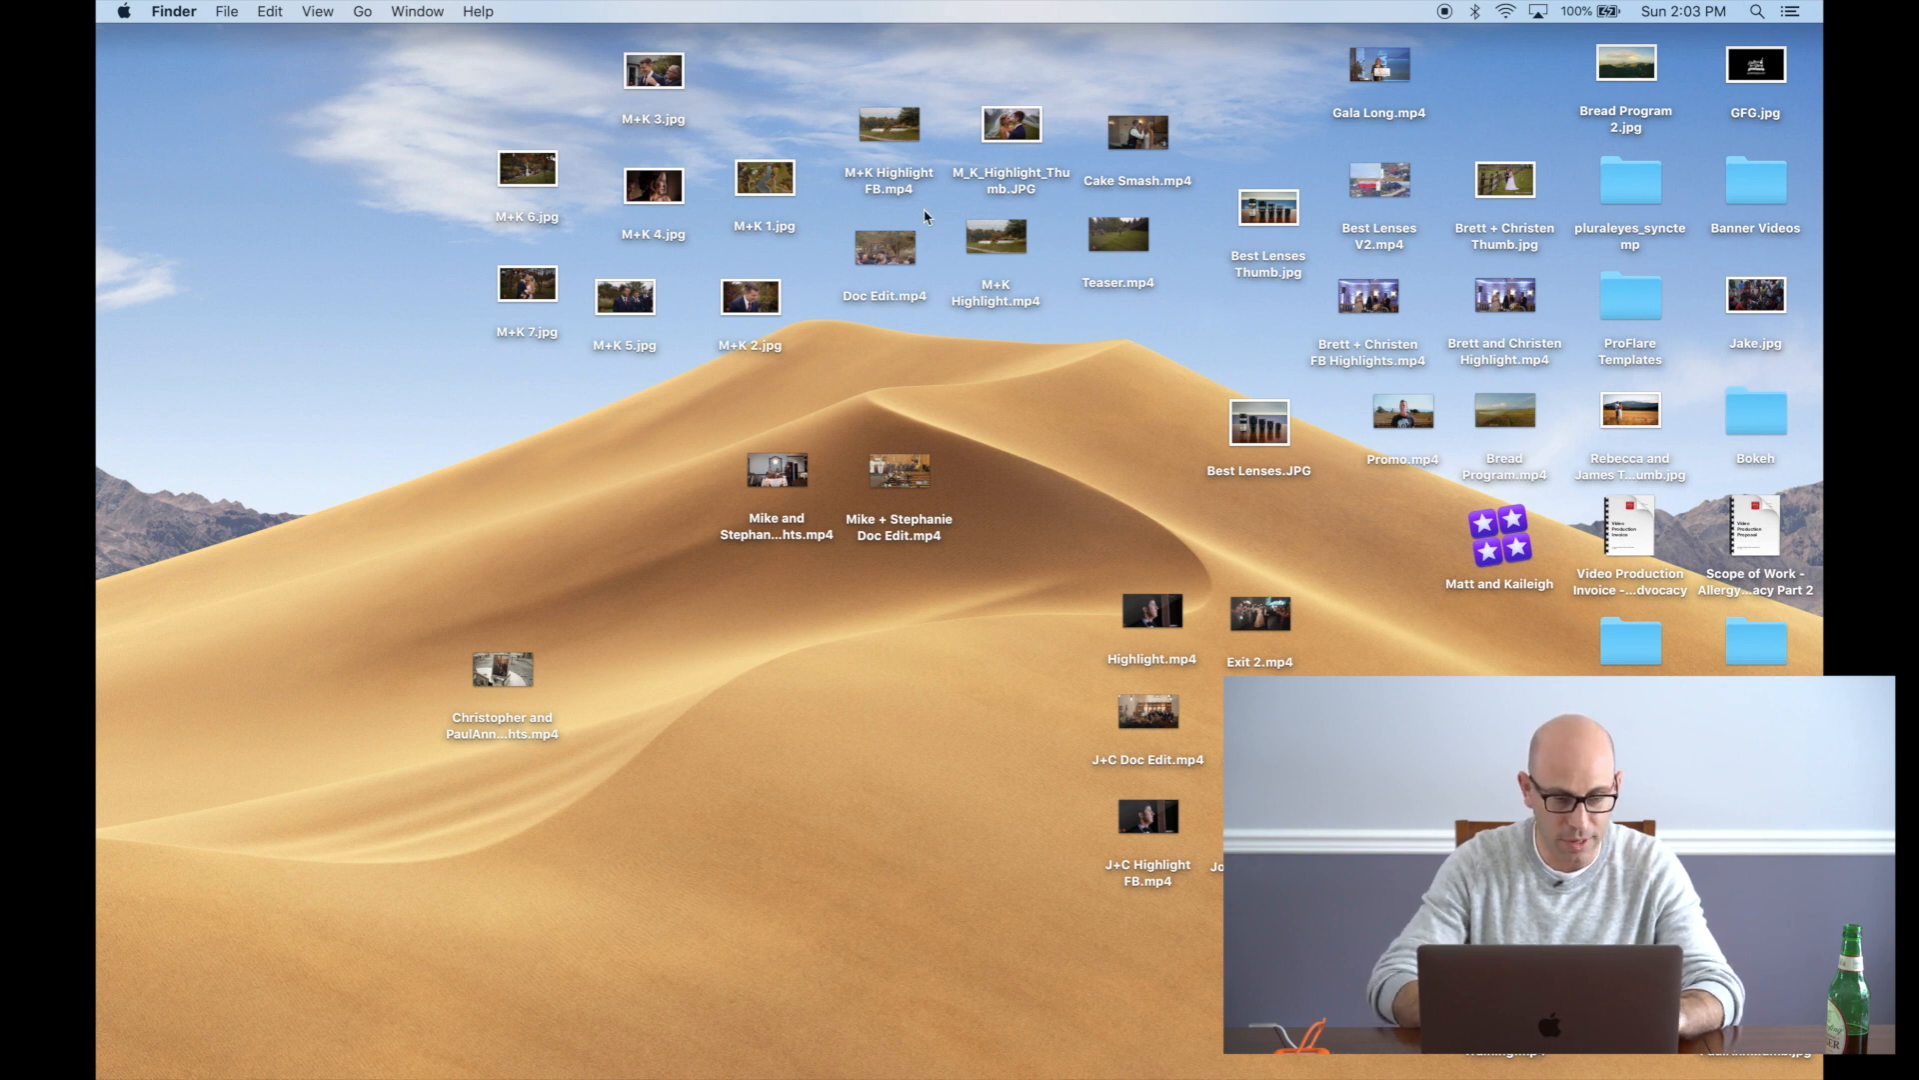
# View the computer's hardware and macOS details in About This Mac, and close the window
pyautogui.click(124, 12)
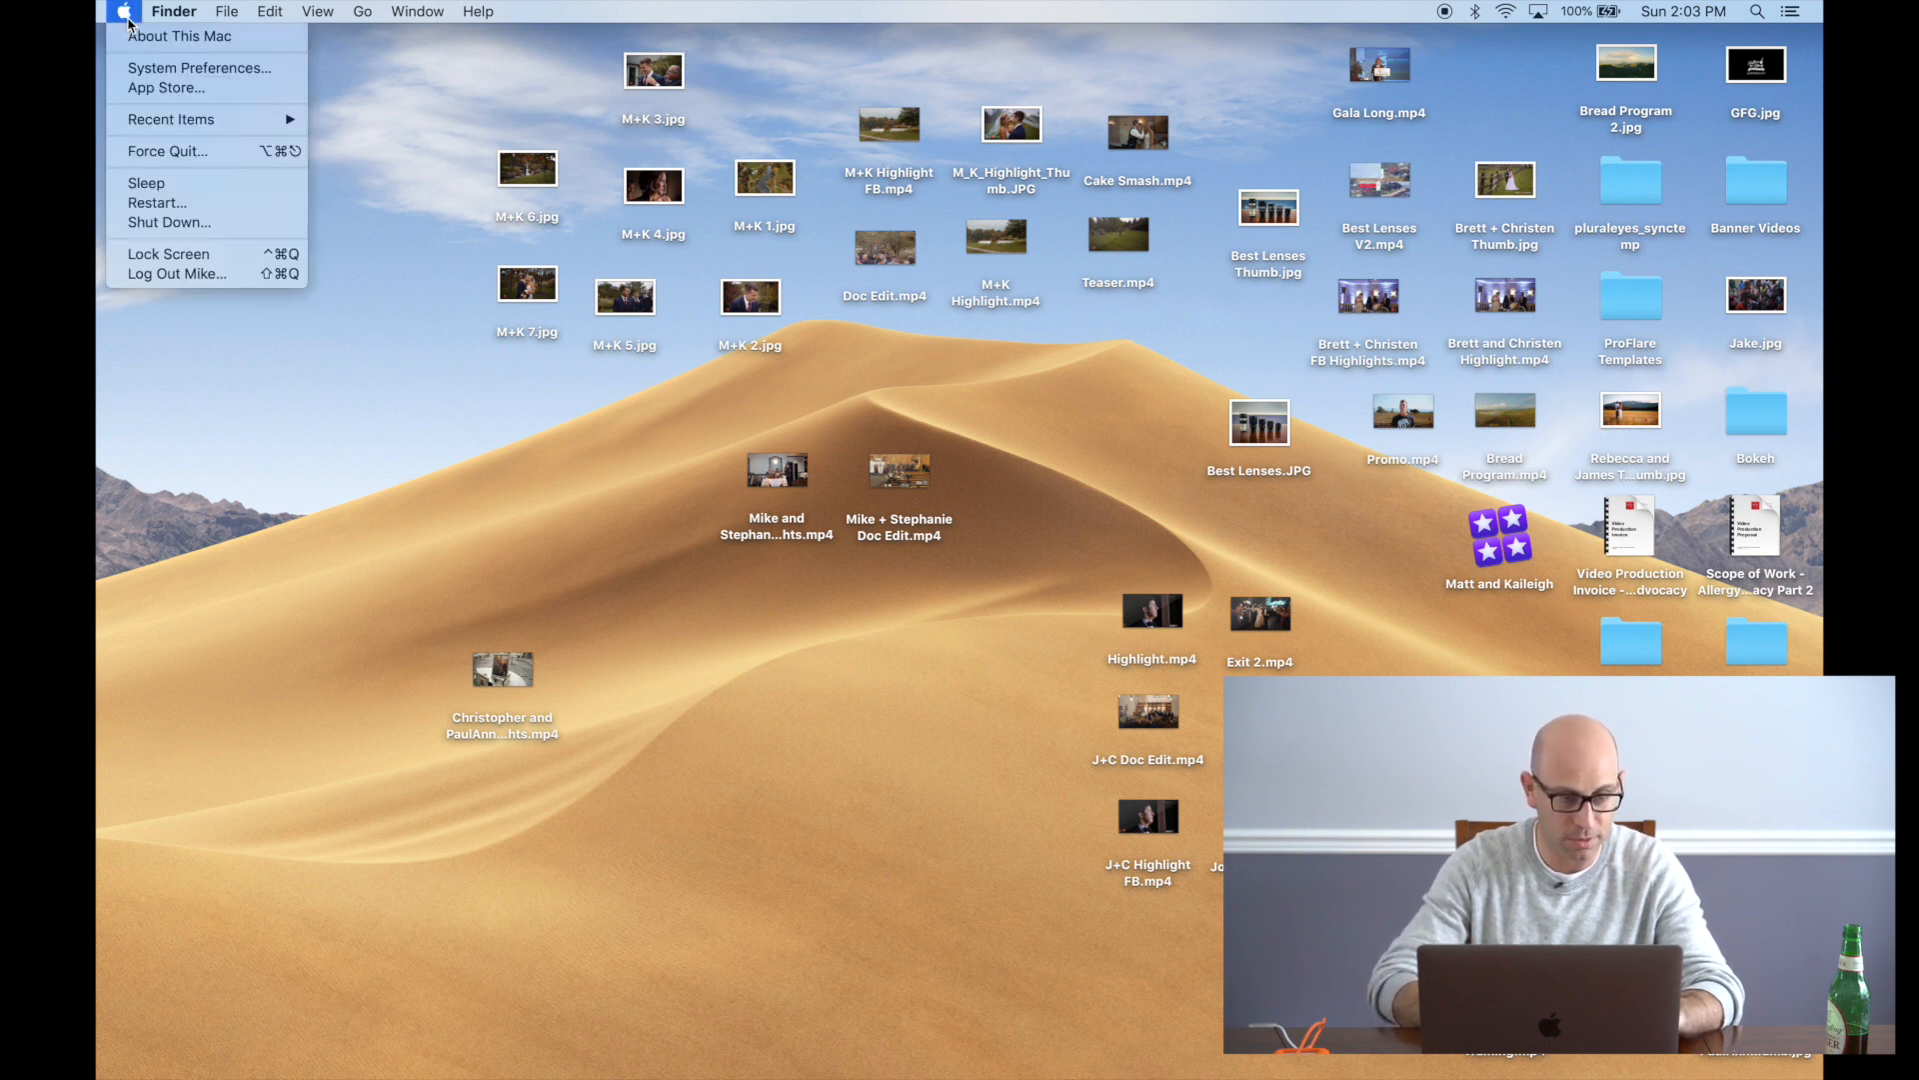
pyautogui.click(157, 37)
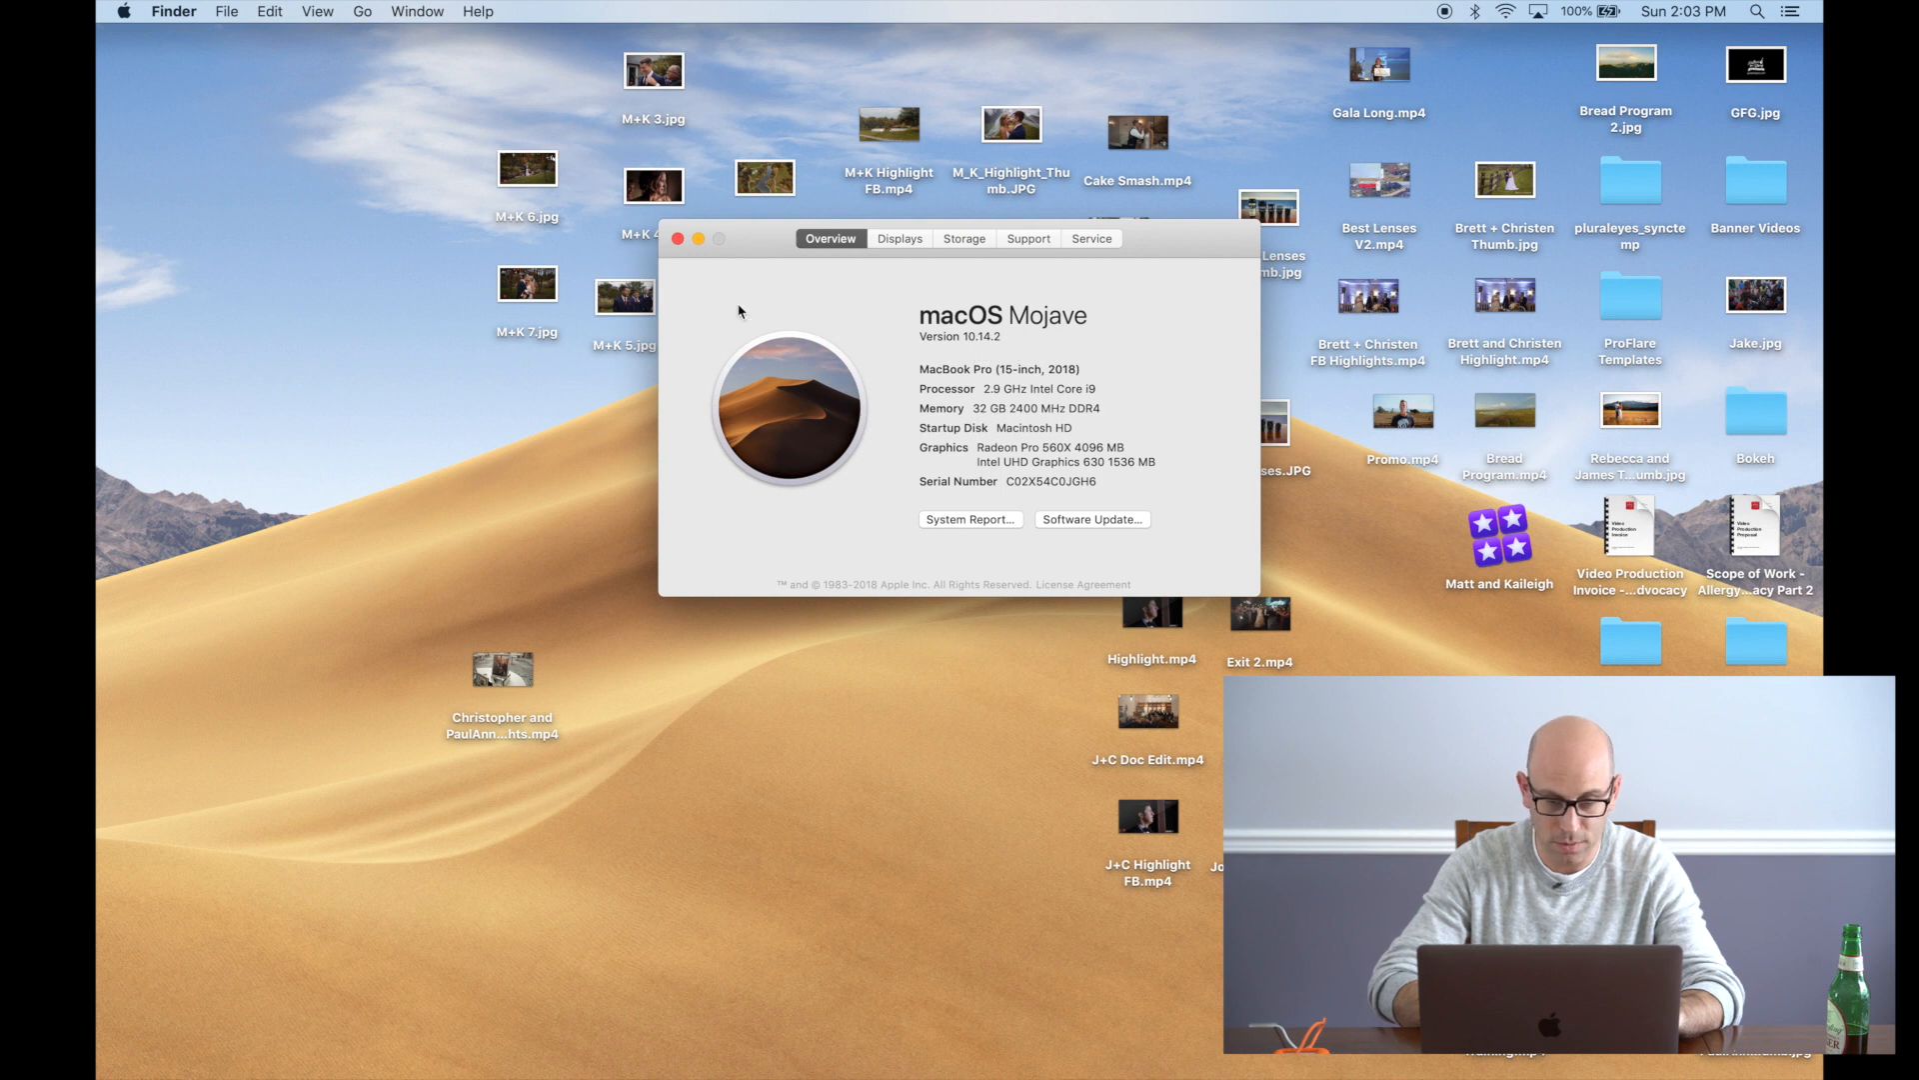
pyautogui.click(678, 238)
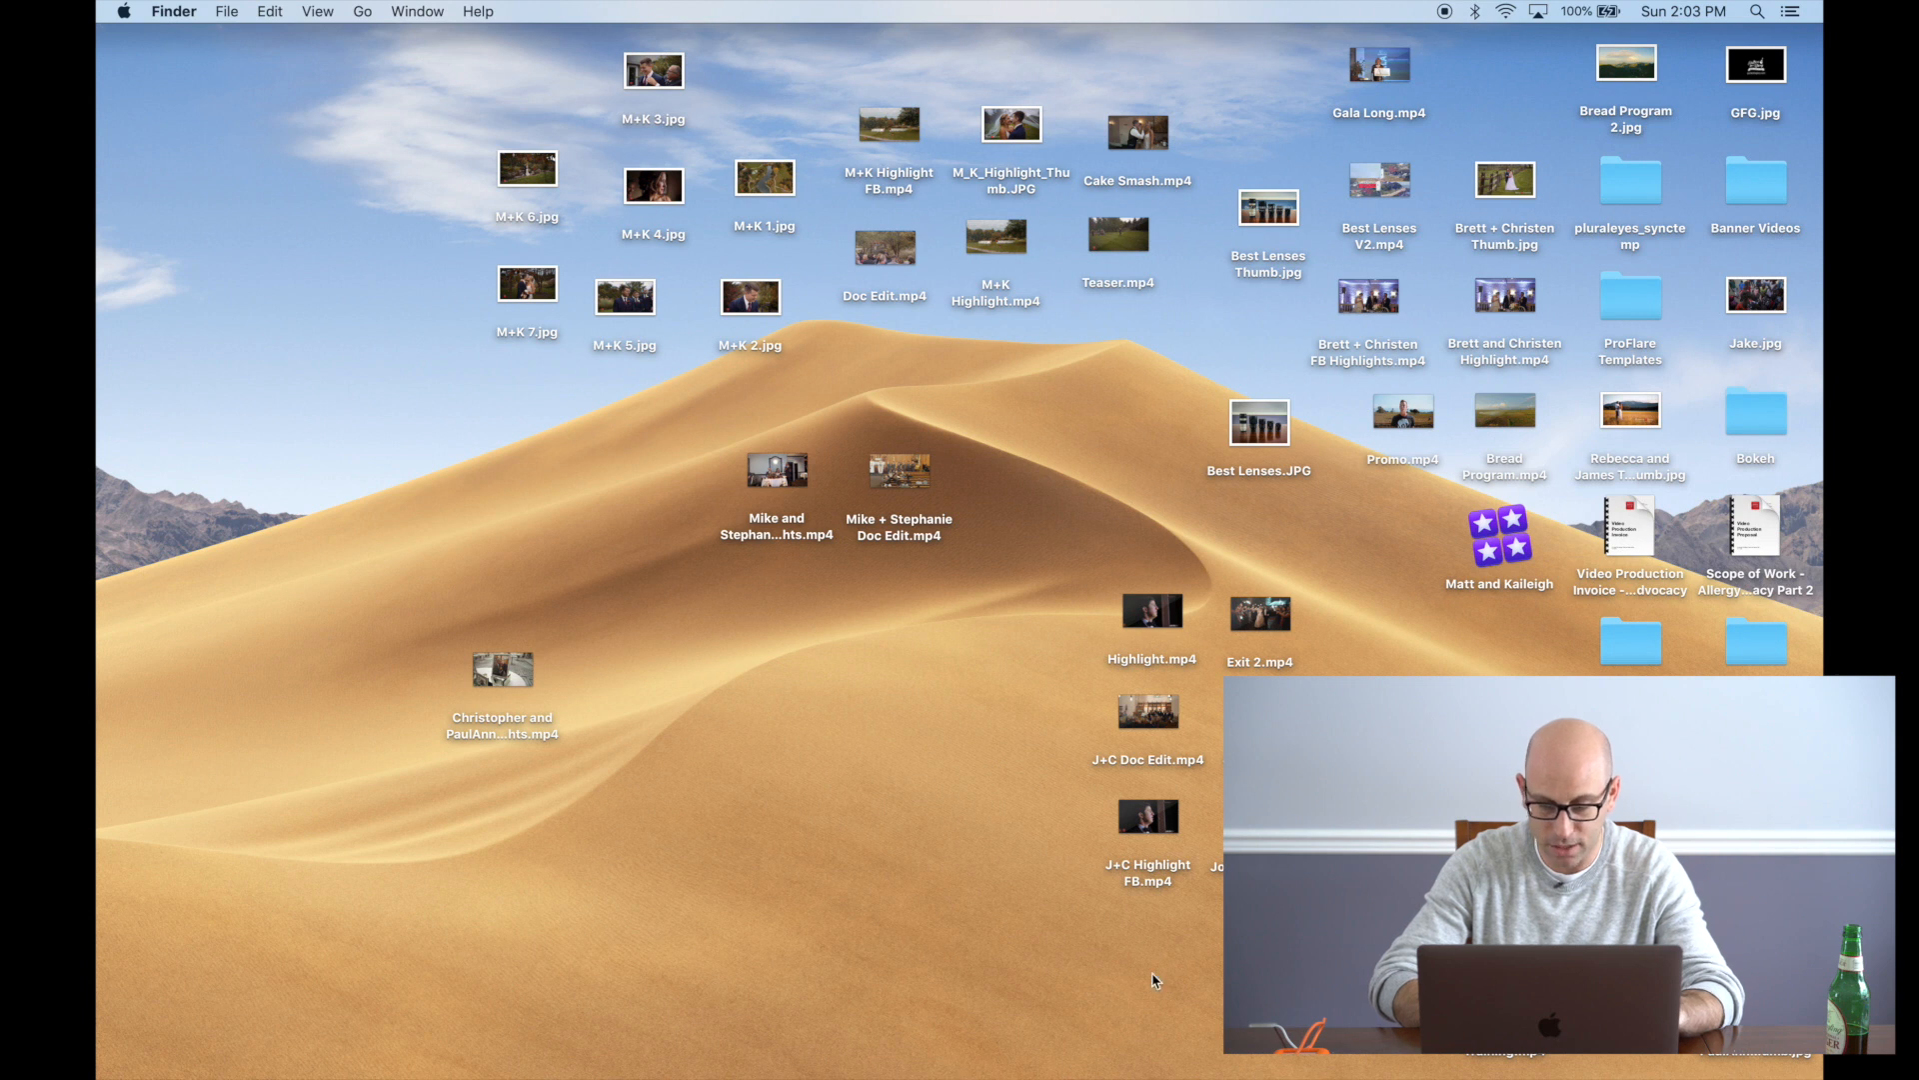
# Open the Wedding Workflow drive to show its contents, and switch to Final Cut Pro
pyautogui.moveTo(1090, 1072)
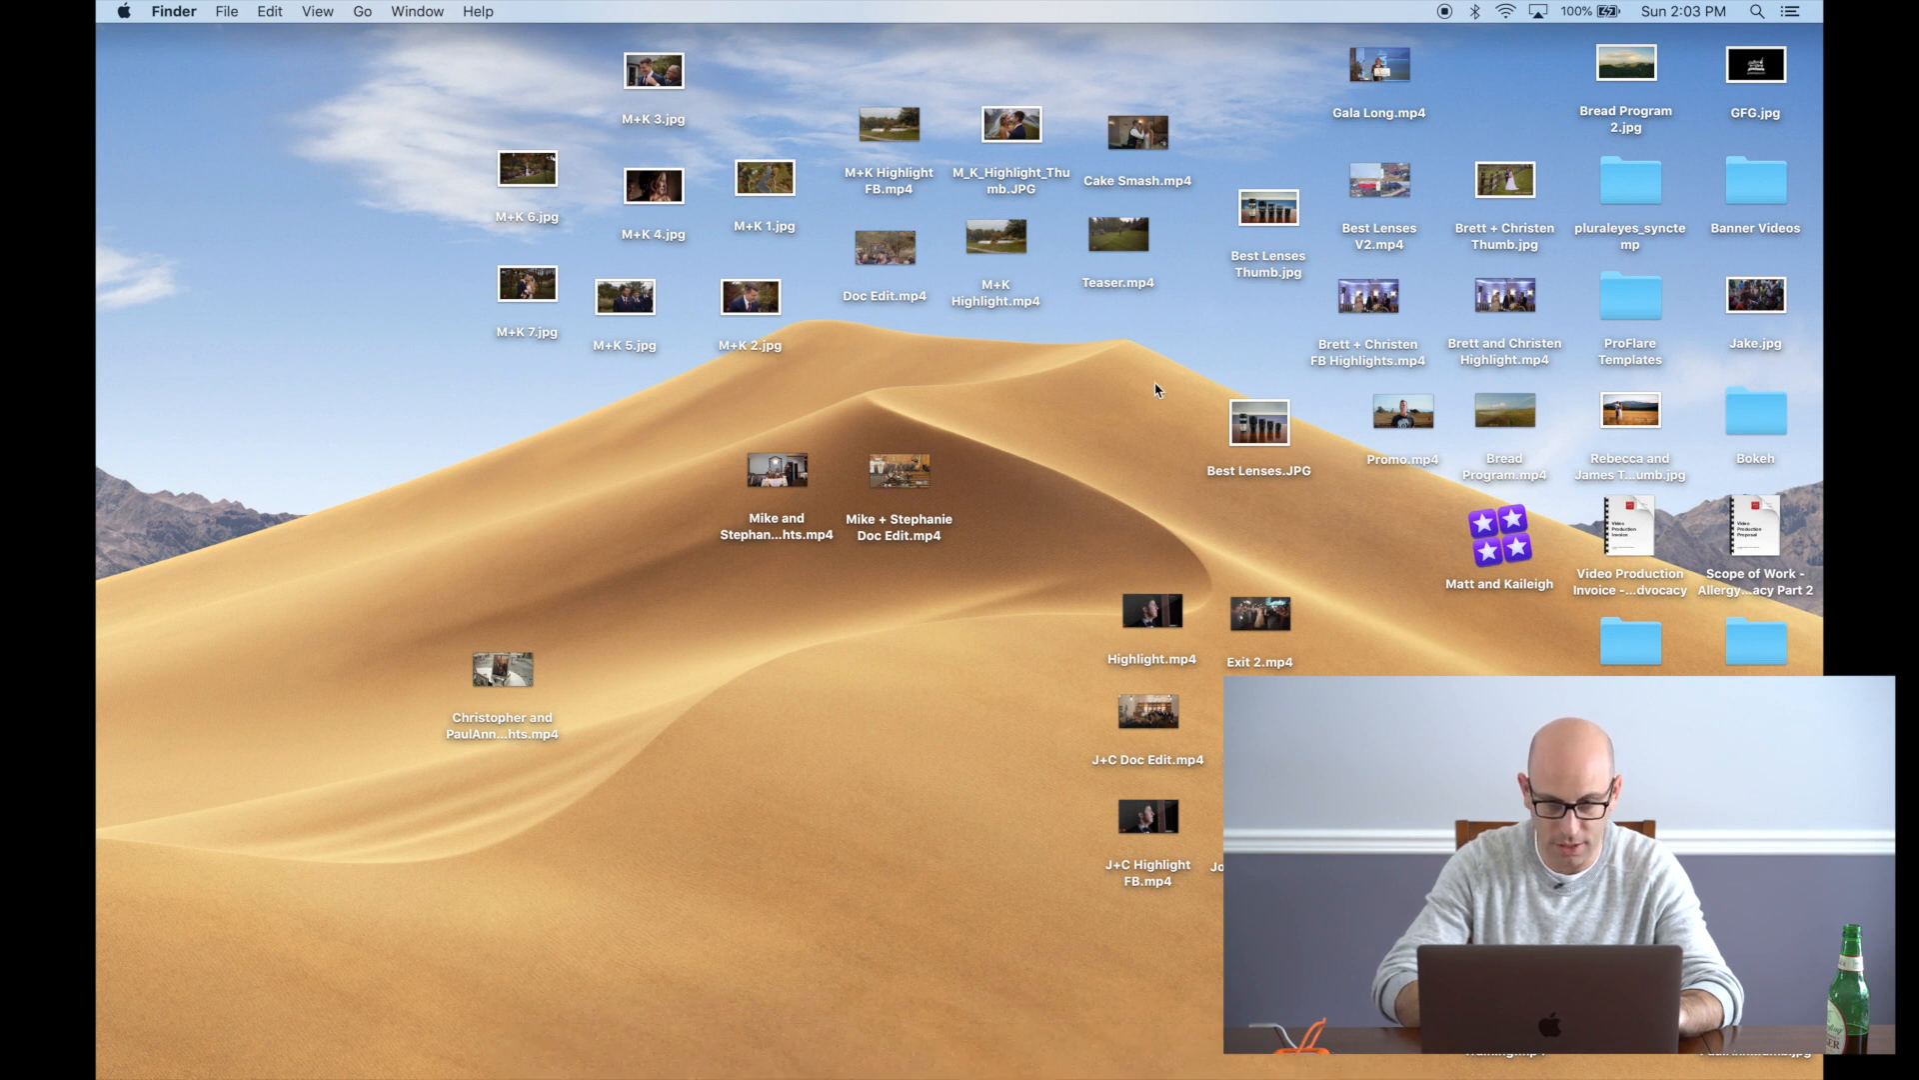
pyautogui.moveTo(1273, 1058)
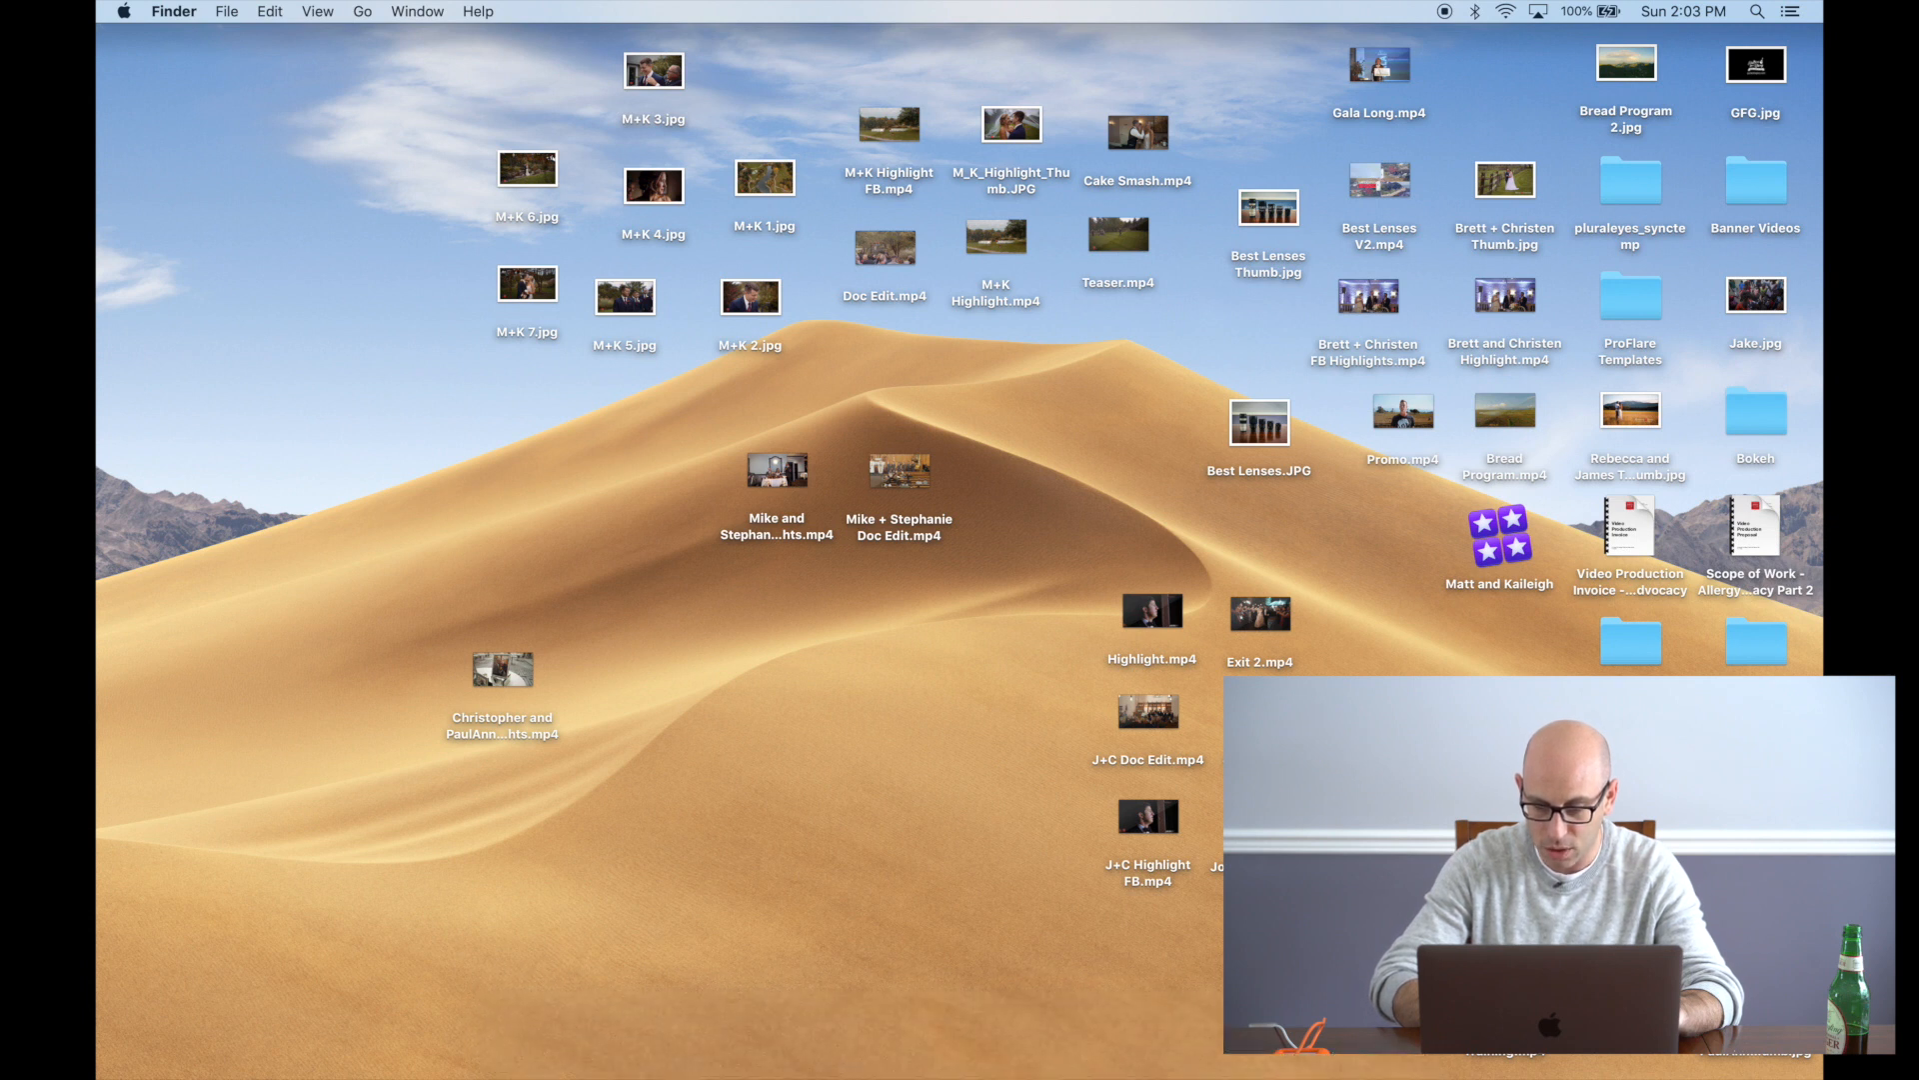
pyautogui.doubleClick(1390, 985)
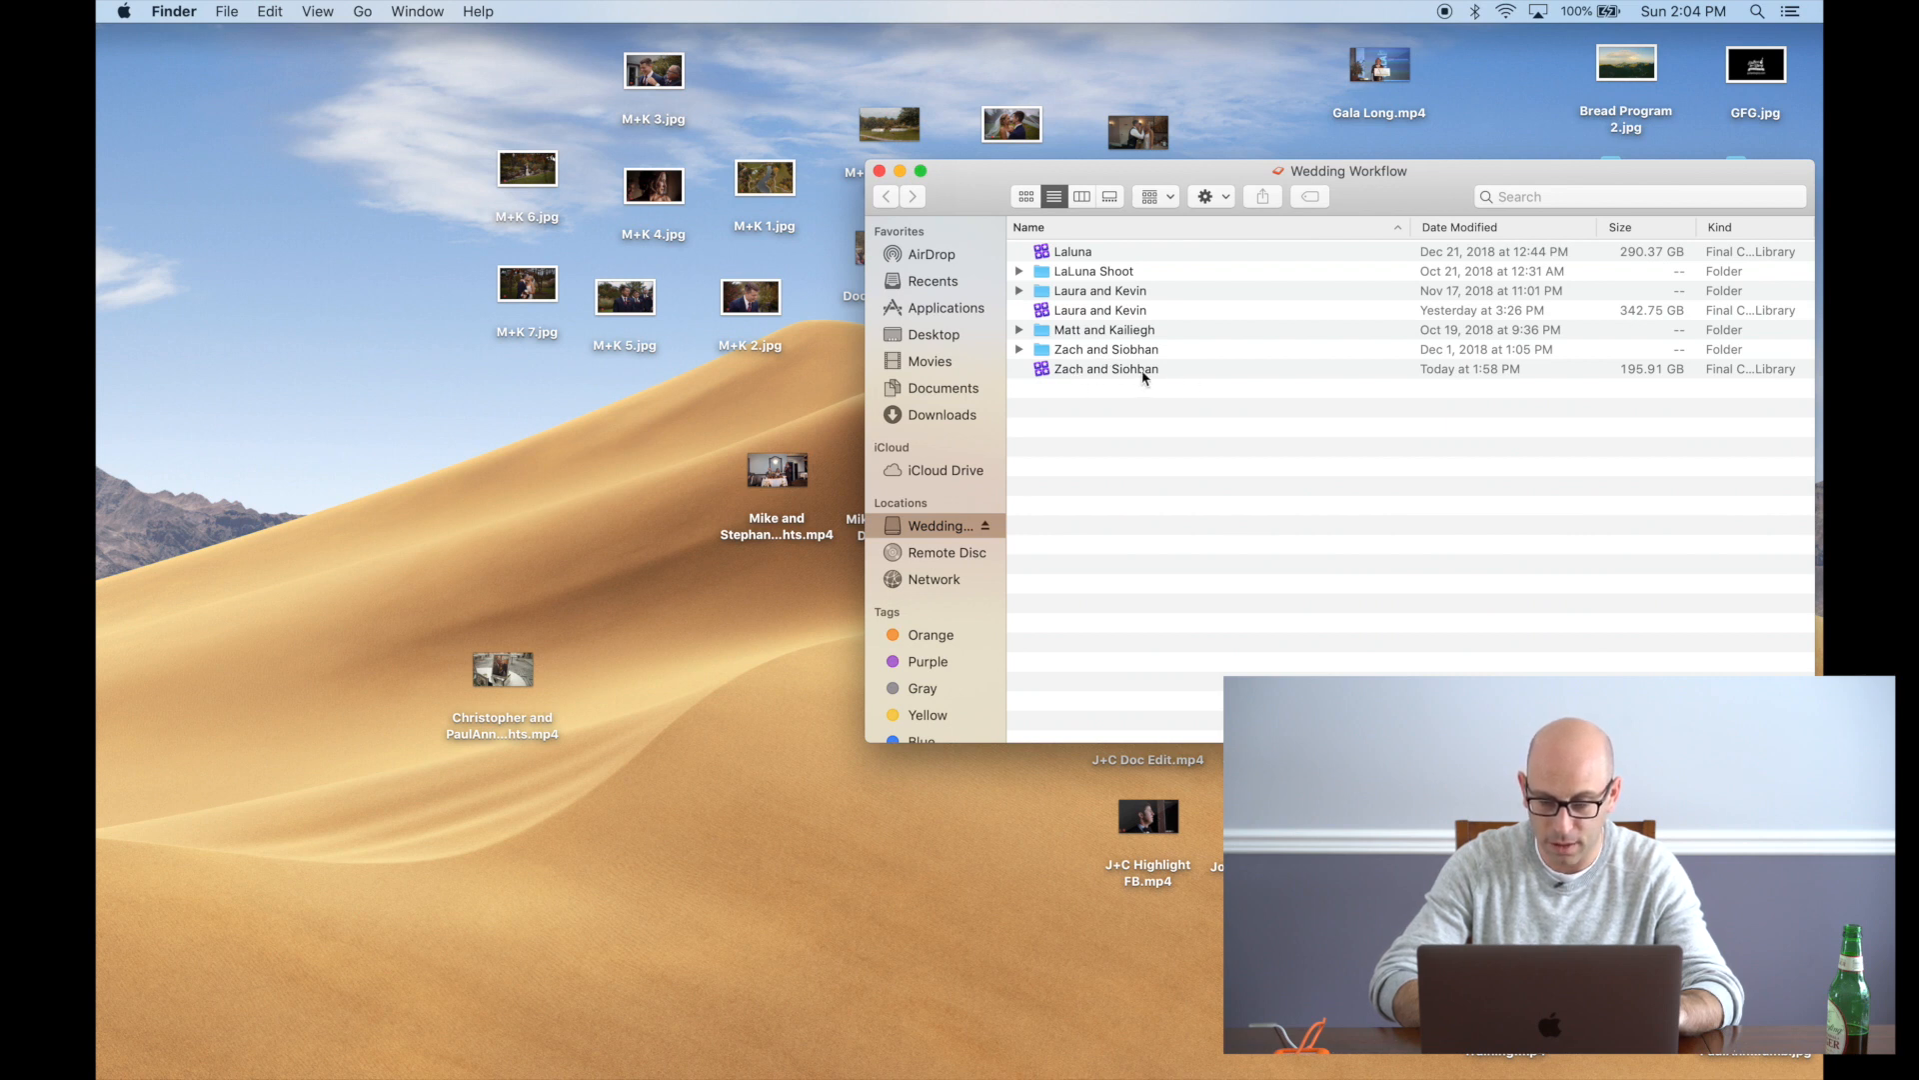
pyautogui.moveTo(1154, 1070)
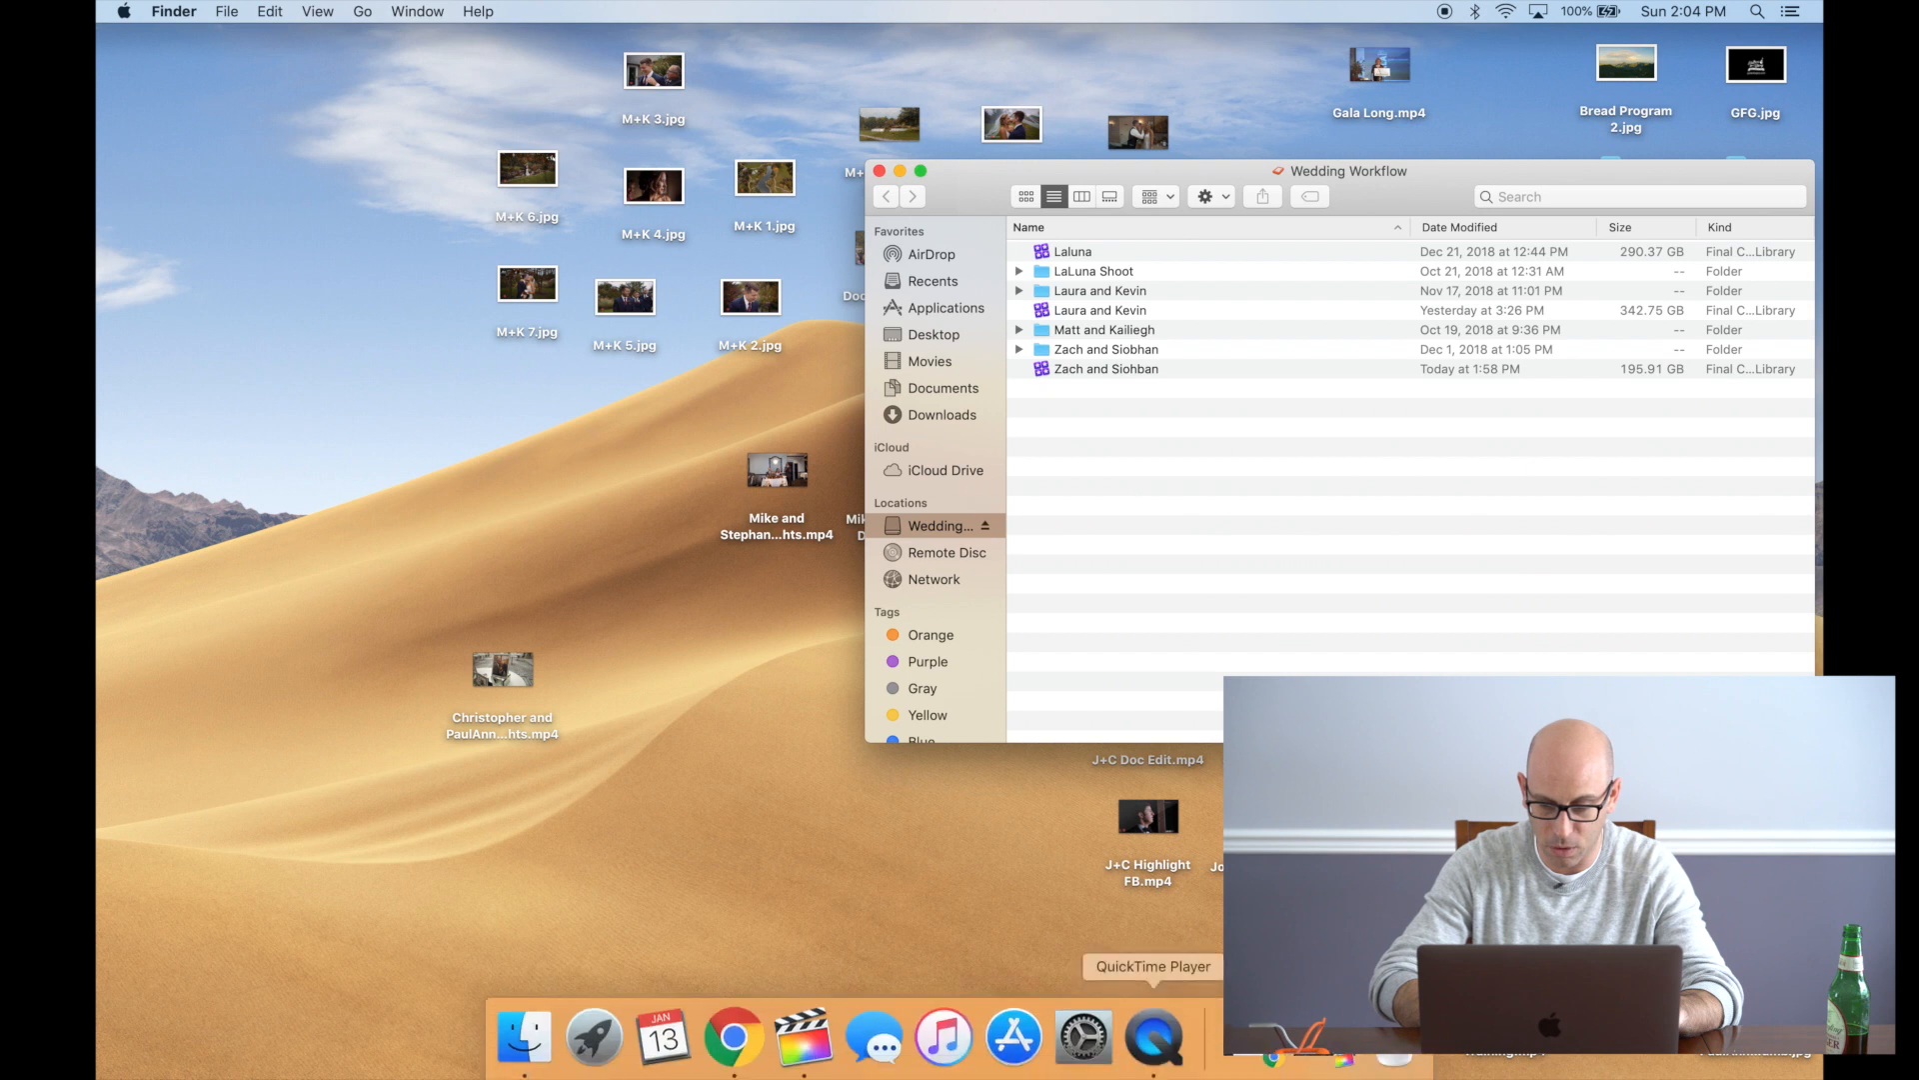
pyautogui.click(1324, 1041)
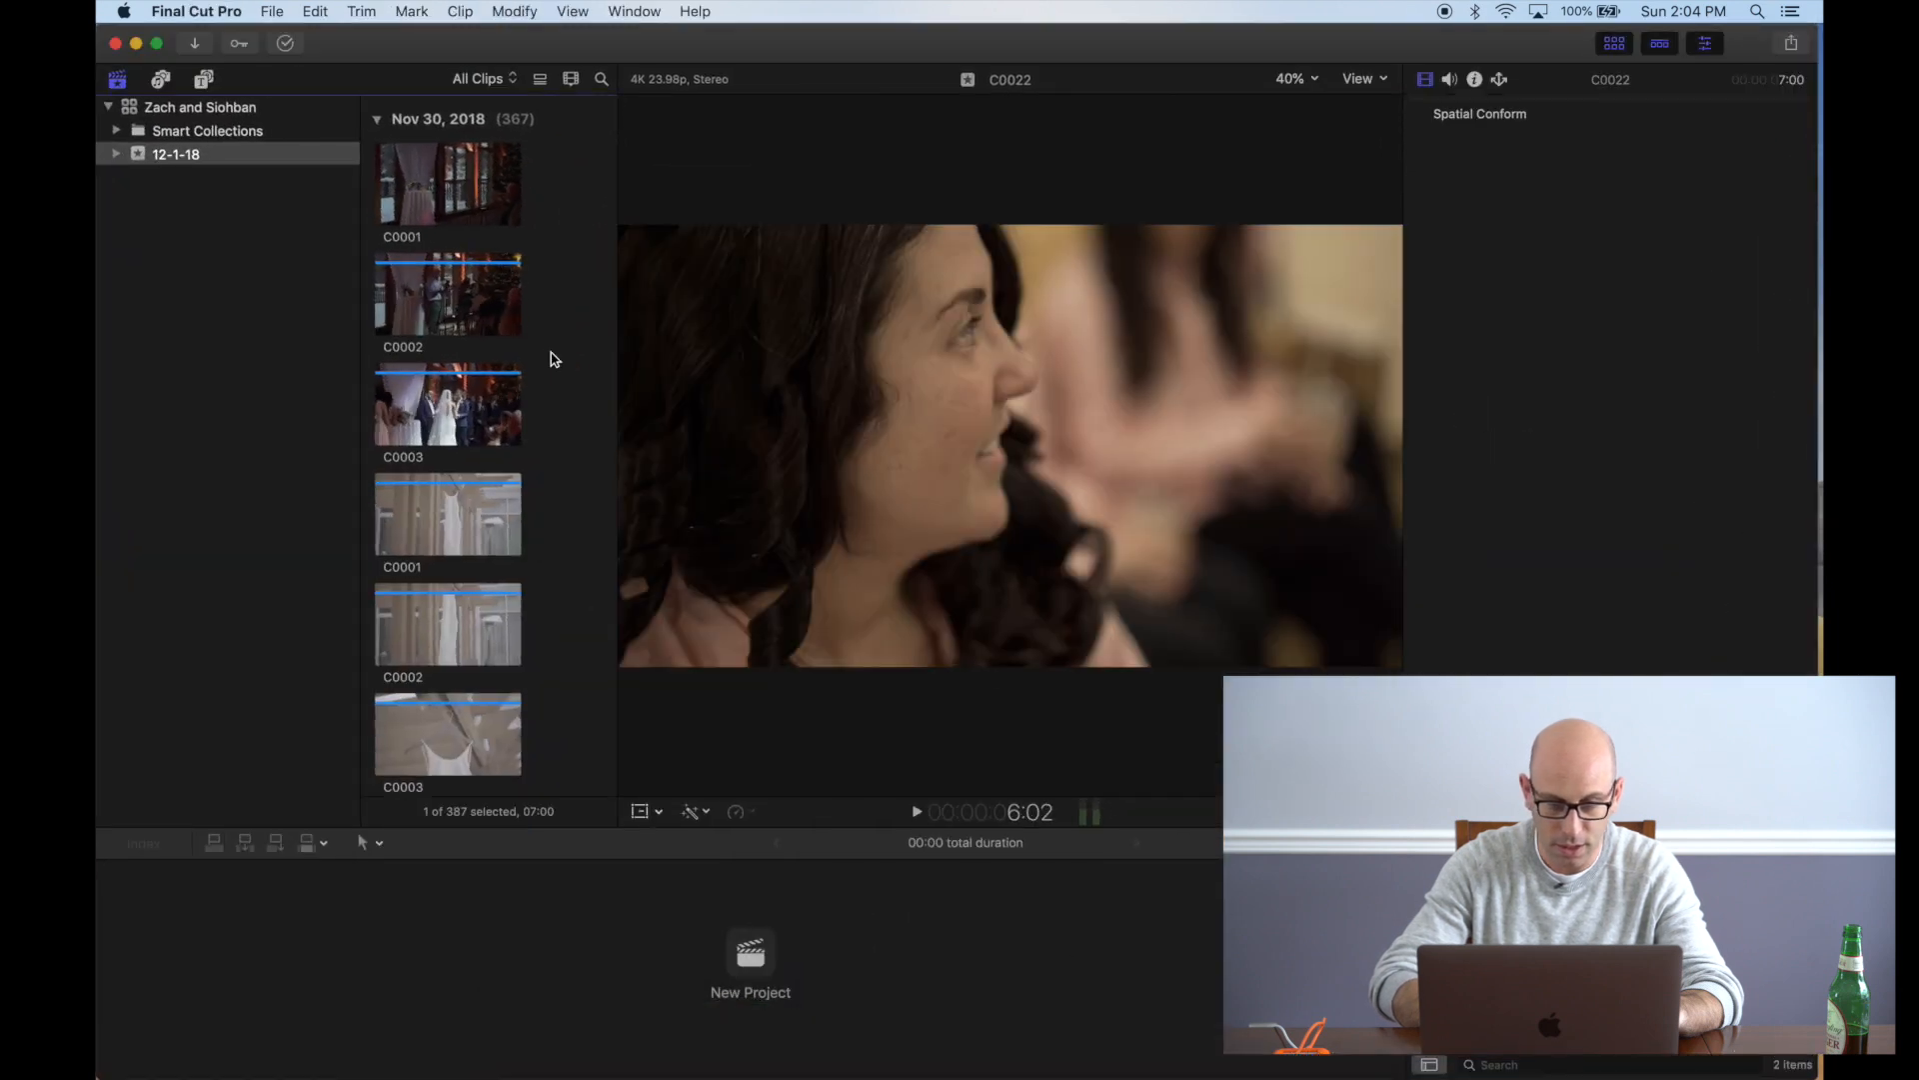
# Look through all clips in the 12-1-18 event, from the first camera clips down to the DJ and groom letter audio recordings
pyautogui.scroll(3, 493, 249)
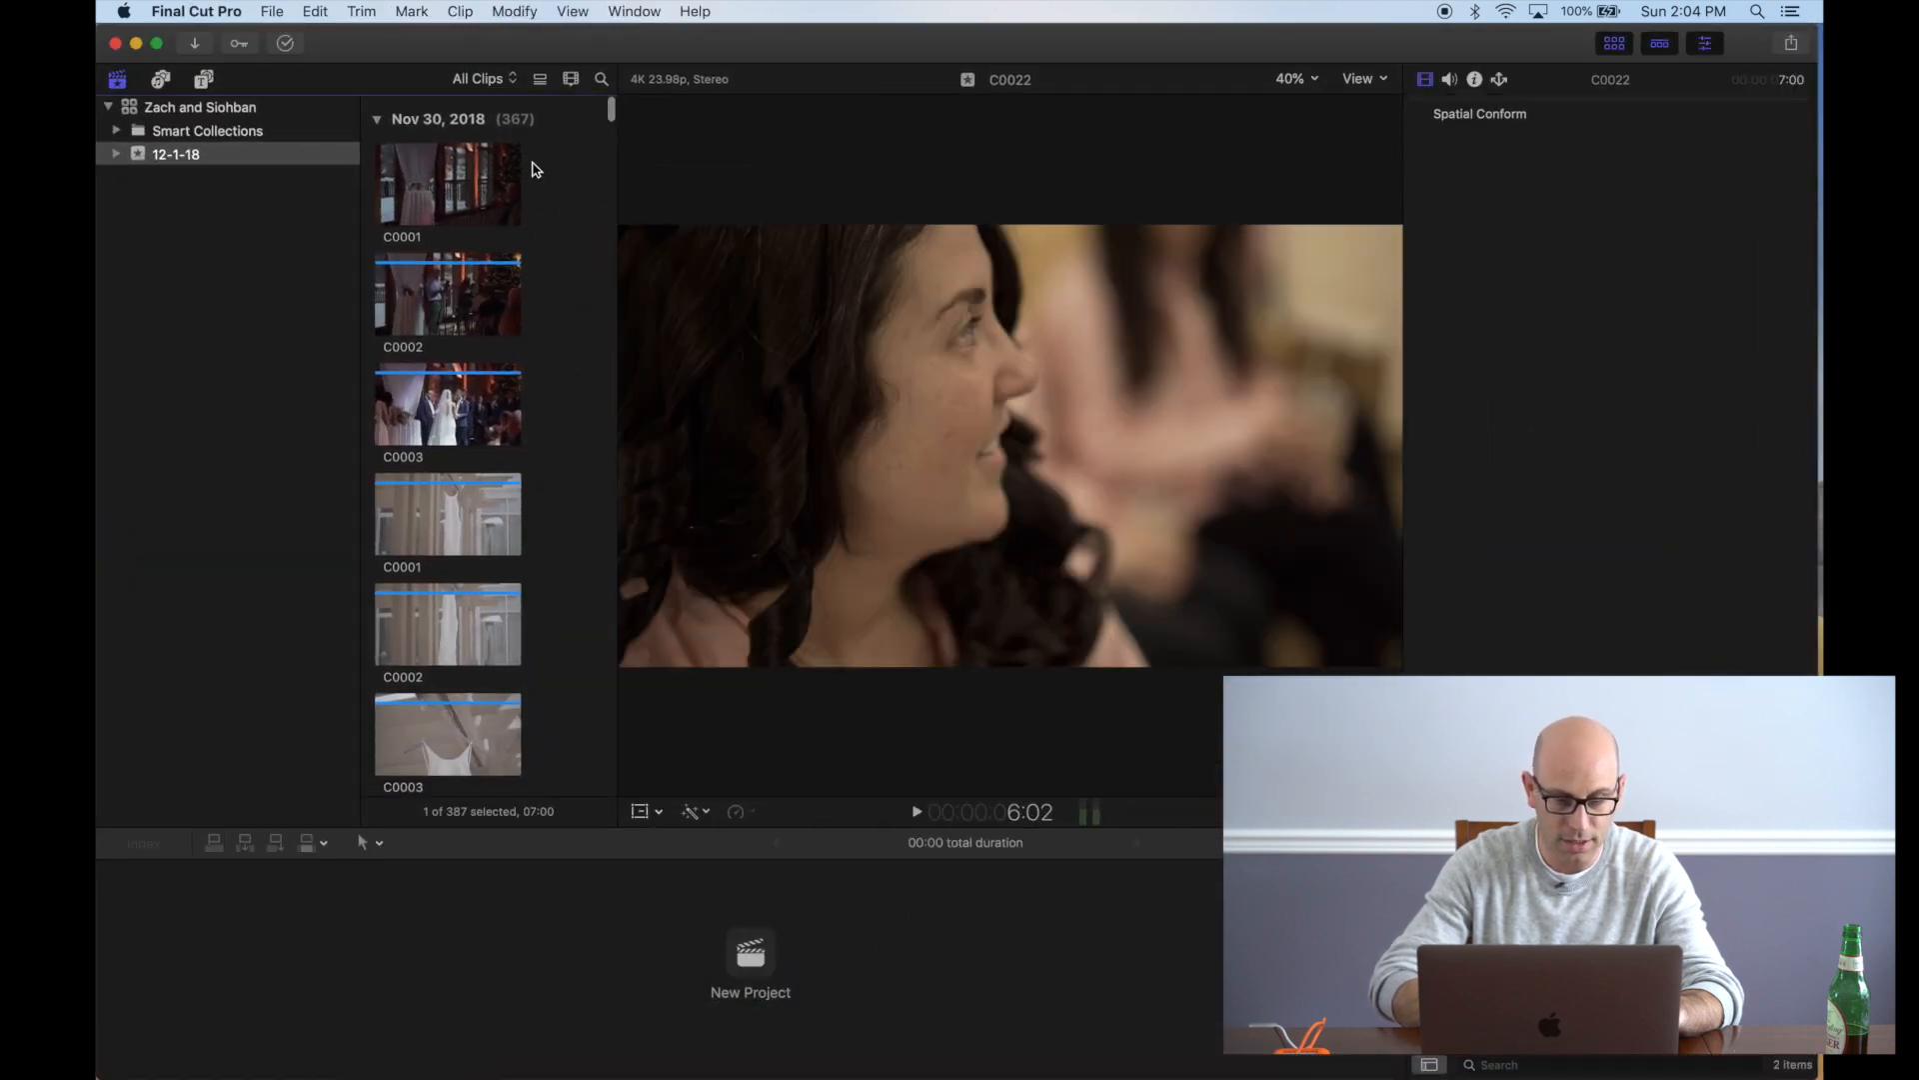
pyautogui.scroll(-7, 451, 688)
pyautogui.scroll(8, 455, 692)
pyautogui.scroll(-20, 455, 692)
pyautogui.scroll(-8, 455, 691)
pyautogui.scroll(-13, 454, 691)
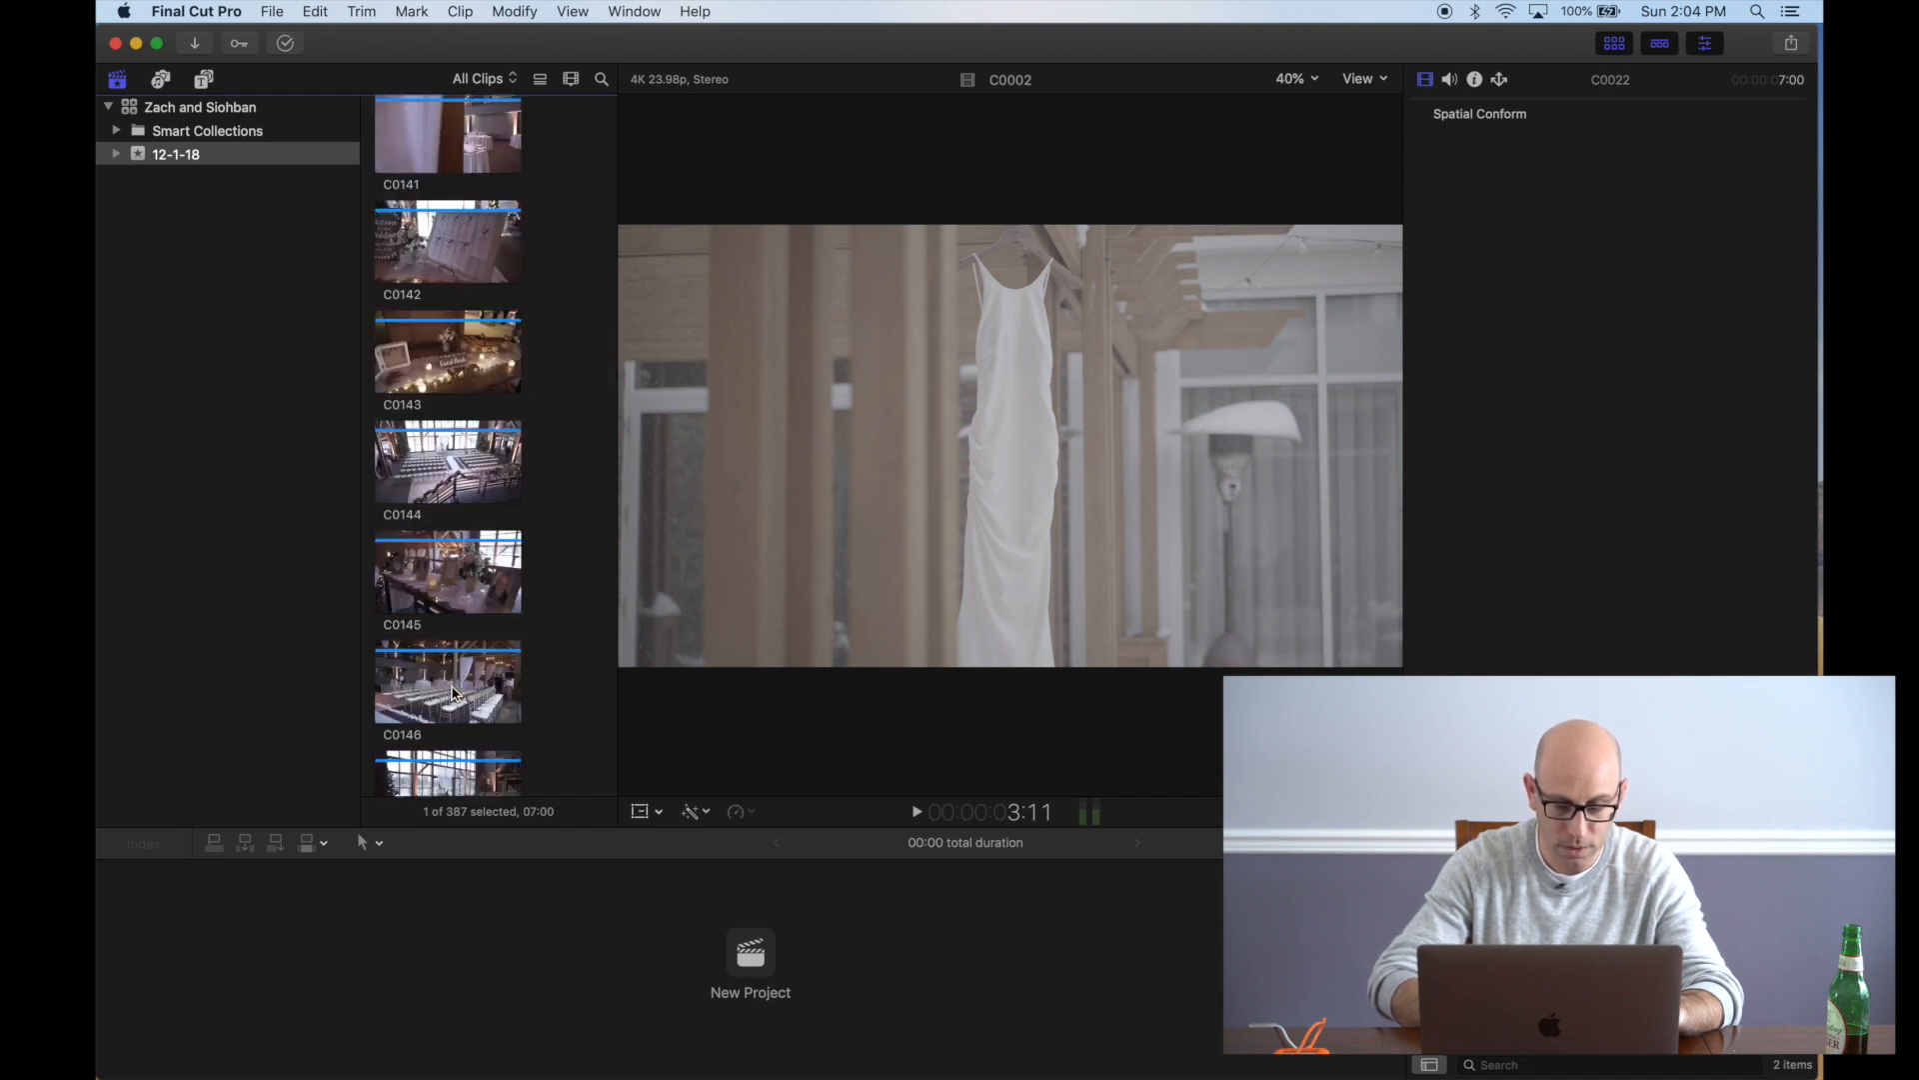
pyautogui.scroll(-15, 455, 692)
pyautogui.scroll(-15, 455, 691)
pyautogui.scroll(-6, 455, 692)
pyautogui.scroll(-15, 455, 692)
pyautogui.scroll(-10, 454, 691)
pyautogui.scroll(-10, 455, 699)
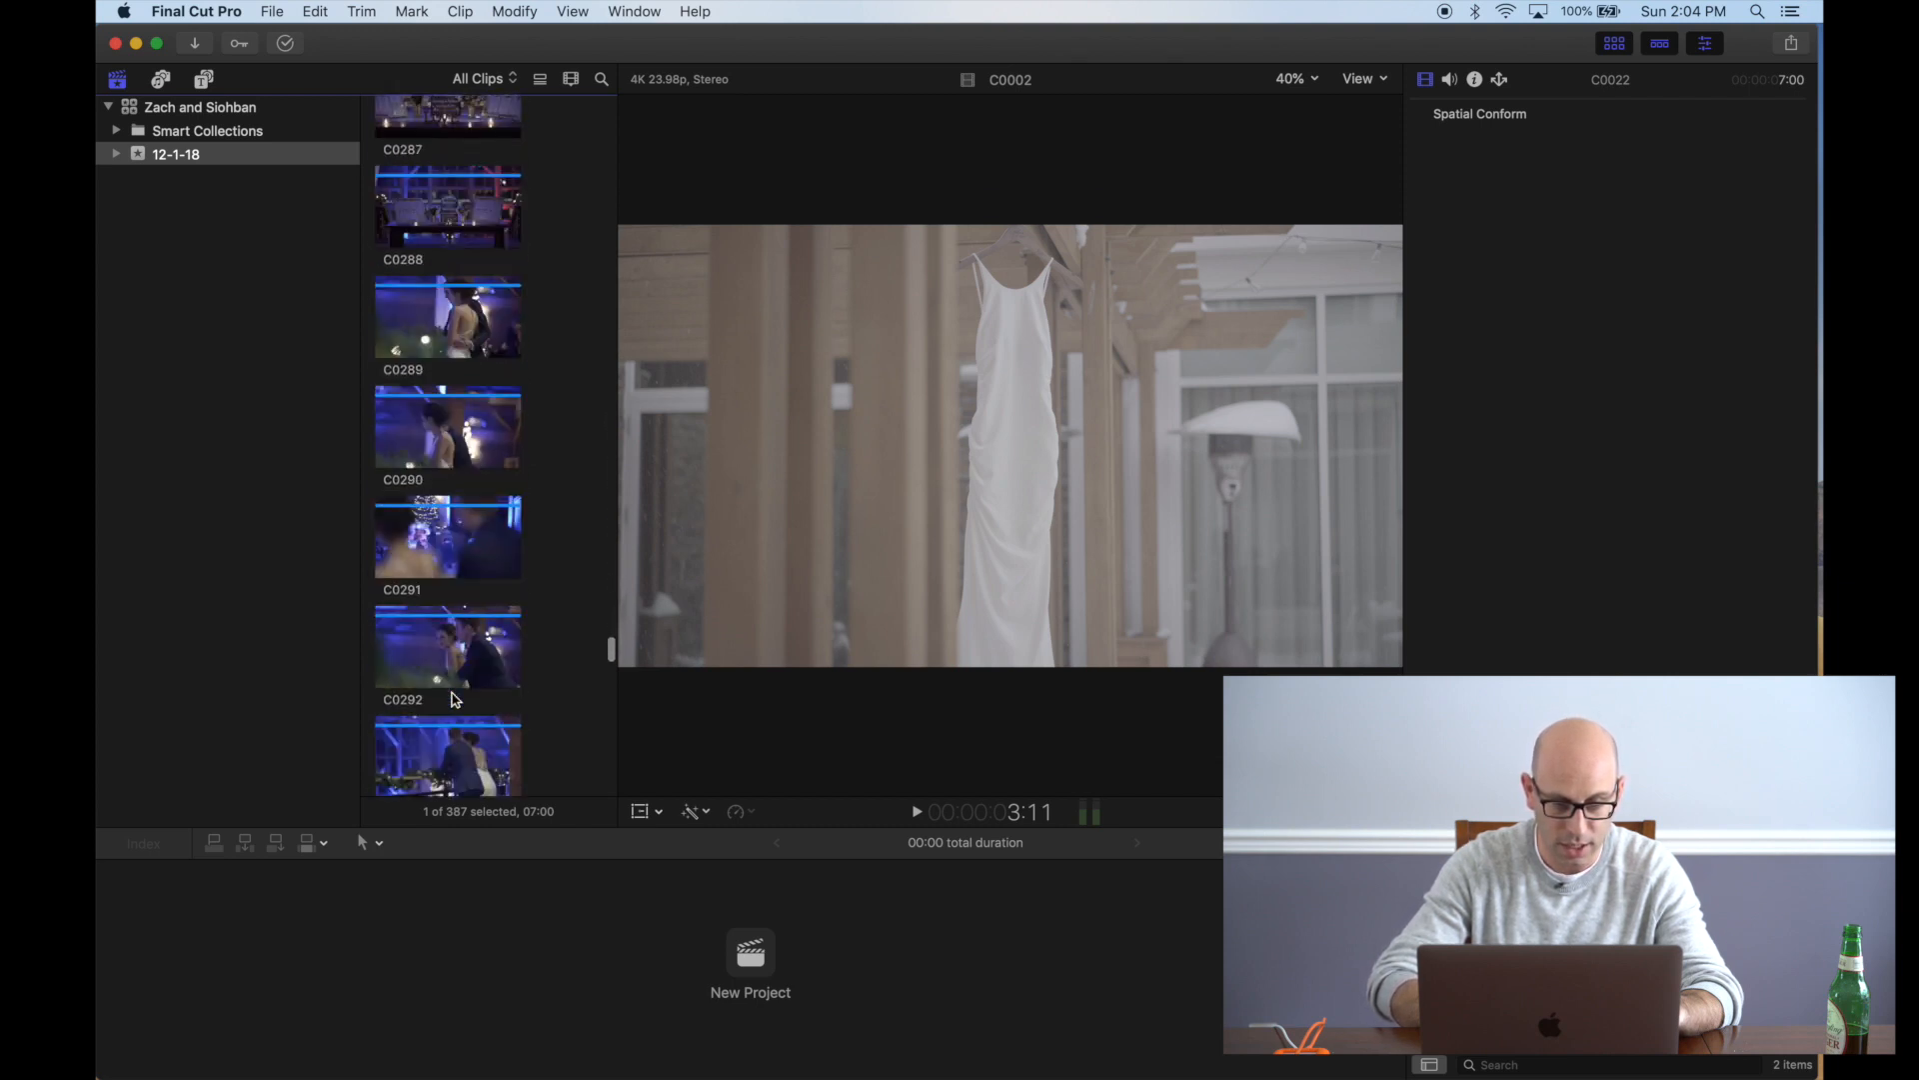
pyautogui.scroll(-6, 455, 699)
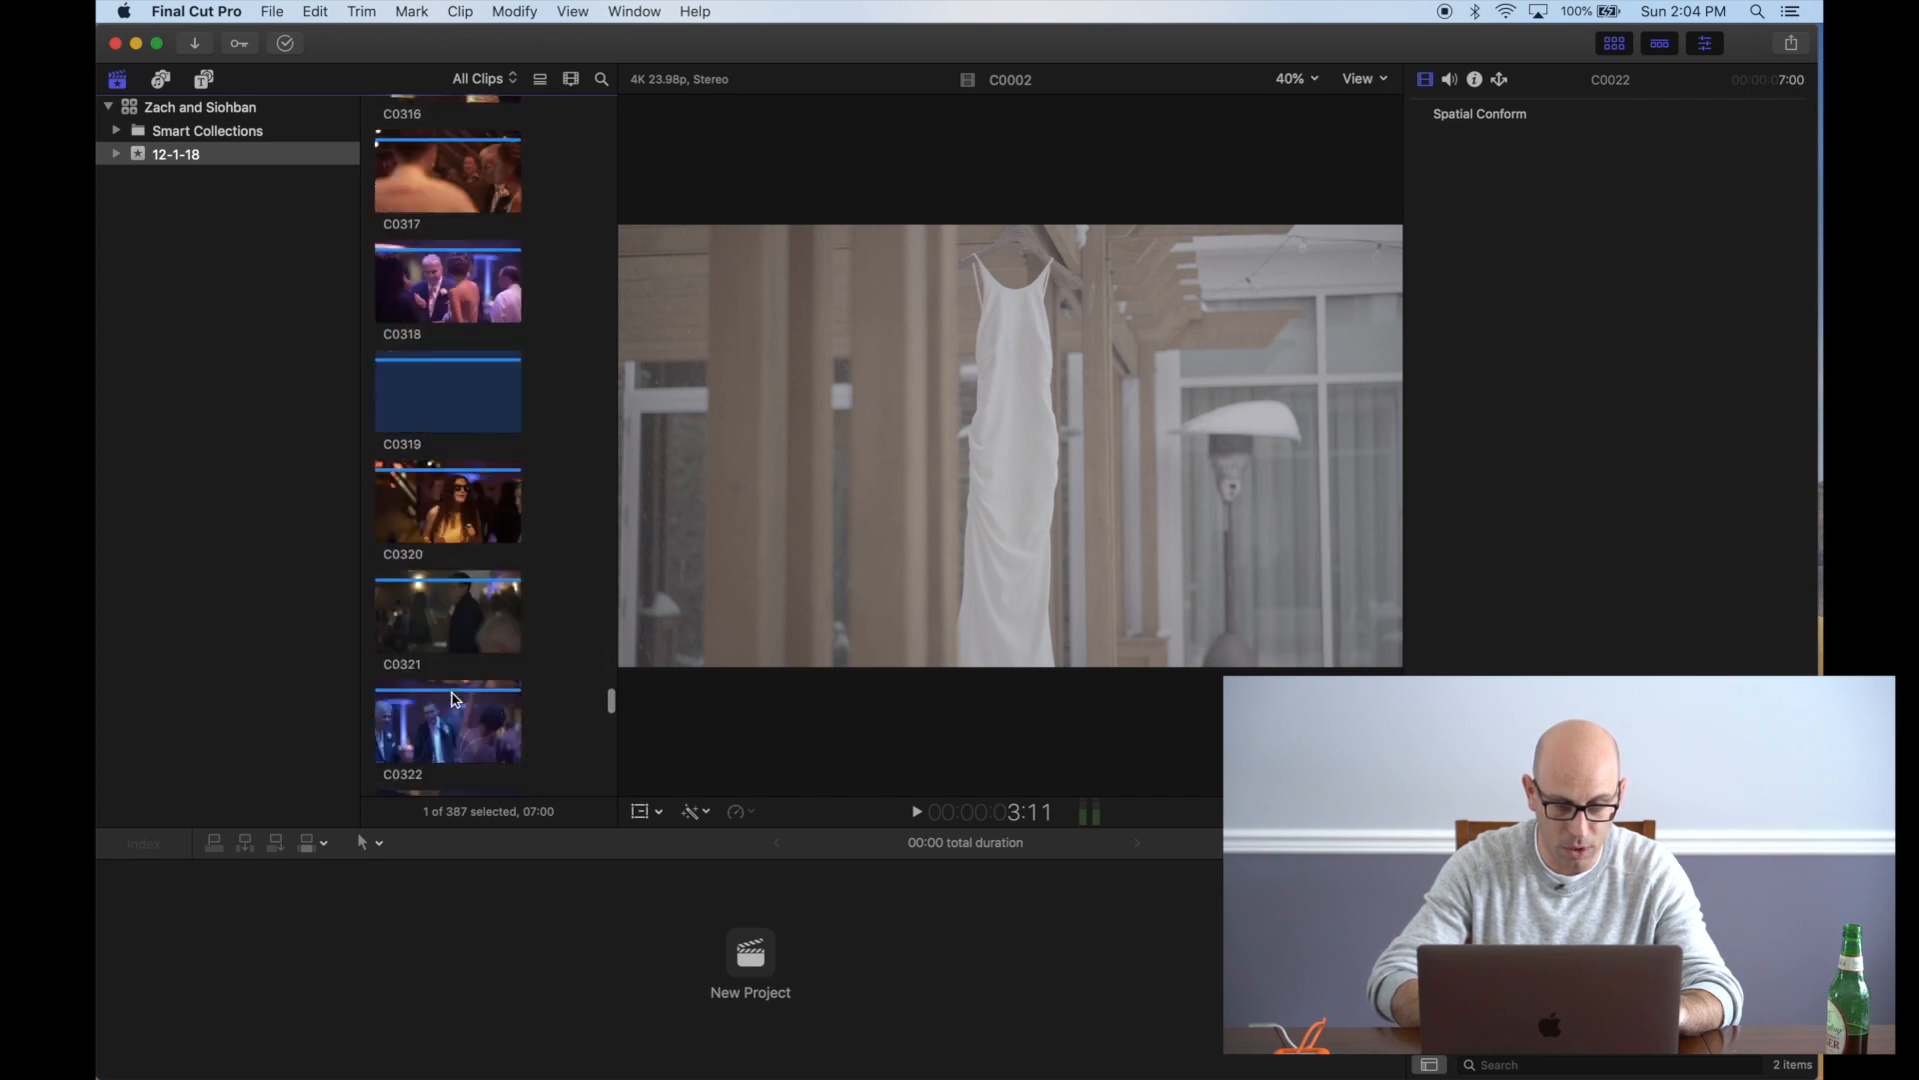
pyautogui.scroll(-10, 455, 698)
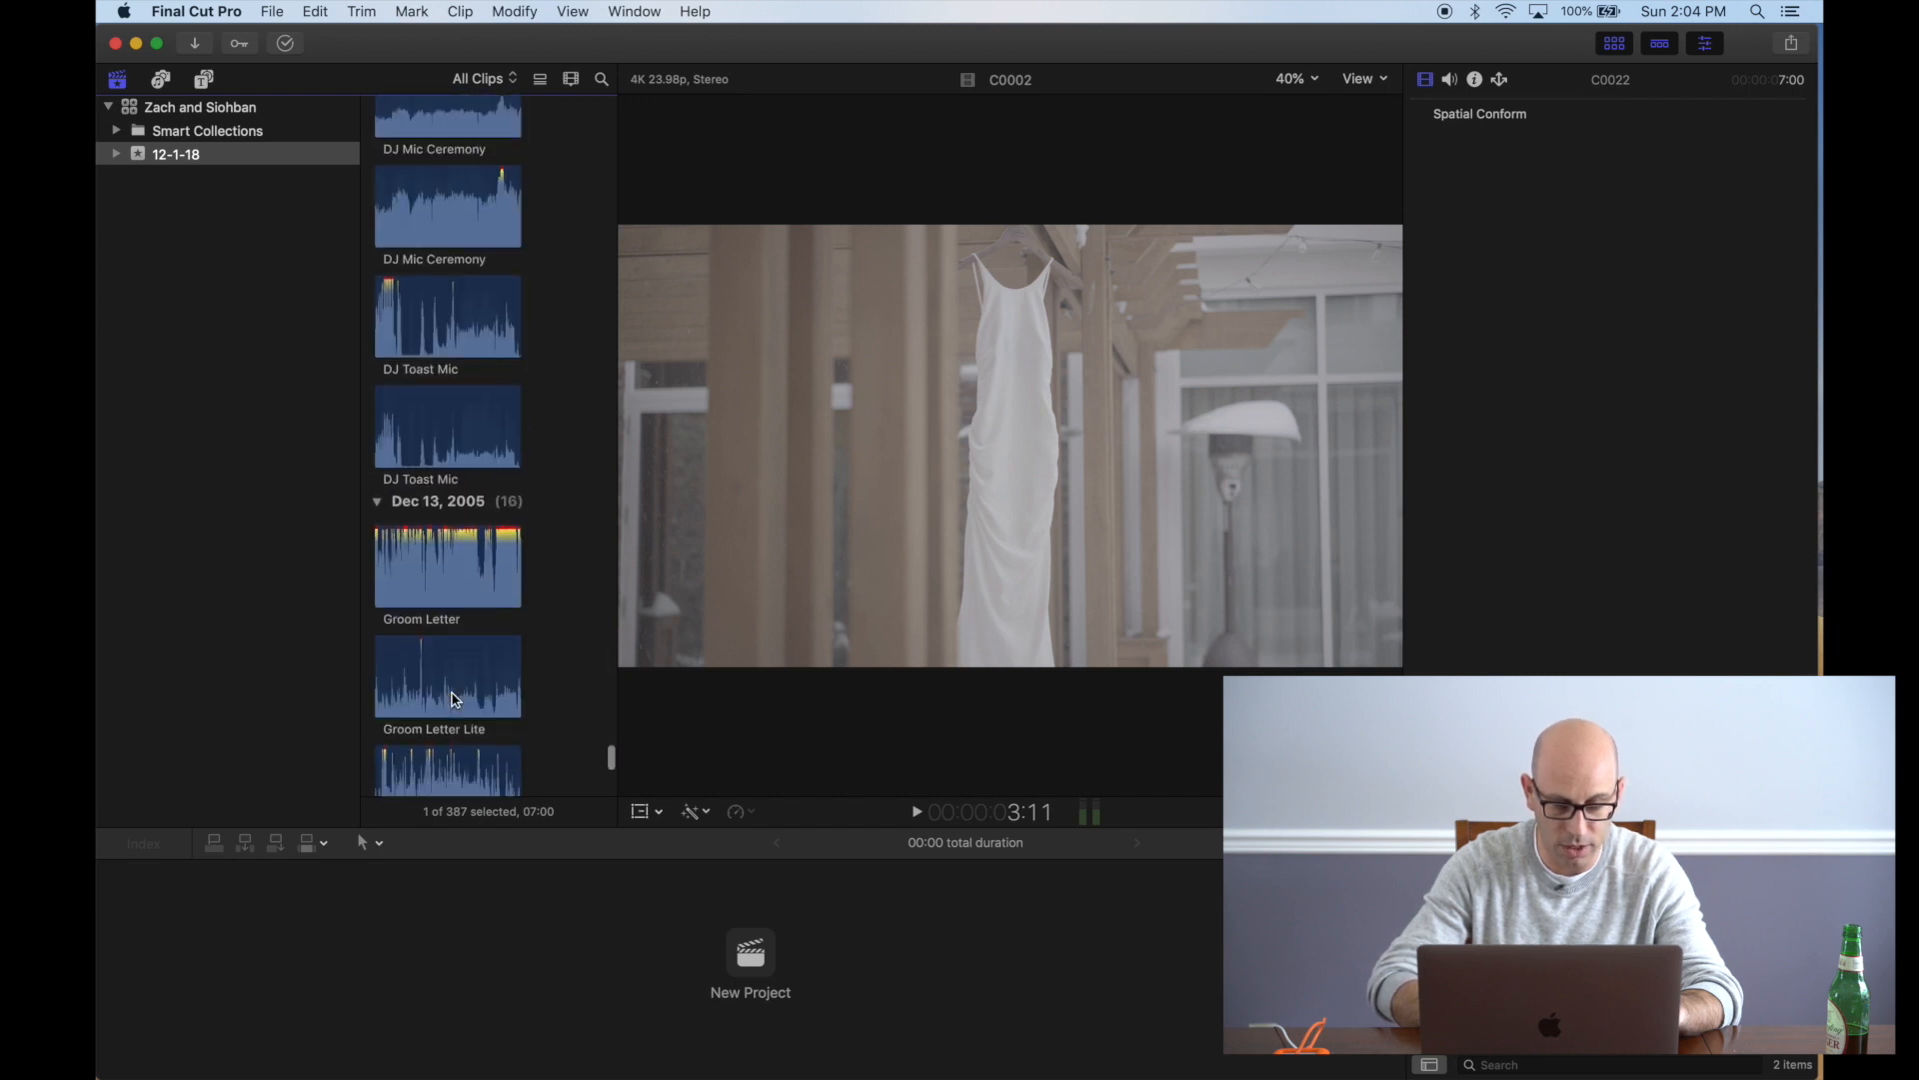
# Preview the bridal details clip C0010 and select the dress clip C0008 among the event's early clips
pyautogui.scroll(20, 455, 699)
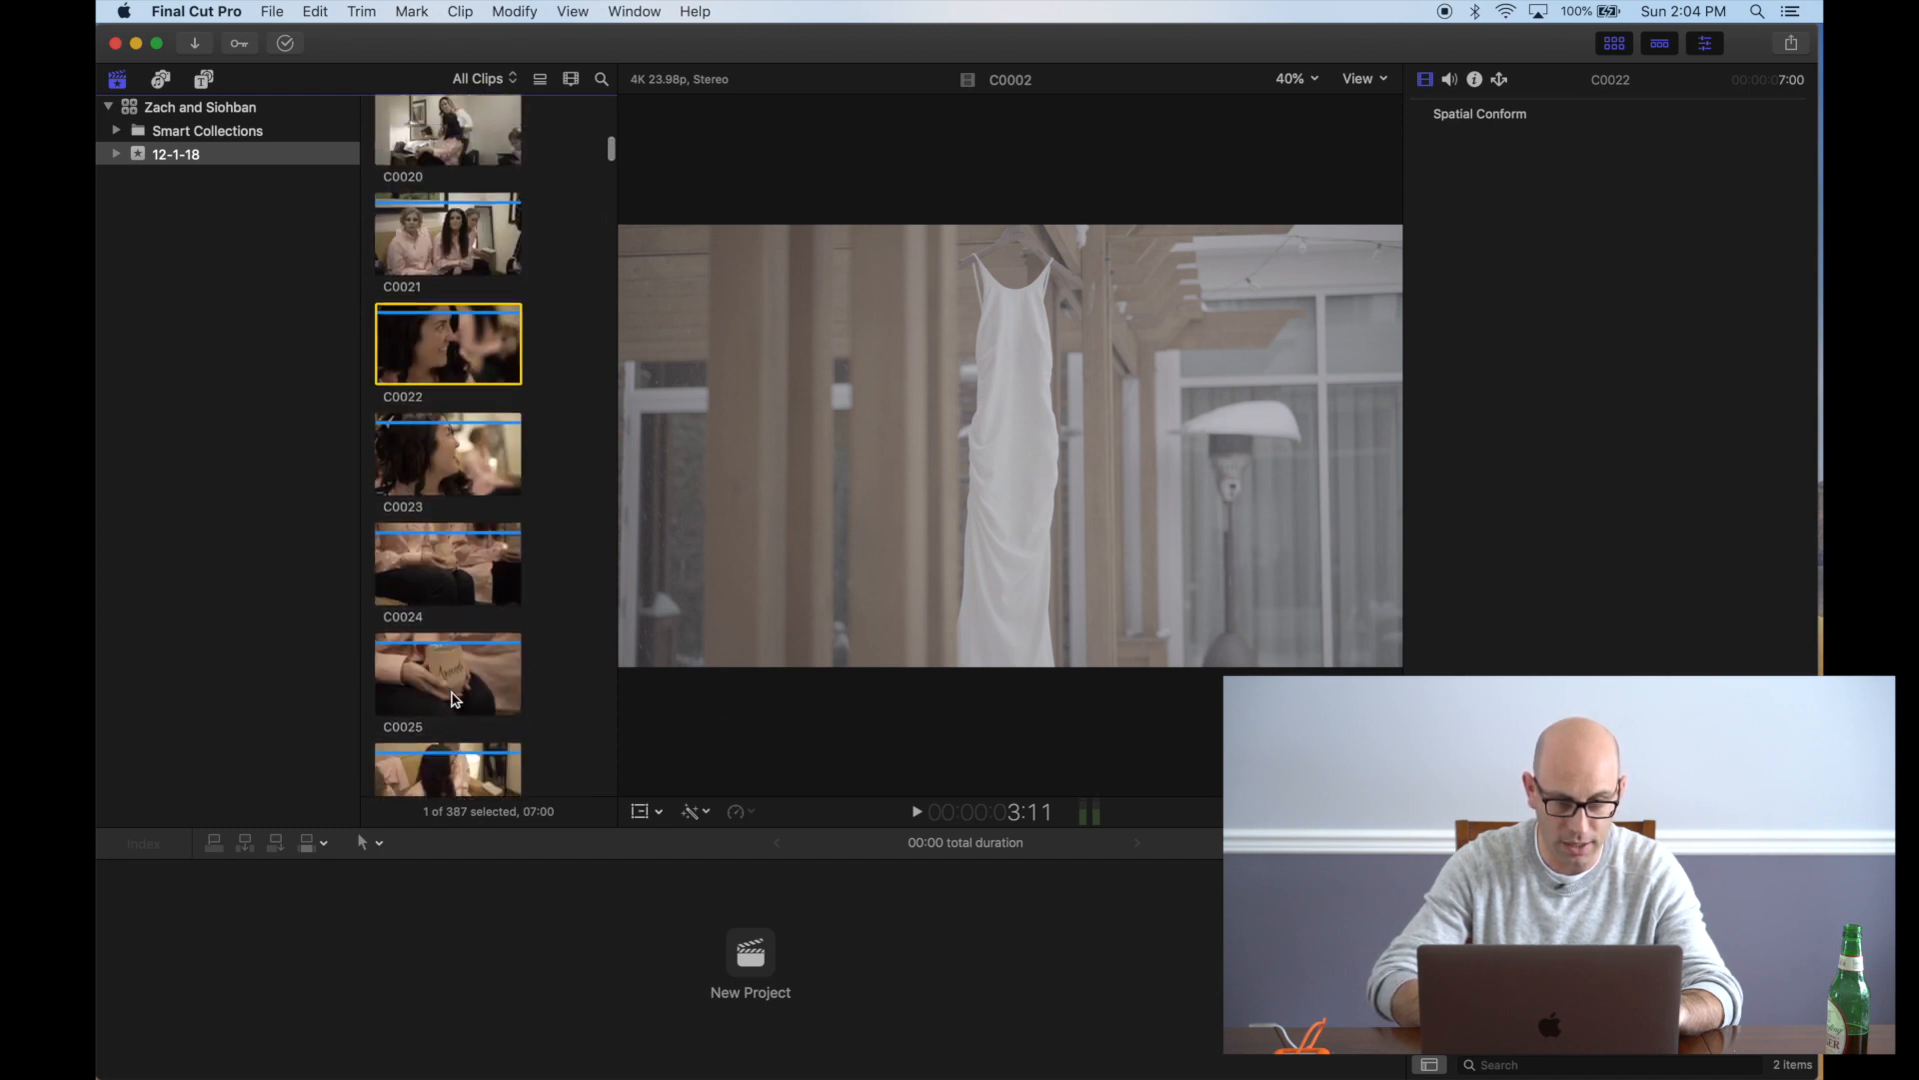
pyautogui.scroll(1, 455, 698)
pyautogui.scroll(1, 455, 699)
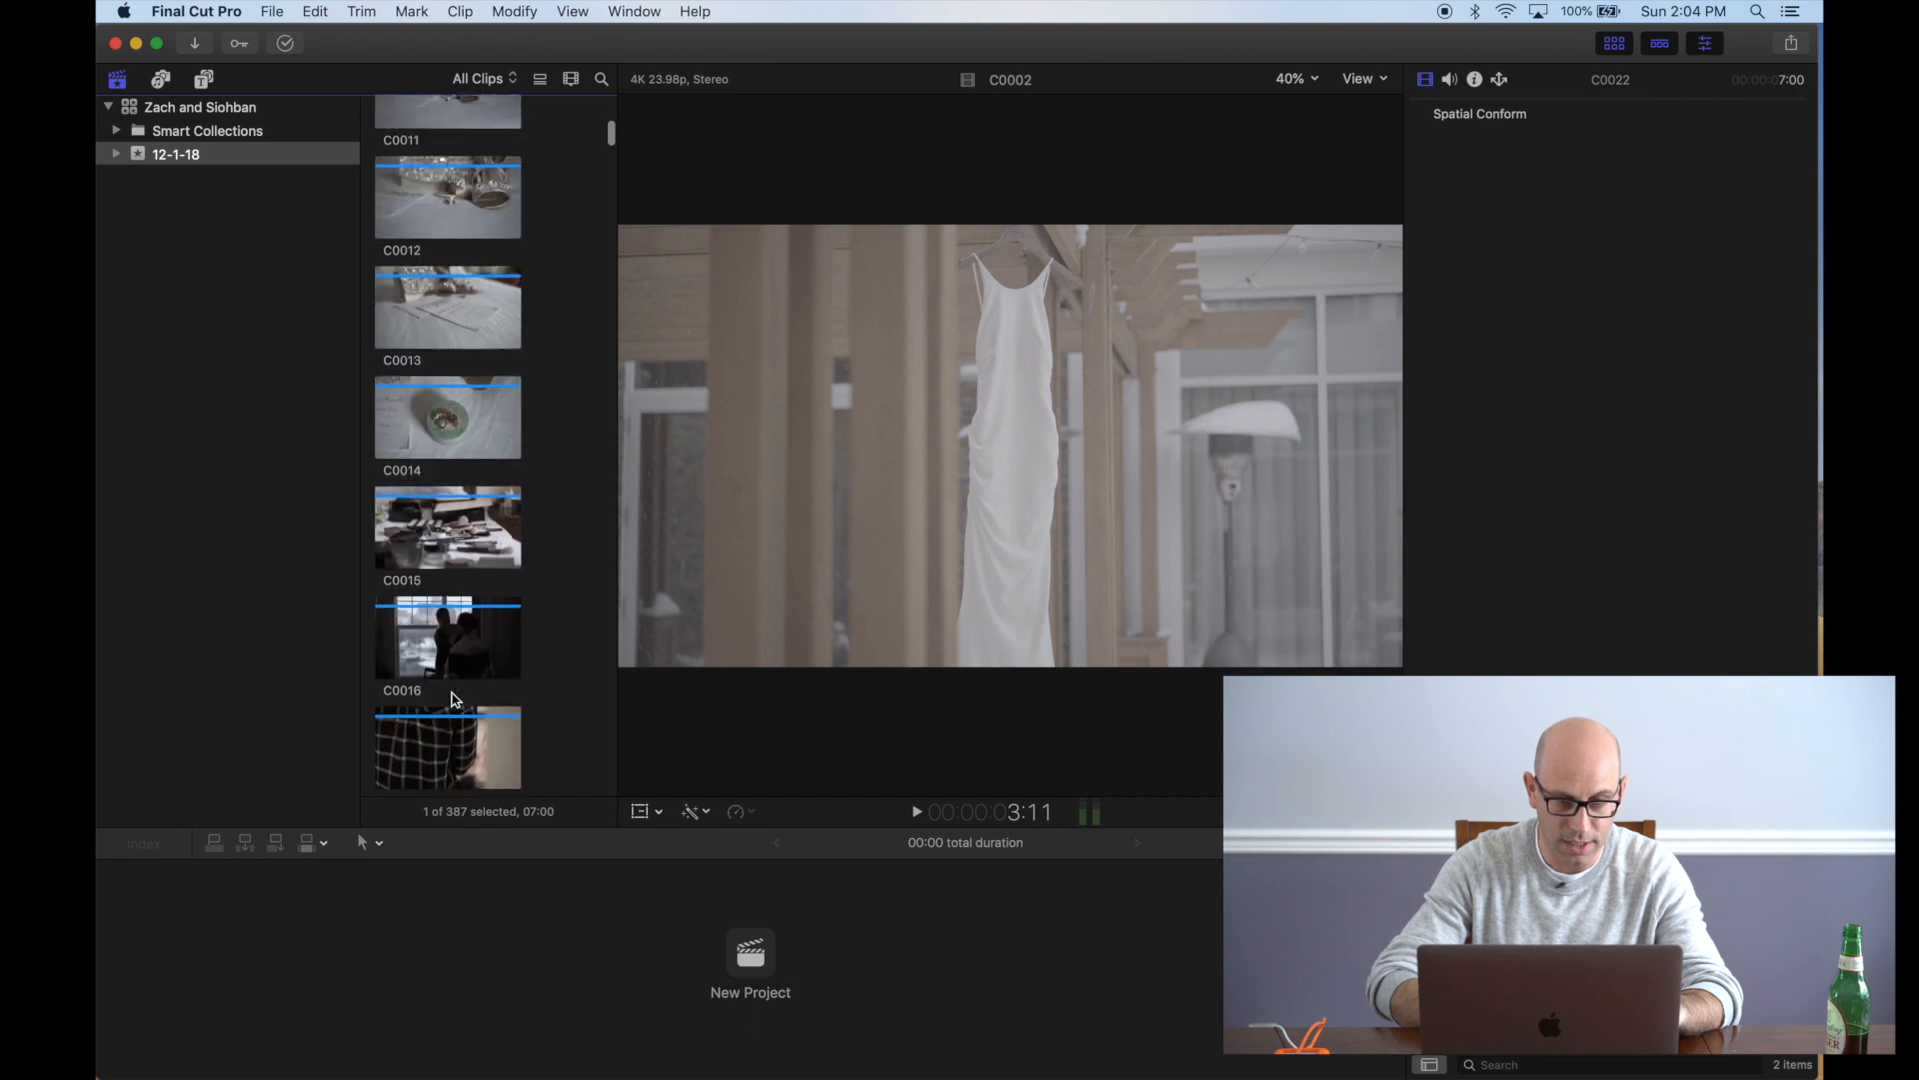
pyautogui.scroll(1, 455, 698)
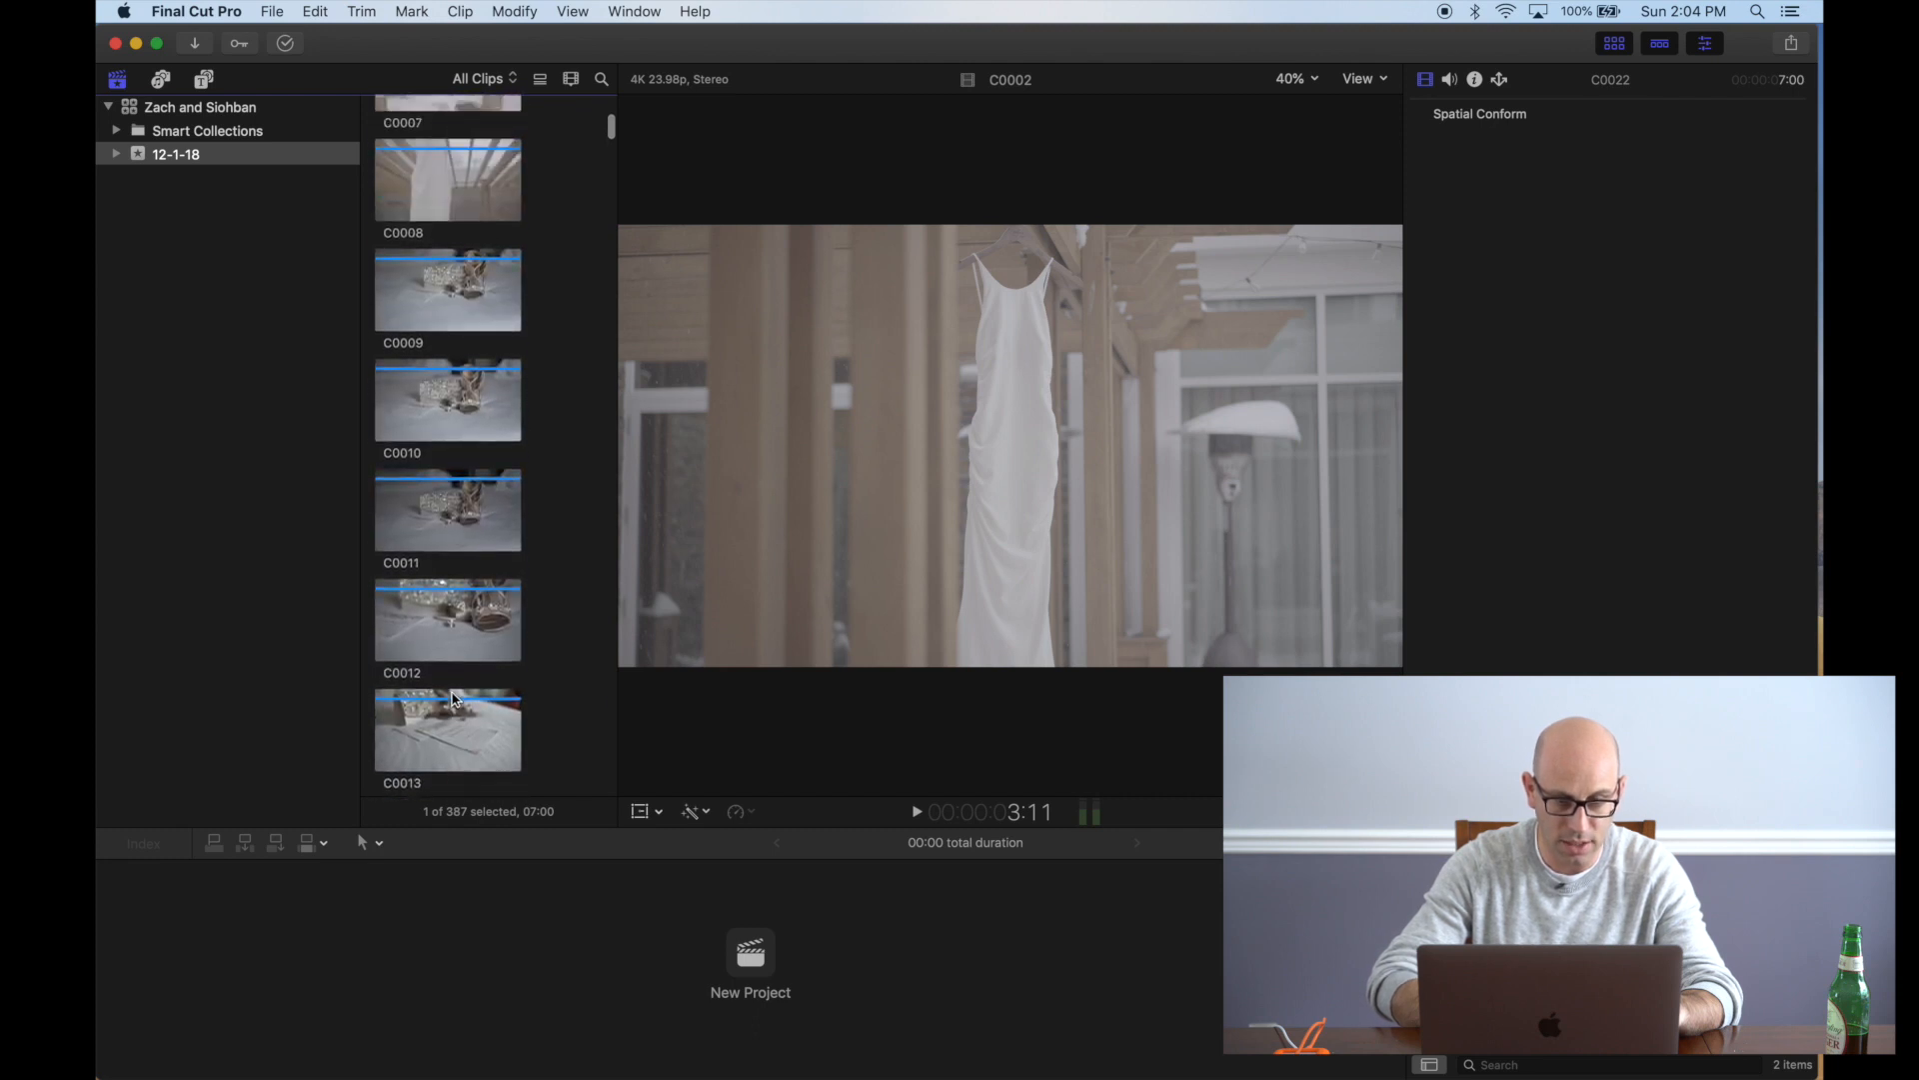
pyautogui.click(459, 392)
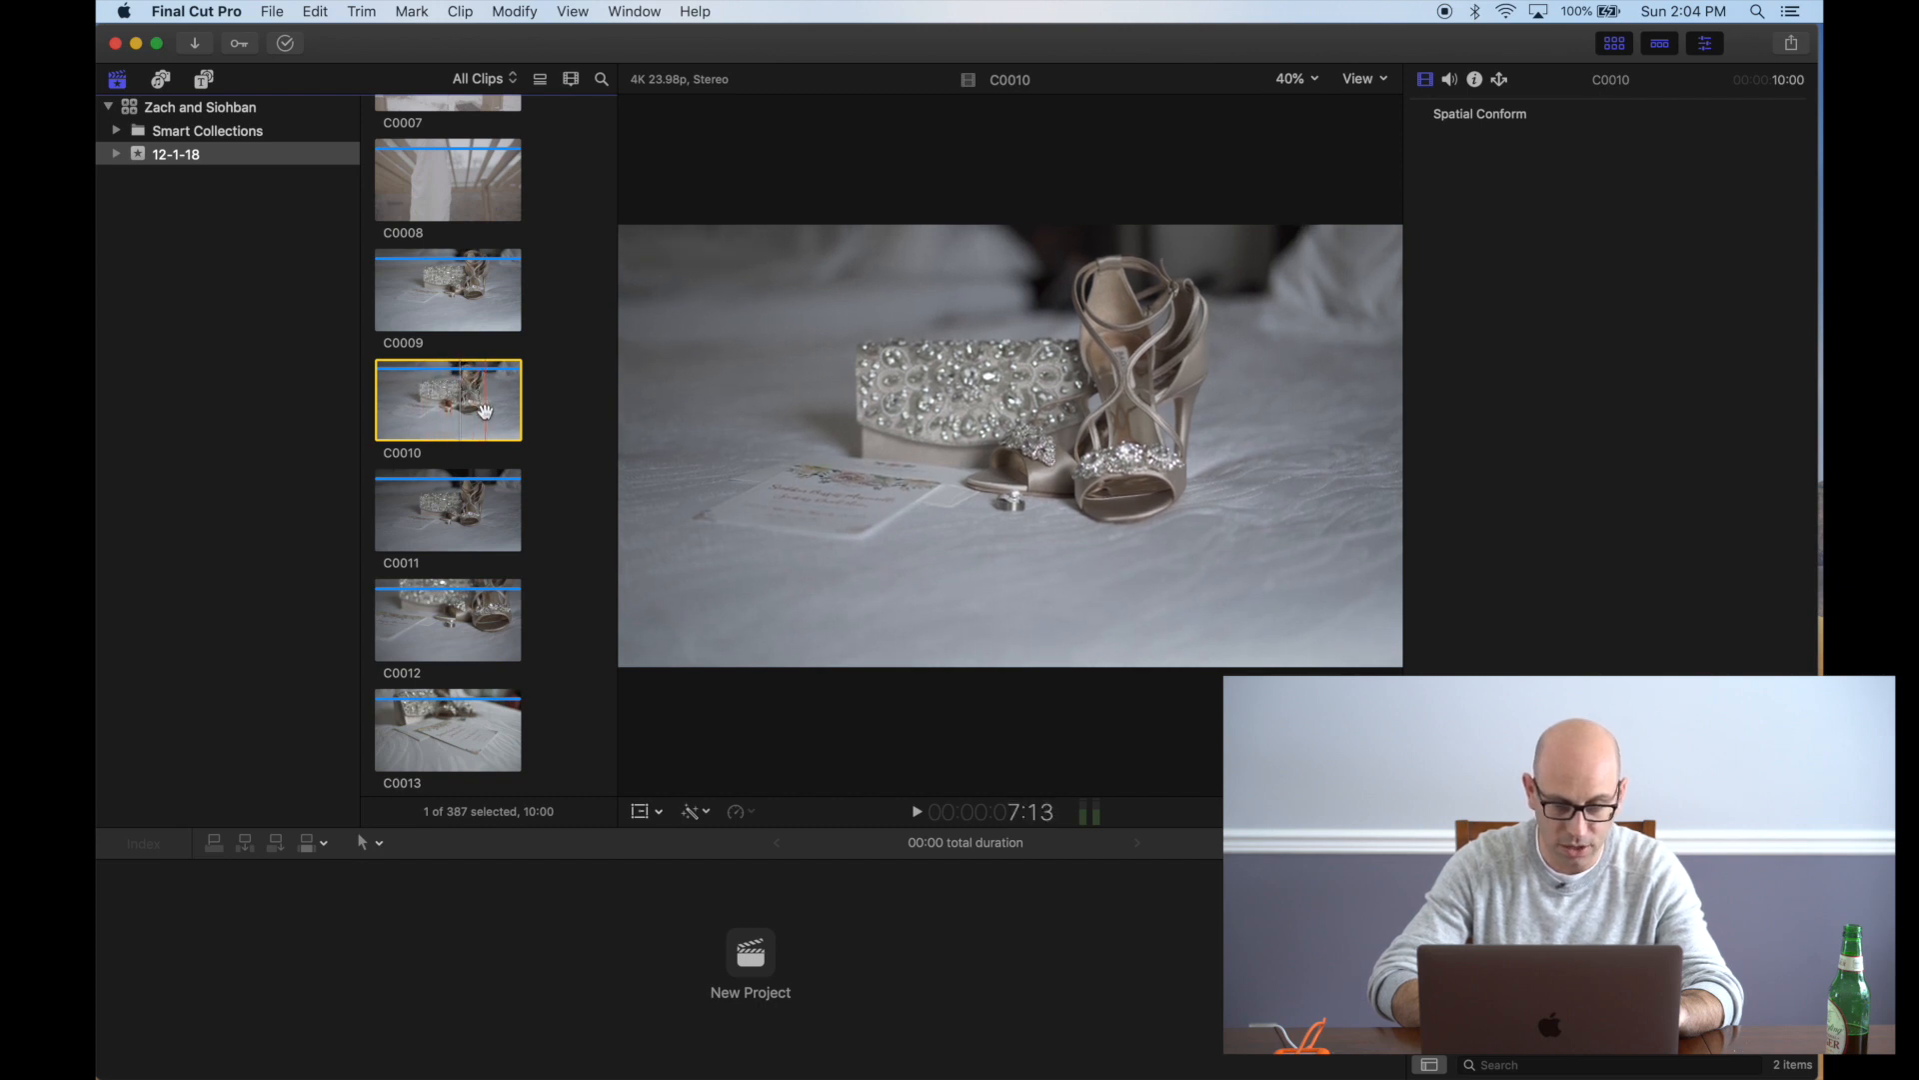
pyautogui.scroll(4, 484, 400)
pyautogui.scroll(-2, 483, 463)
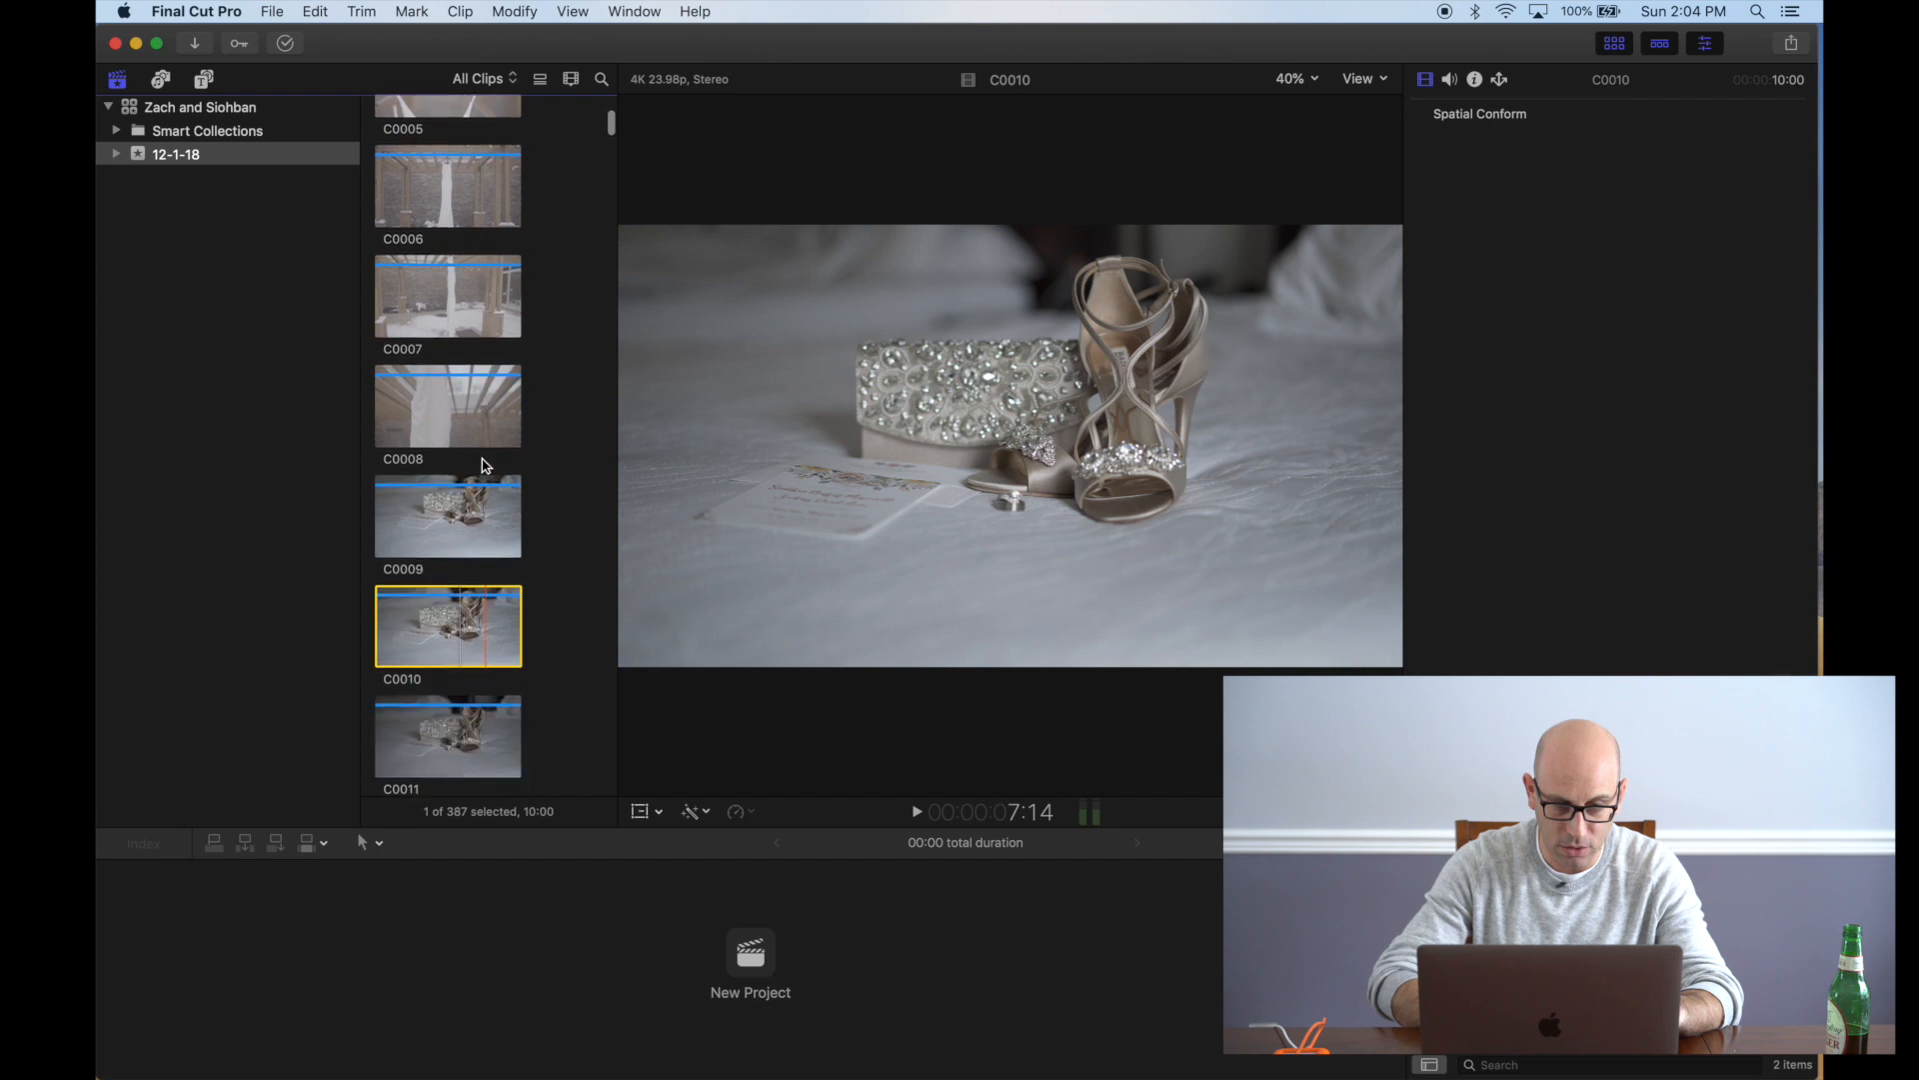
pyautogui.click(455, 412)
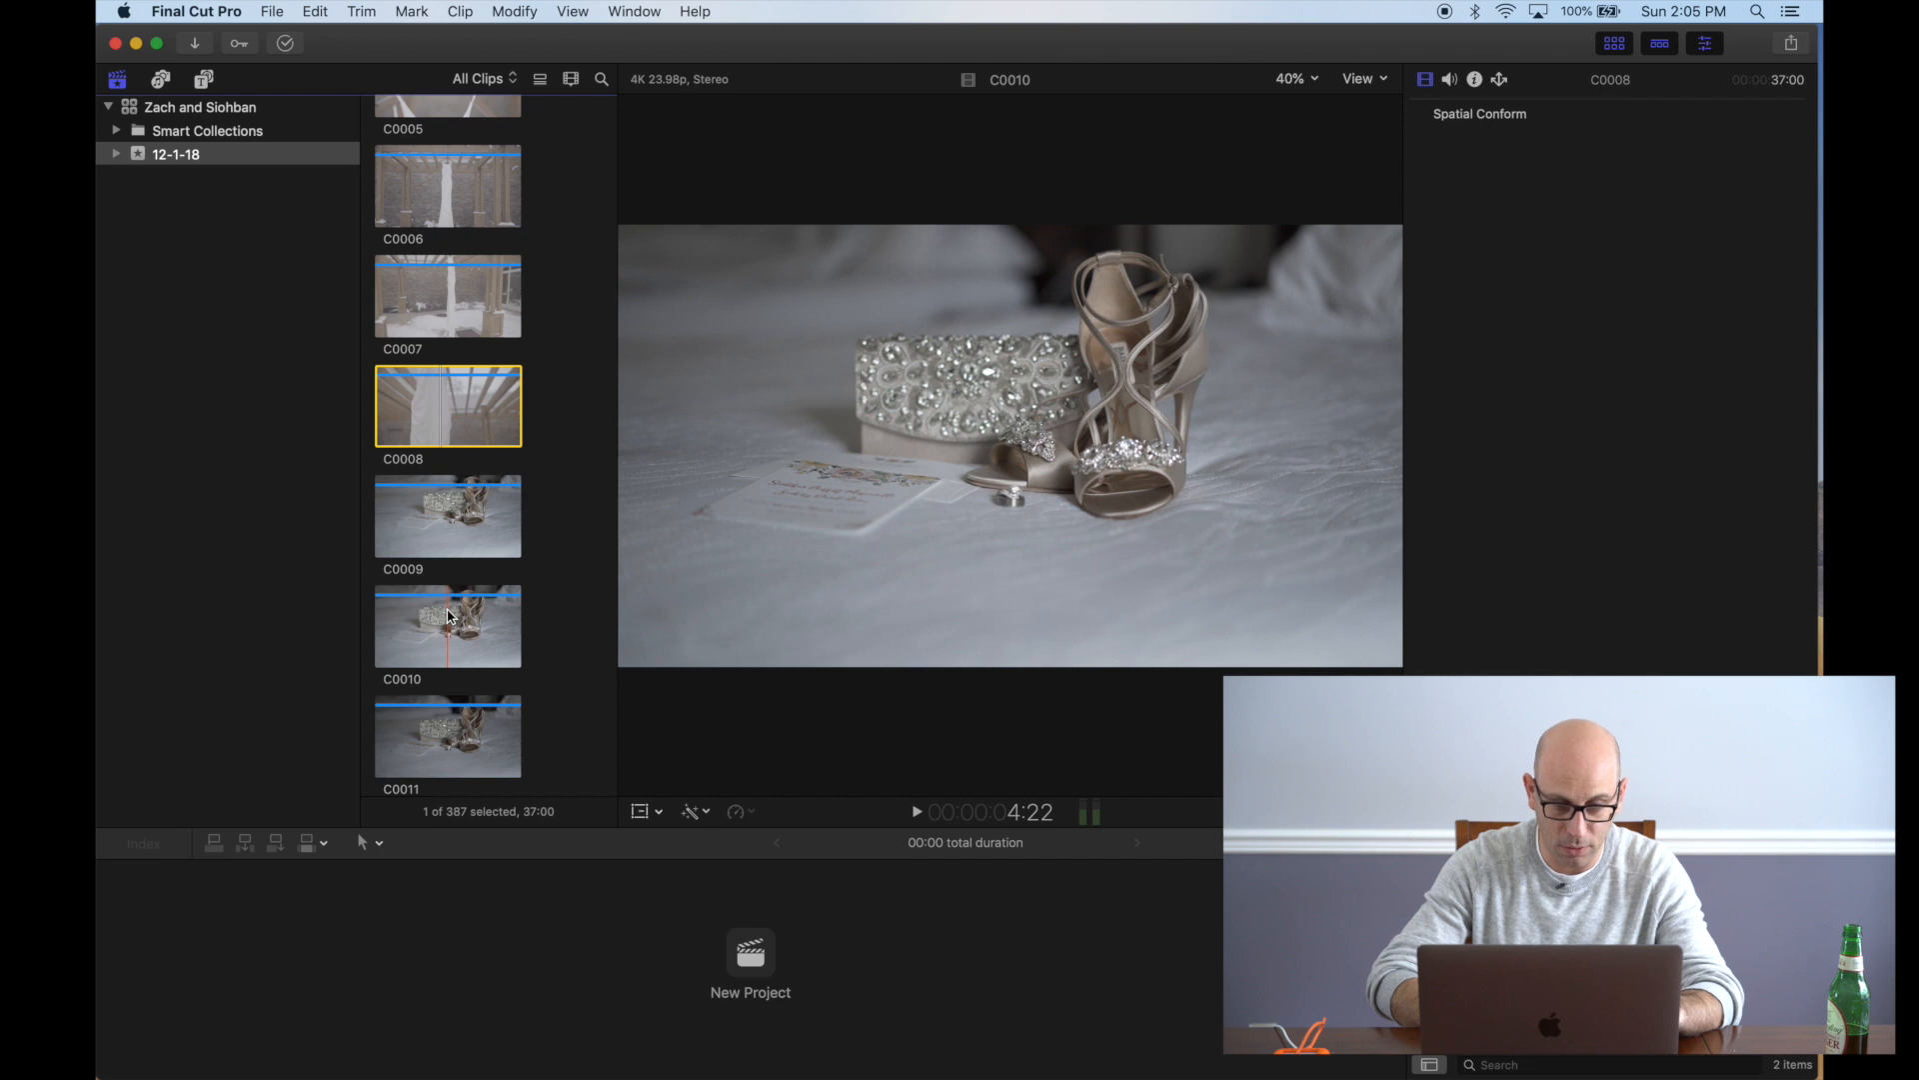
# Browse down to the groom preparation clips, preview C0056, and return to the start of the event's clip list
pyautogui.scroll(-7, 449, 616)
pyautogui.scroll(-20, 449, 615)
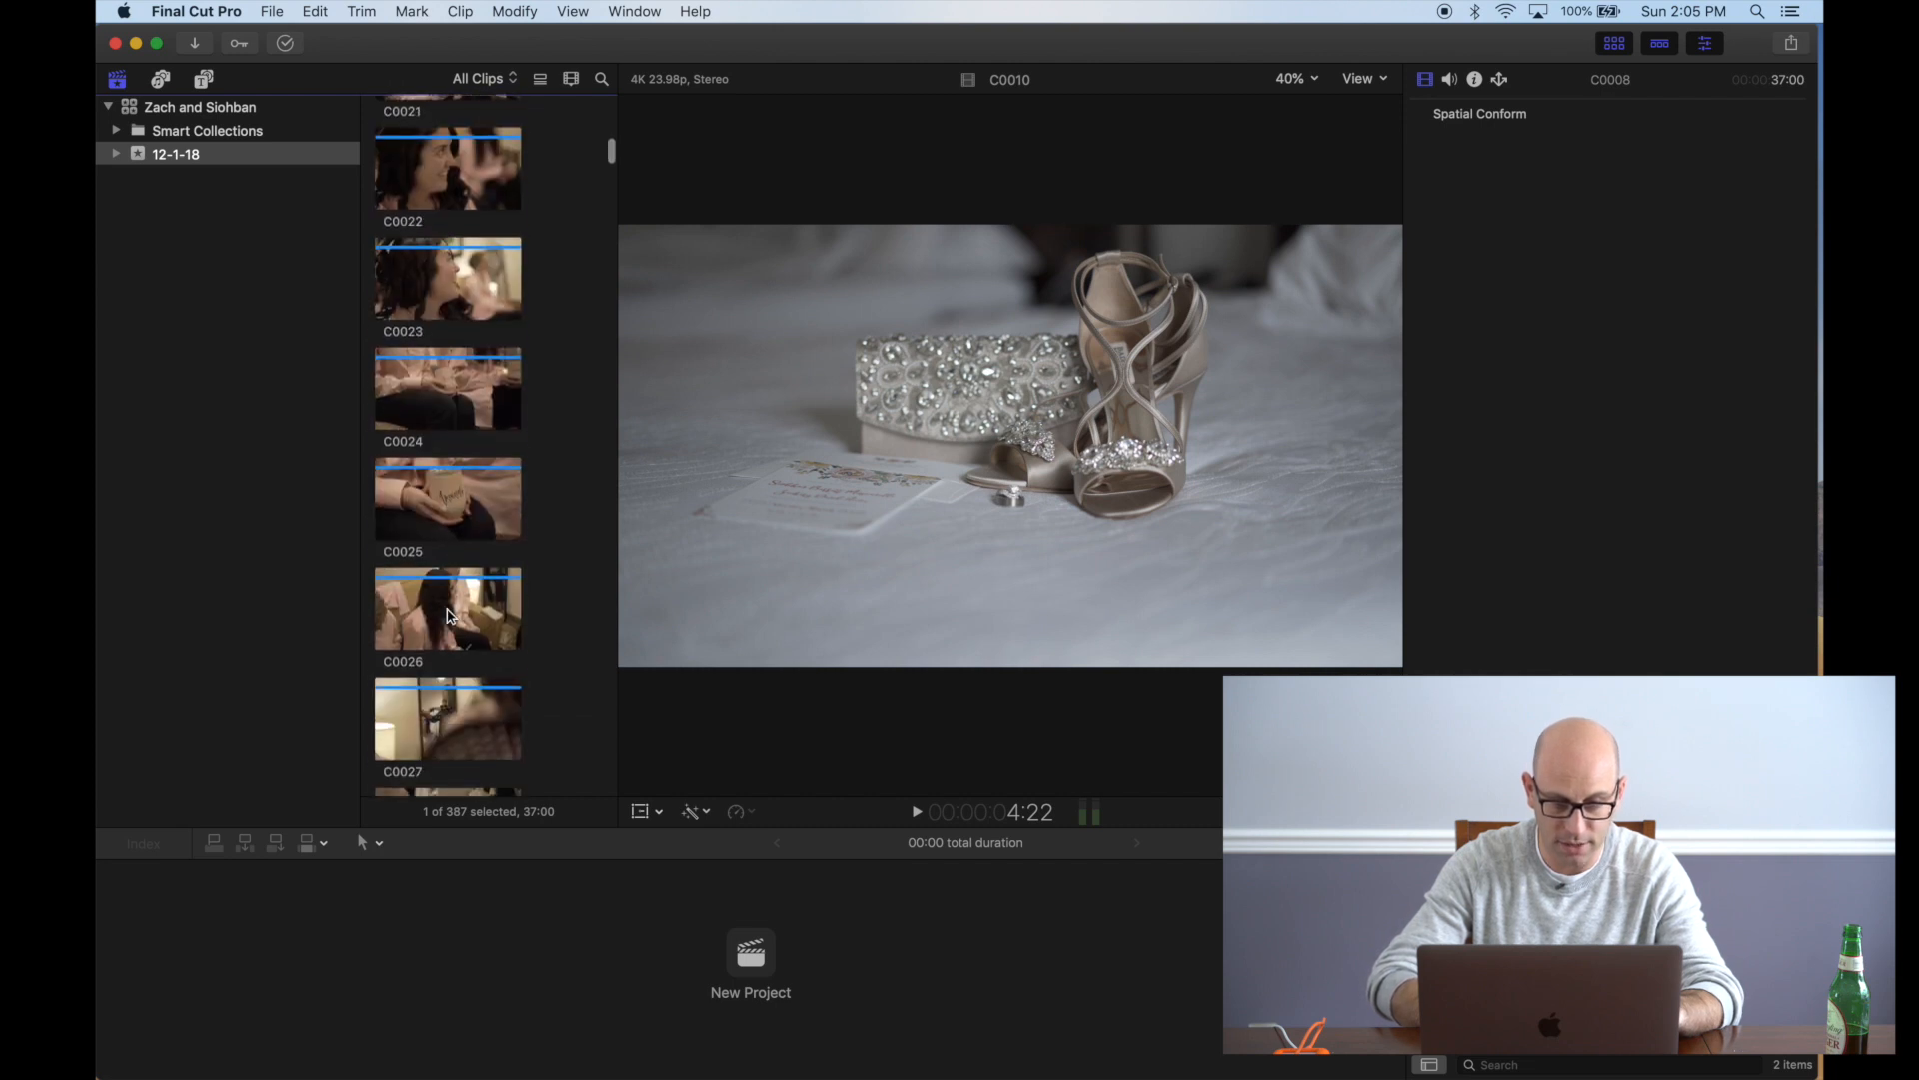
pyautogui.scroll(-13, 448, 615)
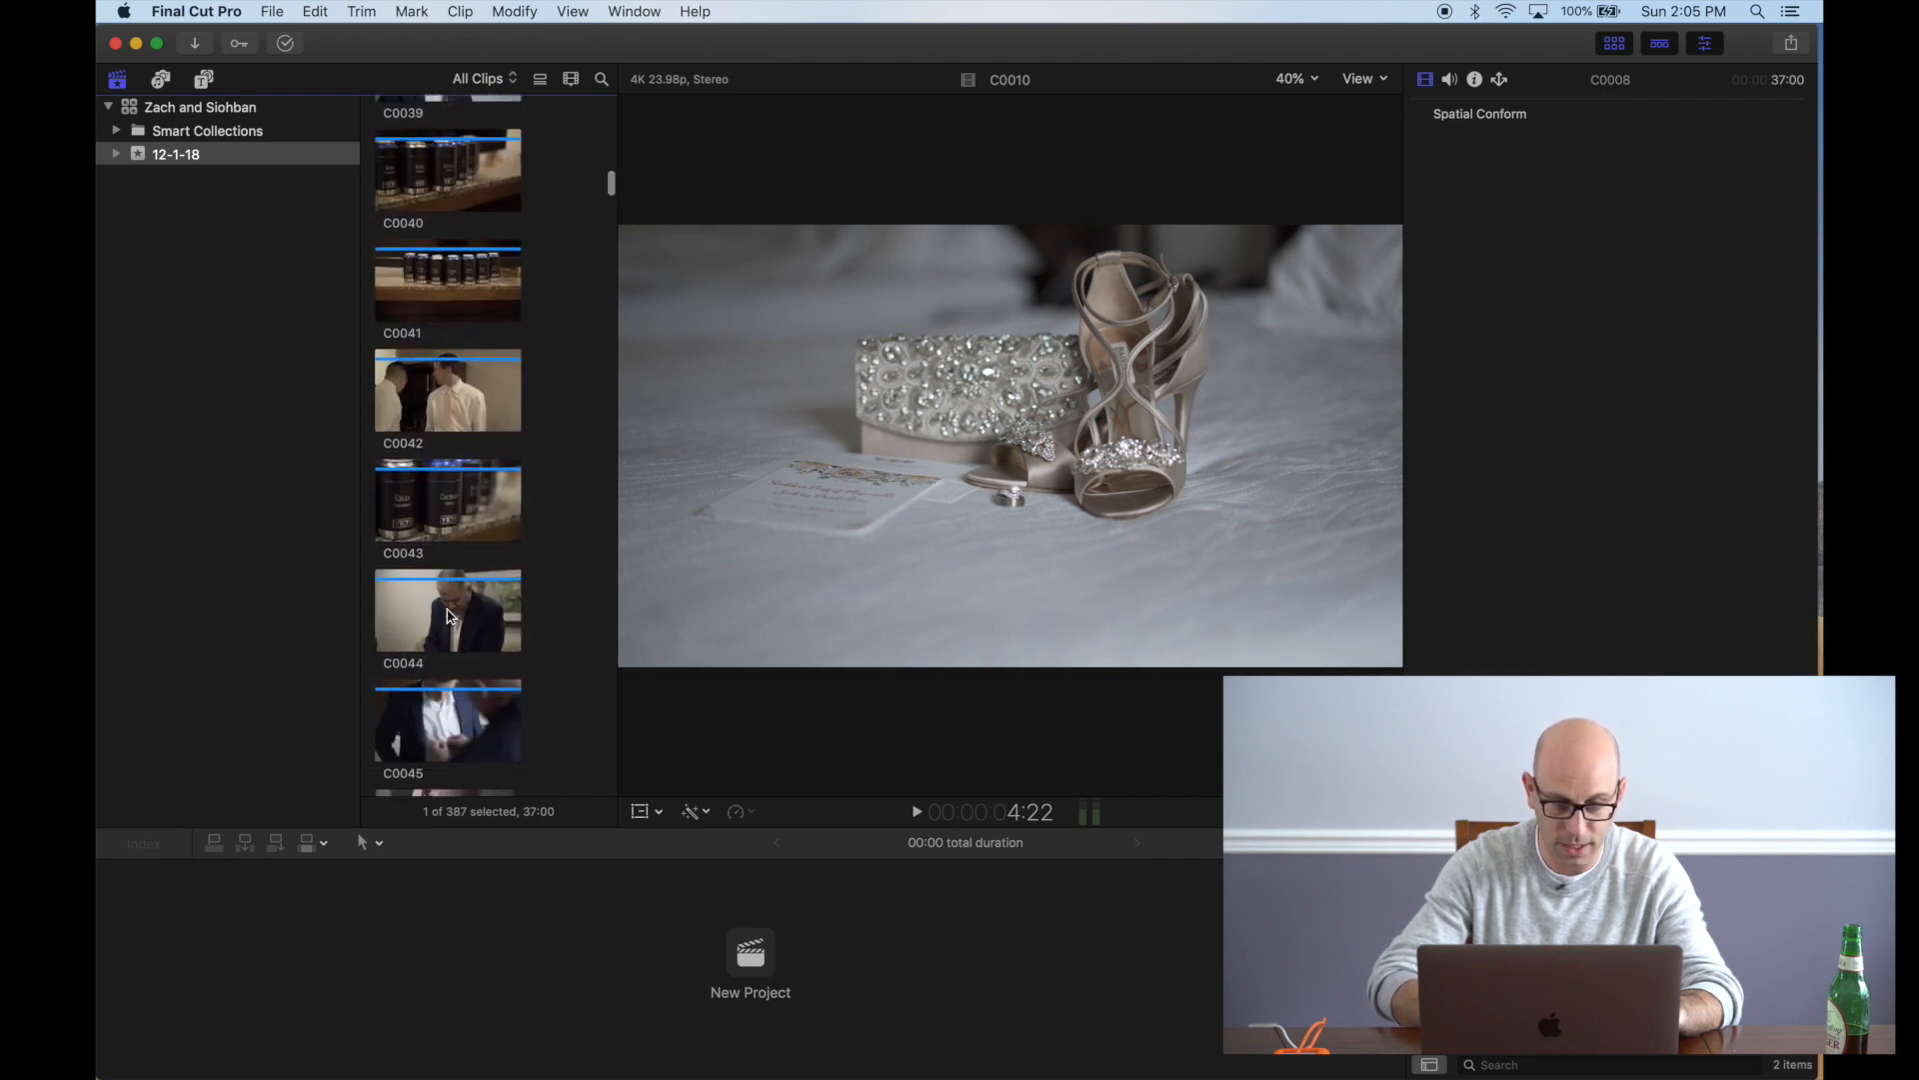
pyautogui.scroll(-1, 449, 616)
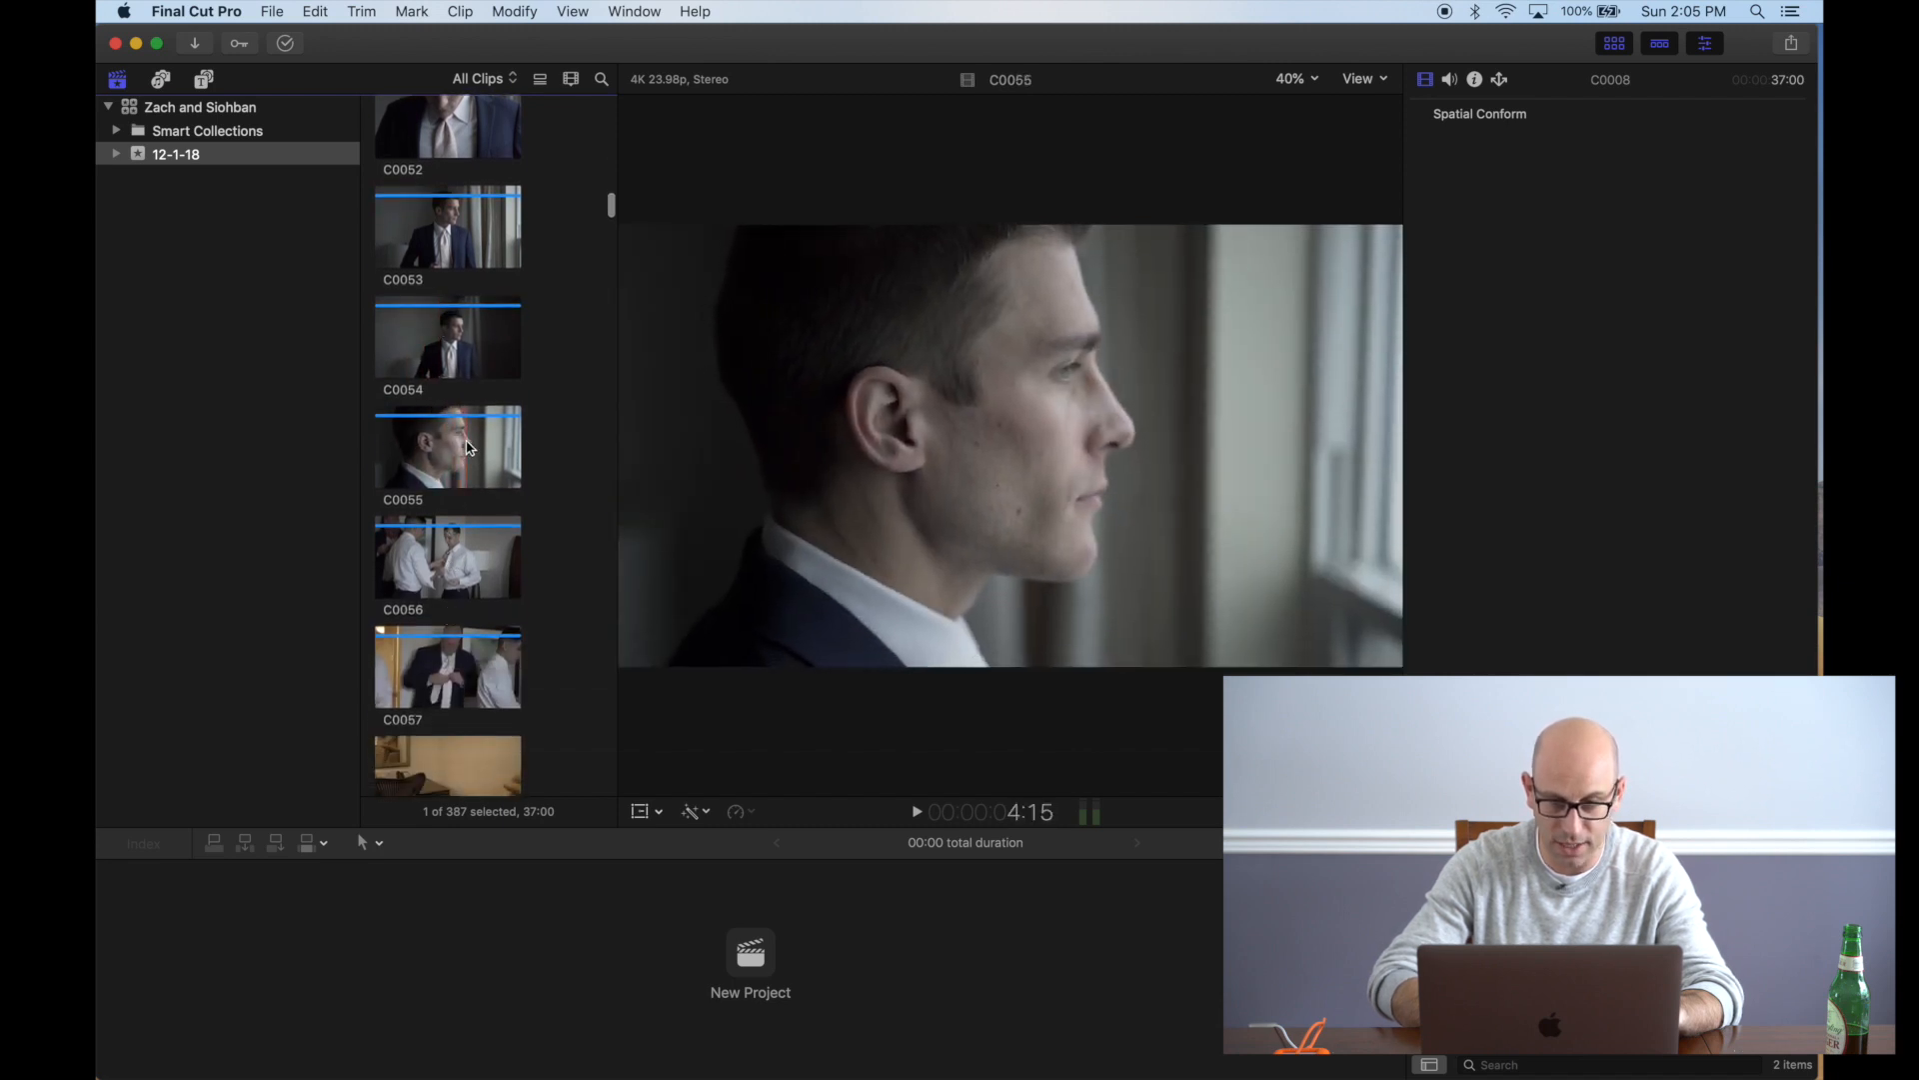
pyautogui.click(475, 559)
pyautogui.scroll(15, 474, 565)
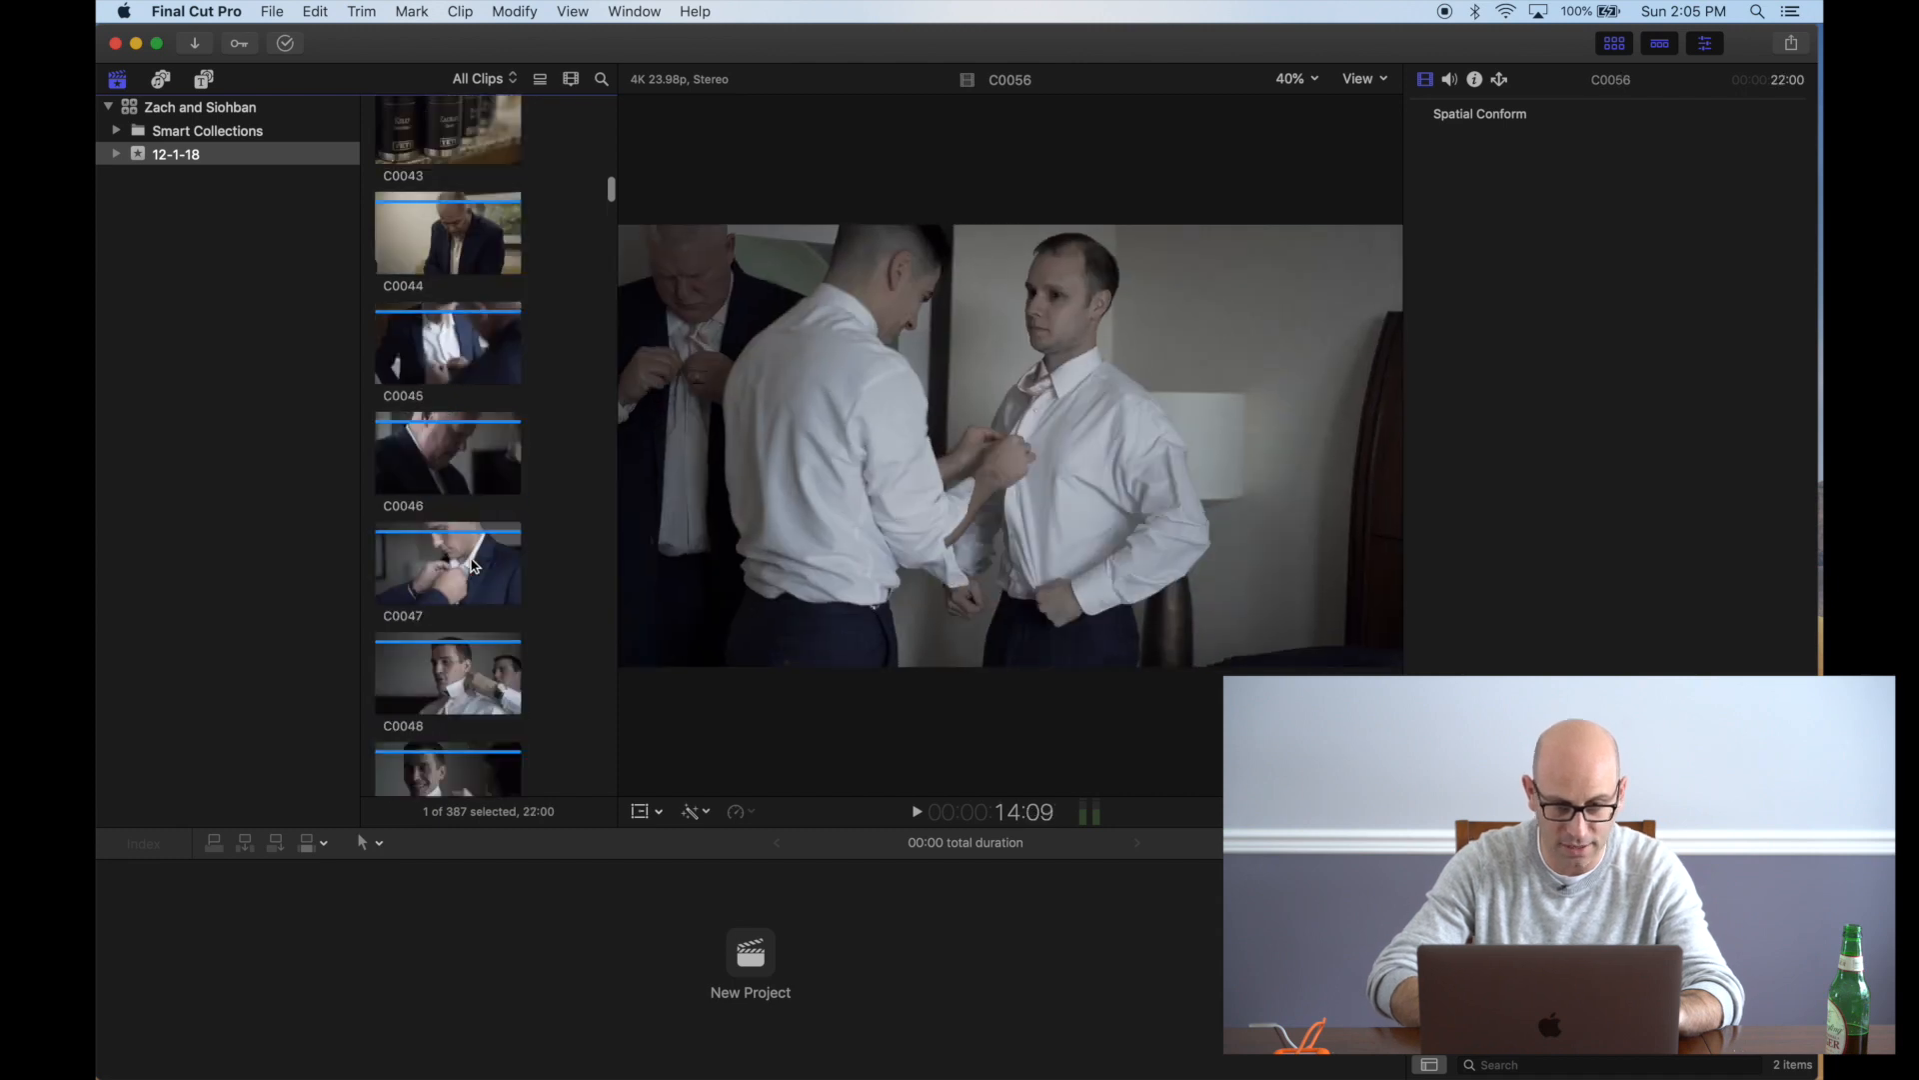
pyautogui.scroll(10, 474, 565)
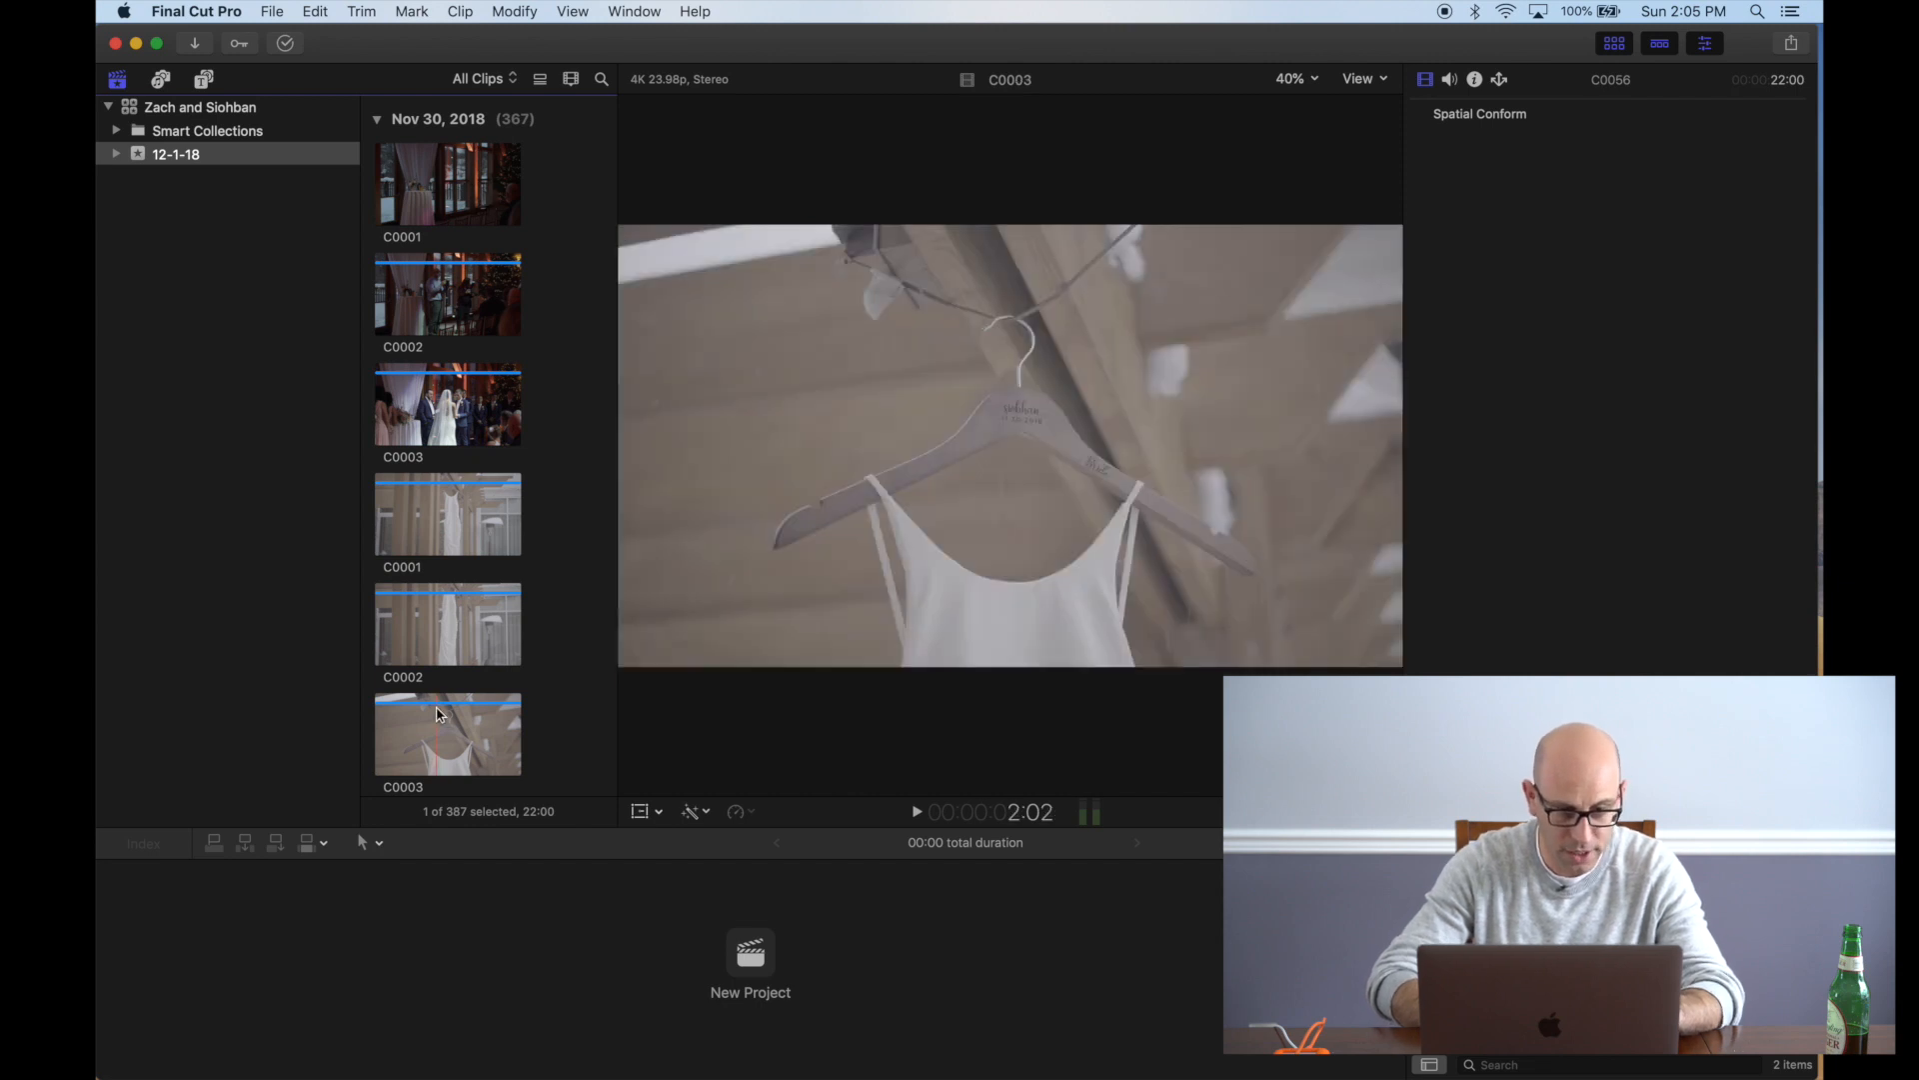
pyautogui.scroll(-10, 436, 705)
pyautogui.scroll(10, 436, 710)
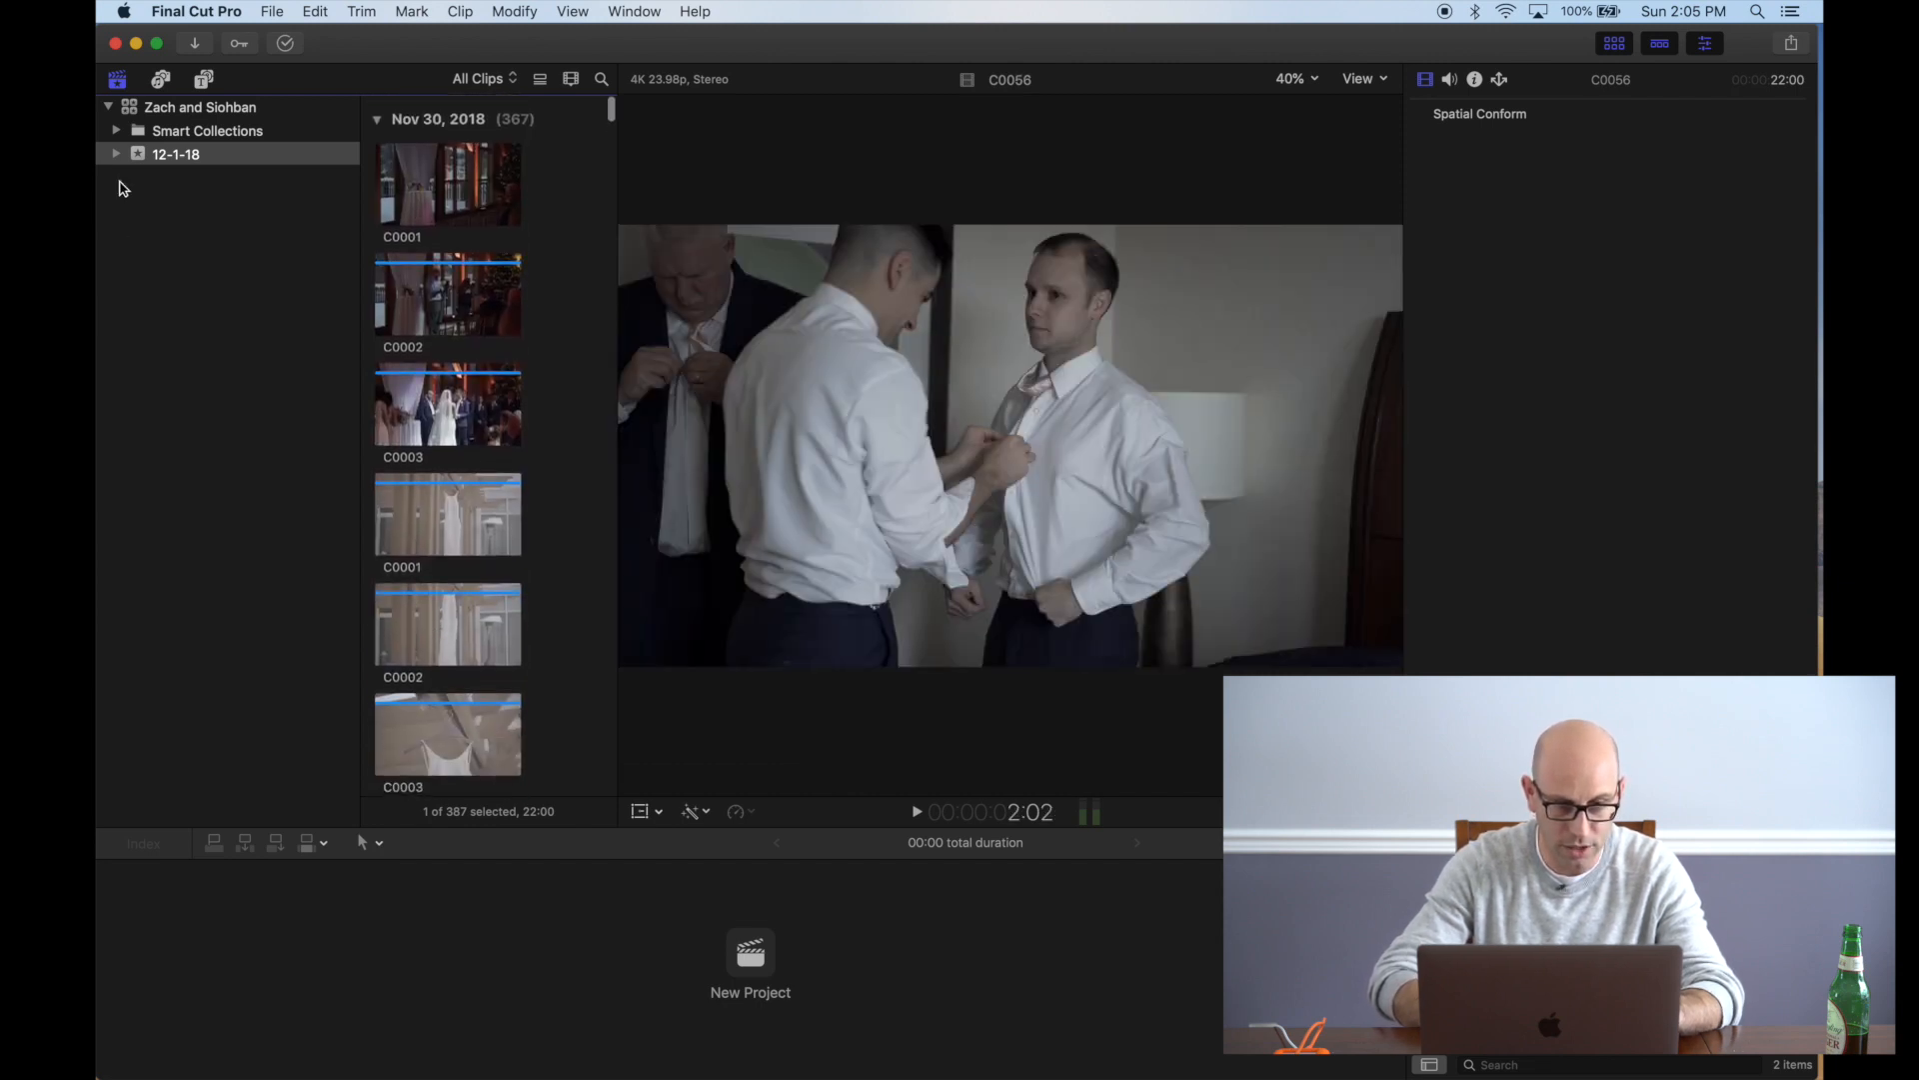
# Expand the 12-1-18 event and view its Bride Prep, Bride Prep - Details and Bride Prep - Dress keyword collections
pyautogui.click(117, 155)
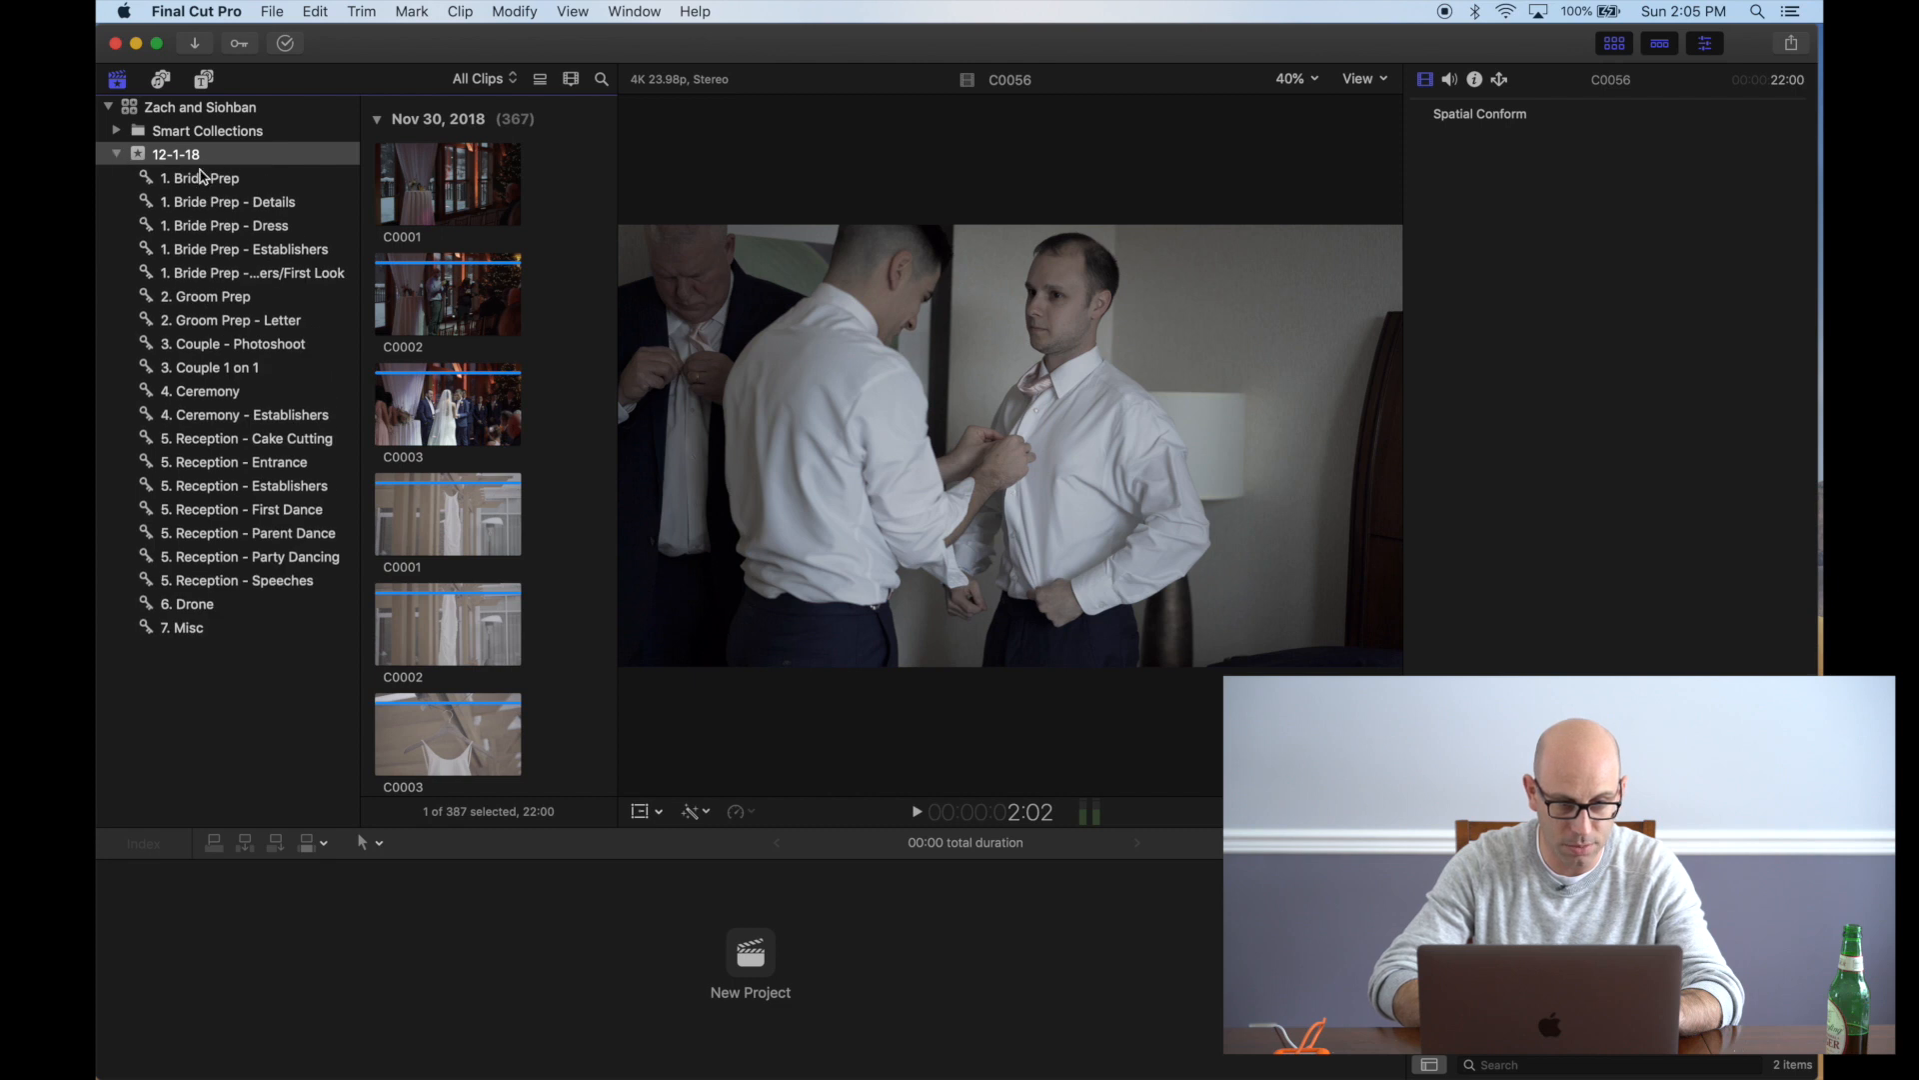
pyautogui.click(213, 180)
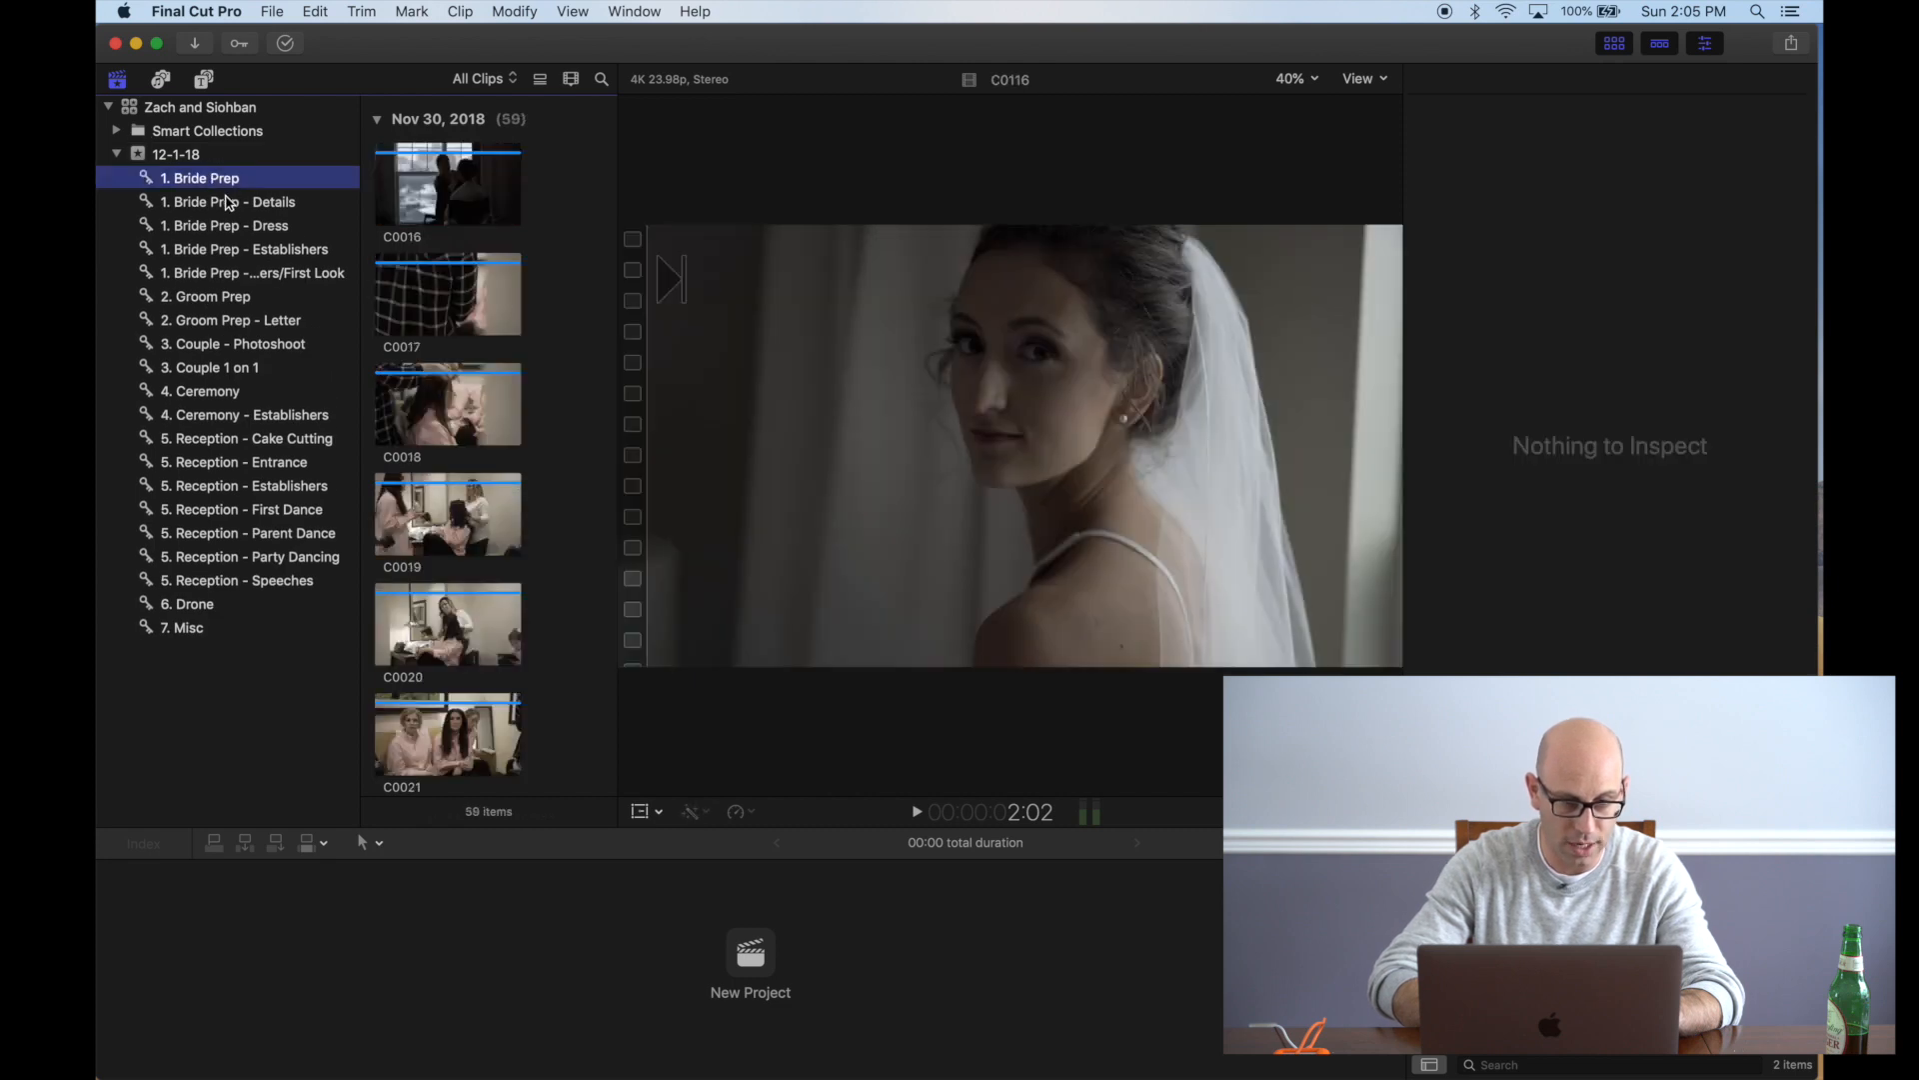
pyautogui.click(232, 203)
pyautogui.click(238, 228)
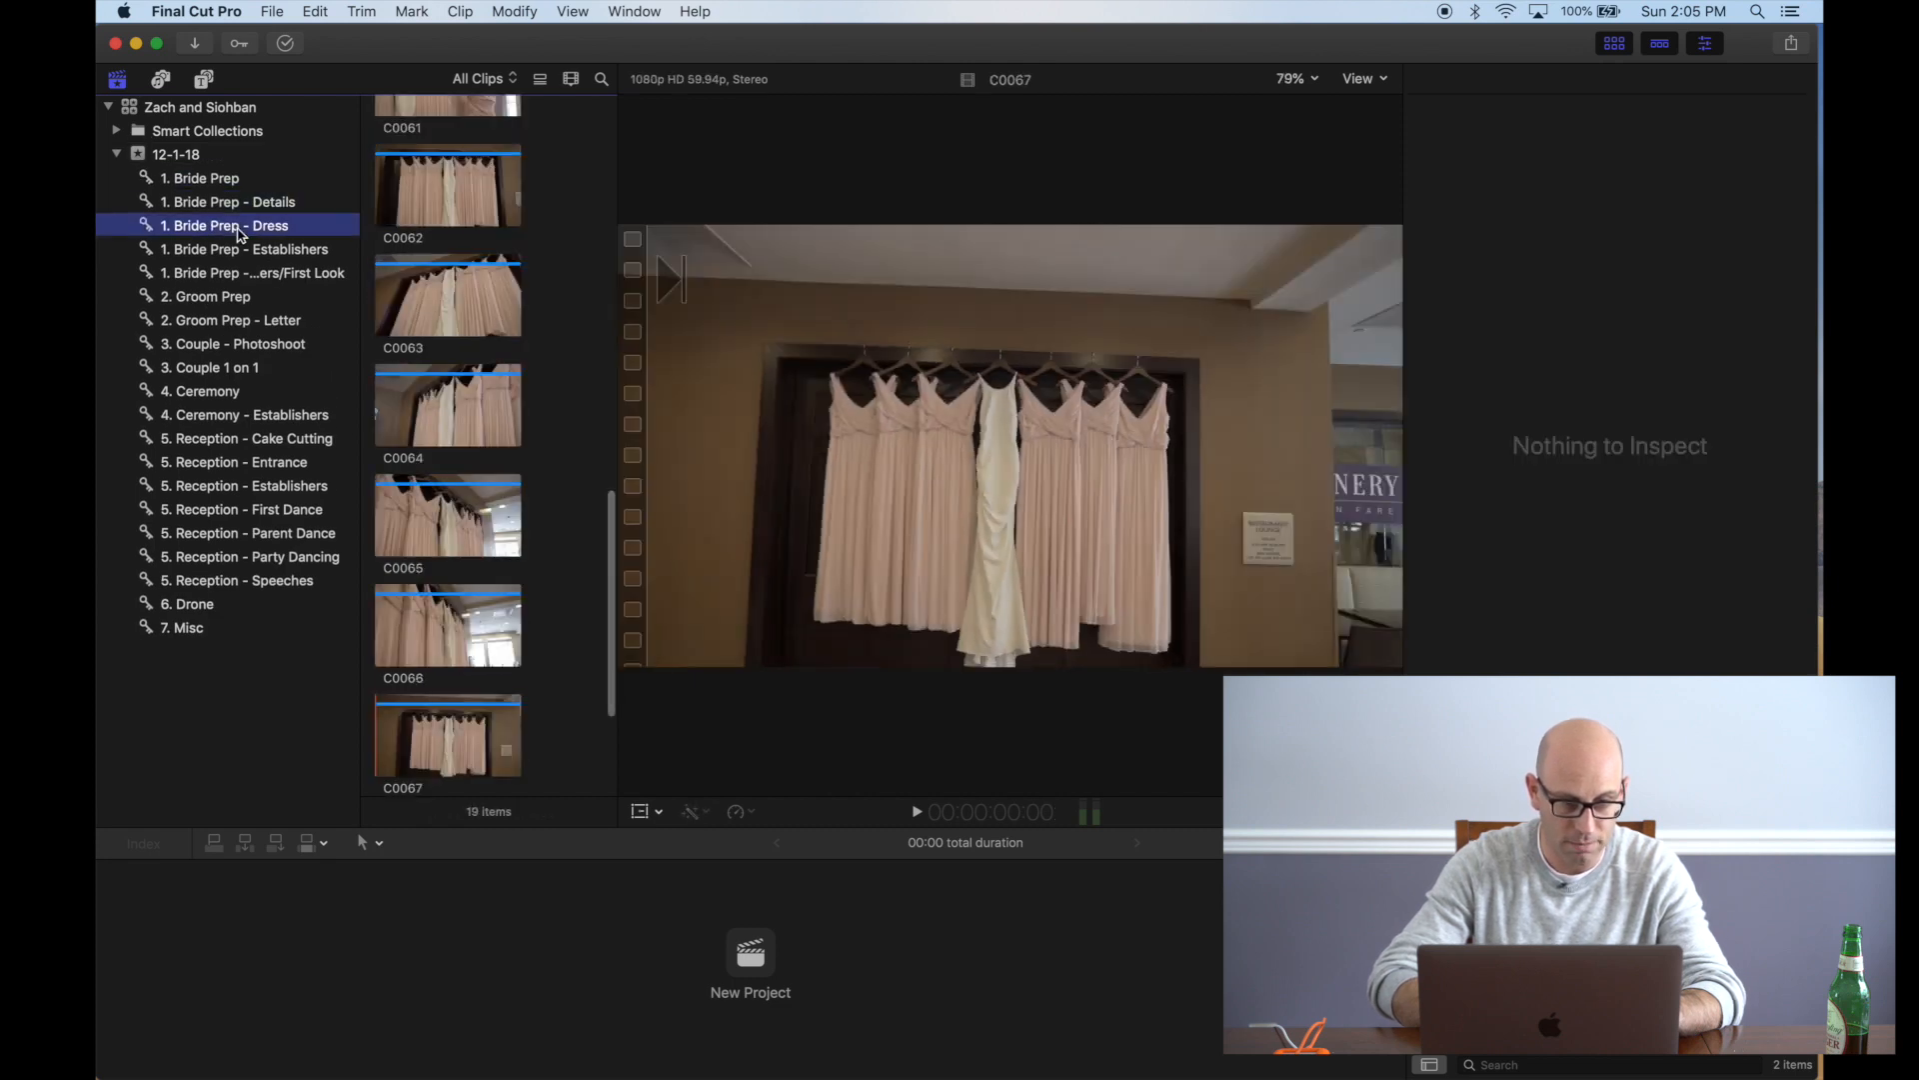
# Show the New Keyword Collection command from the Bride Prep collection and dismiss it without creating one
pyautogui.click(203, 181)
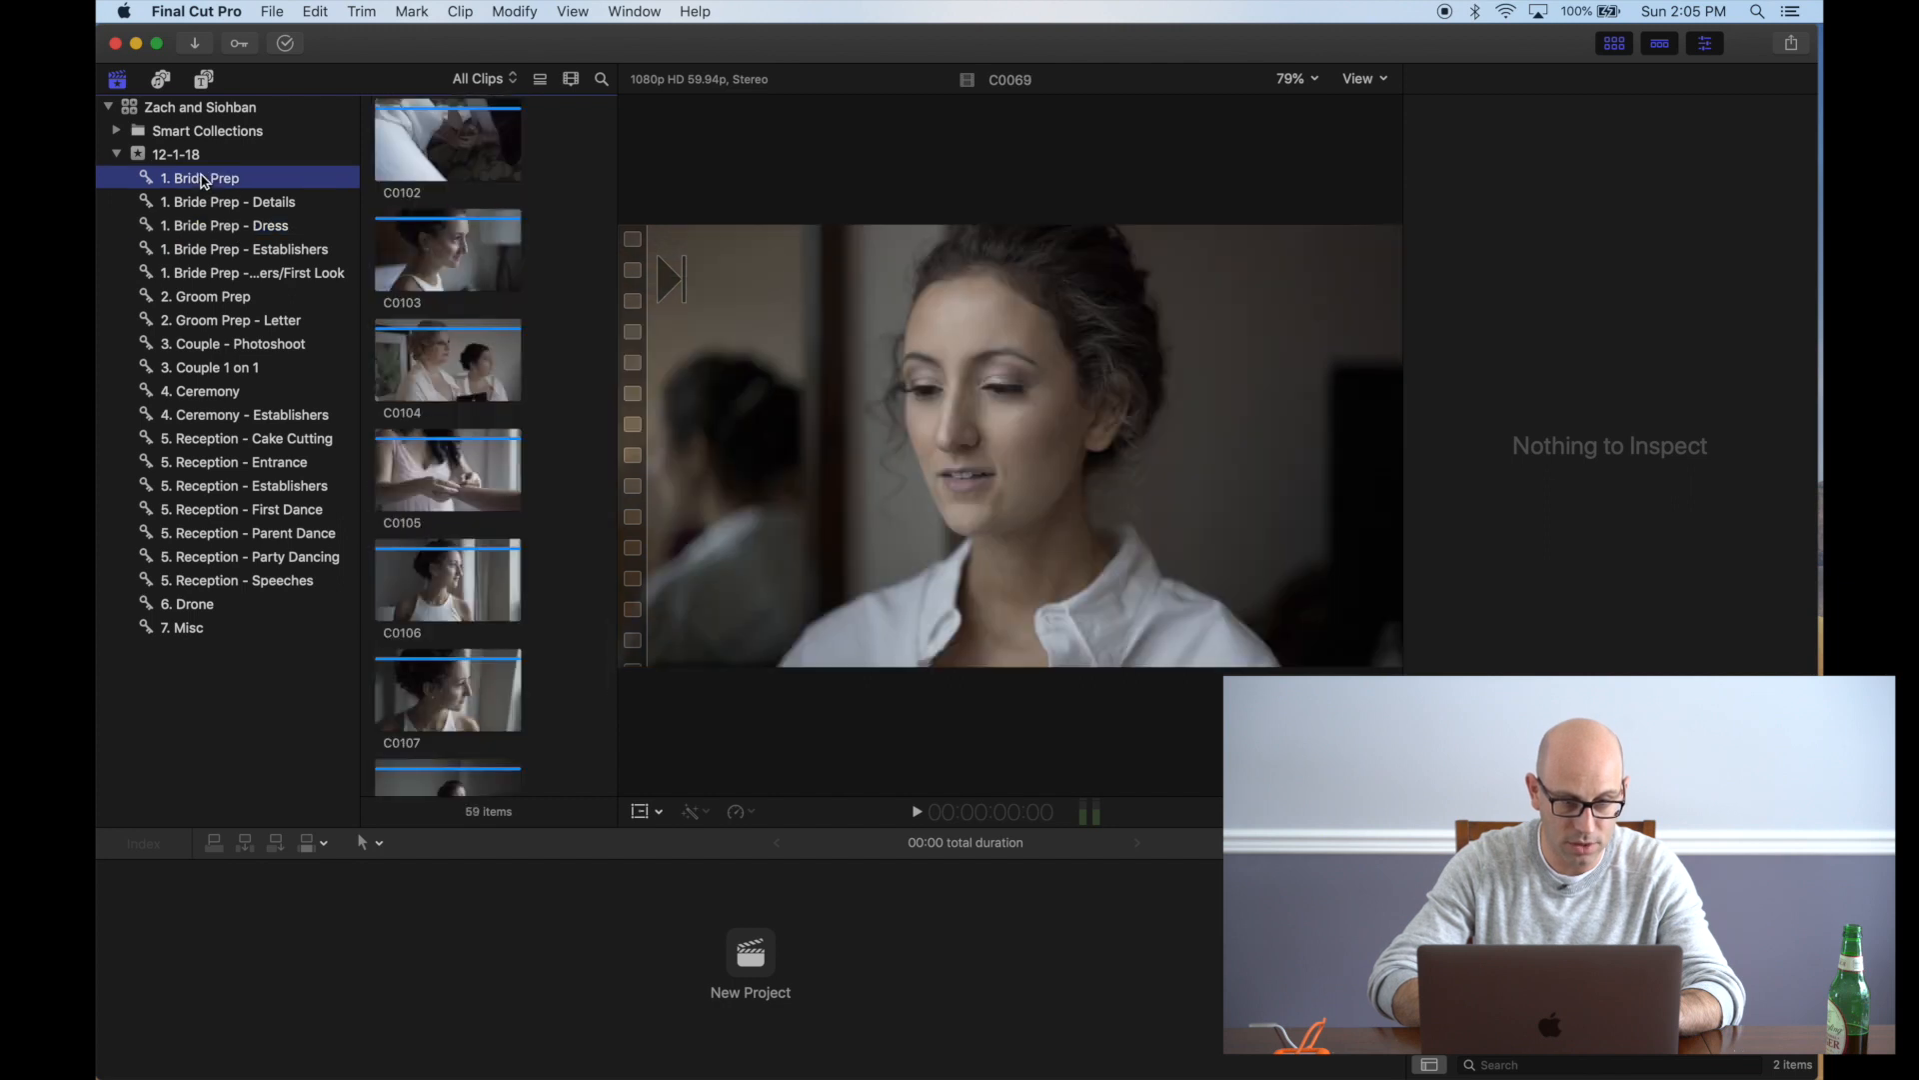
pyautogui.rightClick(204, 181)
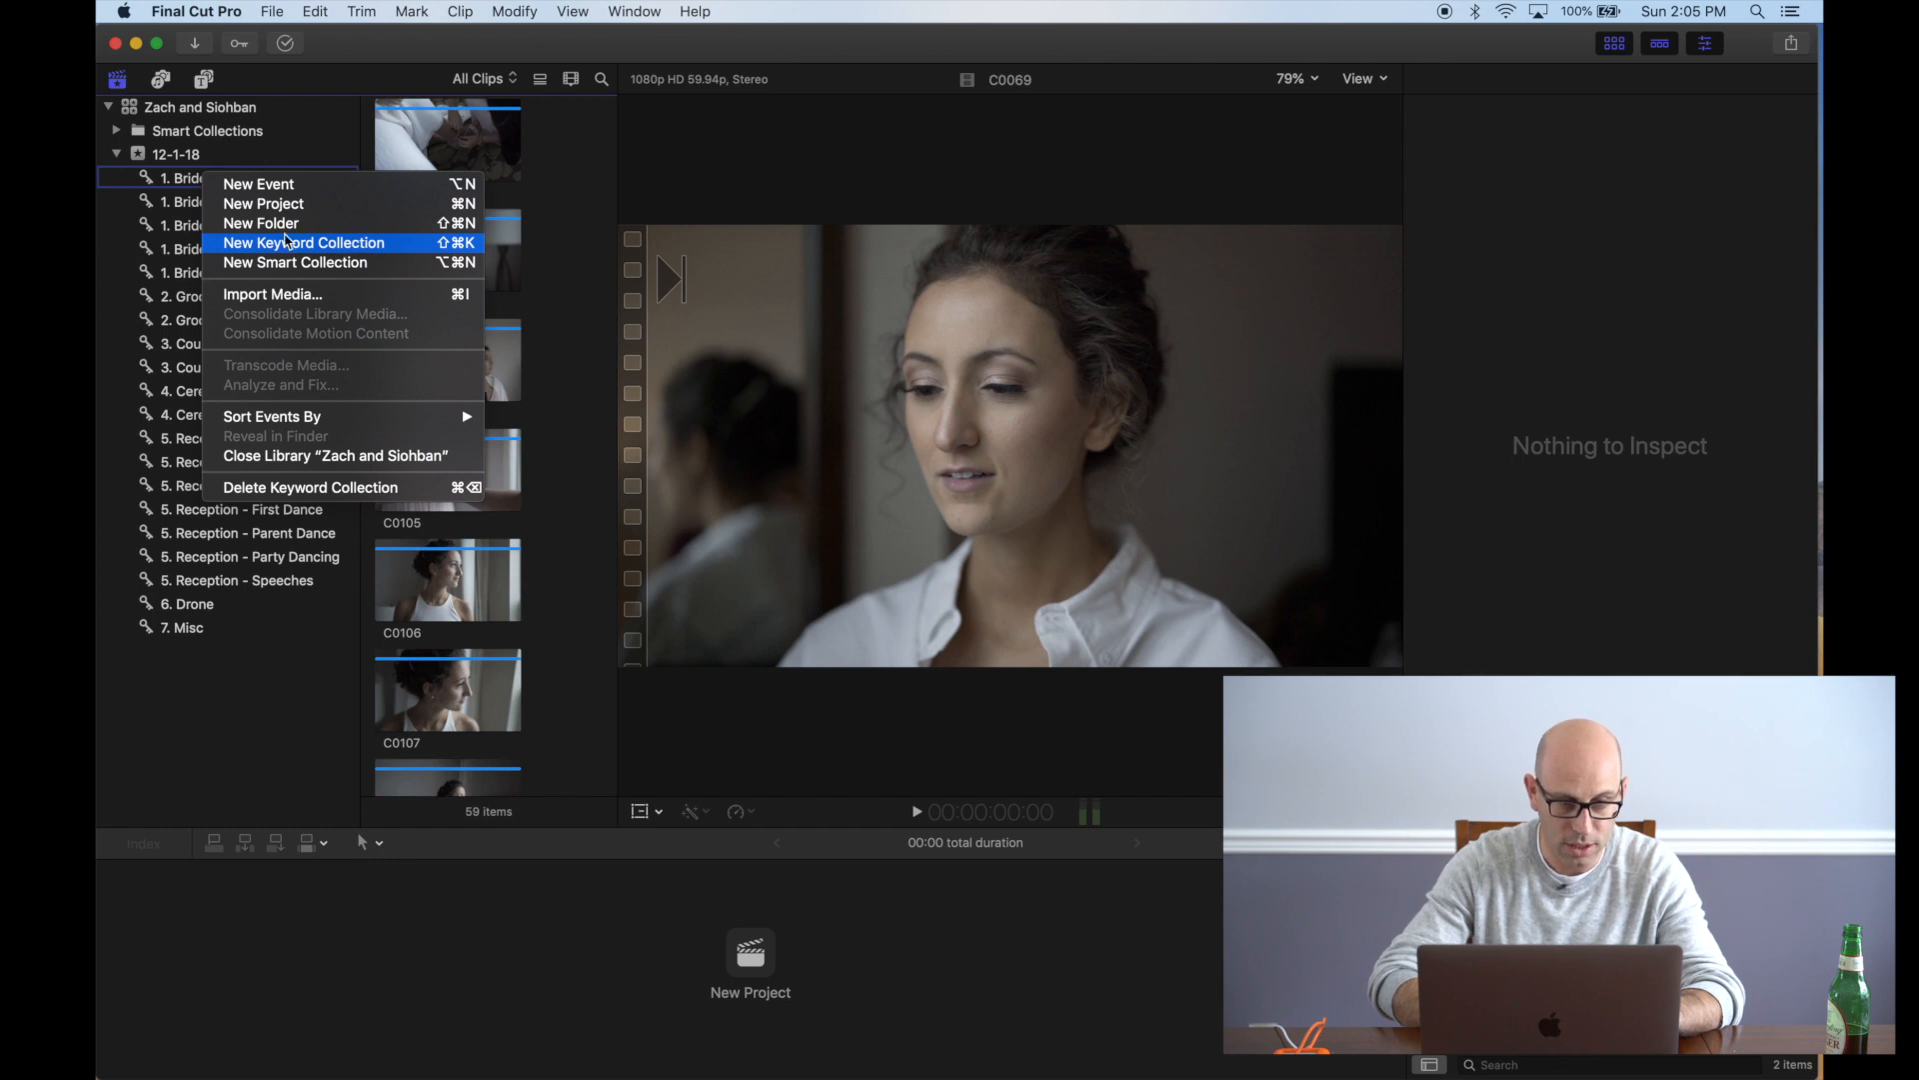
pyautogui.click(271, 667)
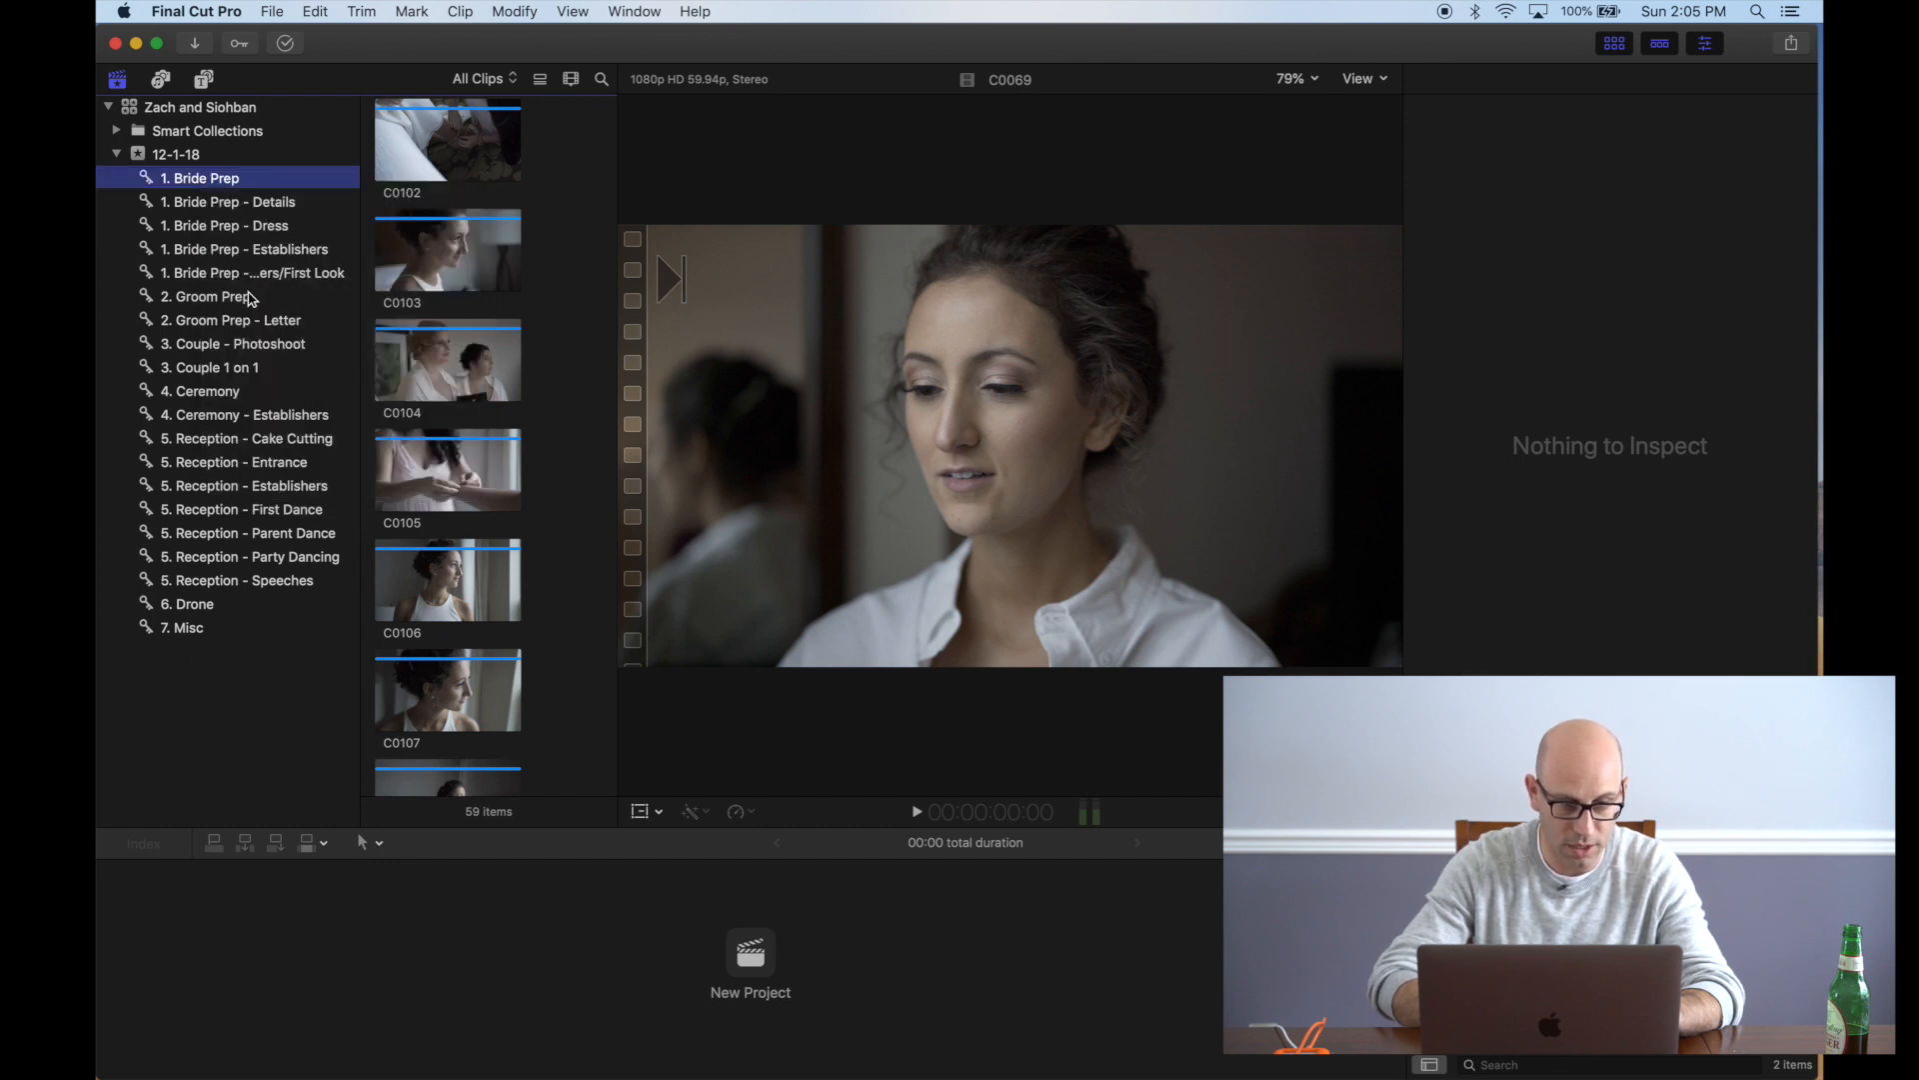
# View the clips in the Bride Prep - Details, Bride Prep - Dress, Groom Prep and Couple - Photoshoot keyword collections
pyautogui.click(231, 208)
pyautogui.click(234, 225)
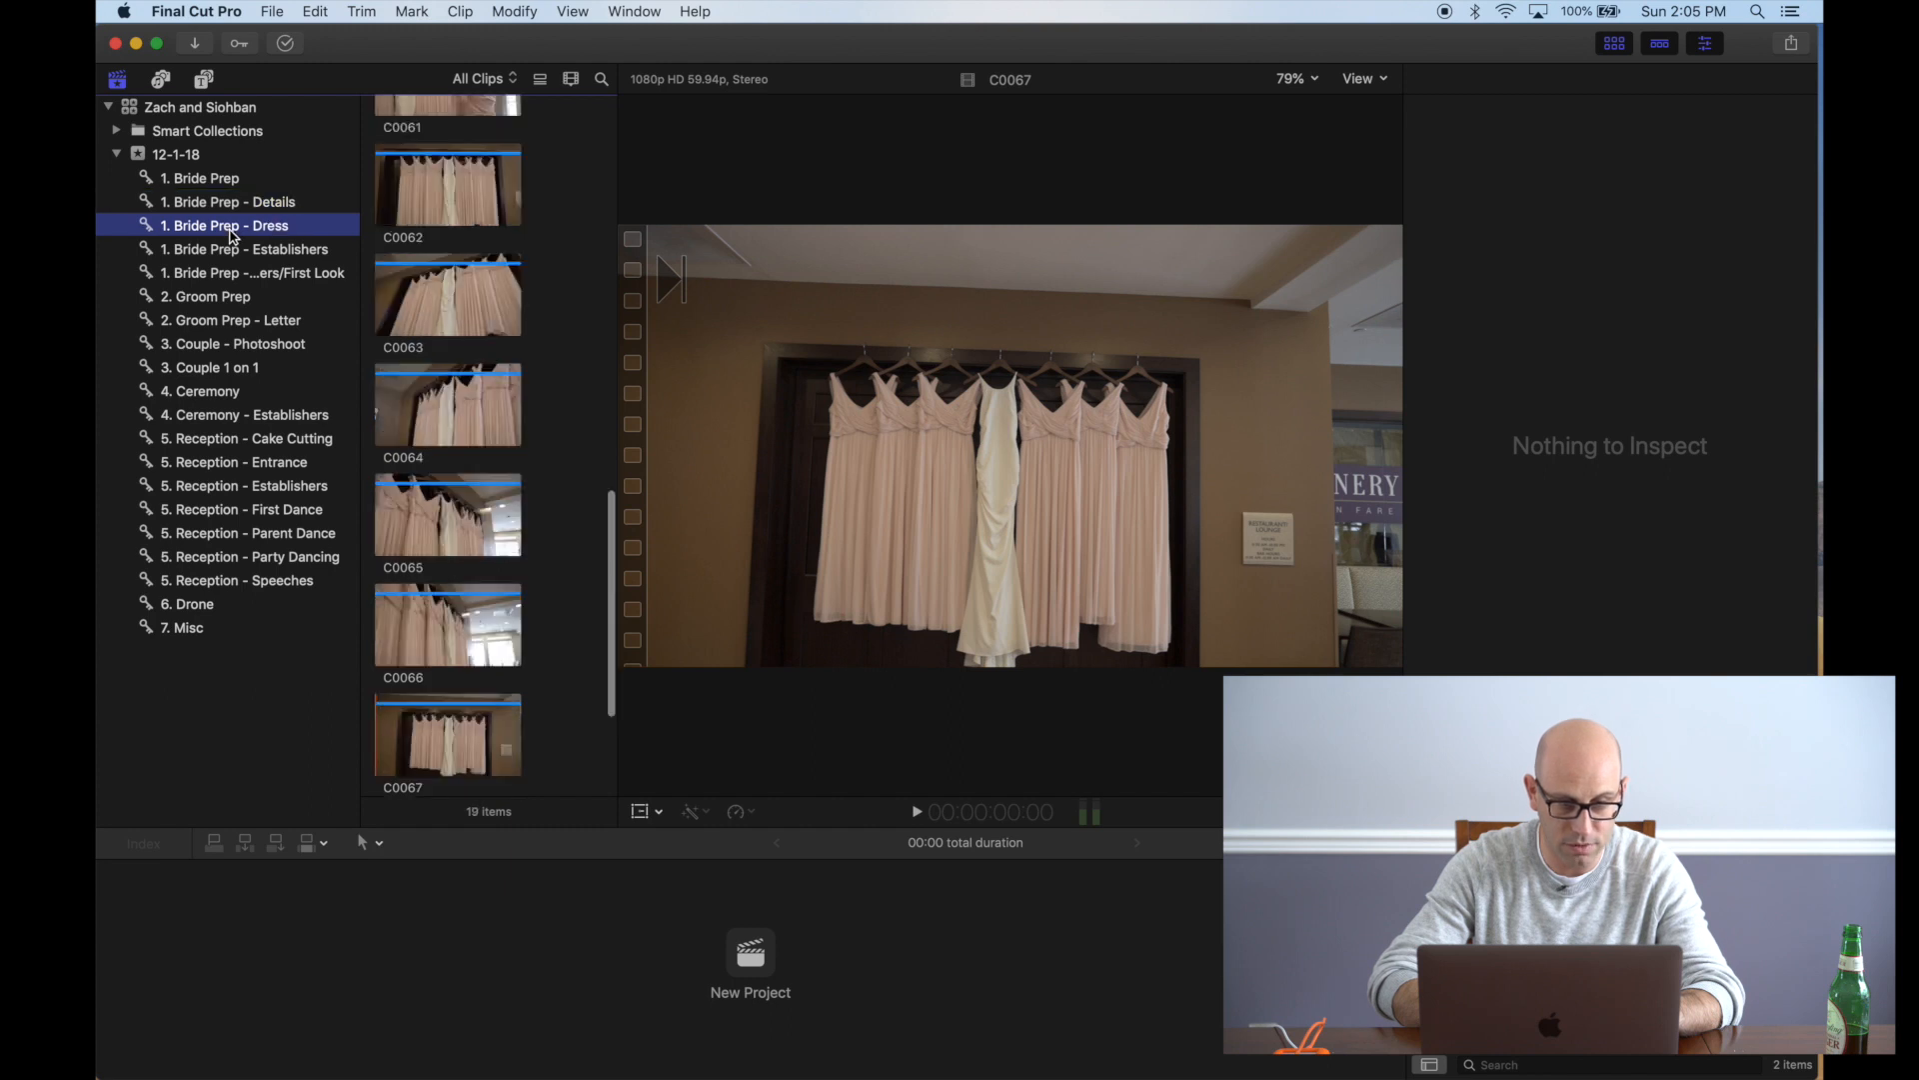
pyautogui.click(233, 296)
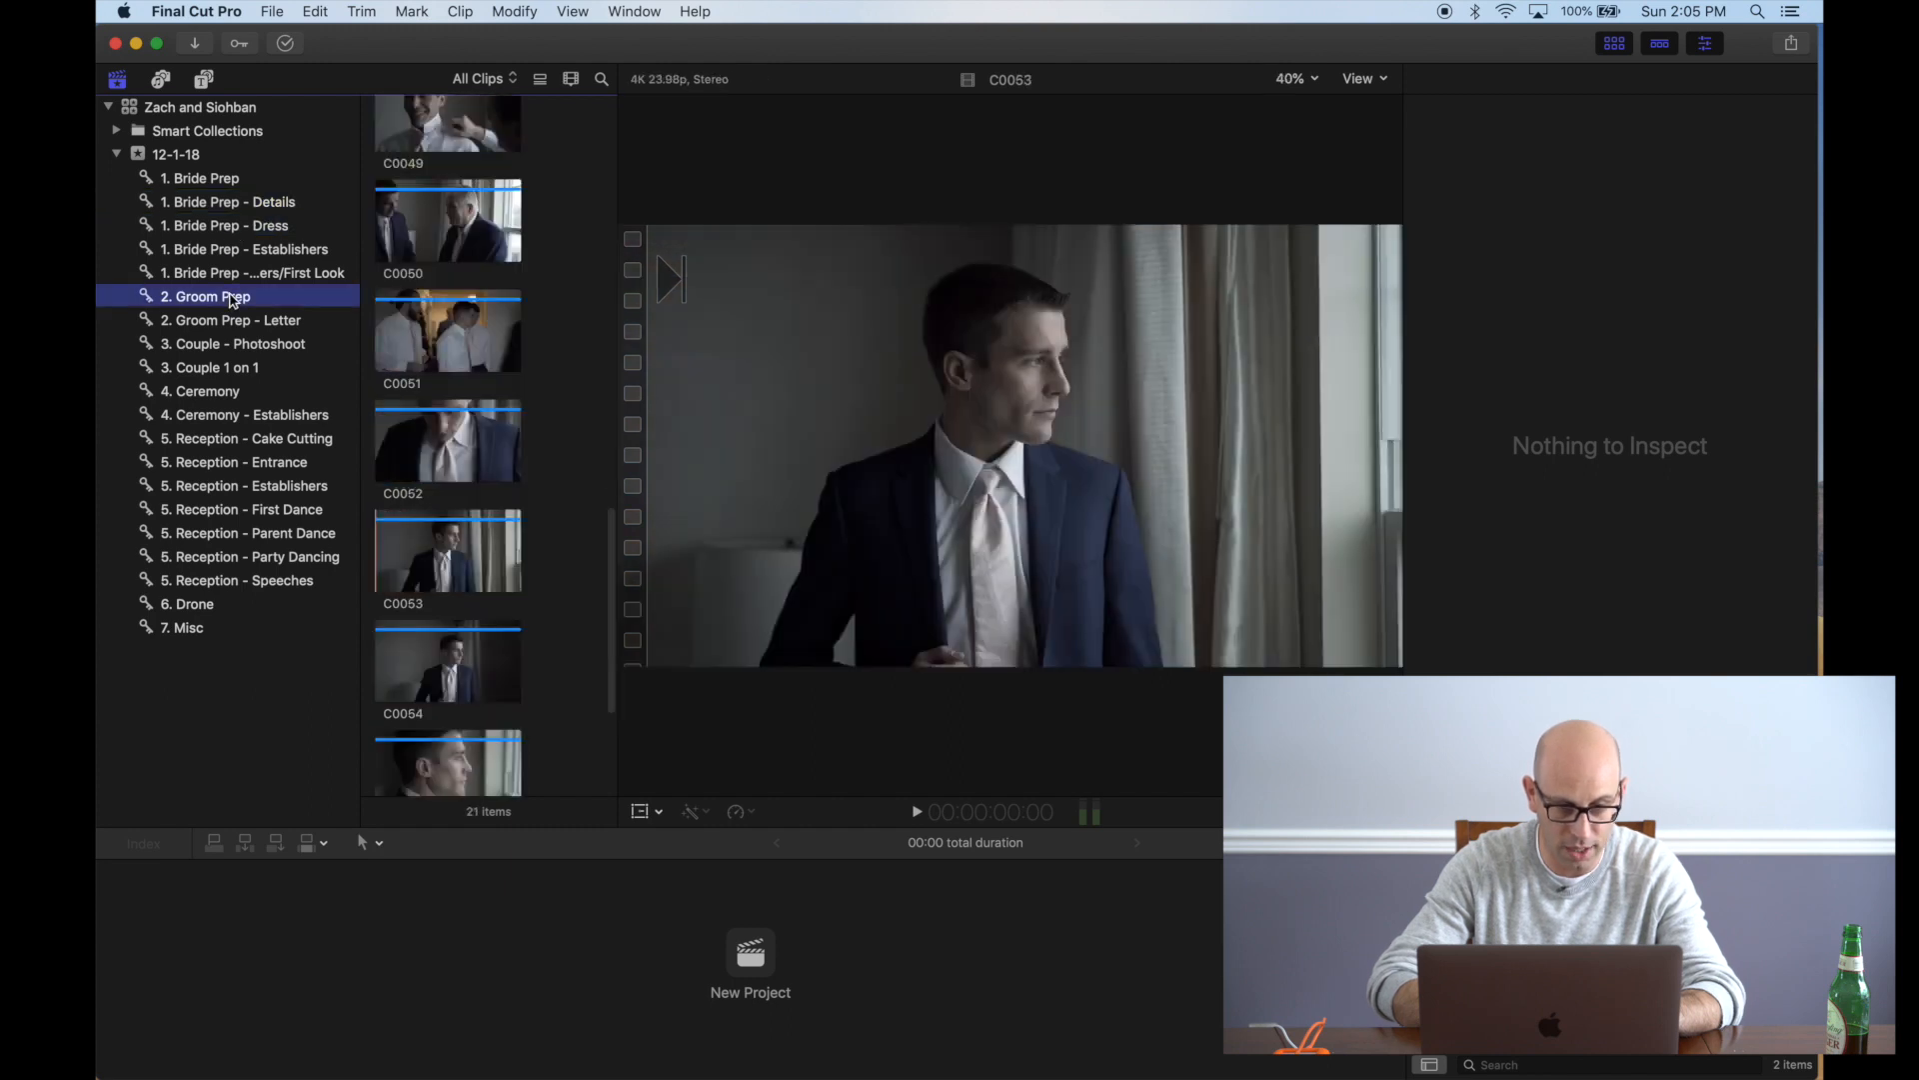
pyautogui.scroll(10, 436, 352)
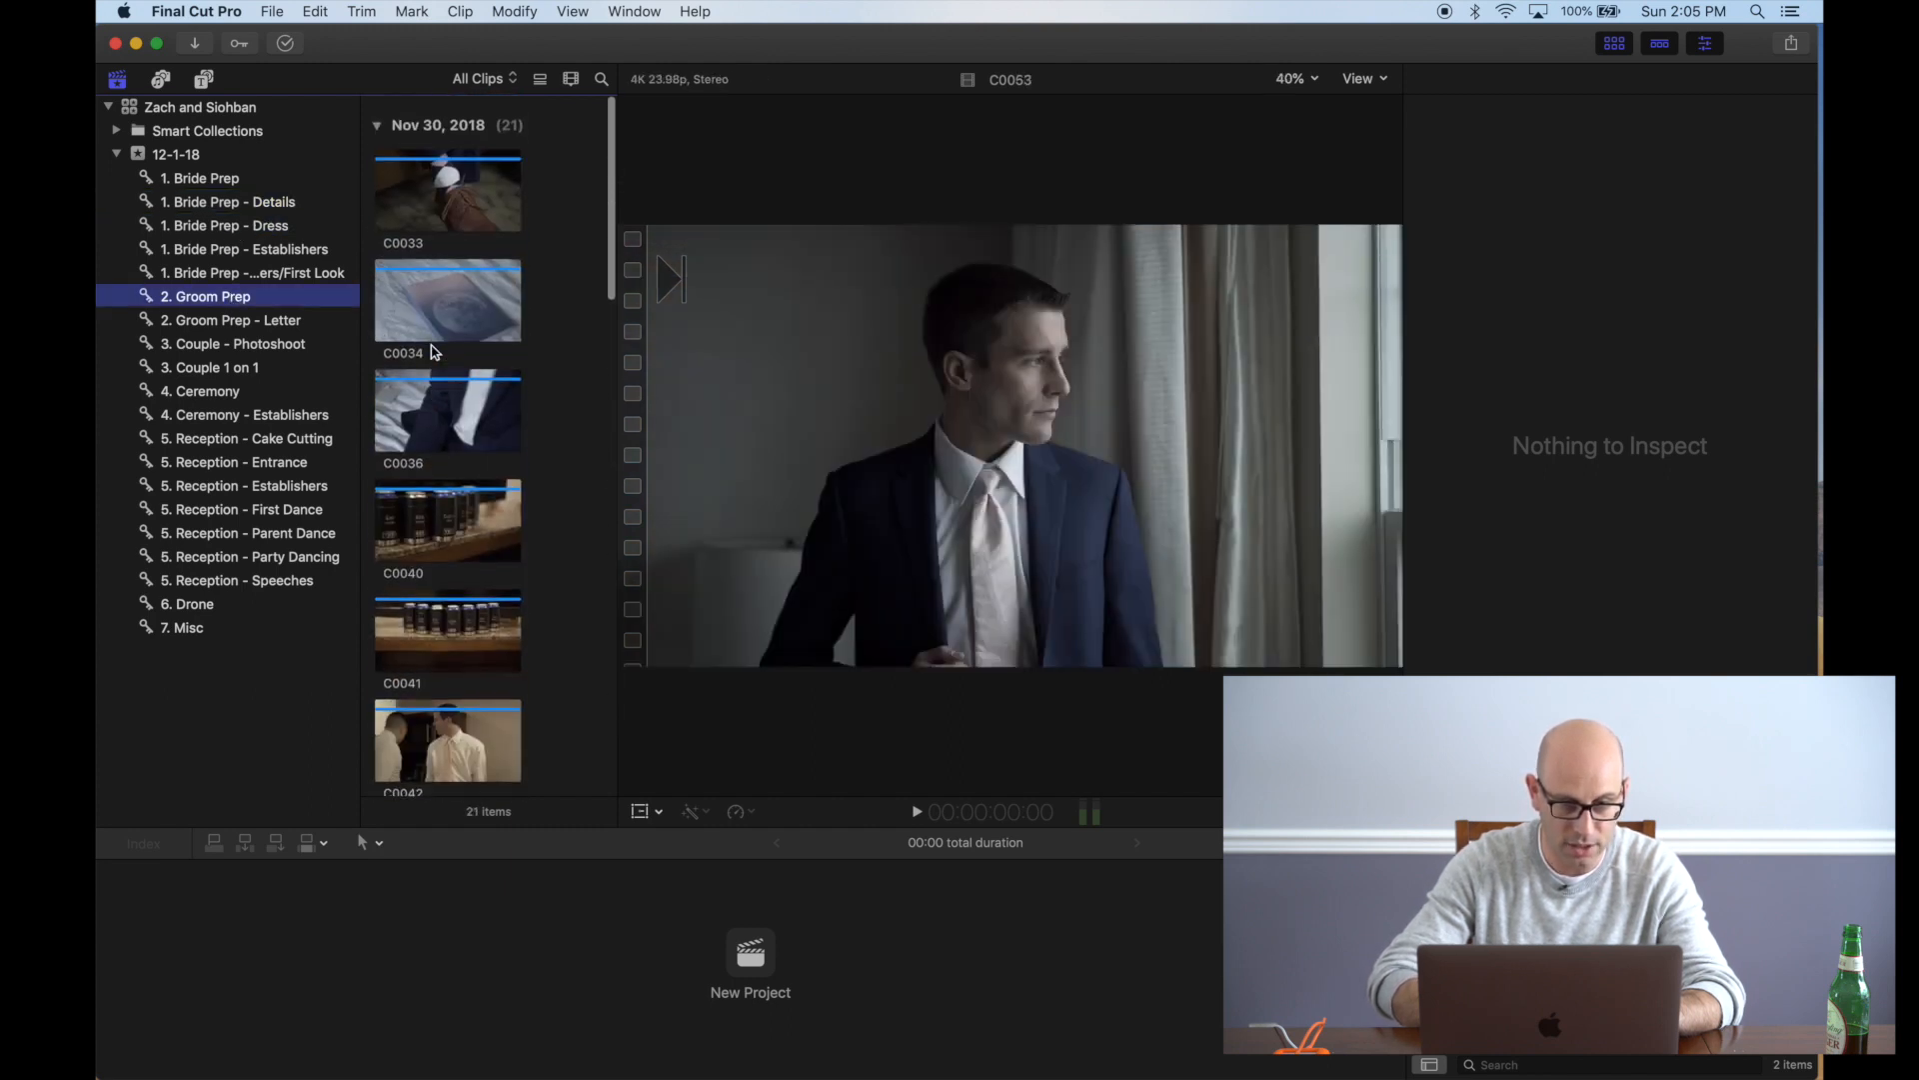
pyautogui.click(265, 347)
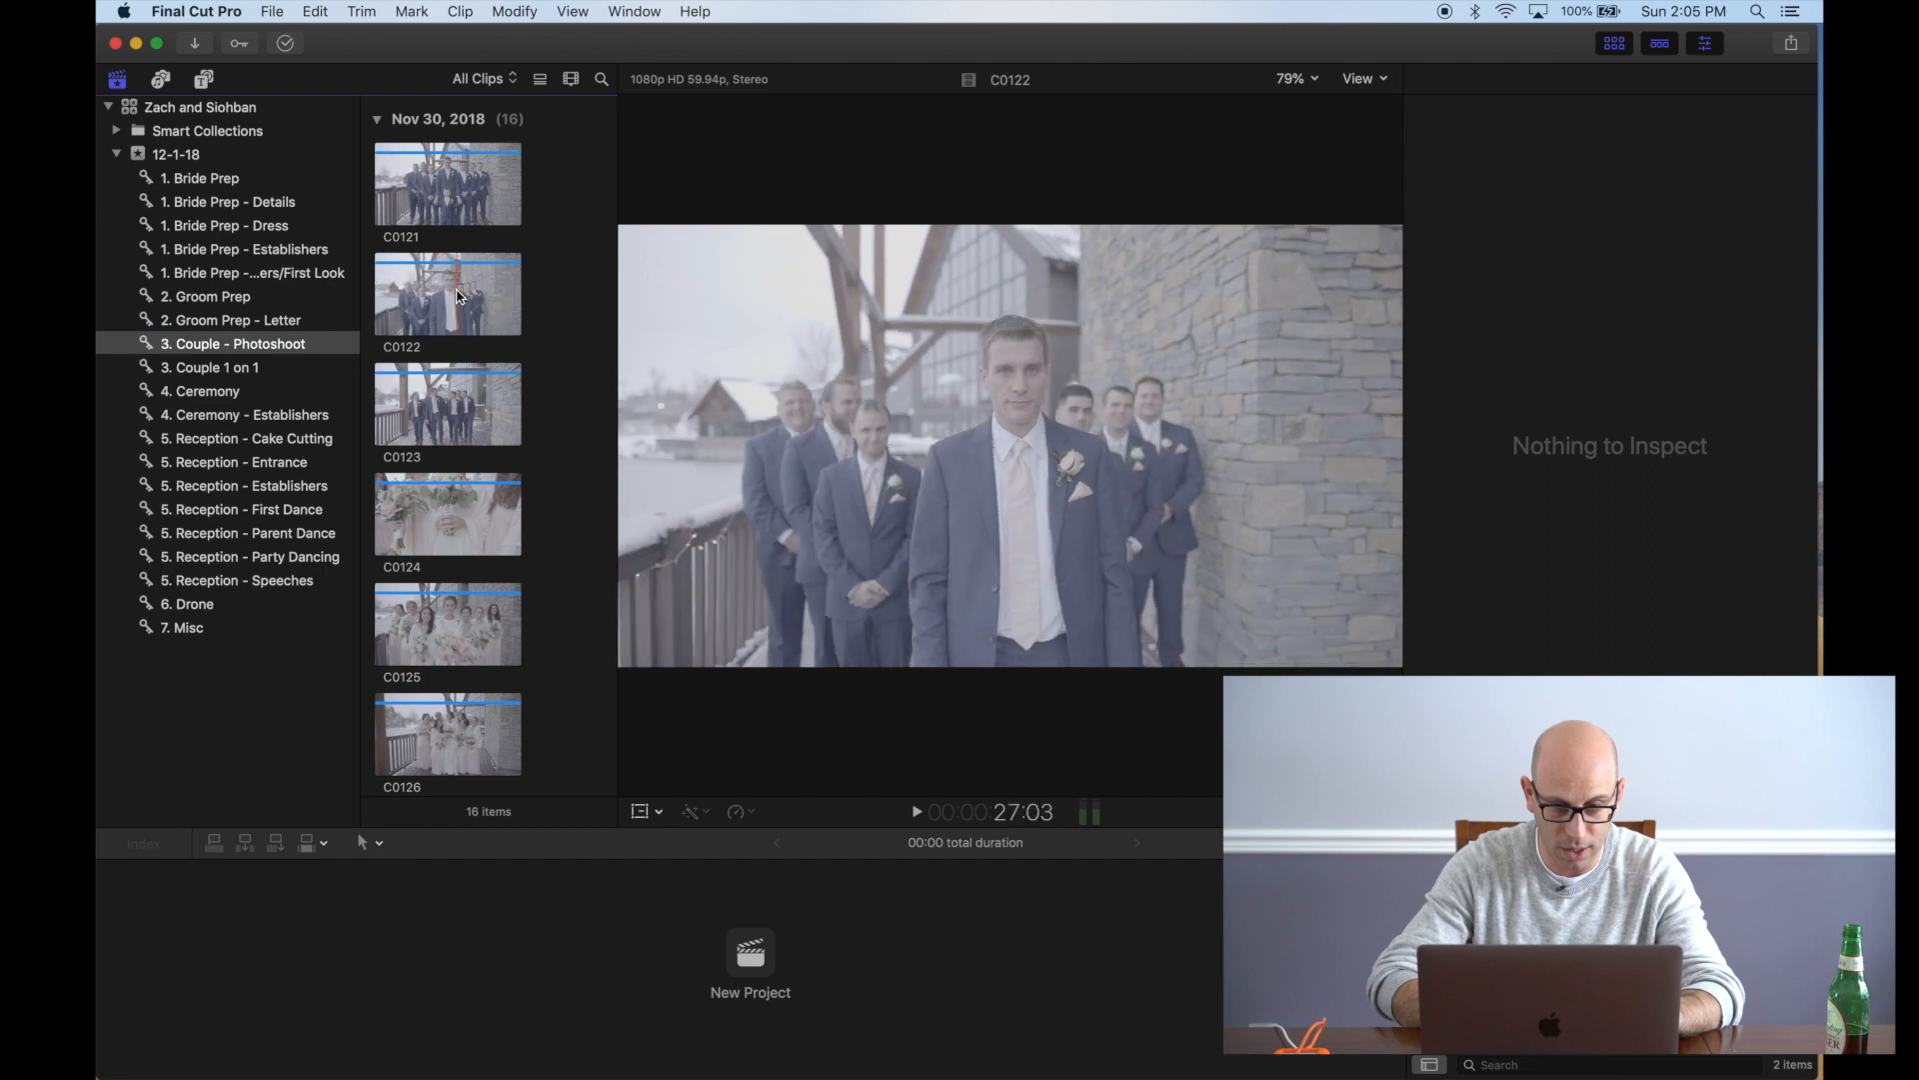
# View the Bride Prep keyword collection and check the Final Cut Pro version information
pyautogui.click(210, 180)
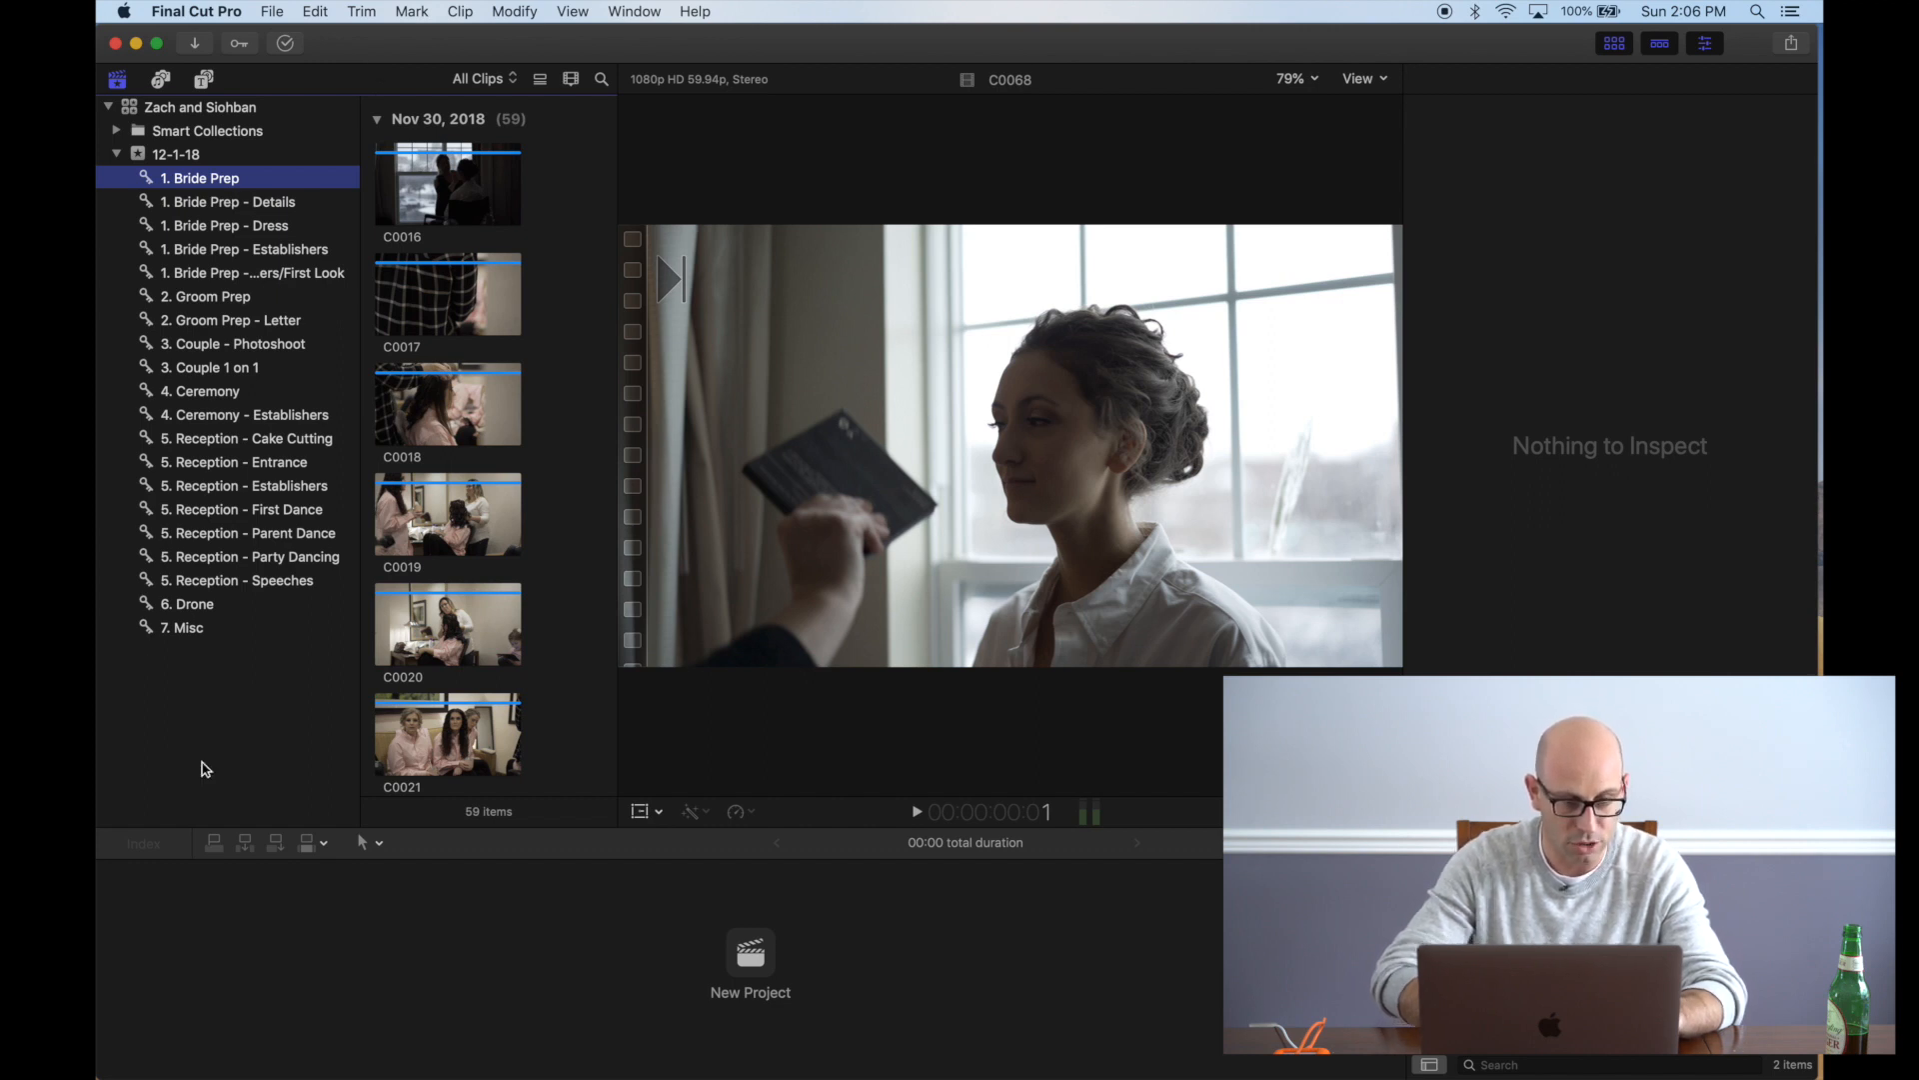
pyautogui.click(232, 14)
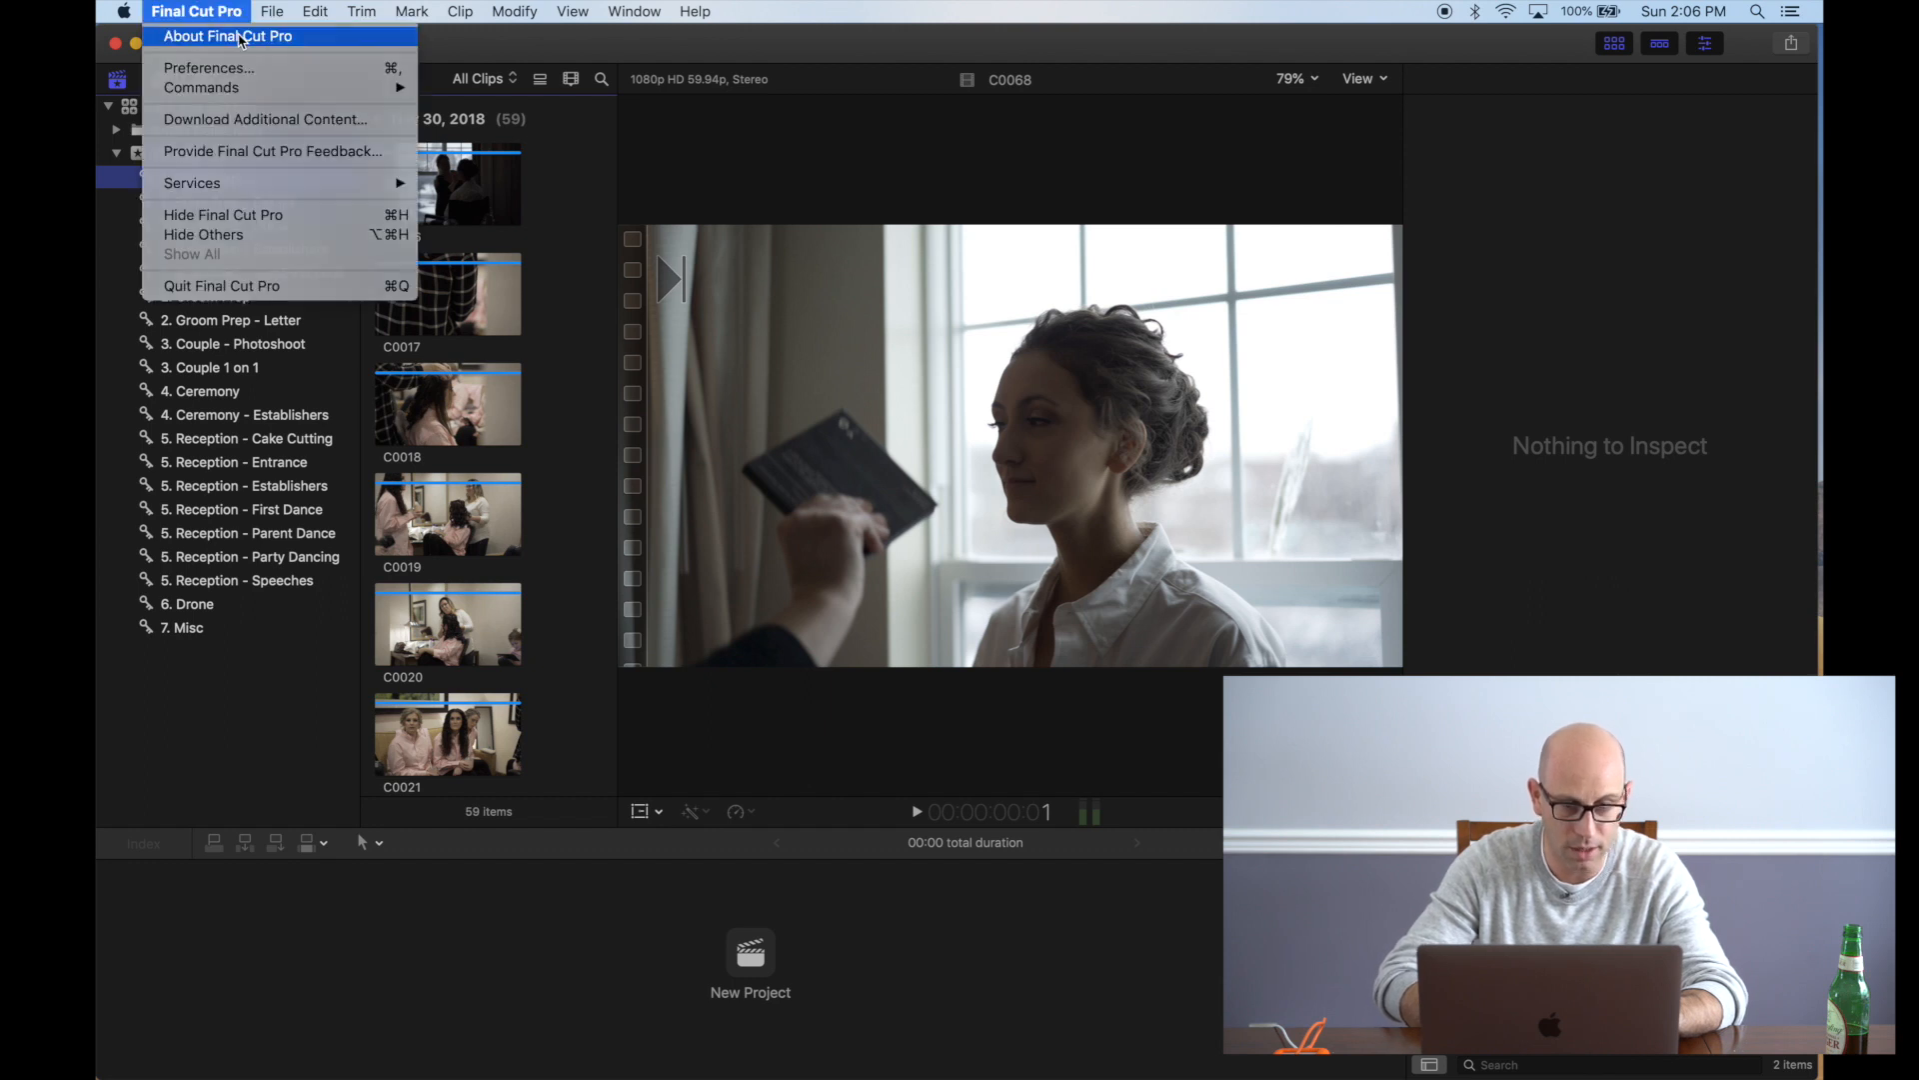
pyautogui.click(195, 38)
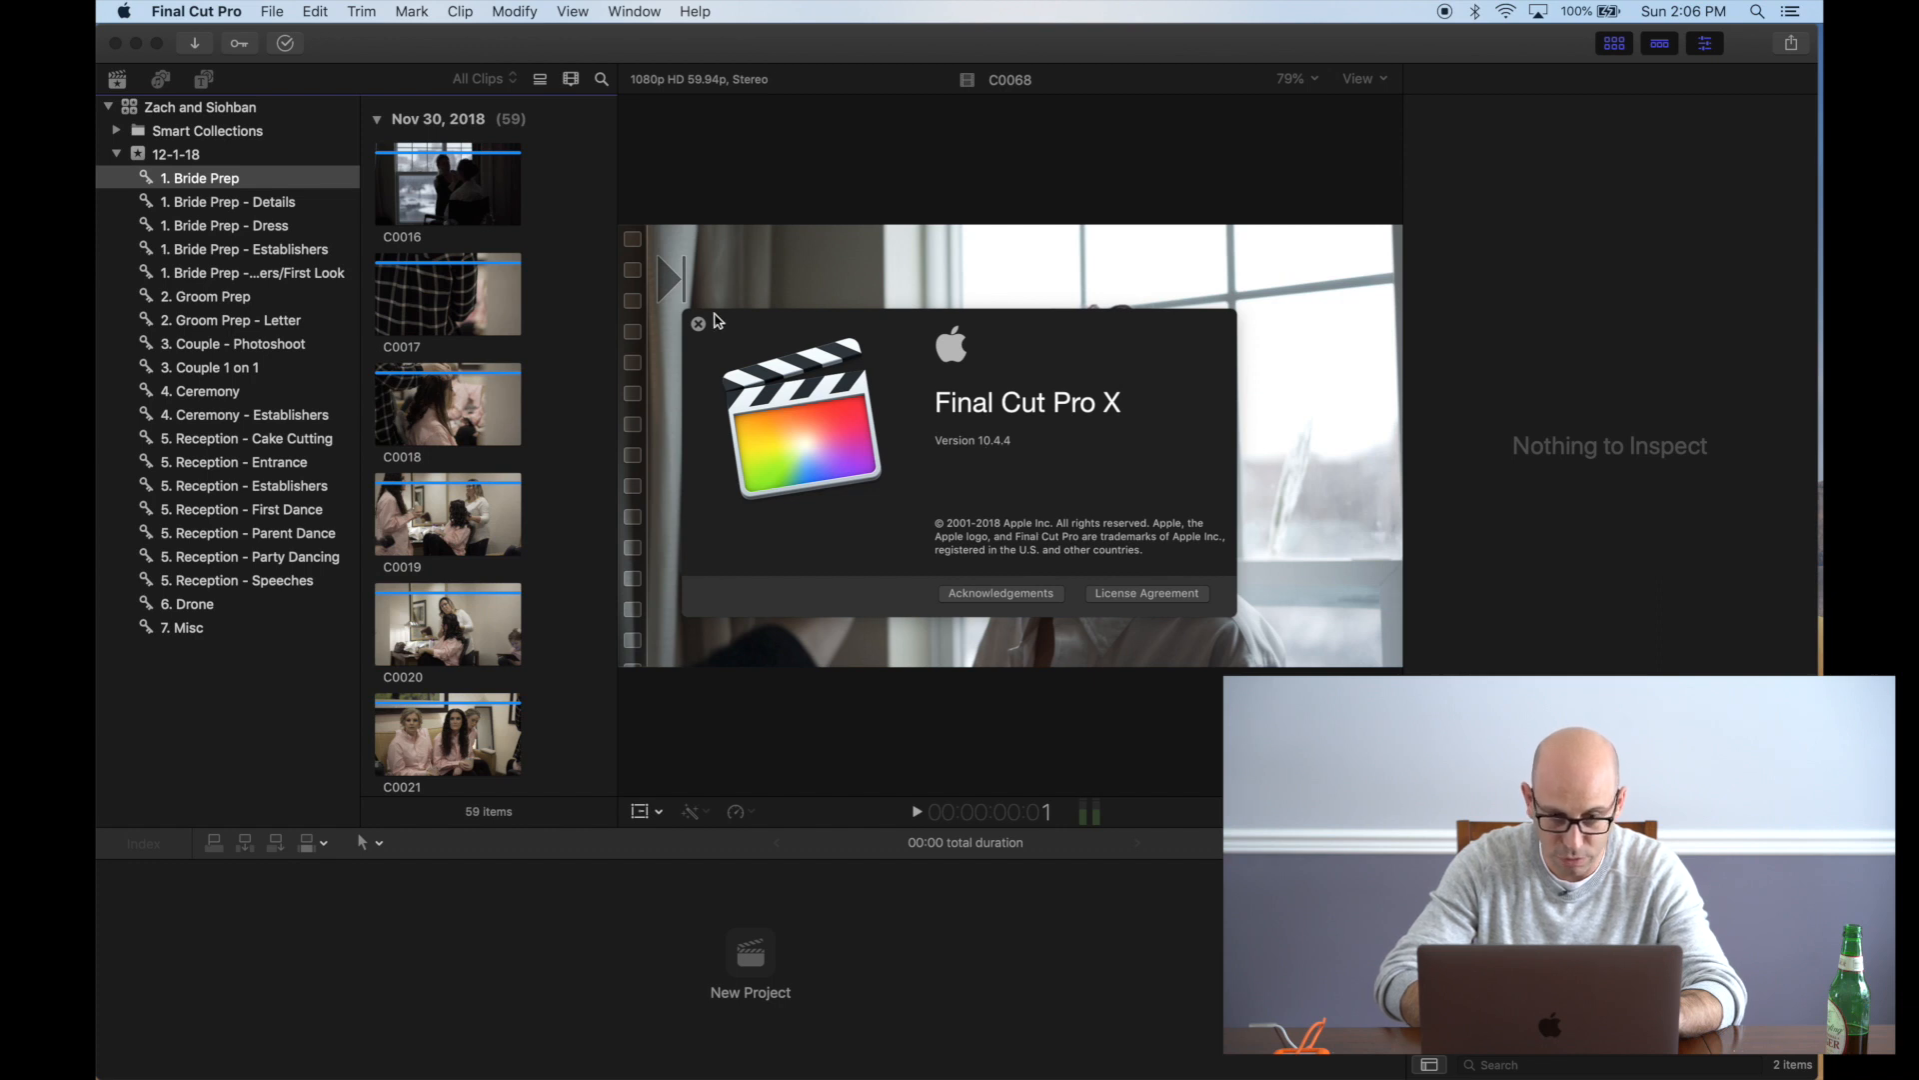
pyautogui.click(699, 325)
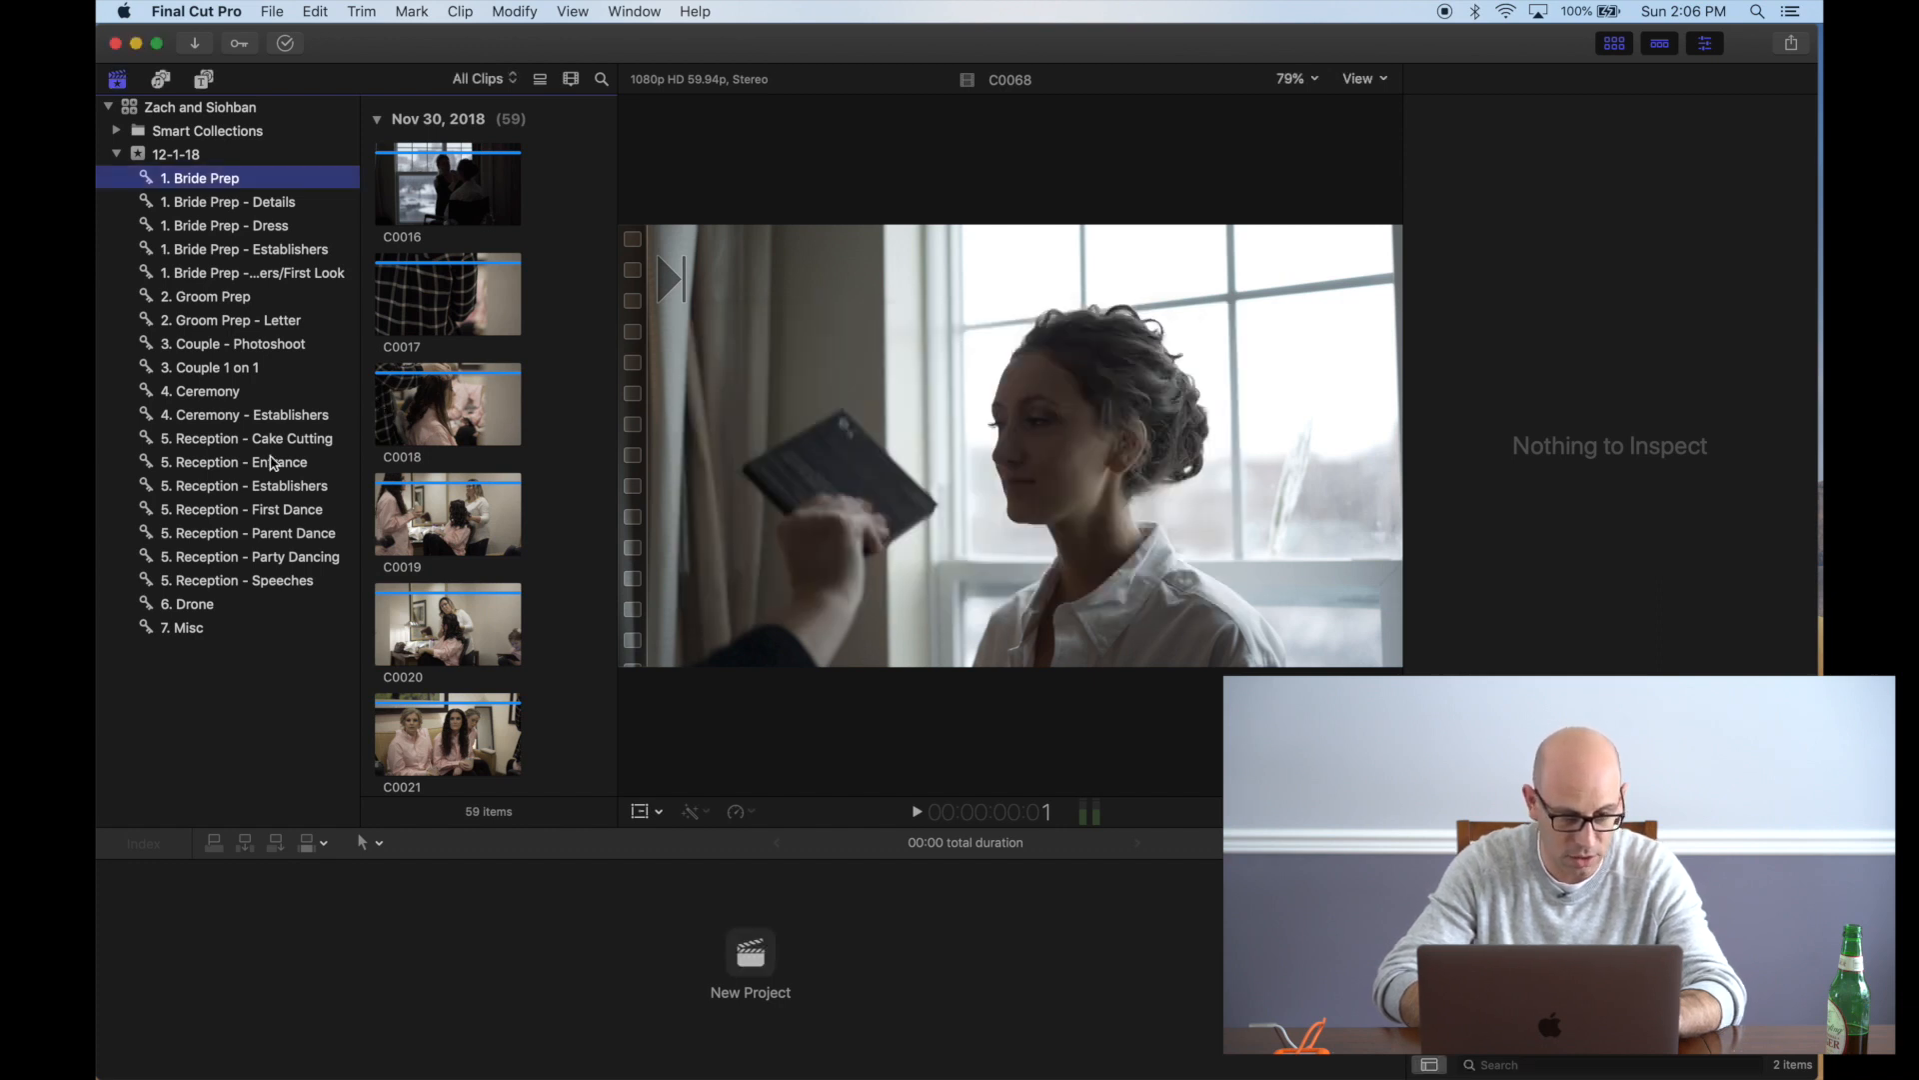
# View the Reception - Establishers and Reception - Speeches keyword collections and return to the Bride Prep clips
pyautogui.click(447, 294)
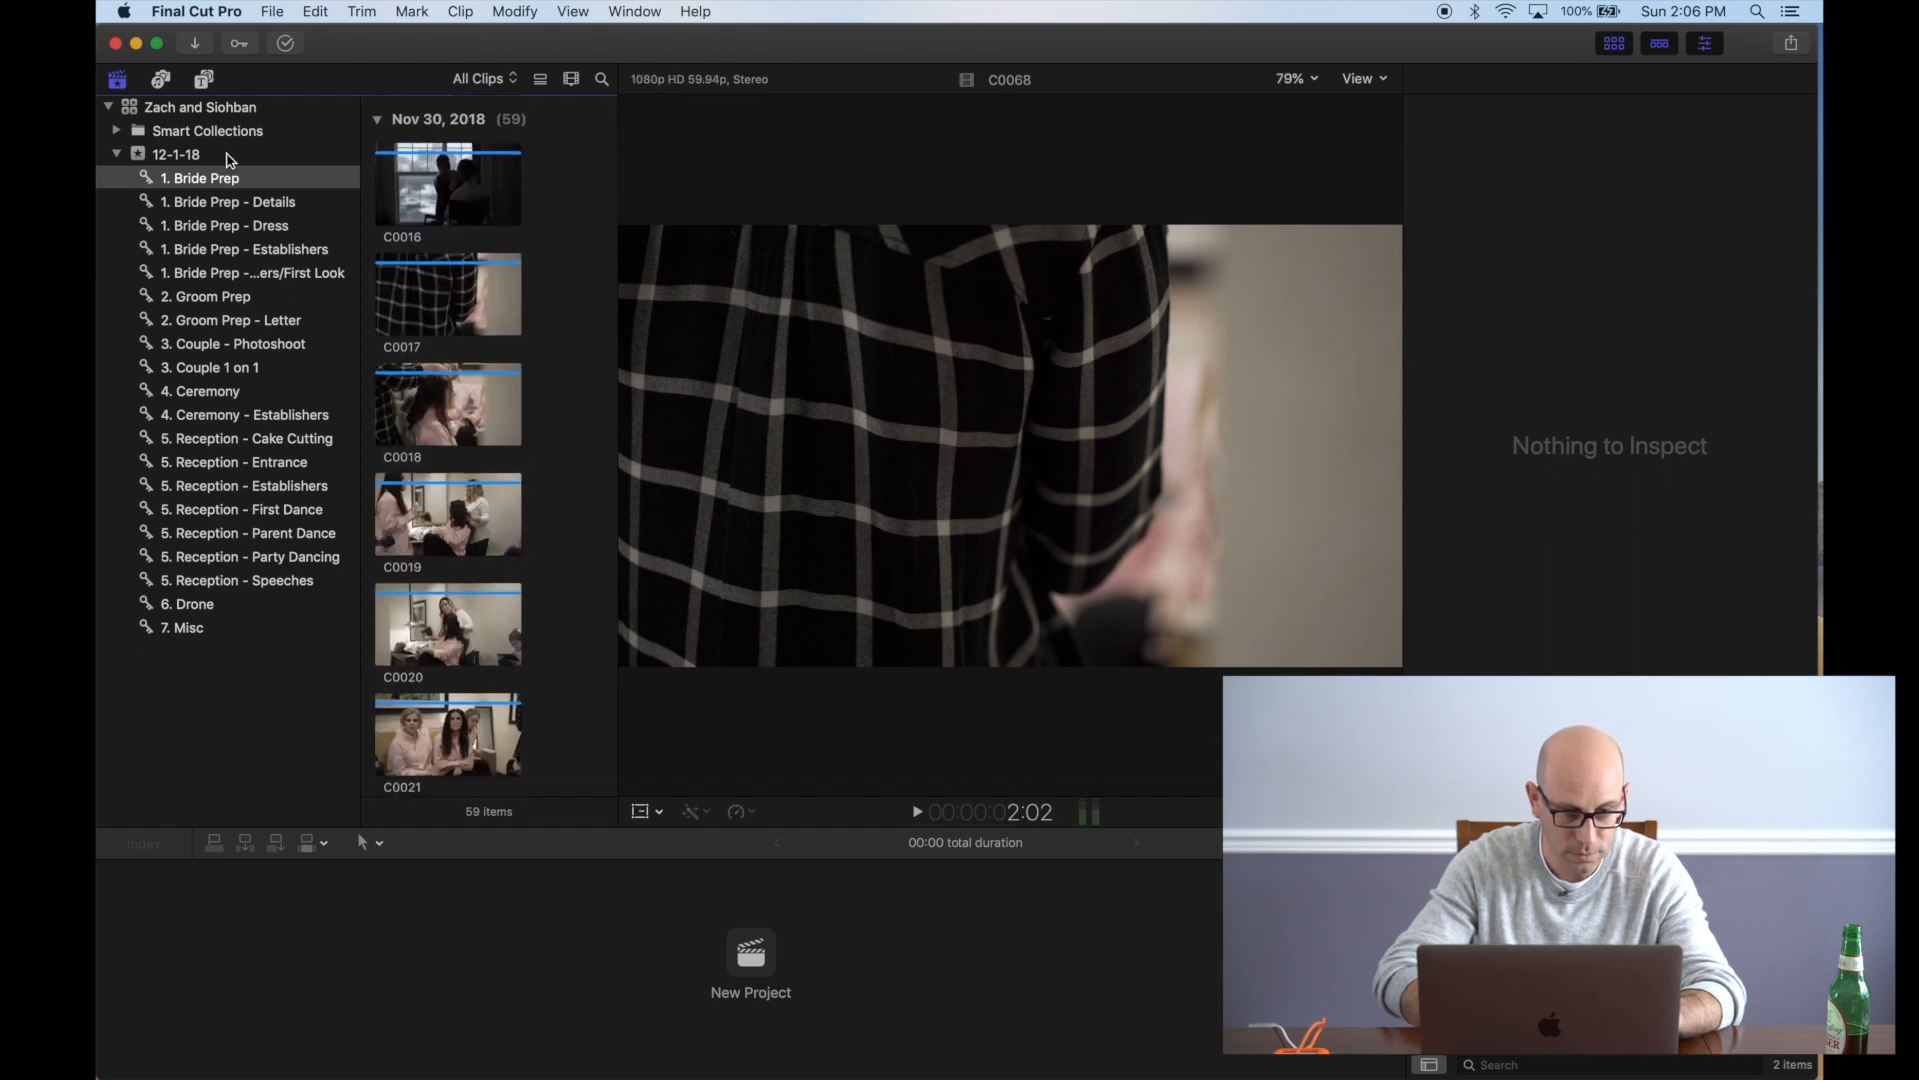
pyautogui.click(230, 489)
pyautogui.click(241, 588)
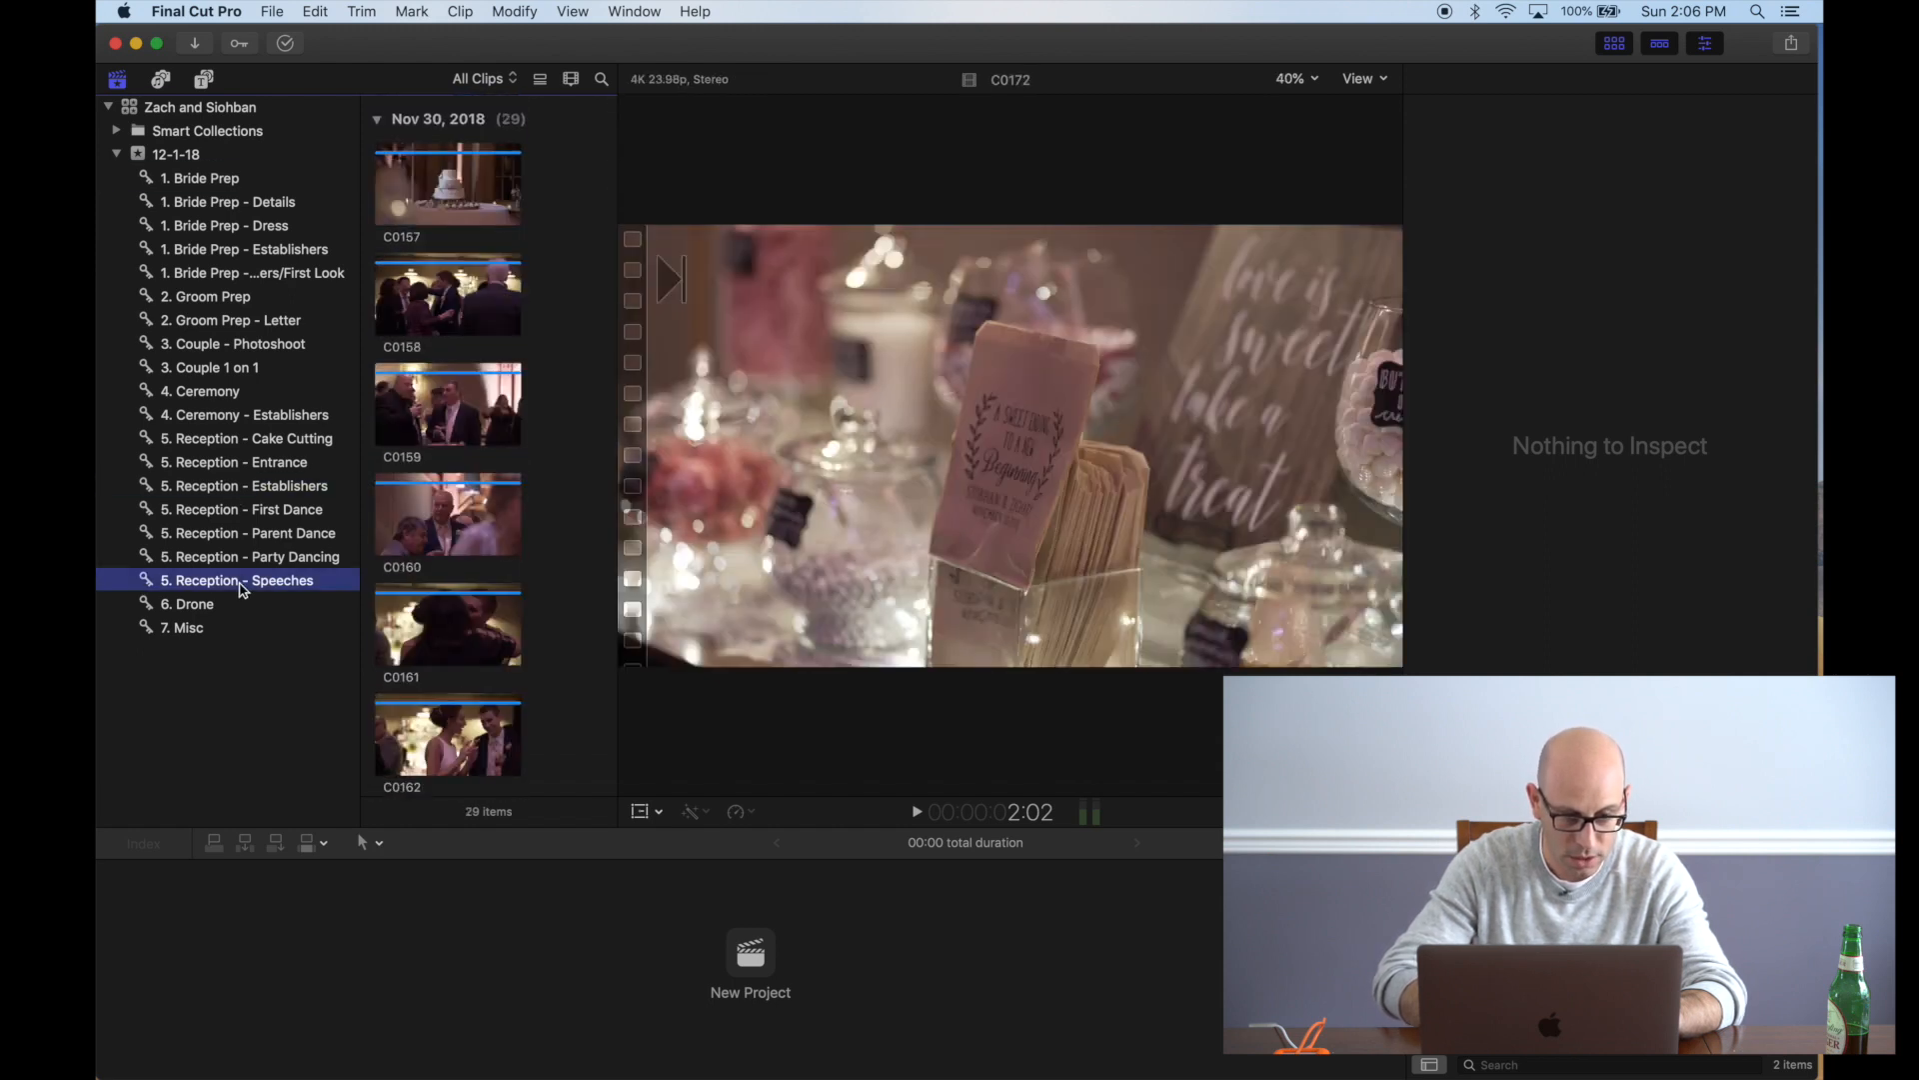
pyautogui.click(207, 180)
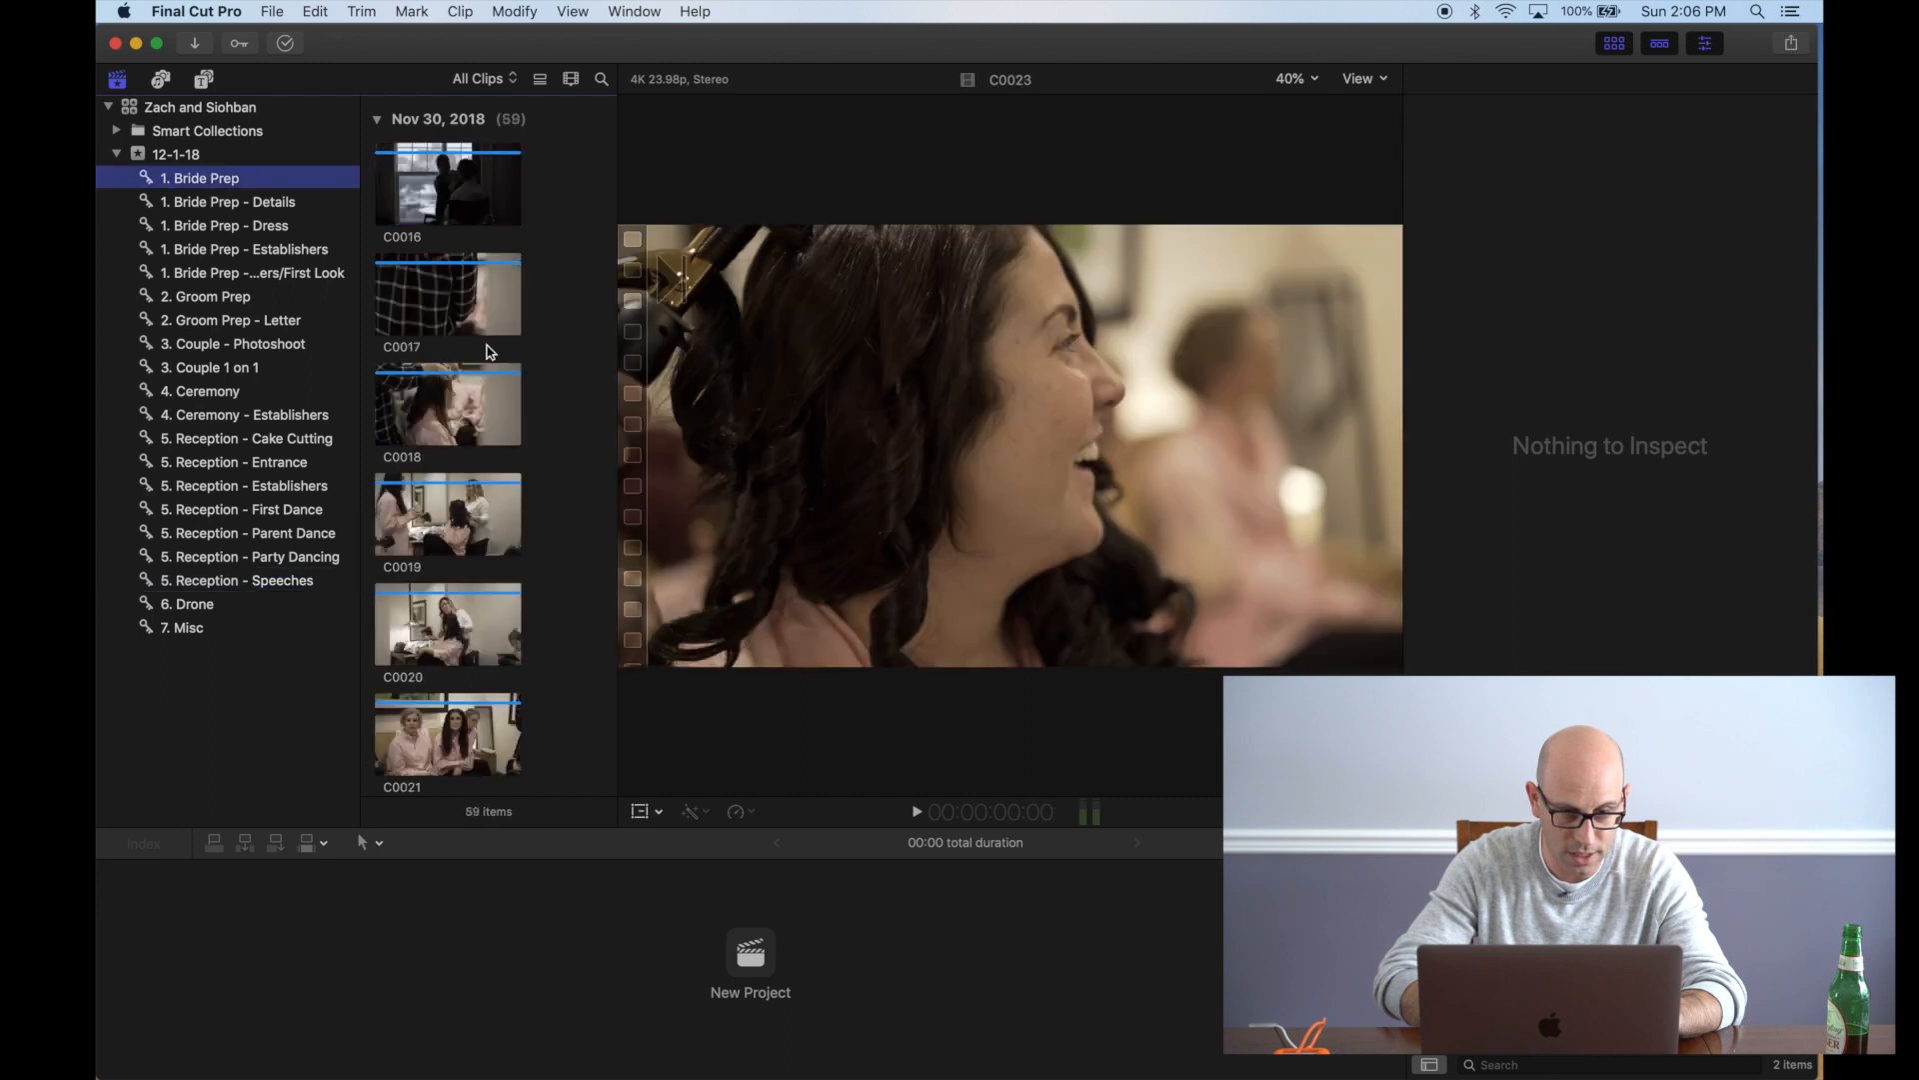
pyautogui.click(449, 420)
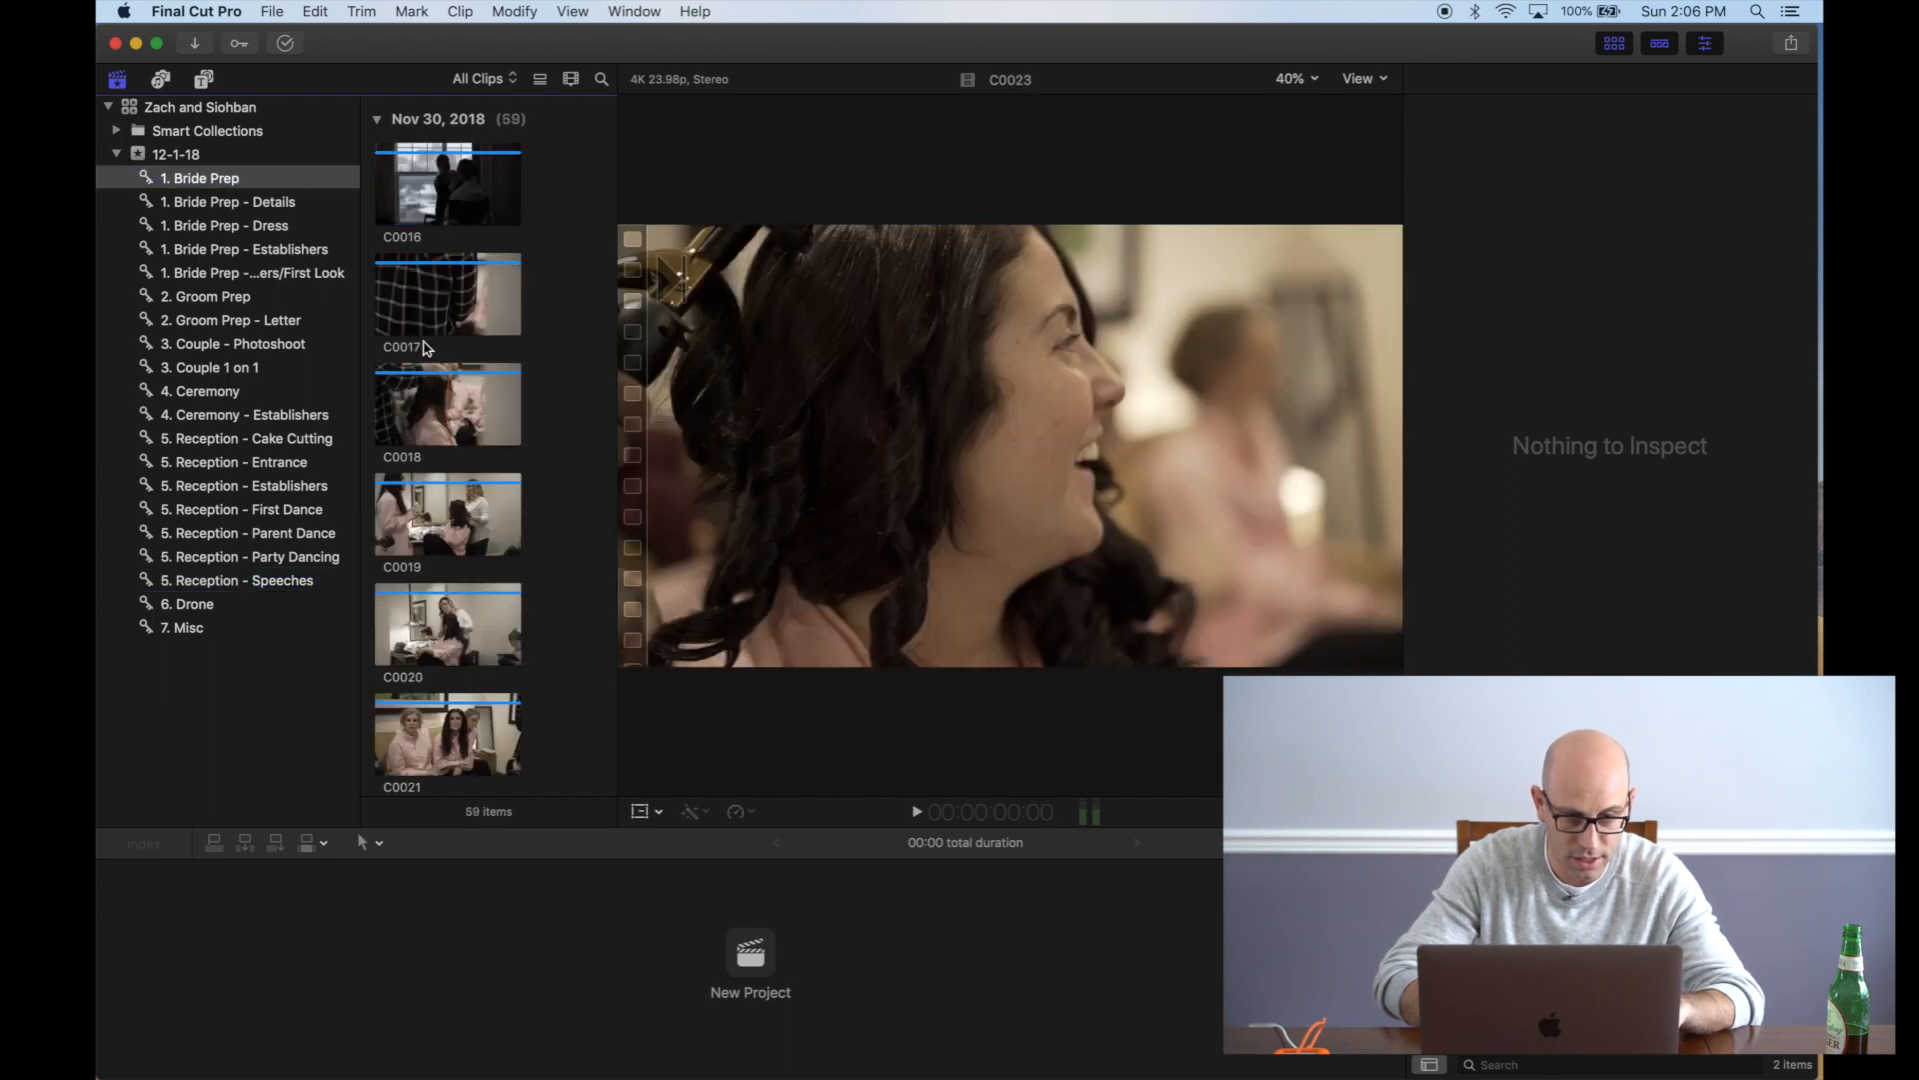
# Select clips C0019 to C0022 together in the 12-1-18 event, clear the selection and return to the start of the clip list
pyautogui.click(183, 155)
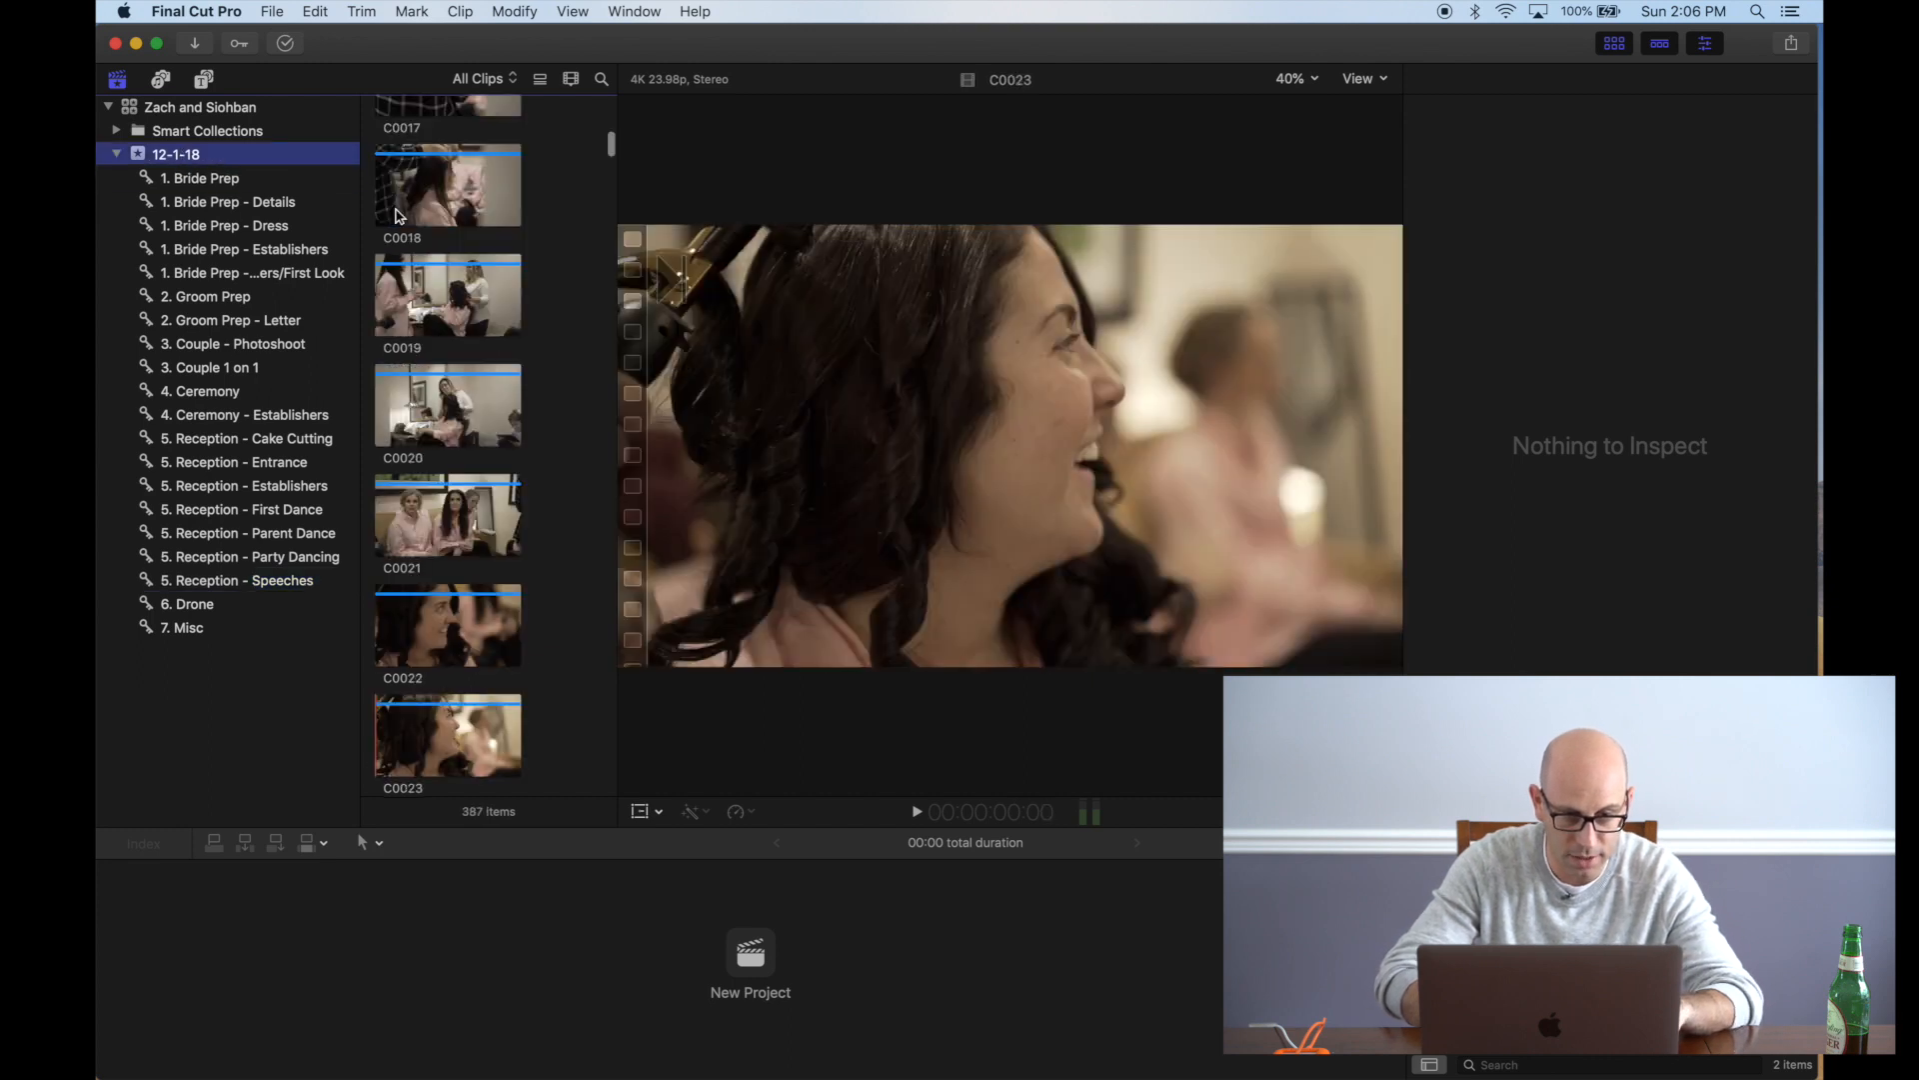
pyautogui.click(445, 290)
pyautogui.keyDown('super'); pyautogui.click(448, 405); pyautogui.keyUp('super')
pyautogui.keyDown('super'); pyautogui.click(452, 512); pyautogui.keyUp('super')
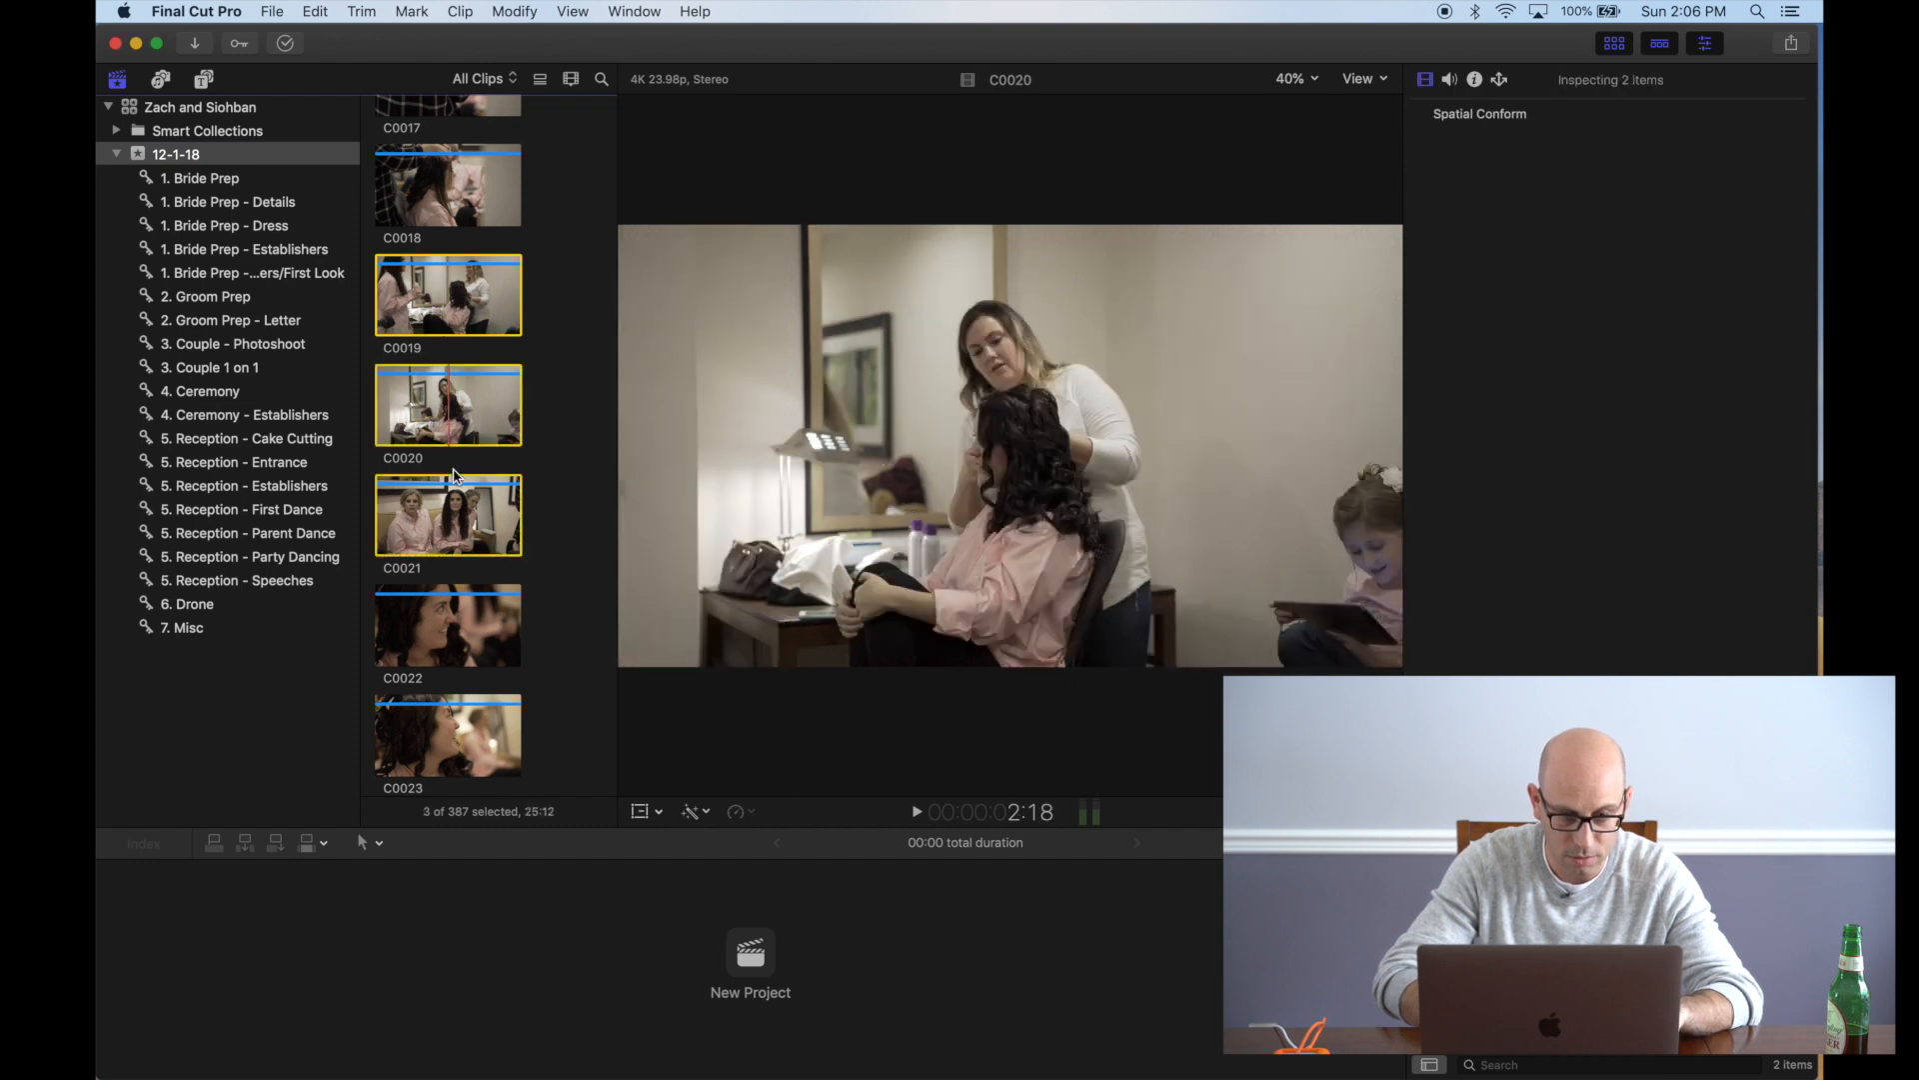
pyautogui.keyDown('super'); pyautogui.click(456, 622); pyautogui.keyUp('super')
pyautogui.moveTo(488, 419)
pyautogui.mouseDown()
pyautogui.moveTo(309, 333)
pyautogui.moveTo(283, 249)
pyautogui.moveTo(300, 201)
pyautogui.moveTo(470, 412)
pyautogui.mouseUp()
pyautogui.click(559, 330)
pyautogui.scroll(-20, 467, 277)
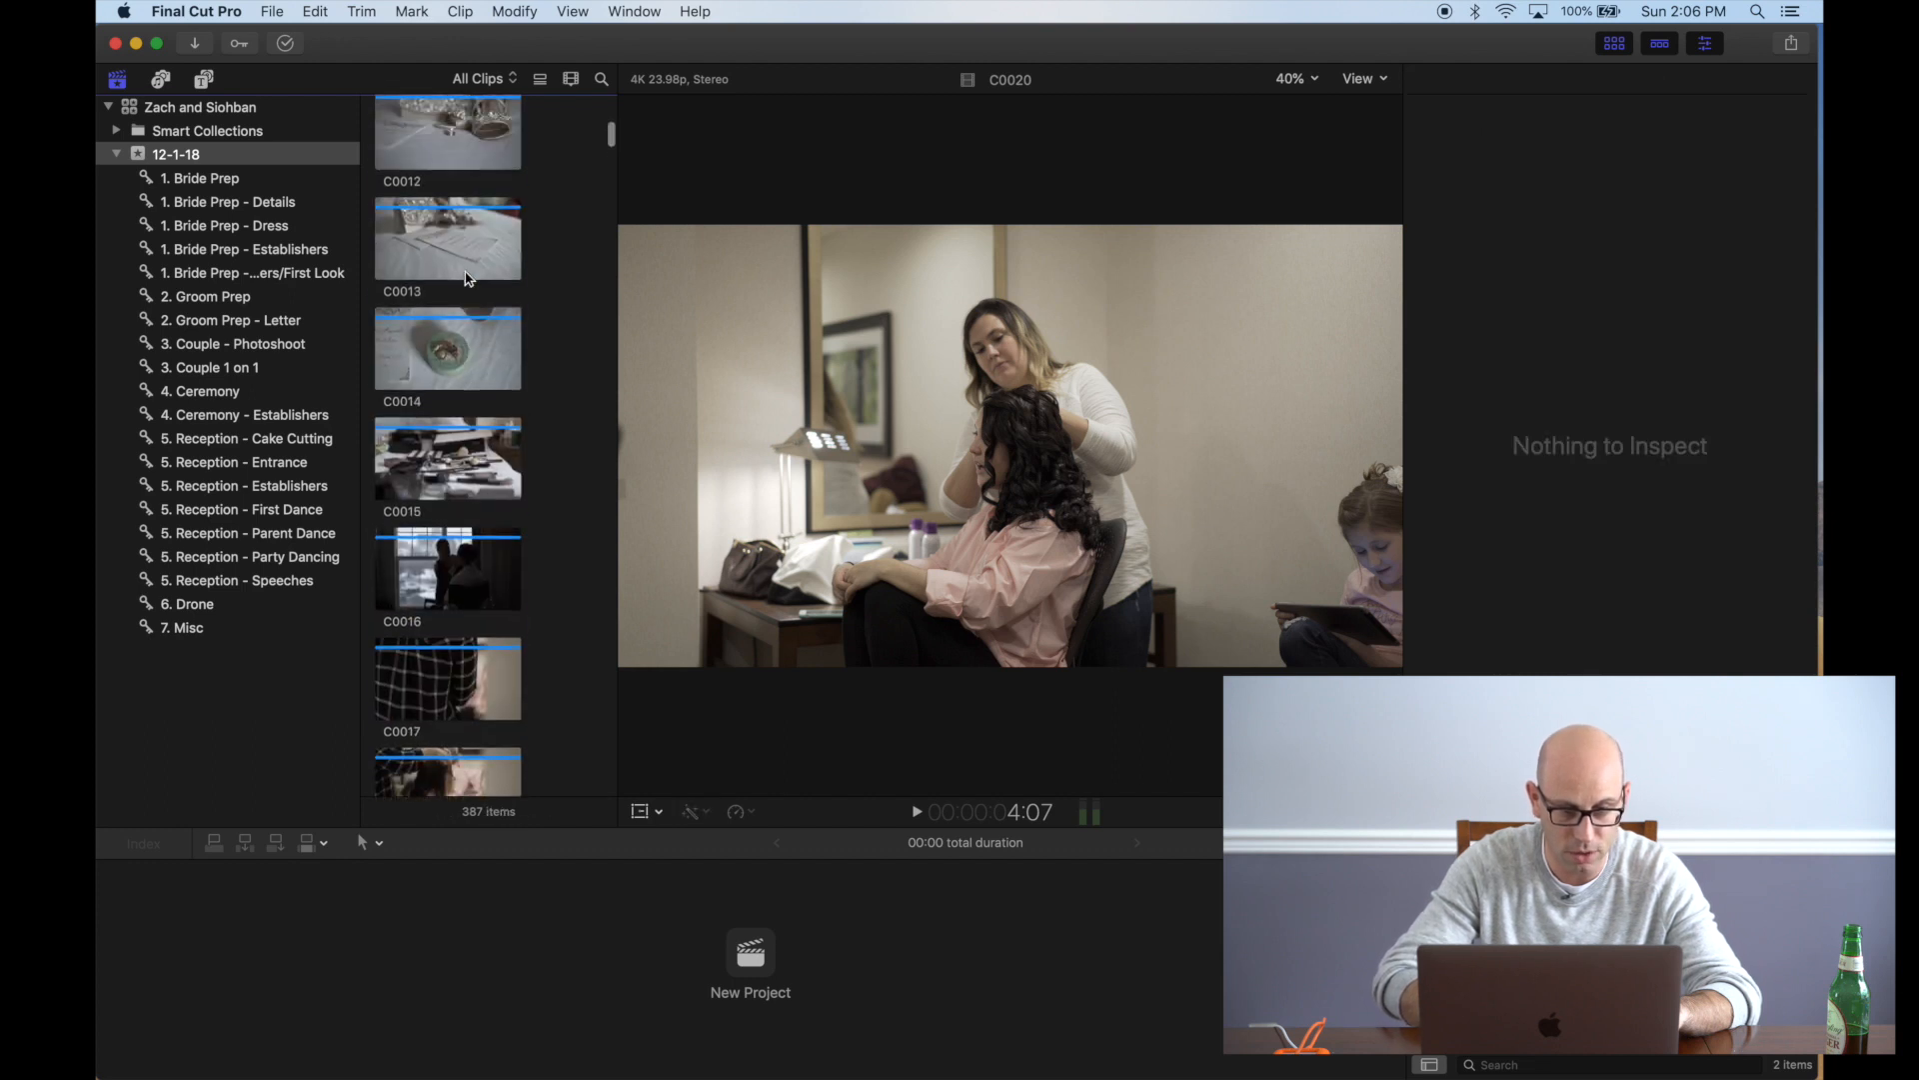
pyautogui.scroll(20, 466, 277)
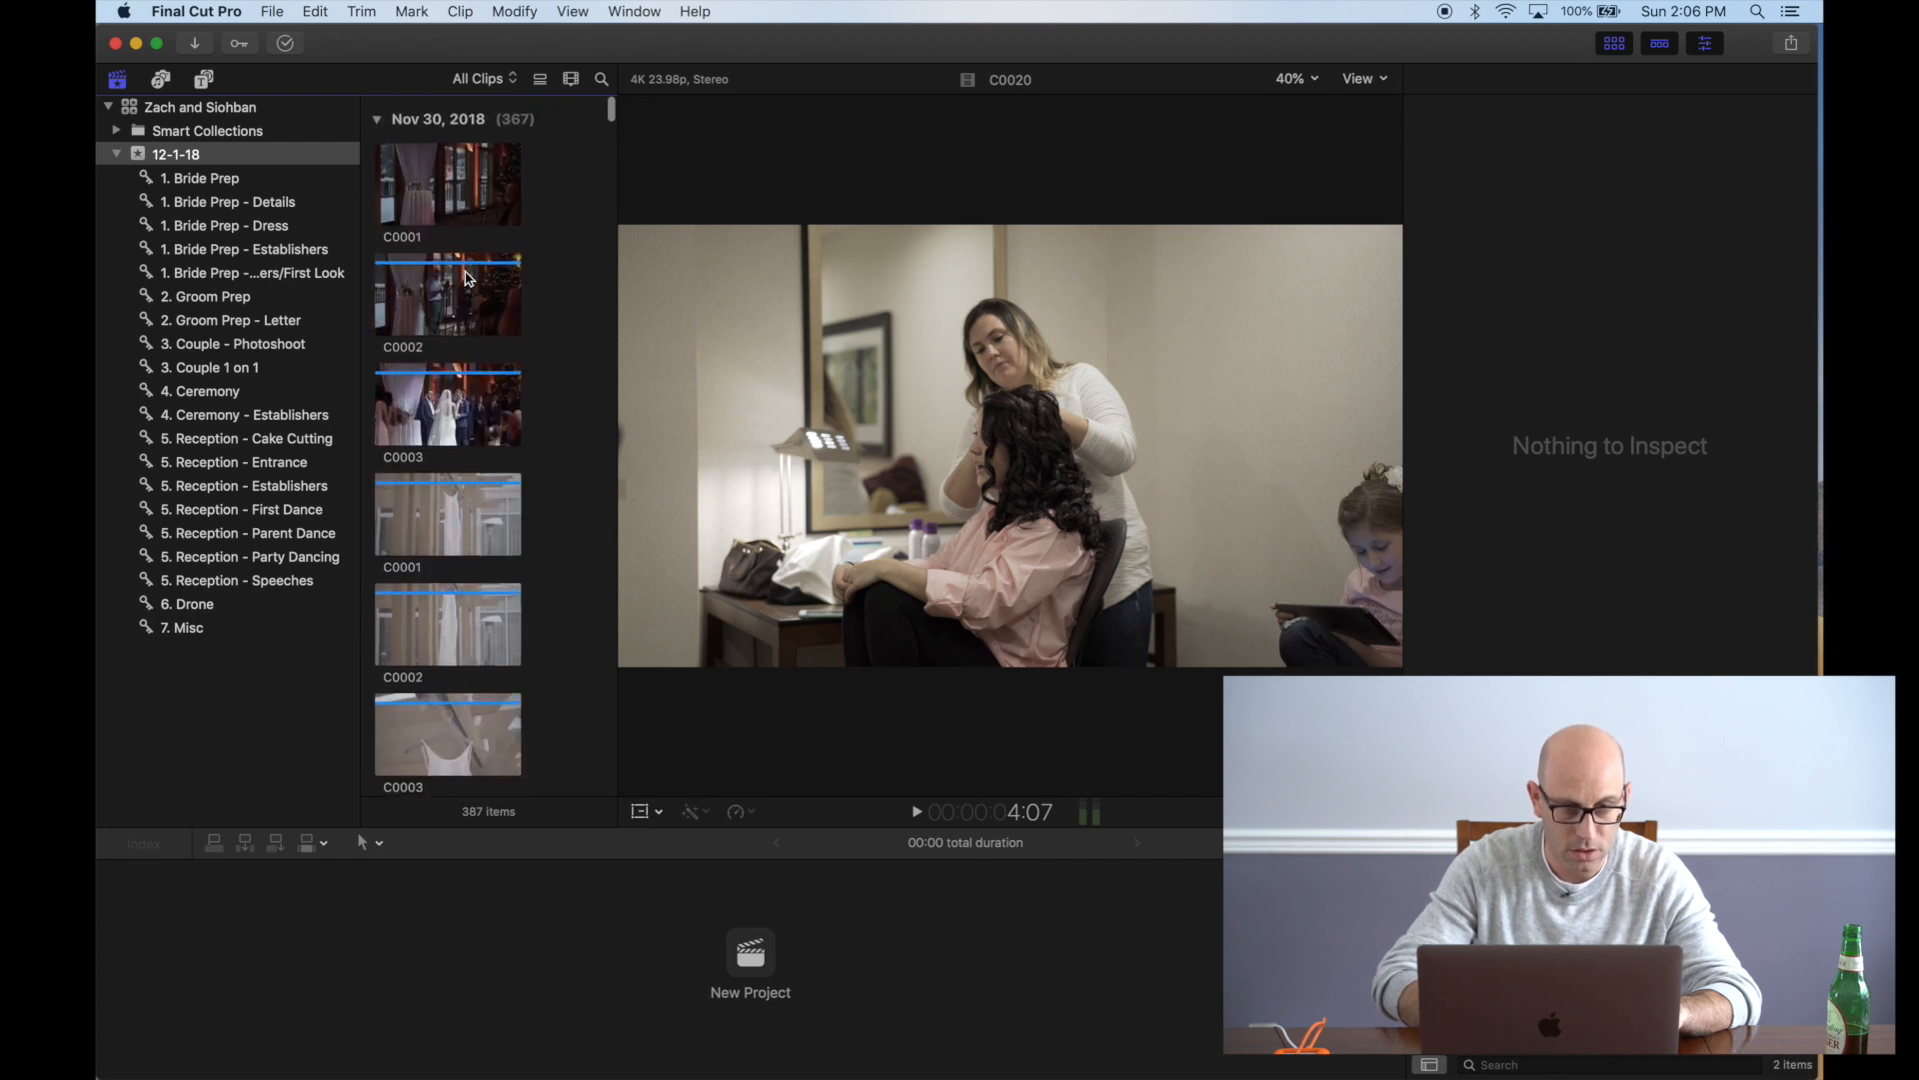
# Create a project named Highlight in the 12-1-18 event with a 23.98p frame rate and Apple ProRes 422 rendering
pyautogui.click(284, 14)
pyautogui.moveTo(305, 40)
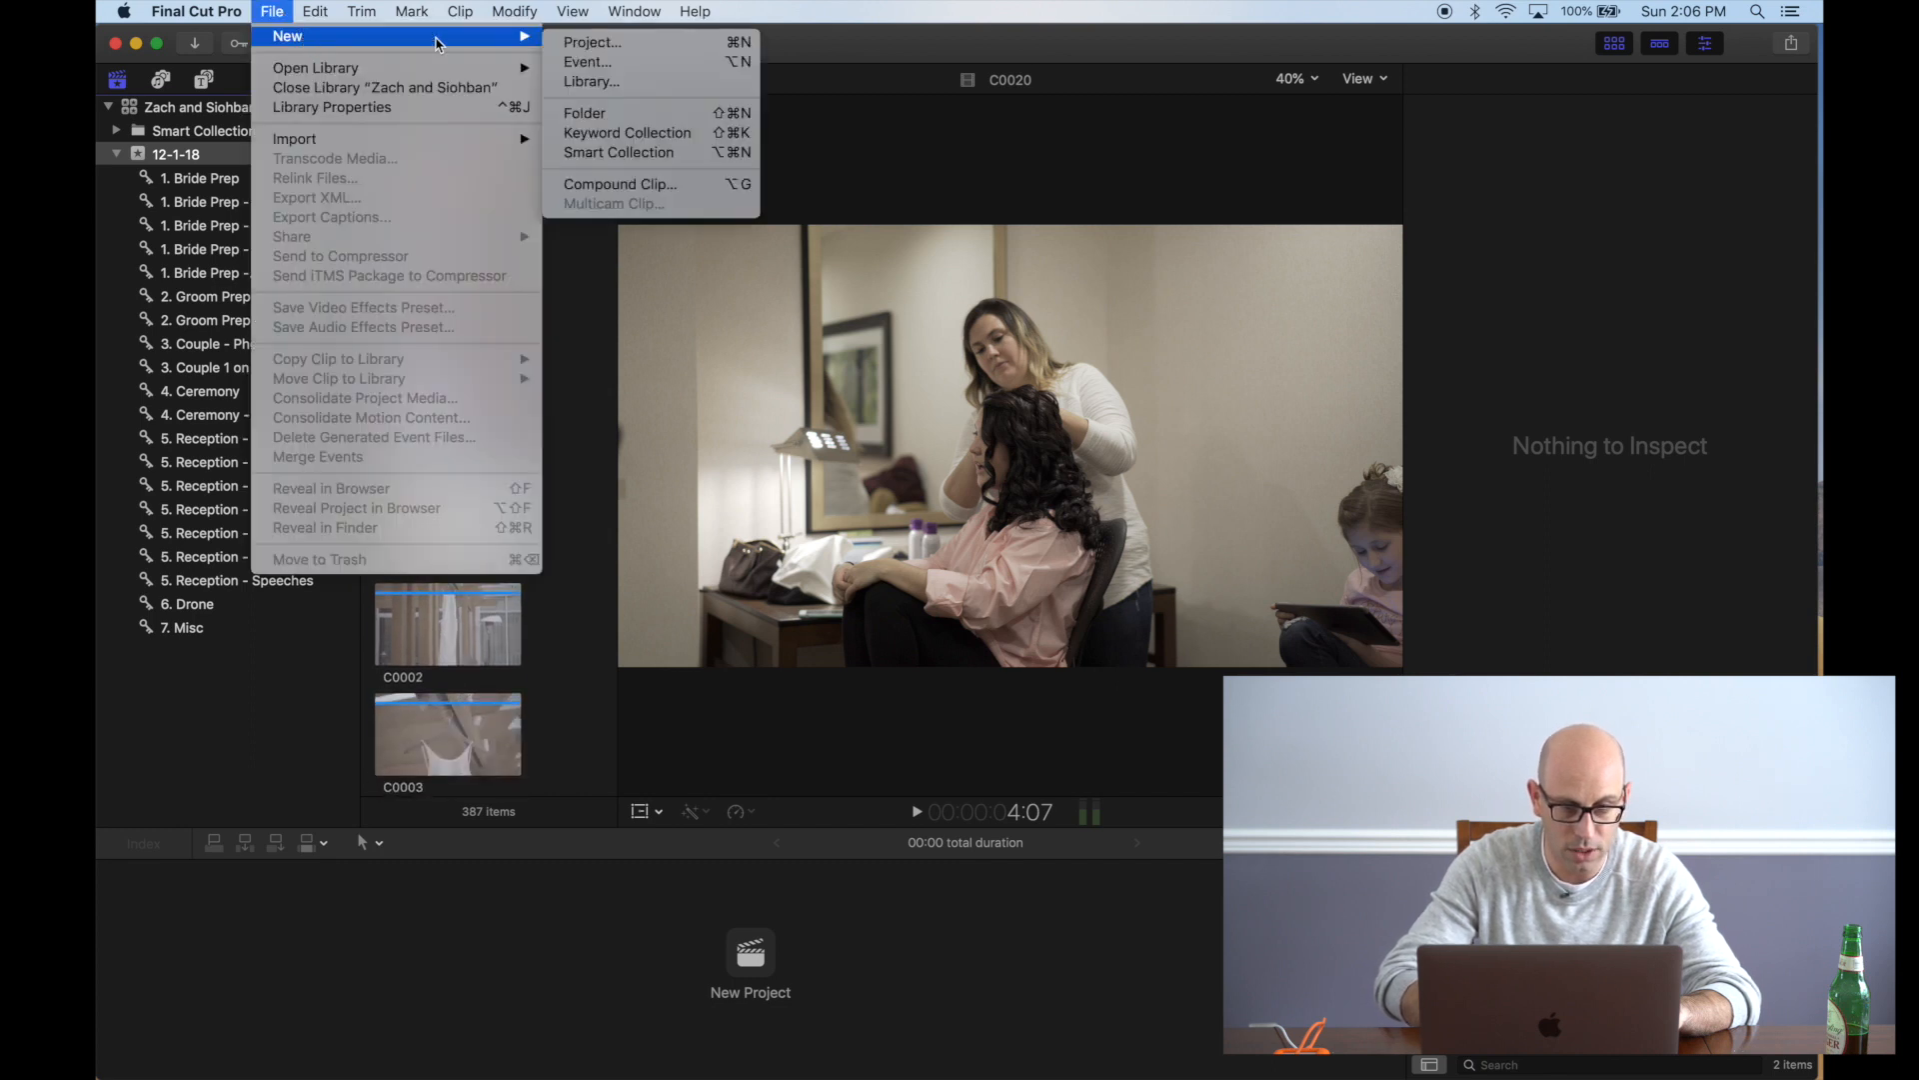
pyautogui.click(705, 53)
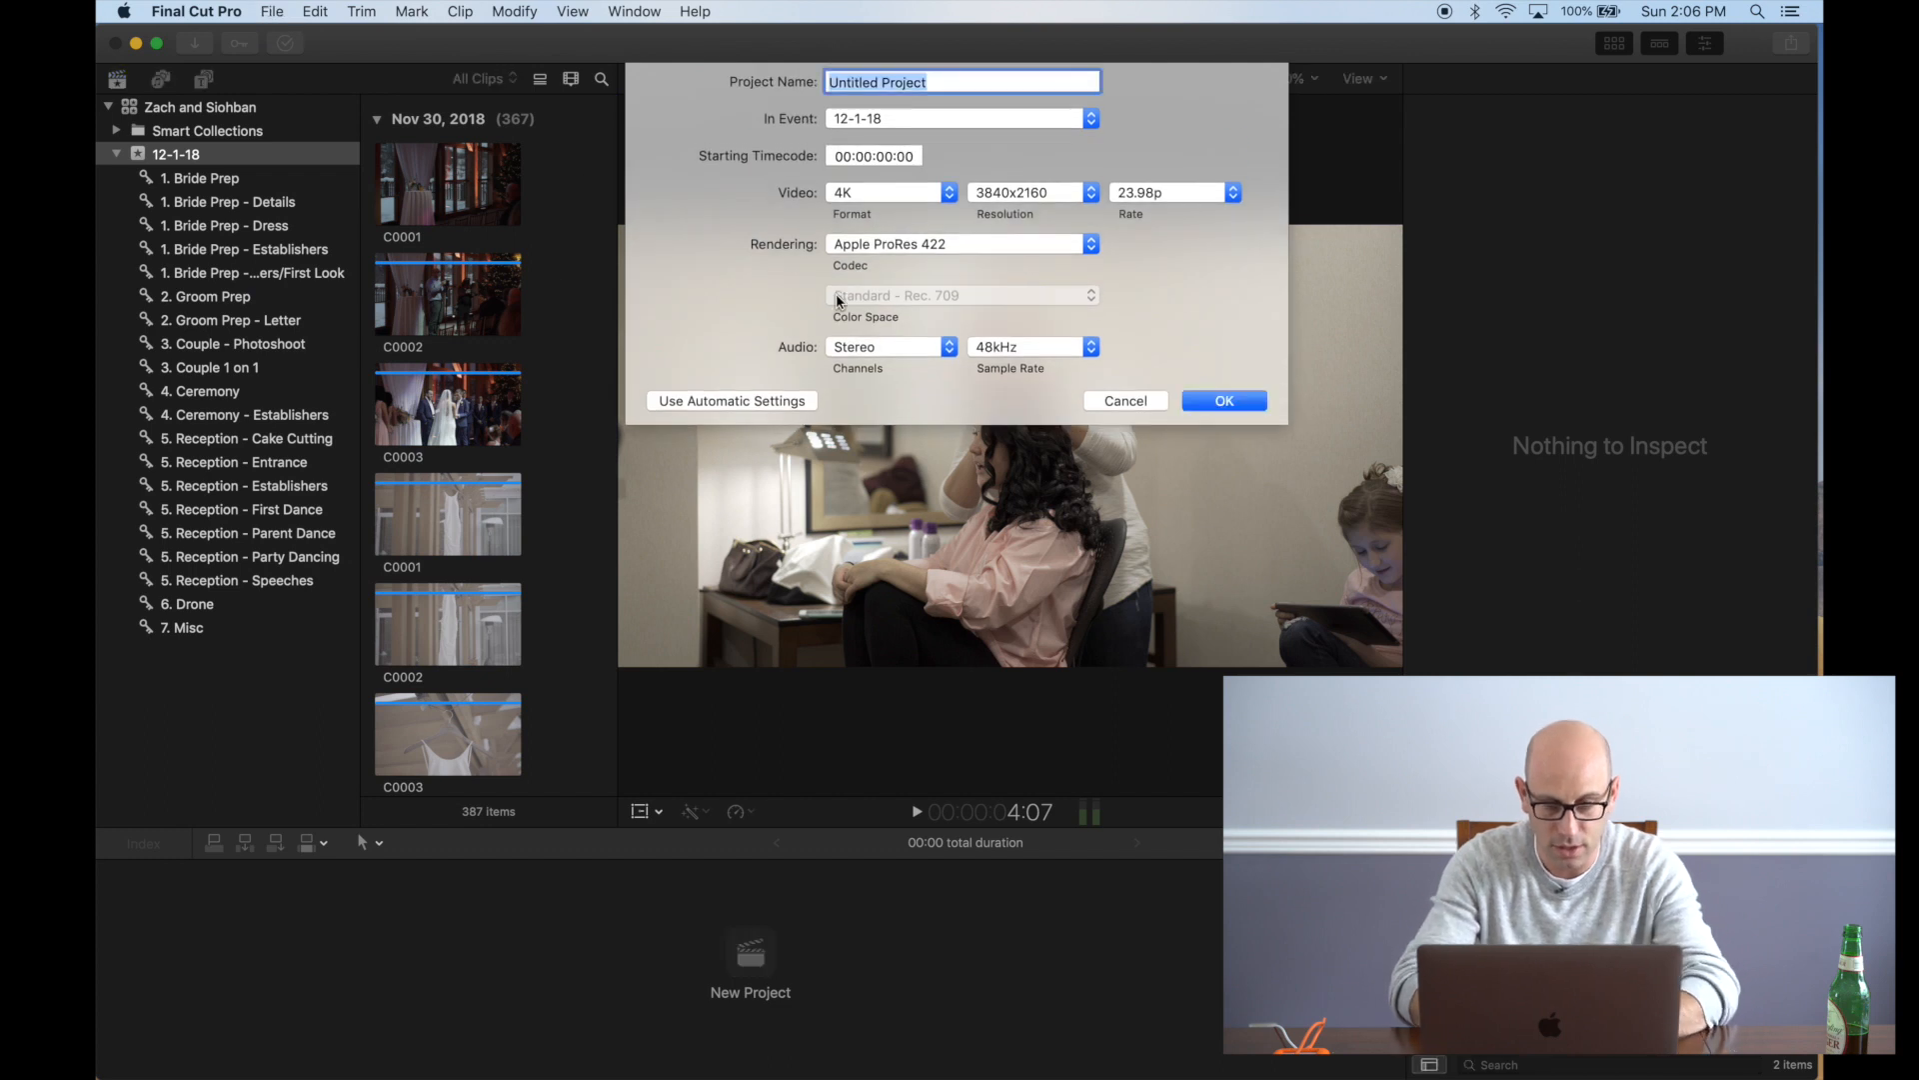
pyautogui.write('Highlight')
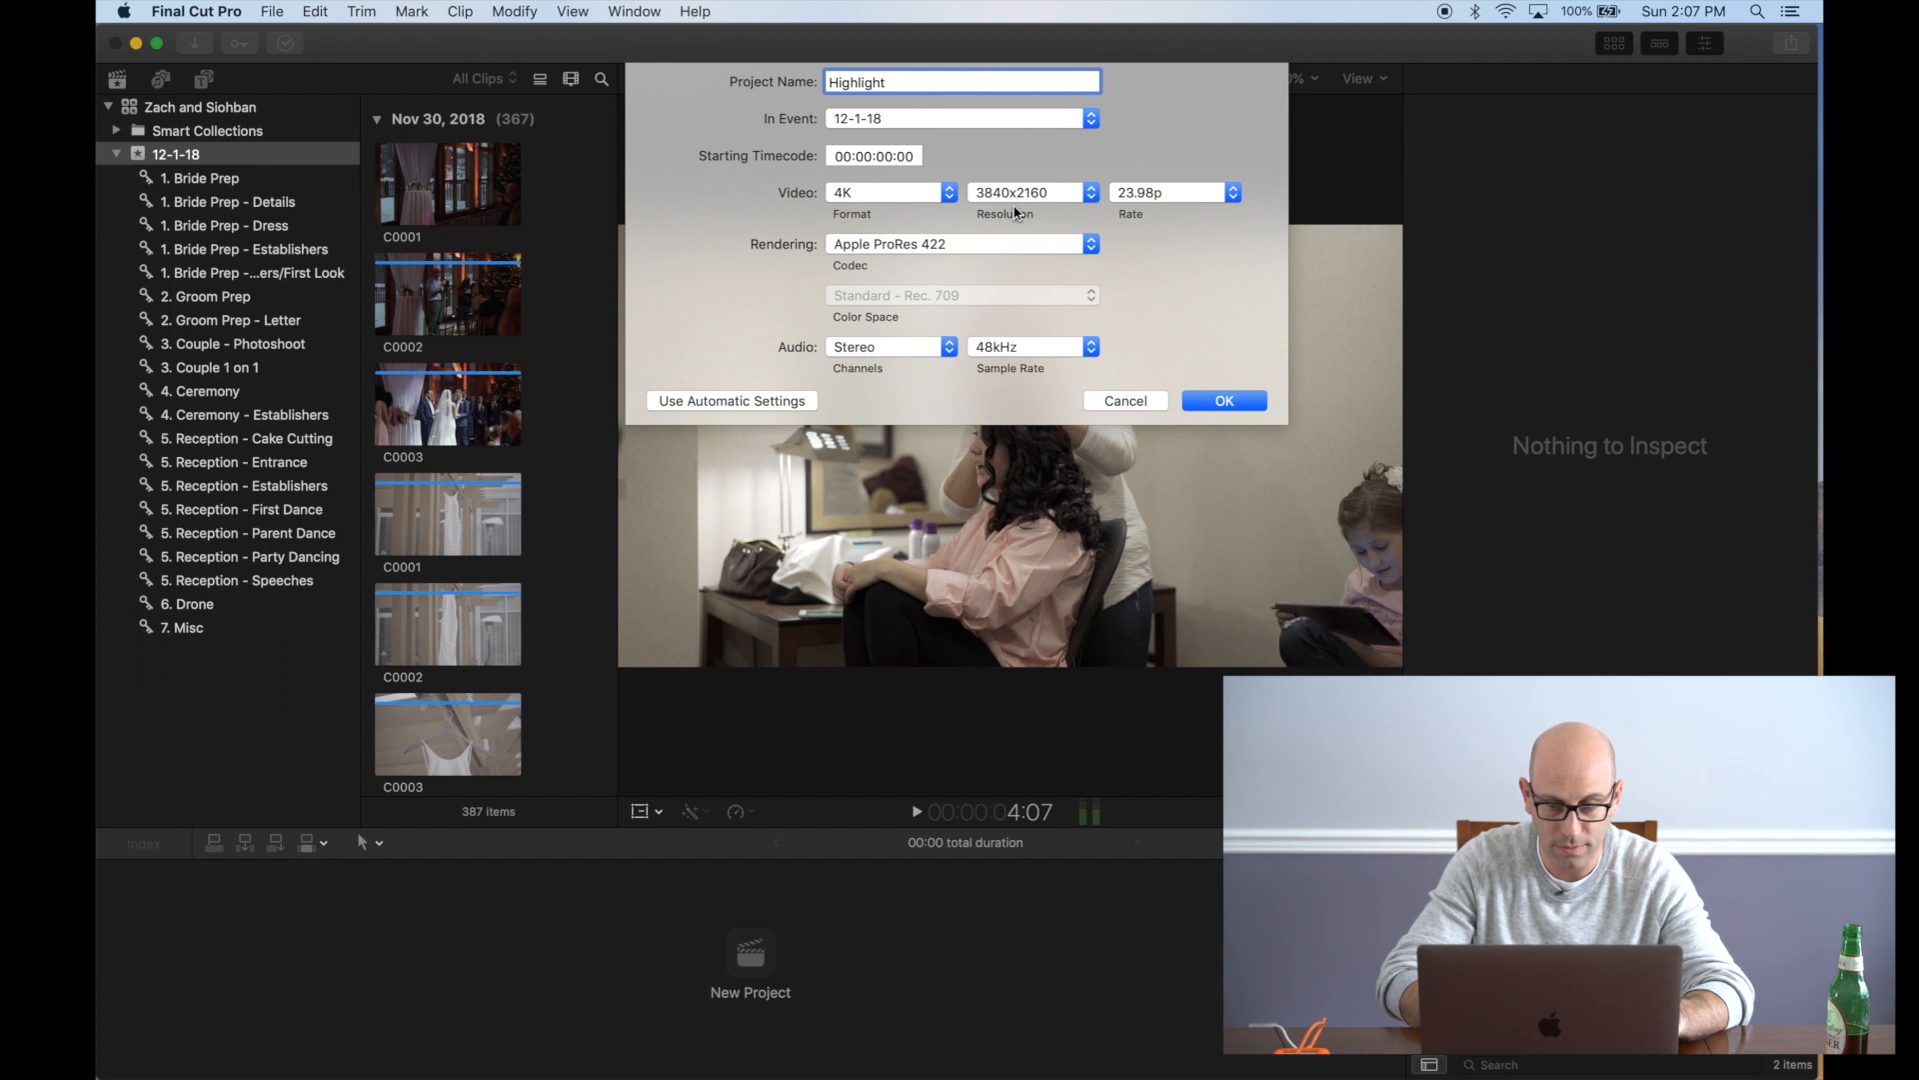
pyautogui.click(1167, 195)
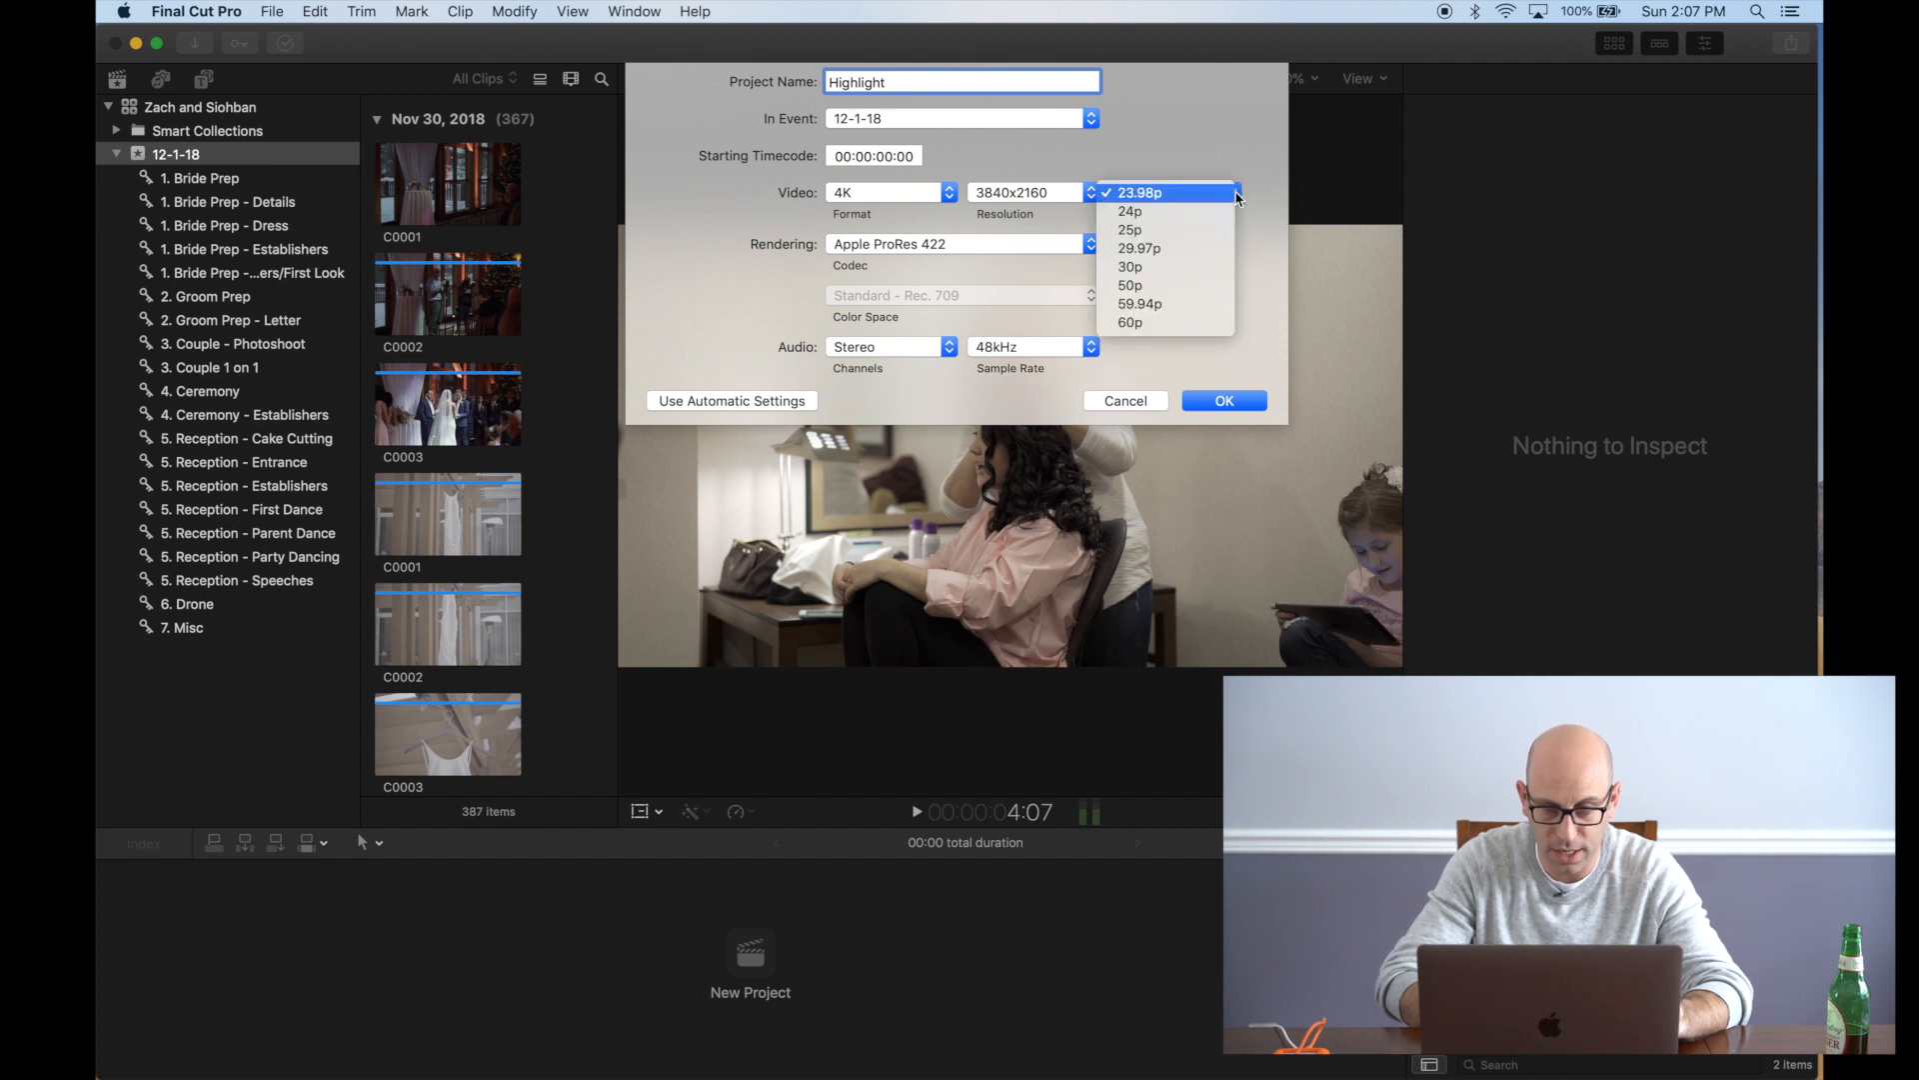
pyautogui.click(1151, 195)
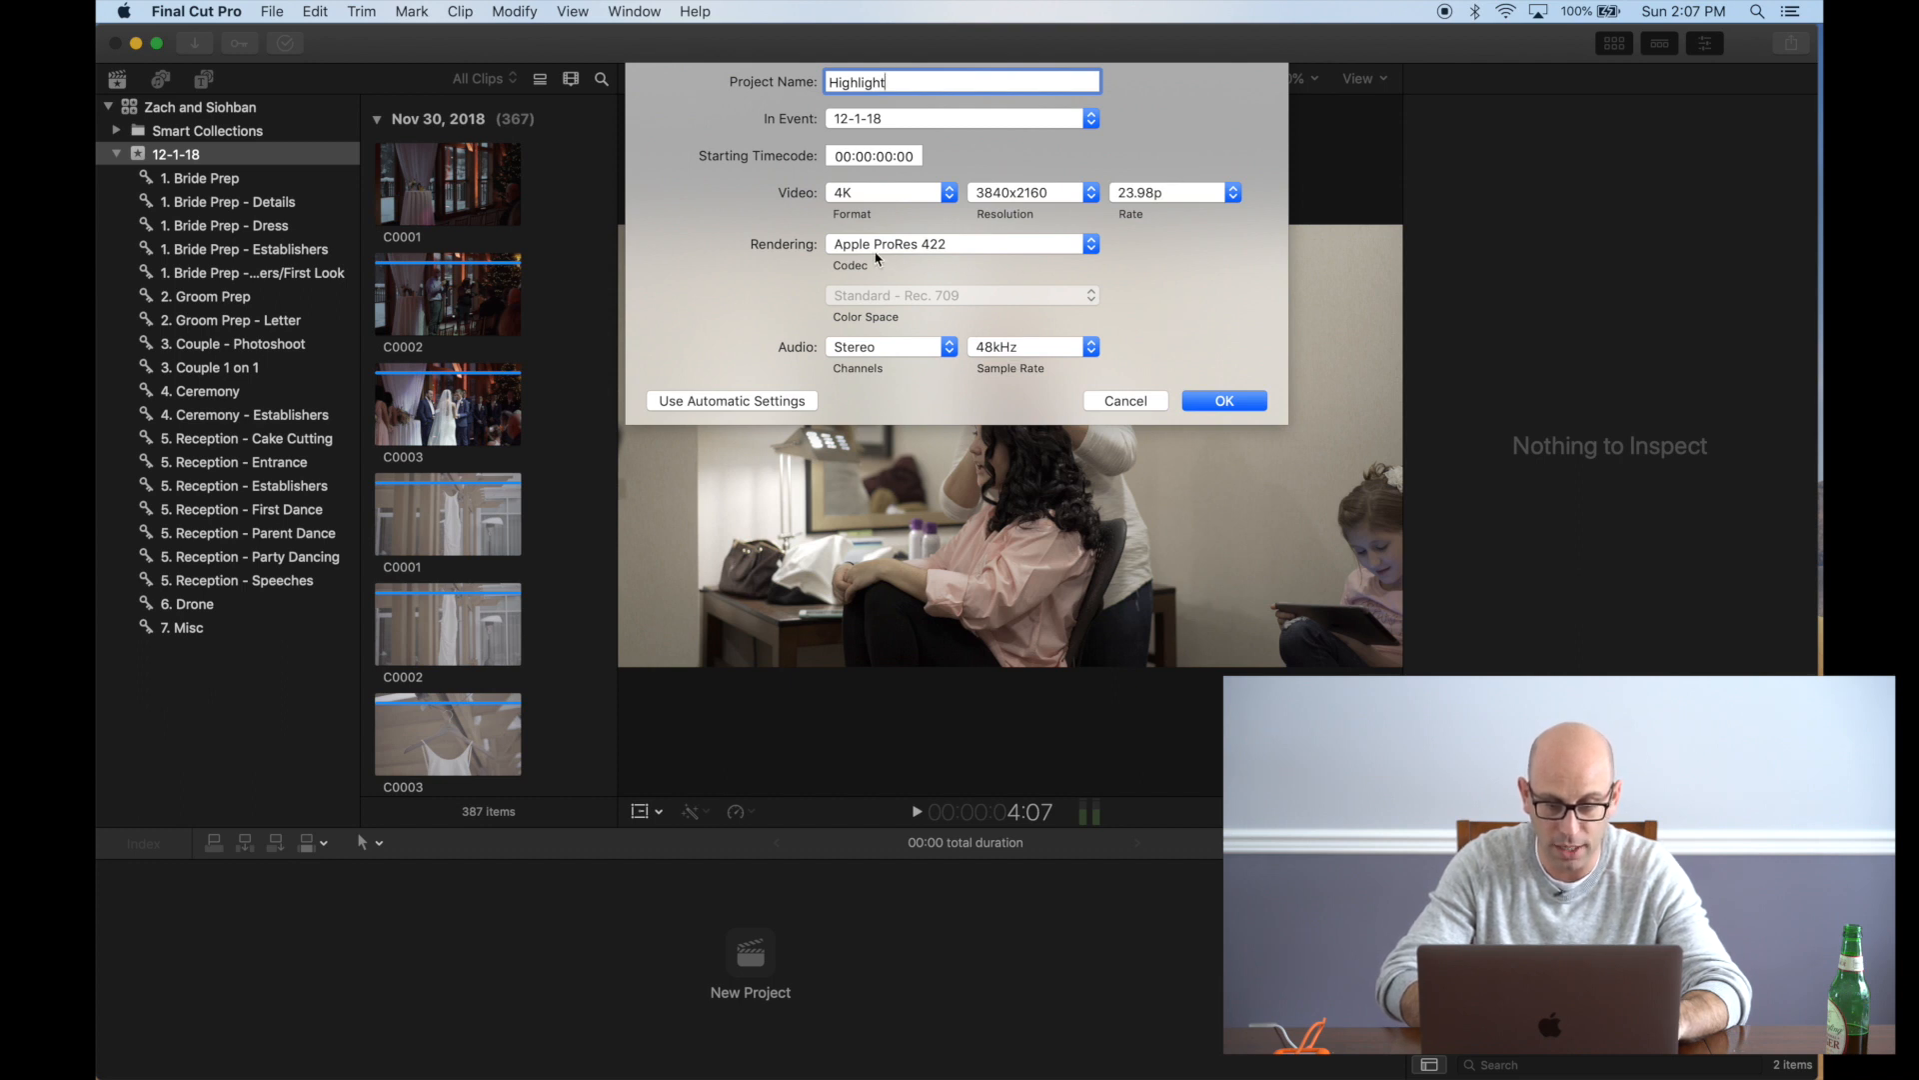
pyautogui.click(1093, 248)
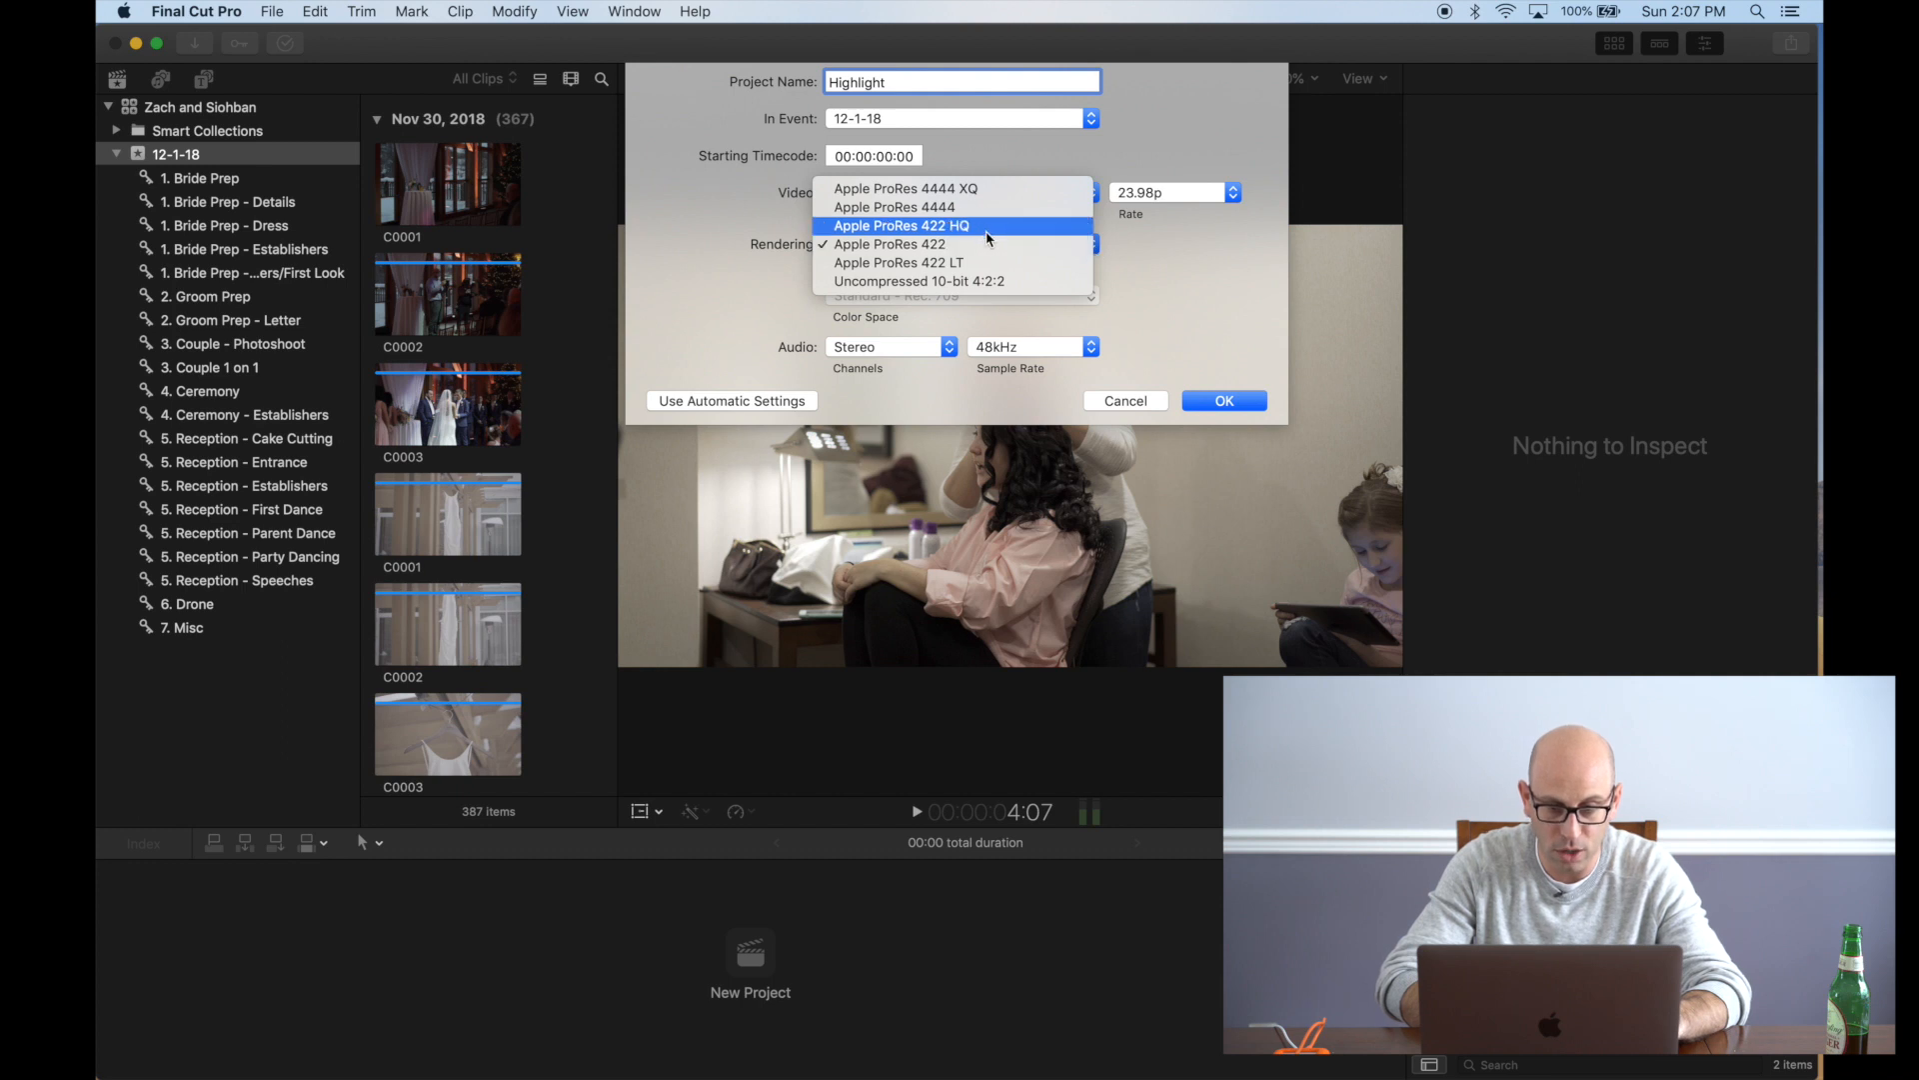
pyautogui.click(1073, 248)
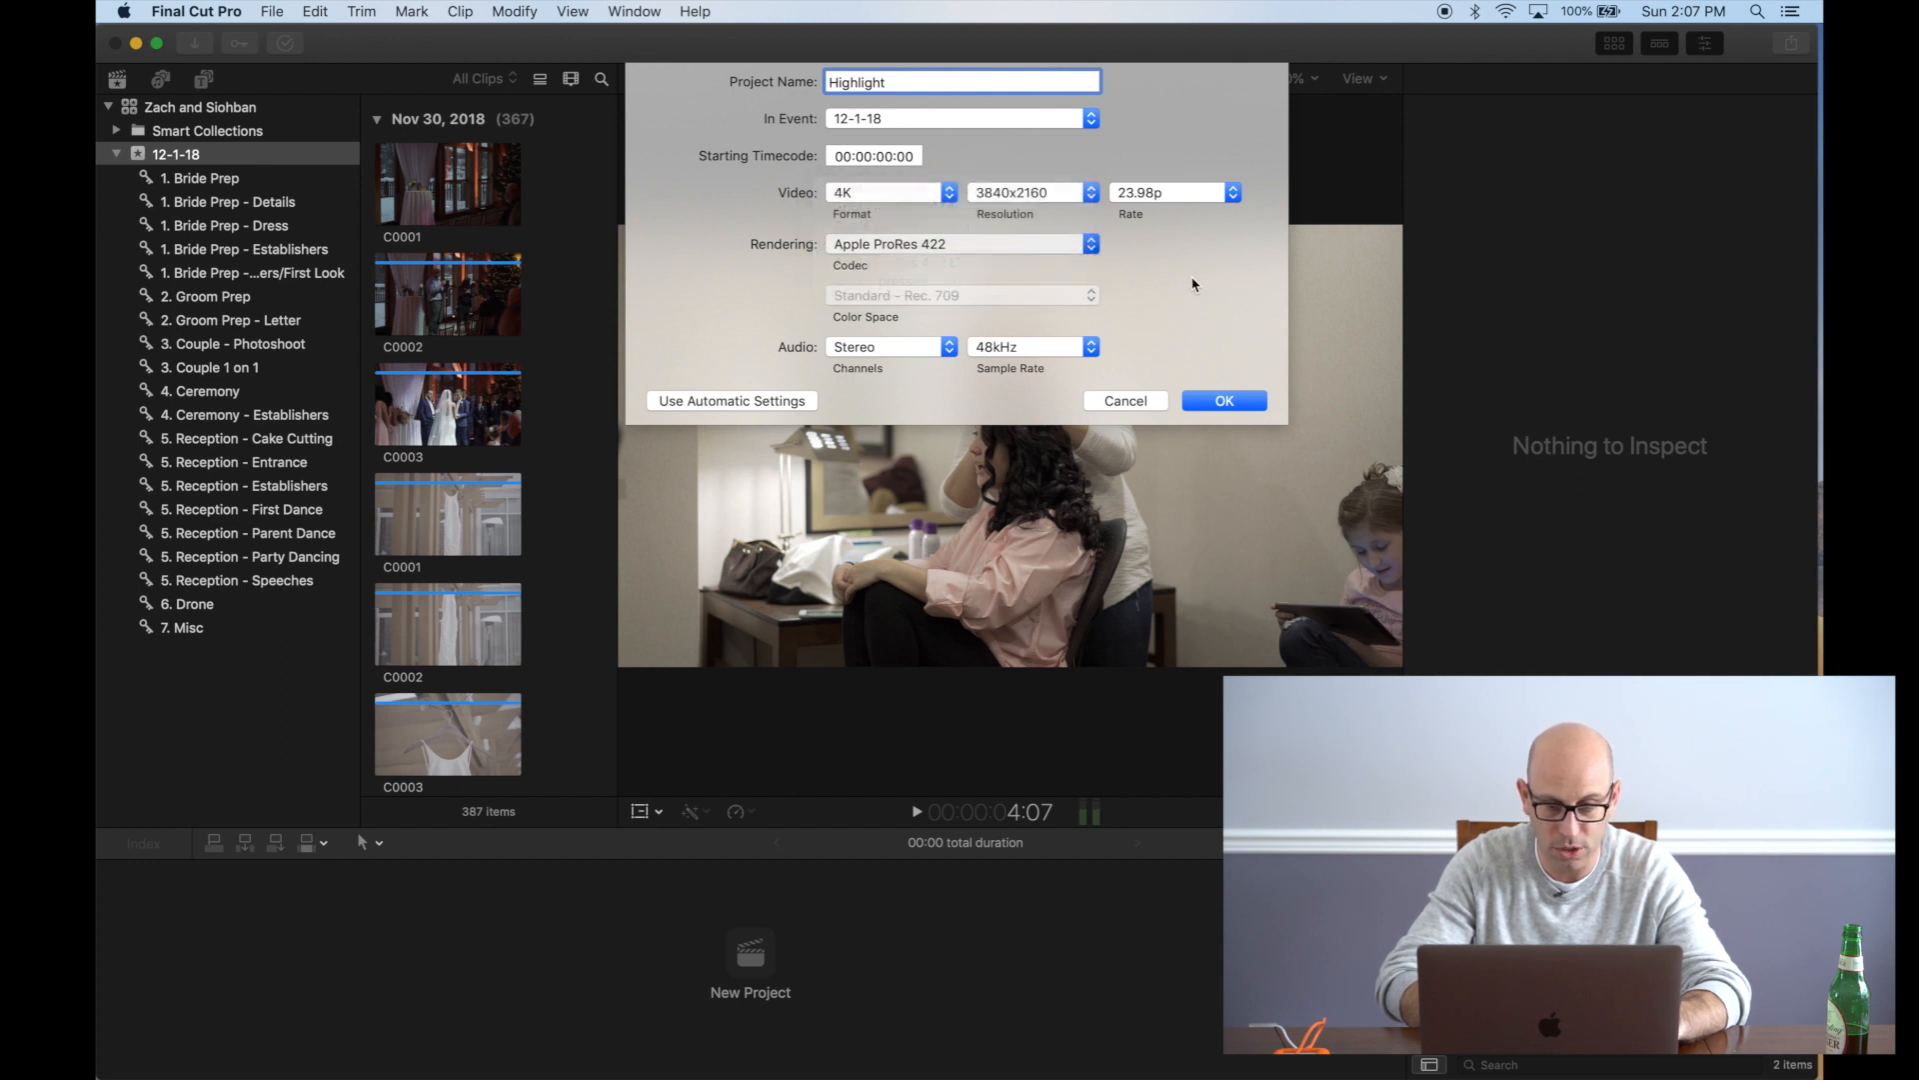
pyautogui.click(1237, 402)
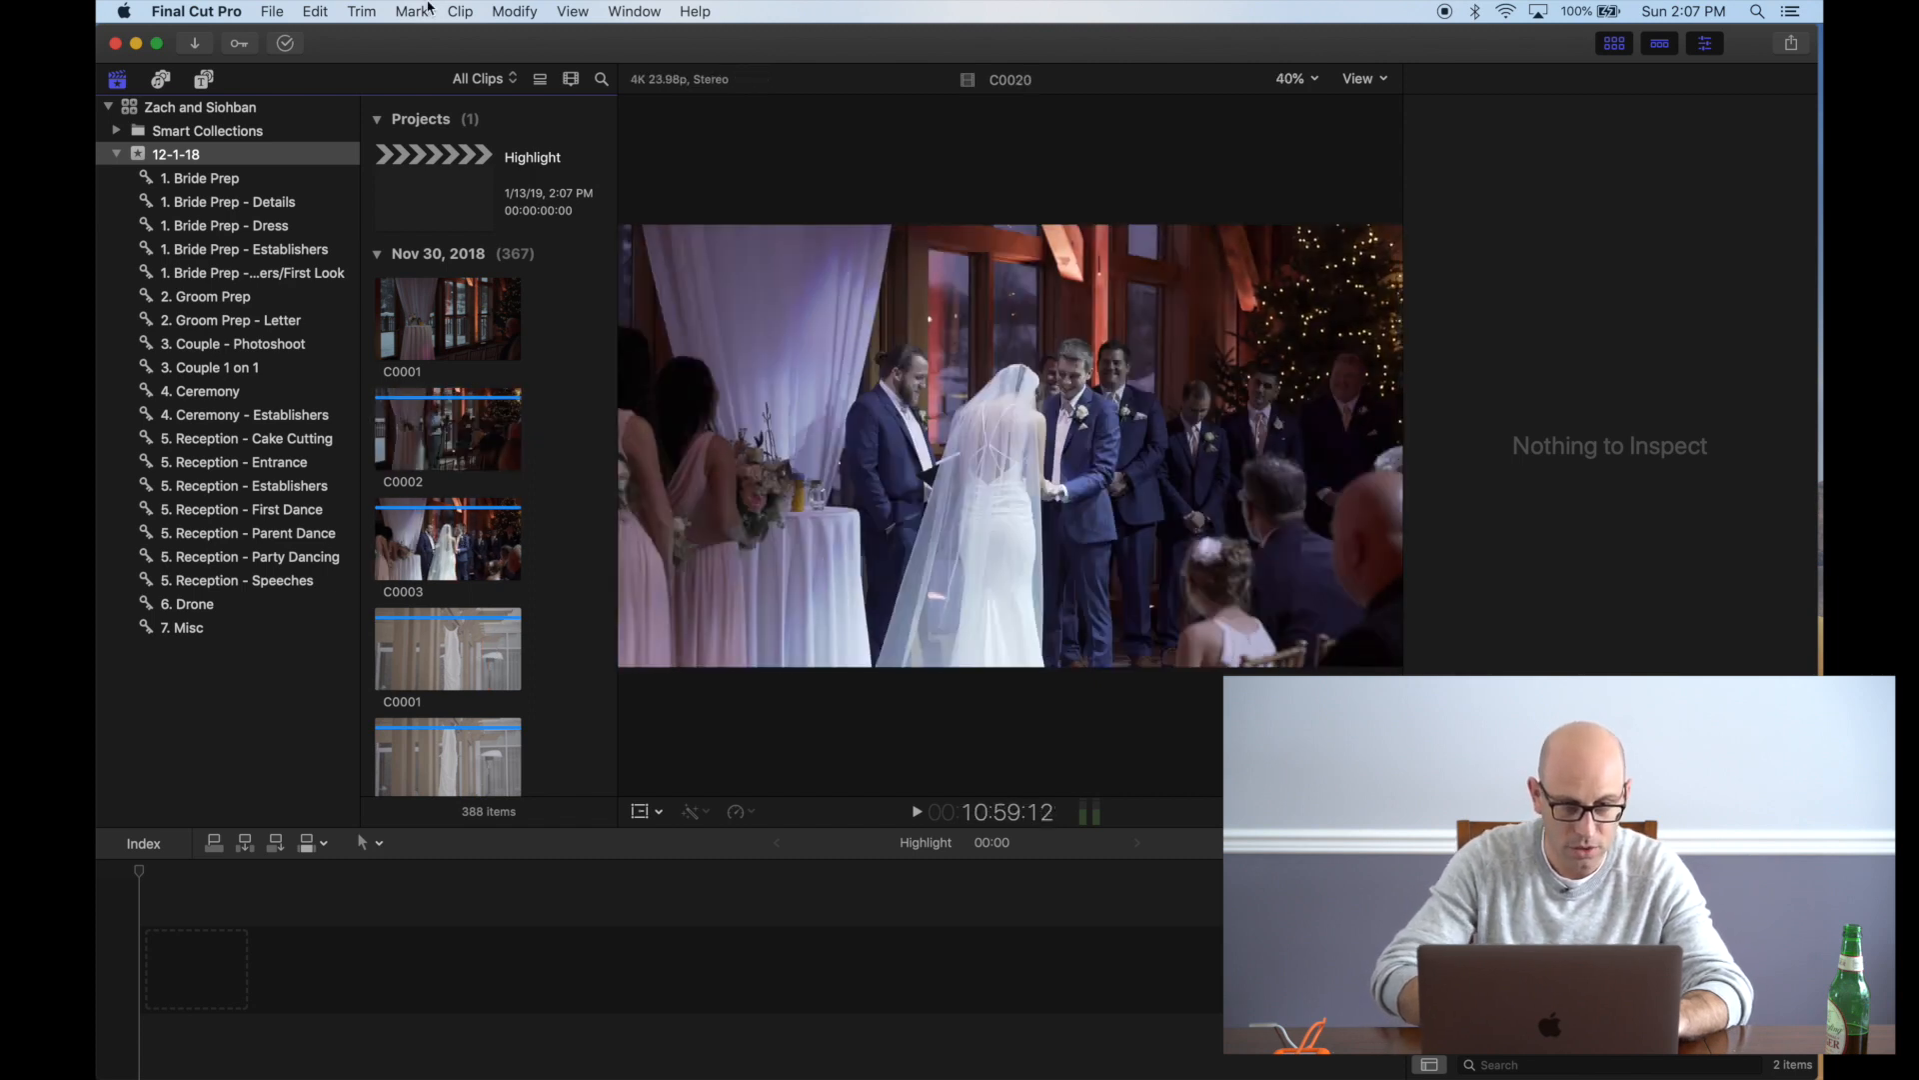
# Create a project named Doc Edit in the 12-1-18 event with the video format set to 1080p HD
pyautogui.click(272, 11)
pyautogui.moveTo(298, 36)
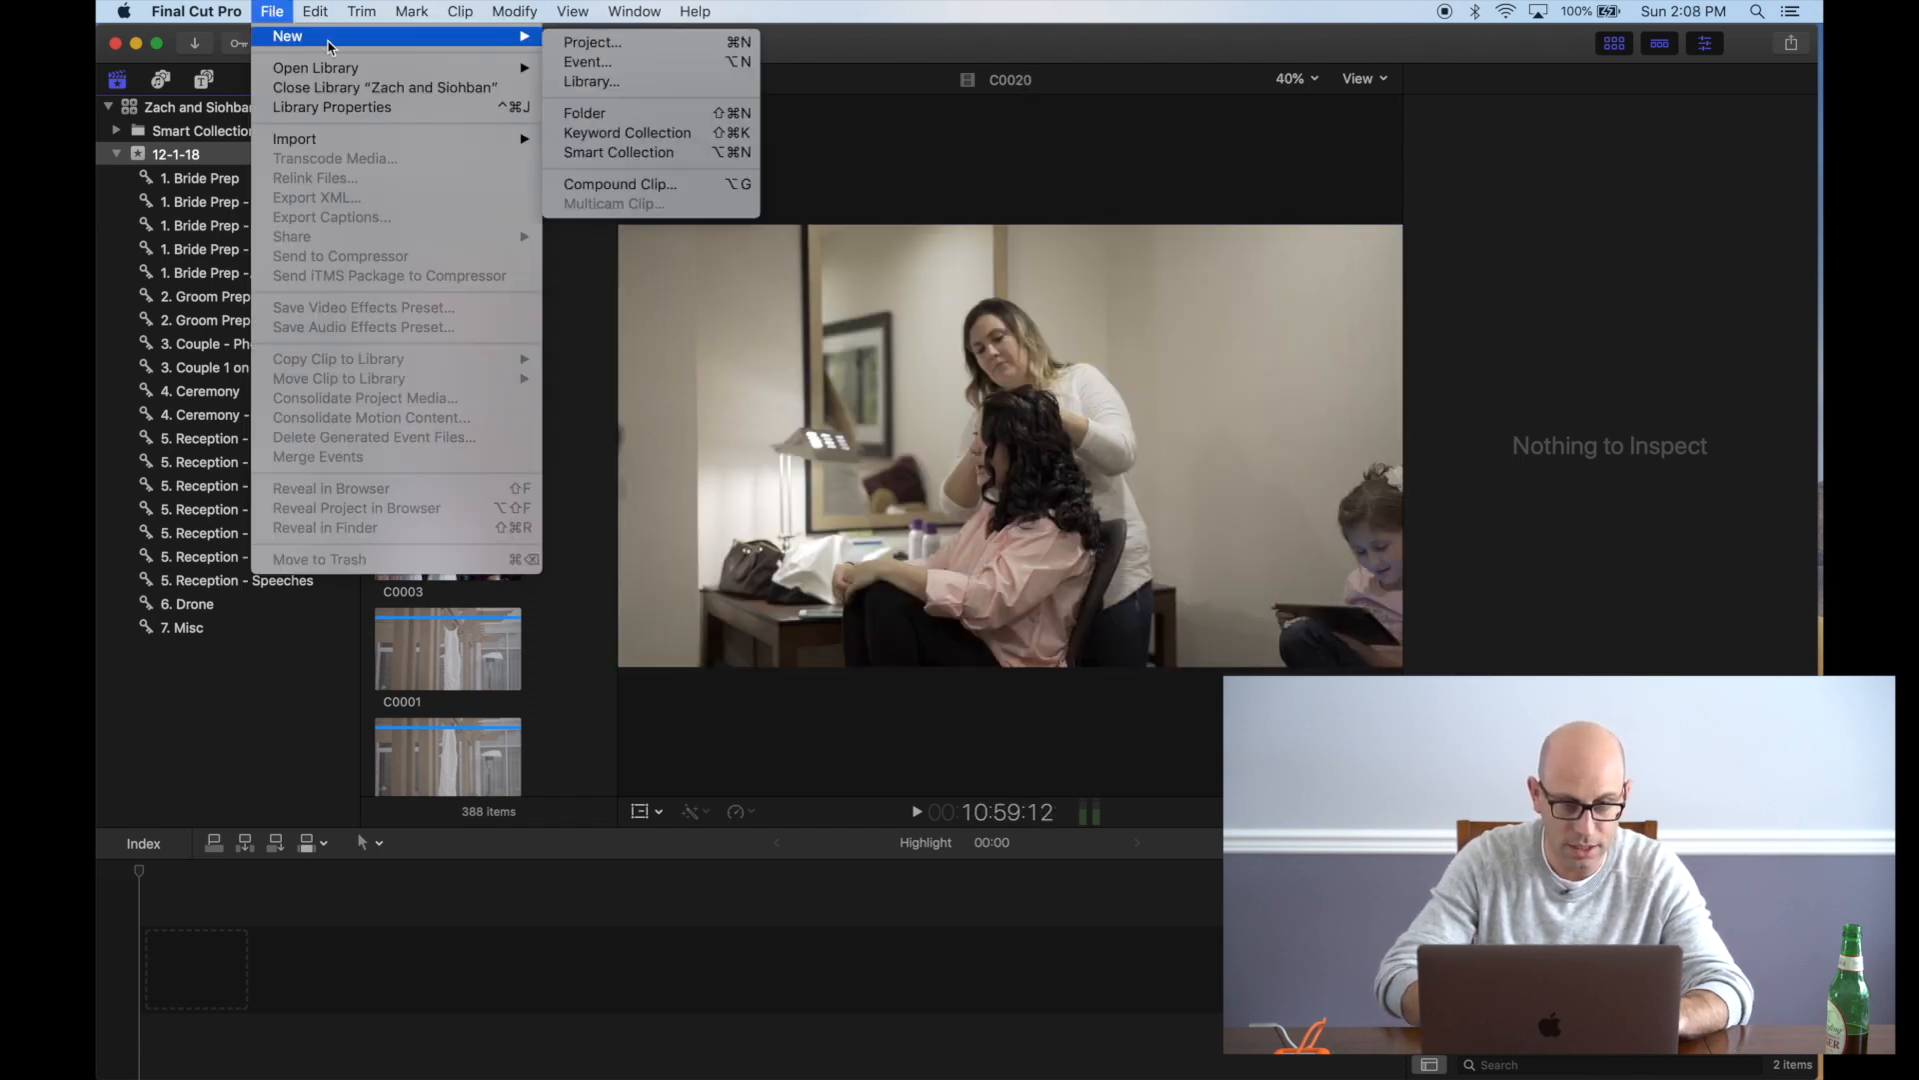
pyautogui.click(628, 38)
pyautogui.write('Doc Edit')
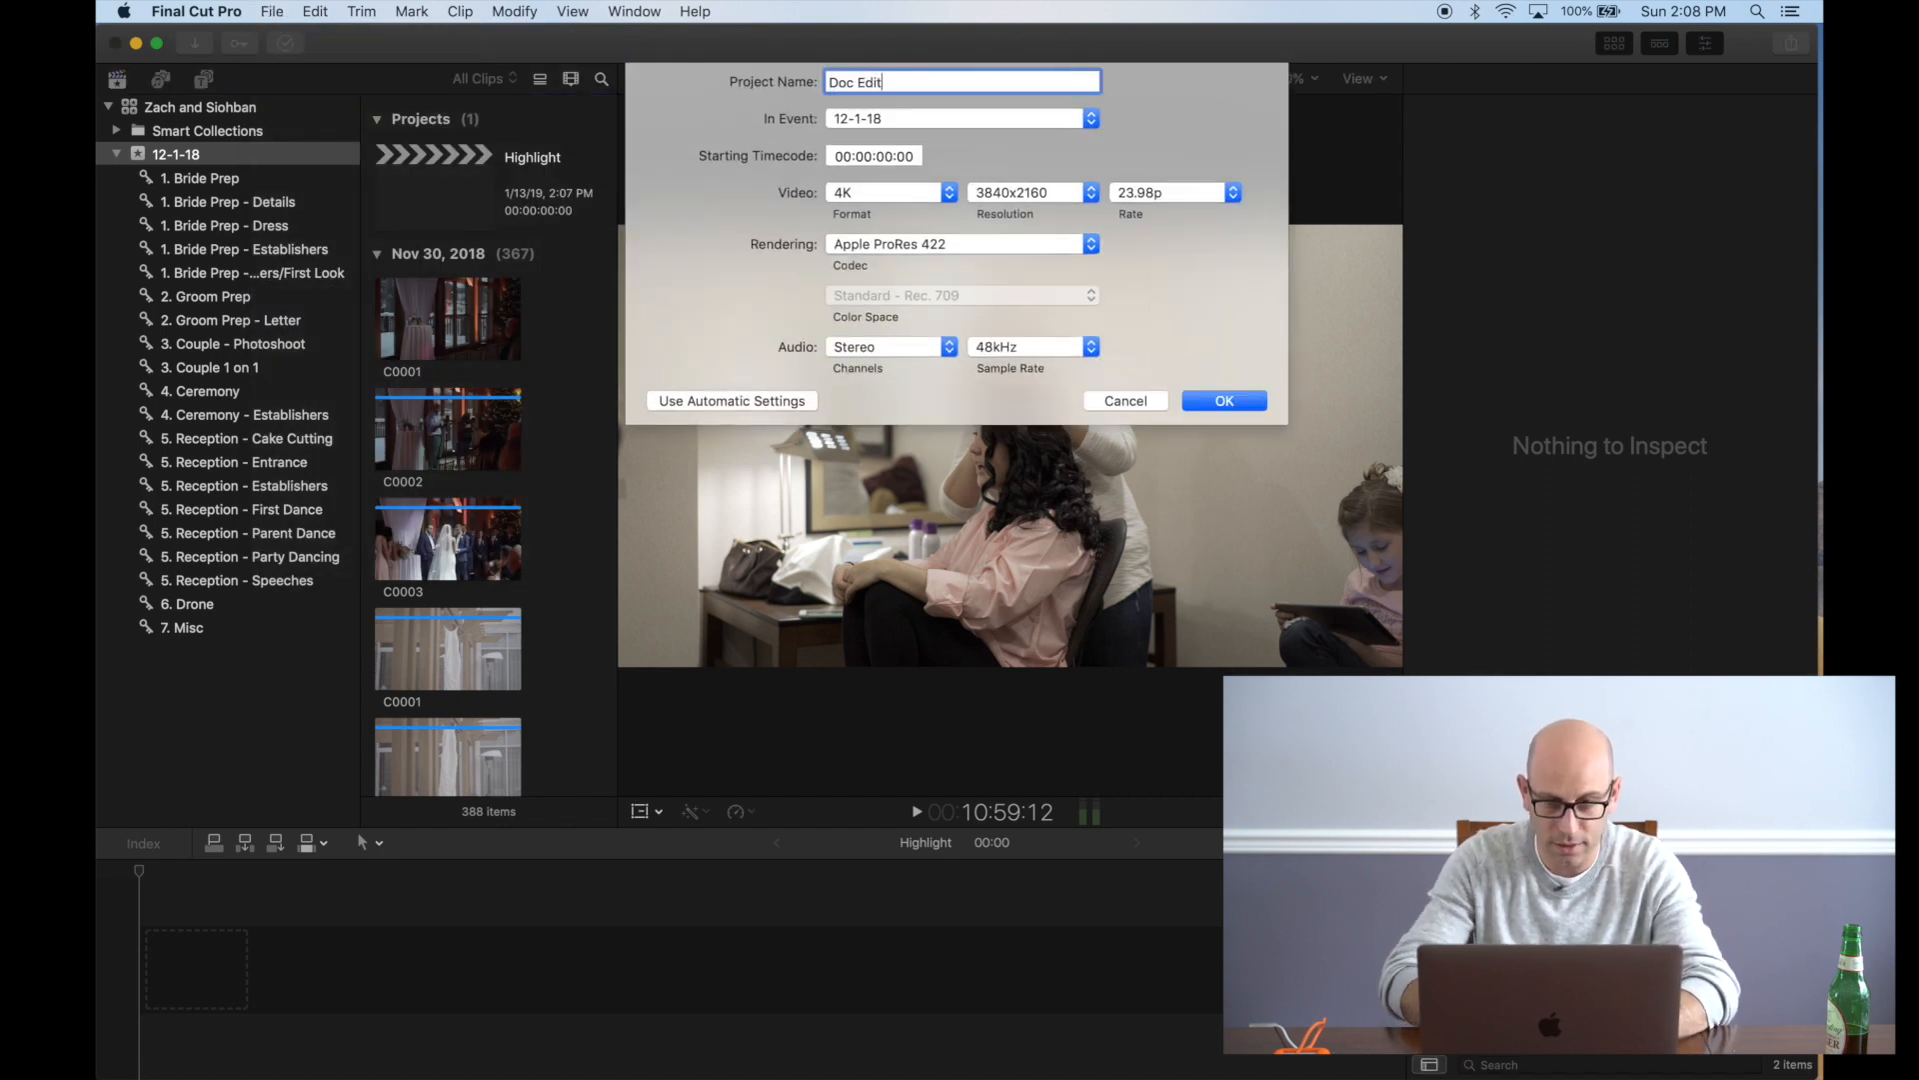
pyautogui.click(950, 193)
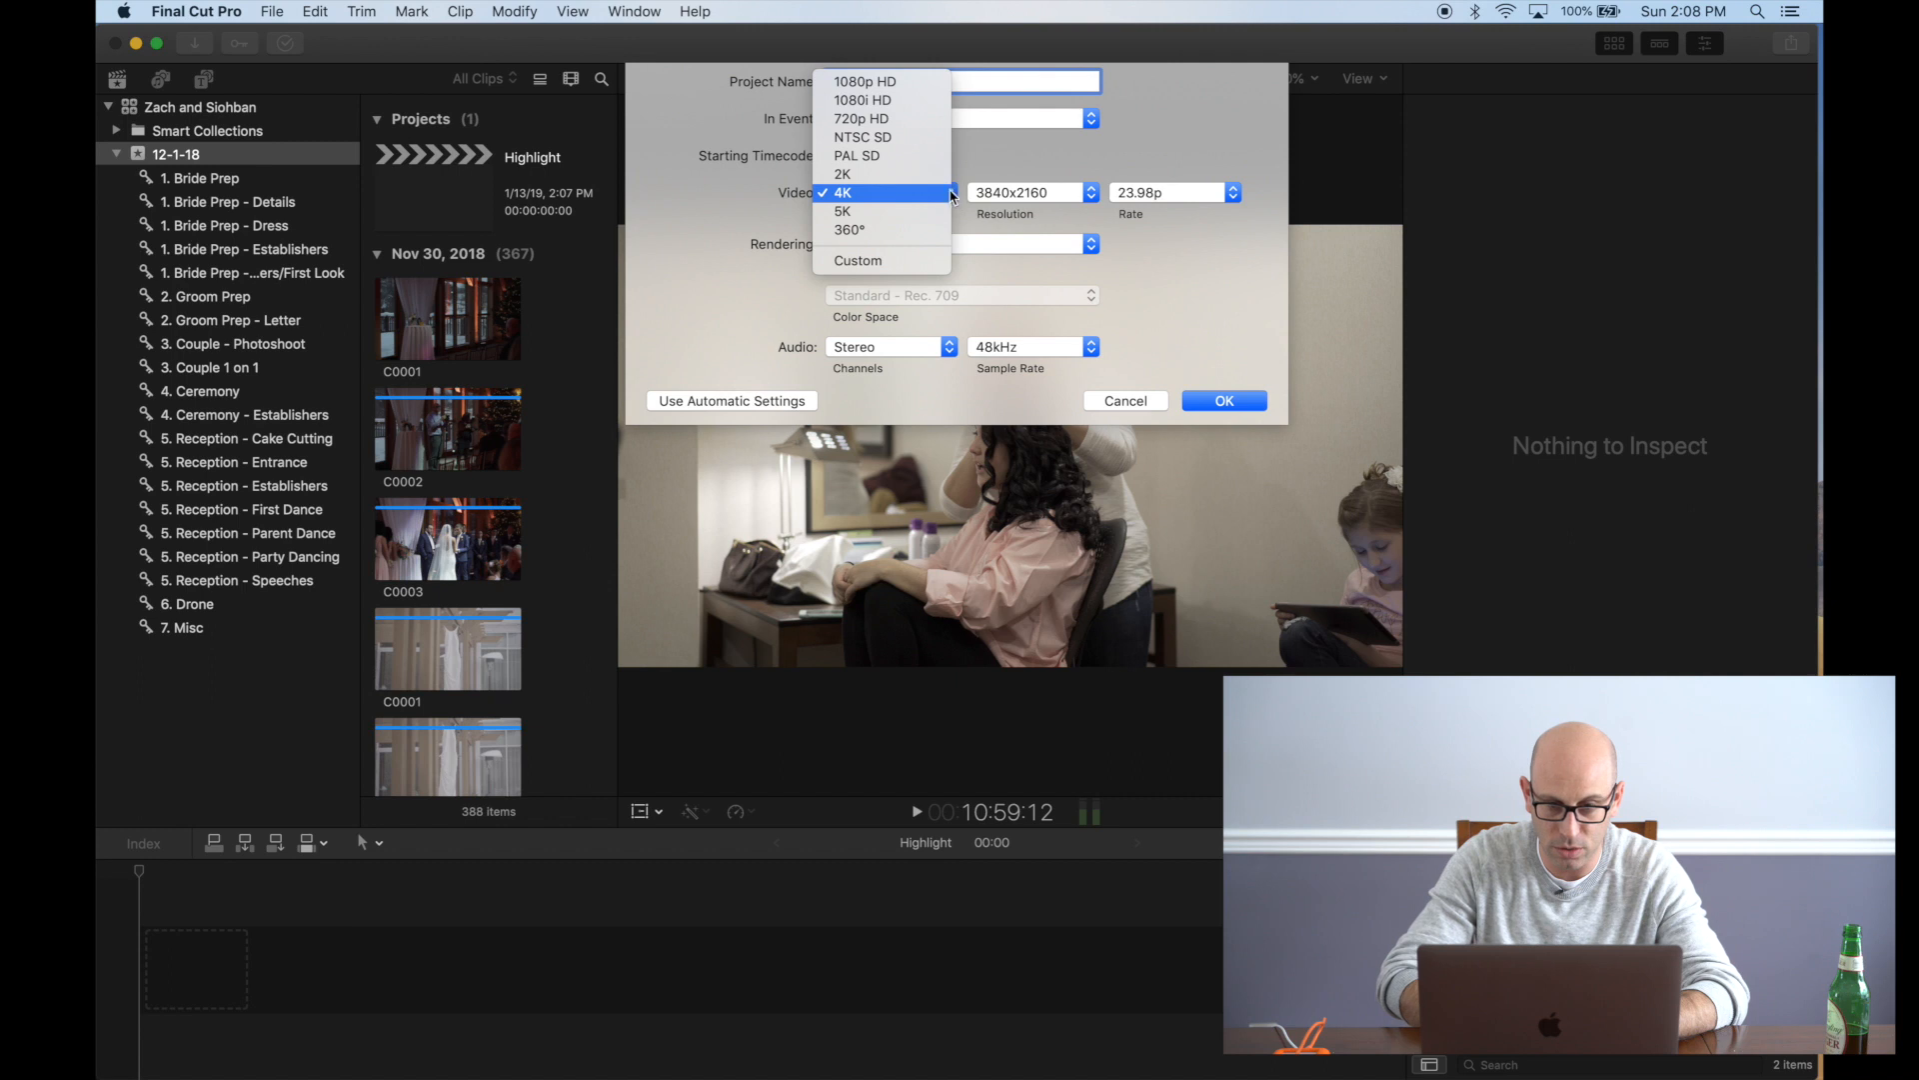
pyautogui.click(864, 81)
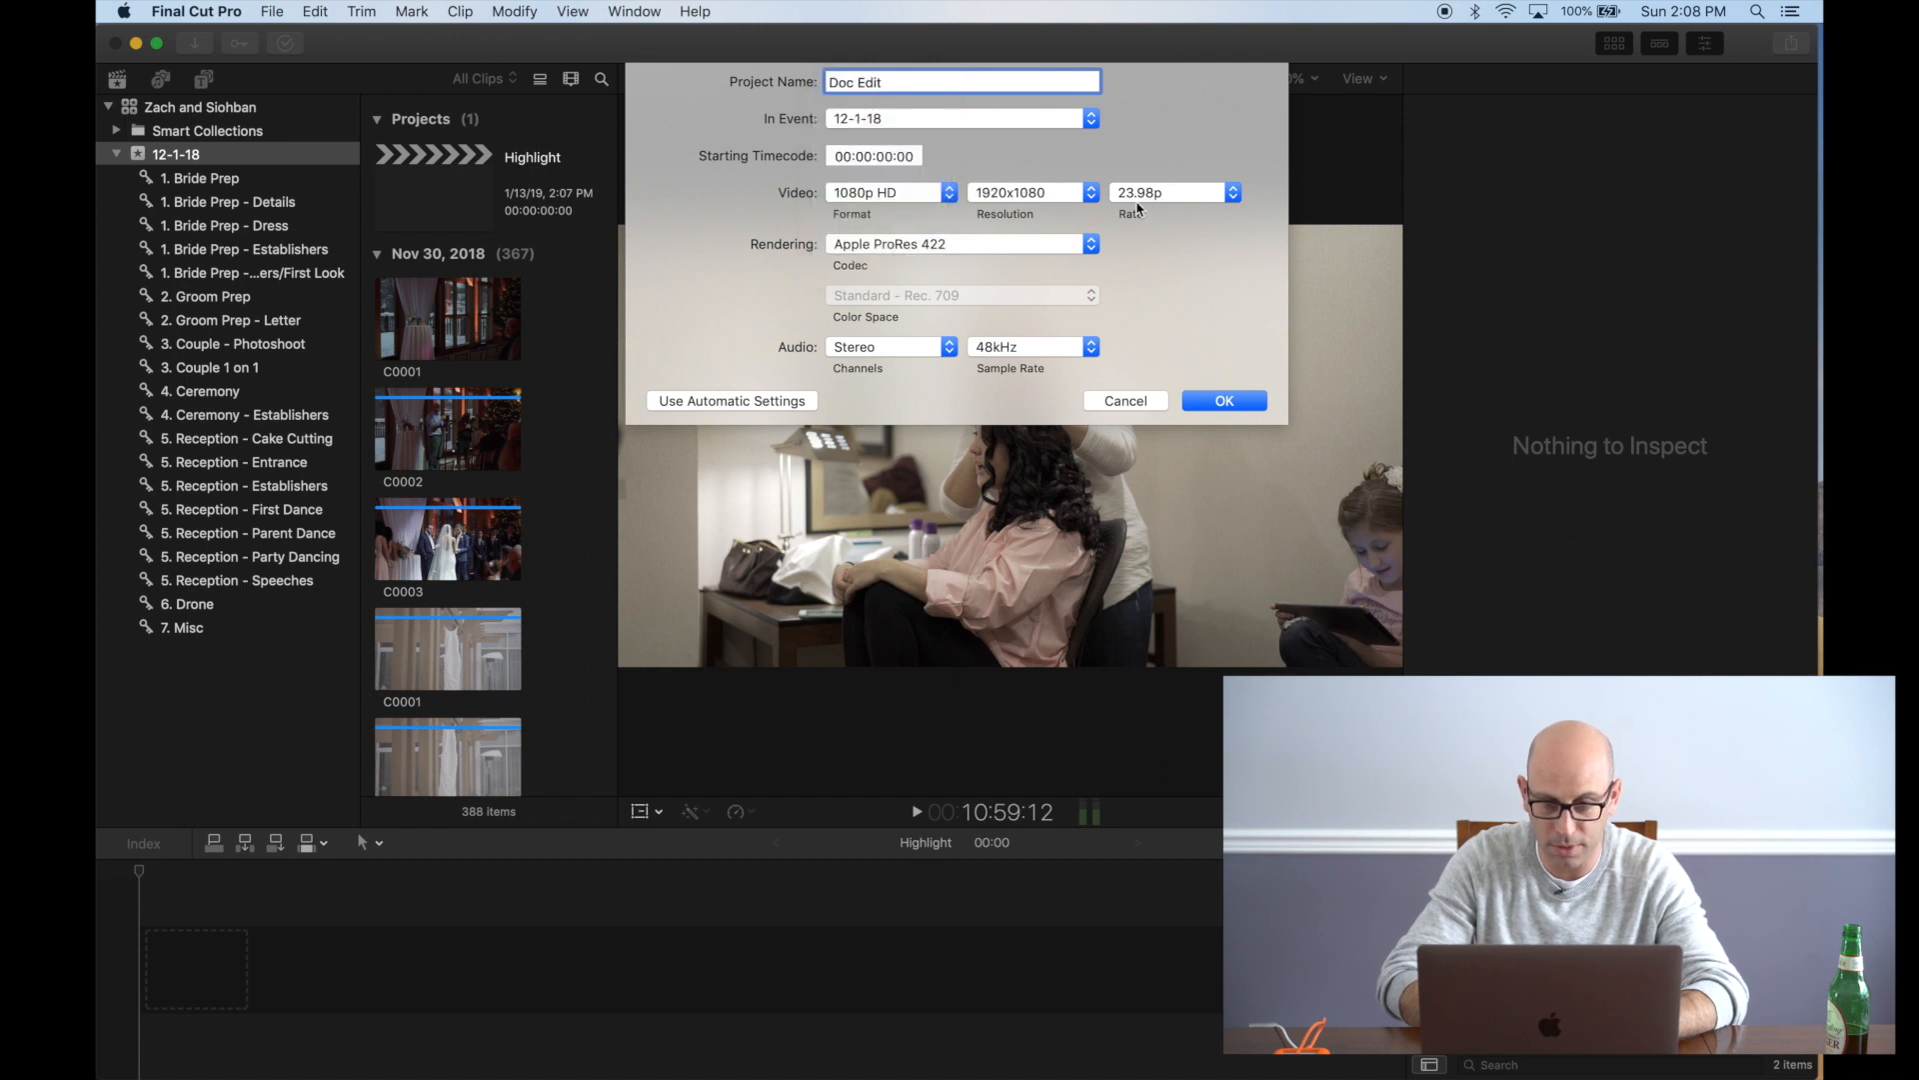
pyautogui.click(1225, 401)
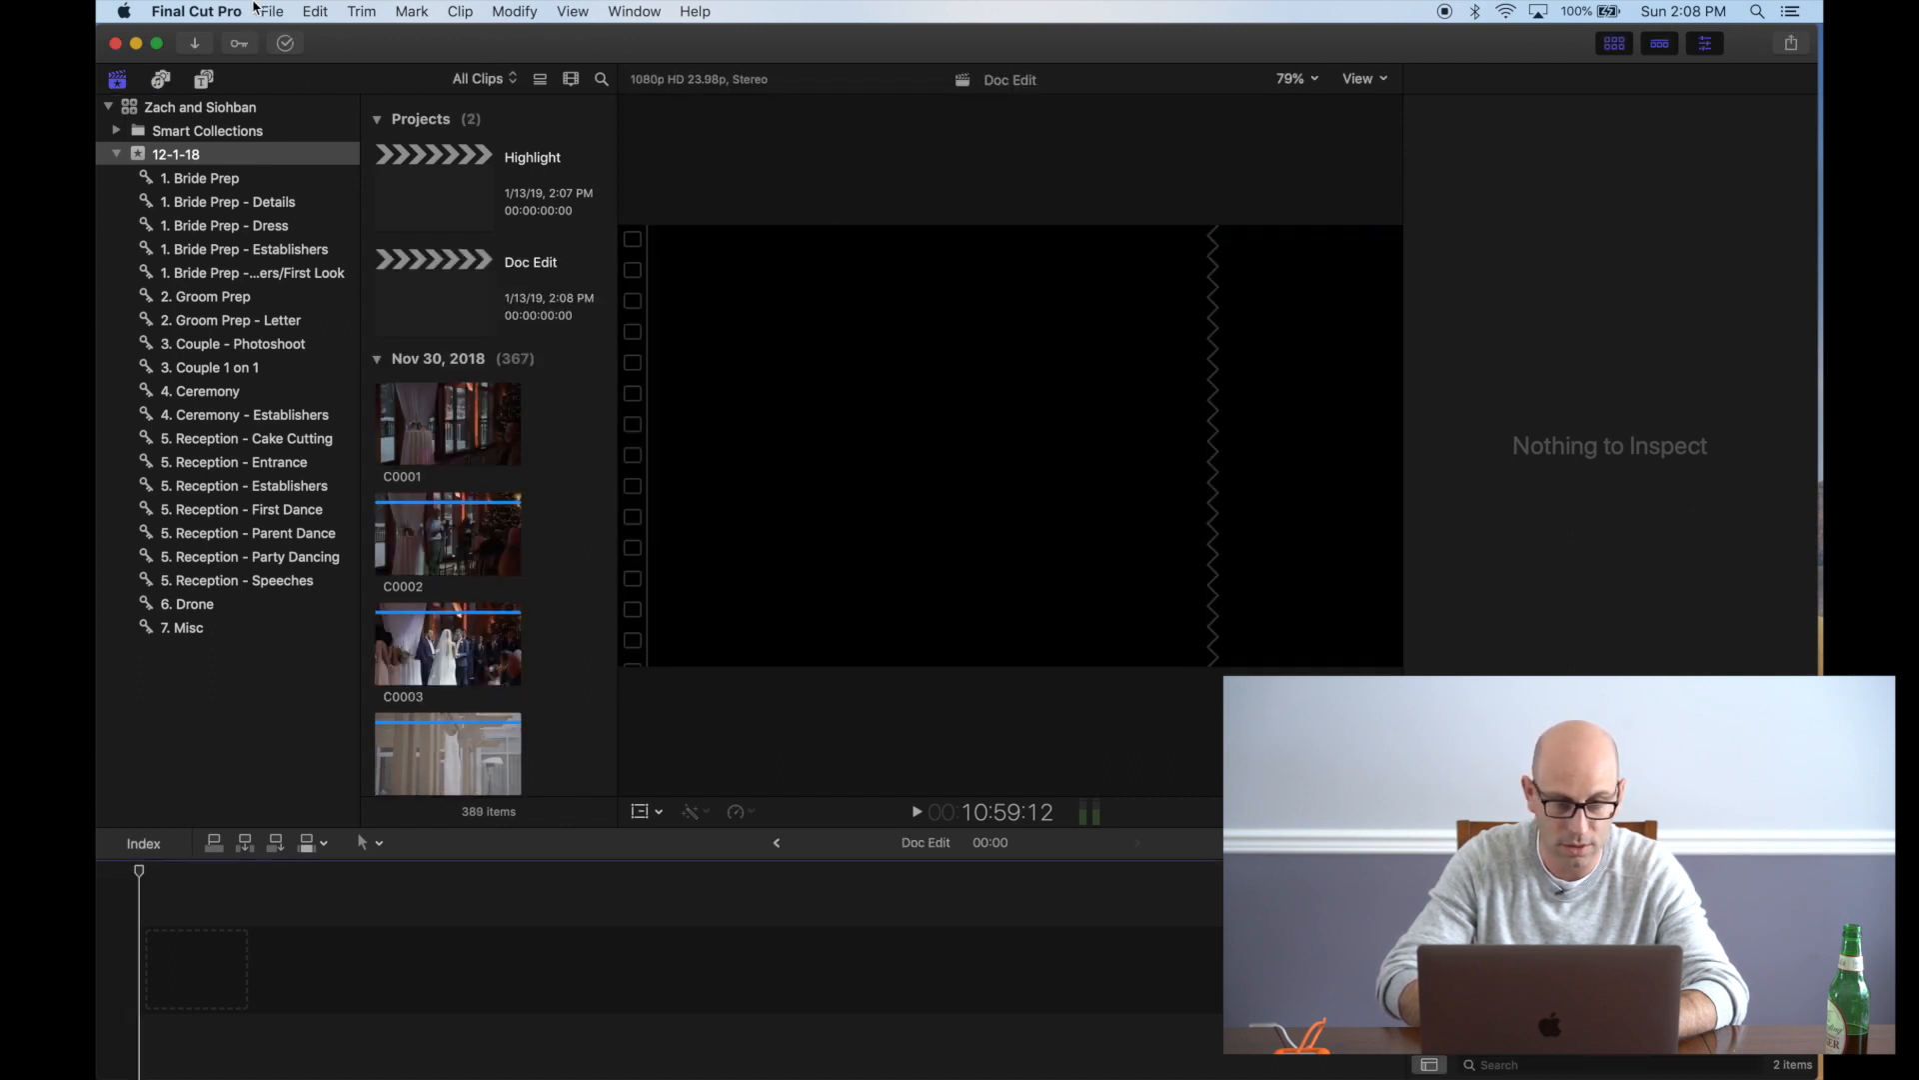
# Create a project named Ceremony in the 12-1-18 event with the video format set to 4K
pyautogui.click(271, 11)
pyautogui.moveTo(320, 37)
pyautogui.click(616, 46)
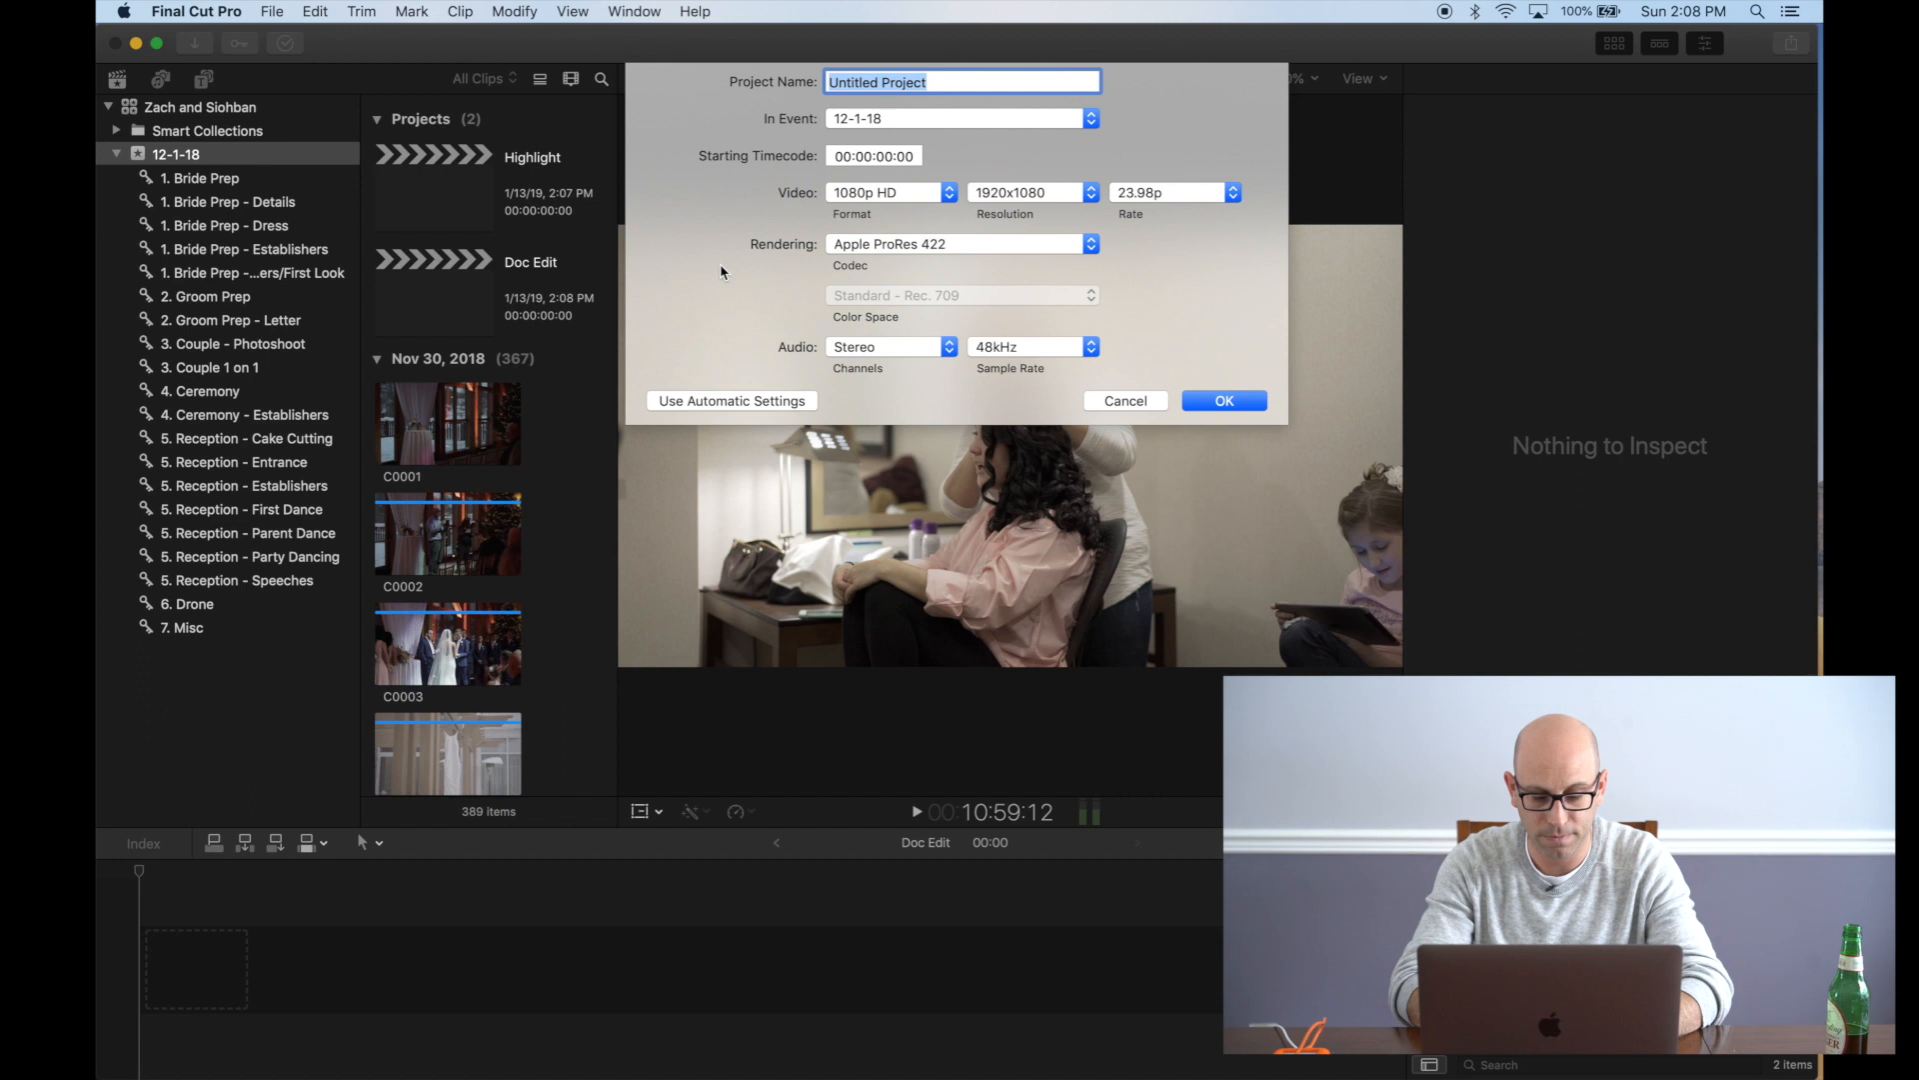
pyautogui.write('Ceremony')
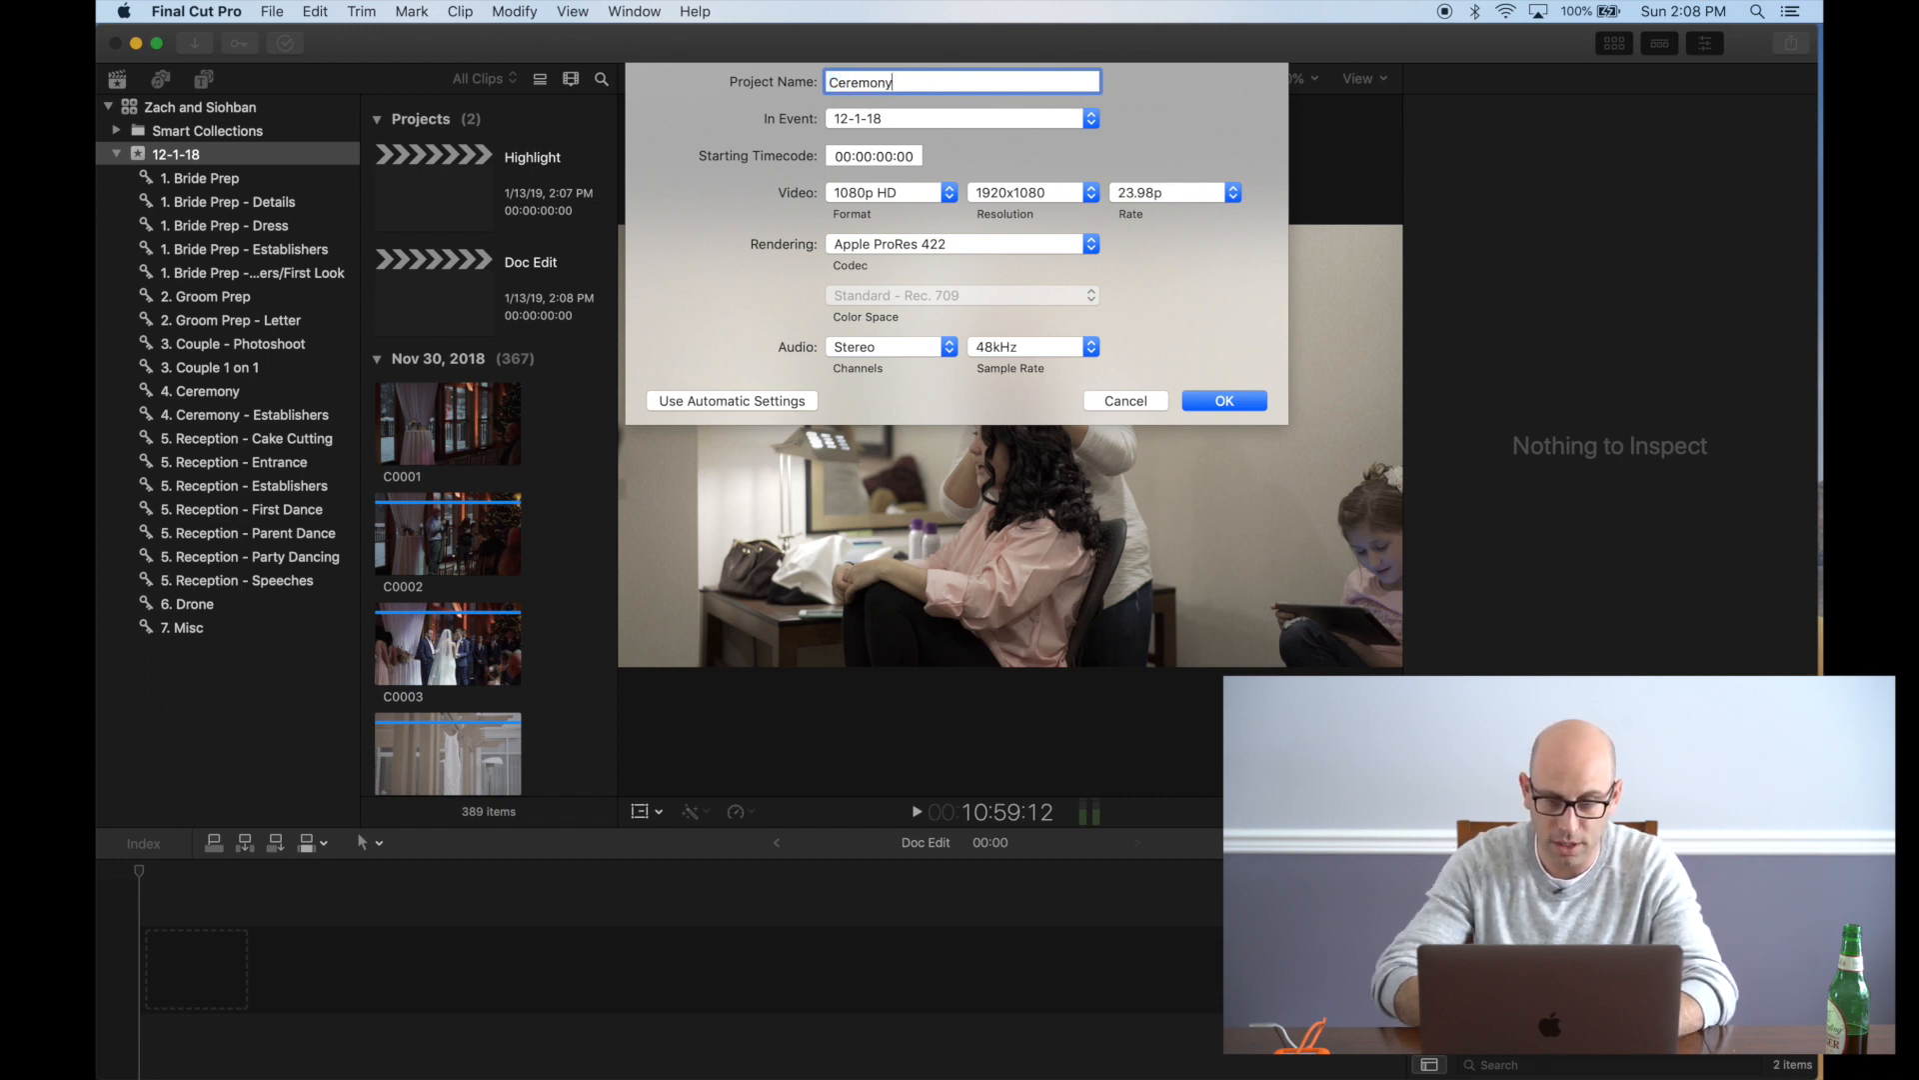
pyautogui.click(911, 199)
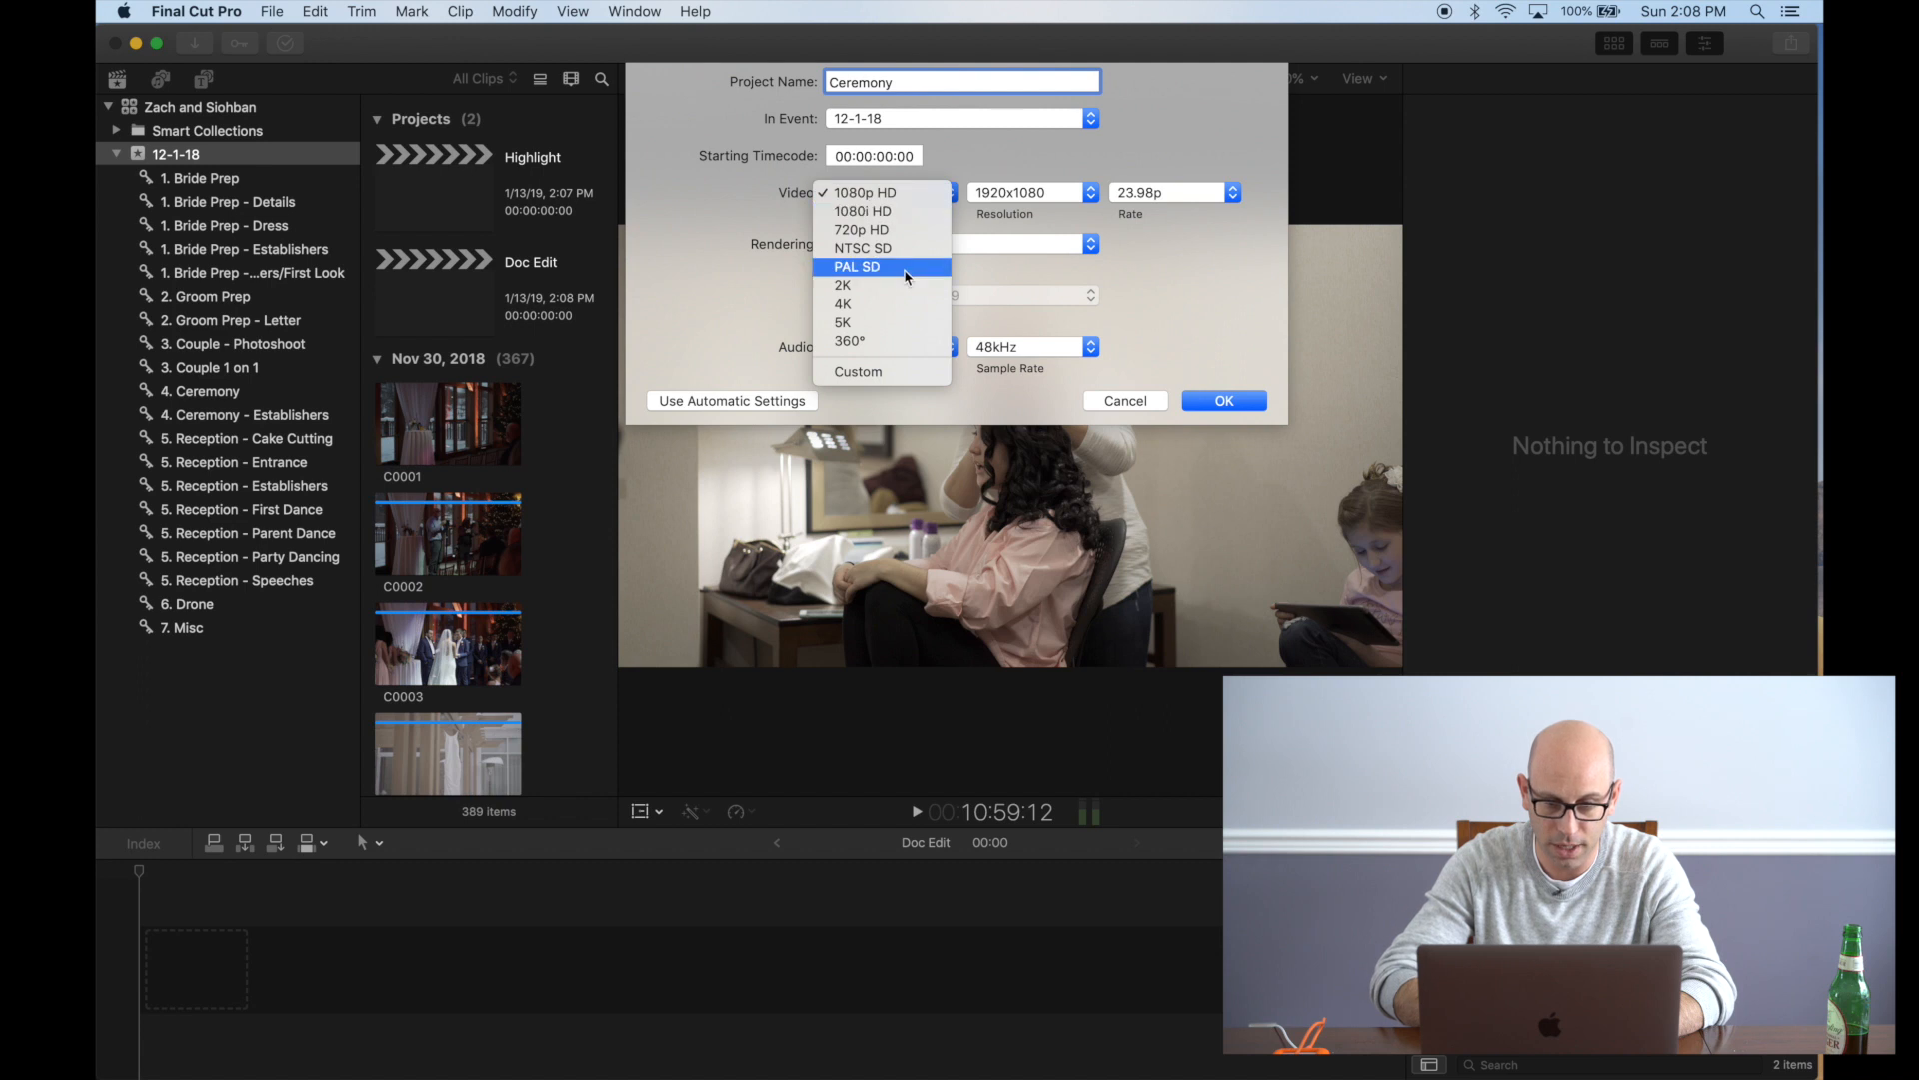
pyautogui.click(899, 305)
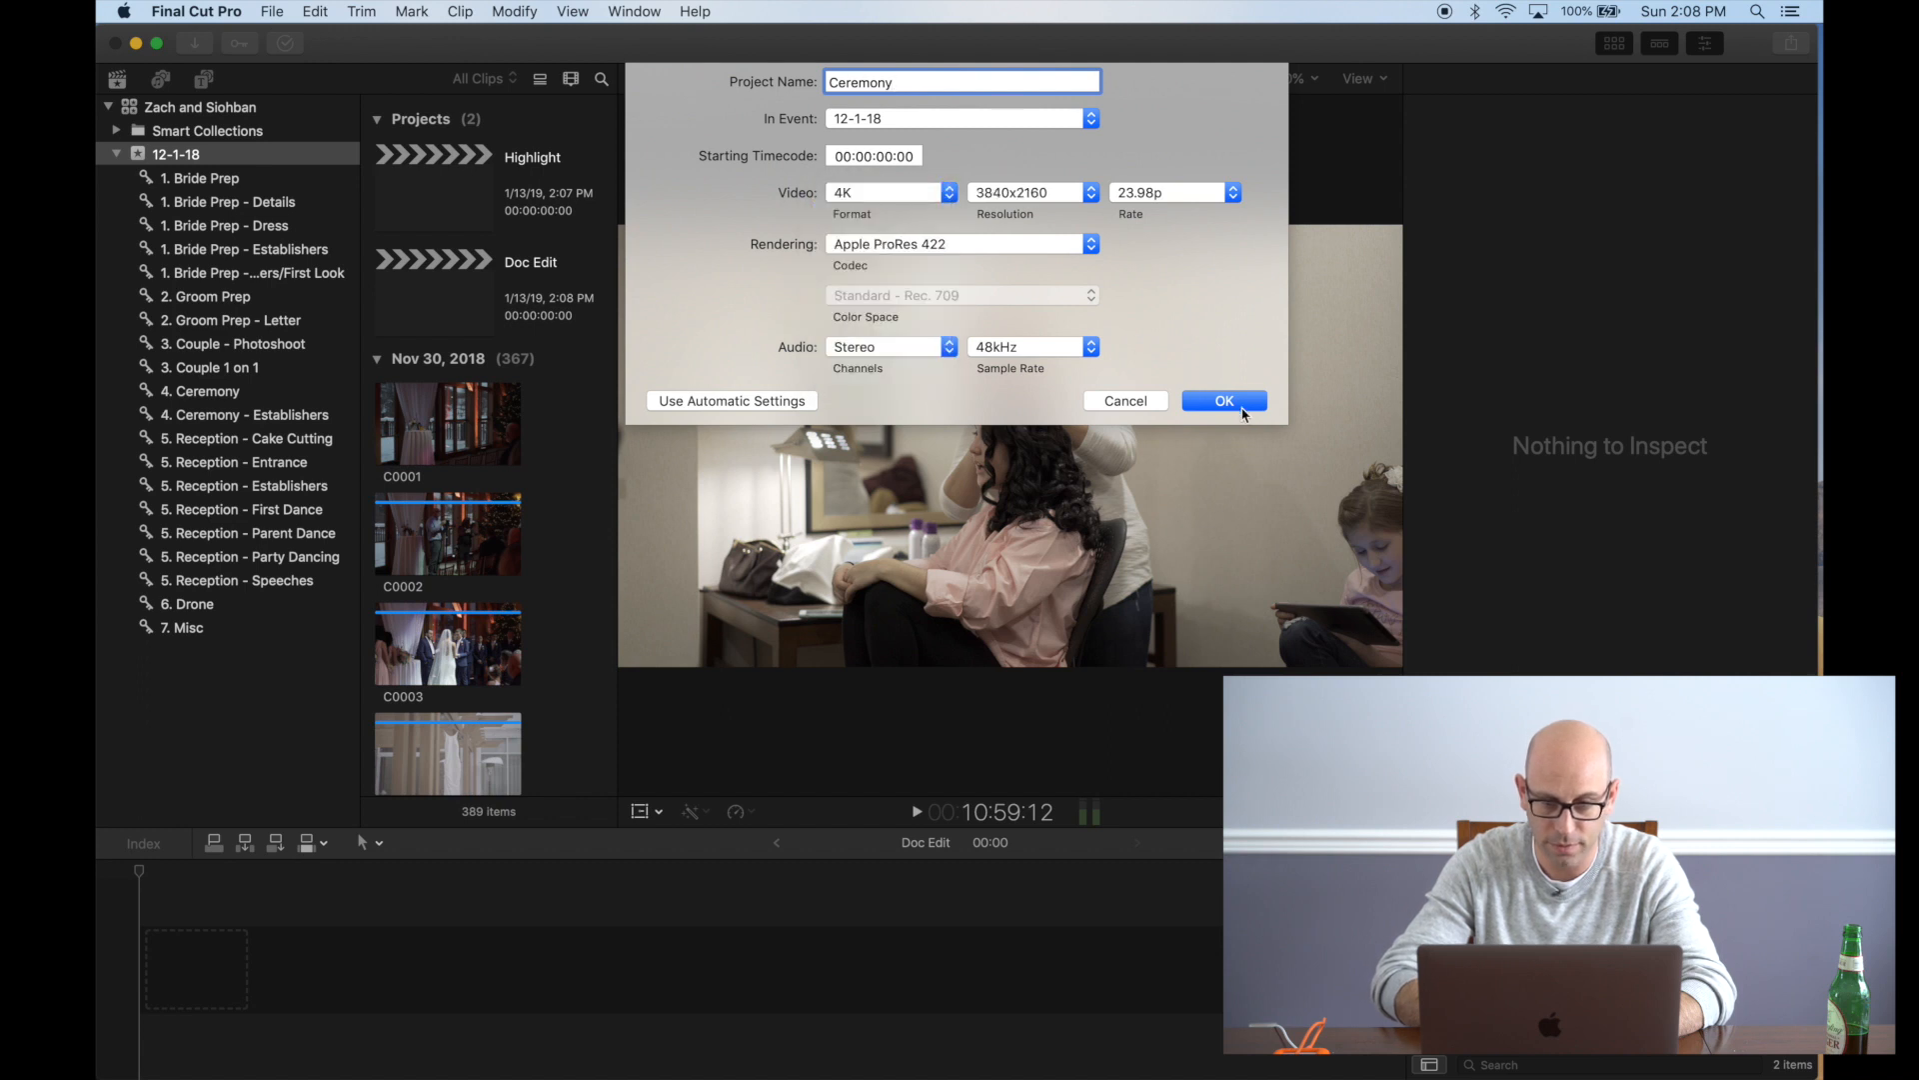
pyautogui.click(1243, 409)
# Create a project named Bride Letter in the 12-1-18 event, keeping the proposed video and audio settings
pyautogui.click(272, 11)
pyautogui.moveTo(299, 48)
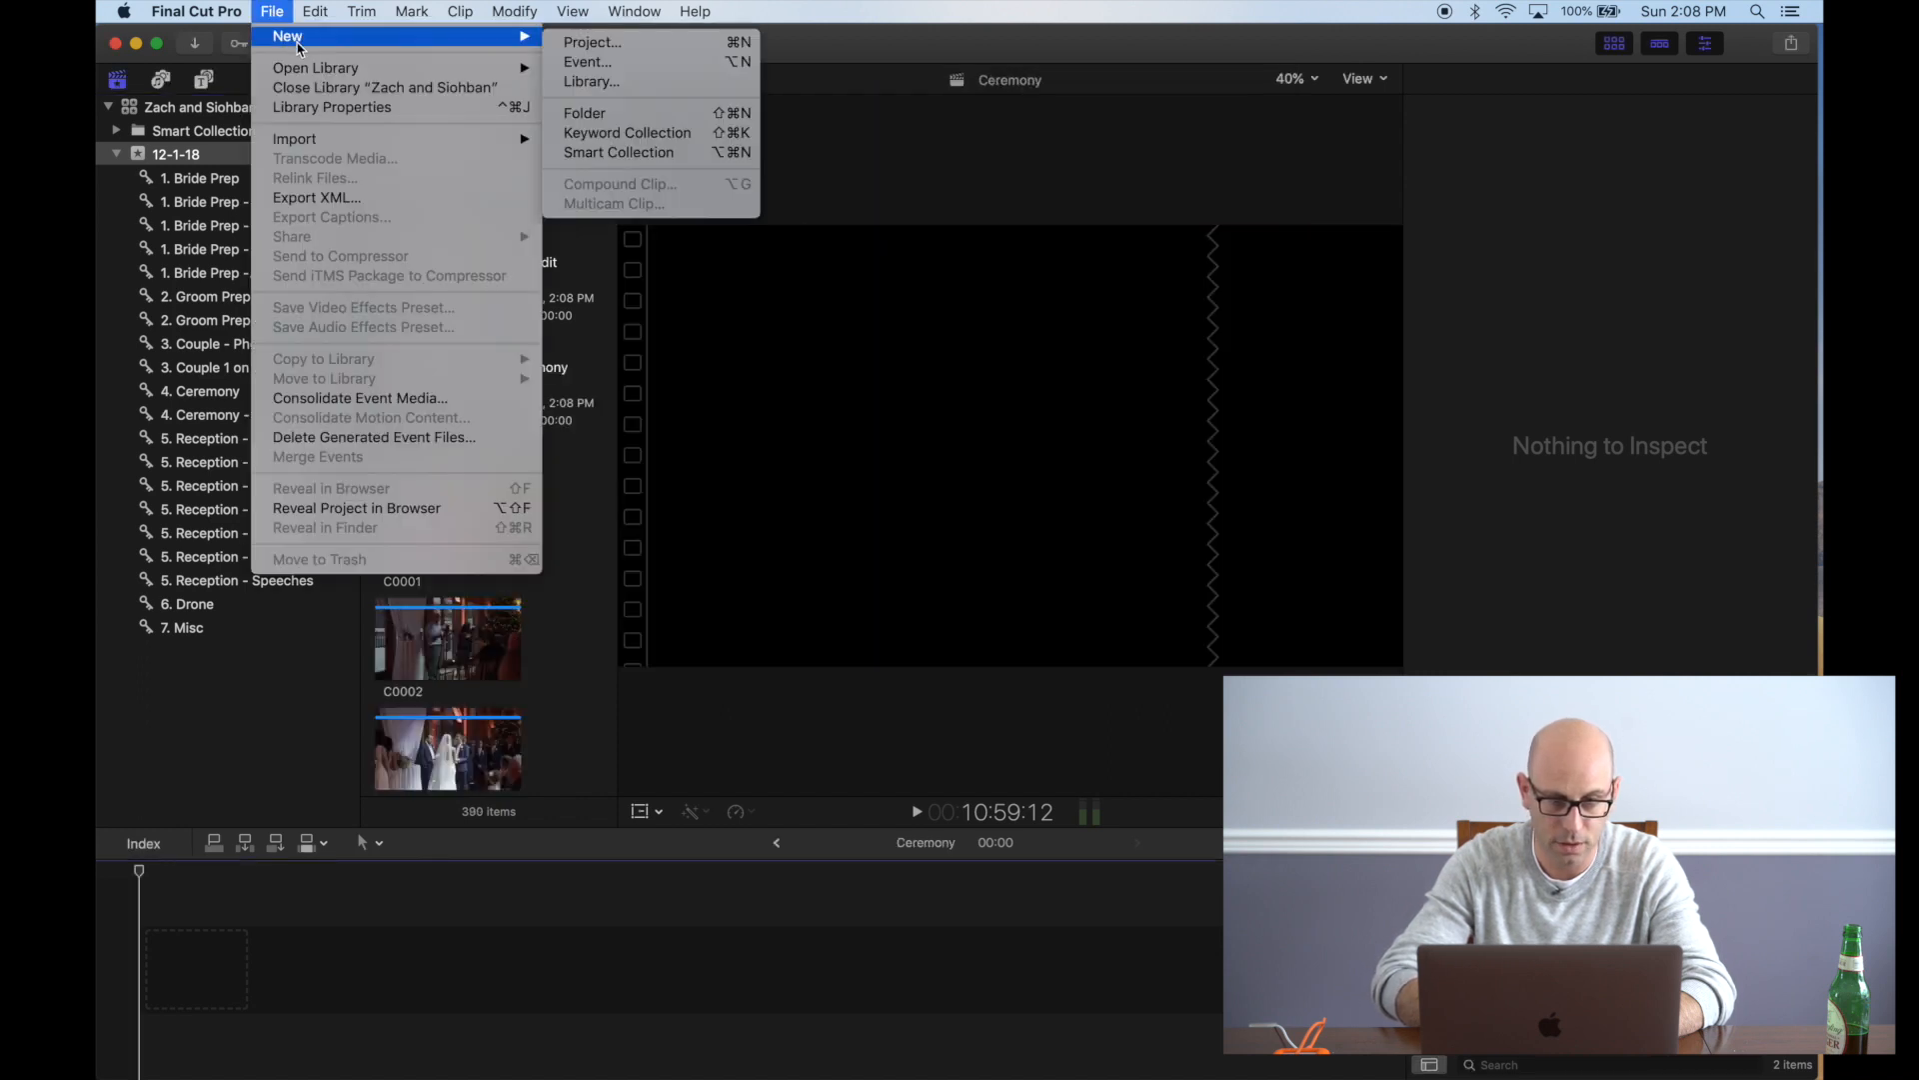
pyautogui.click(590, 42)
pyautogui.write('B')
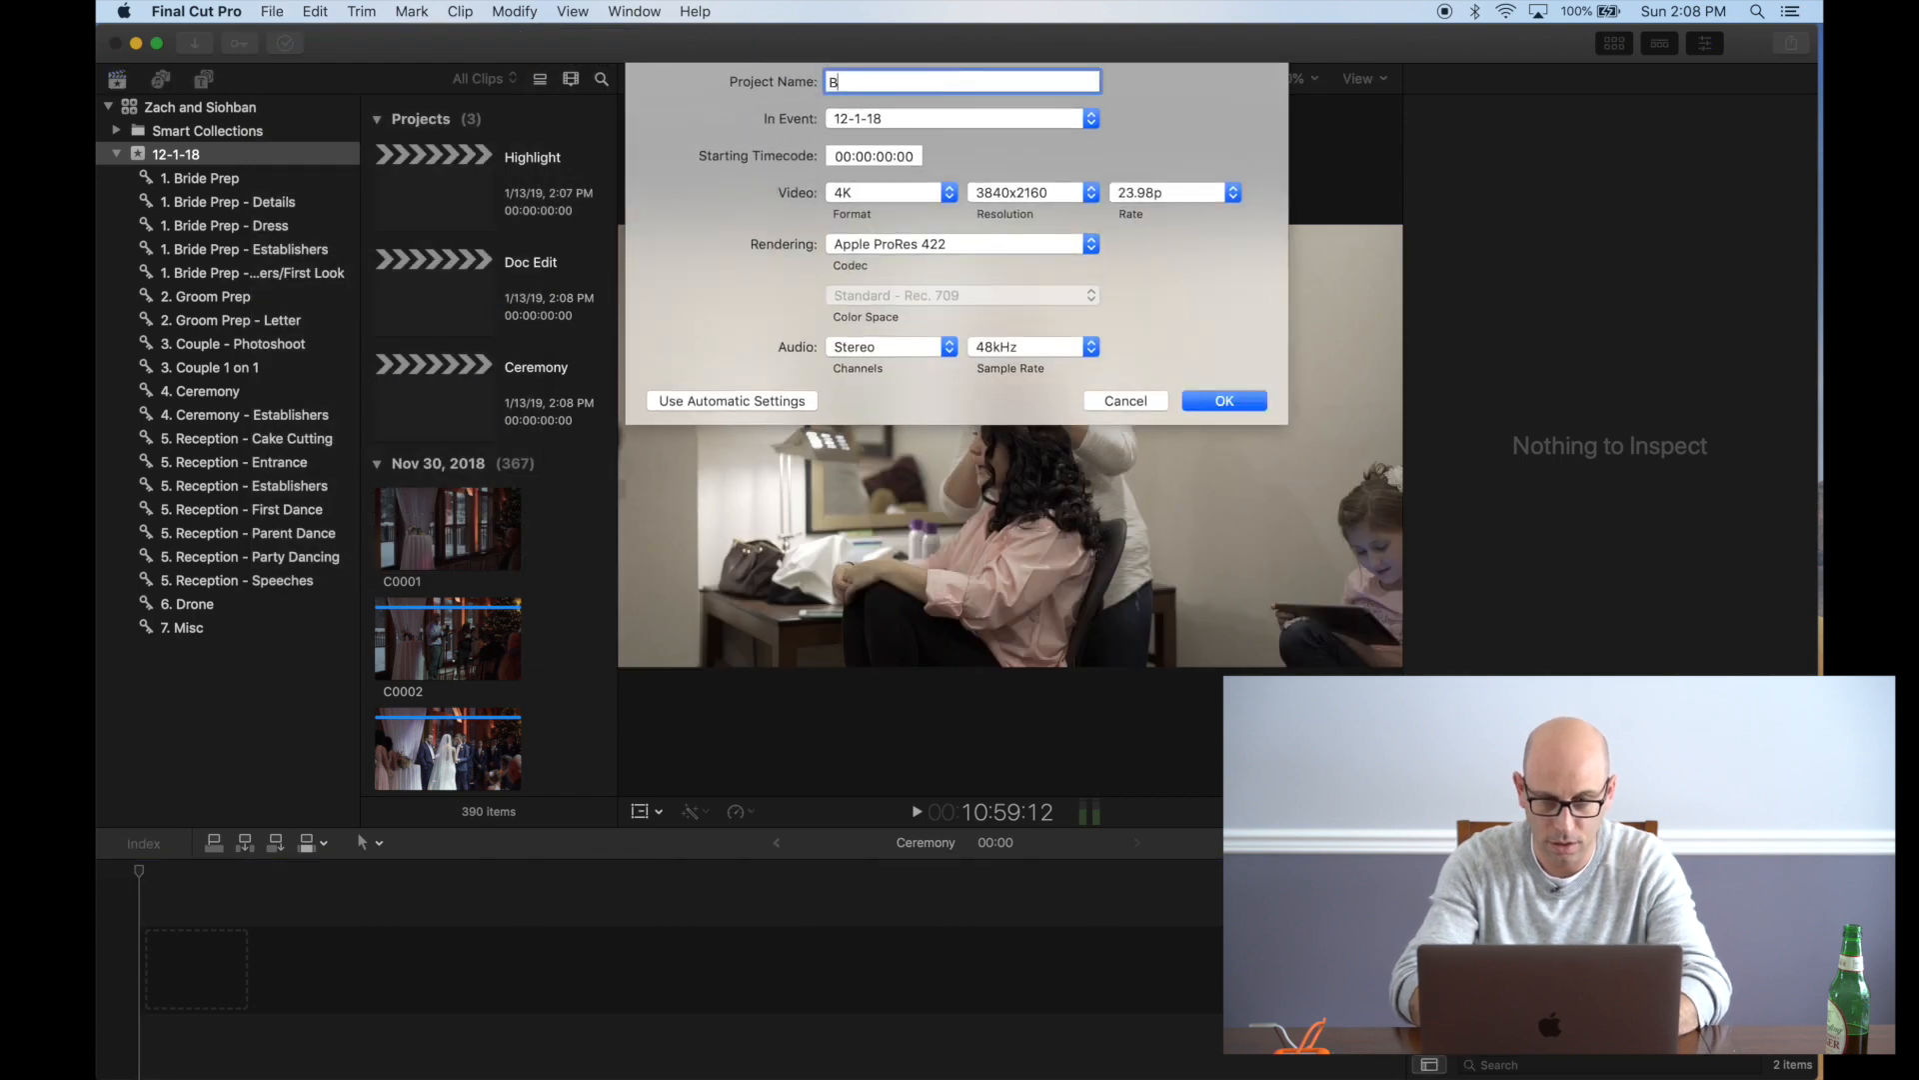
pyautogui.write('ride Letter')
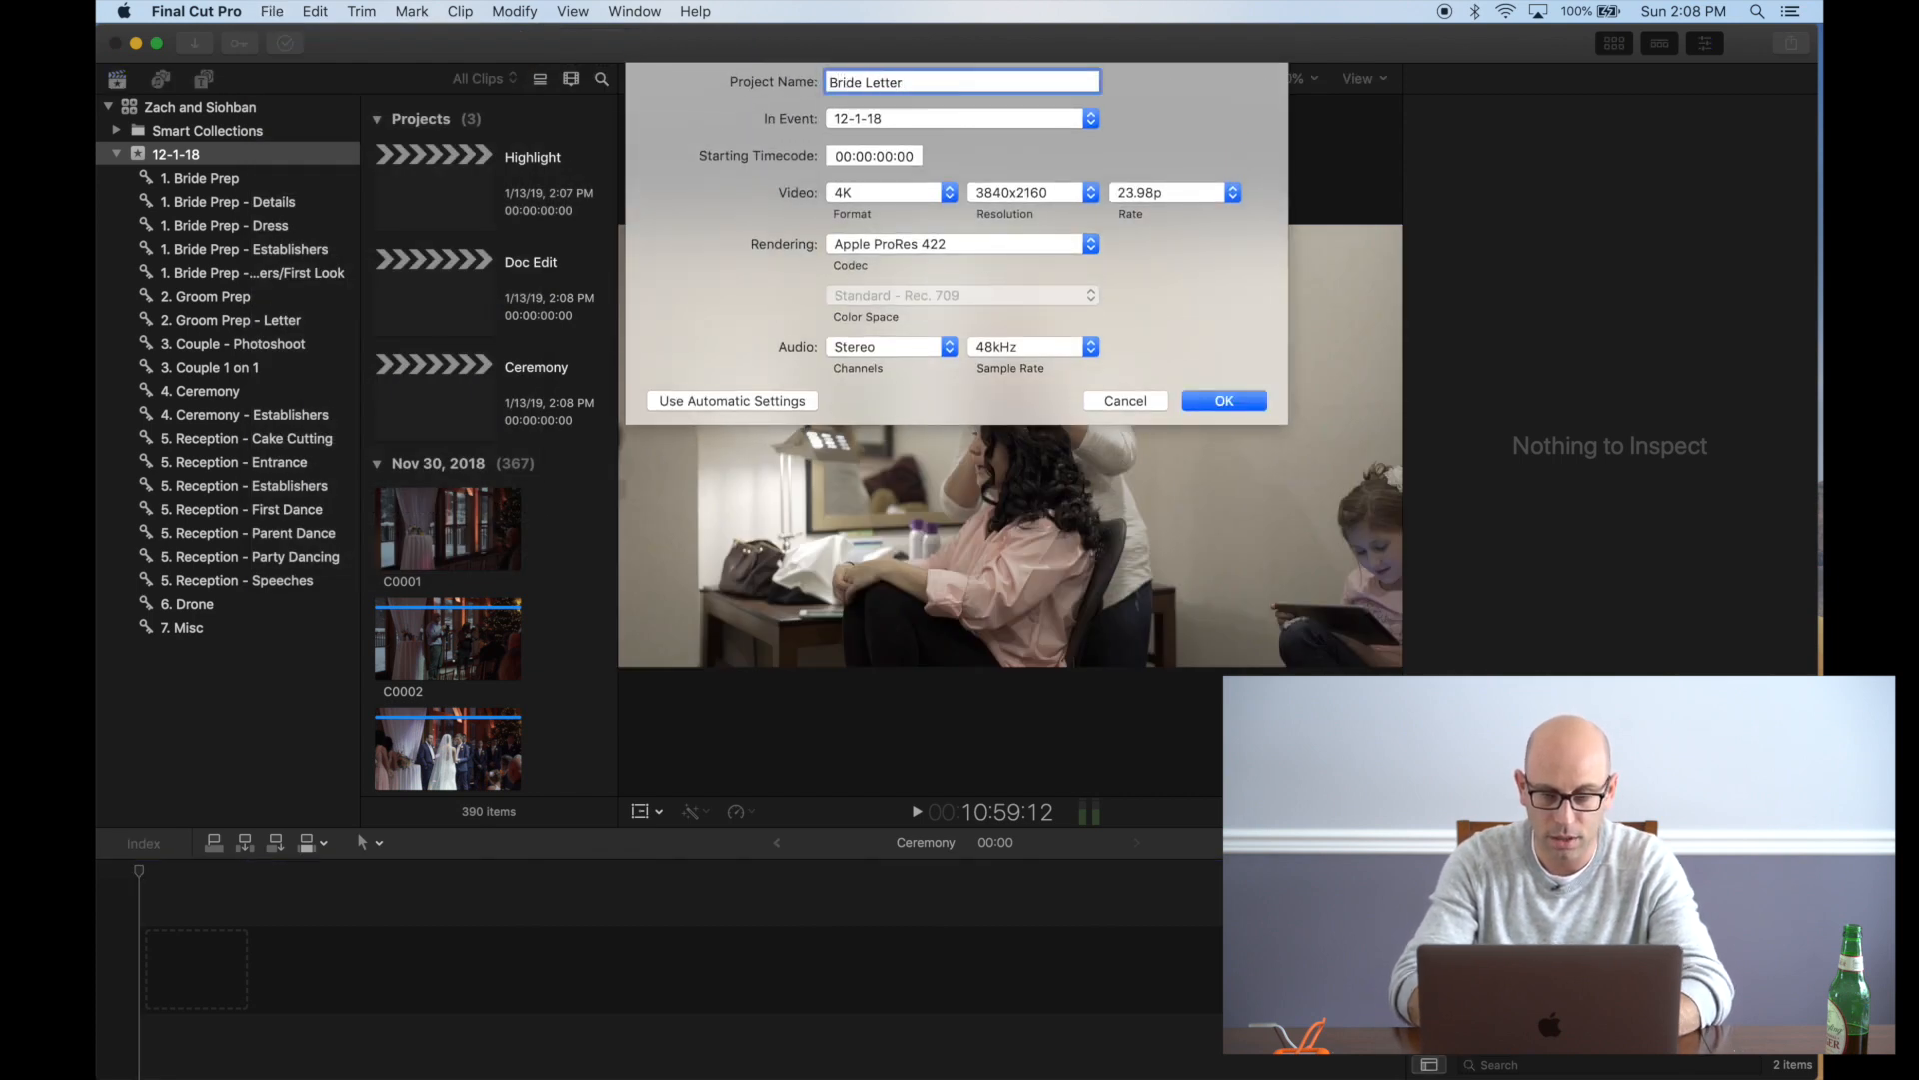
pyautogui.click(1219, 399)
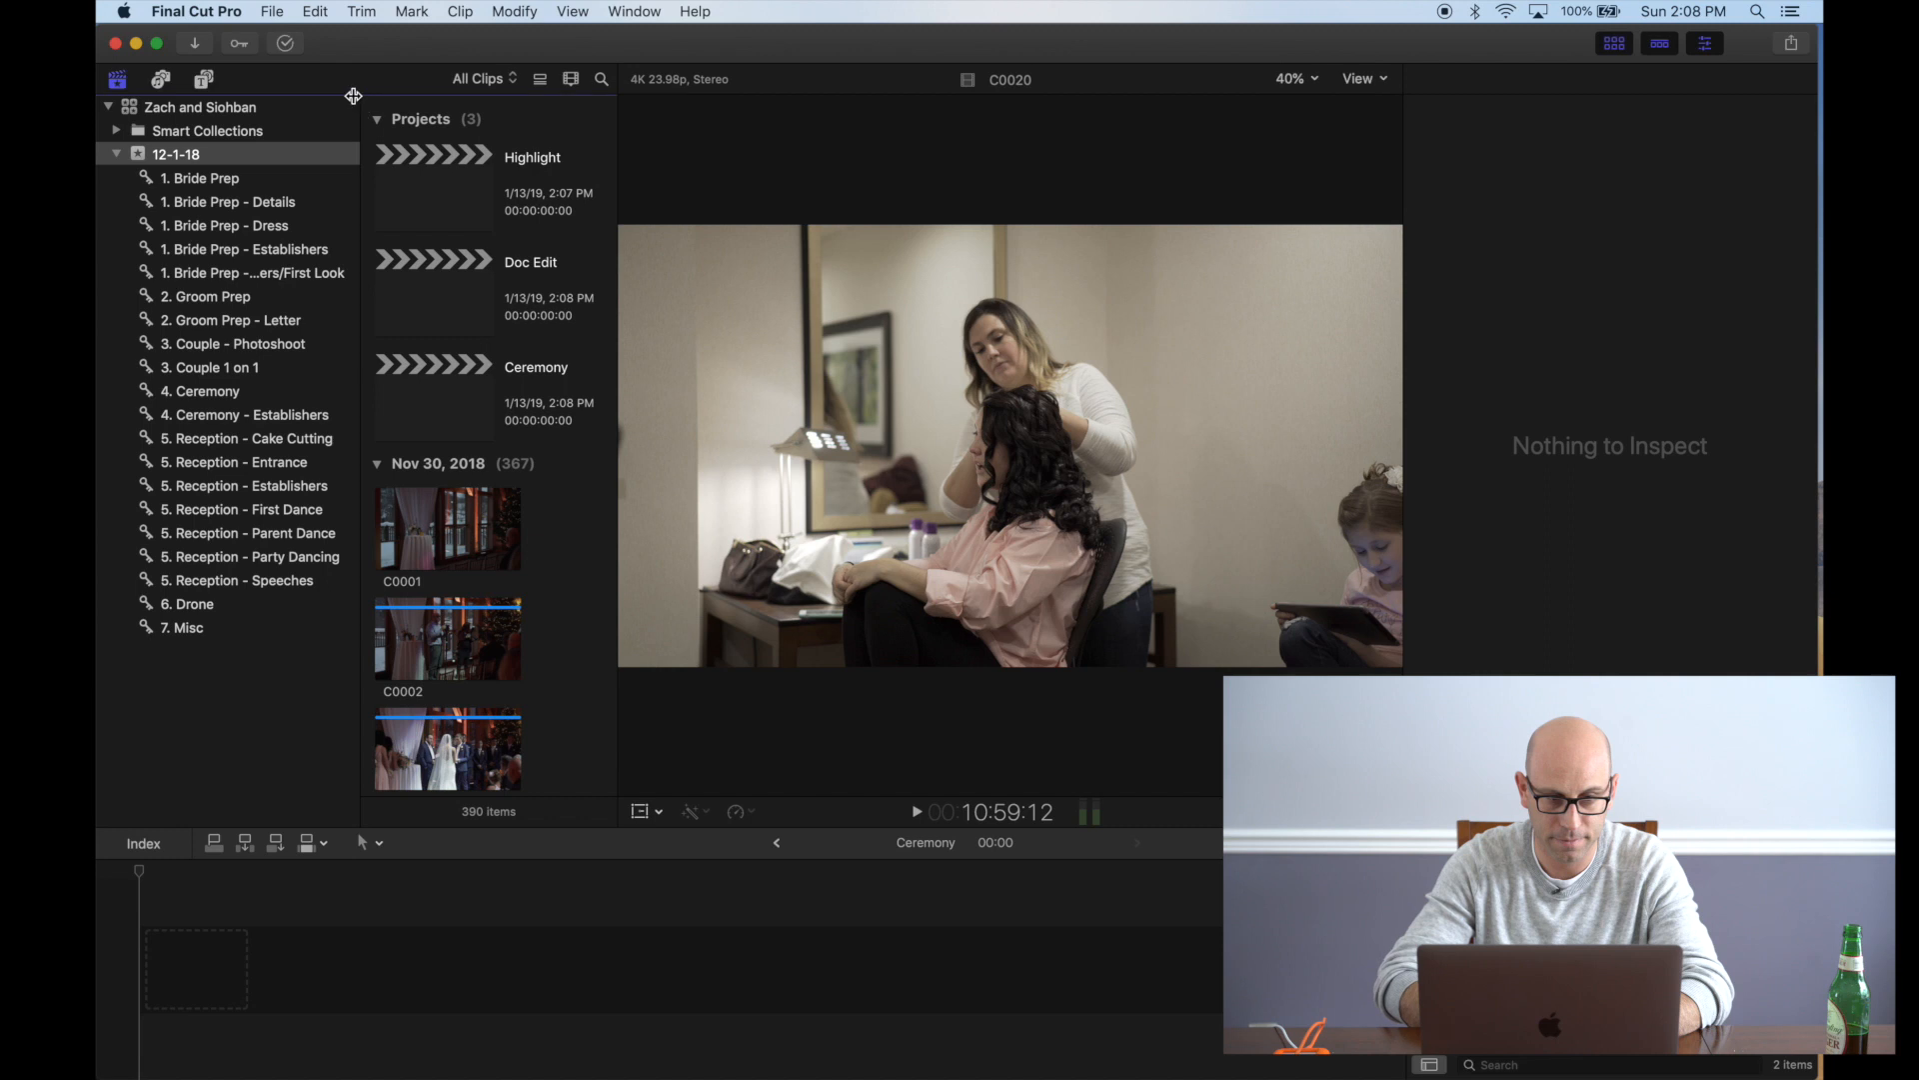
# Create a project named Groom Letter in the 12-1-18 event, keeping the proposed 4K, 23.98p video settings
pyautogui.click(272, 11)
pyautogui.moveTo(308, 40)
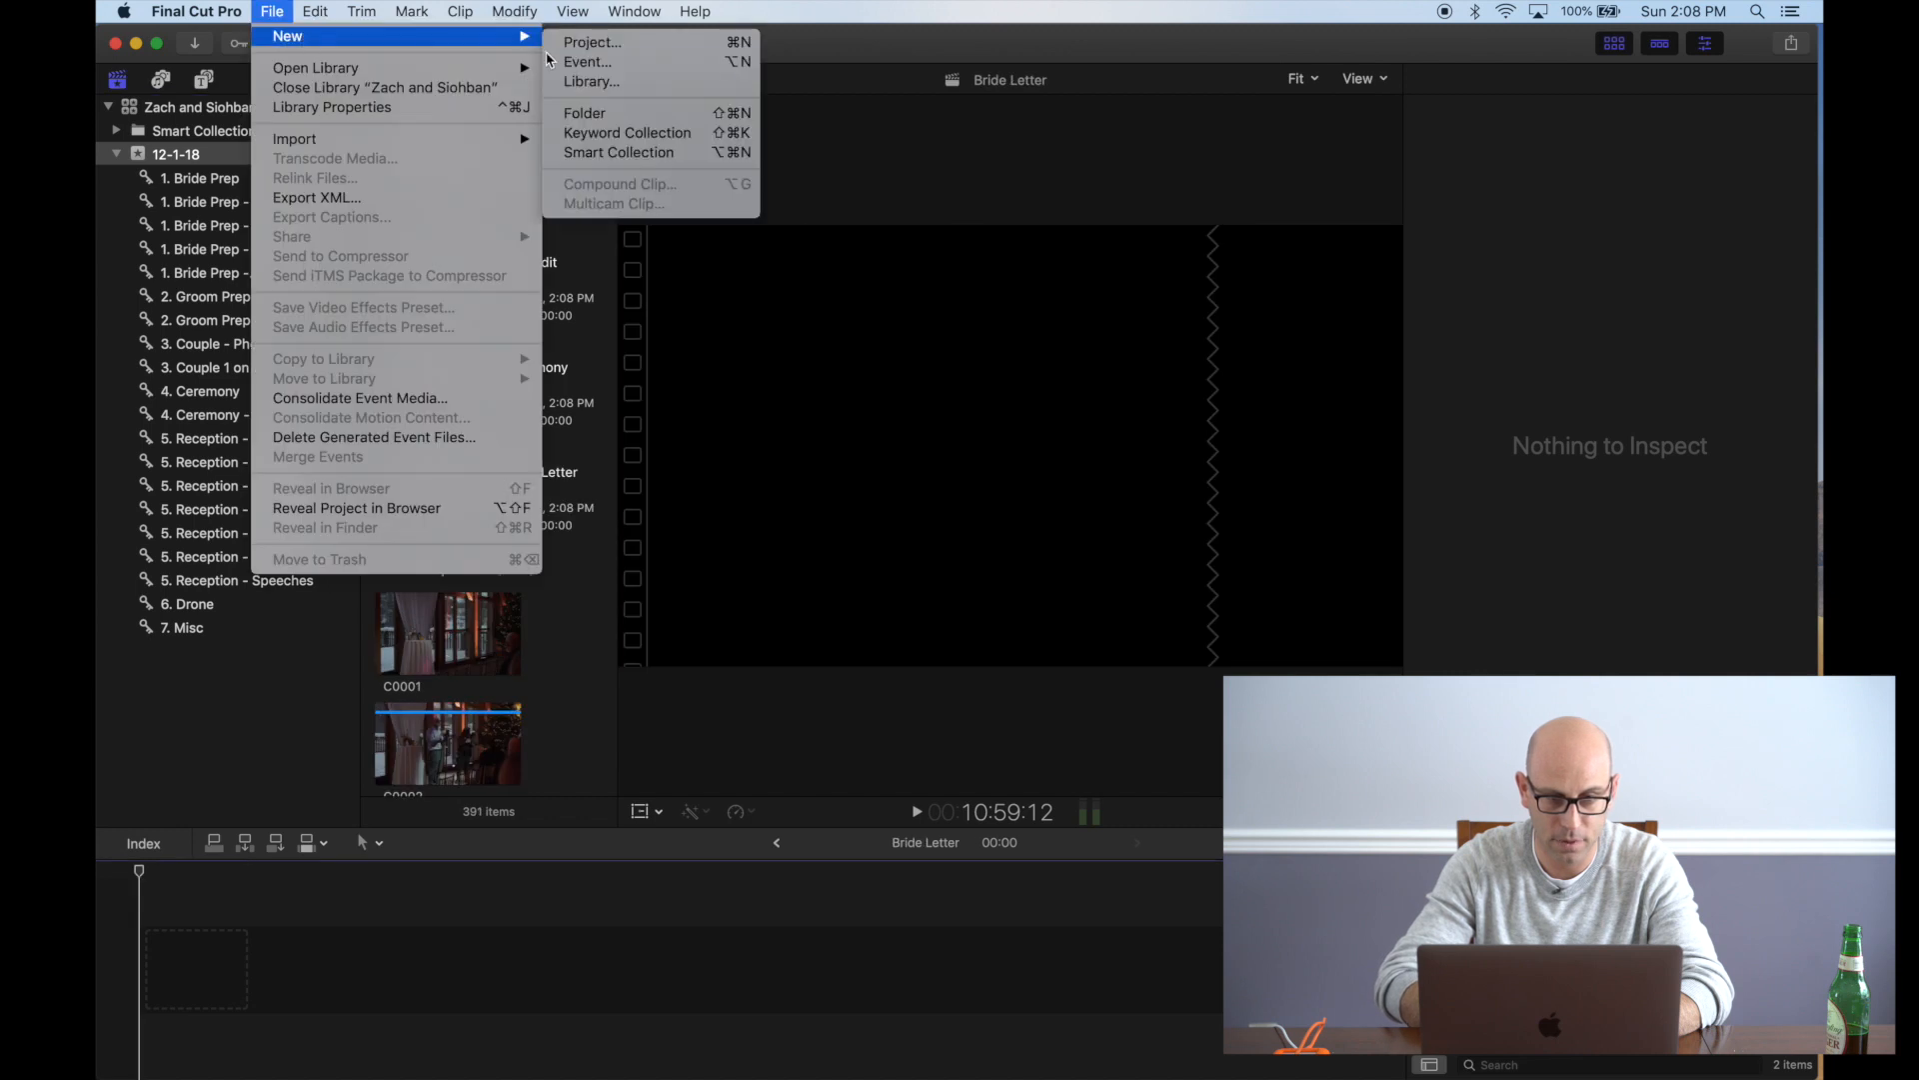
pyautogui.click(627, 57)
pyautogui.write('Groom Letter')
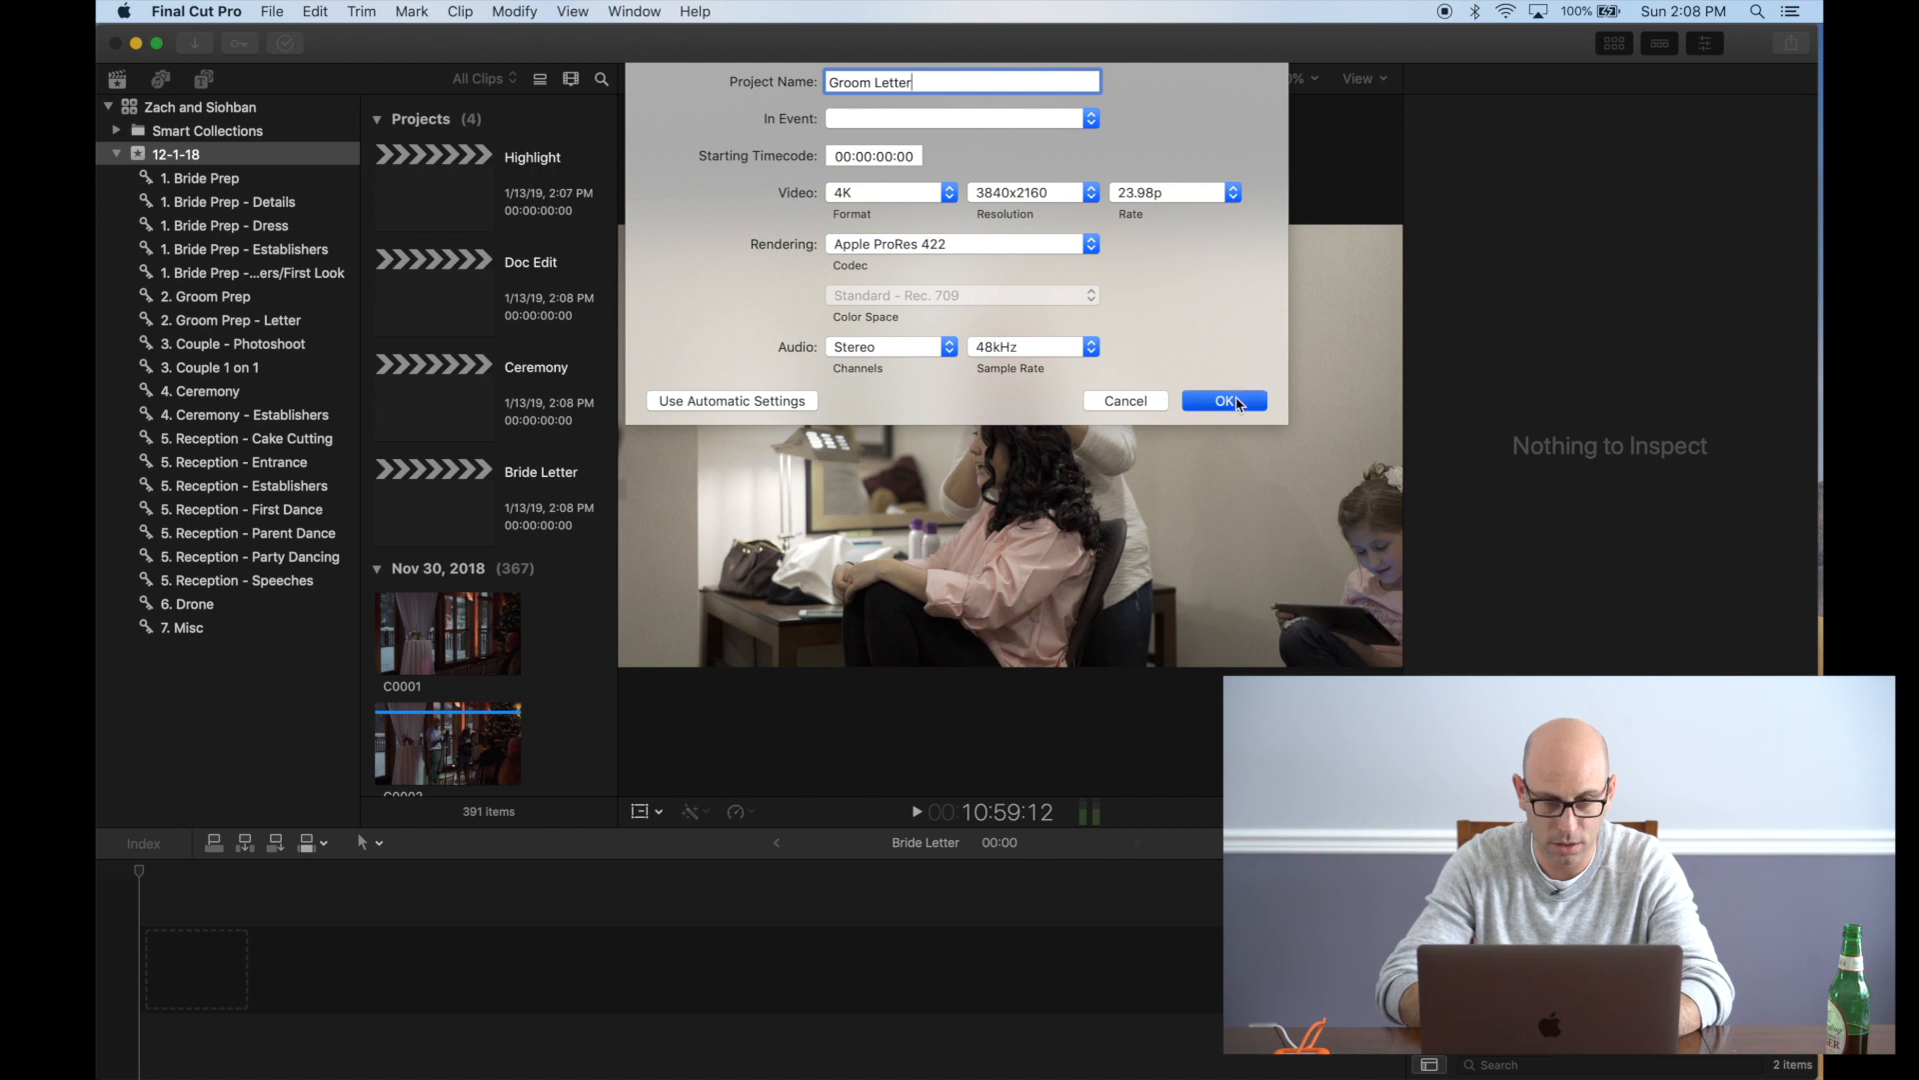
pyautogui.click(1235, 401)
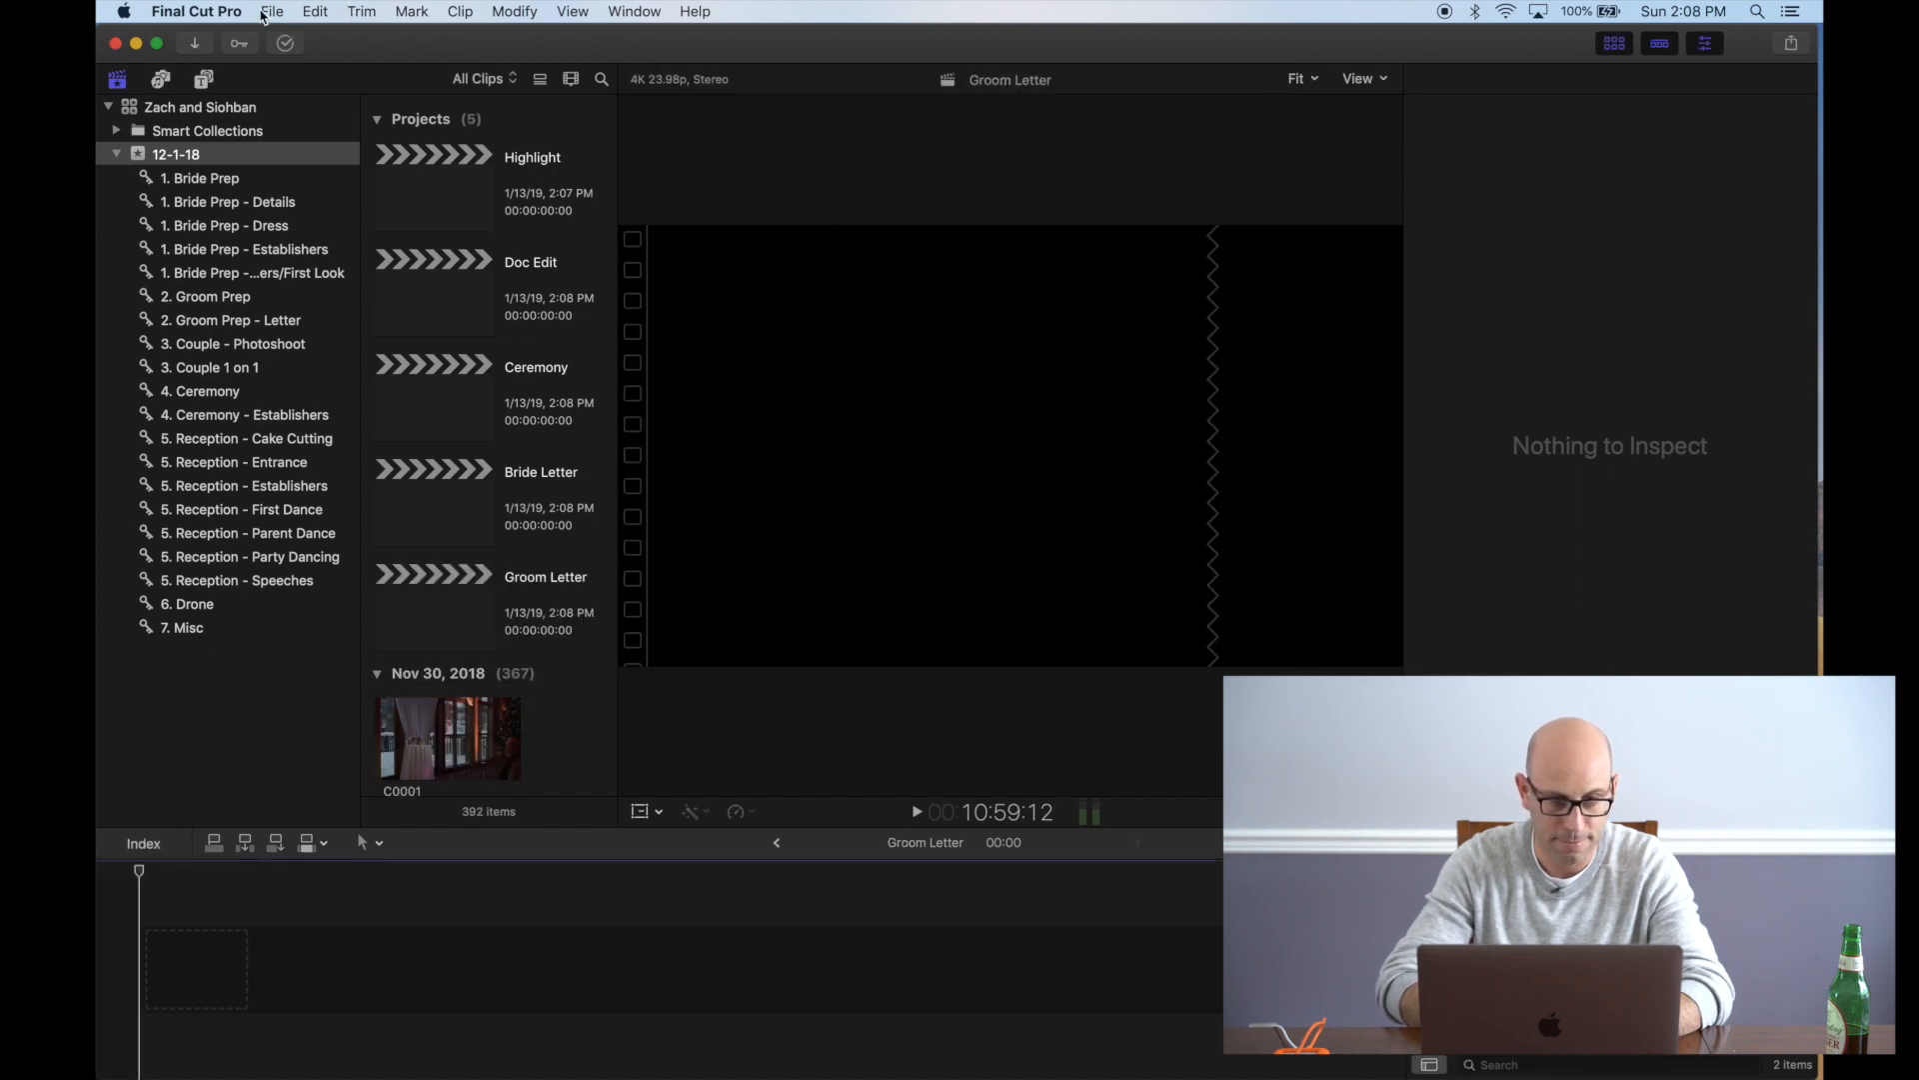
# Create a project named First Look in the 12-1-18 event, keeping the proposed video and audio settings
pyautogui.click(264, 17)
pyautogui.moveTo(298, 38)
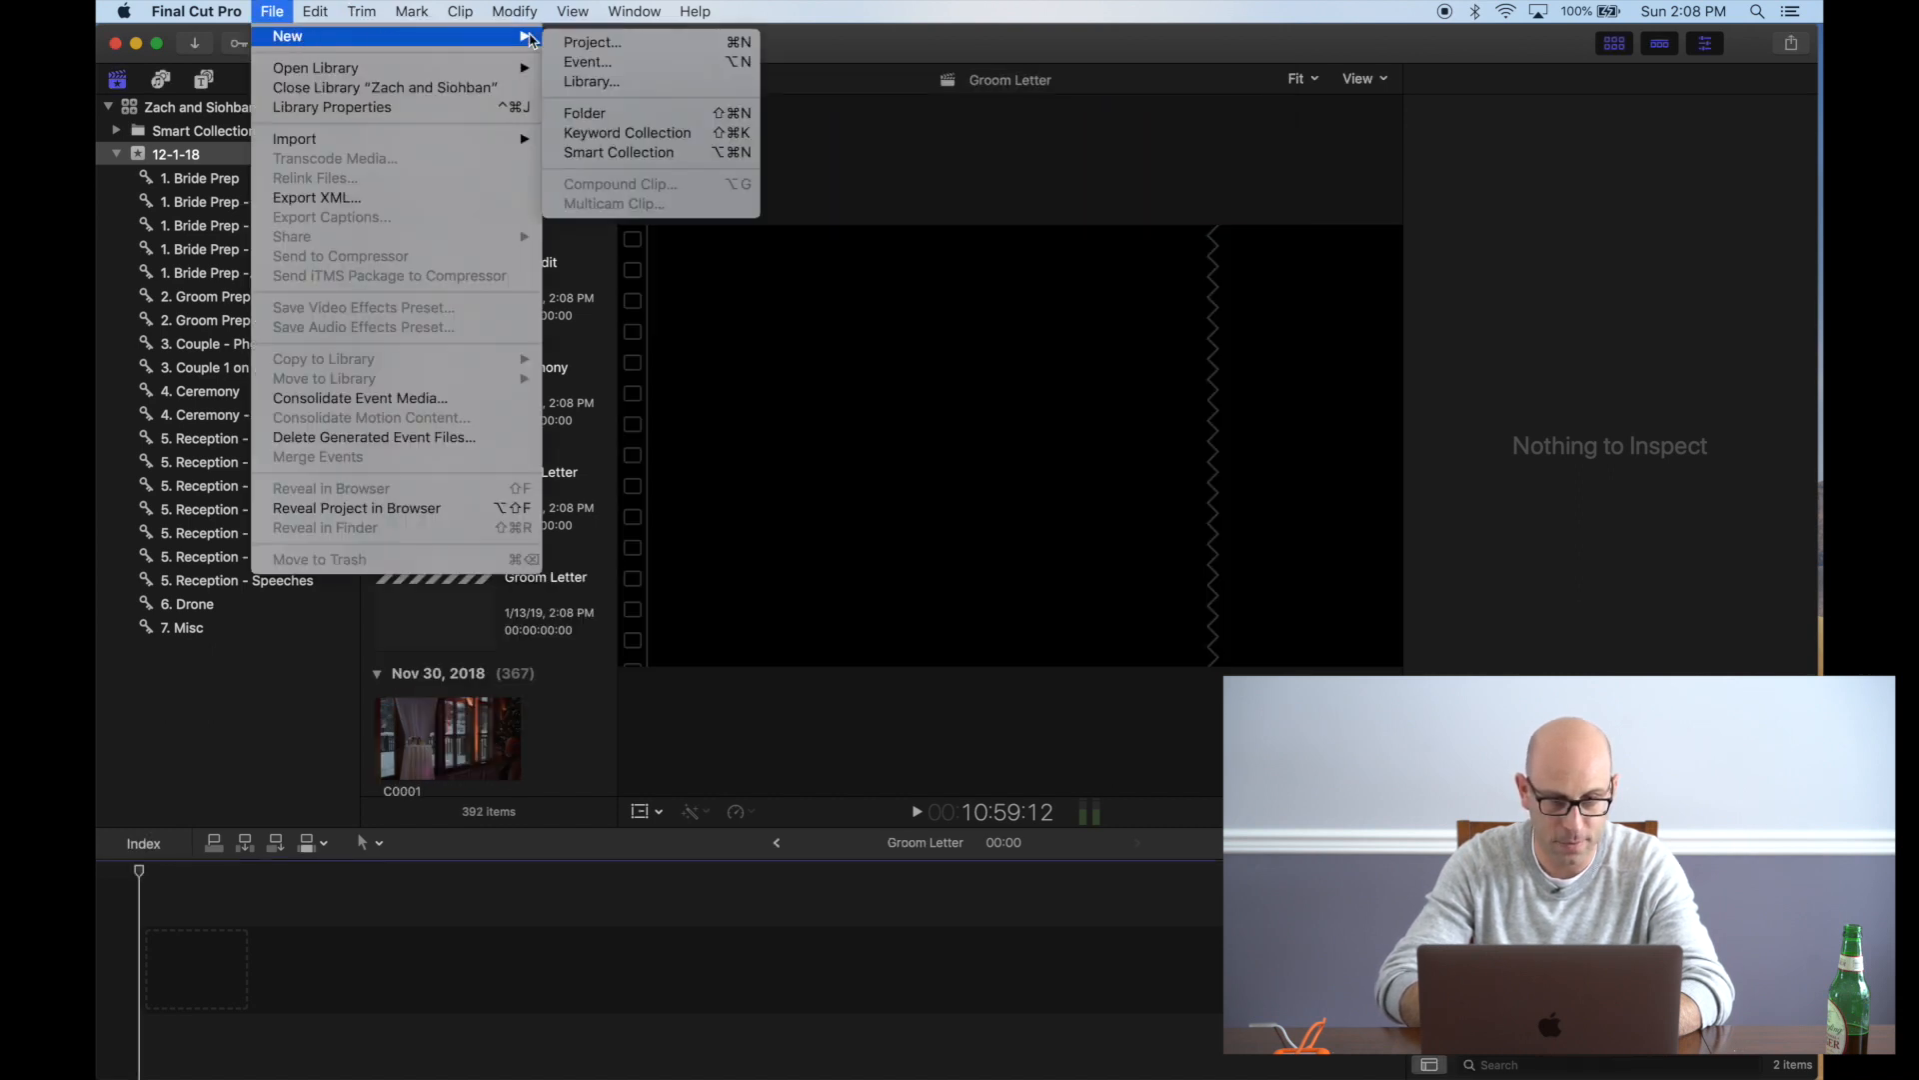
pyautogui.click(659, 50)
pyautogui.write('F')
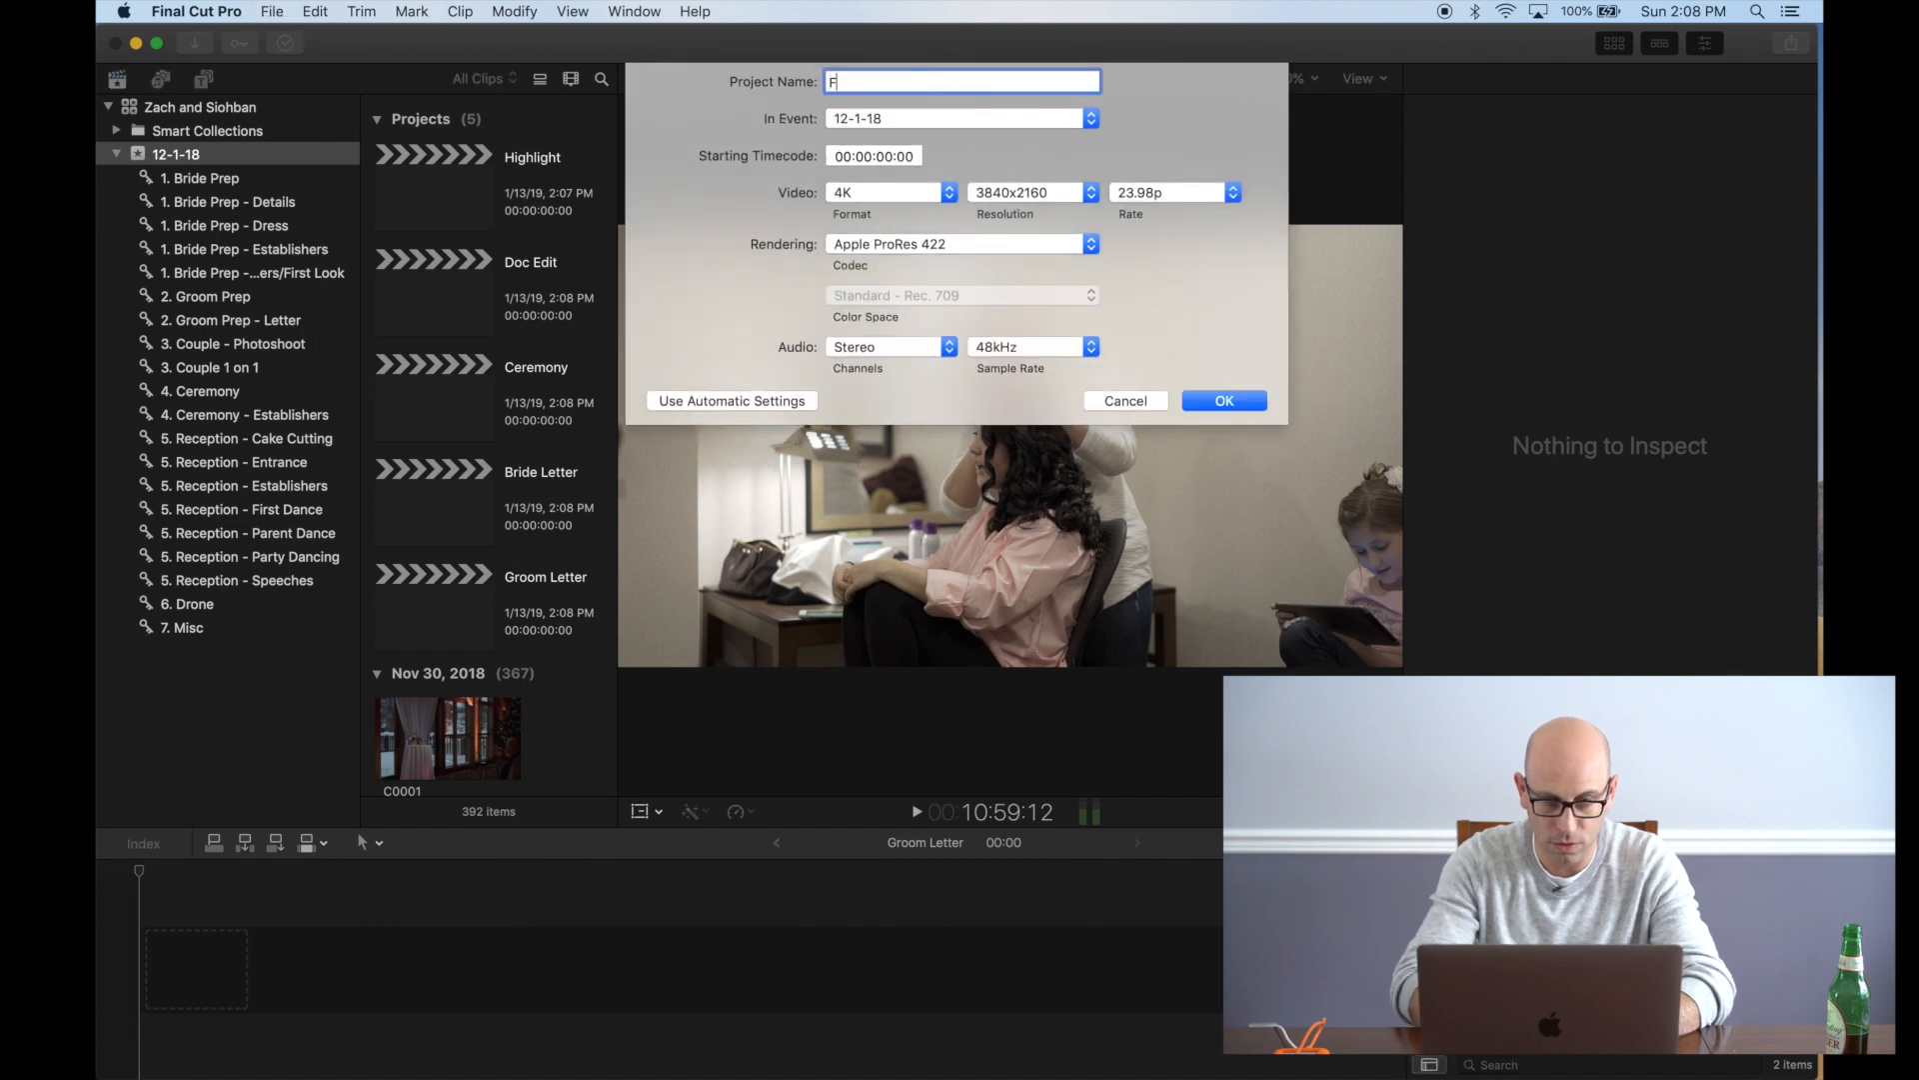
pyautogui.write('irst Look')
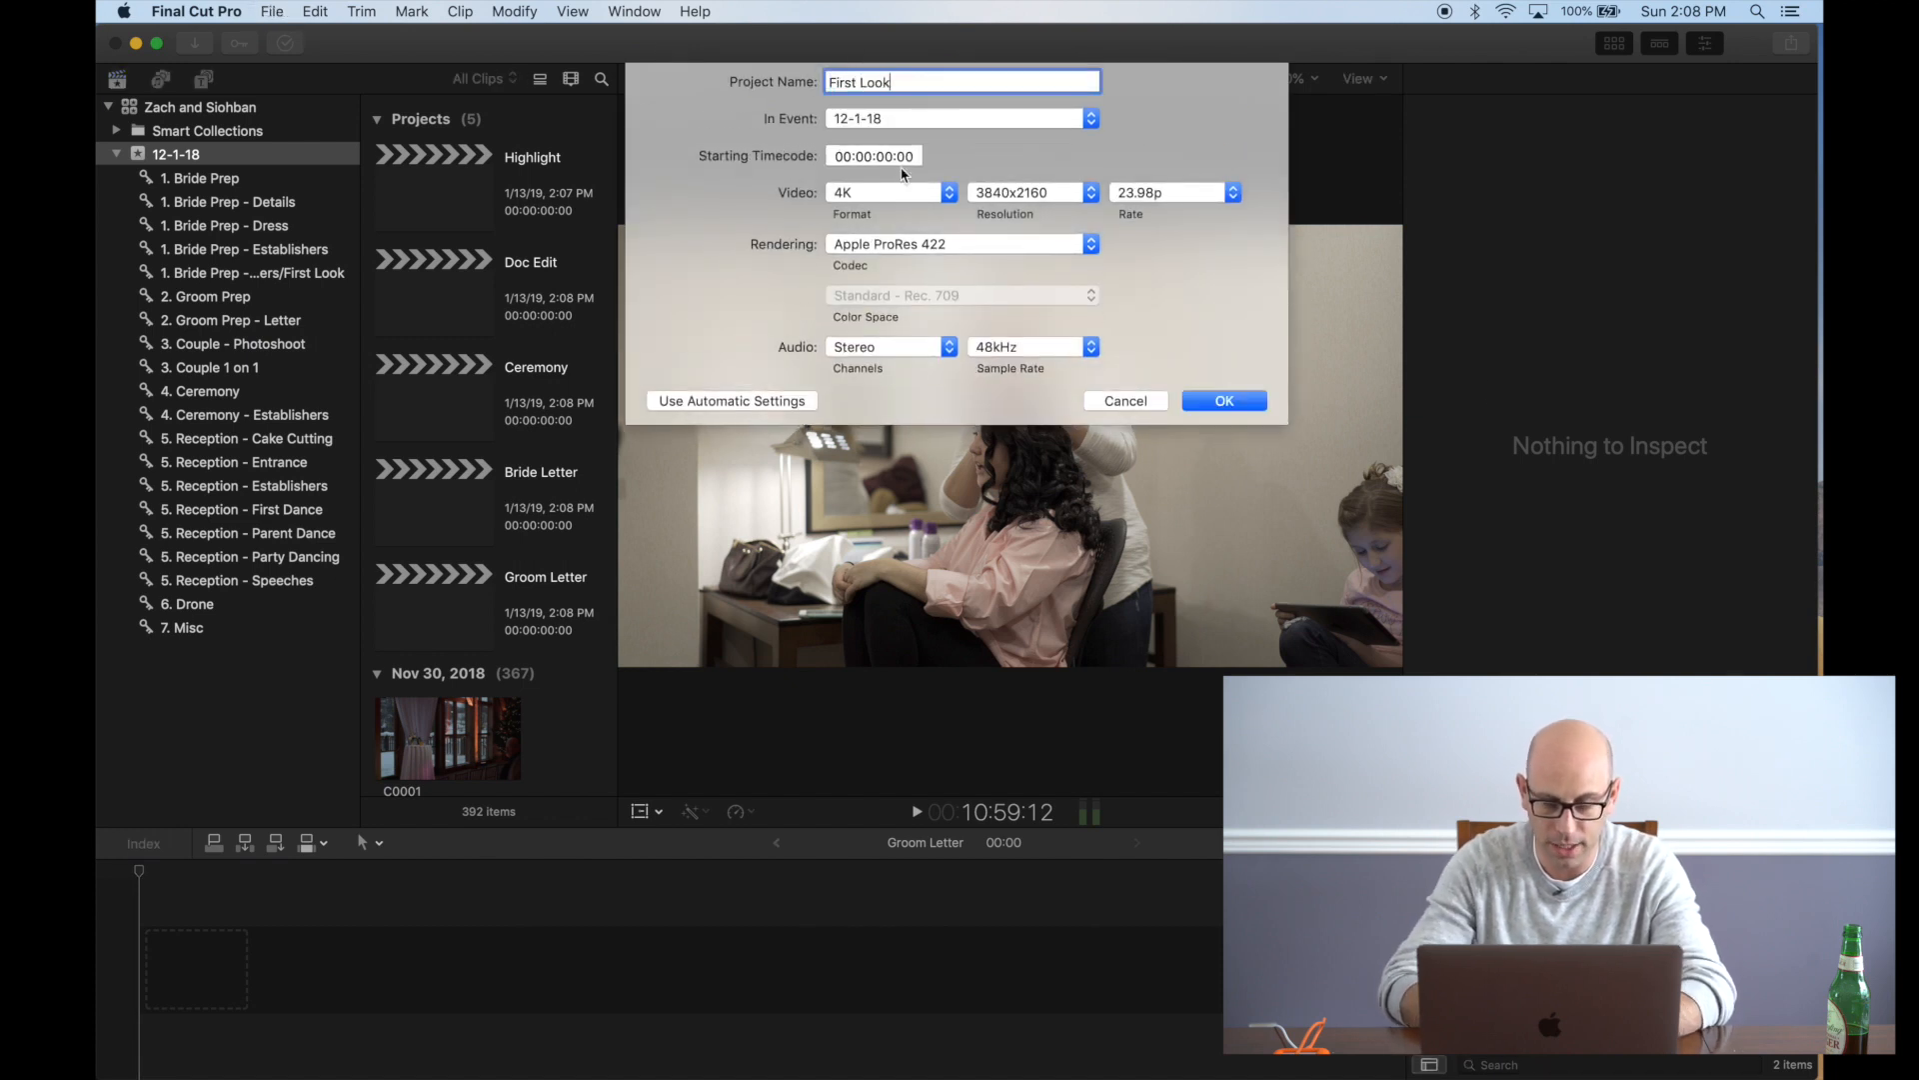
pyautogui.click(1246, 411)
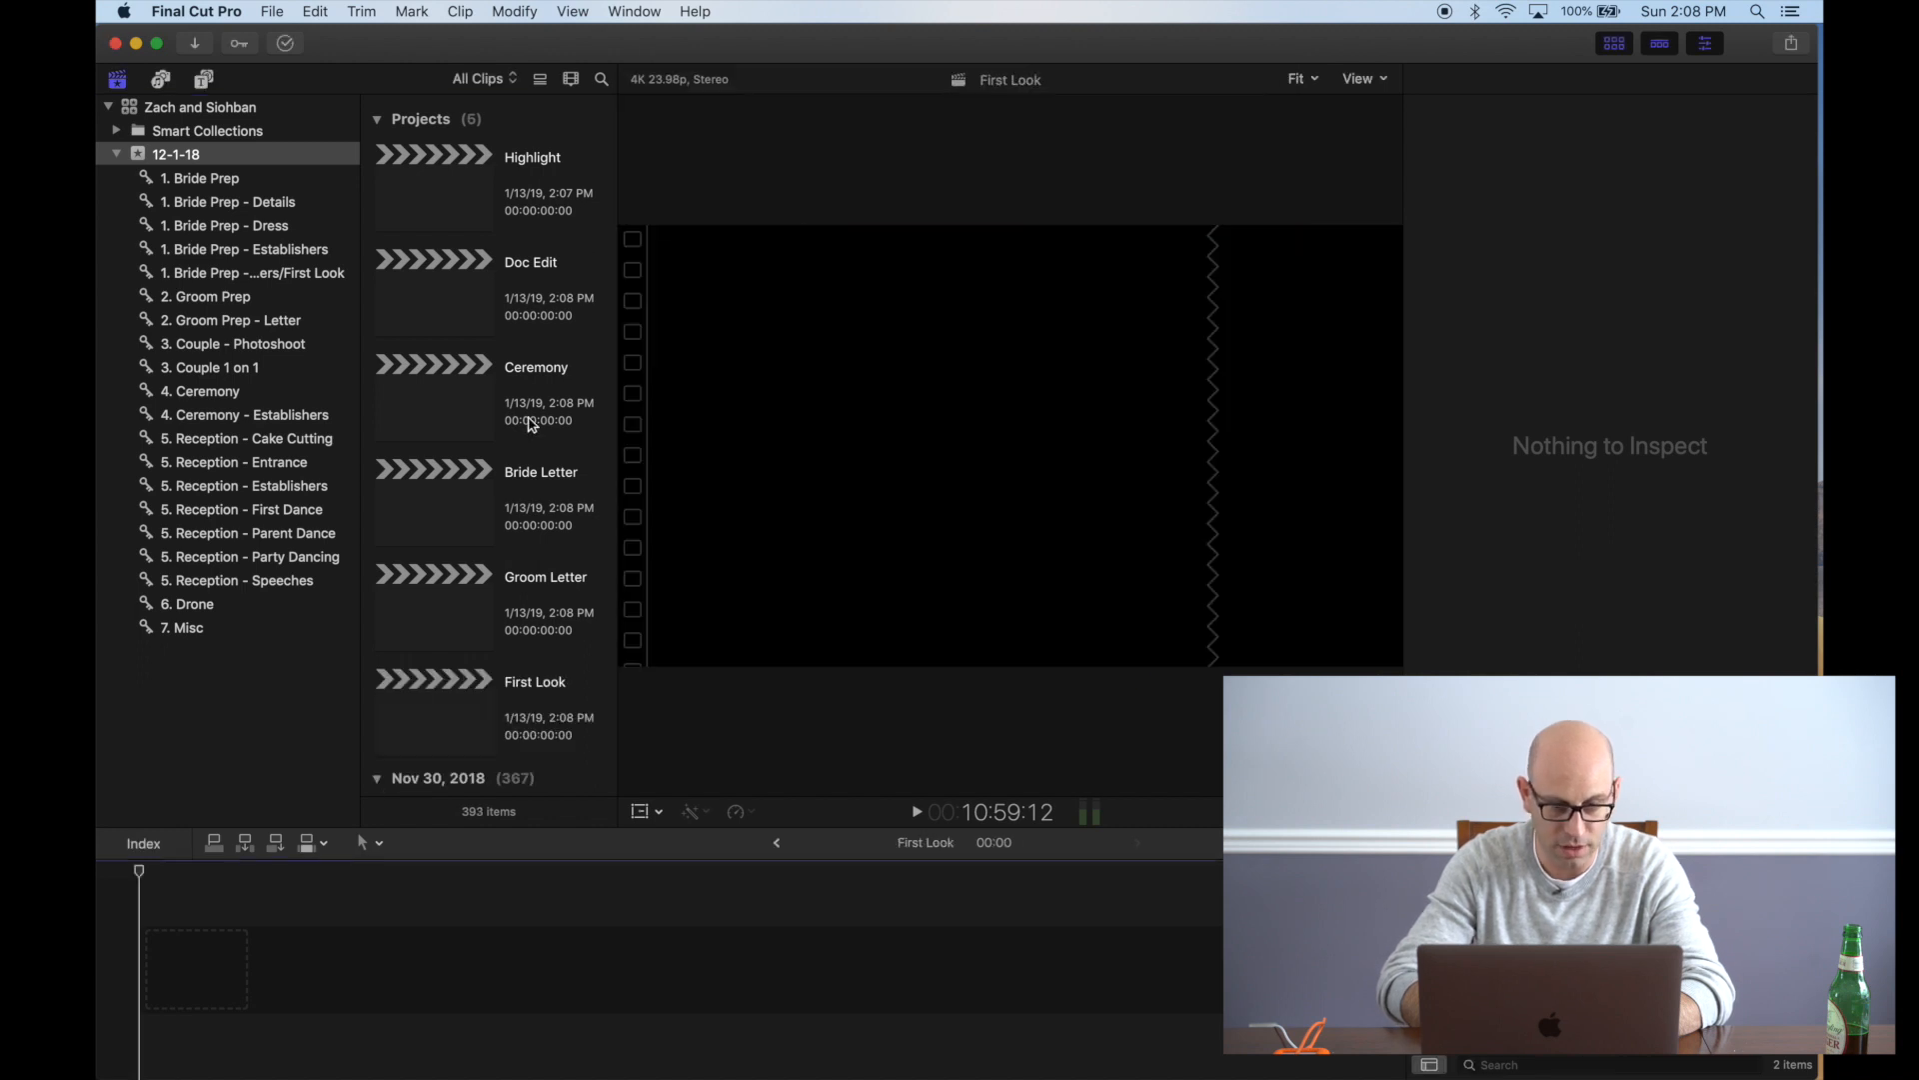
# Create a project named FOTB First Look in the 12-1-18 event, keeping the proposed video and audio settings
pyautogui.scroll(-4, 529, 420)
pyautogui.click(272, 11)
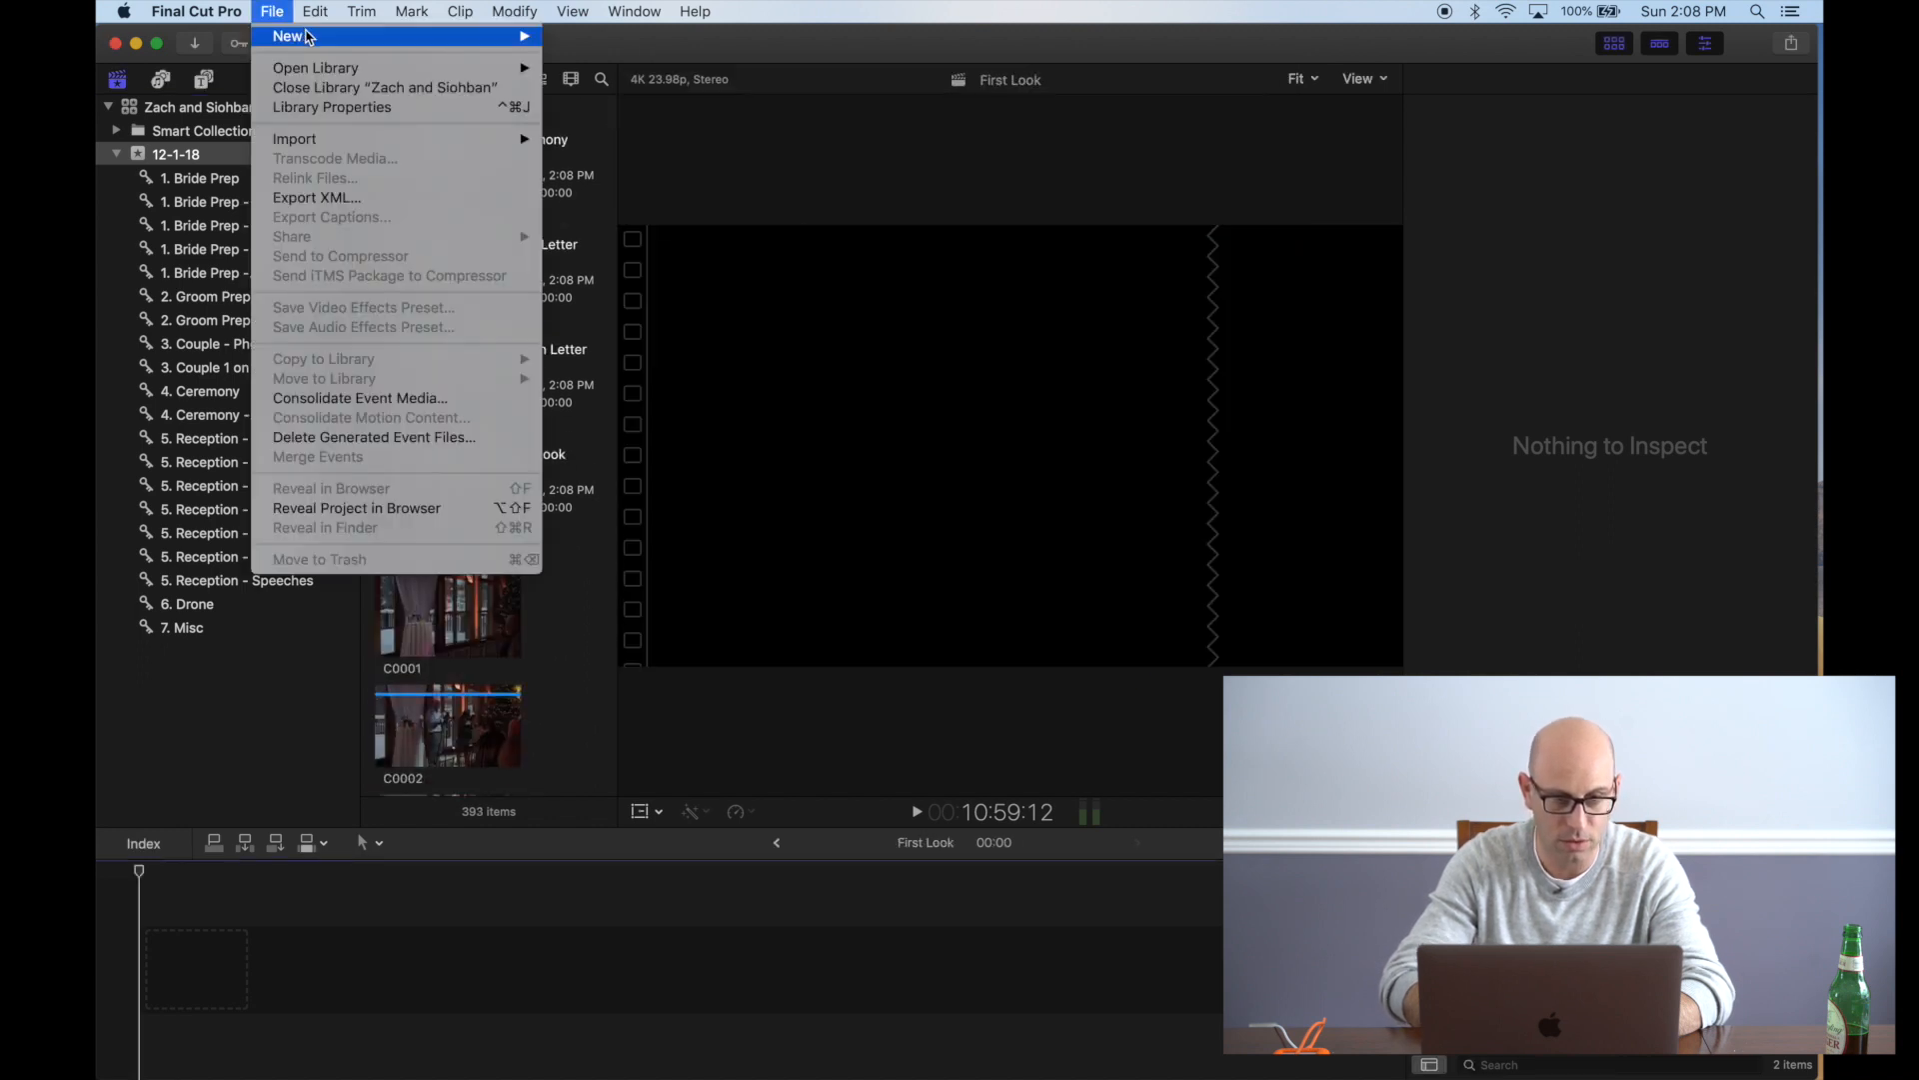
pyautogui.moveTo(480, 36)
pyautogui.click(656, 51)
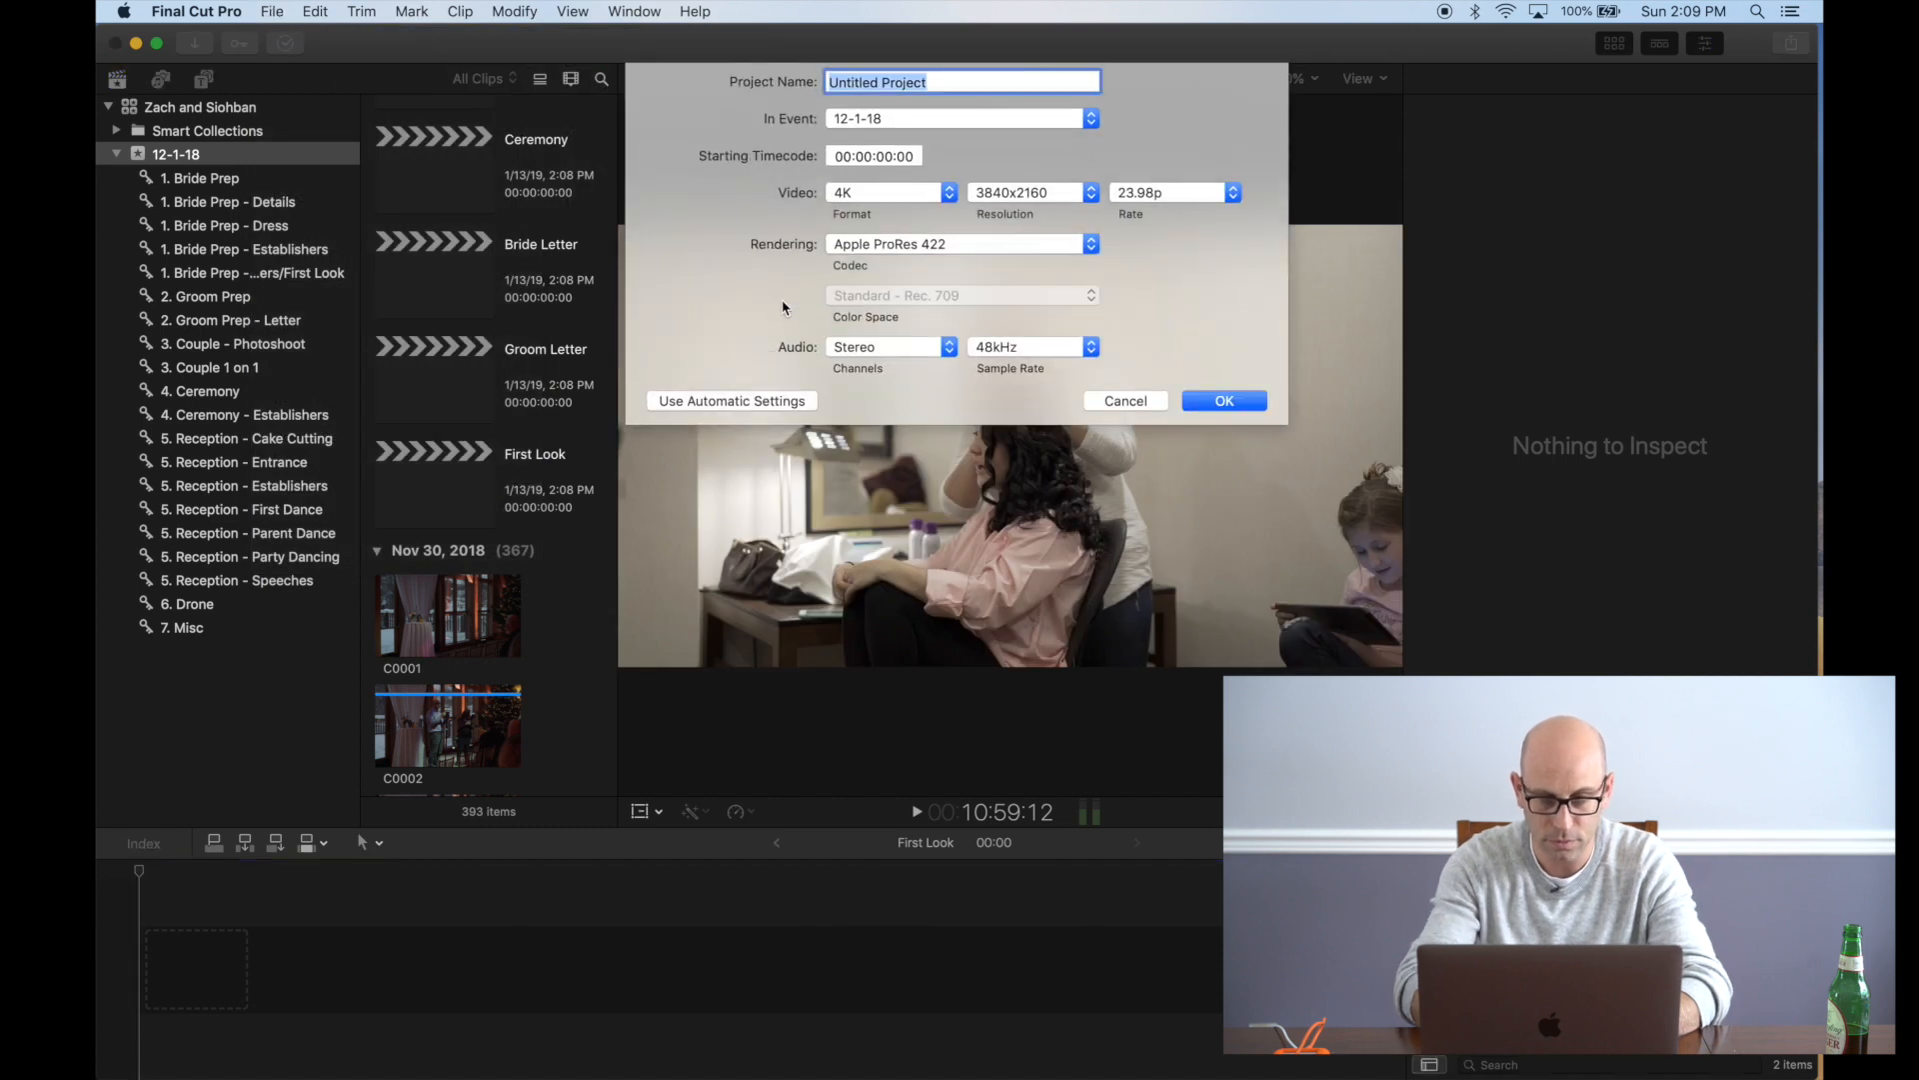
pyautogui.write('FOTB First Look')
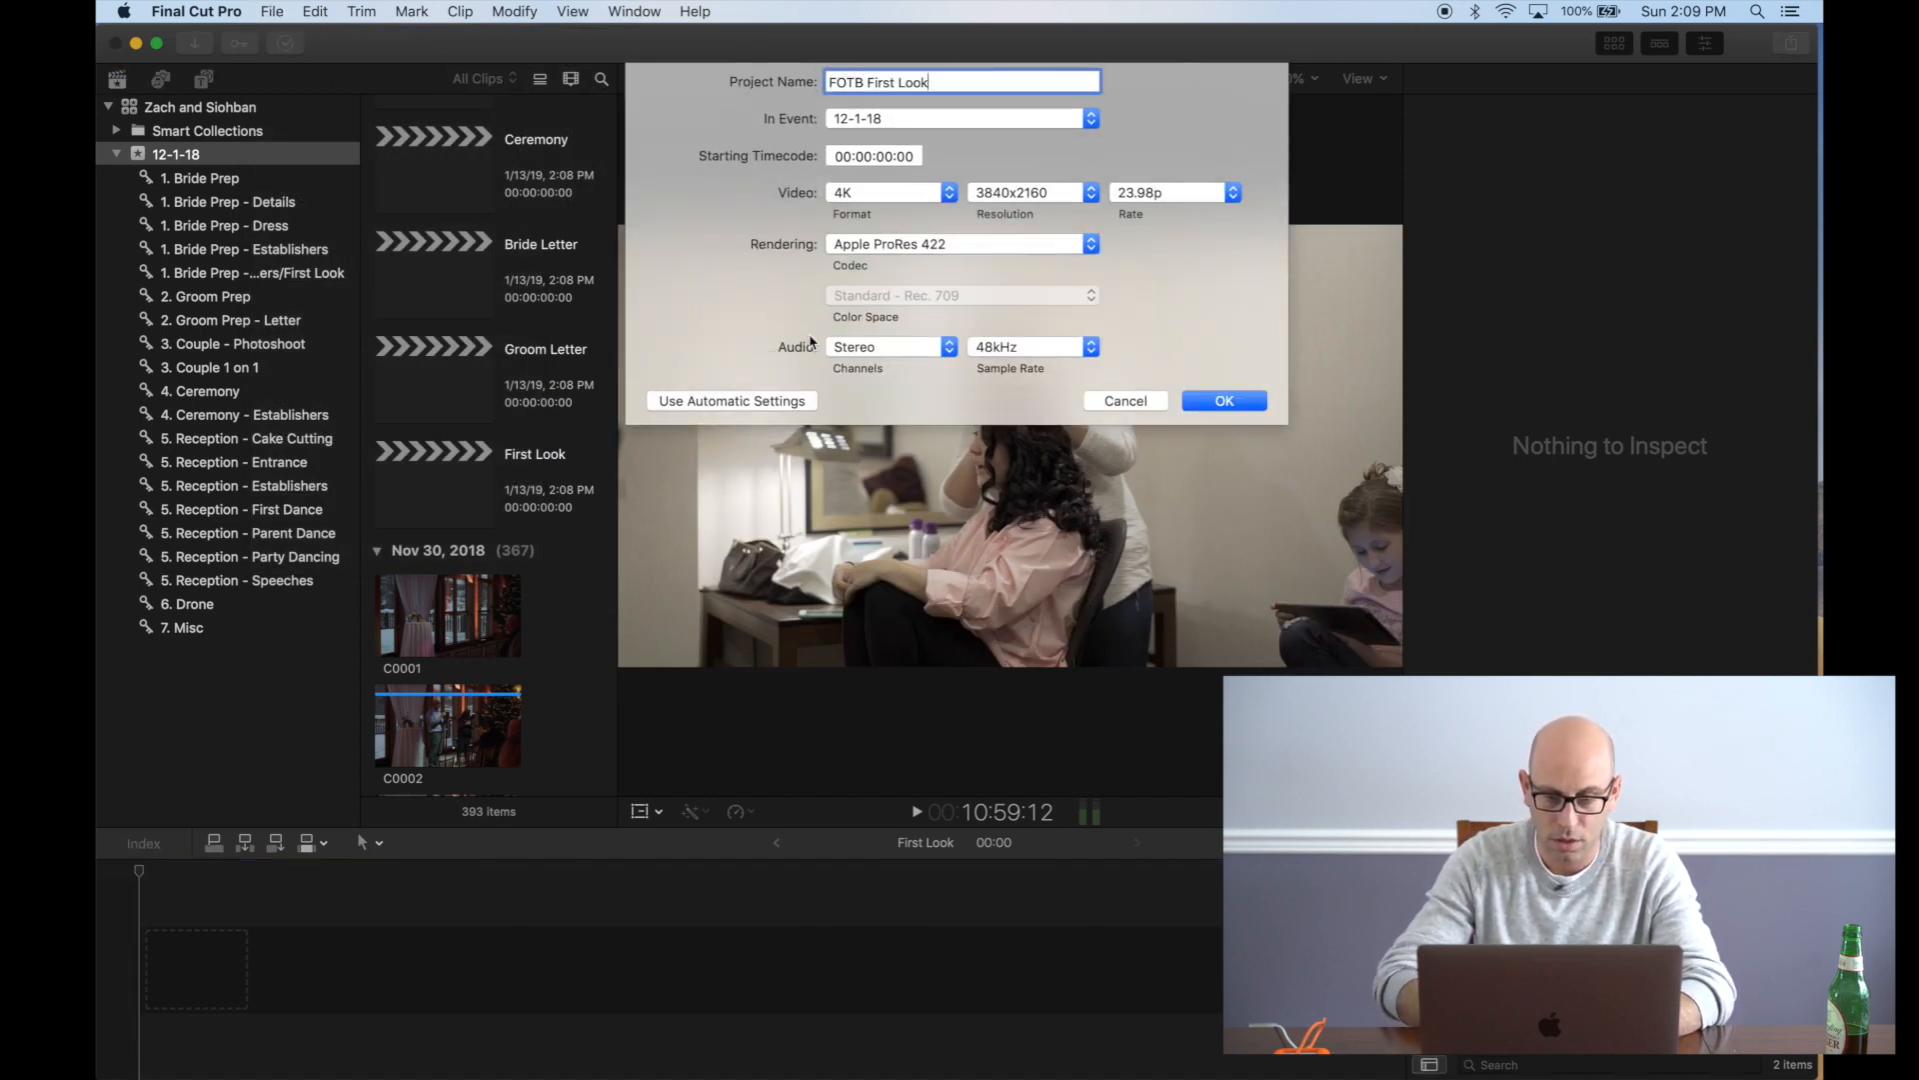
pyautogui.click(1224, 400)
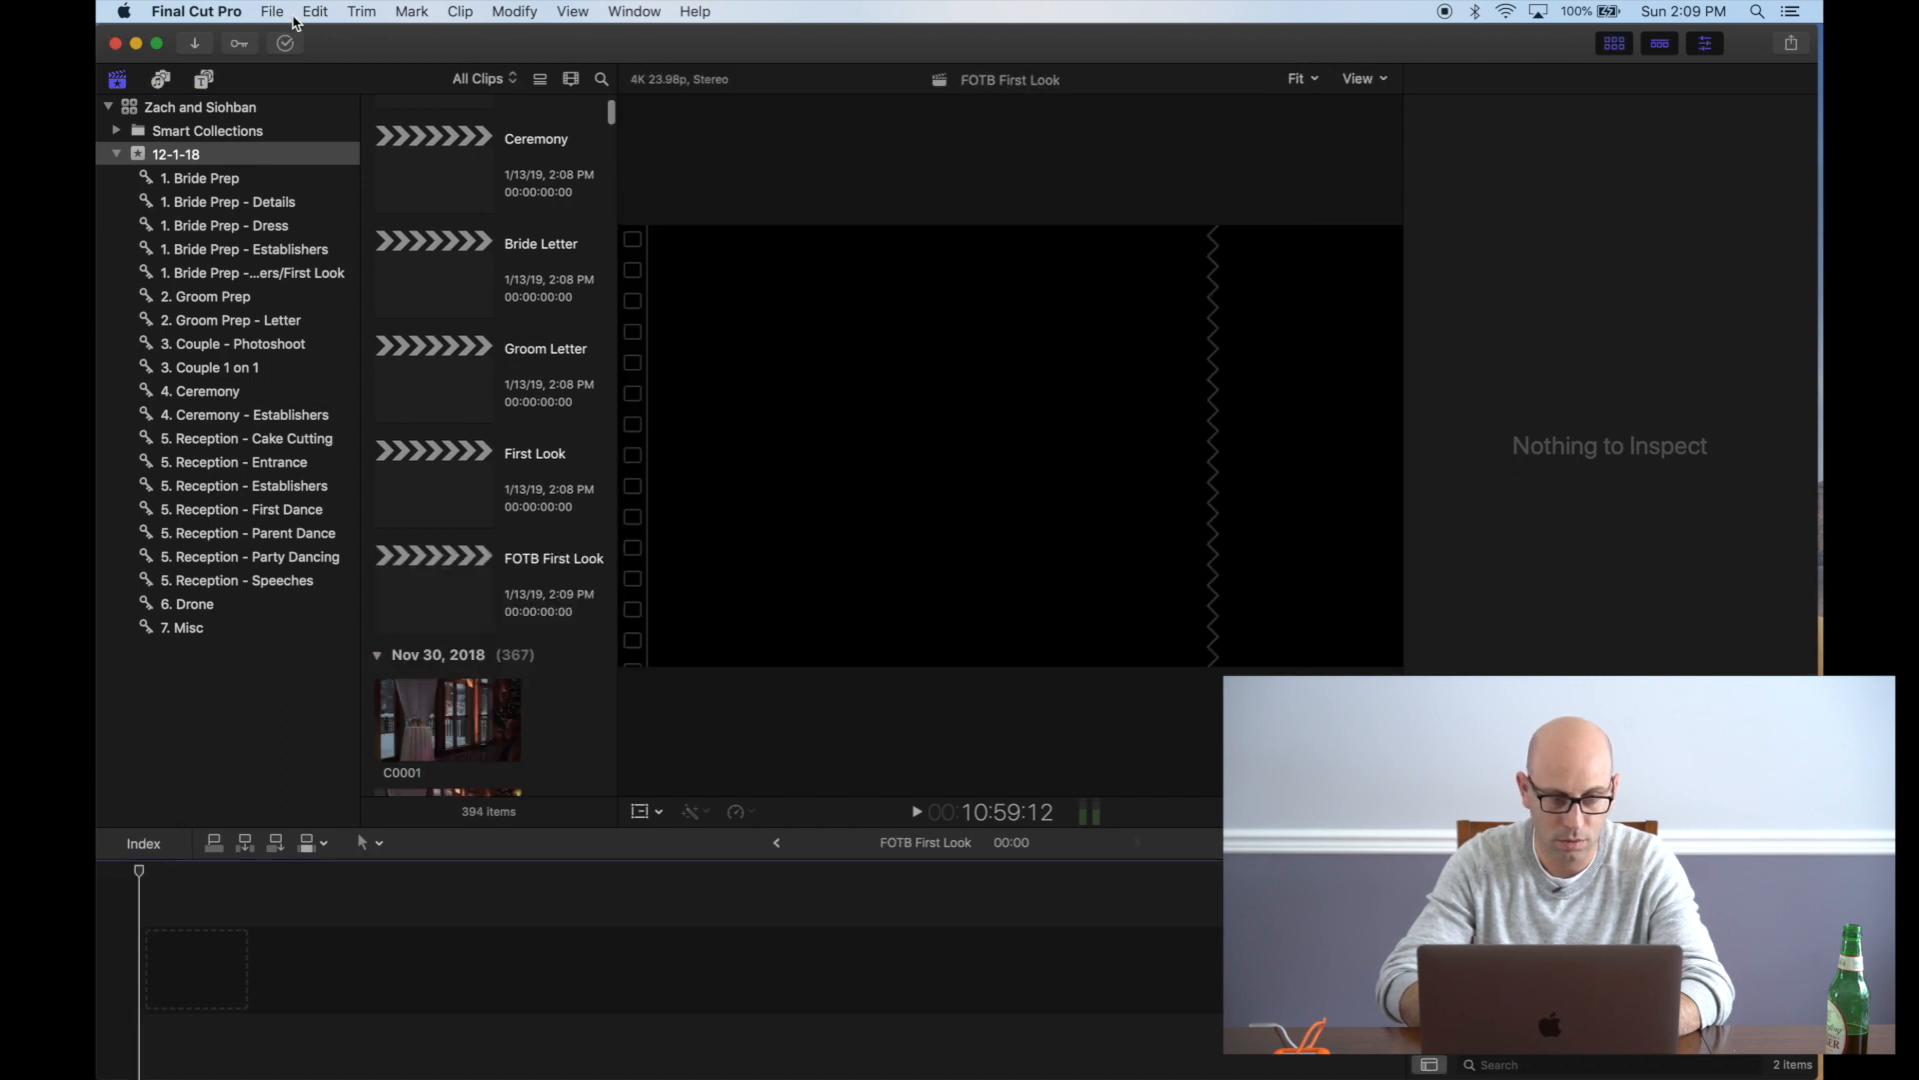
# Create a project named Toasts in the 12-1-18 event, keeping the proposed video and audio settings
pyautogui.click(272, 11)
pyautogui.moveTo(305, 38)
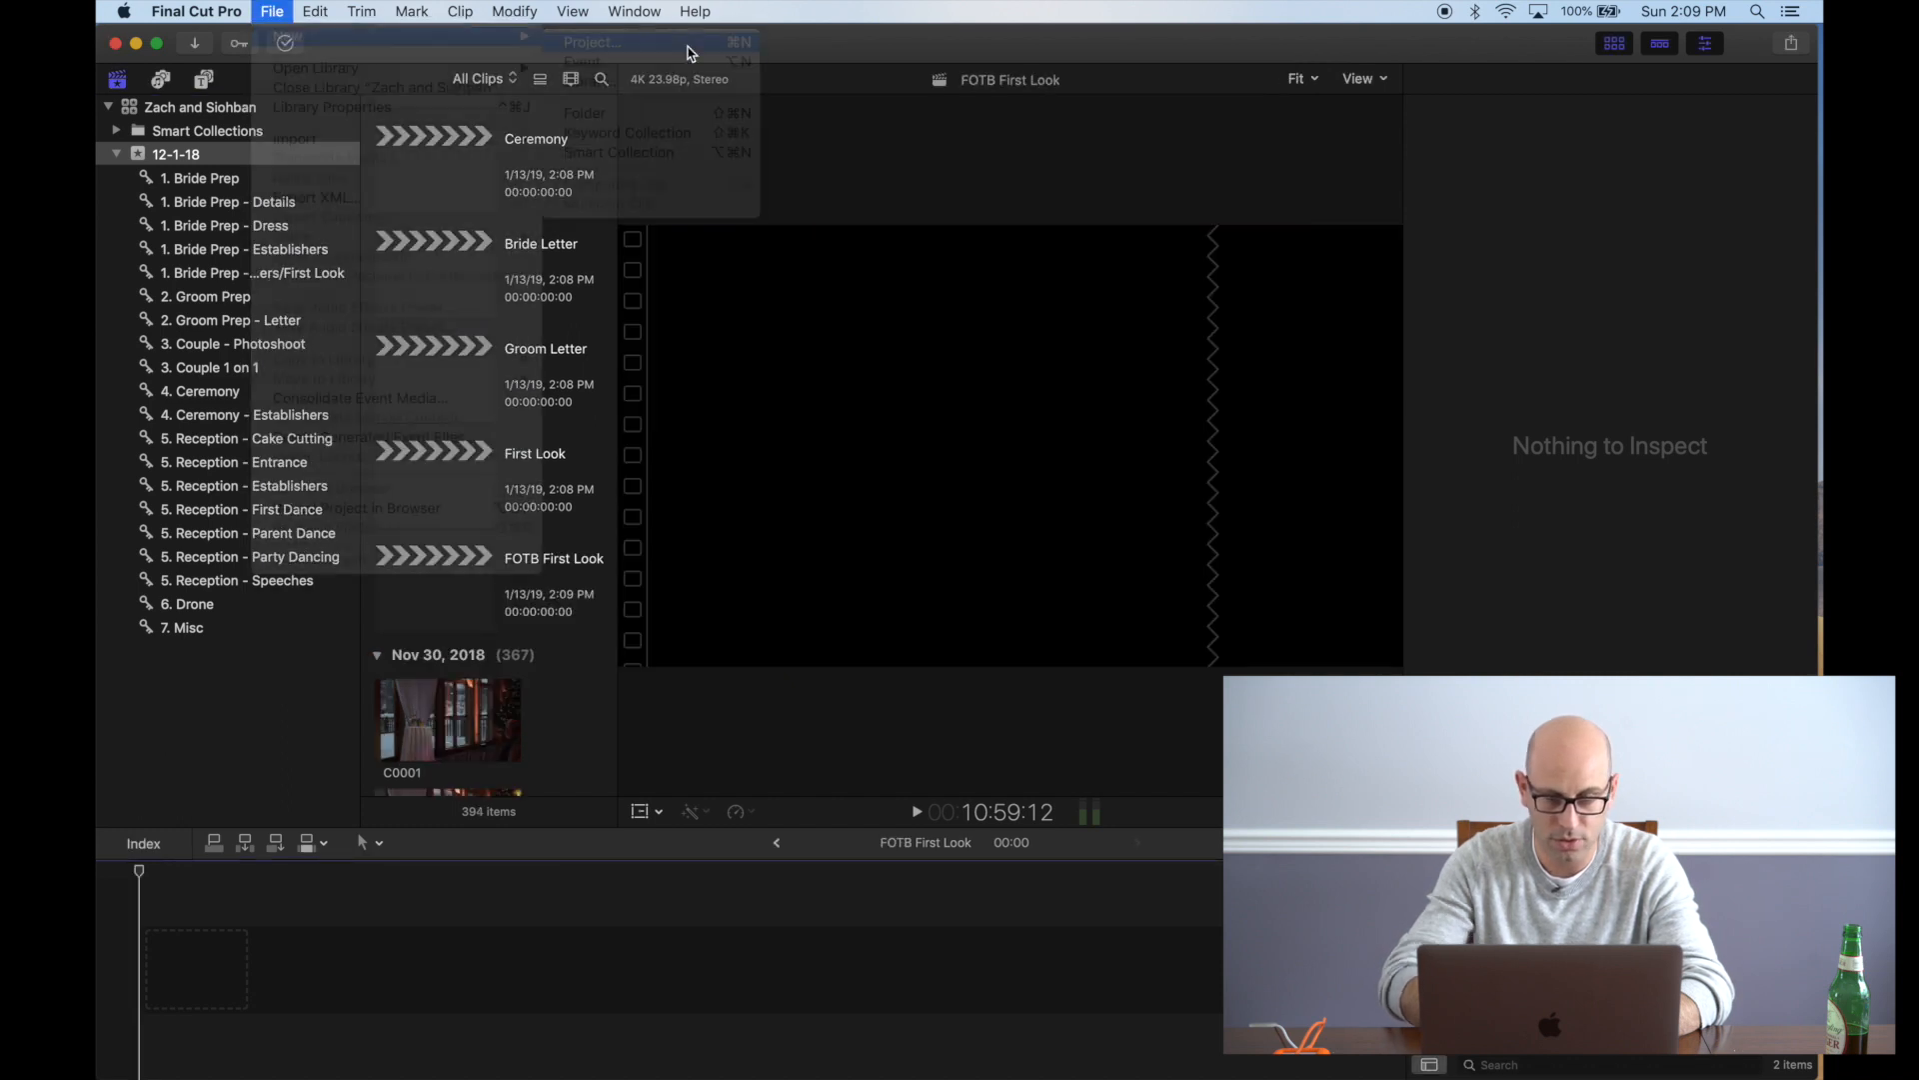
pyautogui.click(688, 47)
pyautogui.write('Toasts')
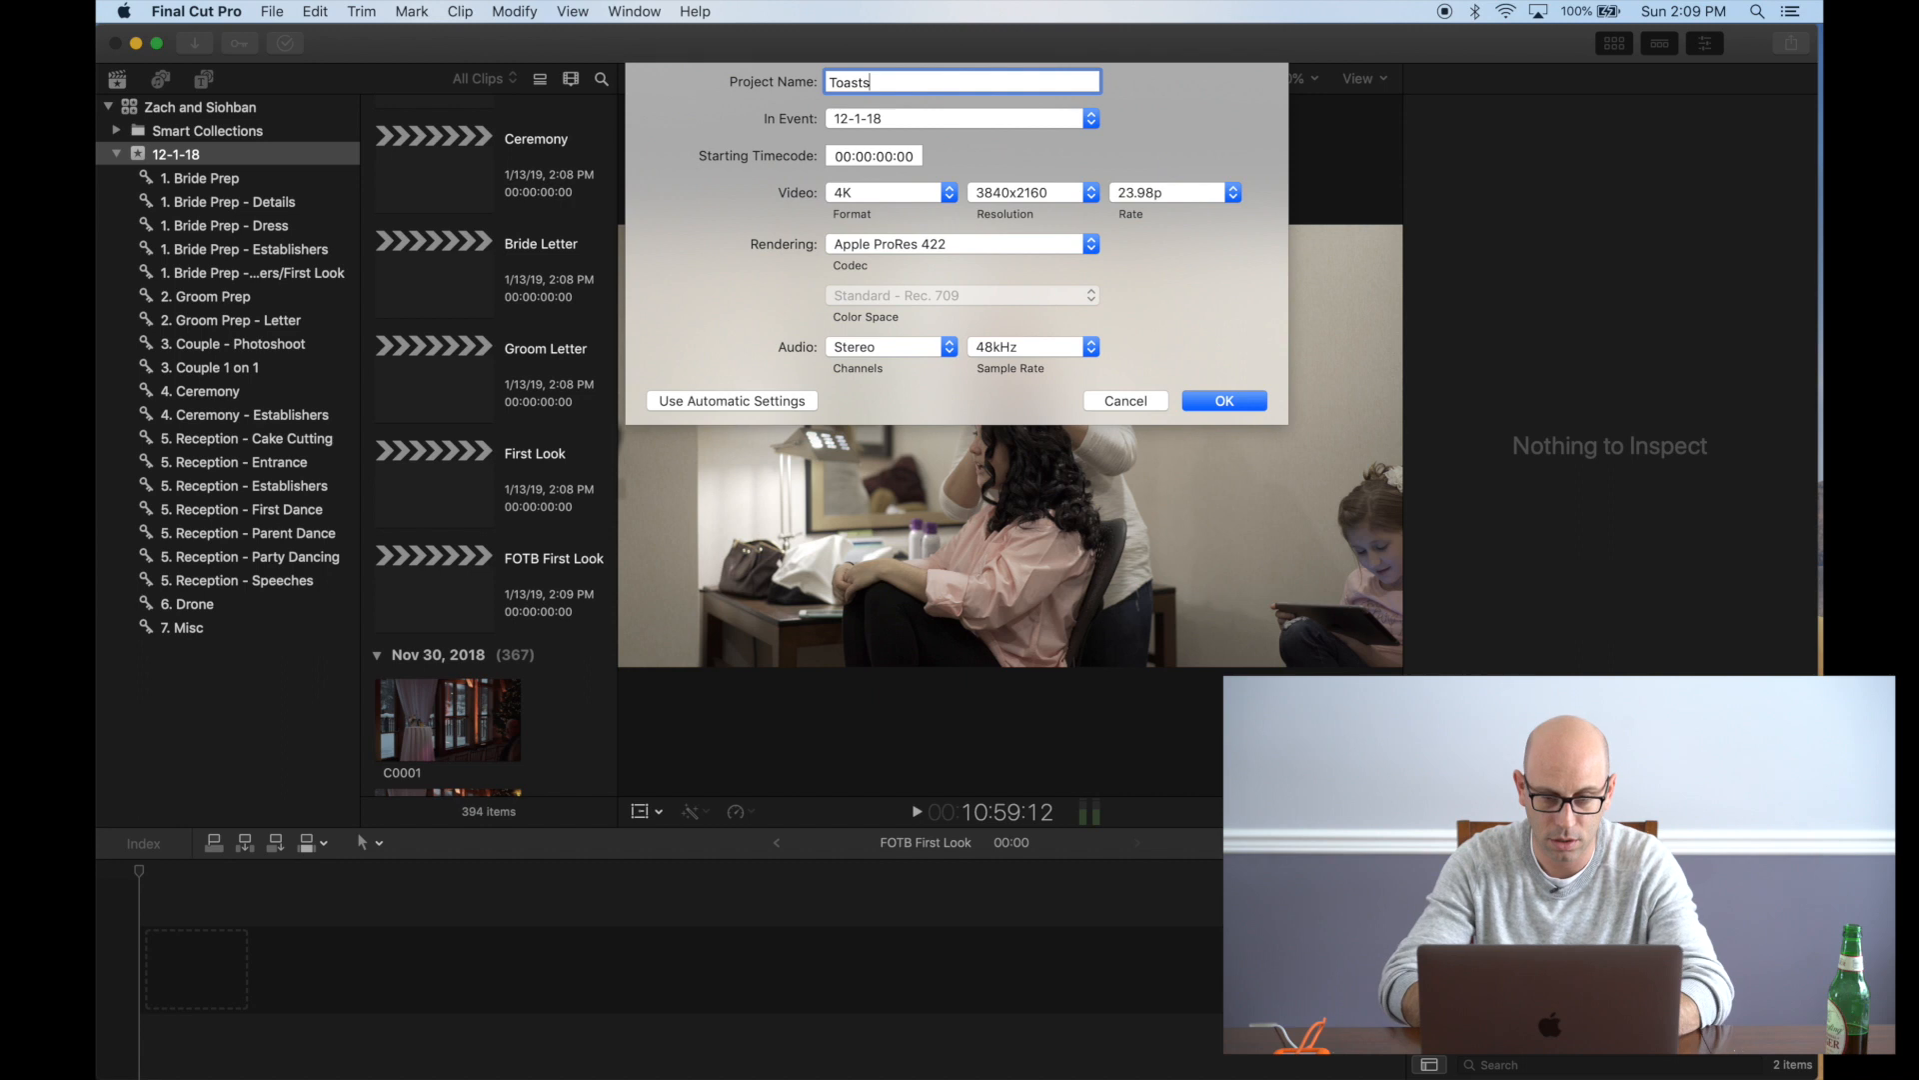
pyautogui.click(1221, 400)
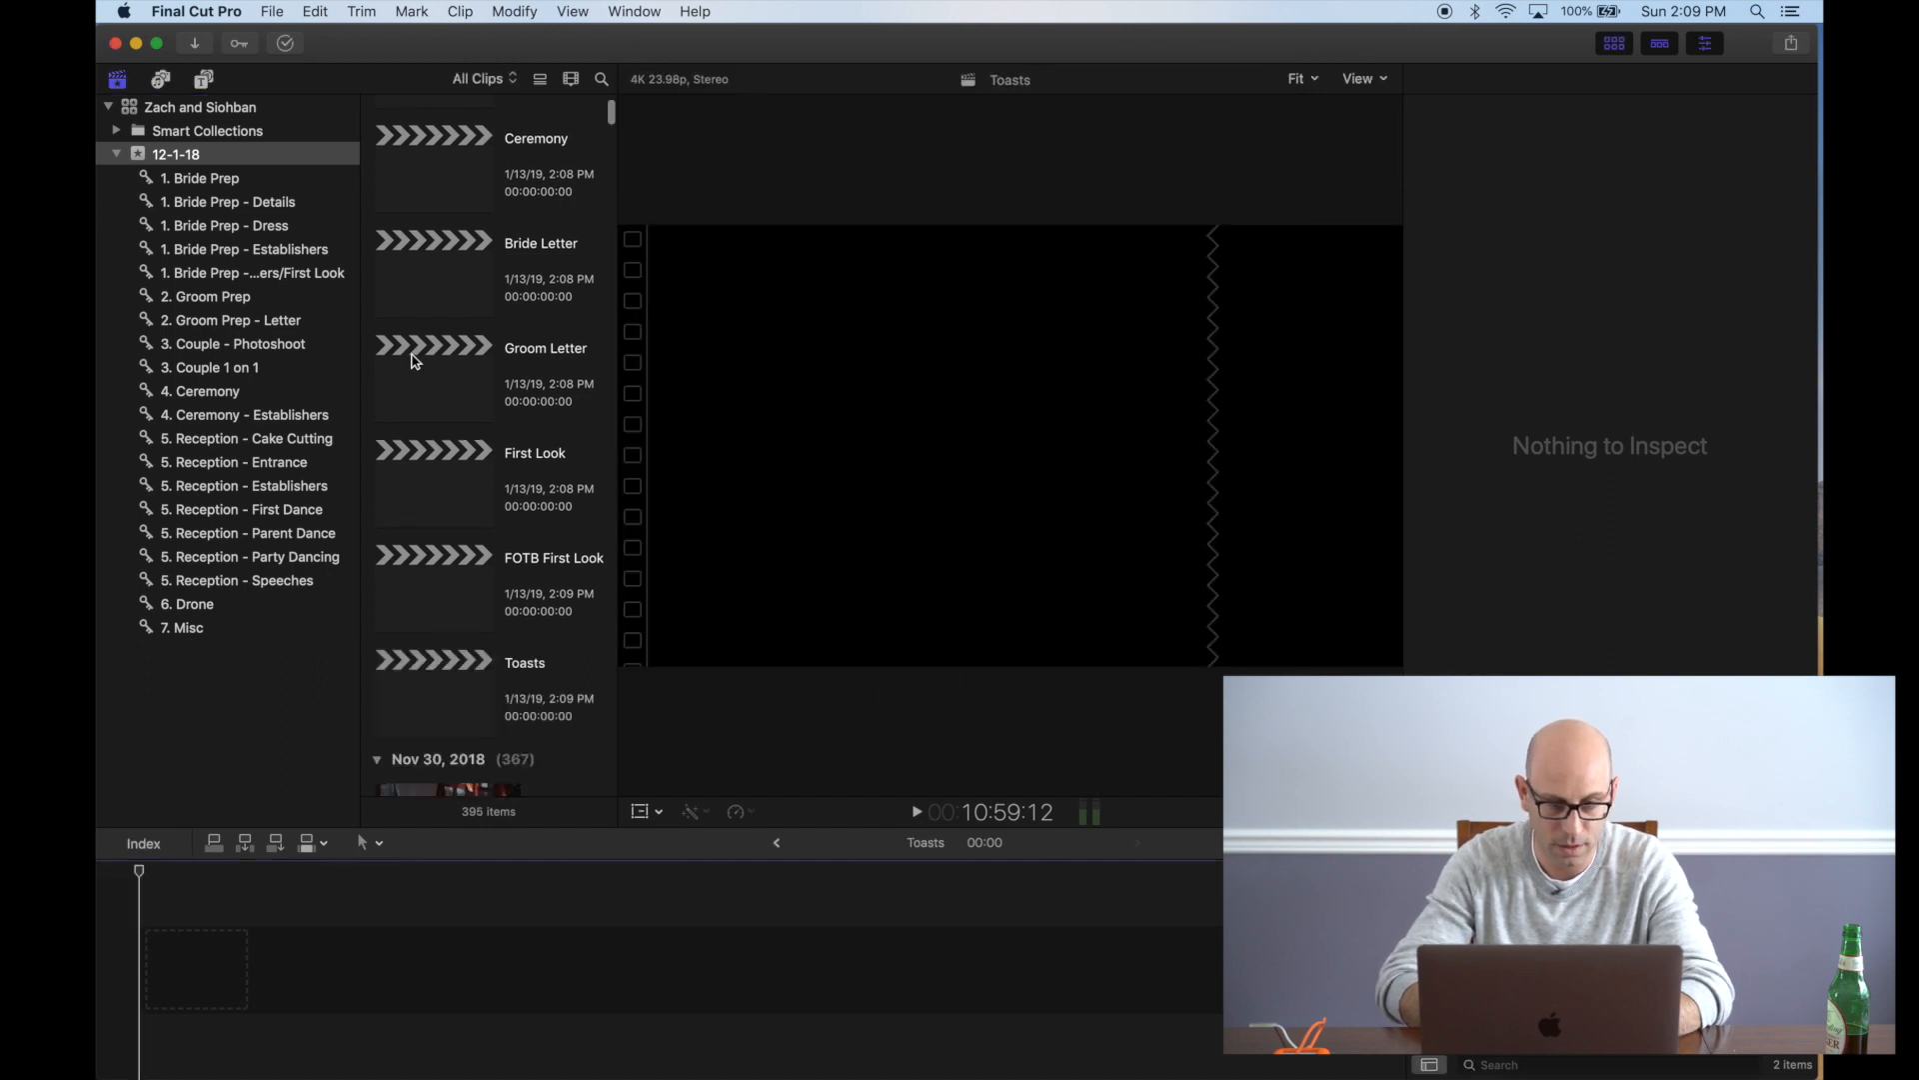
# Open the Groom Letter project and show the clips in the 2. Groom Prep - Letter keyword collection
pyautogui.scroll(5, 454, 515)
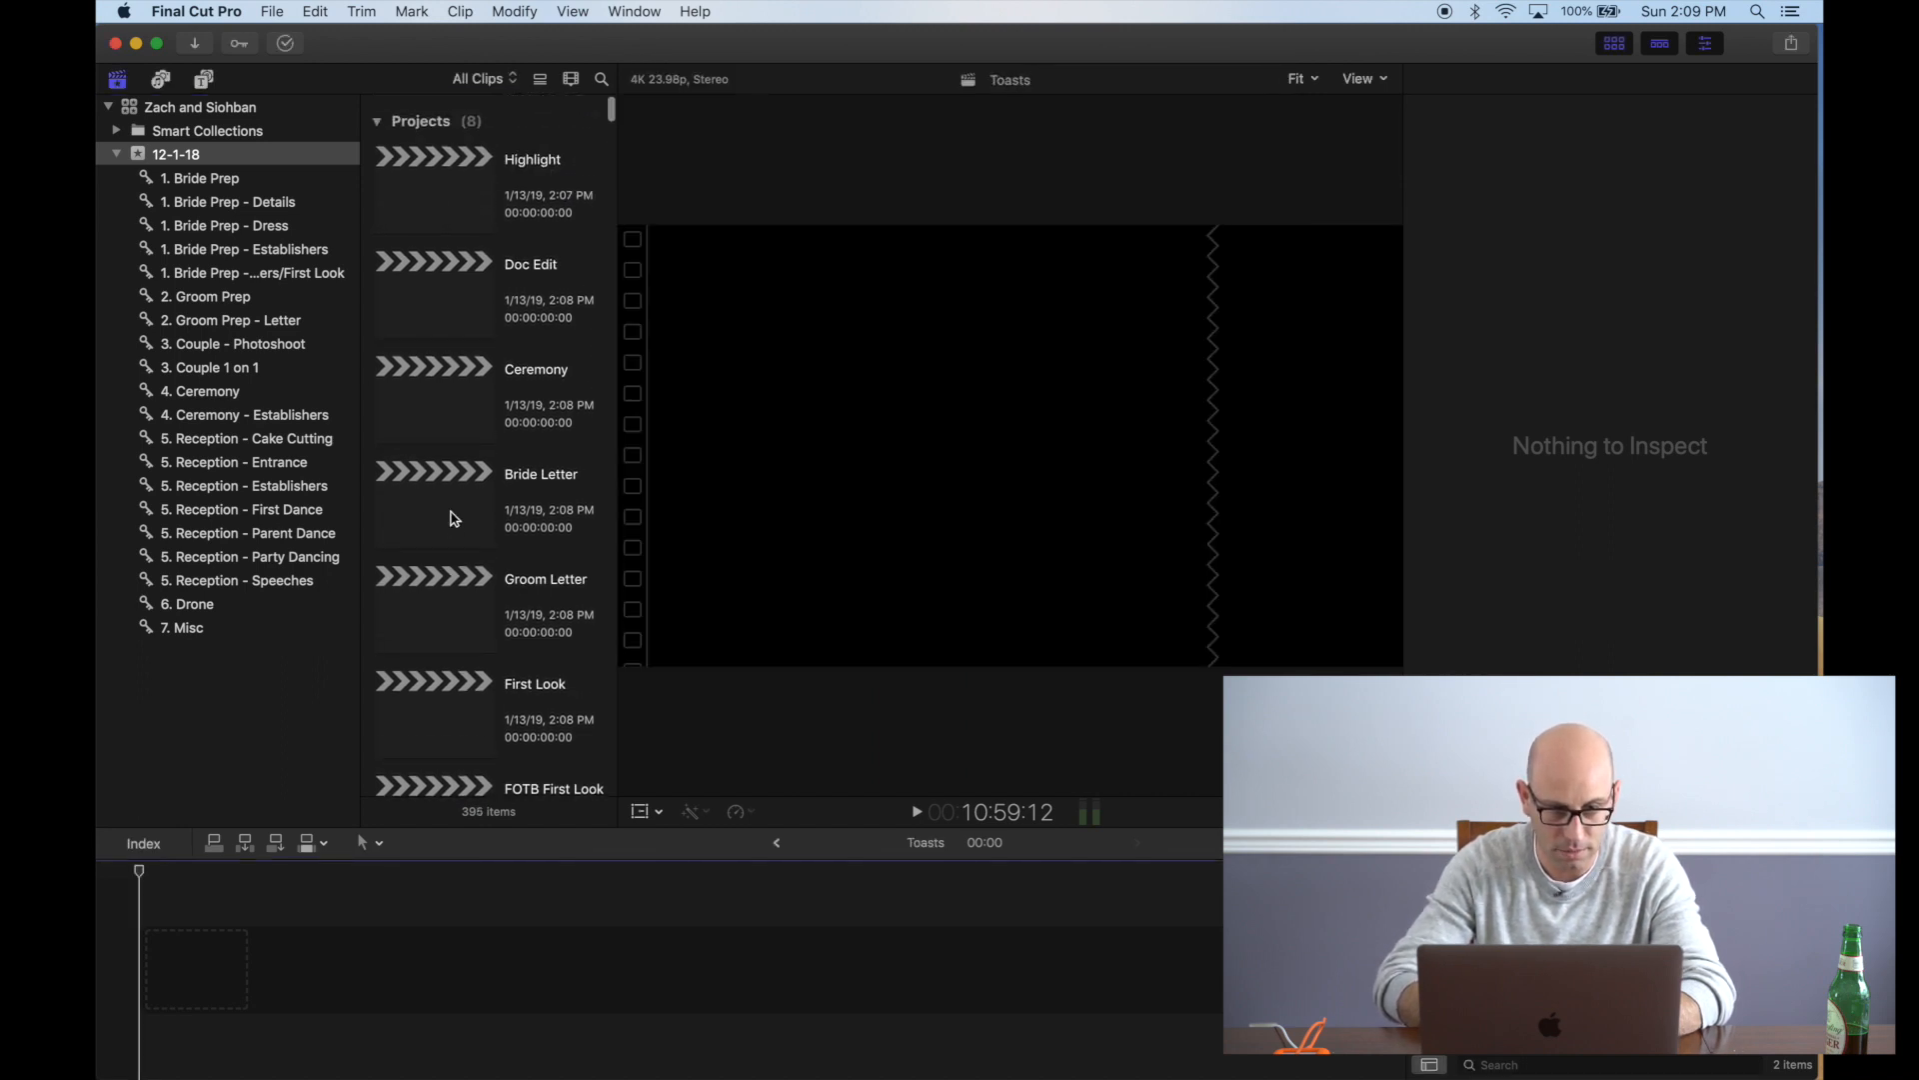
pyautogui.scroll(-5, 455, 517)
pyautogui.scroll(2, 455, 518)
pyautogui.scroll(-3, 455, 517)
pyautogui.scroll(-2, 454, 518)
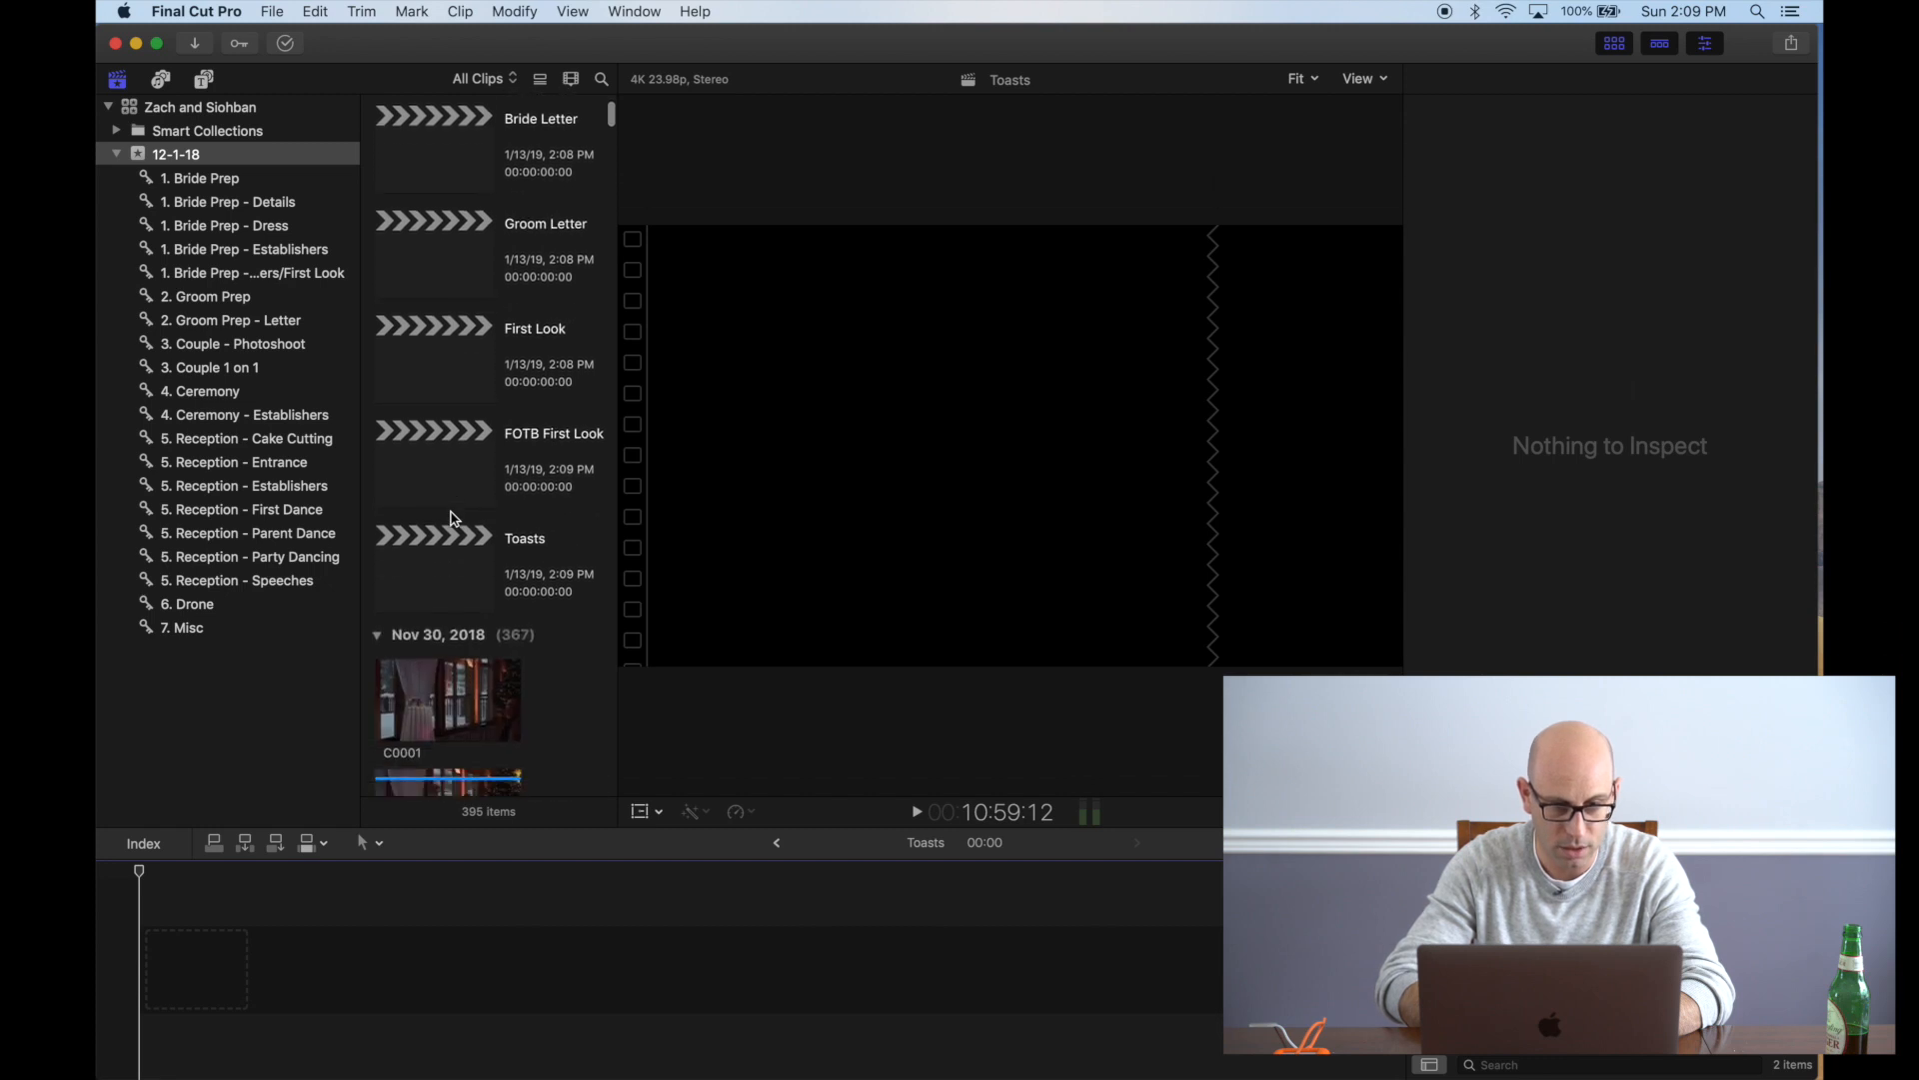
pyautogui.click(444, 250)
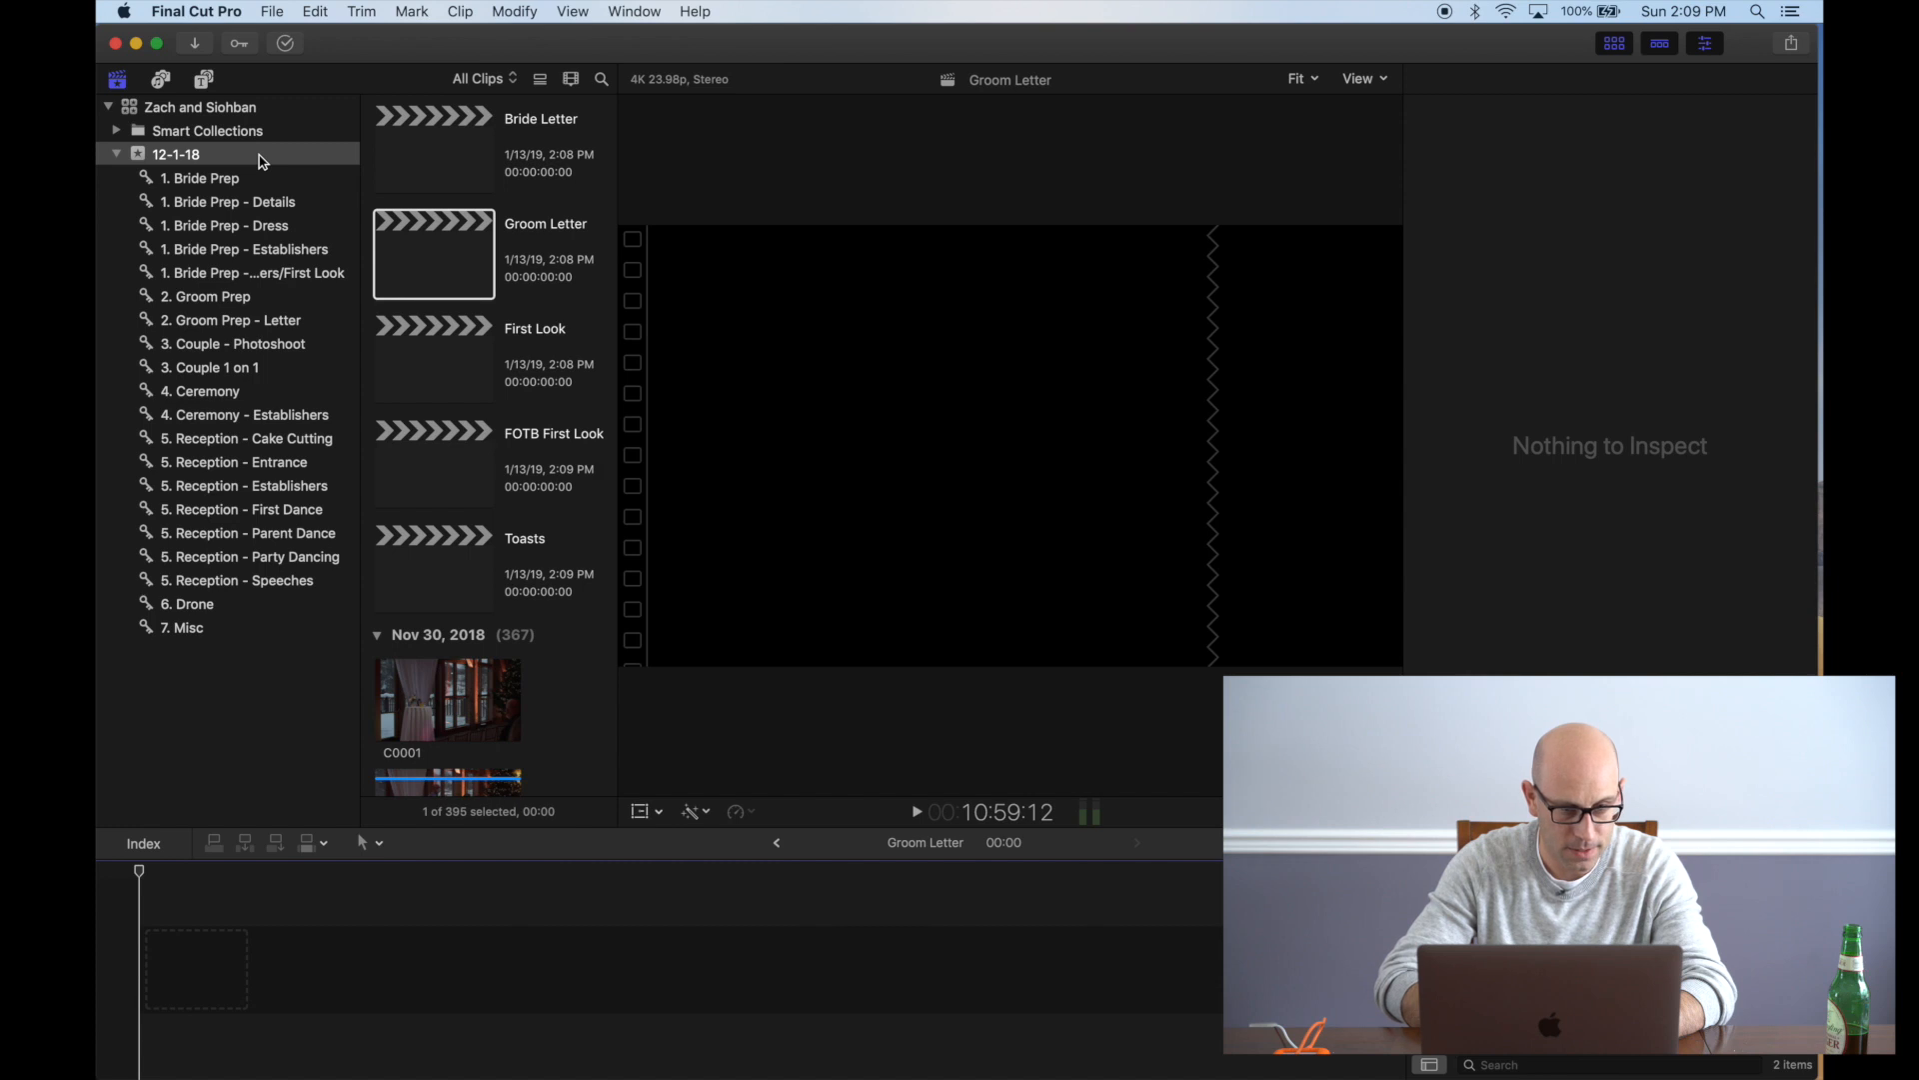
pyautogui.click(264, 321)
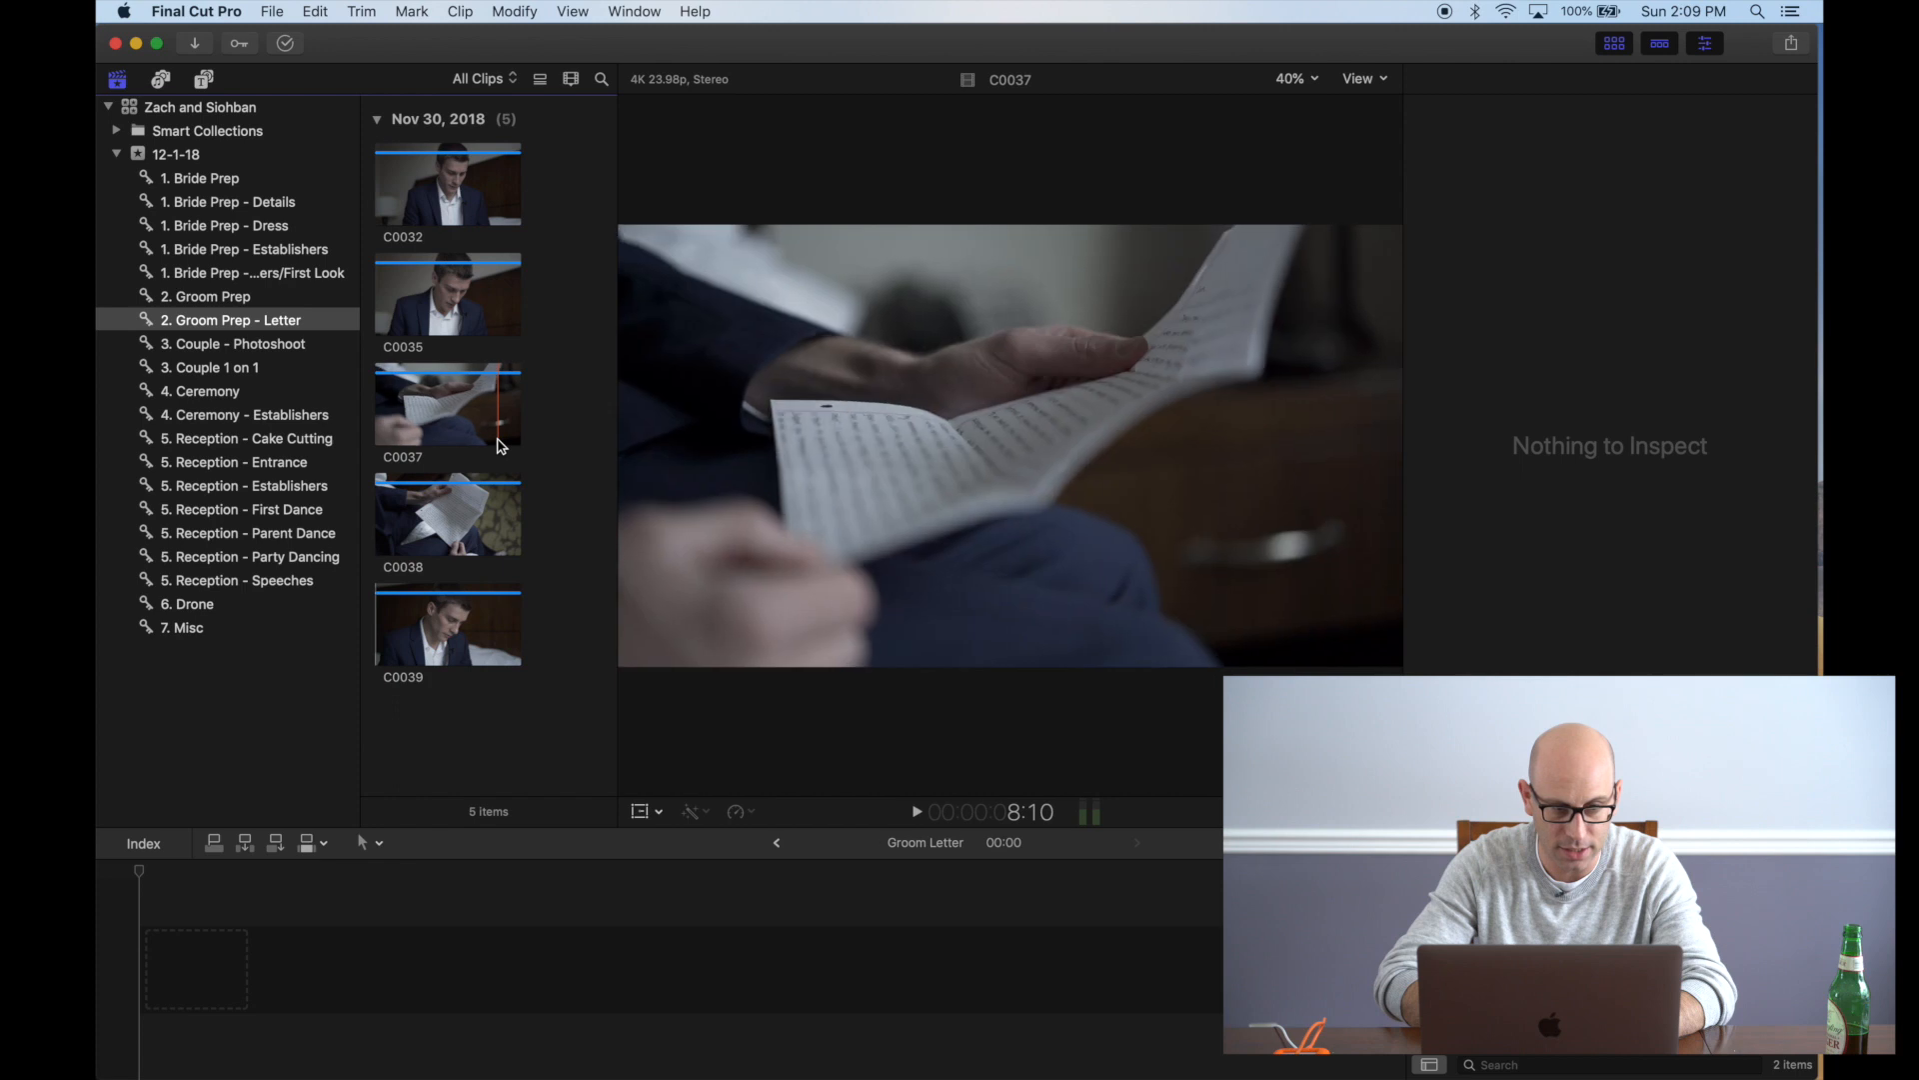
# Add the Groom Letter audio clip from the 12-1-18 event to the 2. Groom Prep - Letter keyword collection
pyautogui.click(177, 156)
pyautogui.scroll(-10, 440, 343)
pyautogui.scroll(-20, 440, 343)
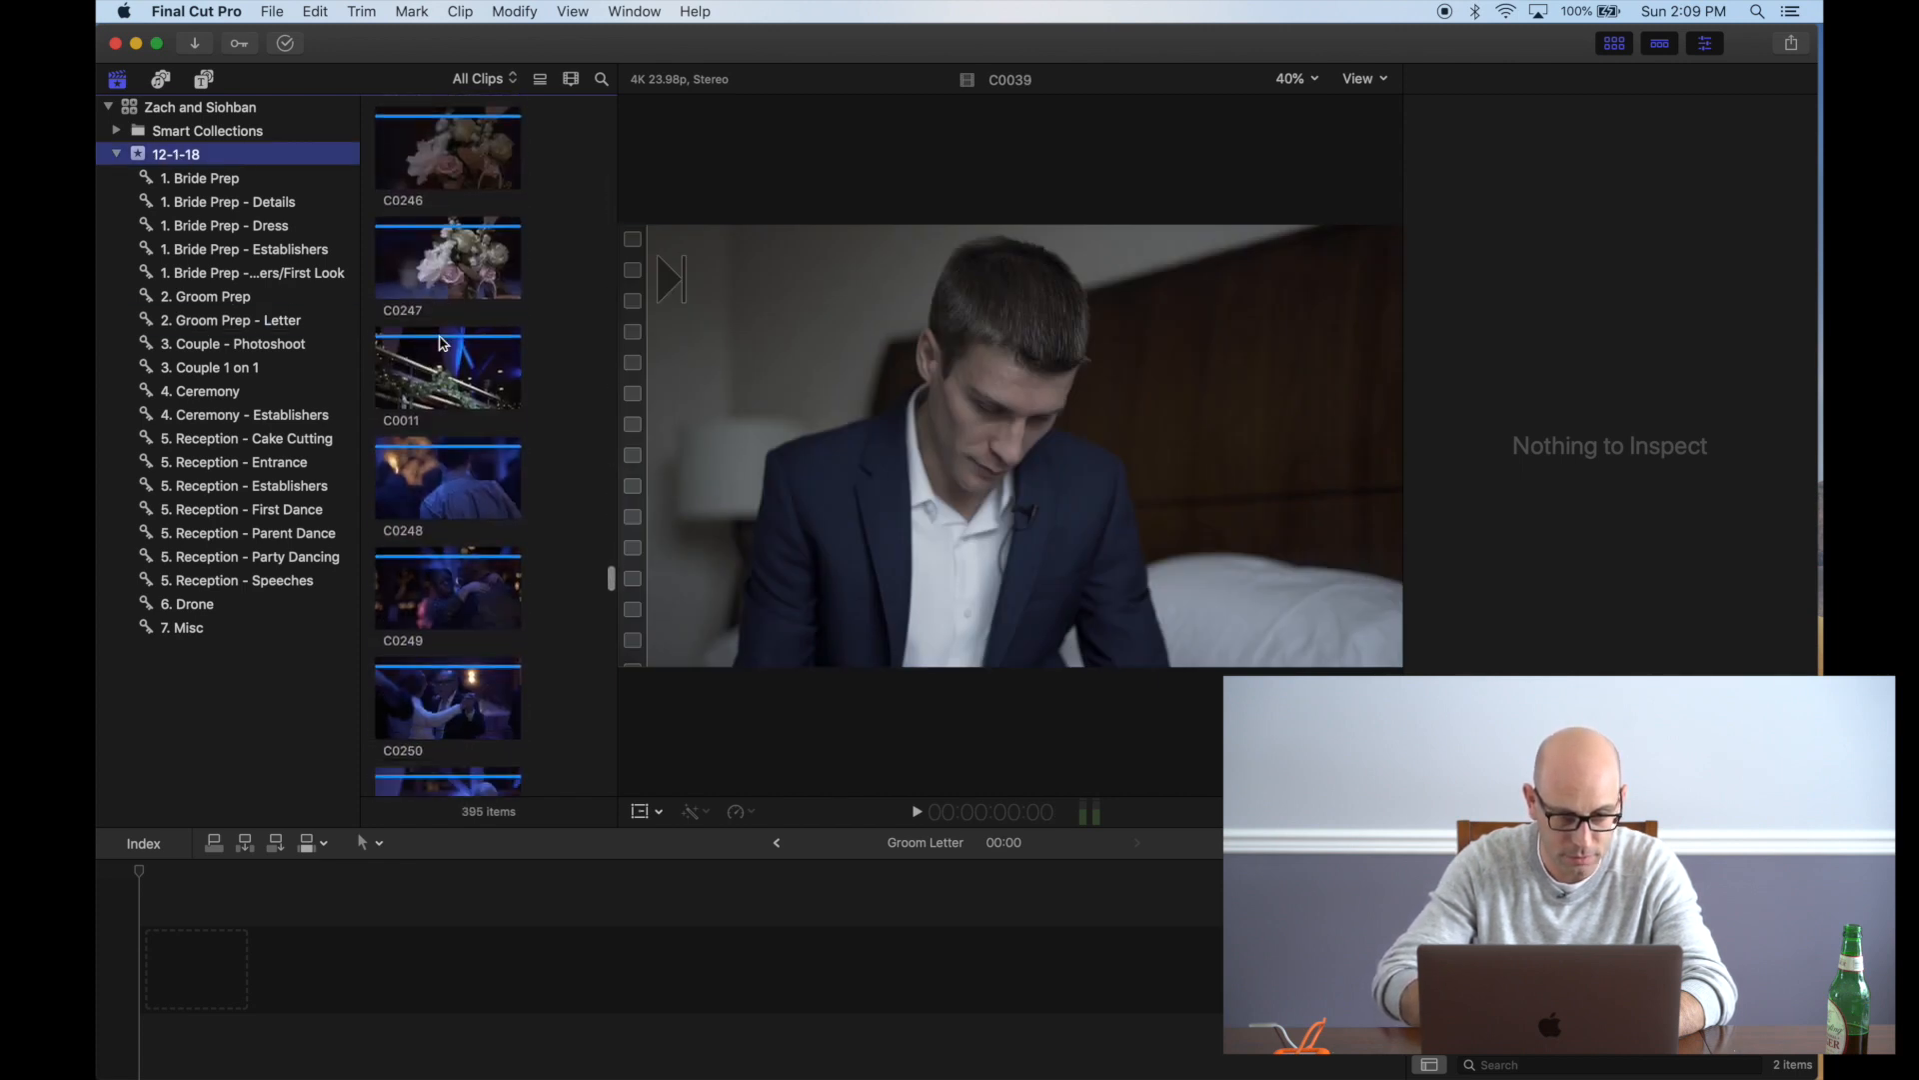
pyautogui.scroll(-20, 440, 343)
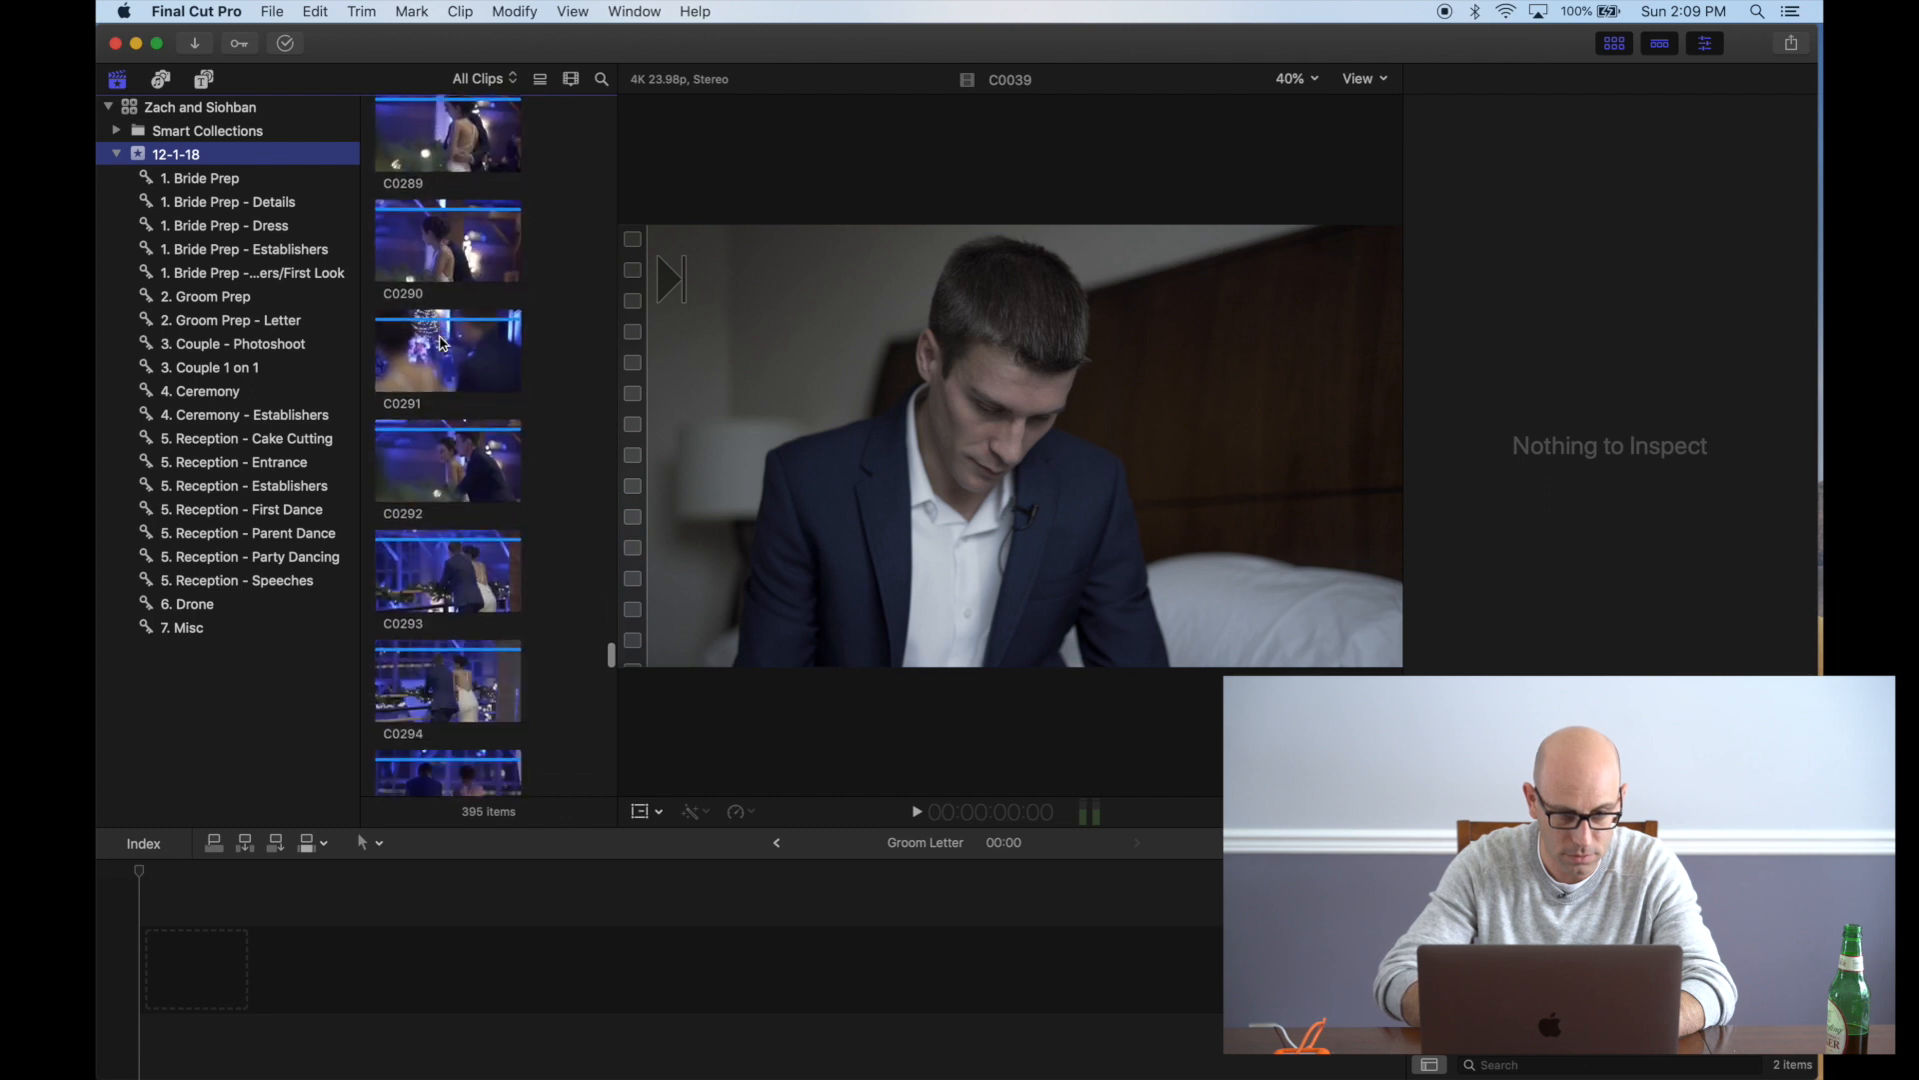
pyautogui.scroll(-10, 439, 343)
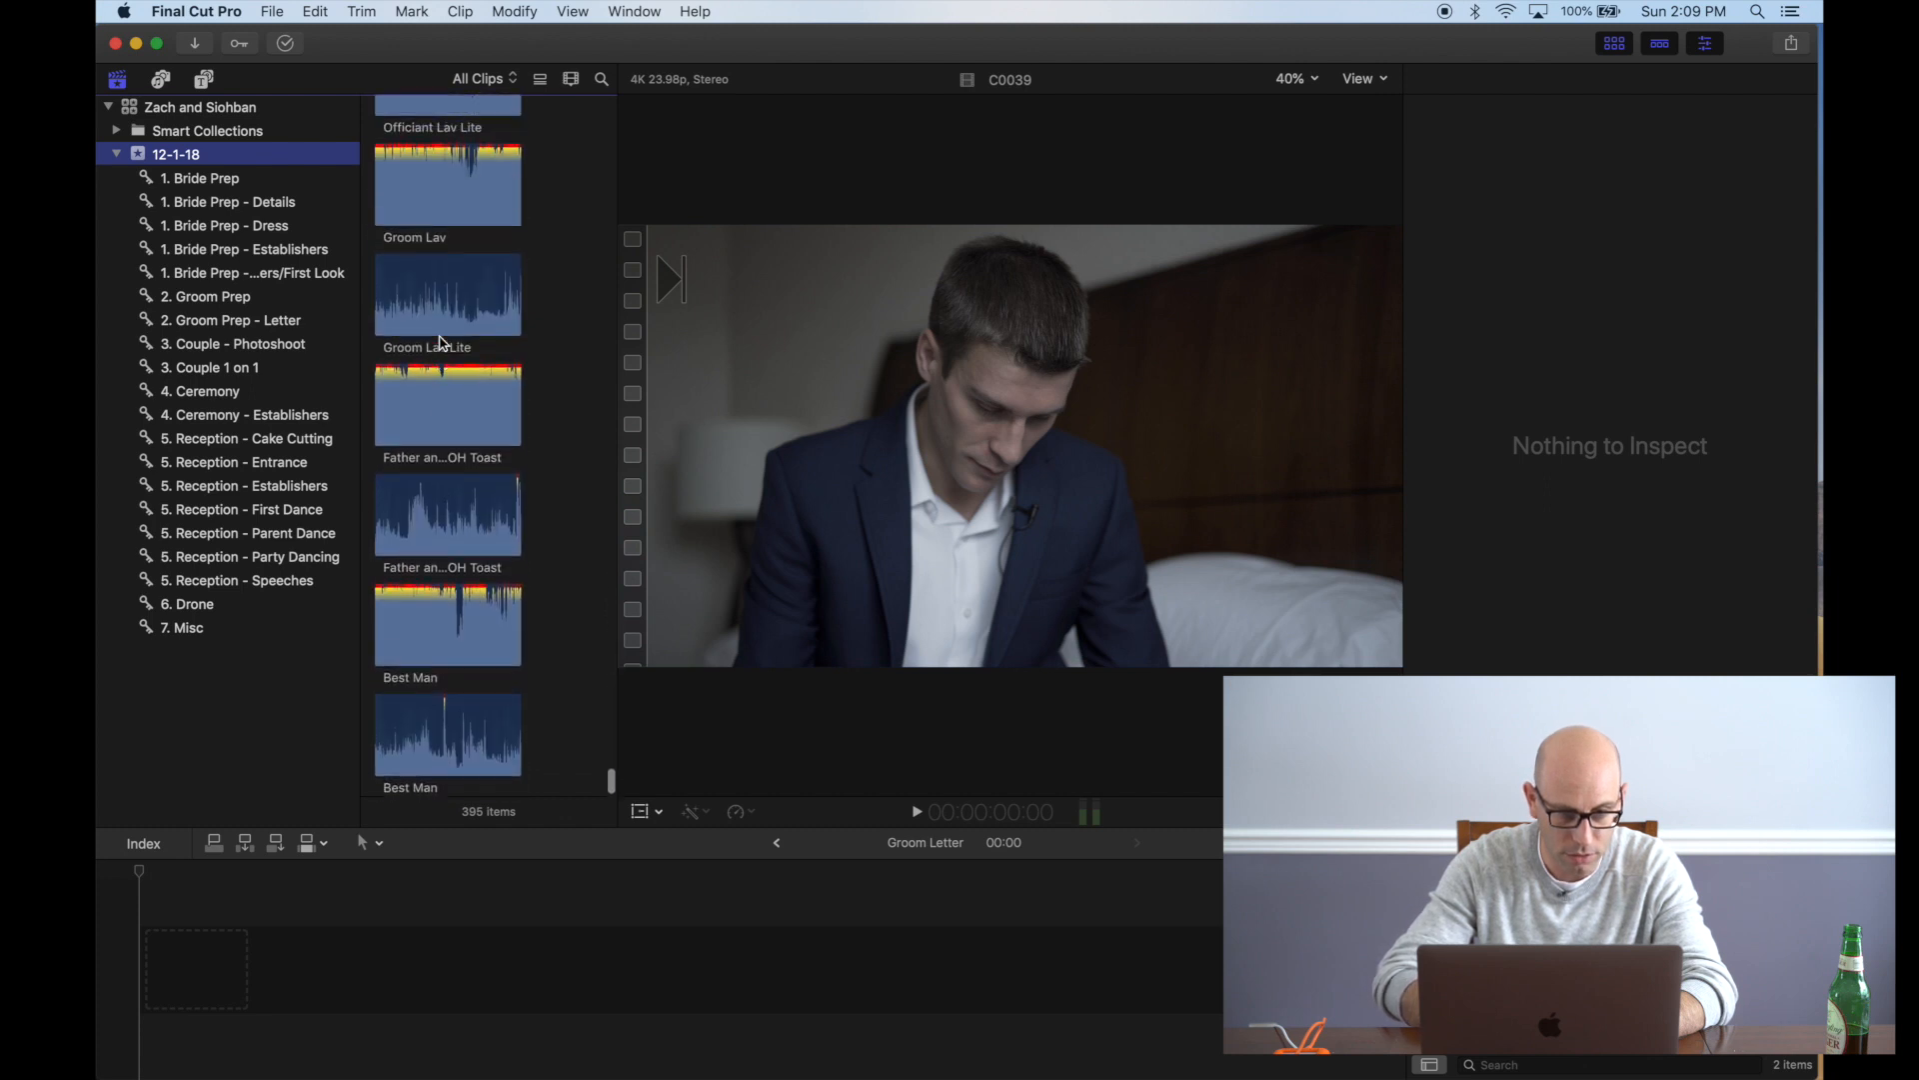
pyautogui.scroll(3, 443, 343)
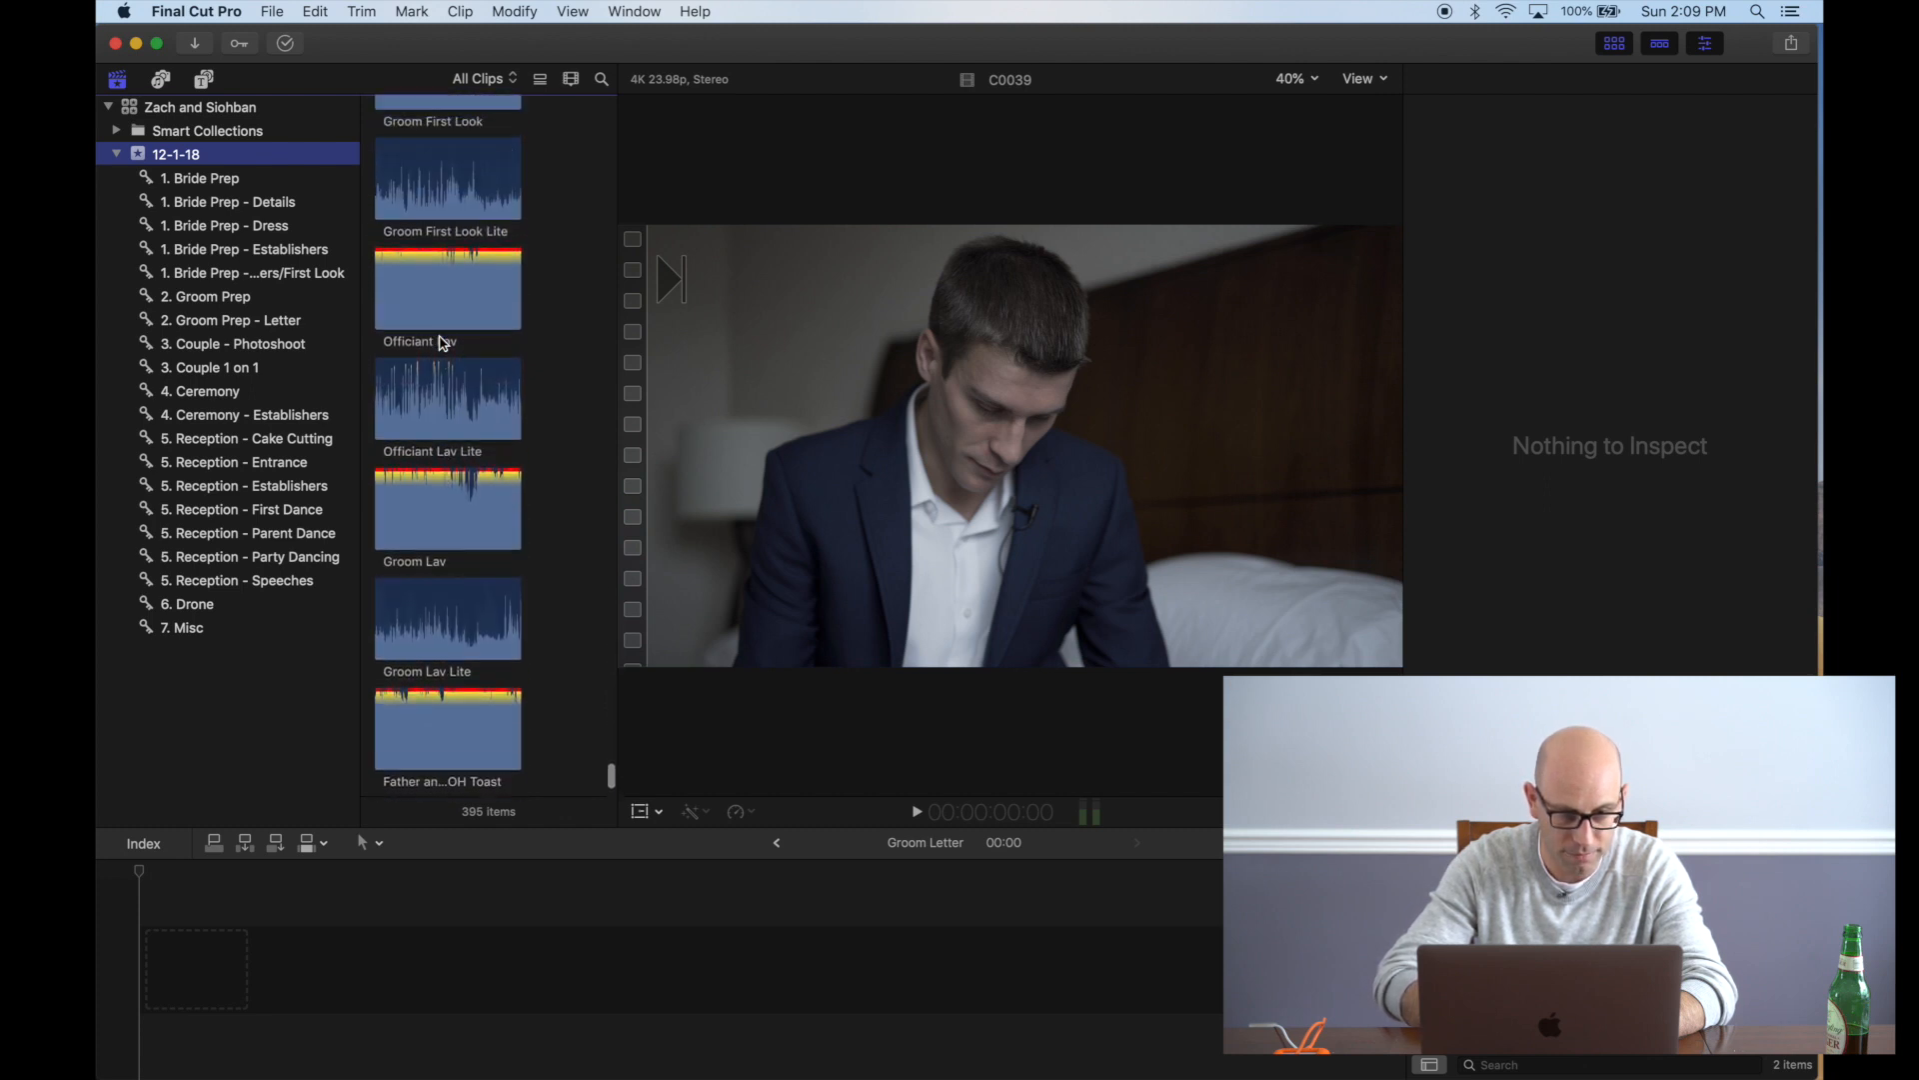
pyautogui.scroll(10, 442, 342)
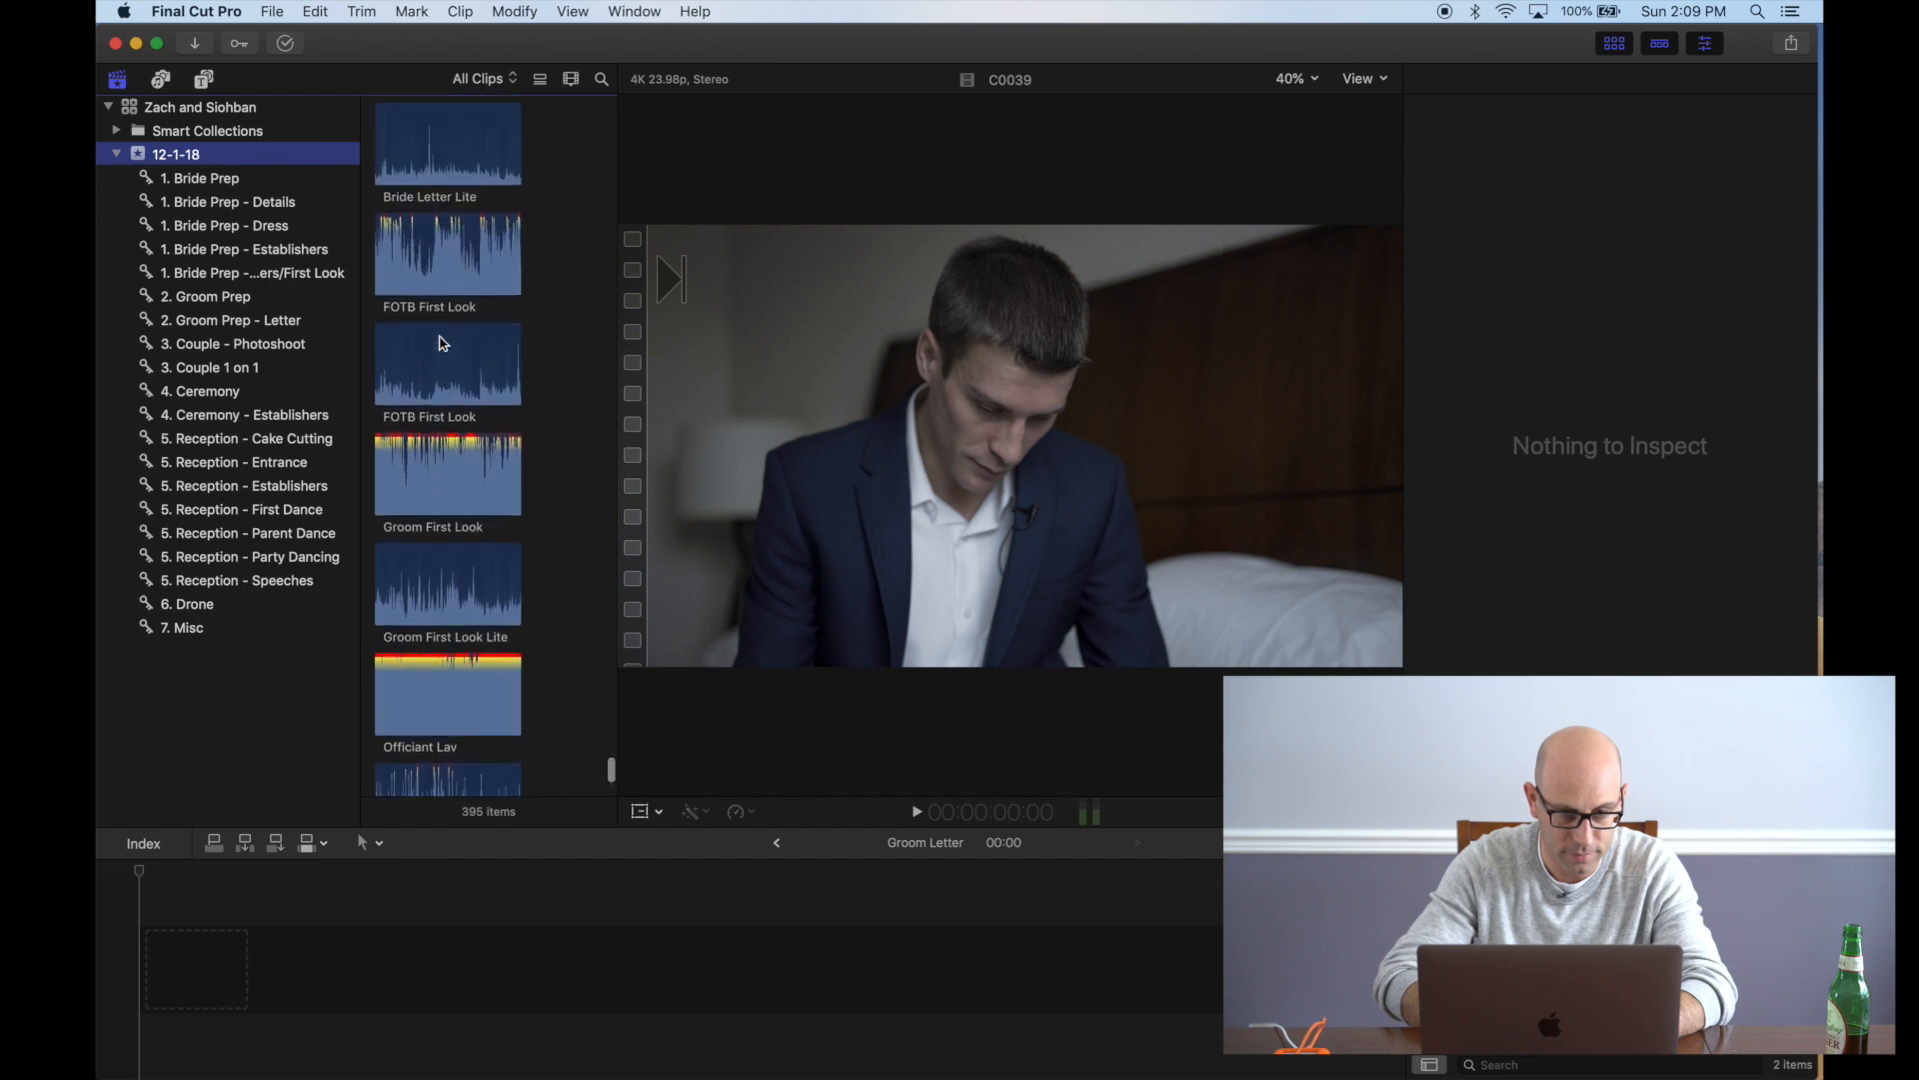
pyautogui.scroll(8, 443, 343)
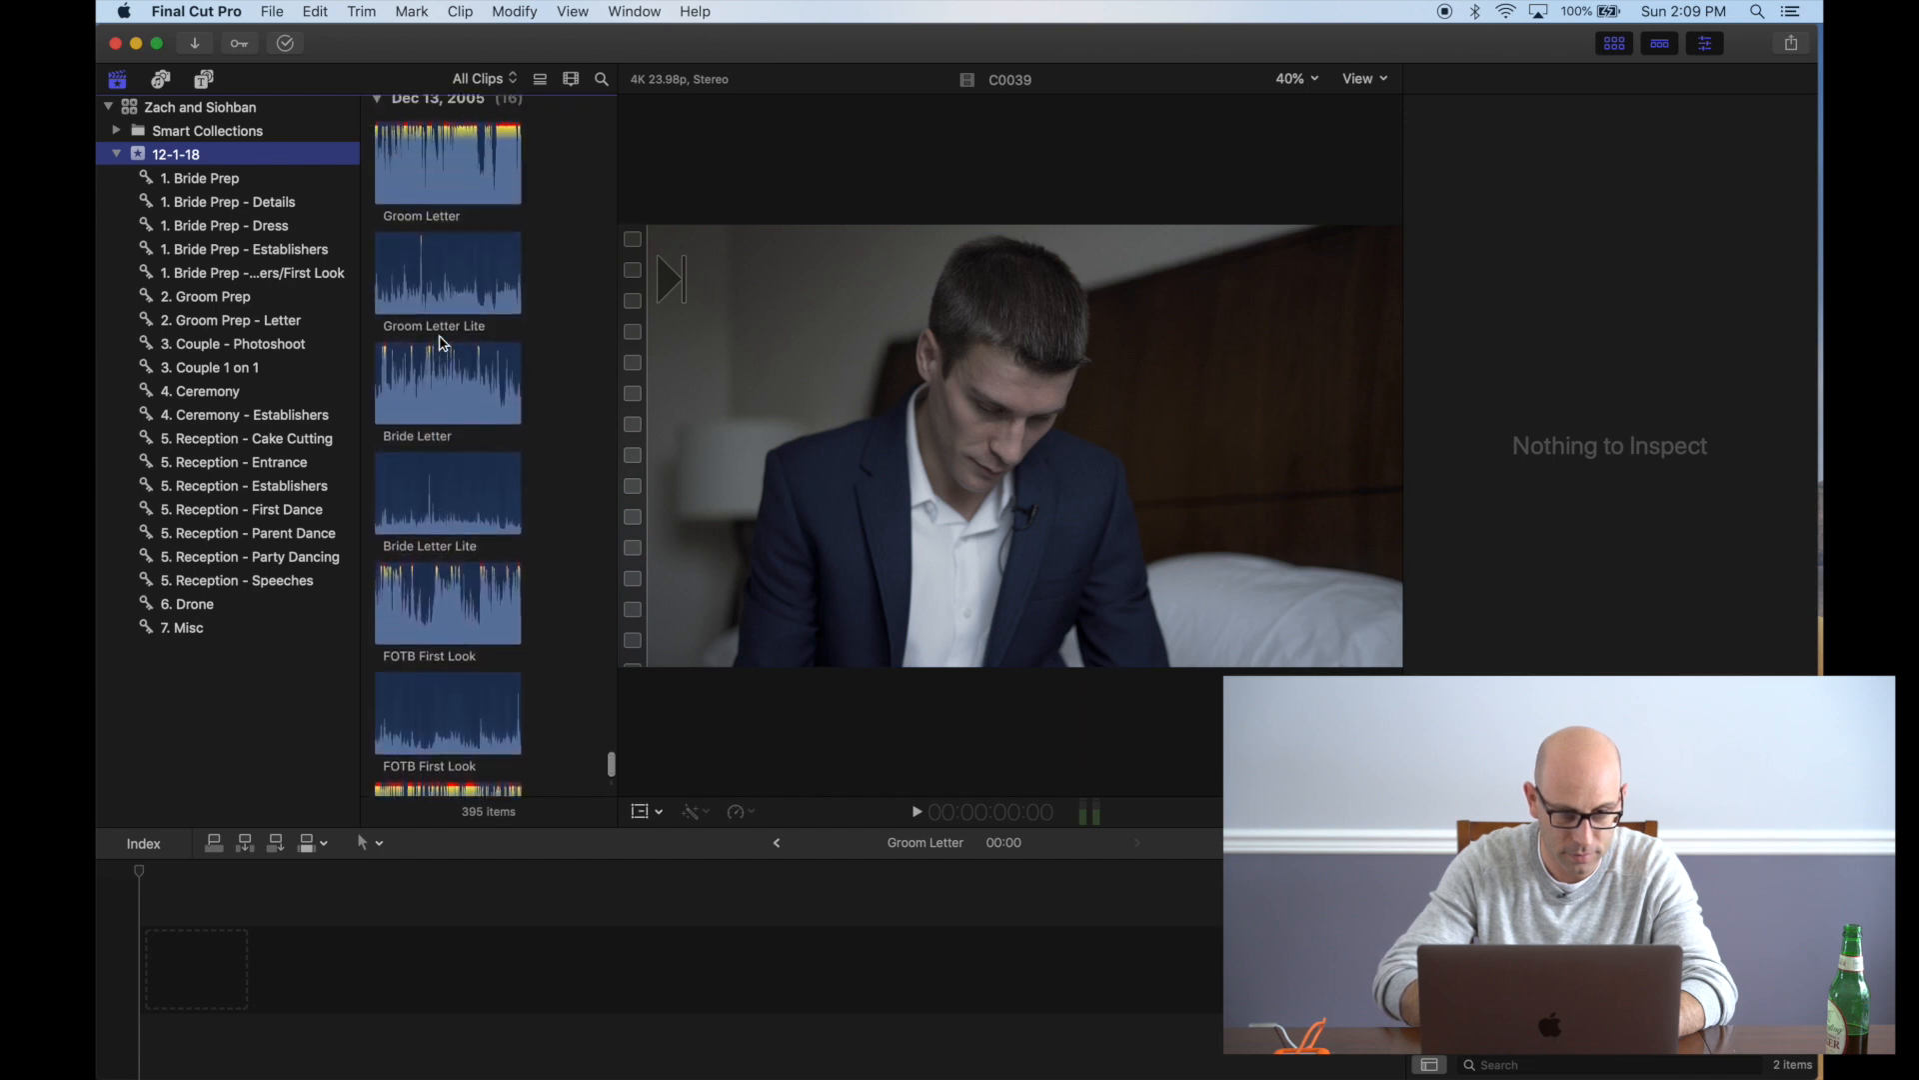
pyautogui.scroll(2, 443, 343)
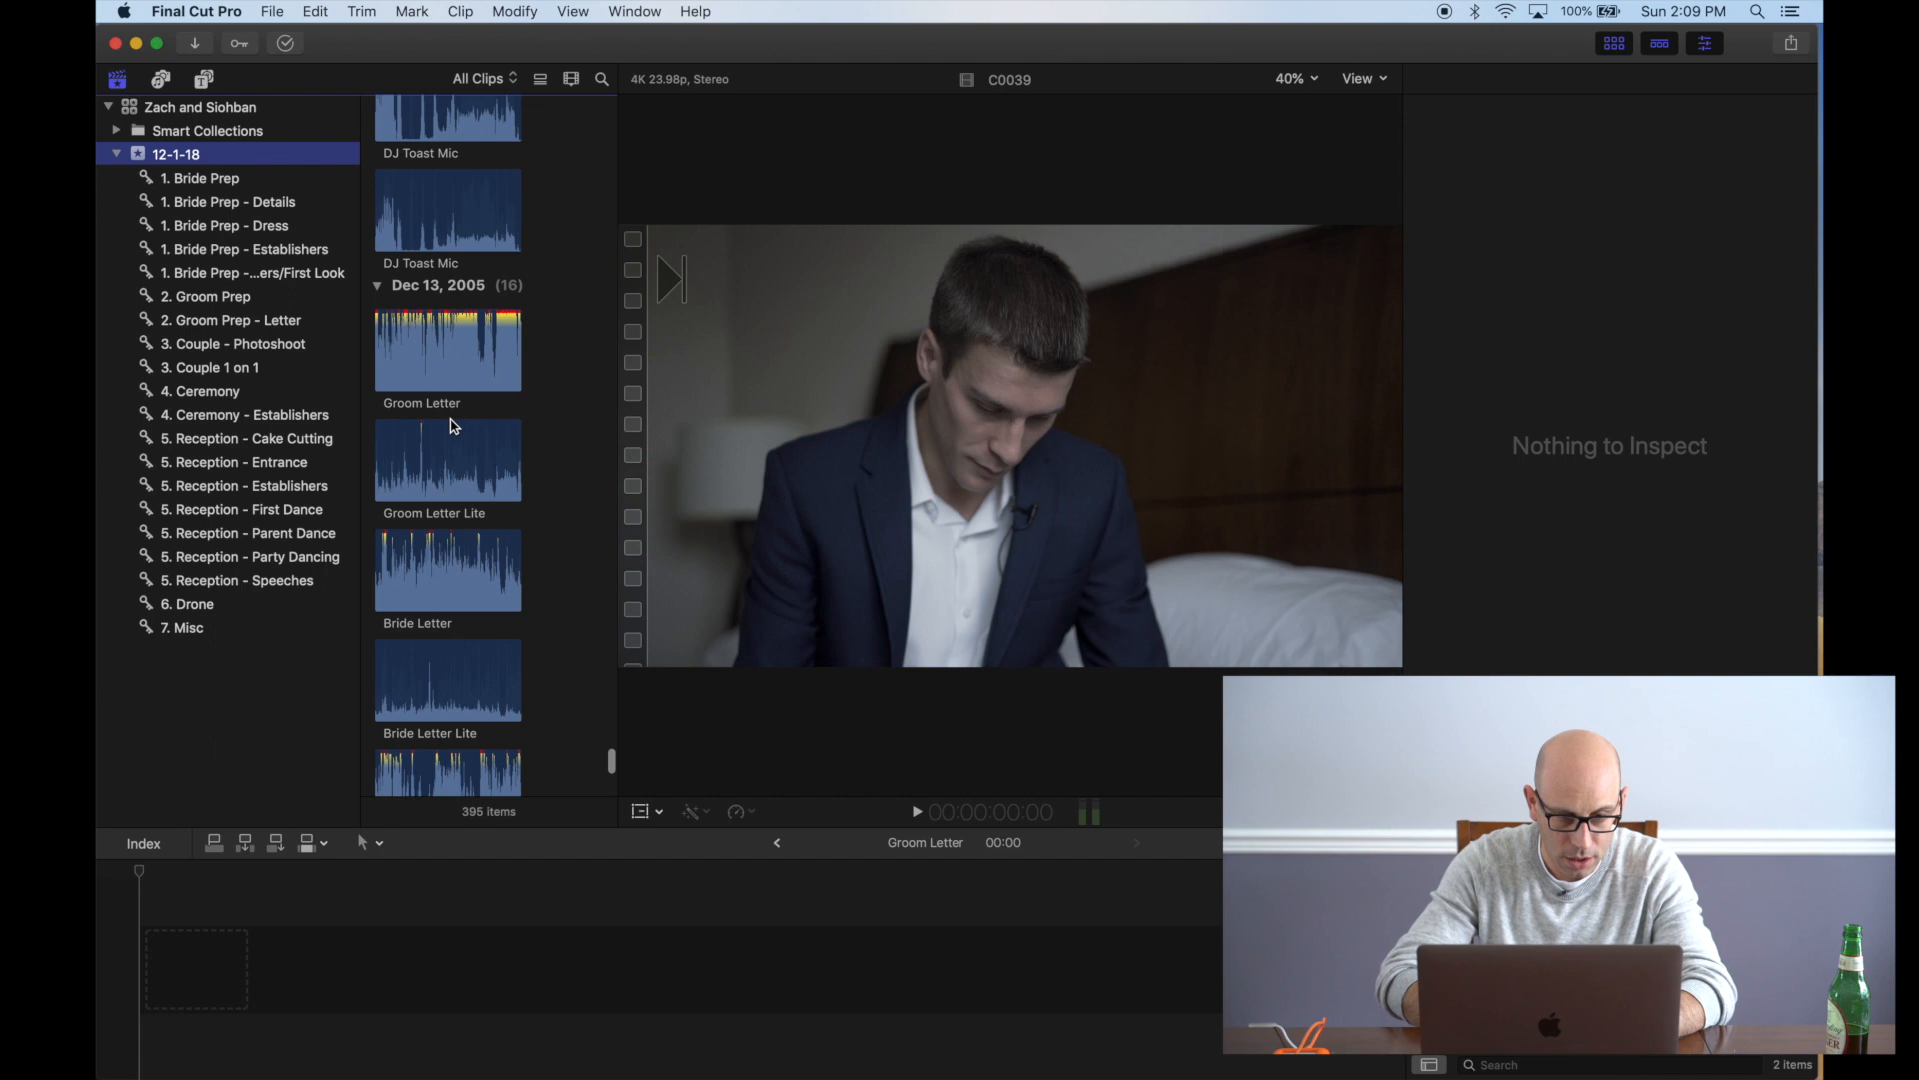
pyautogui.click(447, 361)
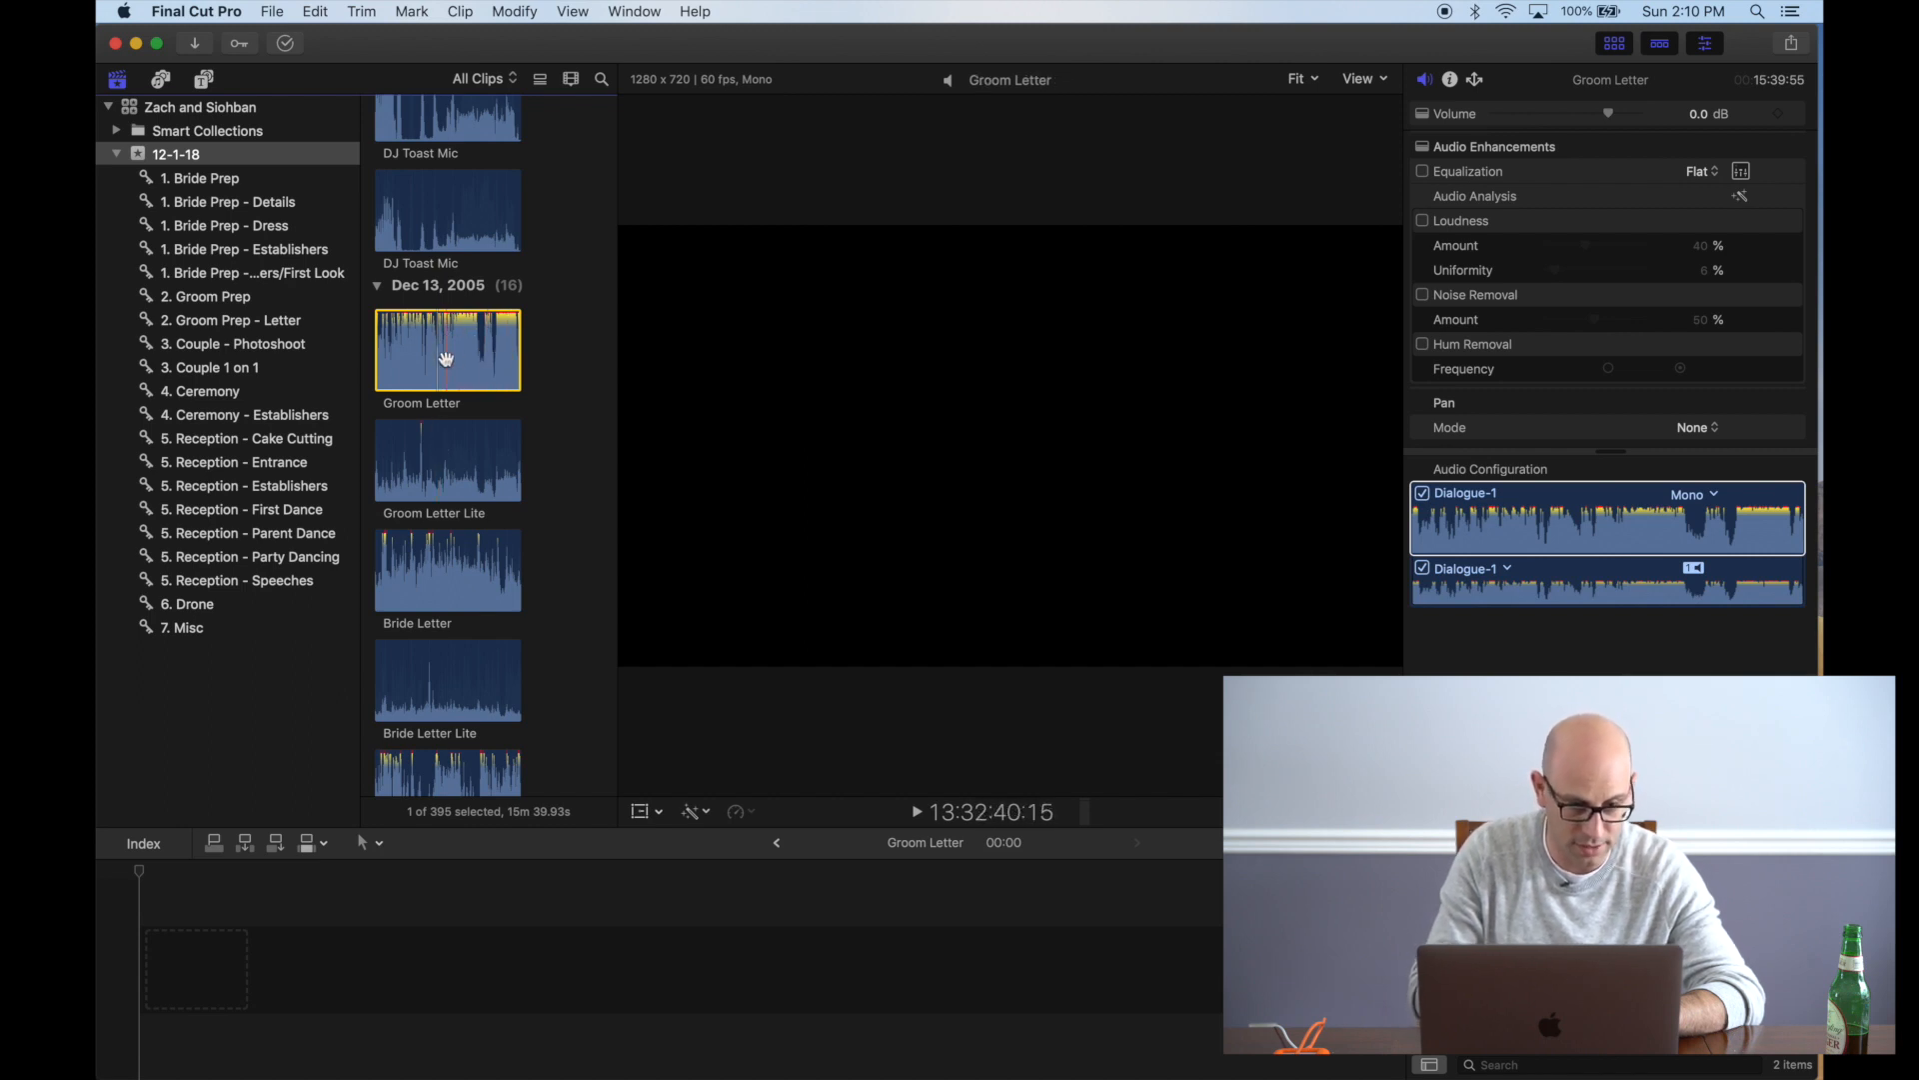
pyautogui.moveTo(446, 358); pyautogui.dragTo(293, 329)
# Place the five video clips C0032 through C0039 from 2. Groom Prep - Letter at the start of the Groom Letter timeline
pyautogui.click(263, 322)
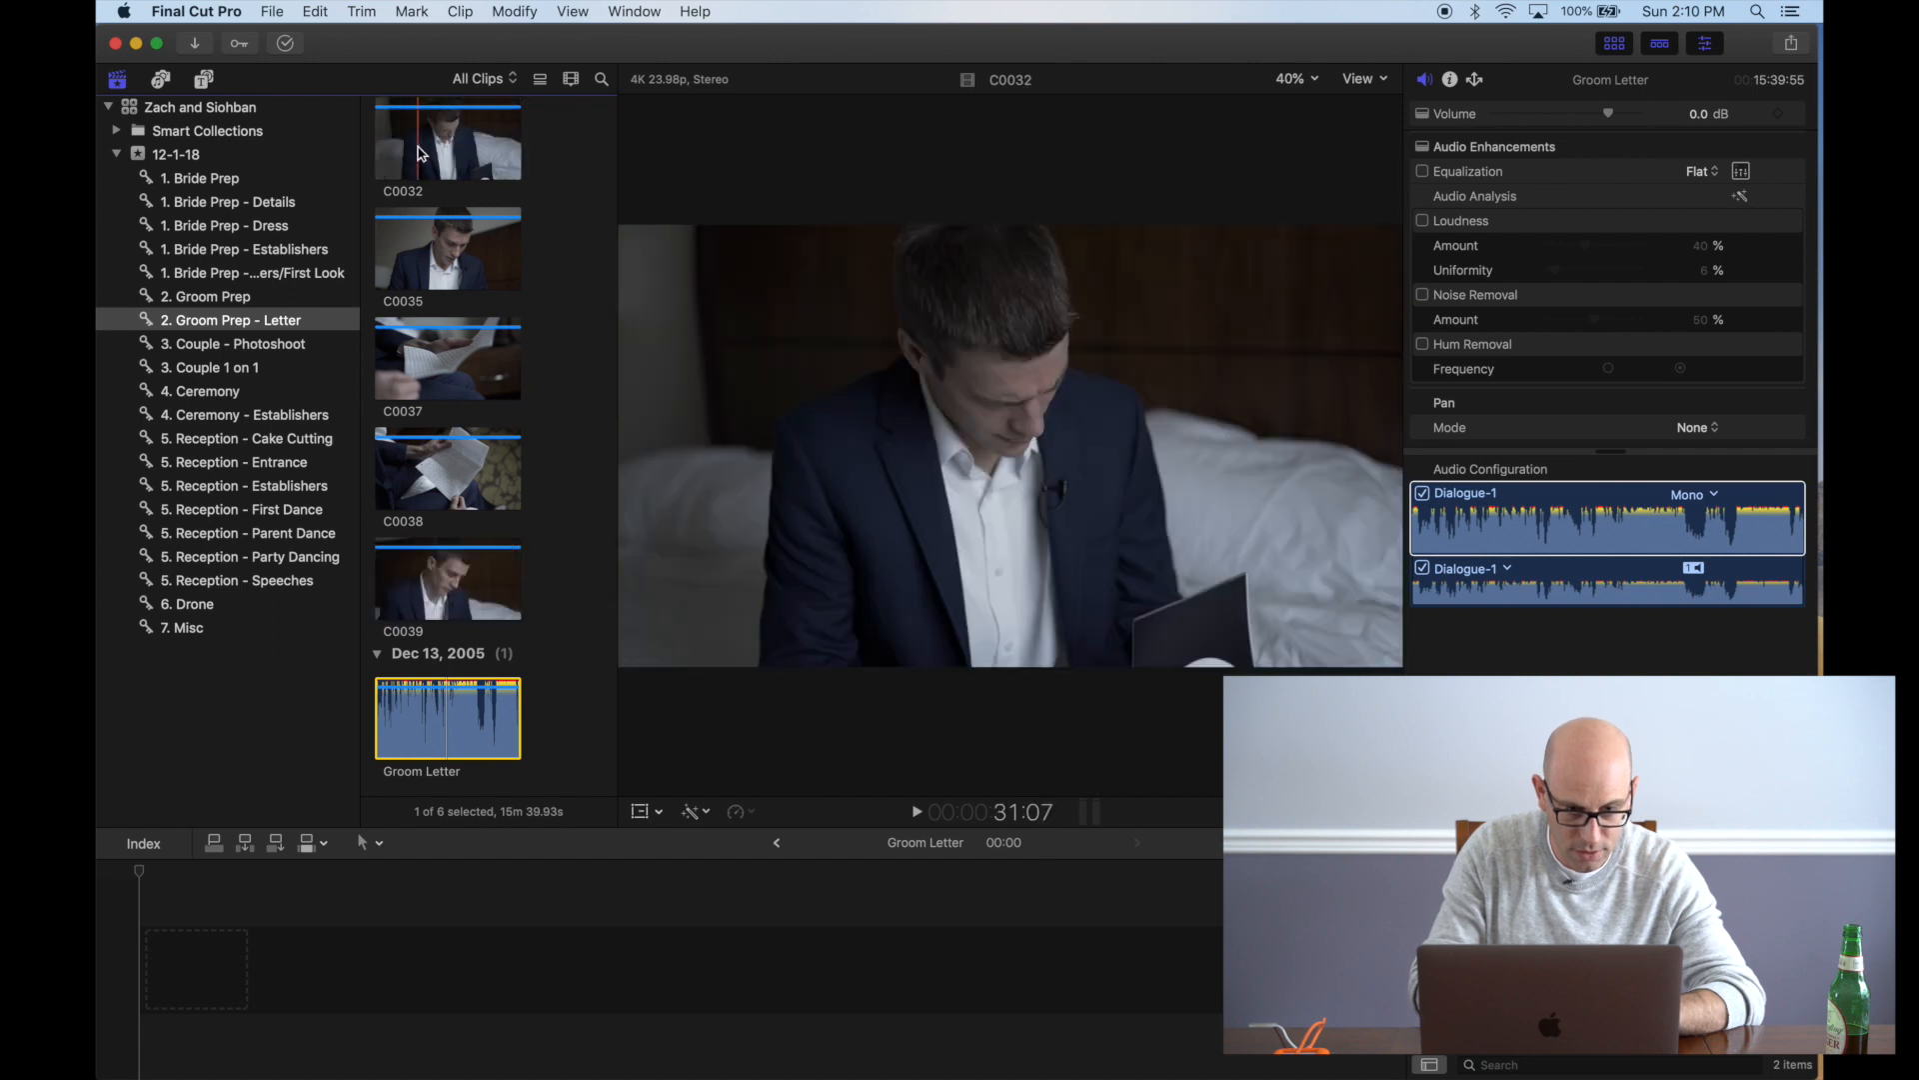
pyautogui.click(427, 142)
pyautogui.keyDown('shift'); pyautogui.click(462, 574); pyautogui.keyUp('shift')
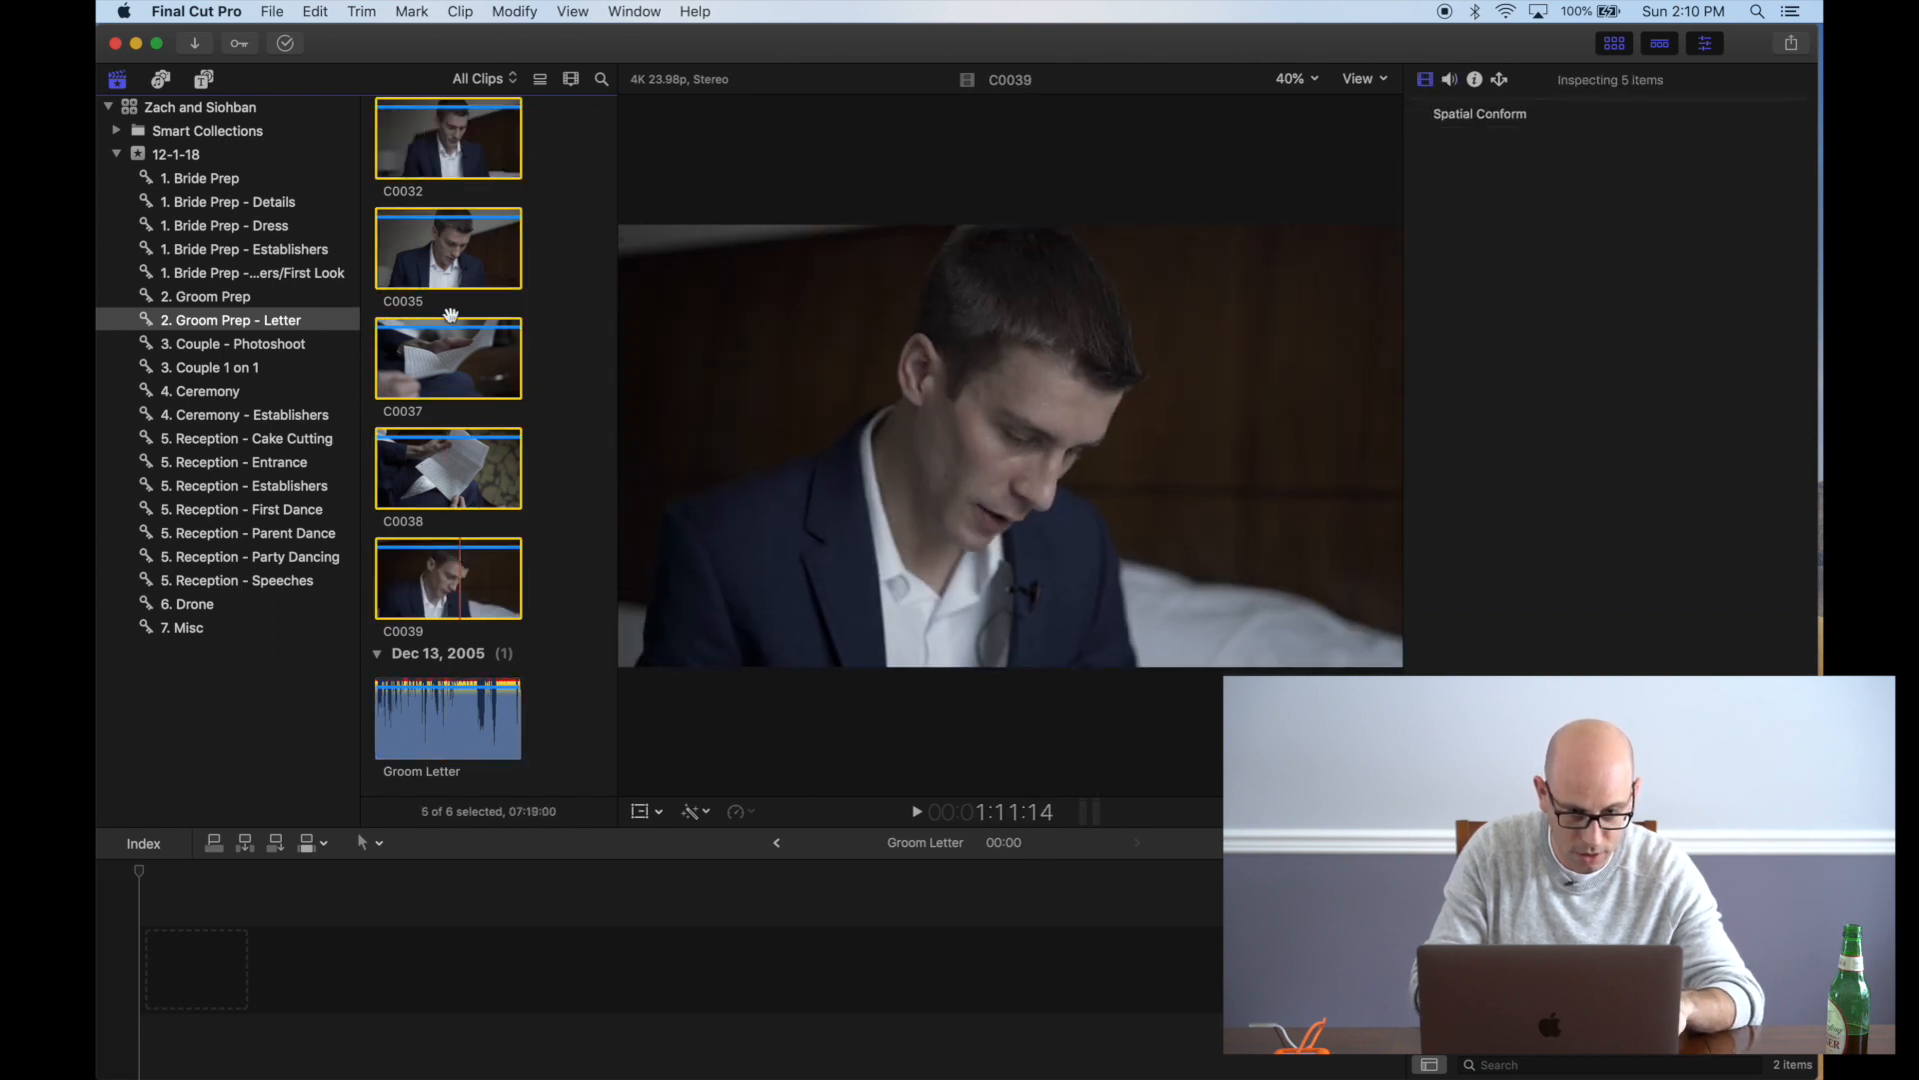
pyautogui.moveTo(461, 580); pyautogui.dragTo(158, 963)
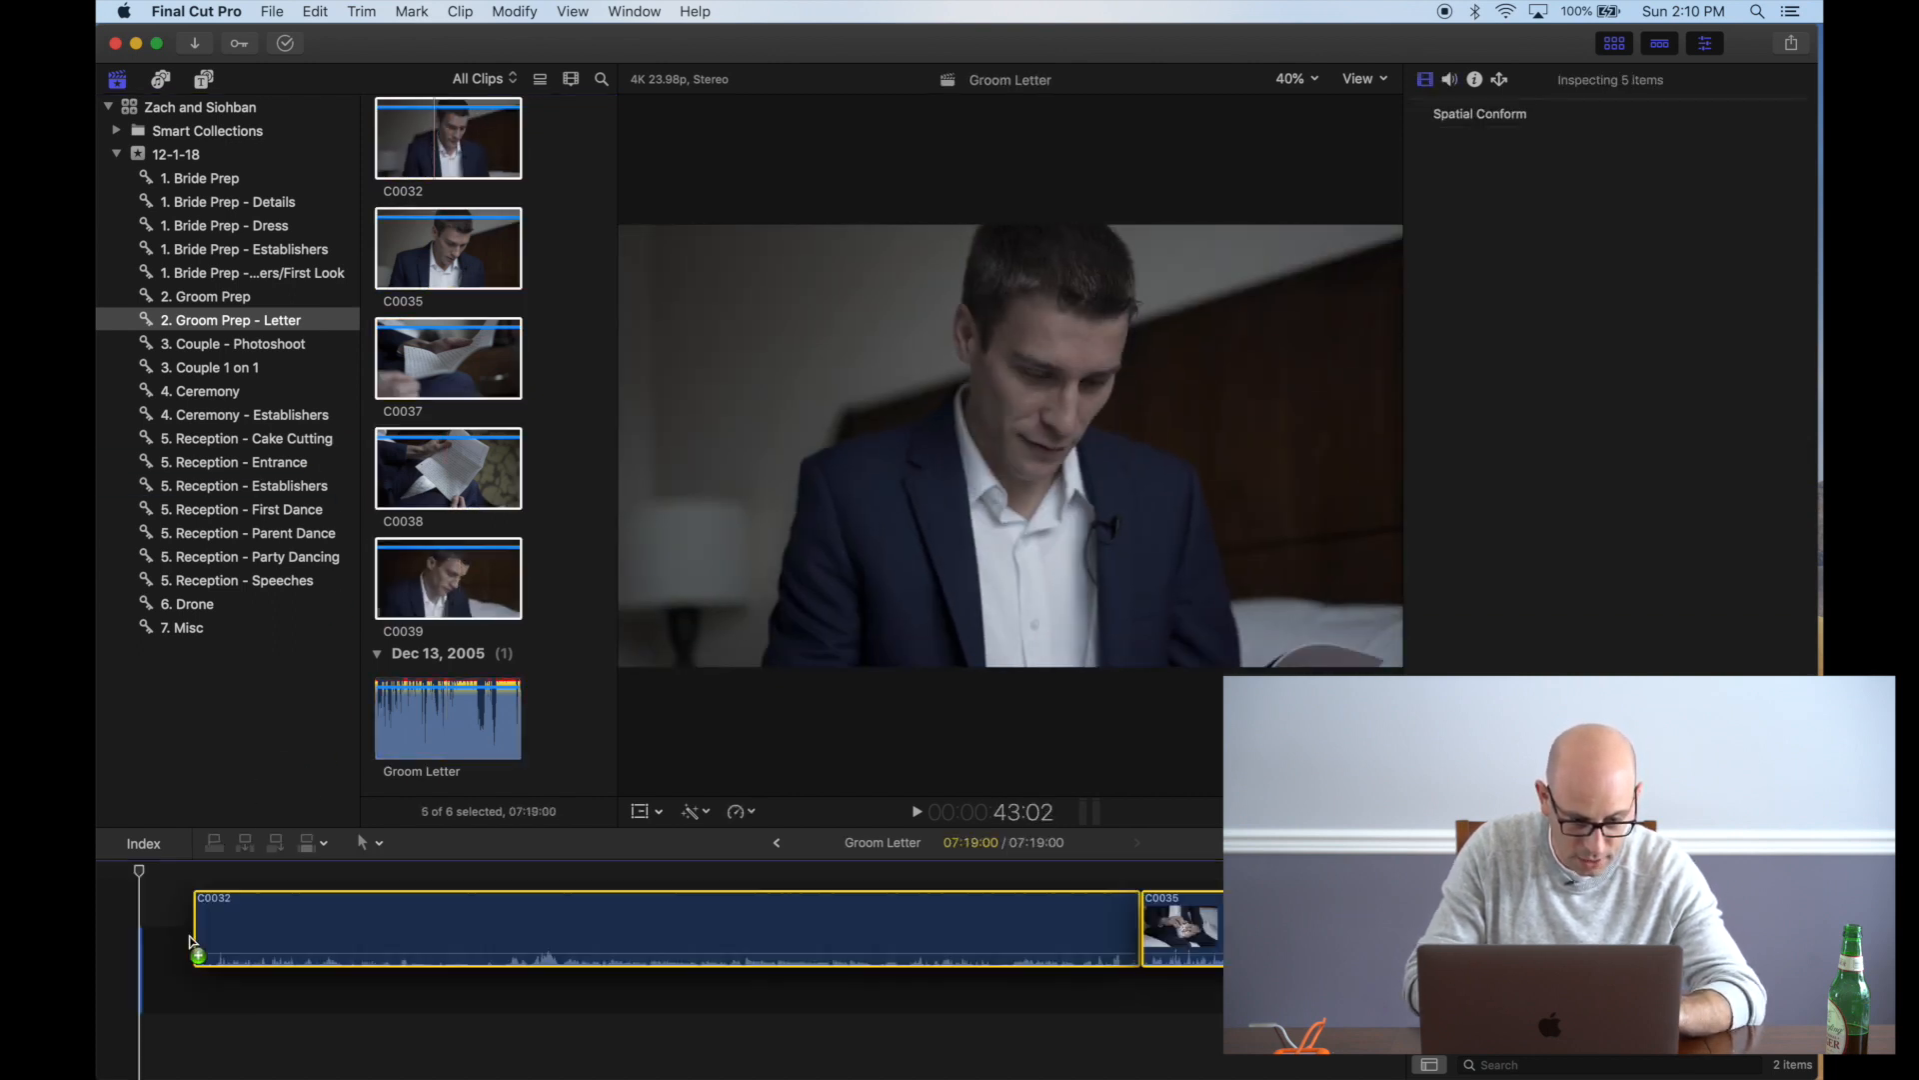
pyautogui.press('super+minus')
pyautogui.press('super+minus')
pyautogui.press('super+minus')
pyautogui.press('super+minus')
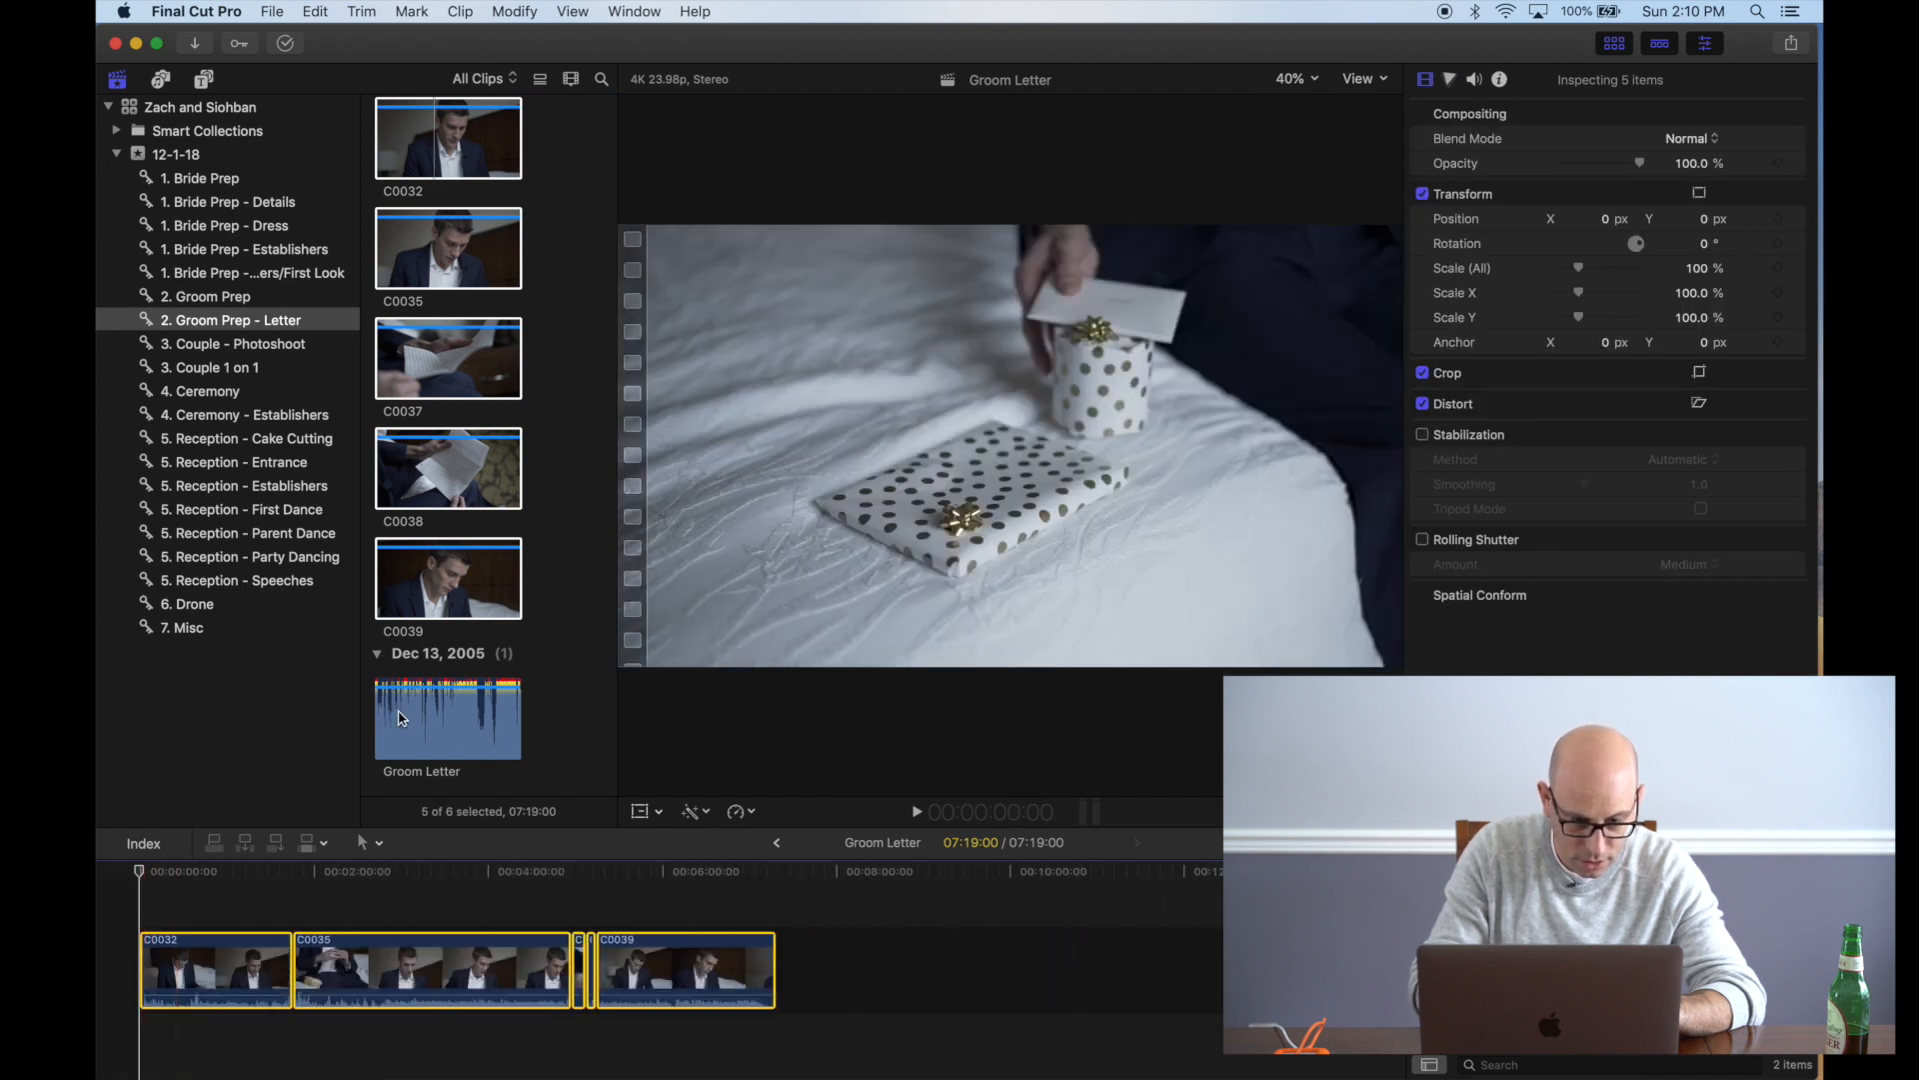
# Connect the Groom Letter audio clip beneath the video clips at the timeline's start and return the playhead to the beginning
pyautogui.moveTo(436, 715); pyautogui.dragTo(436, 913)
pyautogui.moveTo(330, 1077); pyautogui.dragTo(148, 1045)
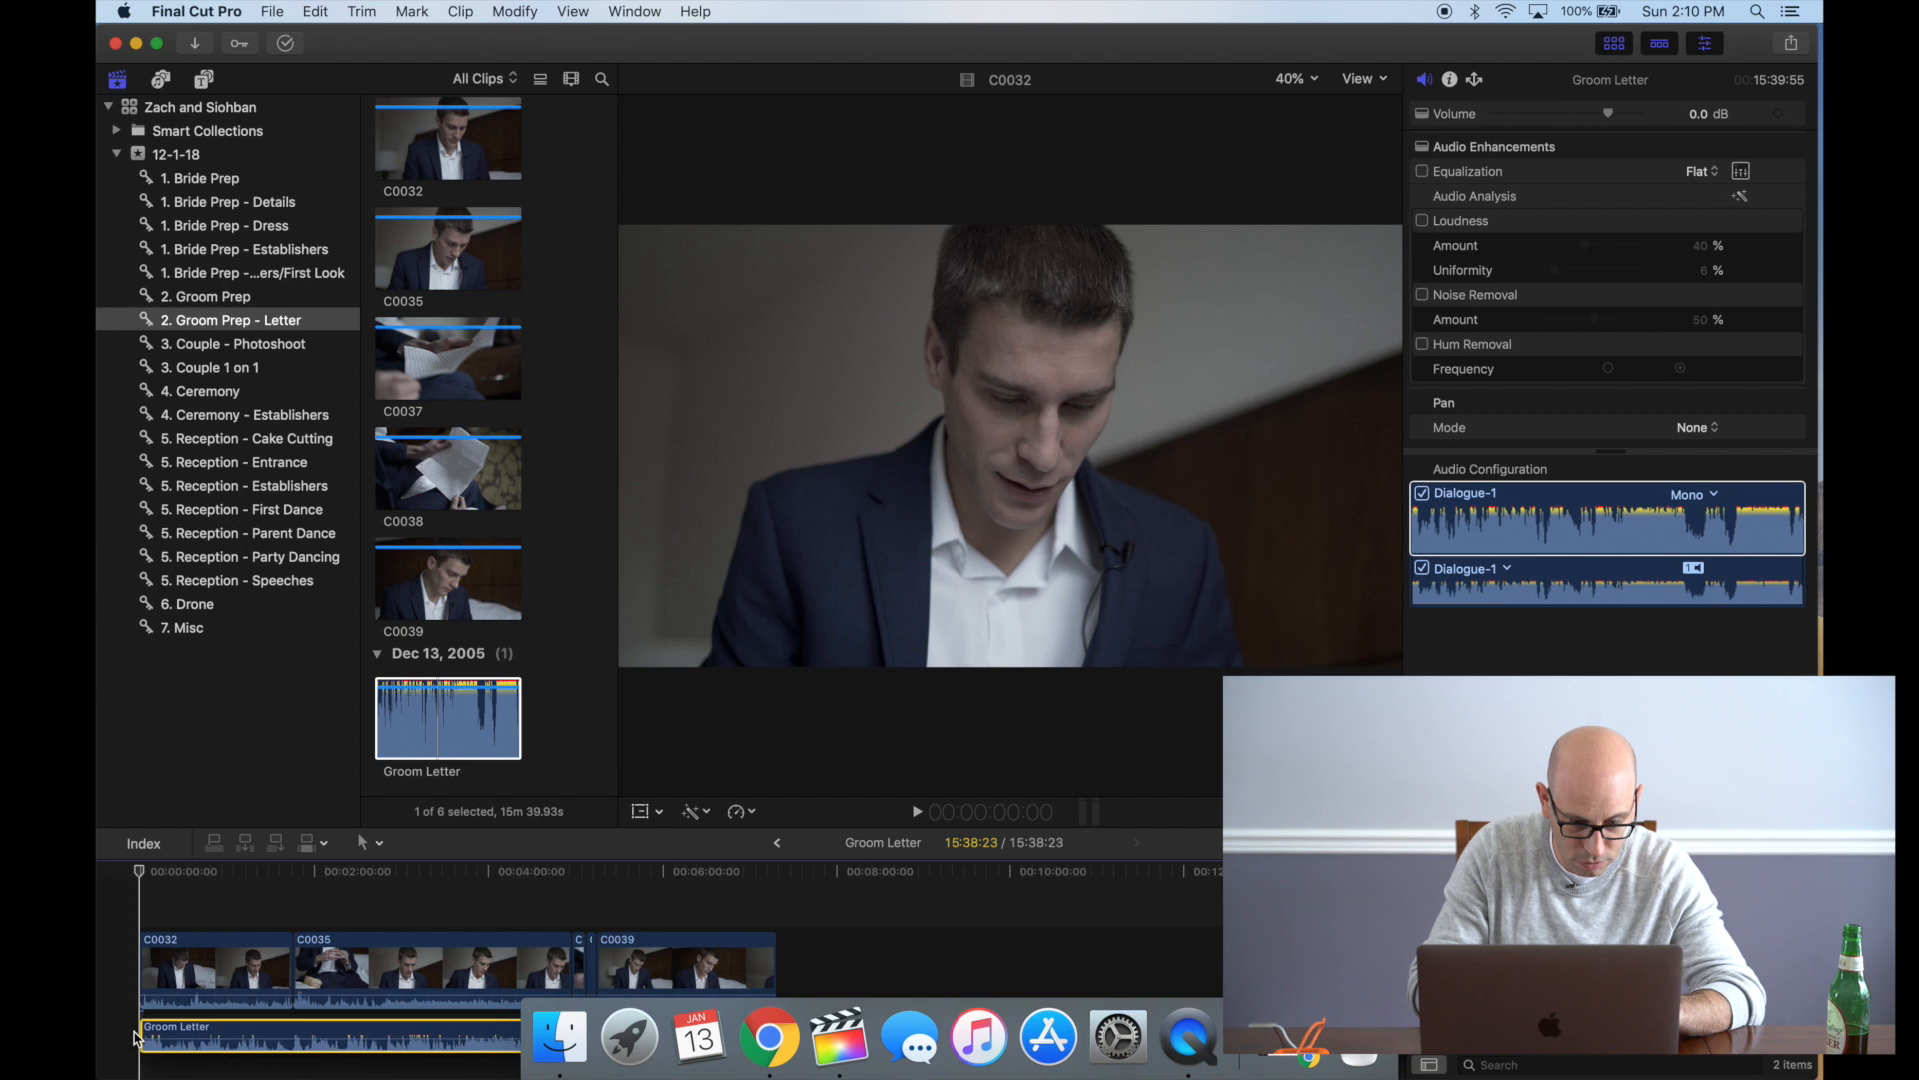
pyautogui.click(258, 879)
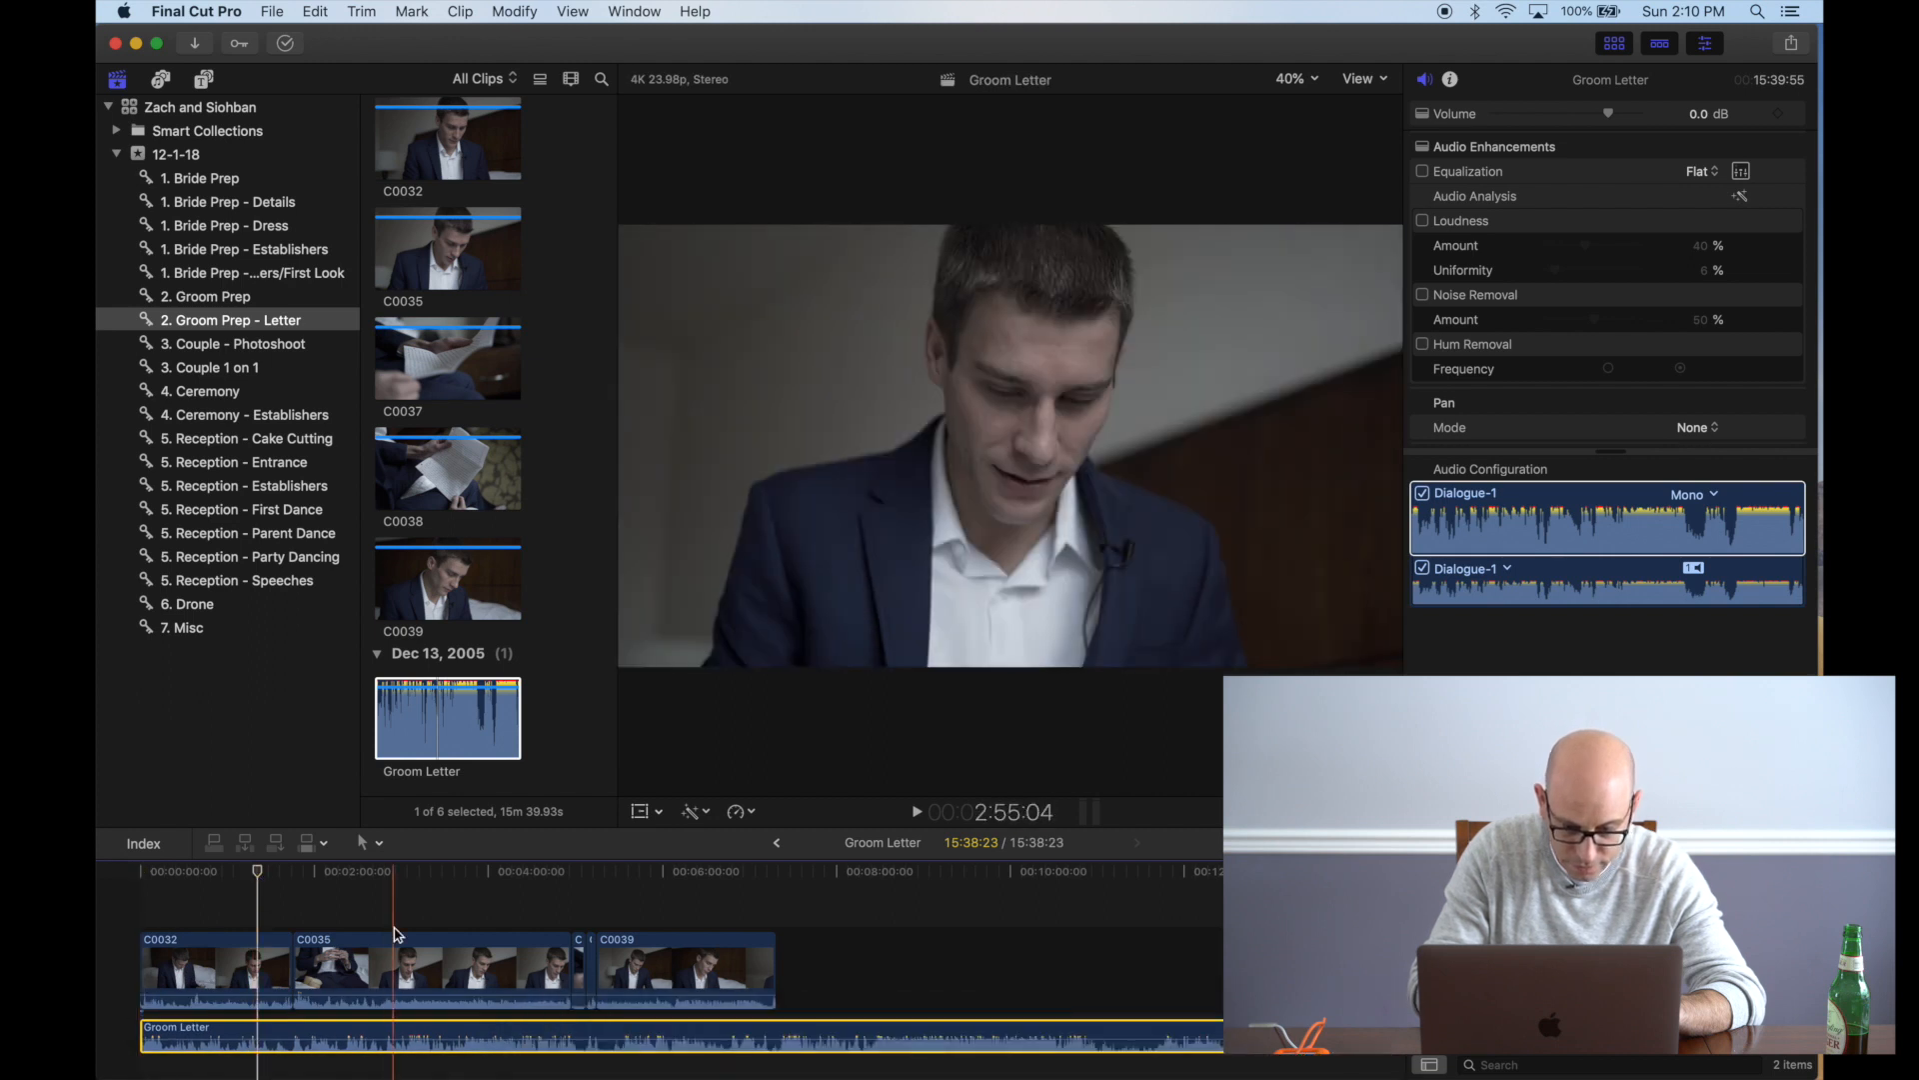
pyautogui.scroll(-1, 392, 935)
pyautogui.hscroll(1, 392, 934)
pyautogui.hscroll(5, 964, 952)
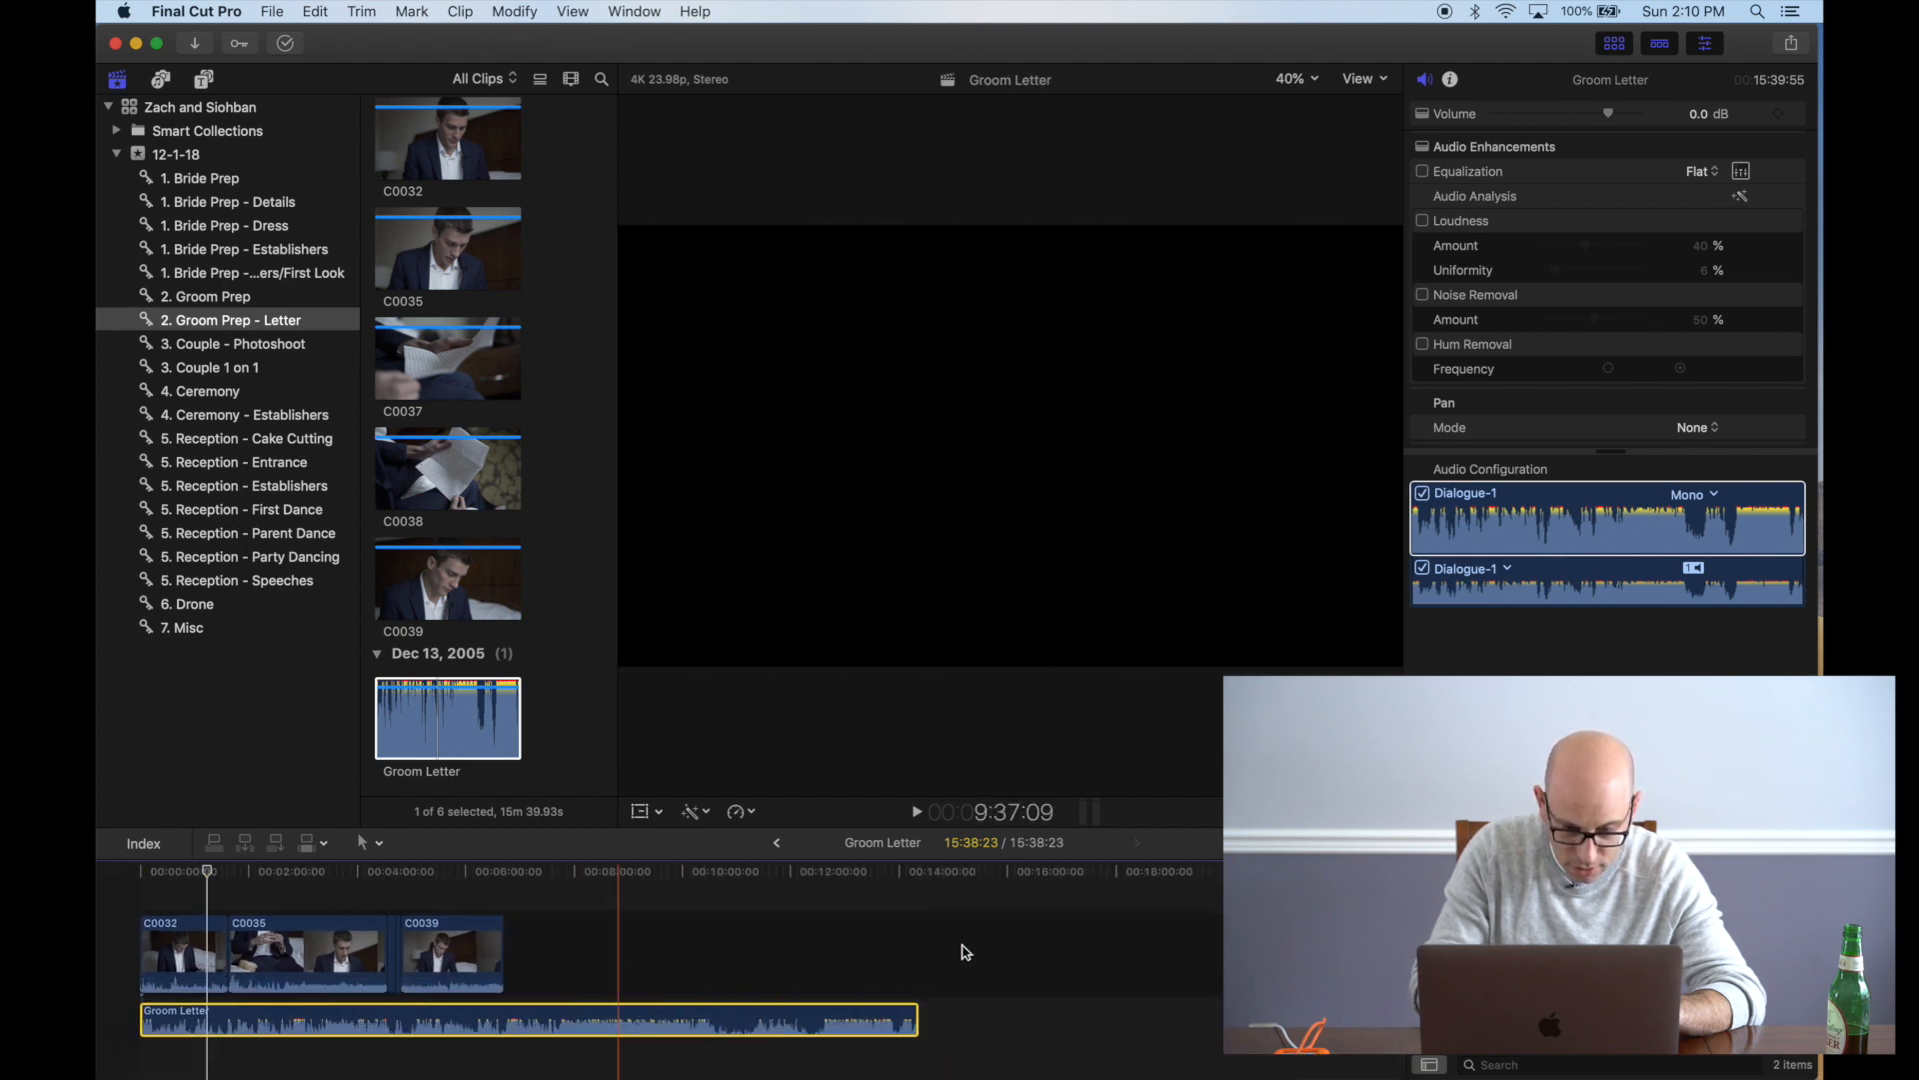
pyautogui.hscroll(-5, 965, 952)
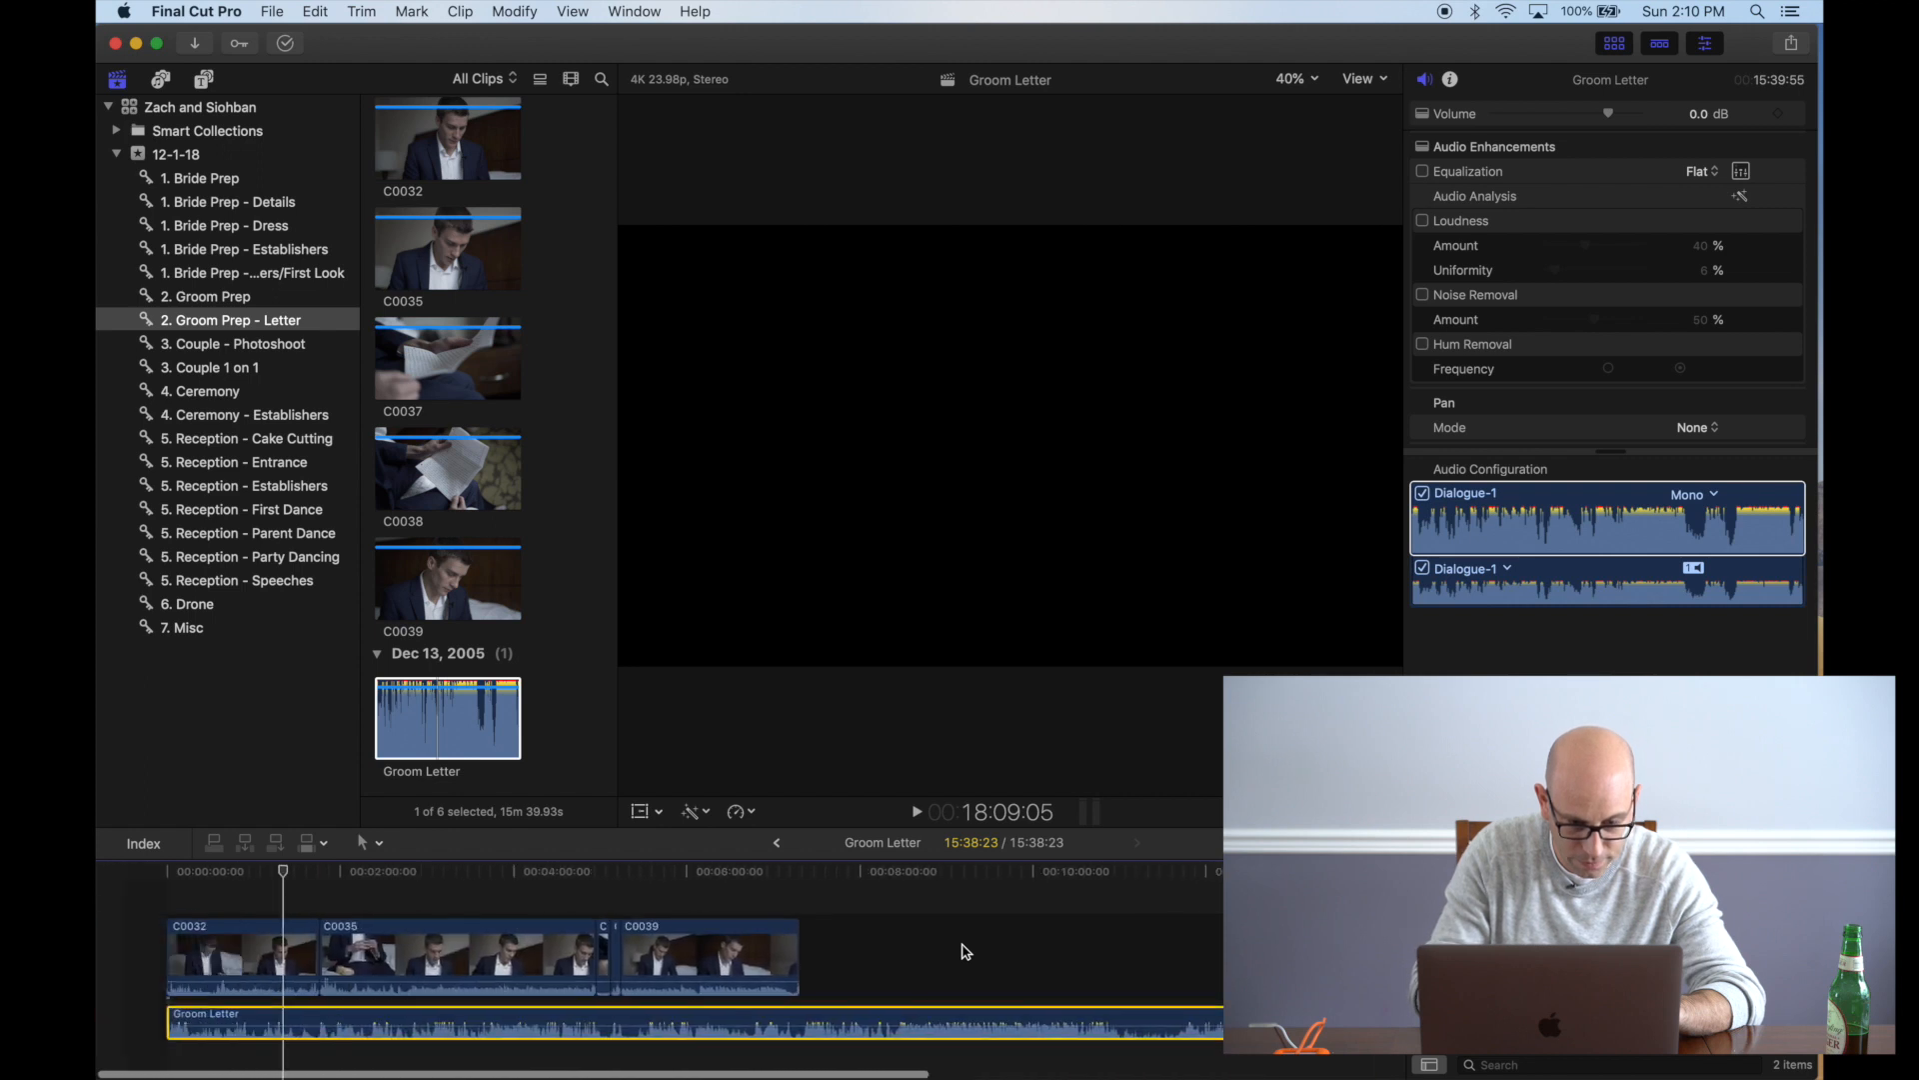
pyautogui.click(107, 950)
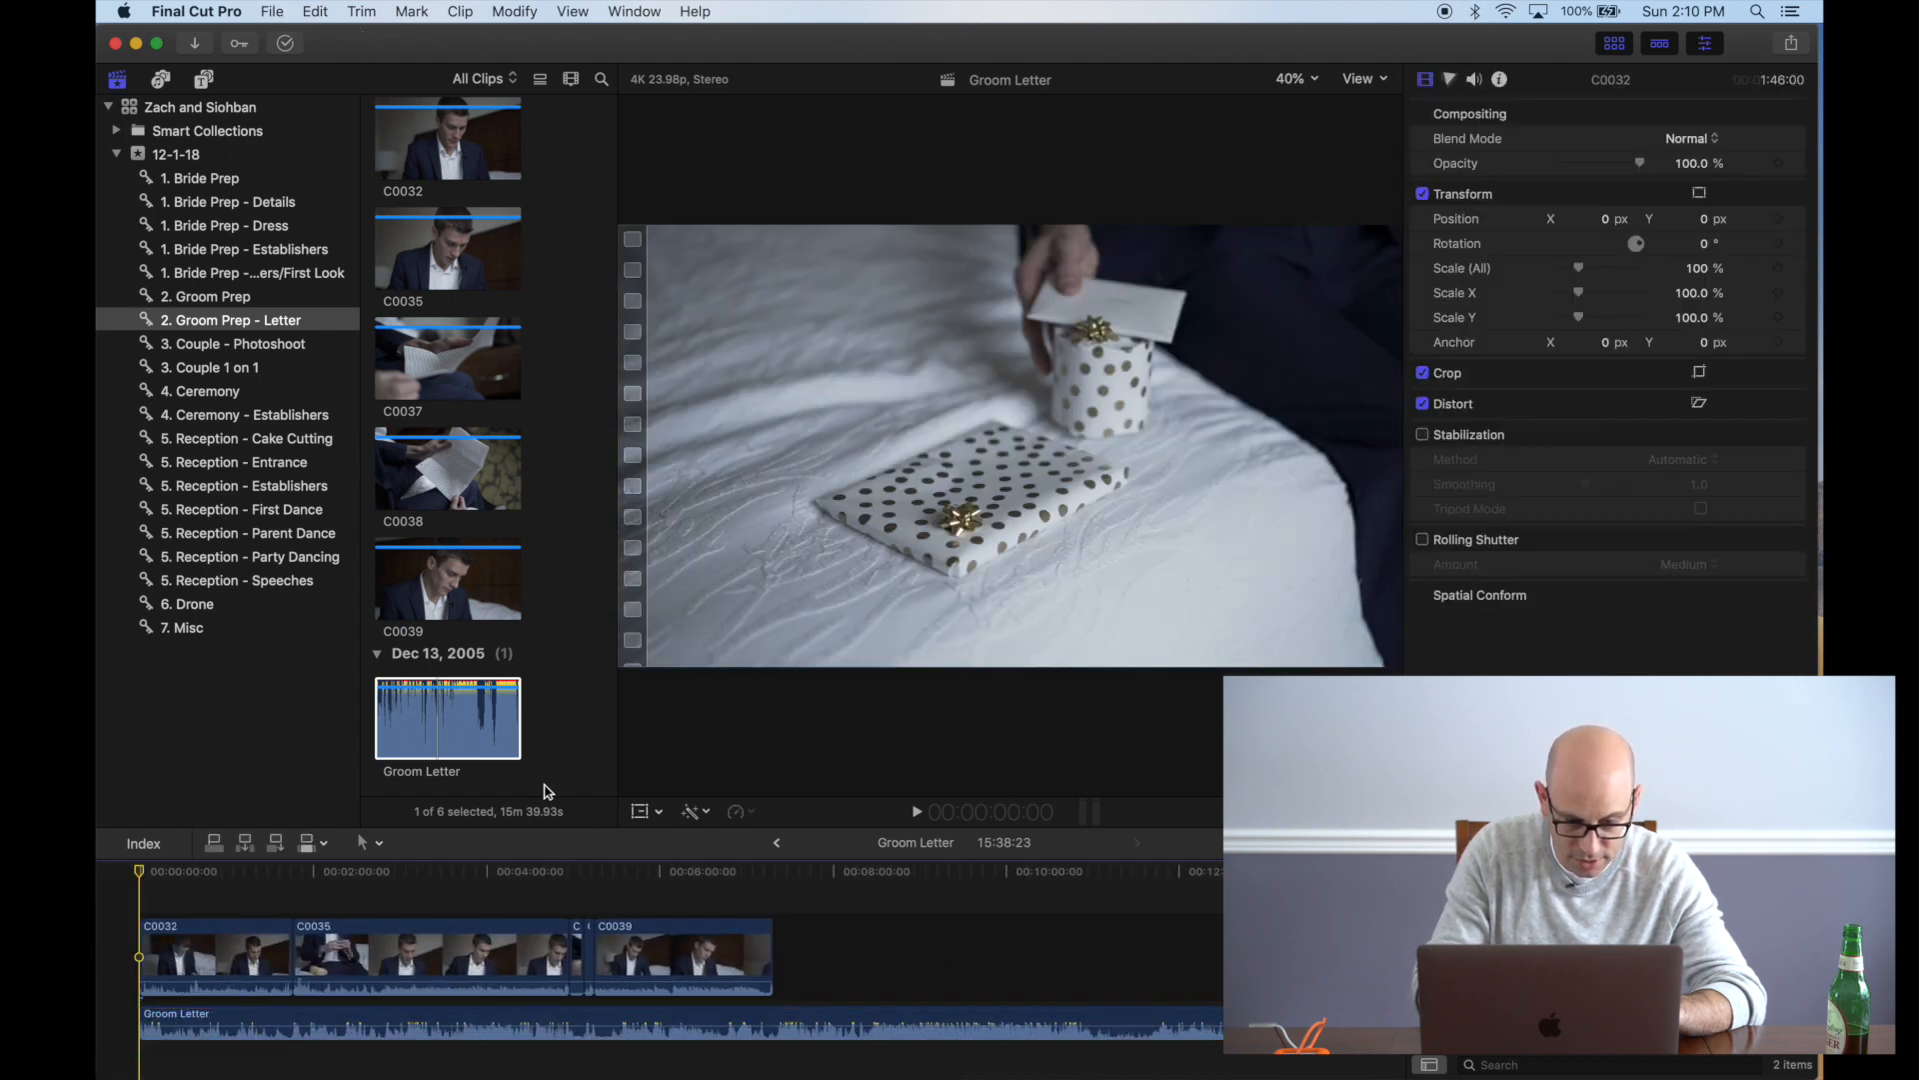
# Export the Groom Letter project as an XML file to the Desktop using the current version (1.8)
pyautogui.click(272, 12)
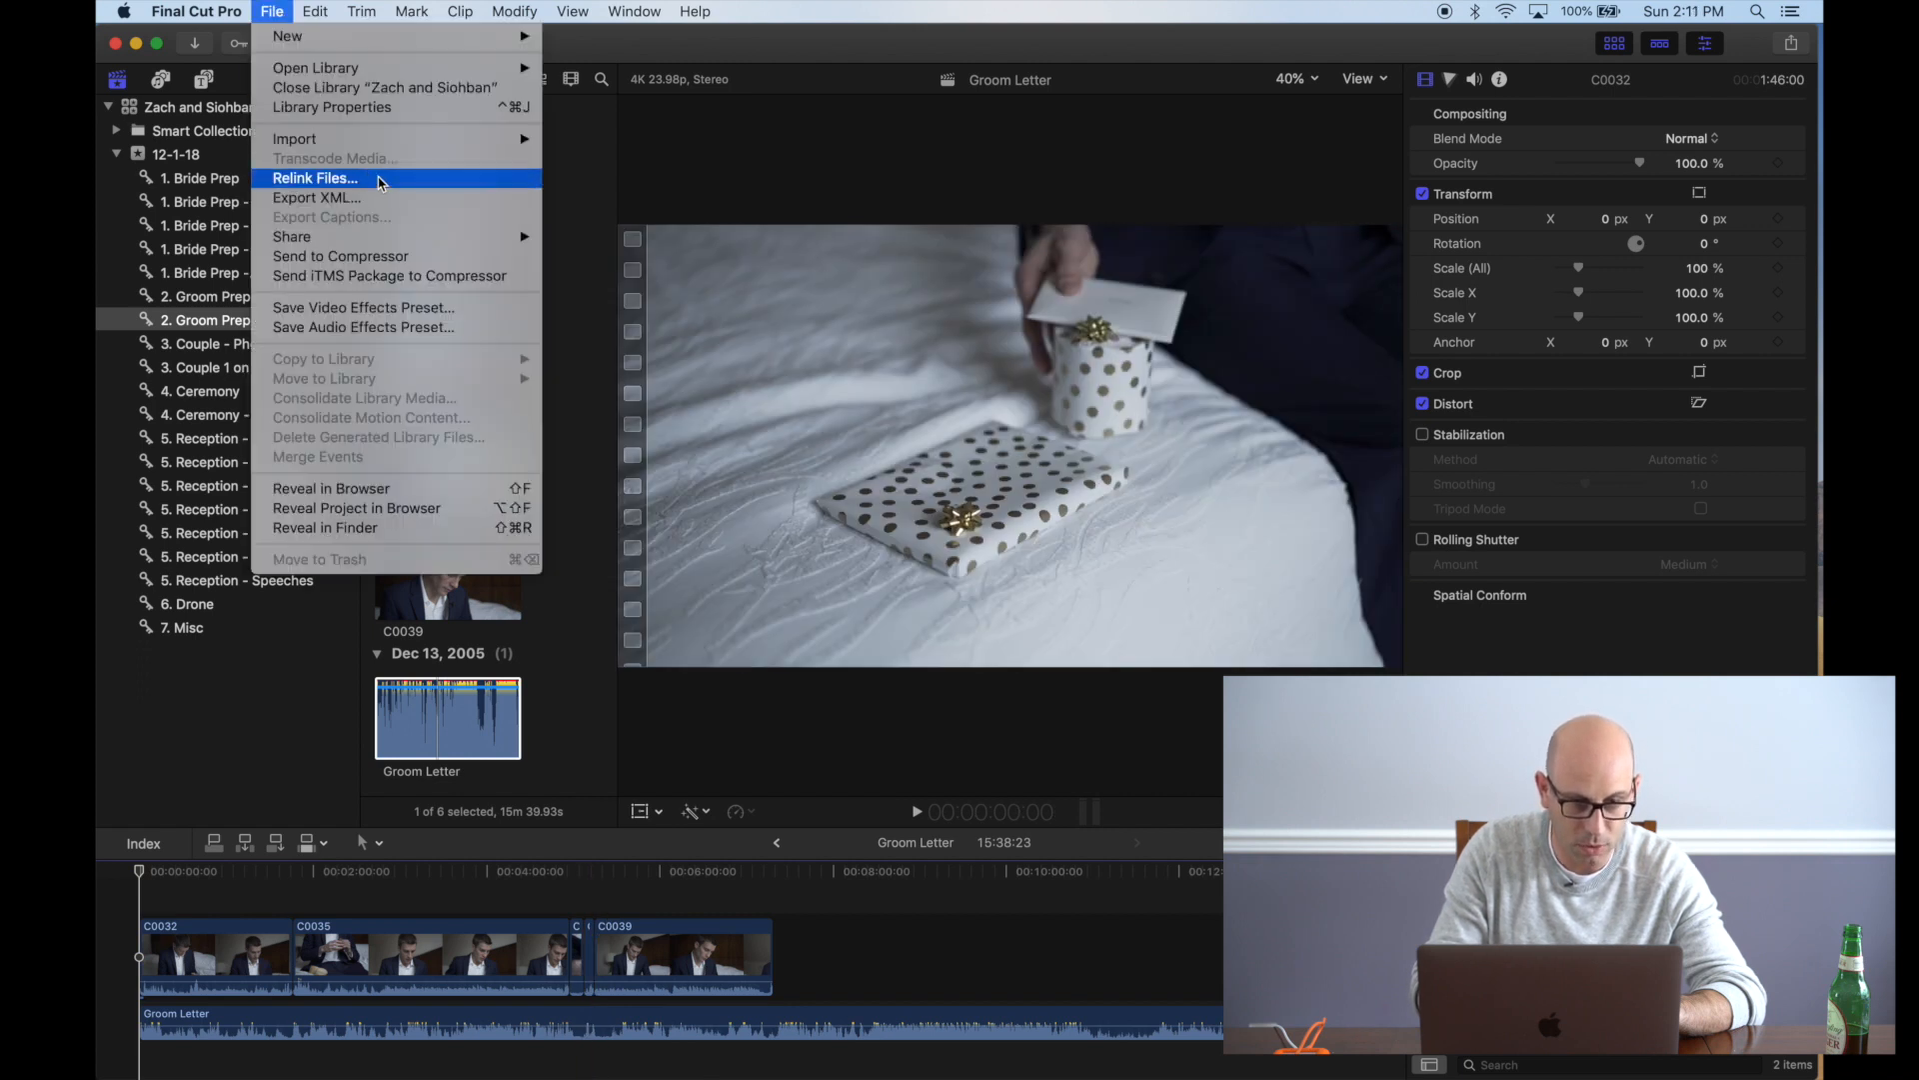
pyautogui.click(397, 203)
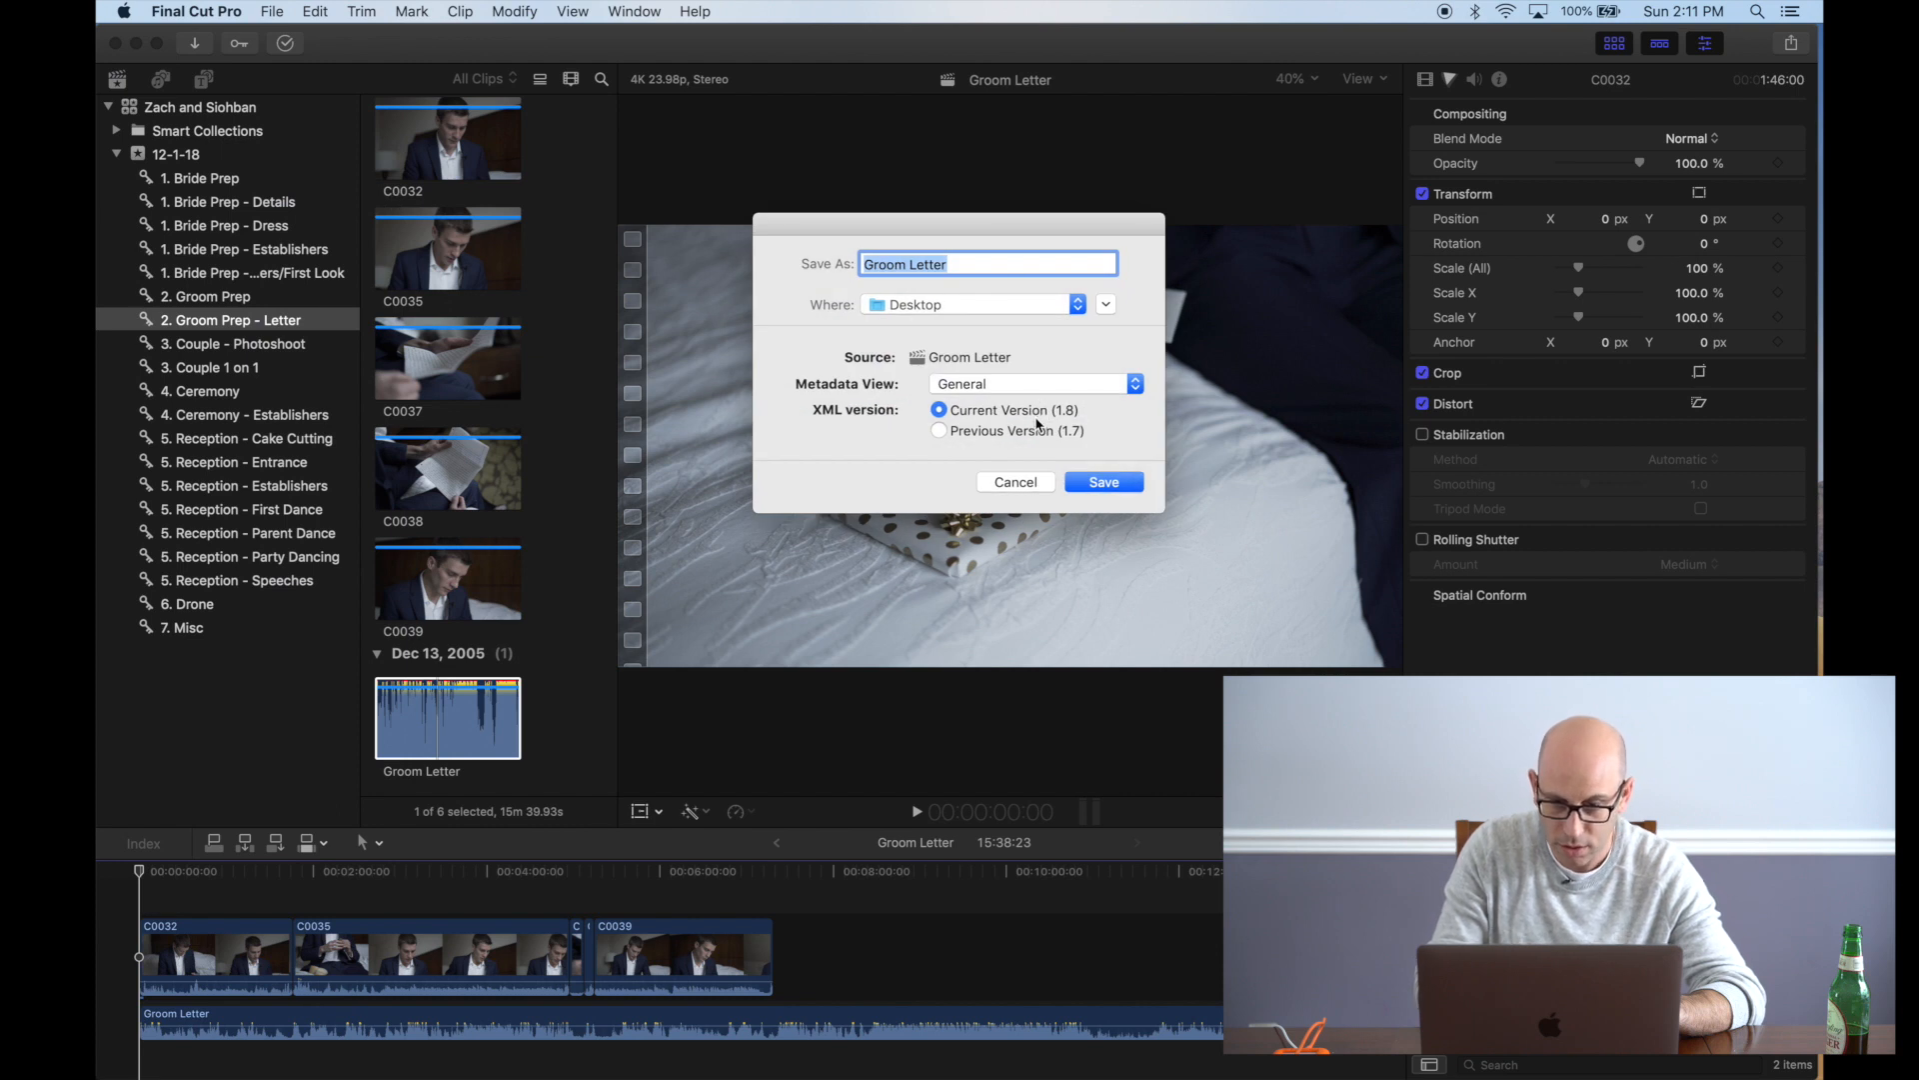
pyautogui.click(1121, 490)
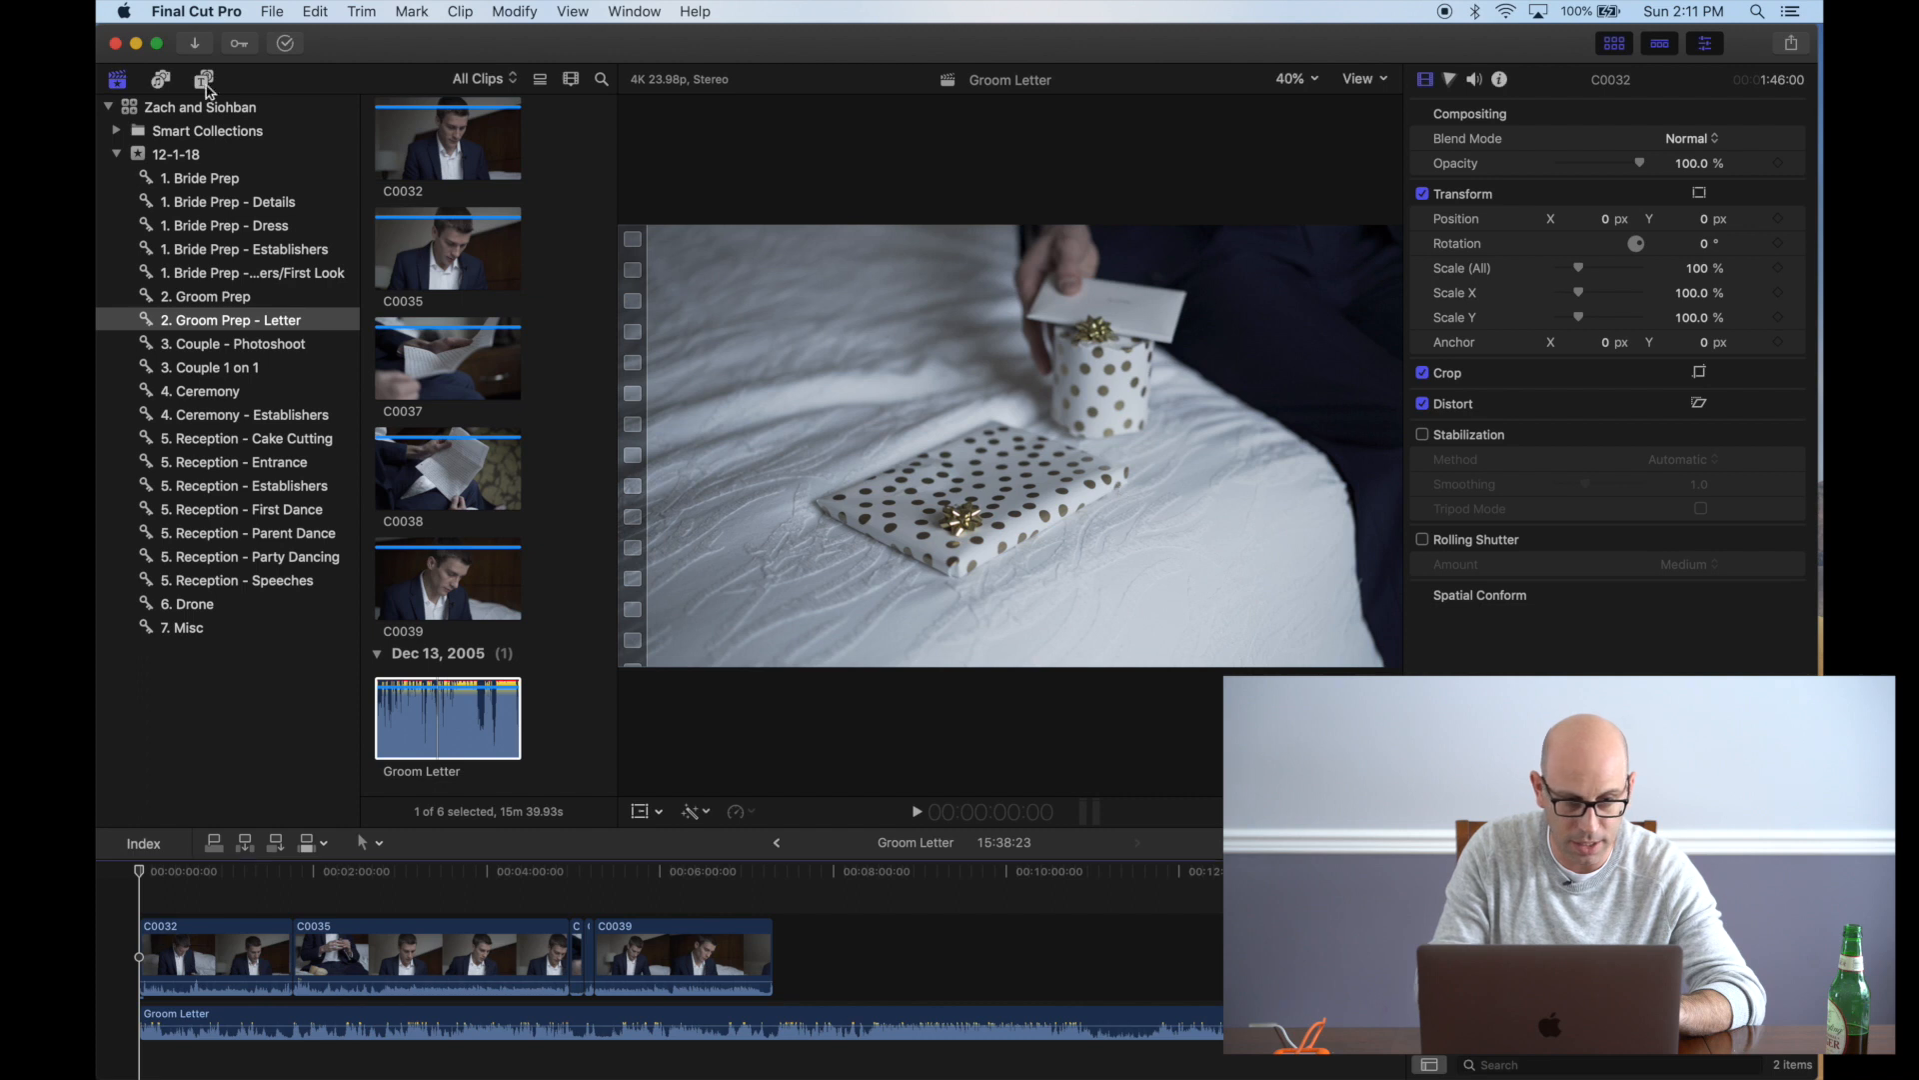
# Set the editing window aside and launch PluralEyes 4 from the Applications folder
pyautogui.click(137, 45)
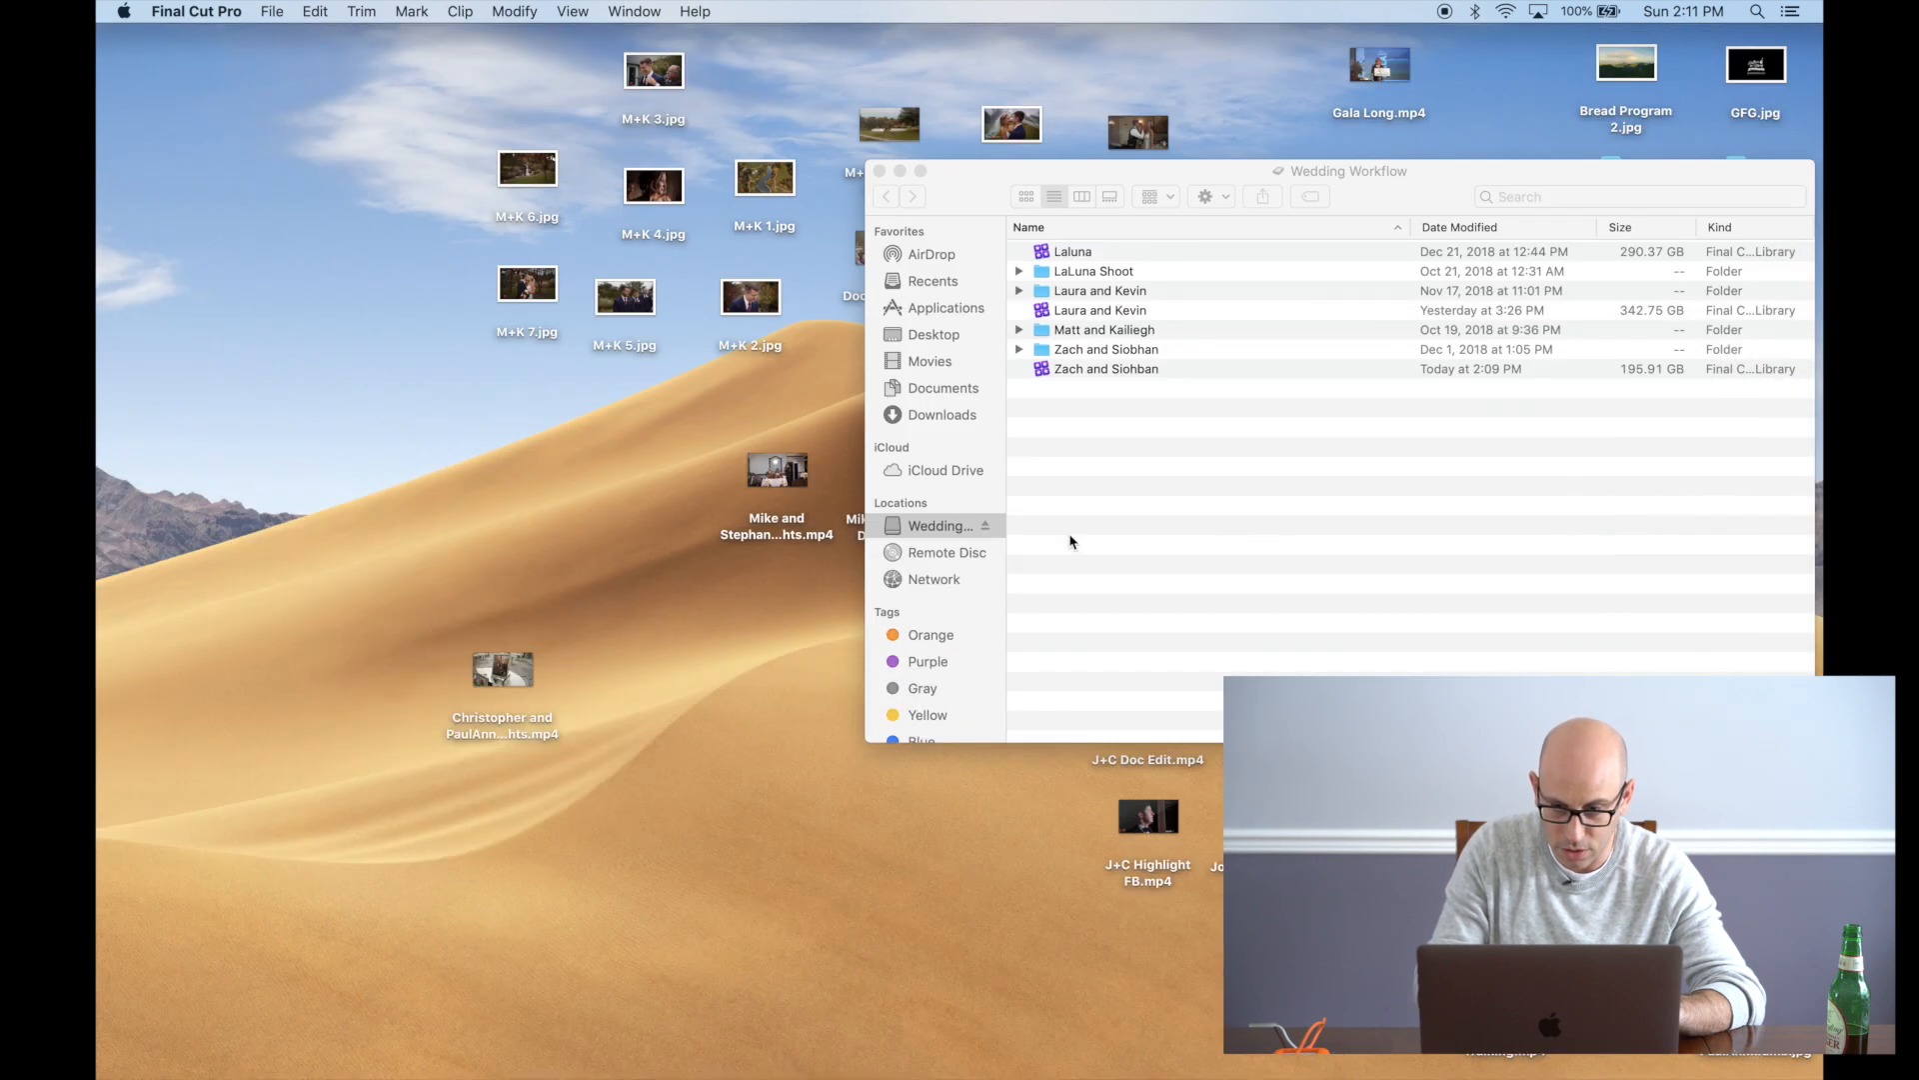
pyautogui.click(946, 316)
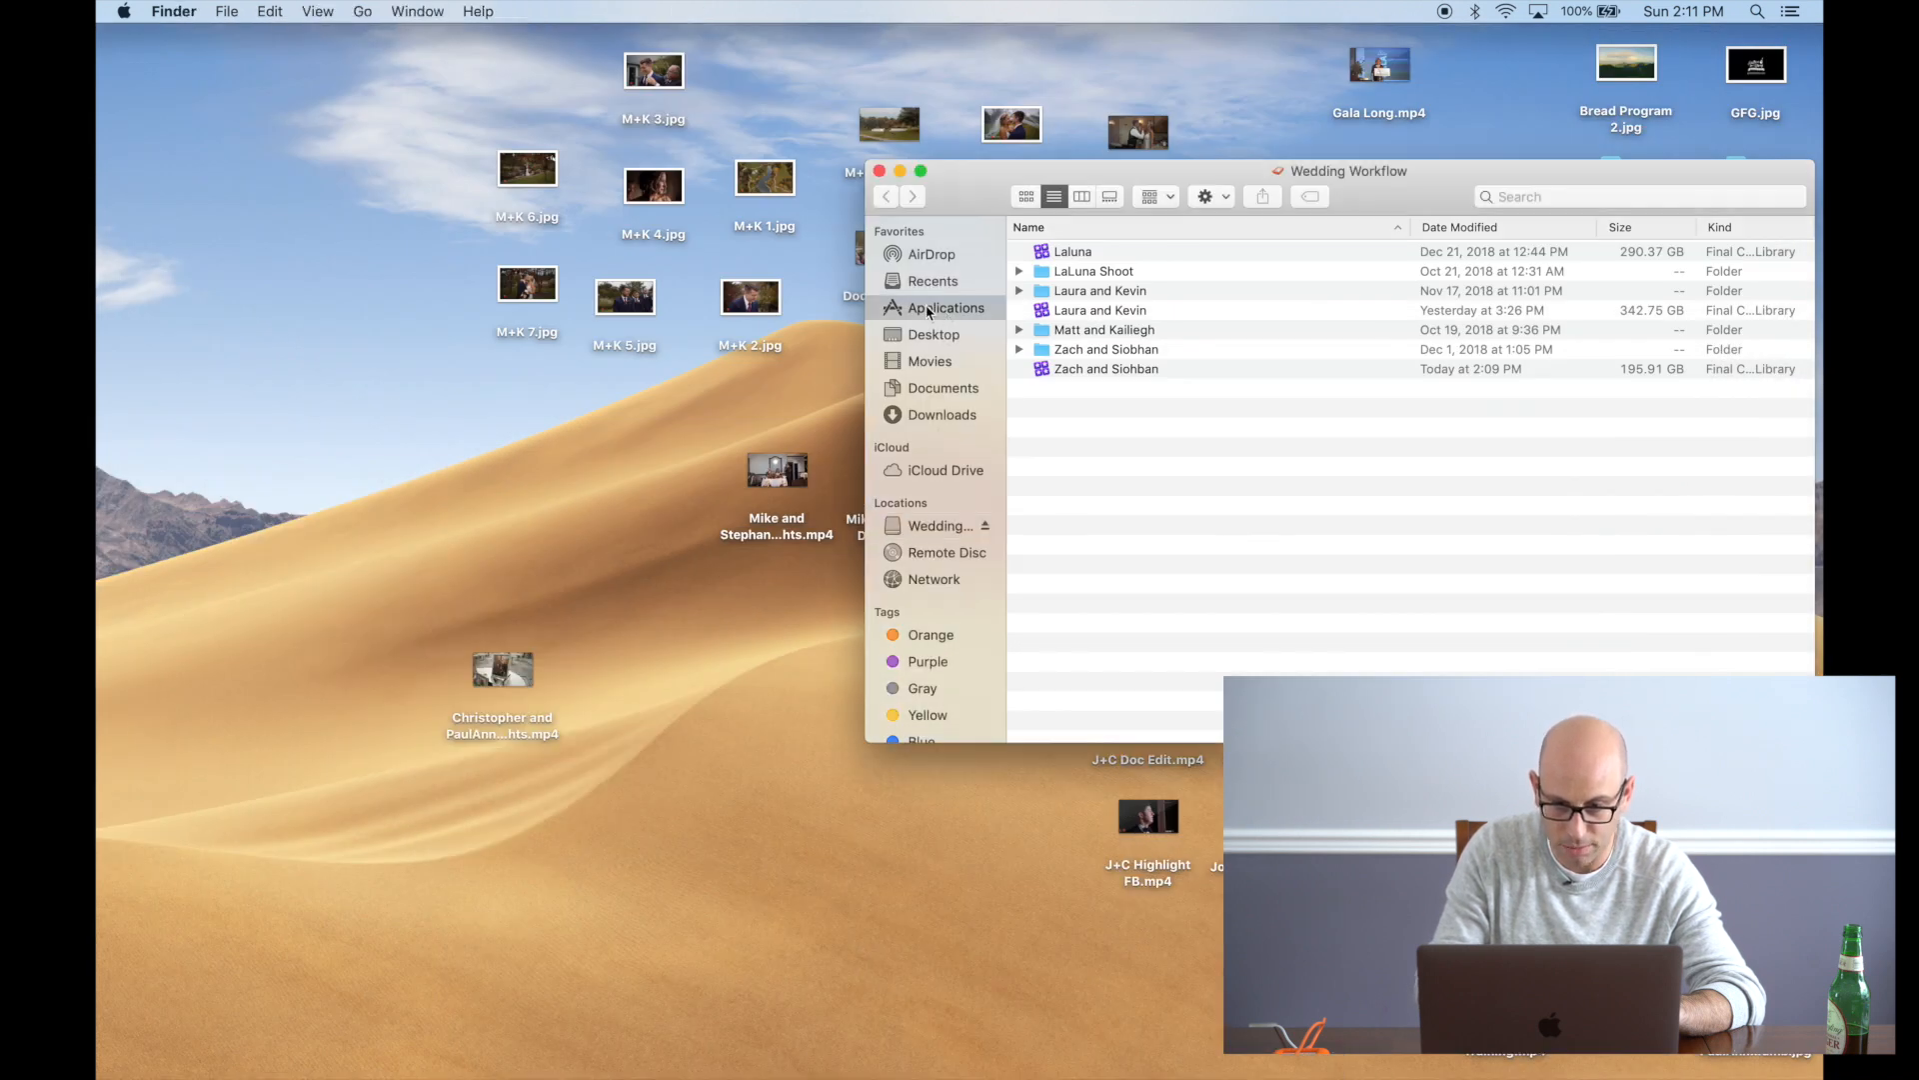
pyautogui.click(928, 310)
pyautogui.doubleClick(1216, 421)
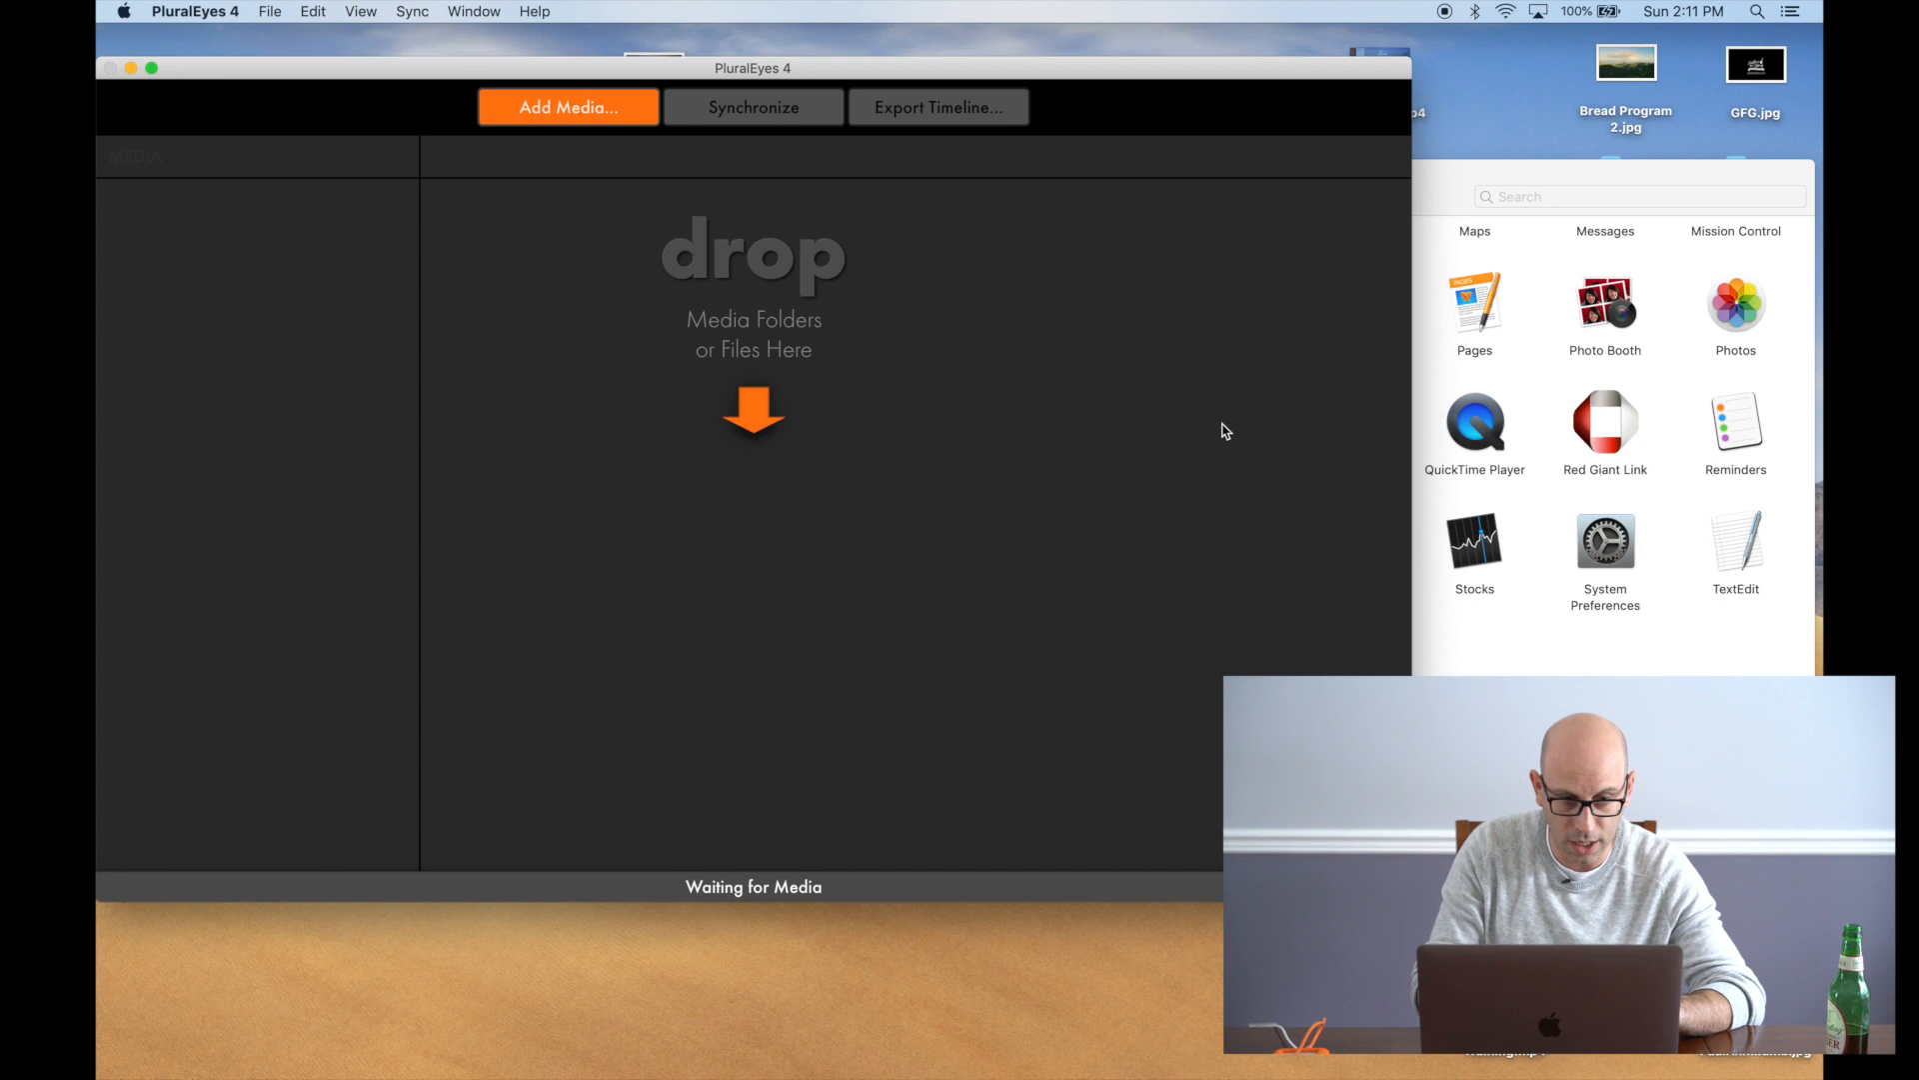
# Load Groom Letter.fcpxml from the Desktop into PluralEyes
pyautogui.click(268, 16)
pyautogui.click(404, 88)
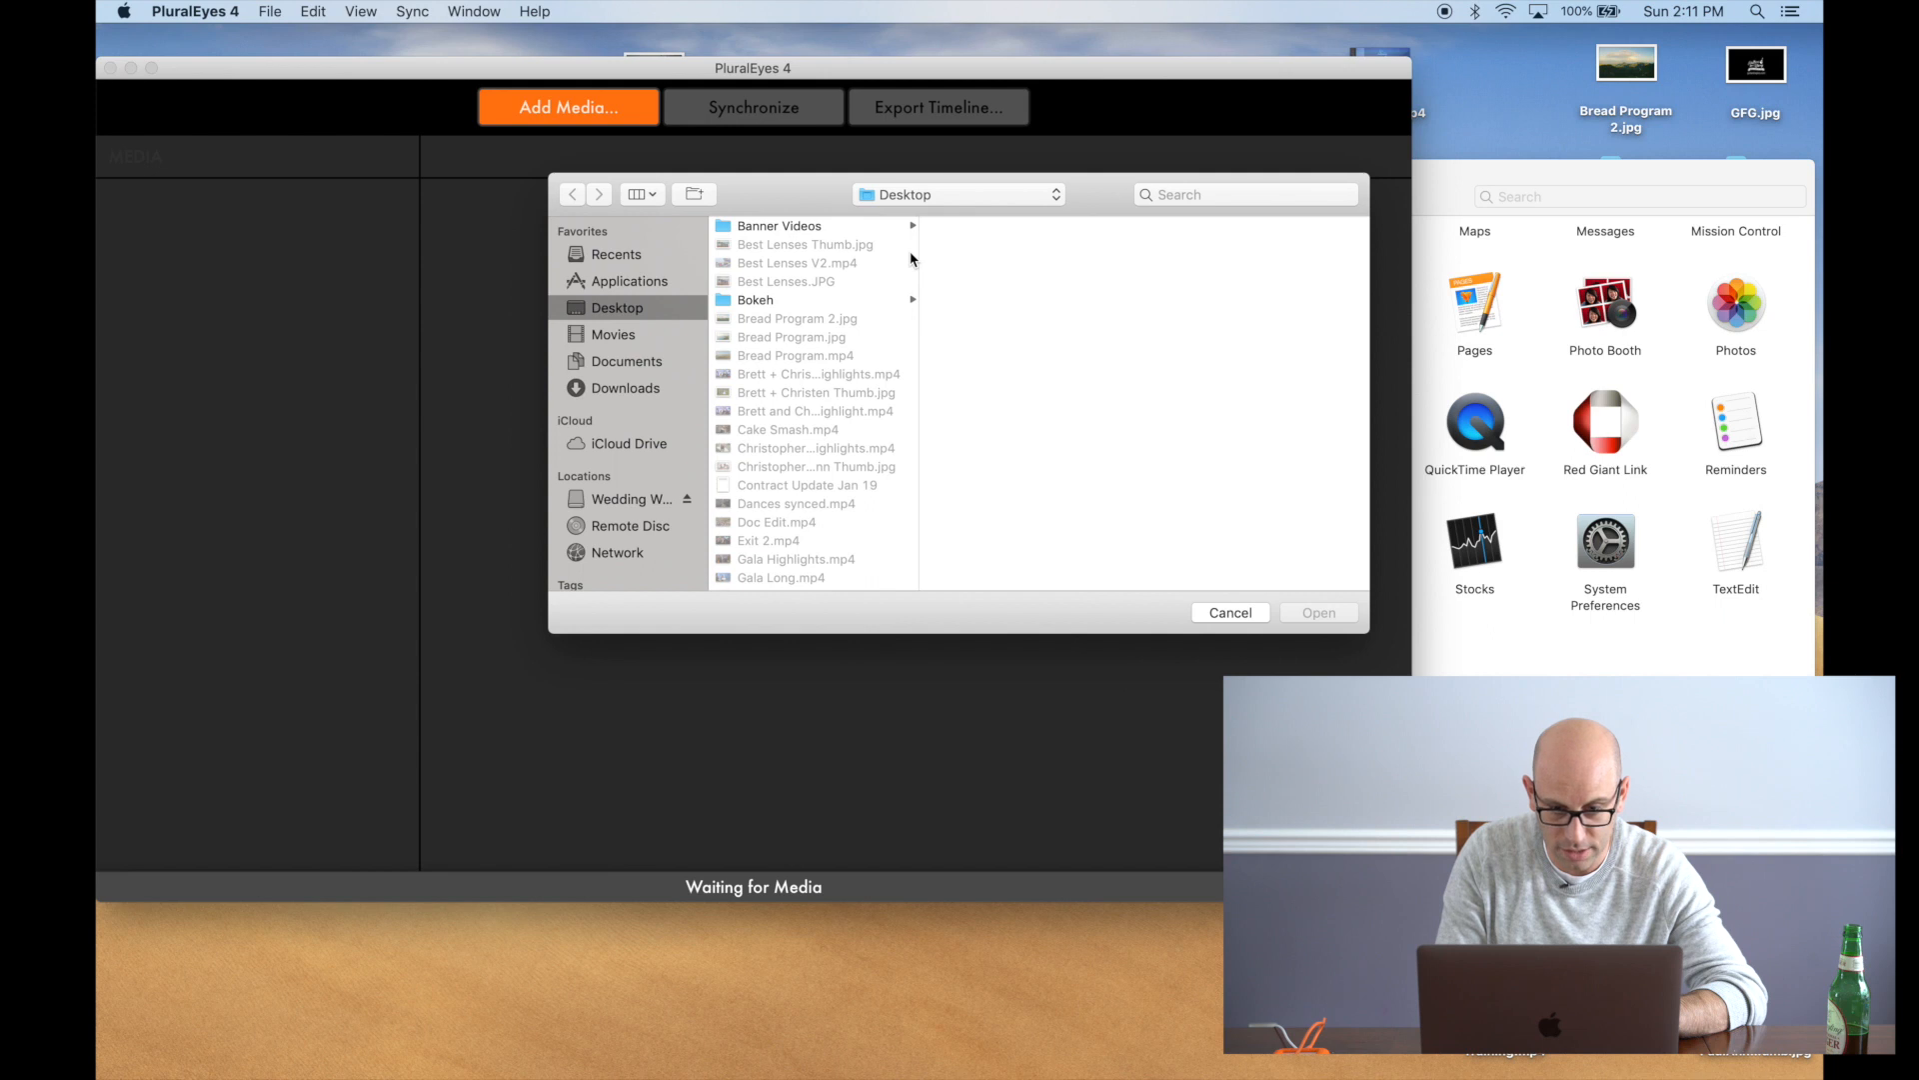
pyautogui.scroll(-10, 844, 446)
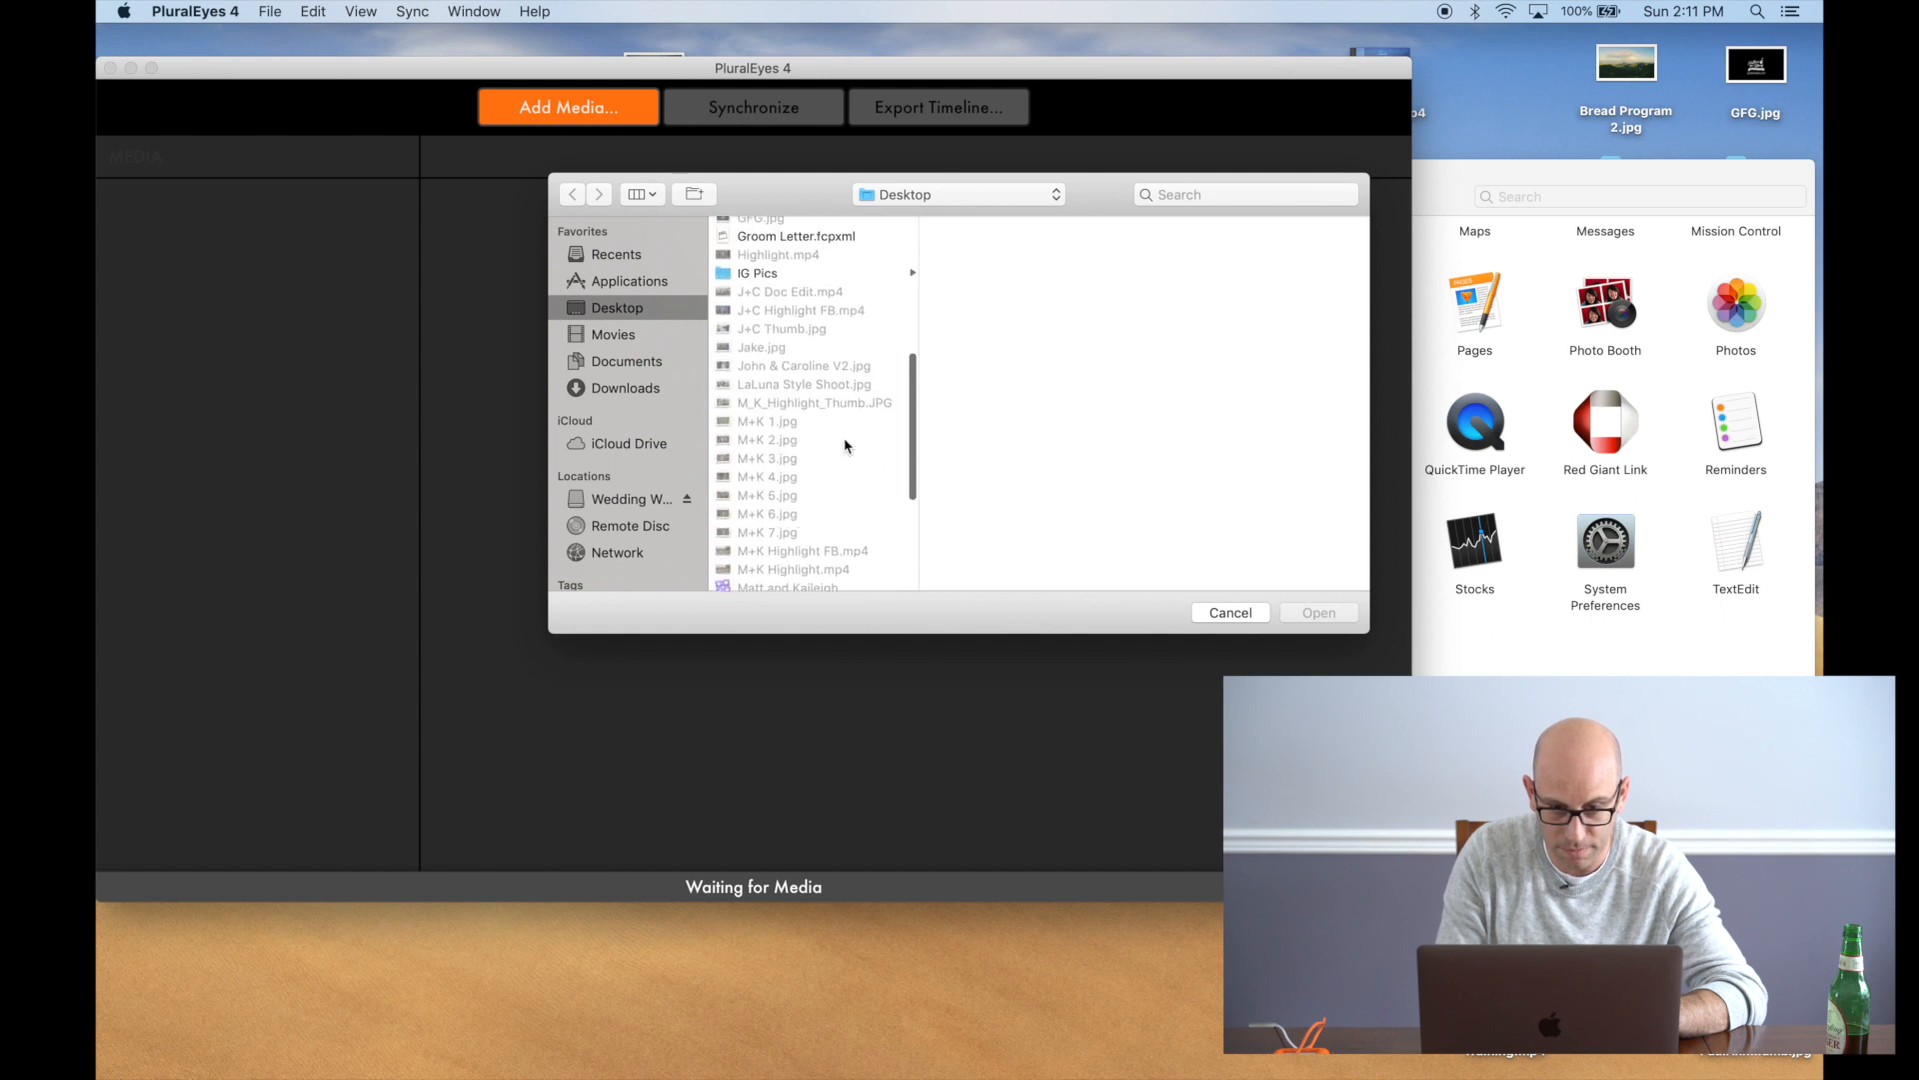
pyautogui.click(815, 240)
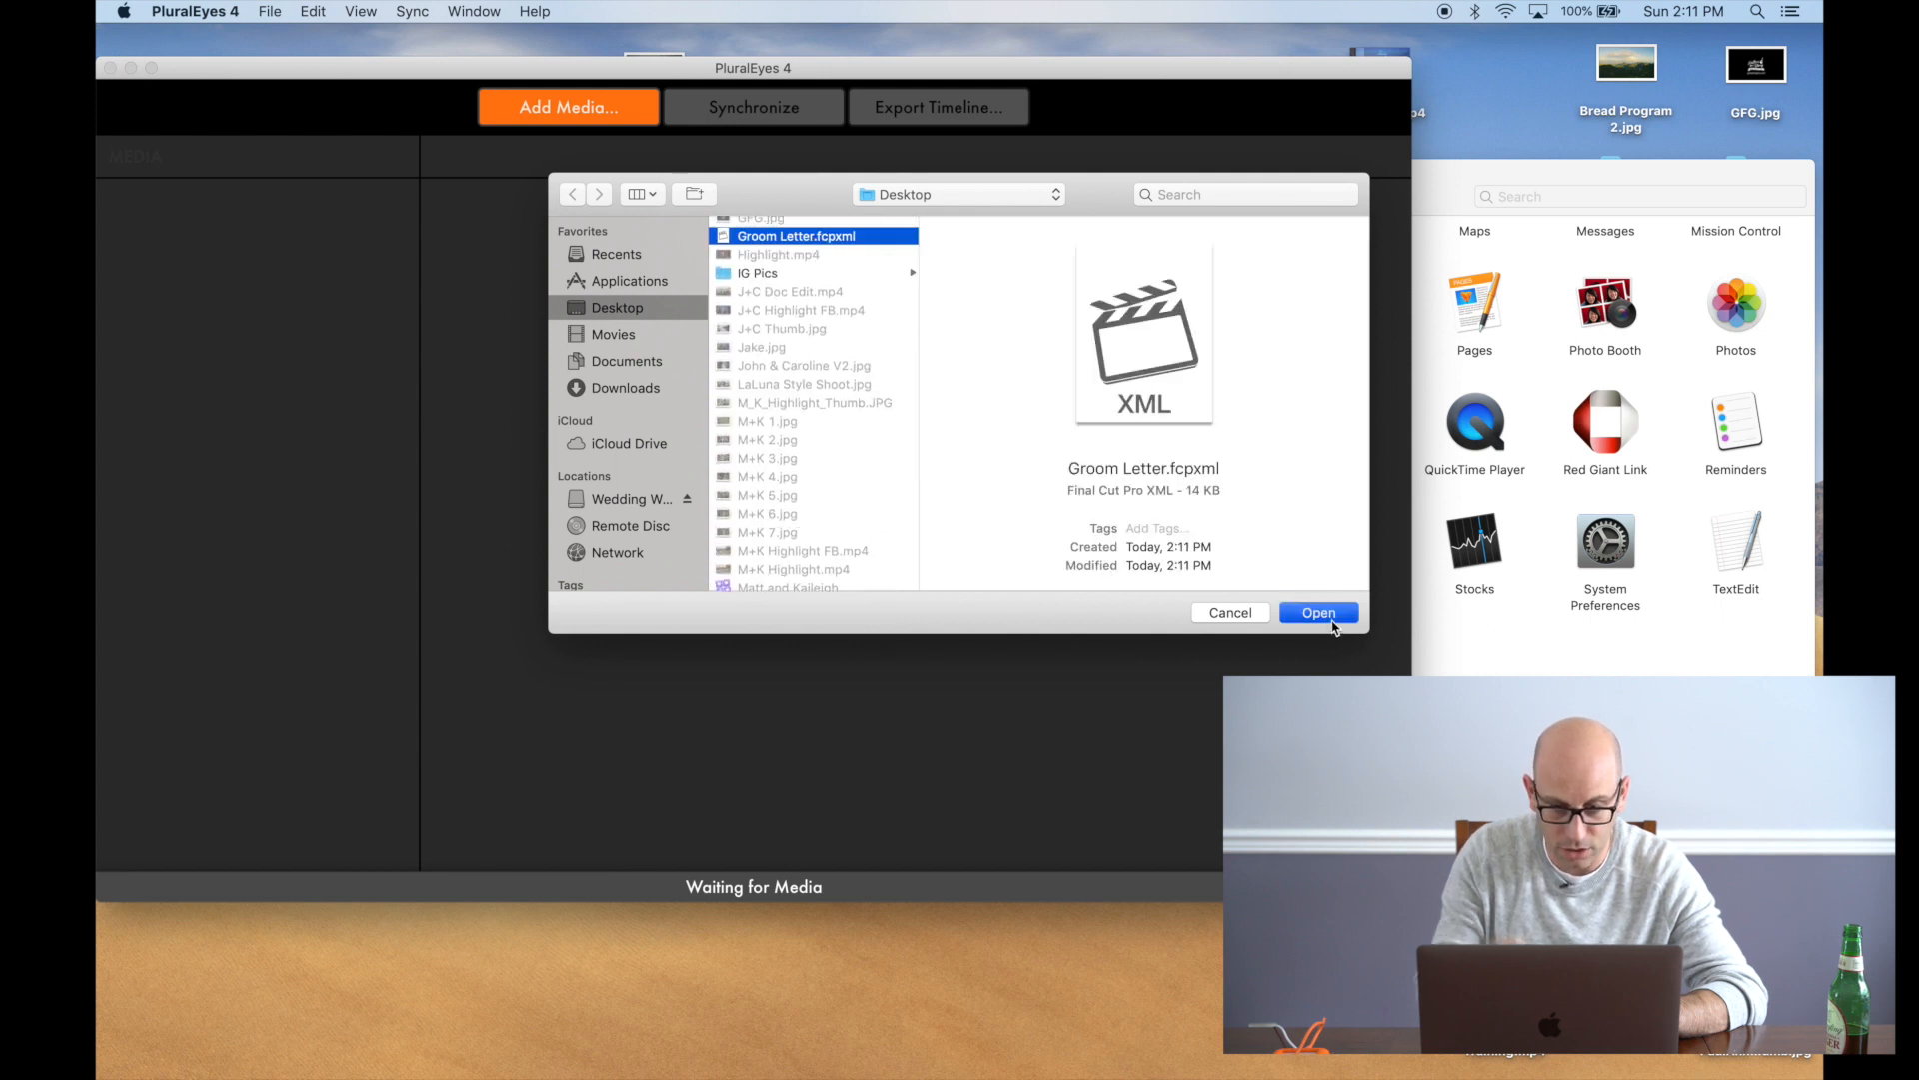
pyautogui.click(1328, 613)
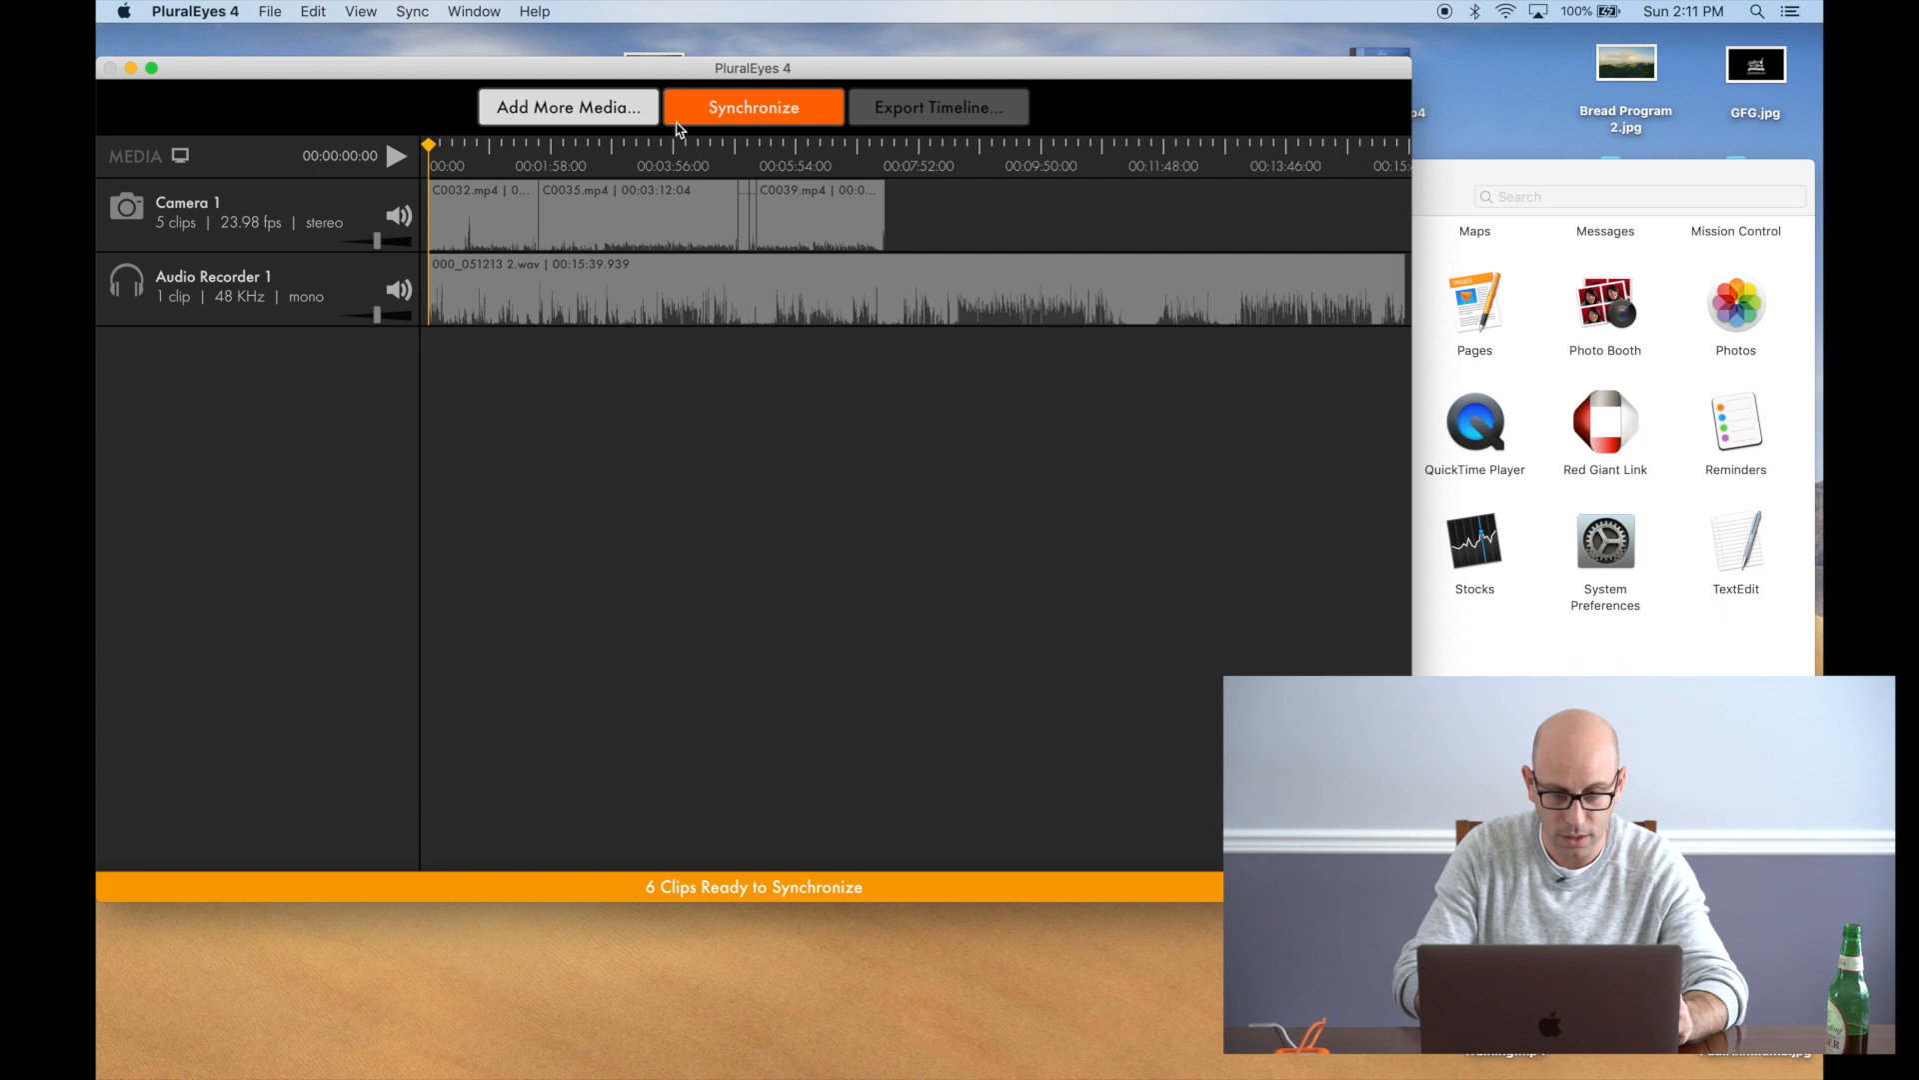
# Synchronize the clips and export the timeline in Final Cut Pro X format into the couple's existing wedding library
pyautogui.click(742, 117)
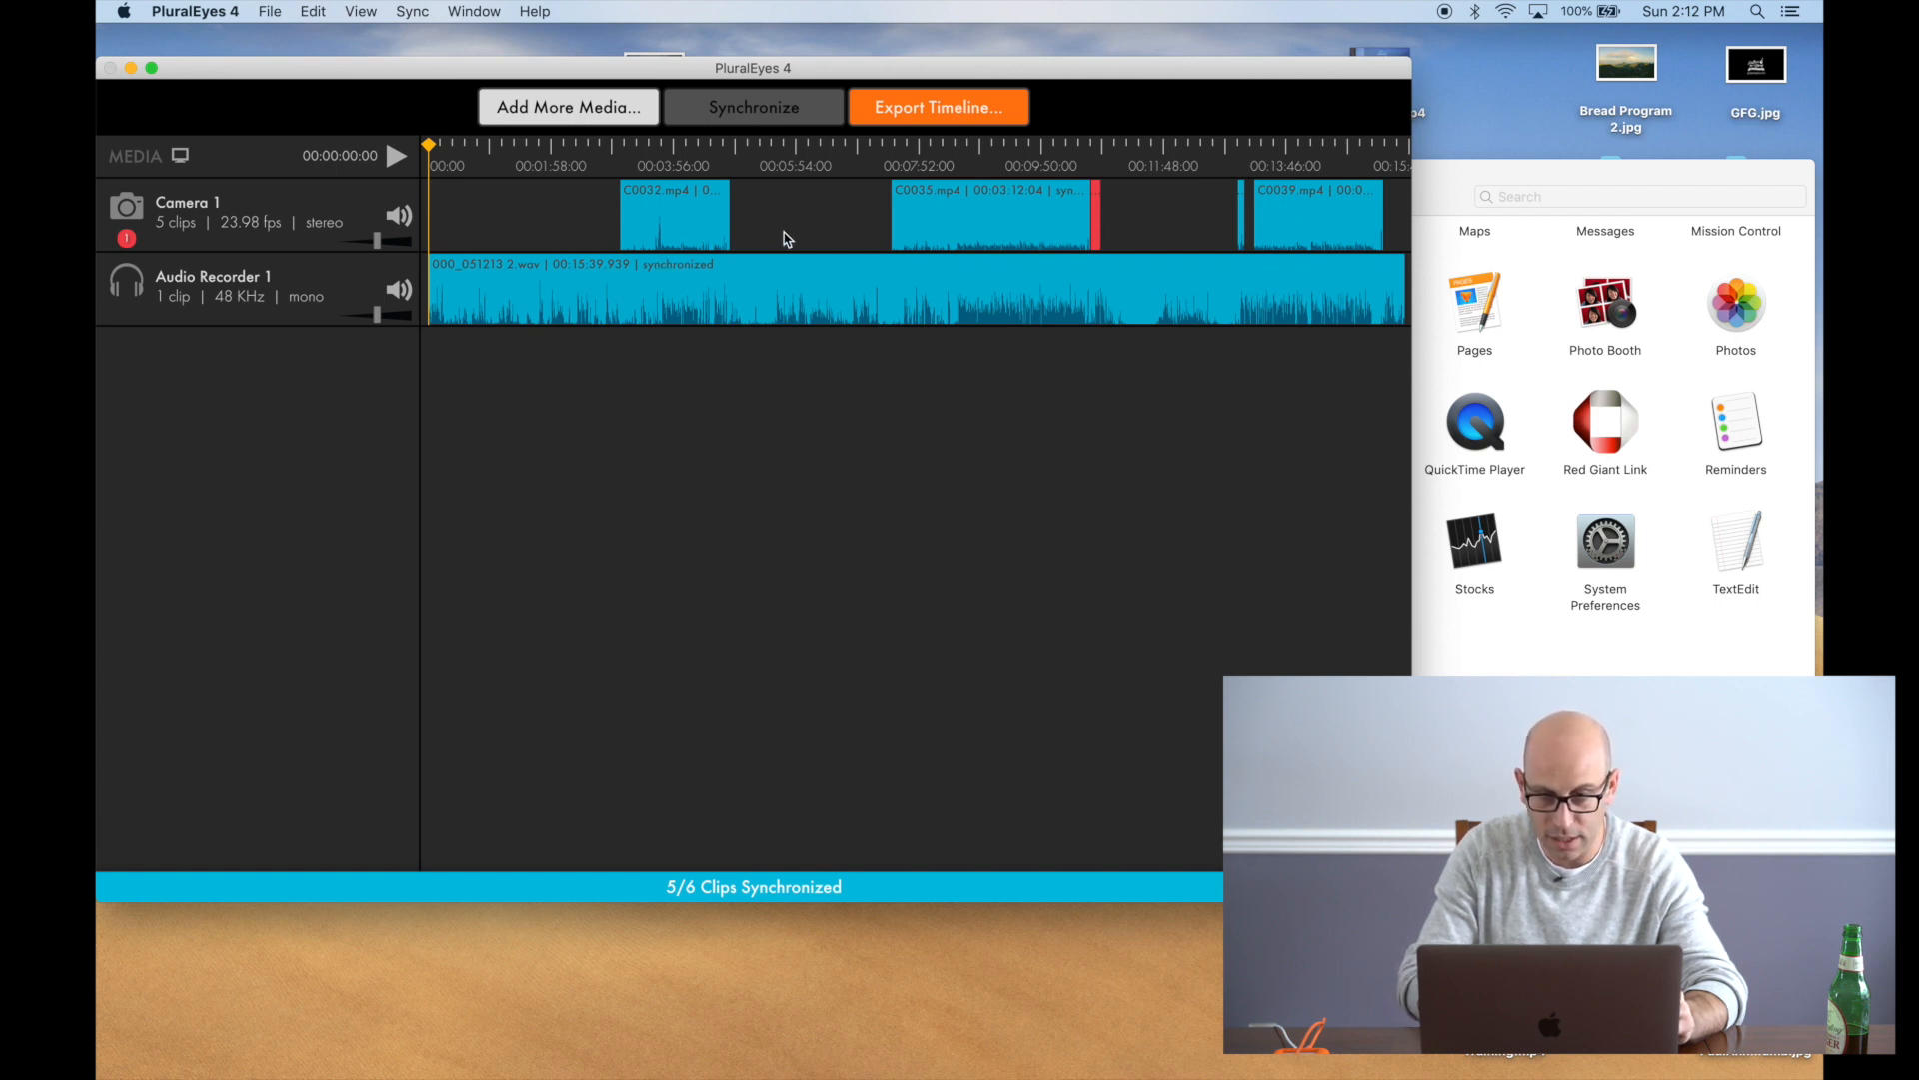
pyautogui.click(936, 117)
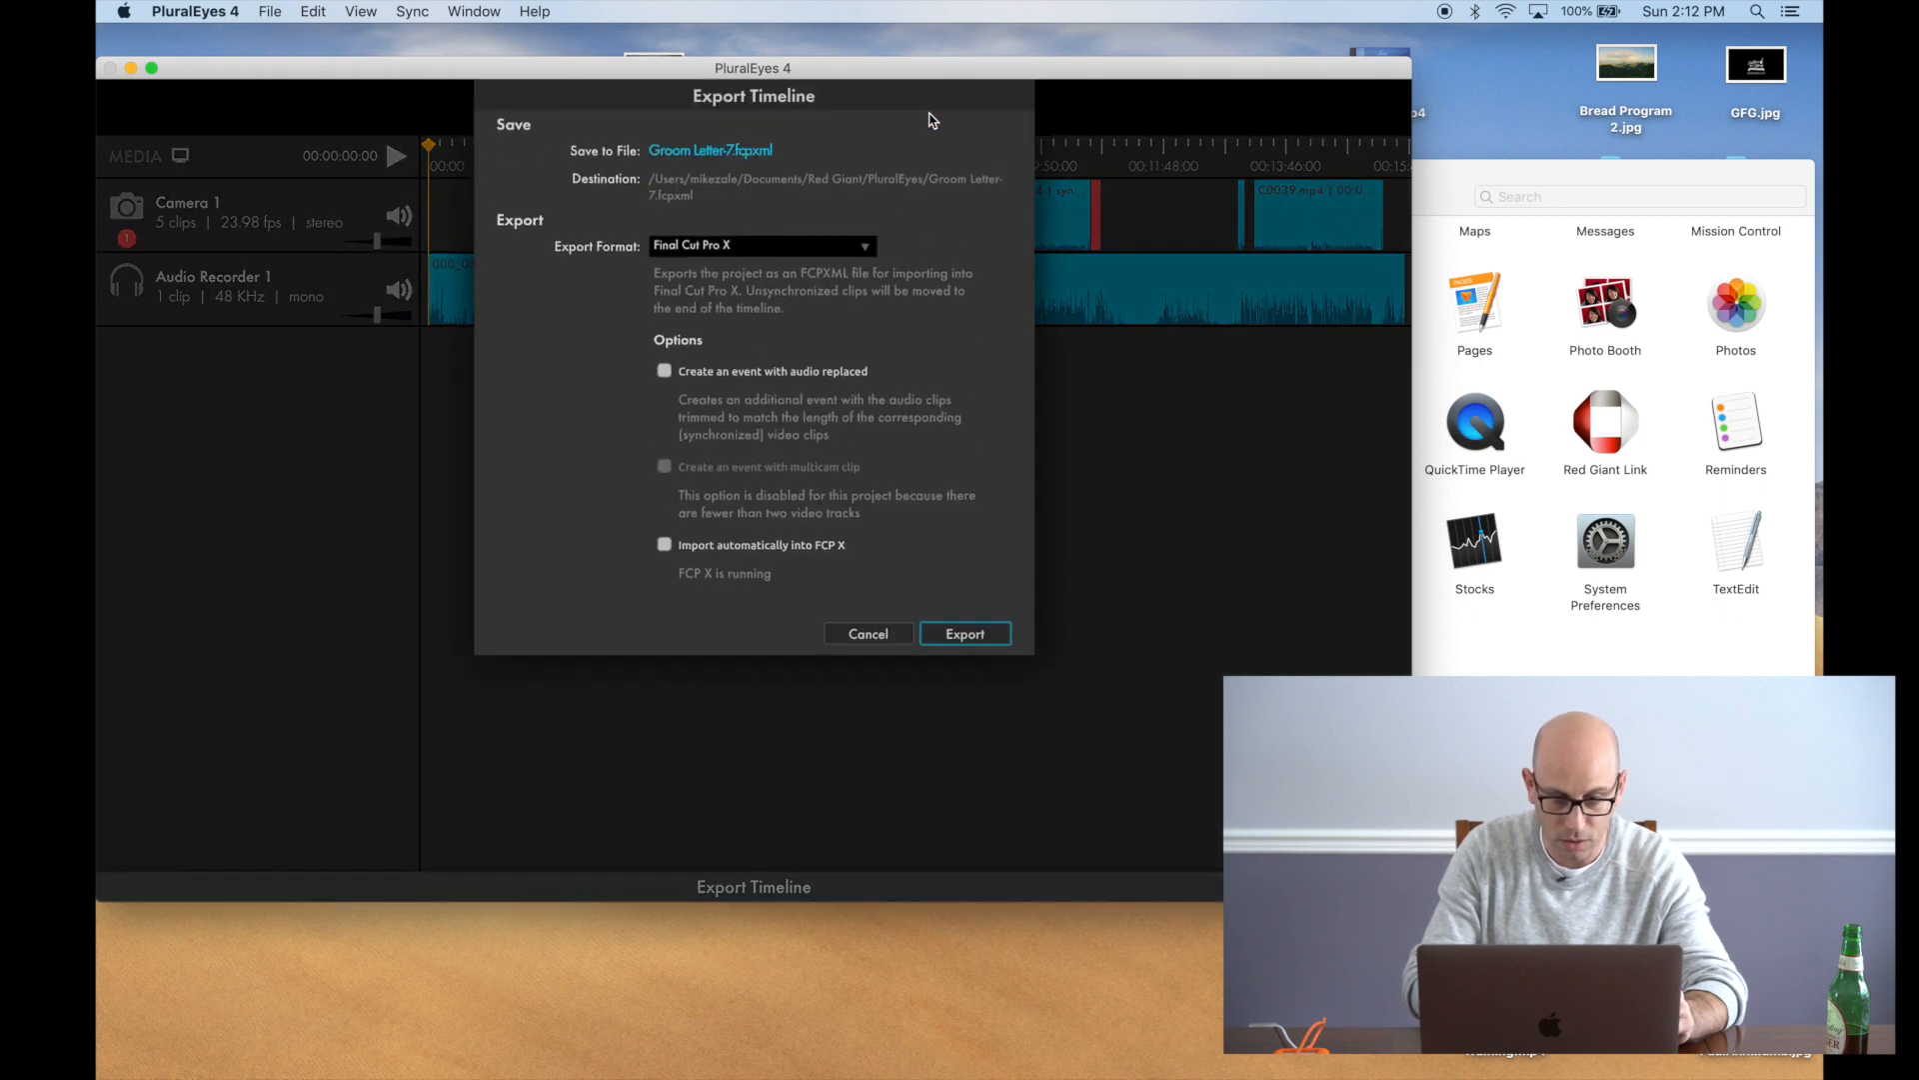
pyautogui.click(966, 634)
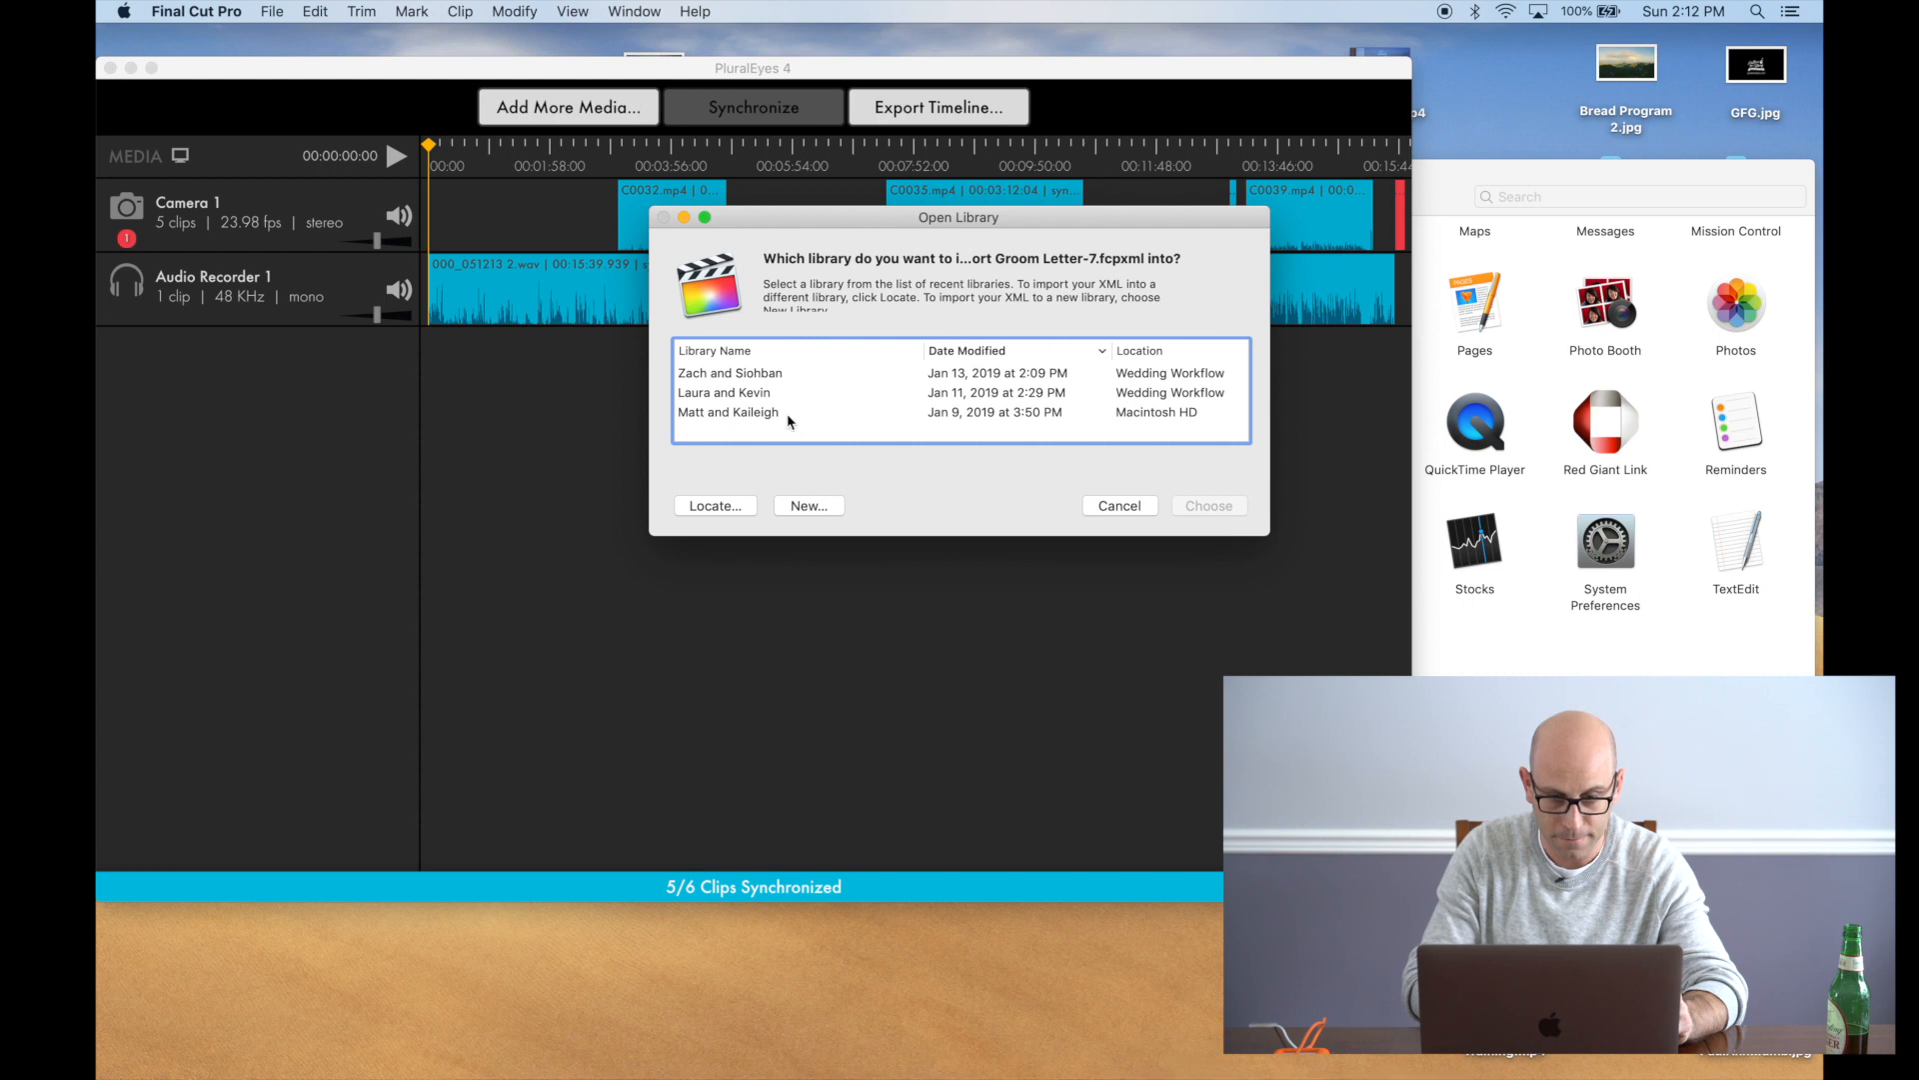
pyautogui.click(751, 373)
pyautogui.click(1211, 508)
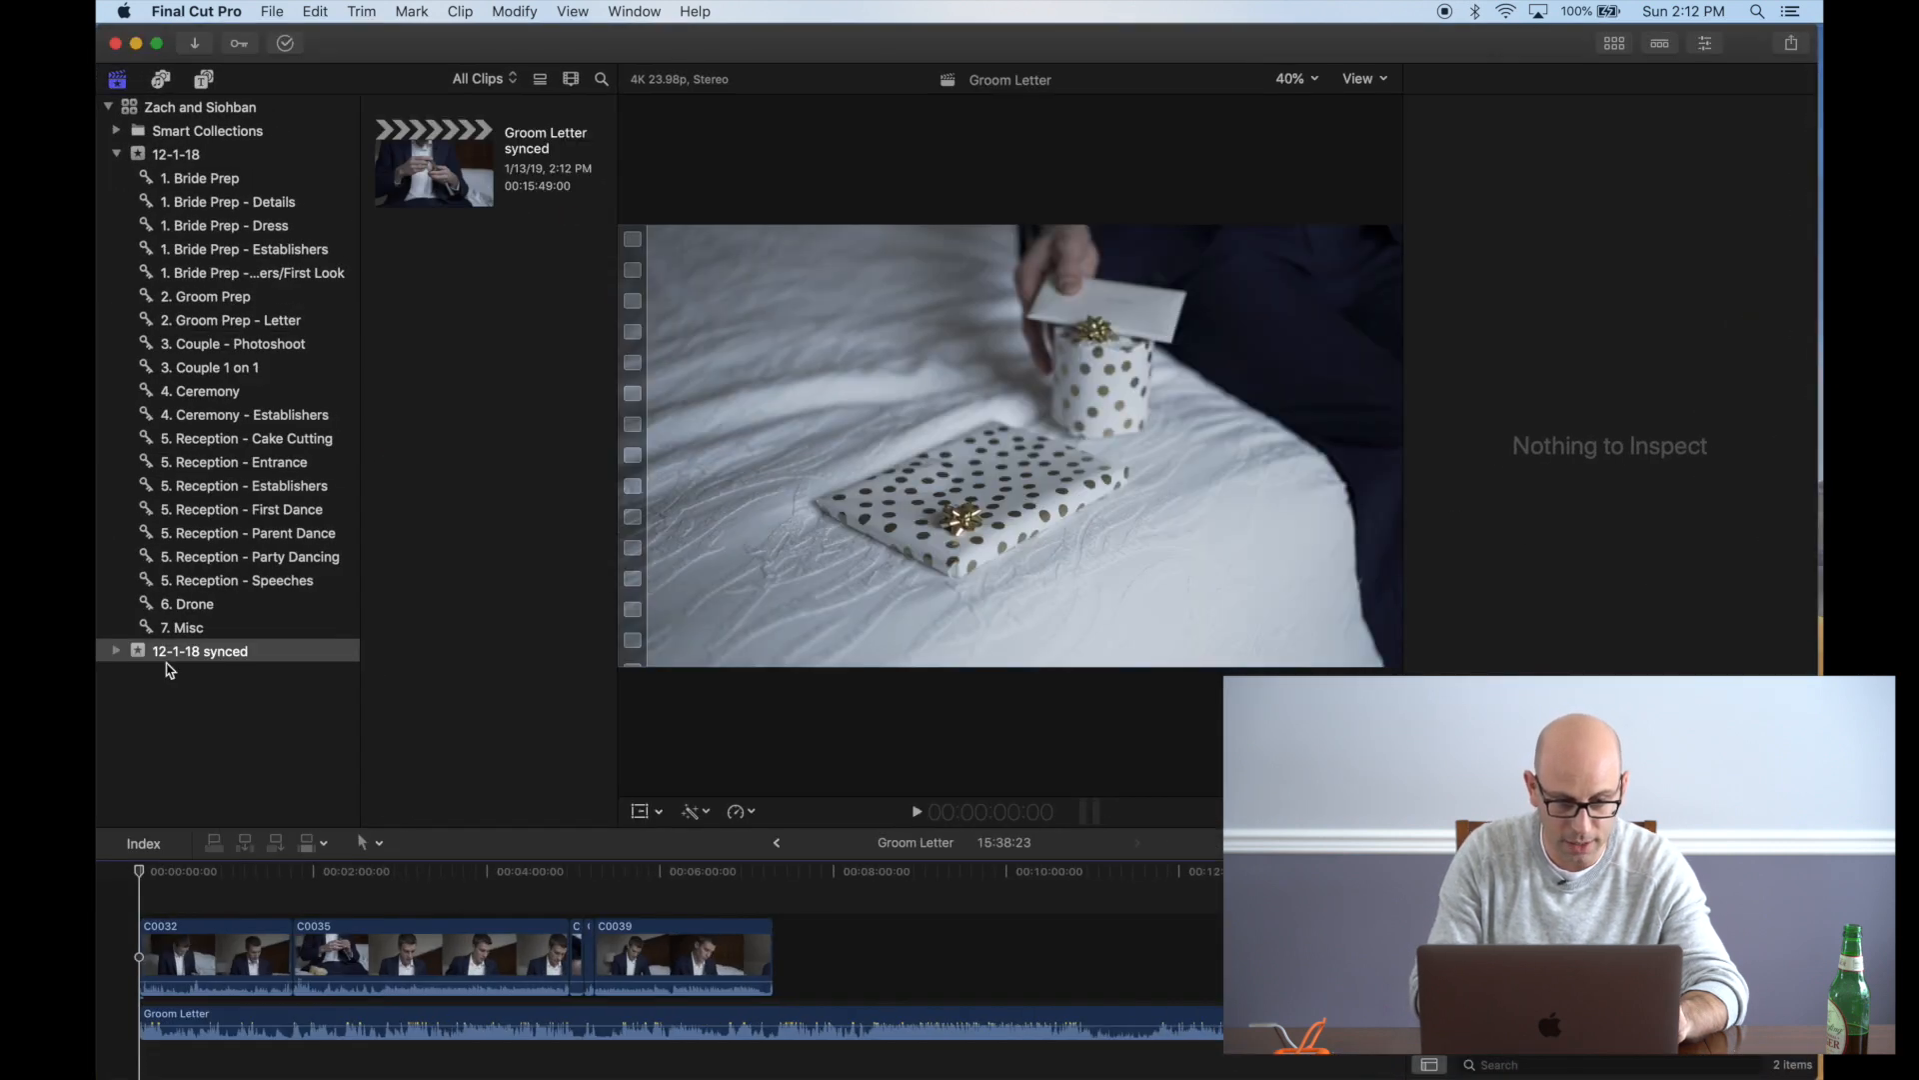
# Move the Groom Letter synced project from the 12-1-18 synced event to the 12-1-18 event and open it
pyautogui.click(428, 169)
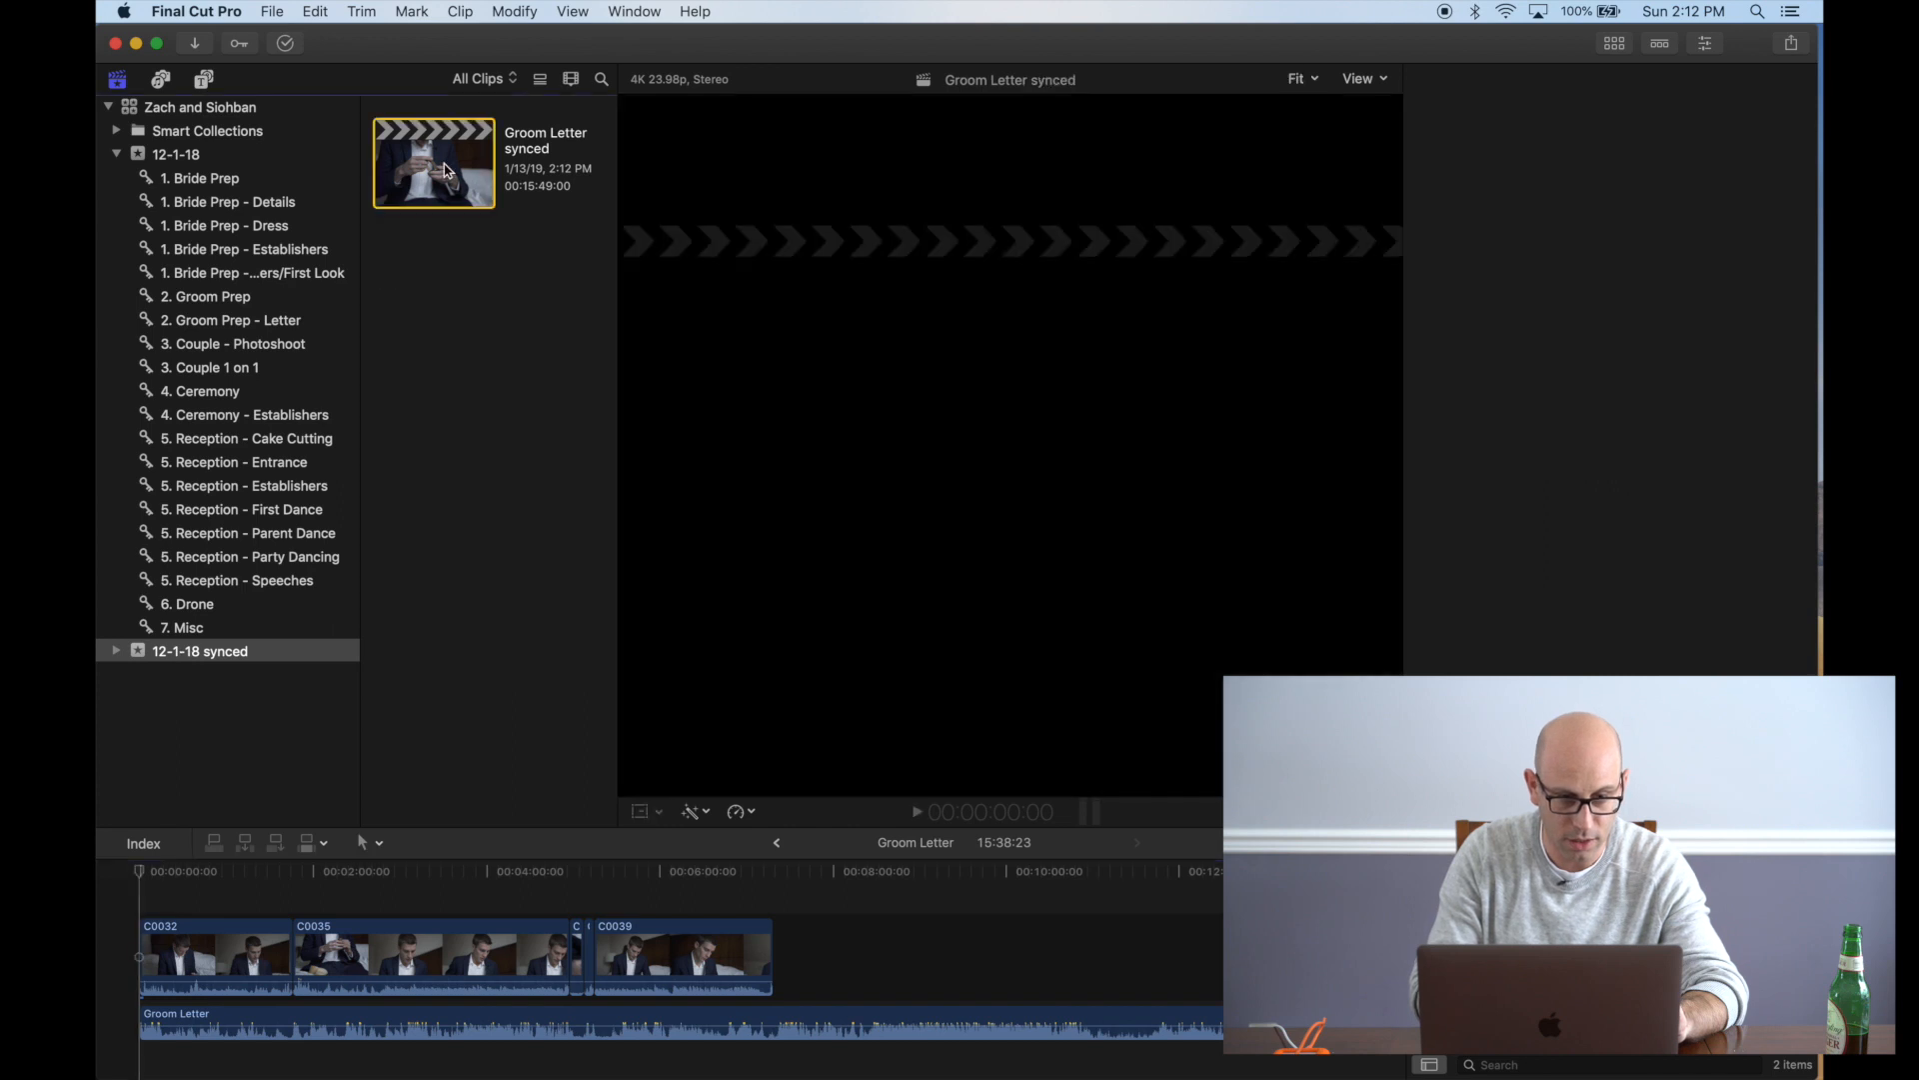
pyautogui.click(178, 155)
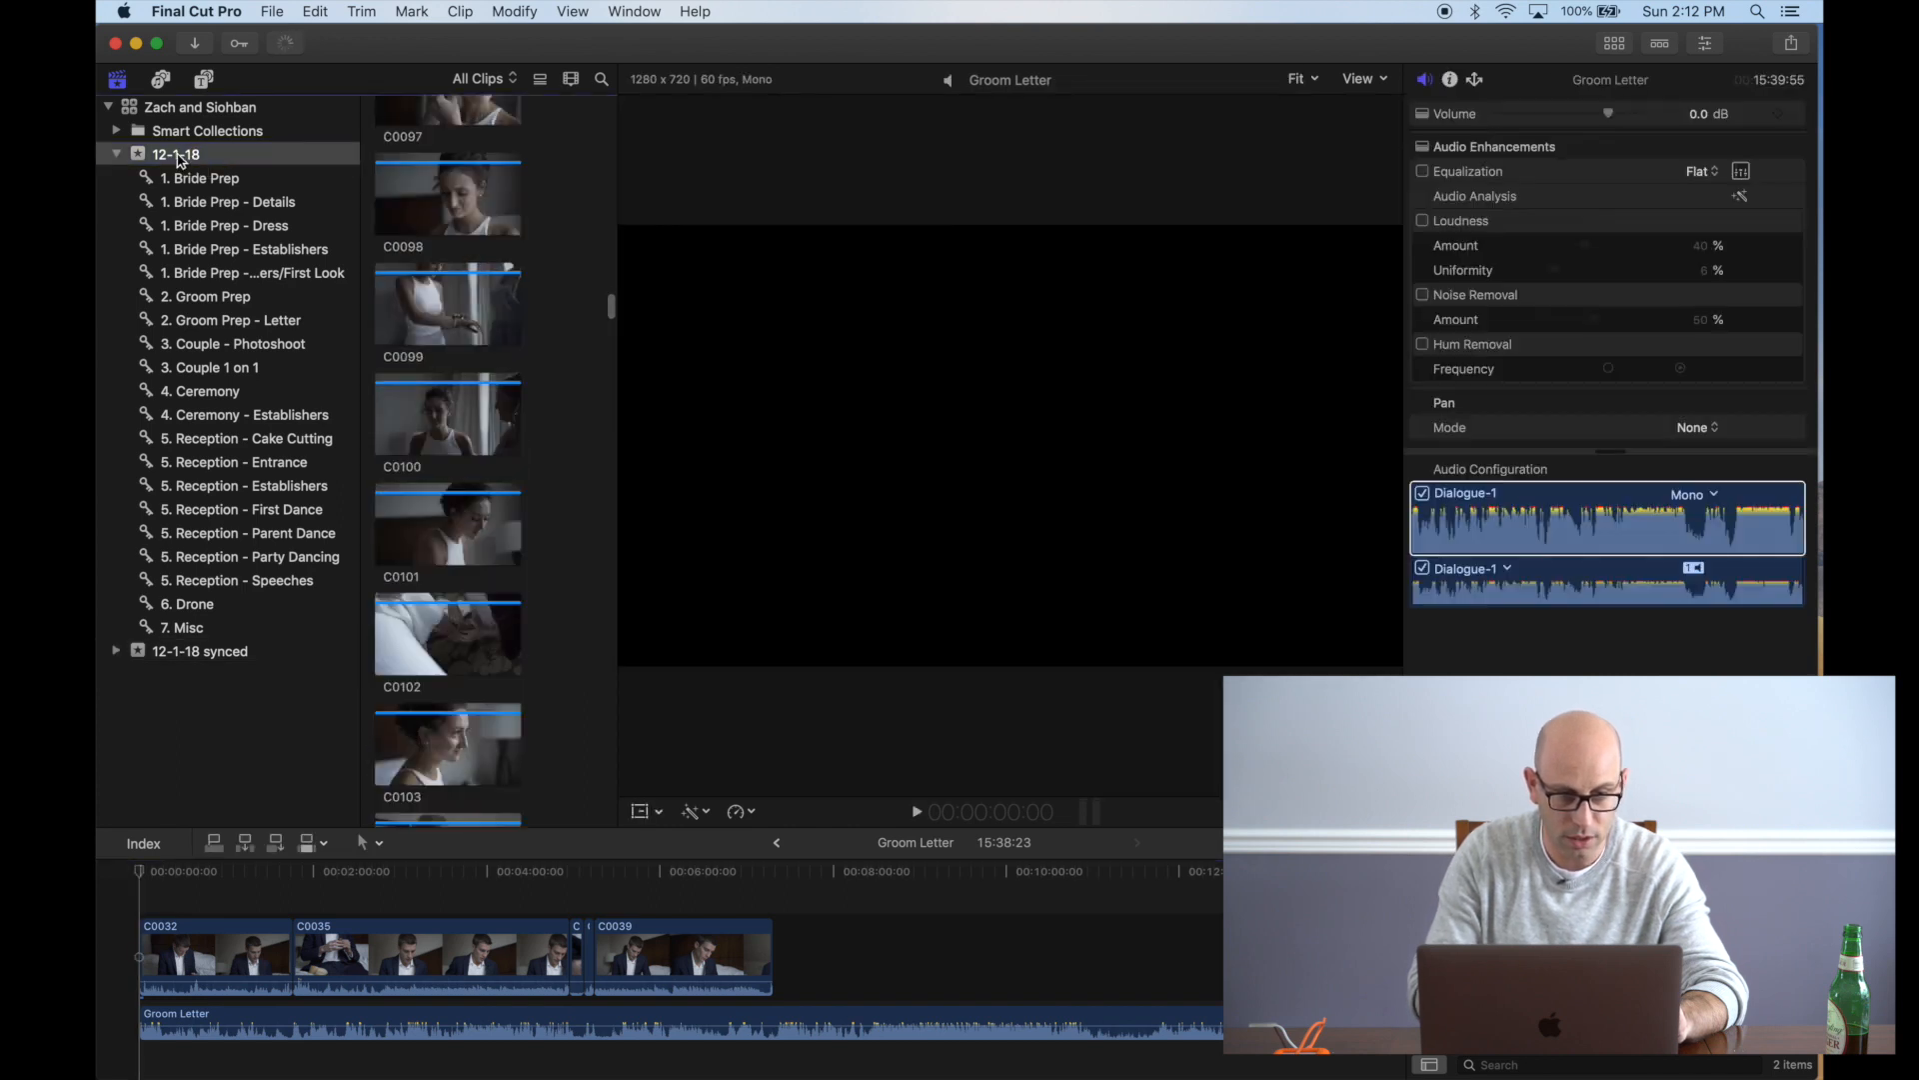
pyautogui.click(180, 160)
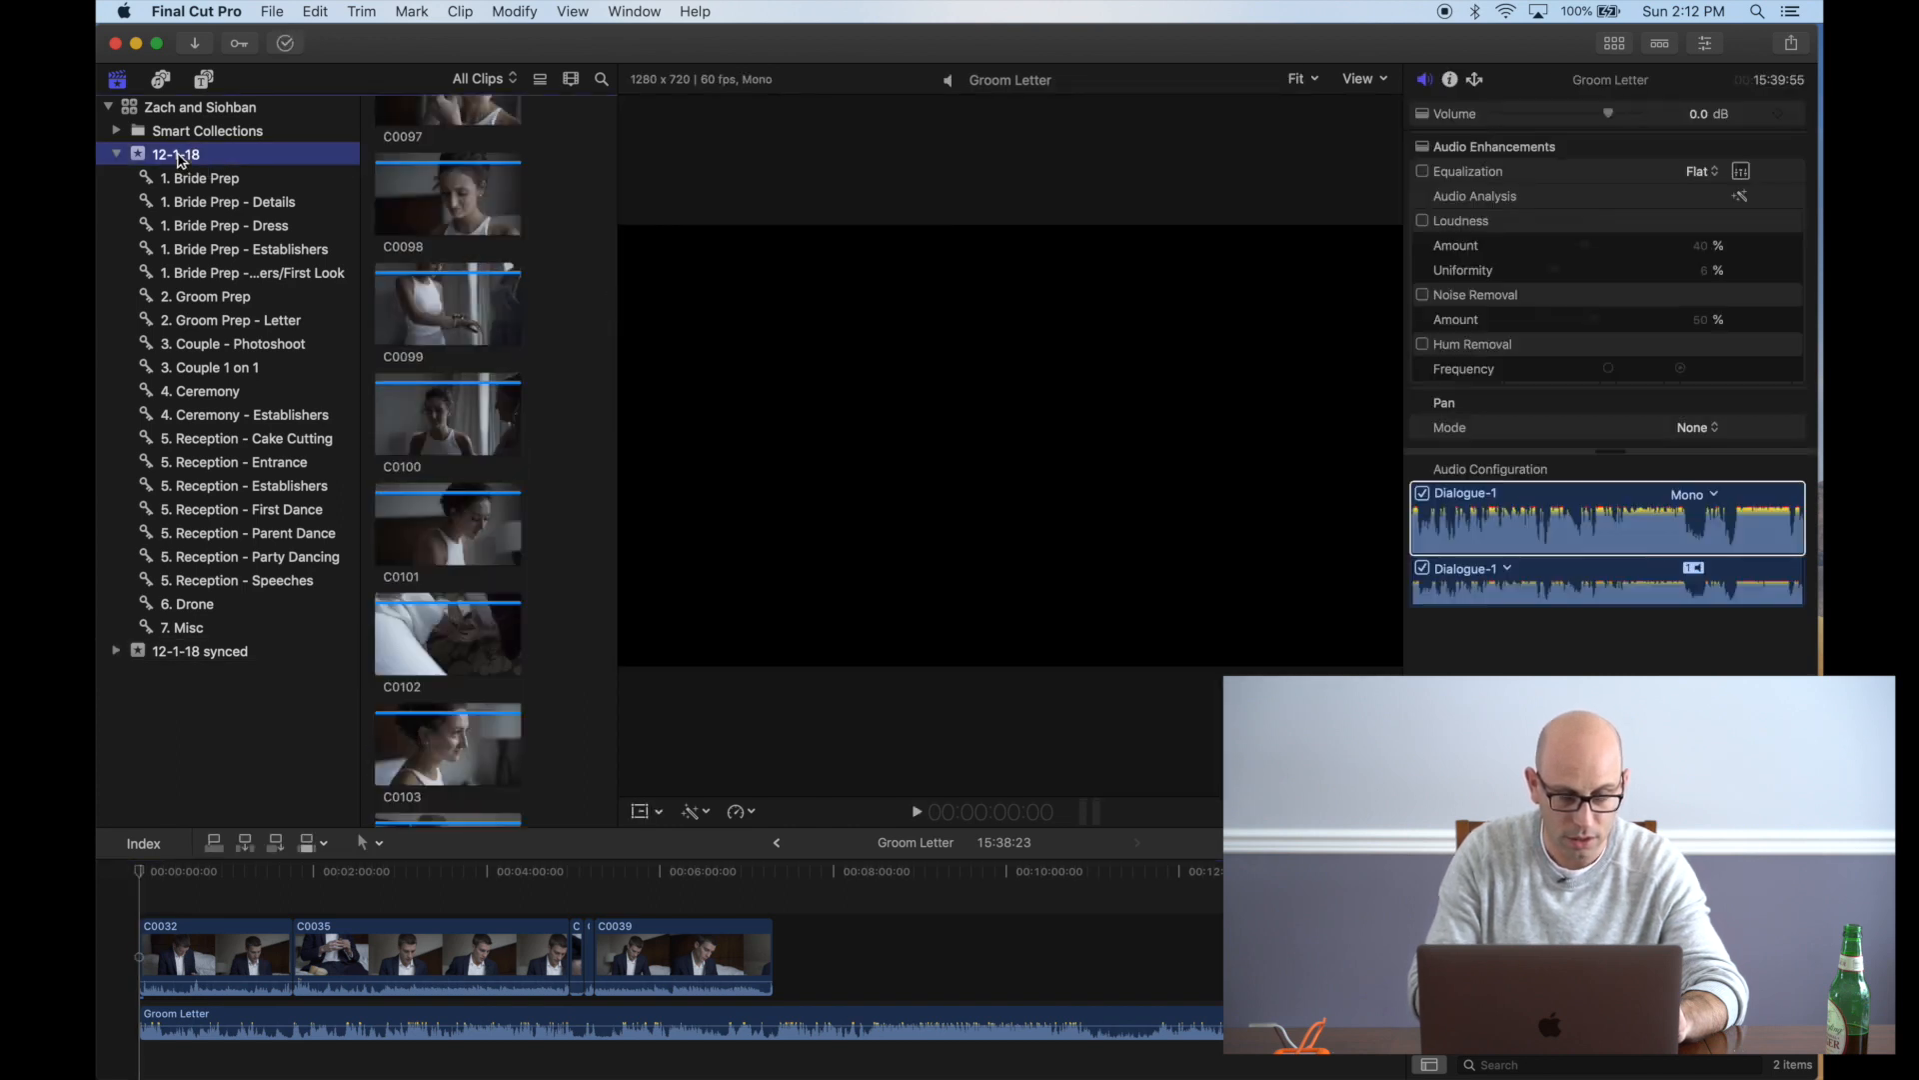
pyautogui.scroll(15, 463, 203)
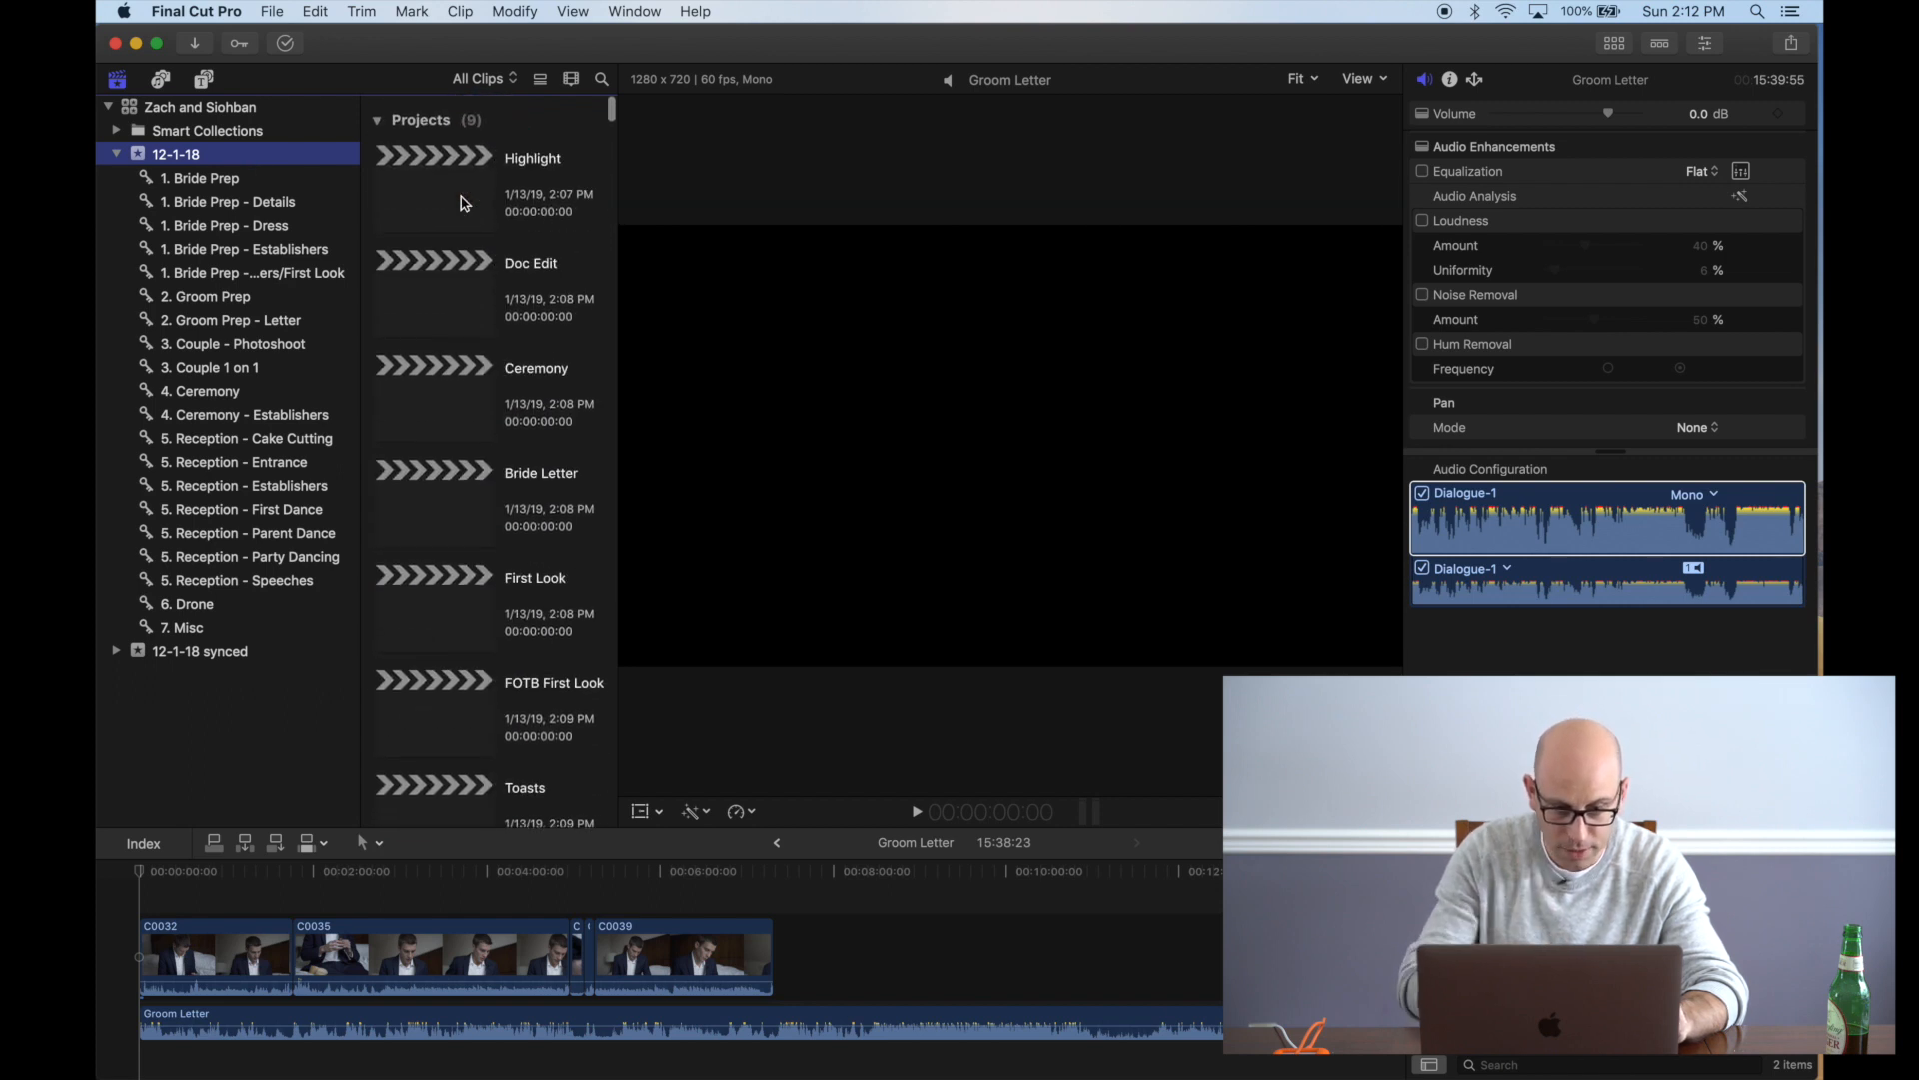
pyautogui.scroll(-8, 463, 203)
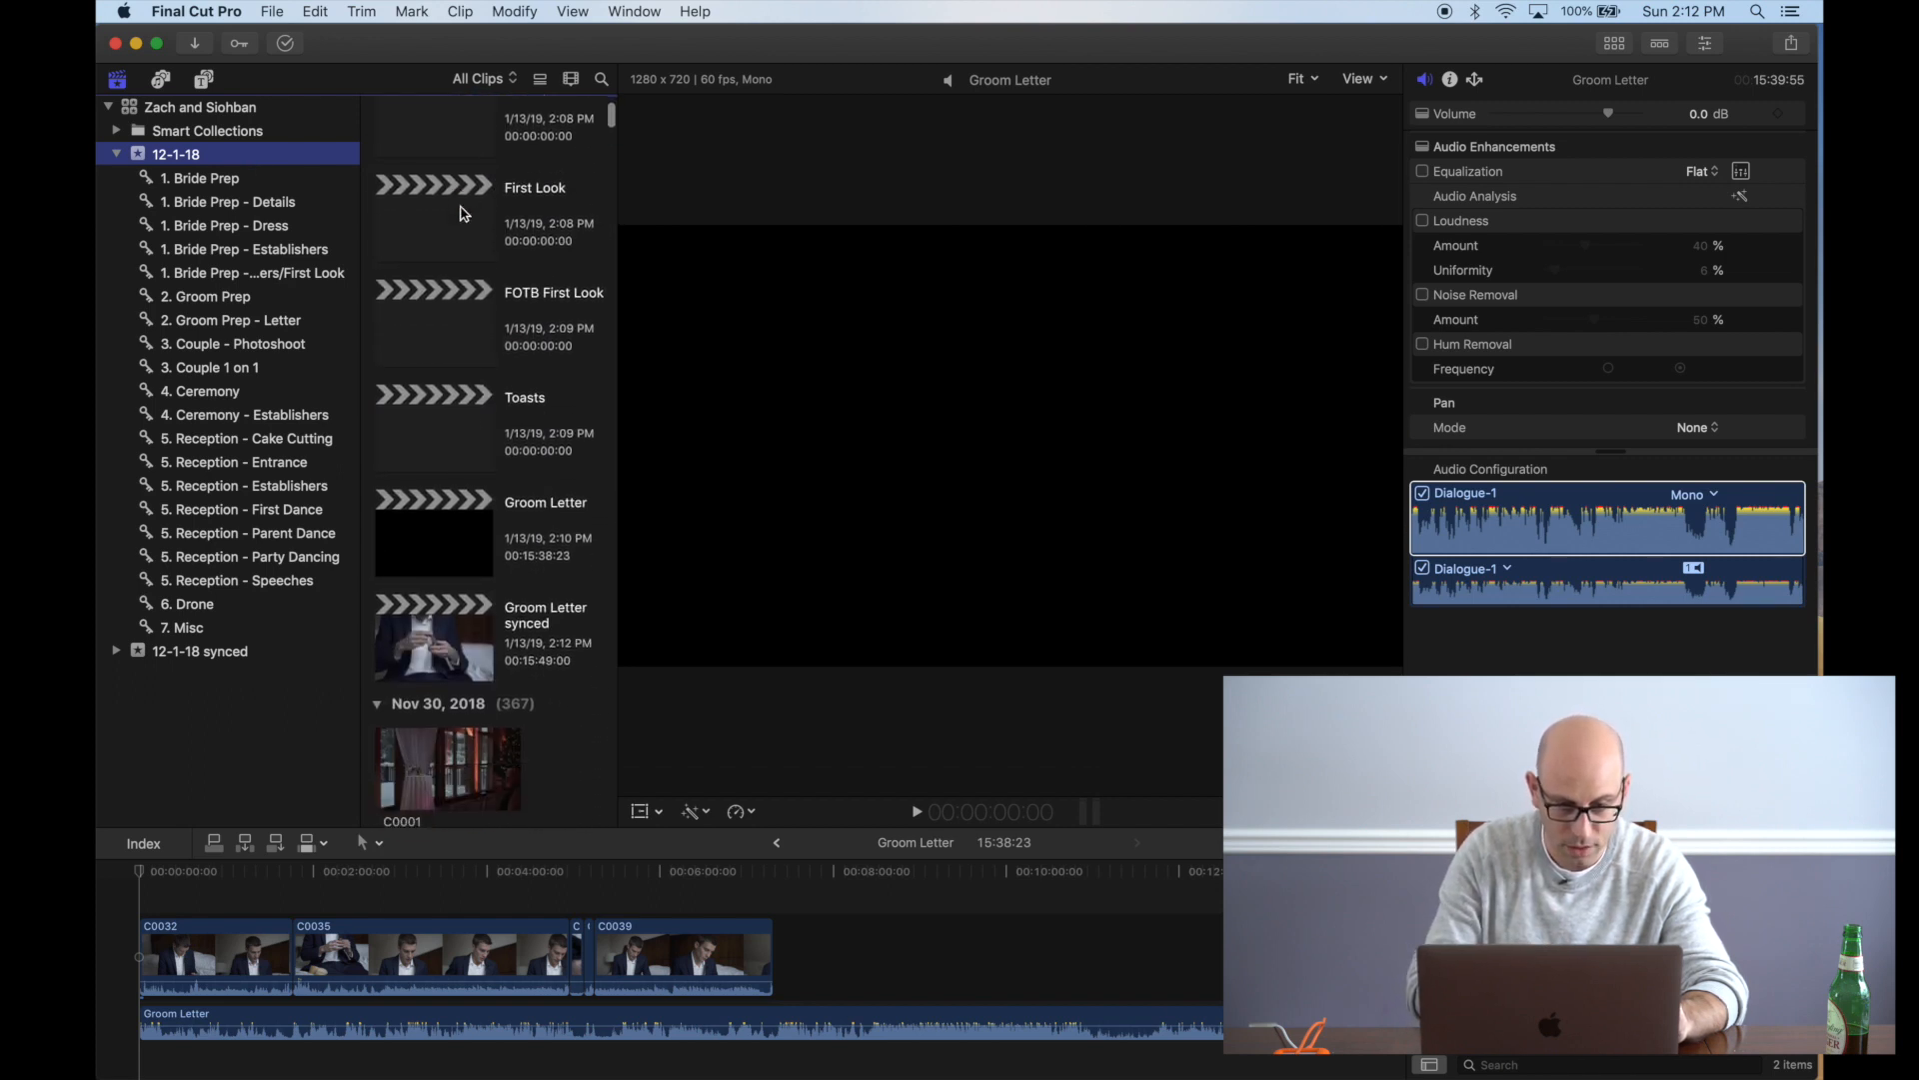
pyautogui.doubleClick(452, 637)
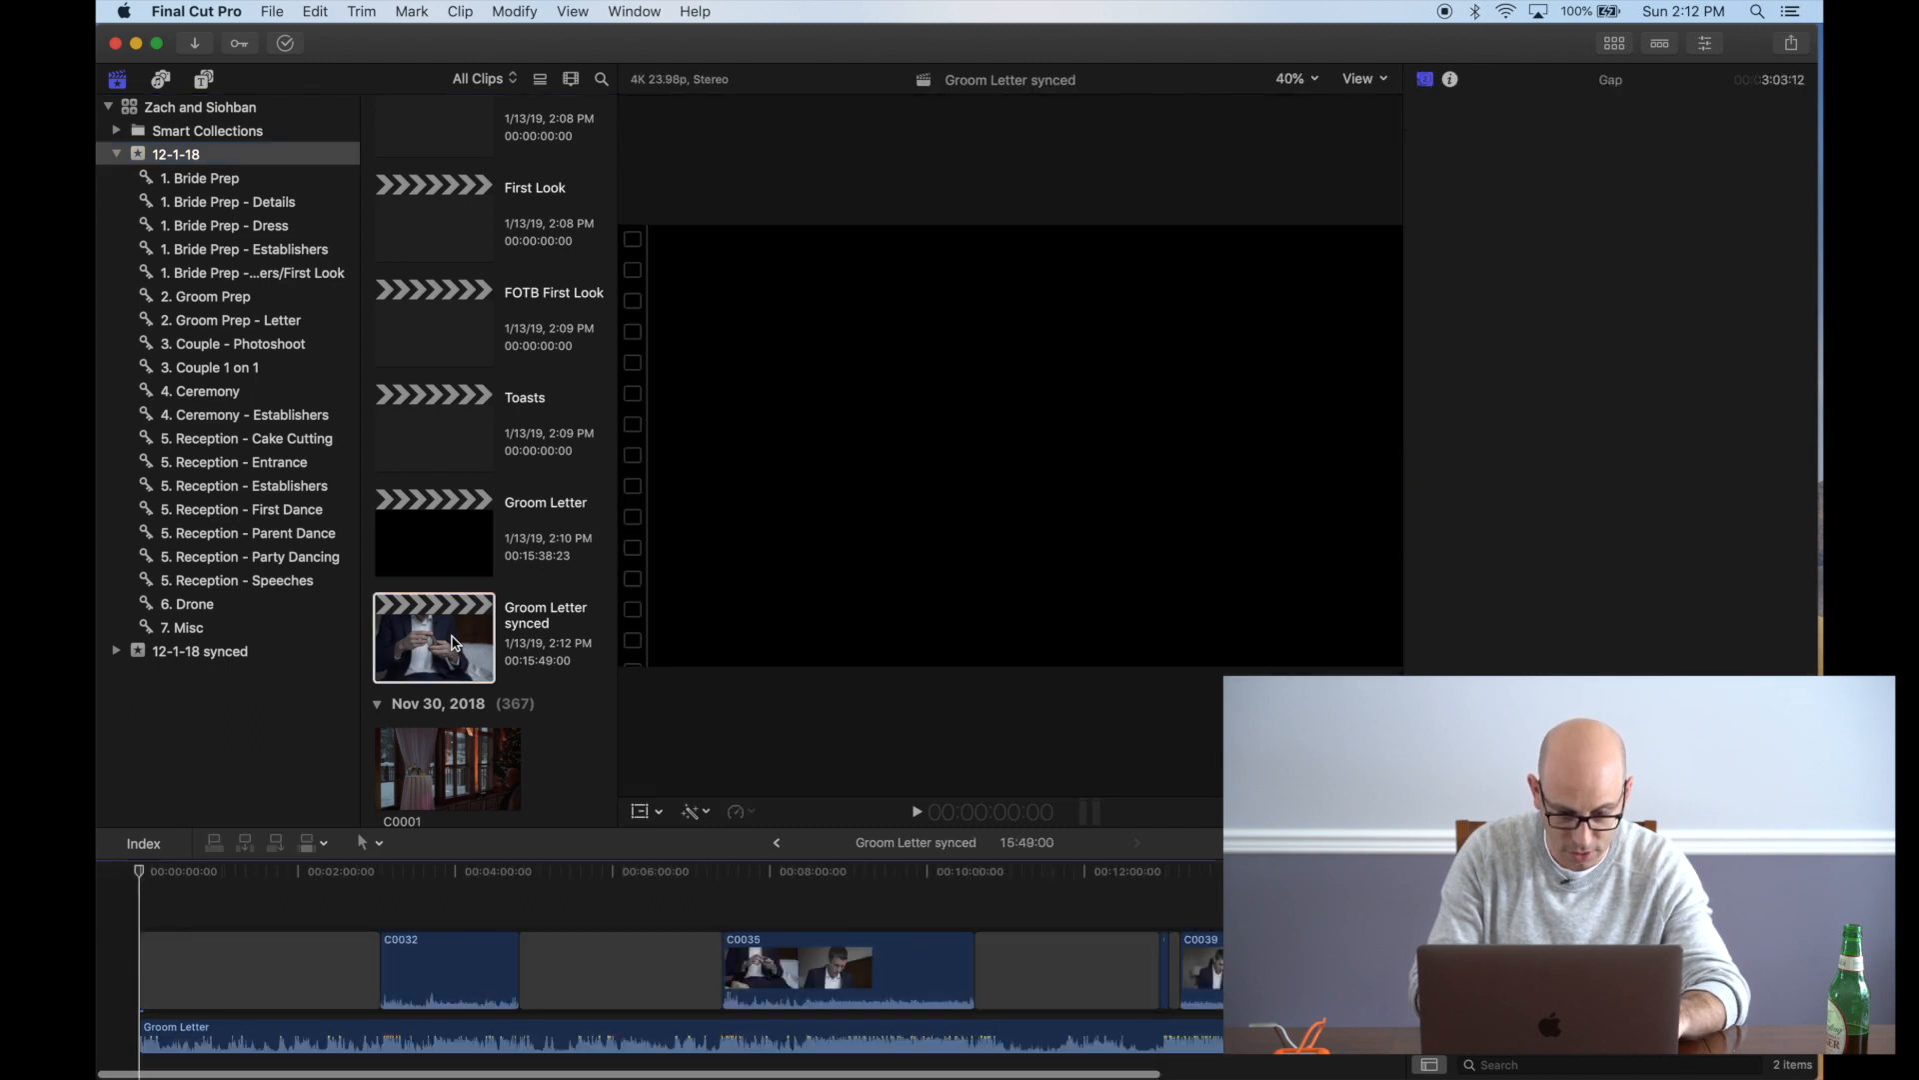
# Play sections of clip C0032 in the synced timeline to check its sync with the Groom Letter audio
pyautogui.click(378, 904)
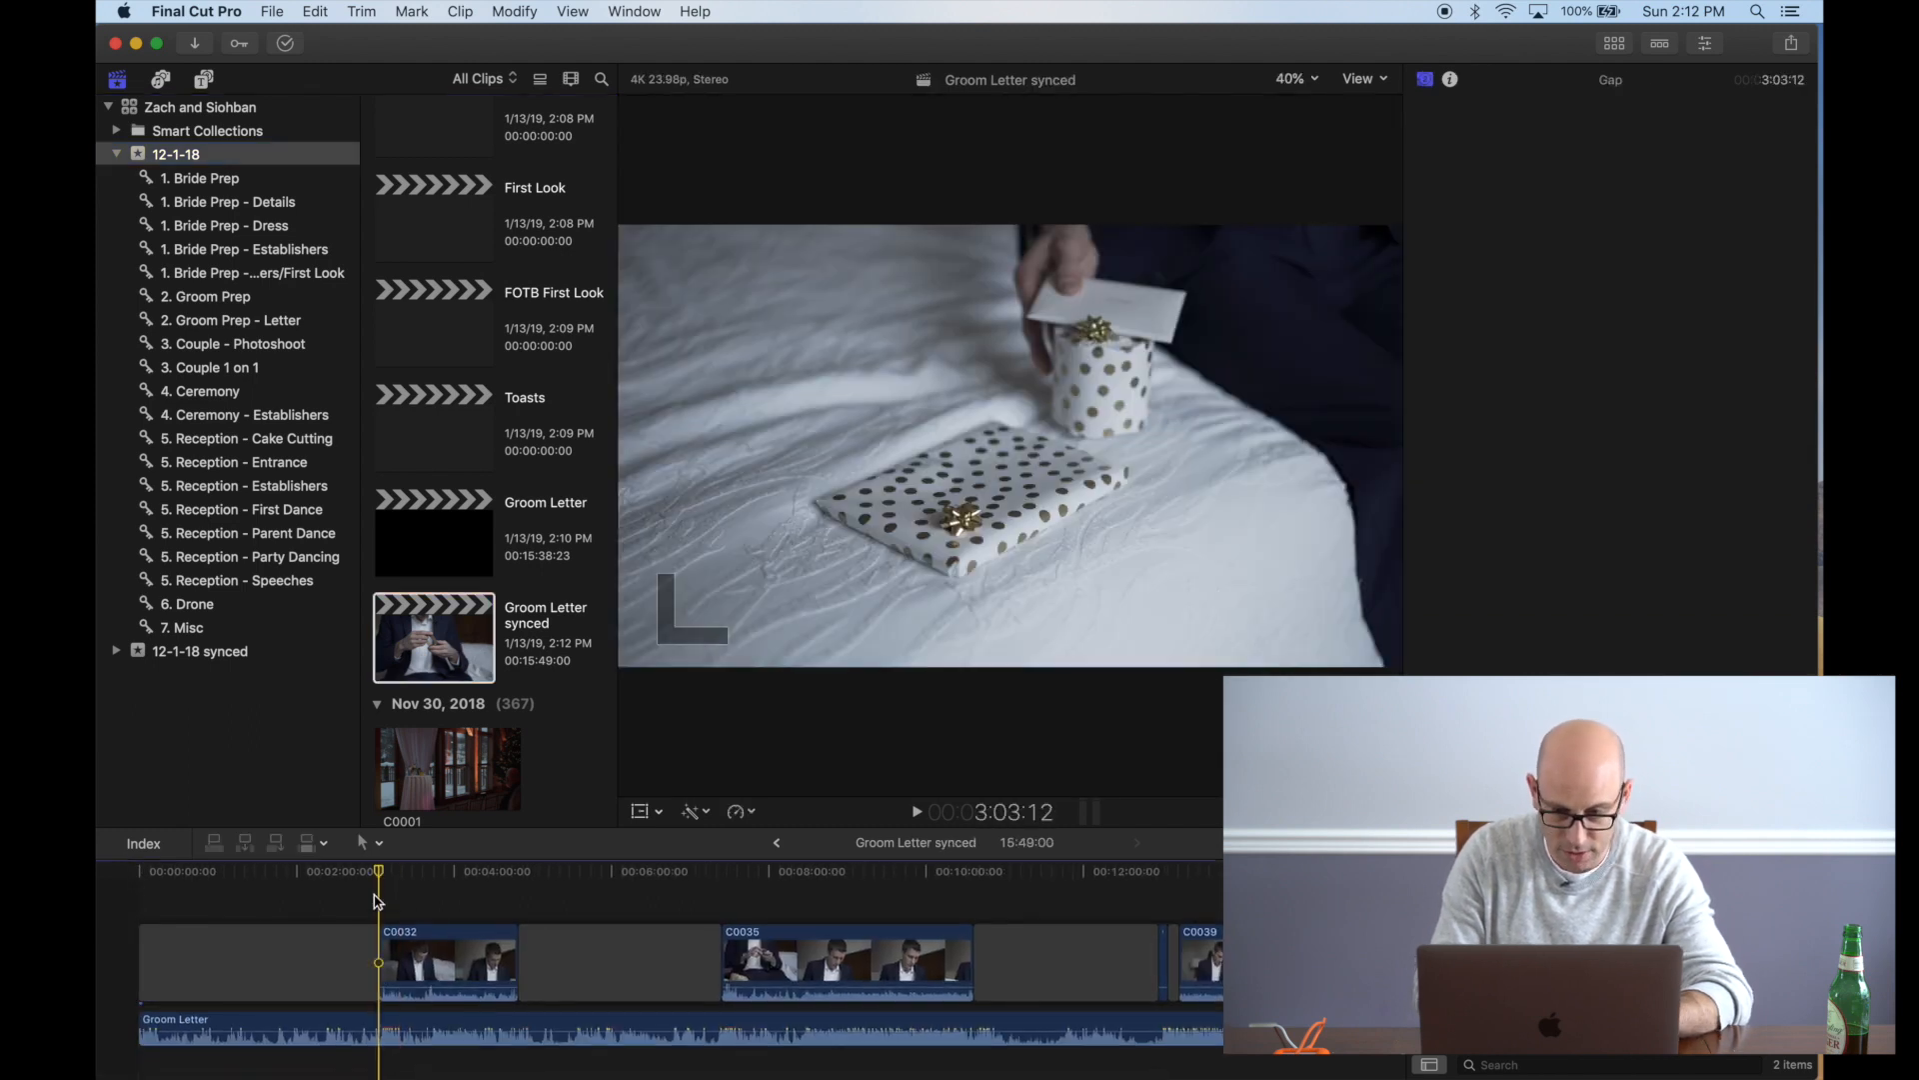
pyautogui.press('space')
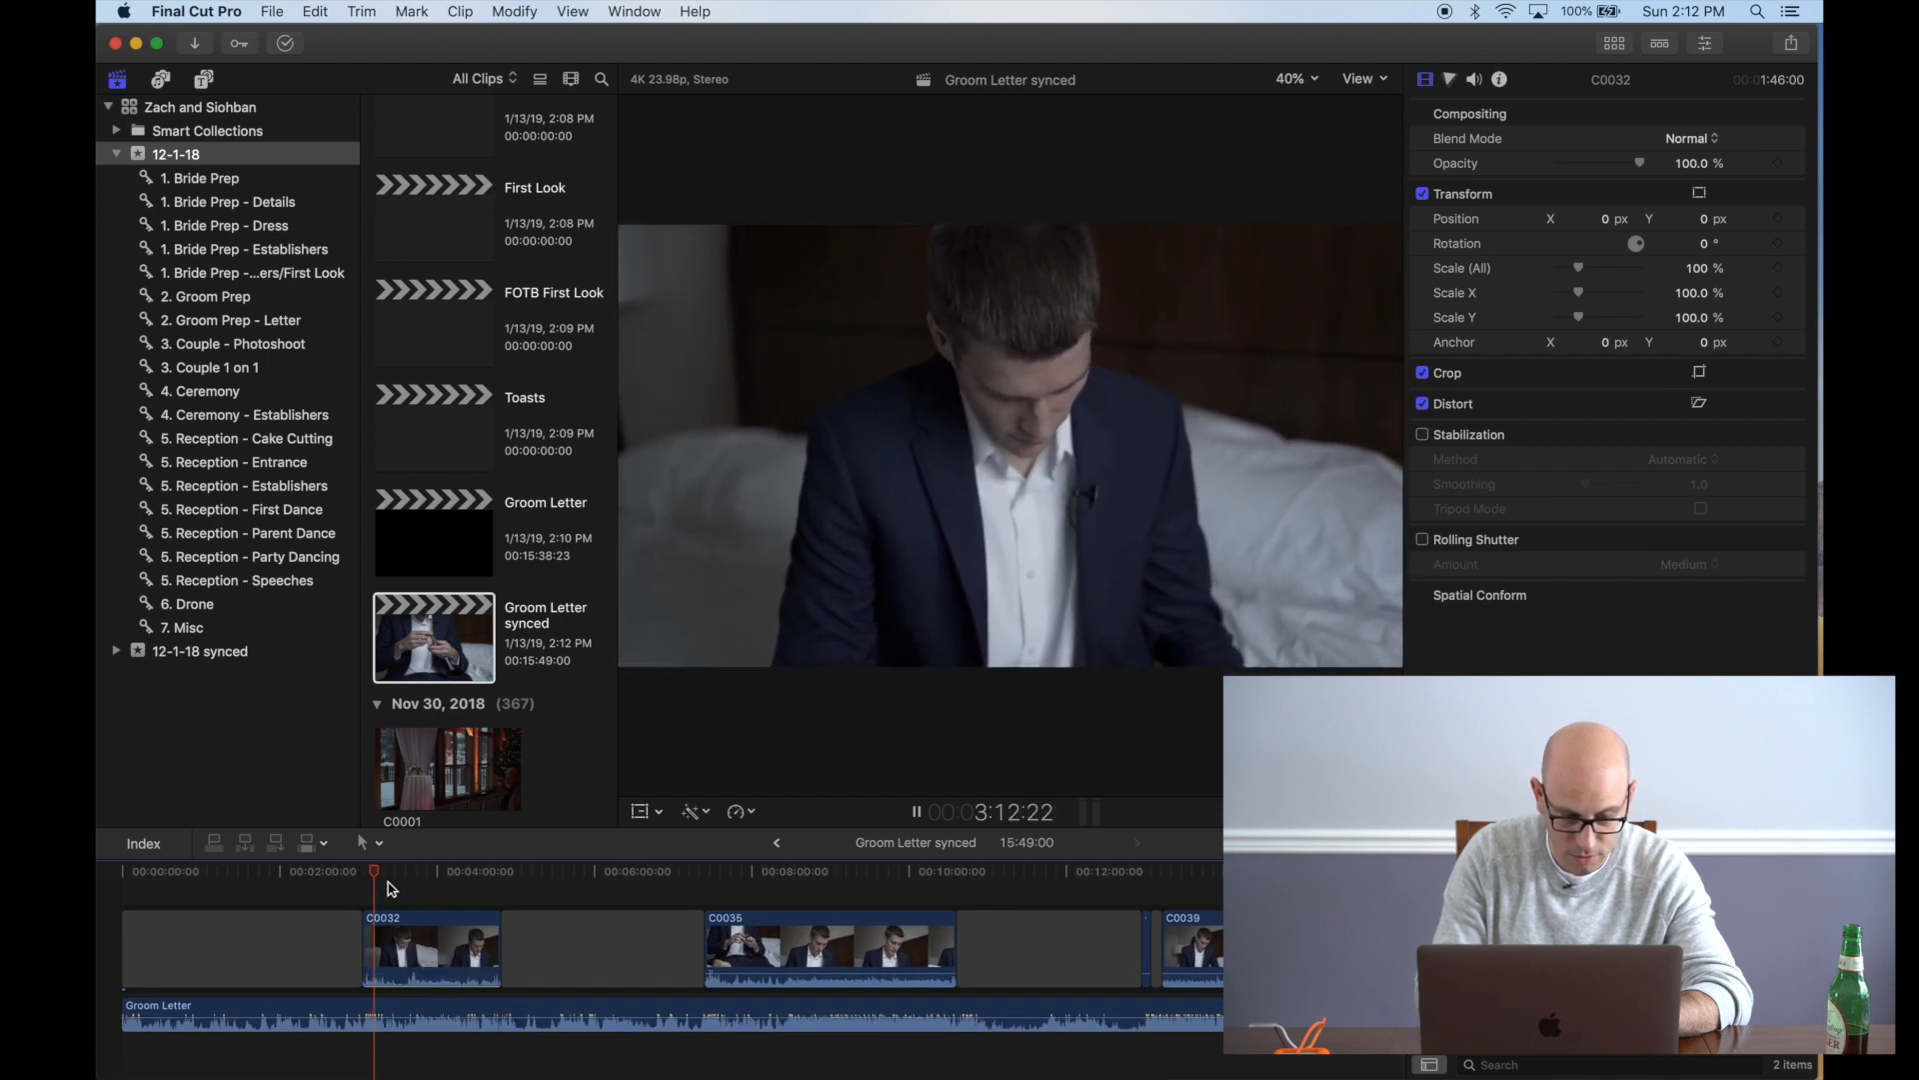
pyautogui.click(426, 888)
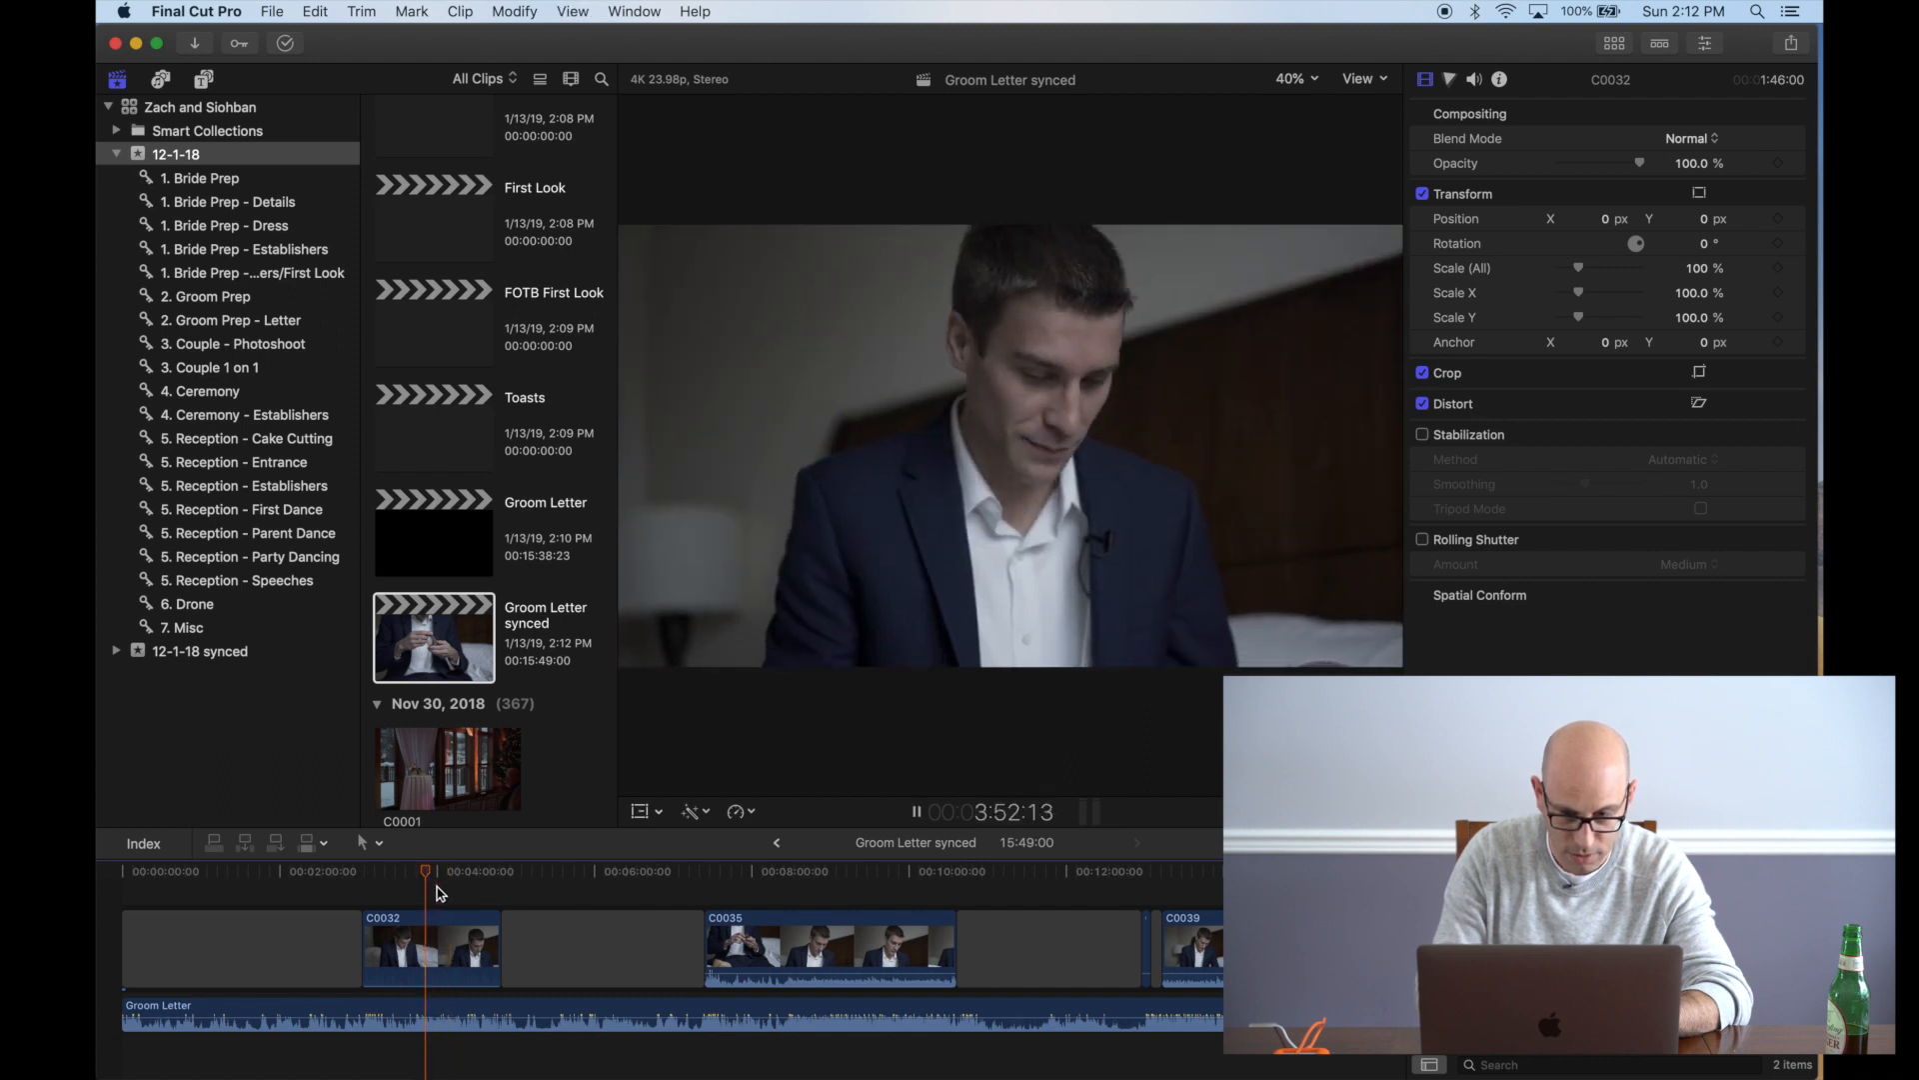
pyautogui.click(434, 1003)
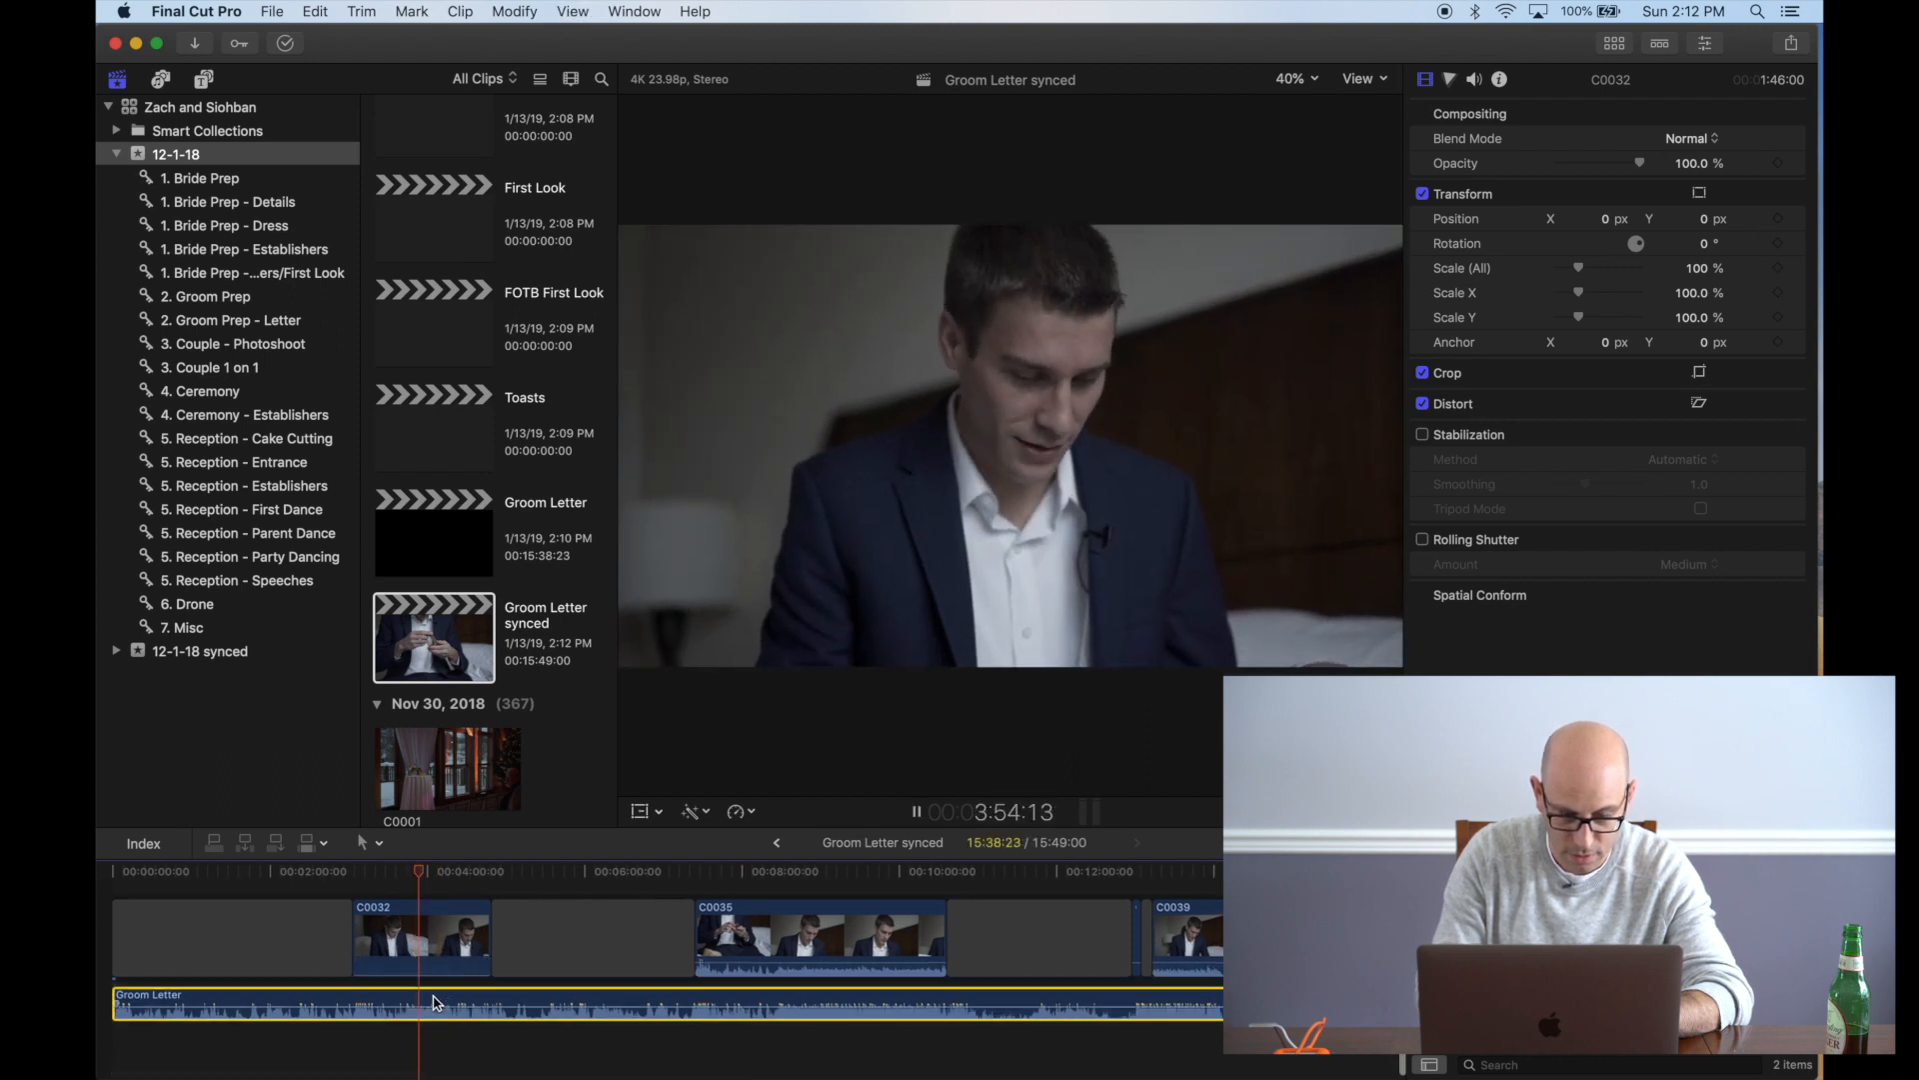
pyautogui.press('space')
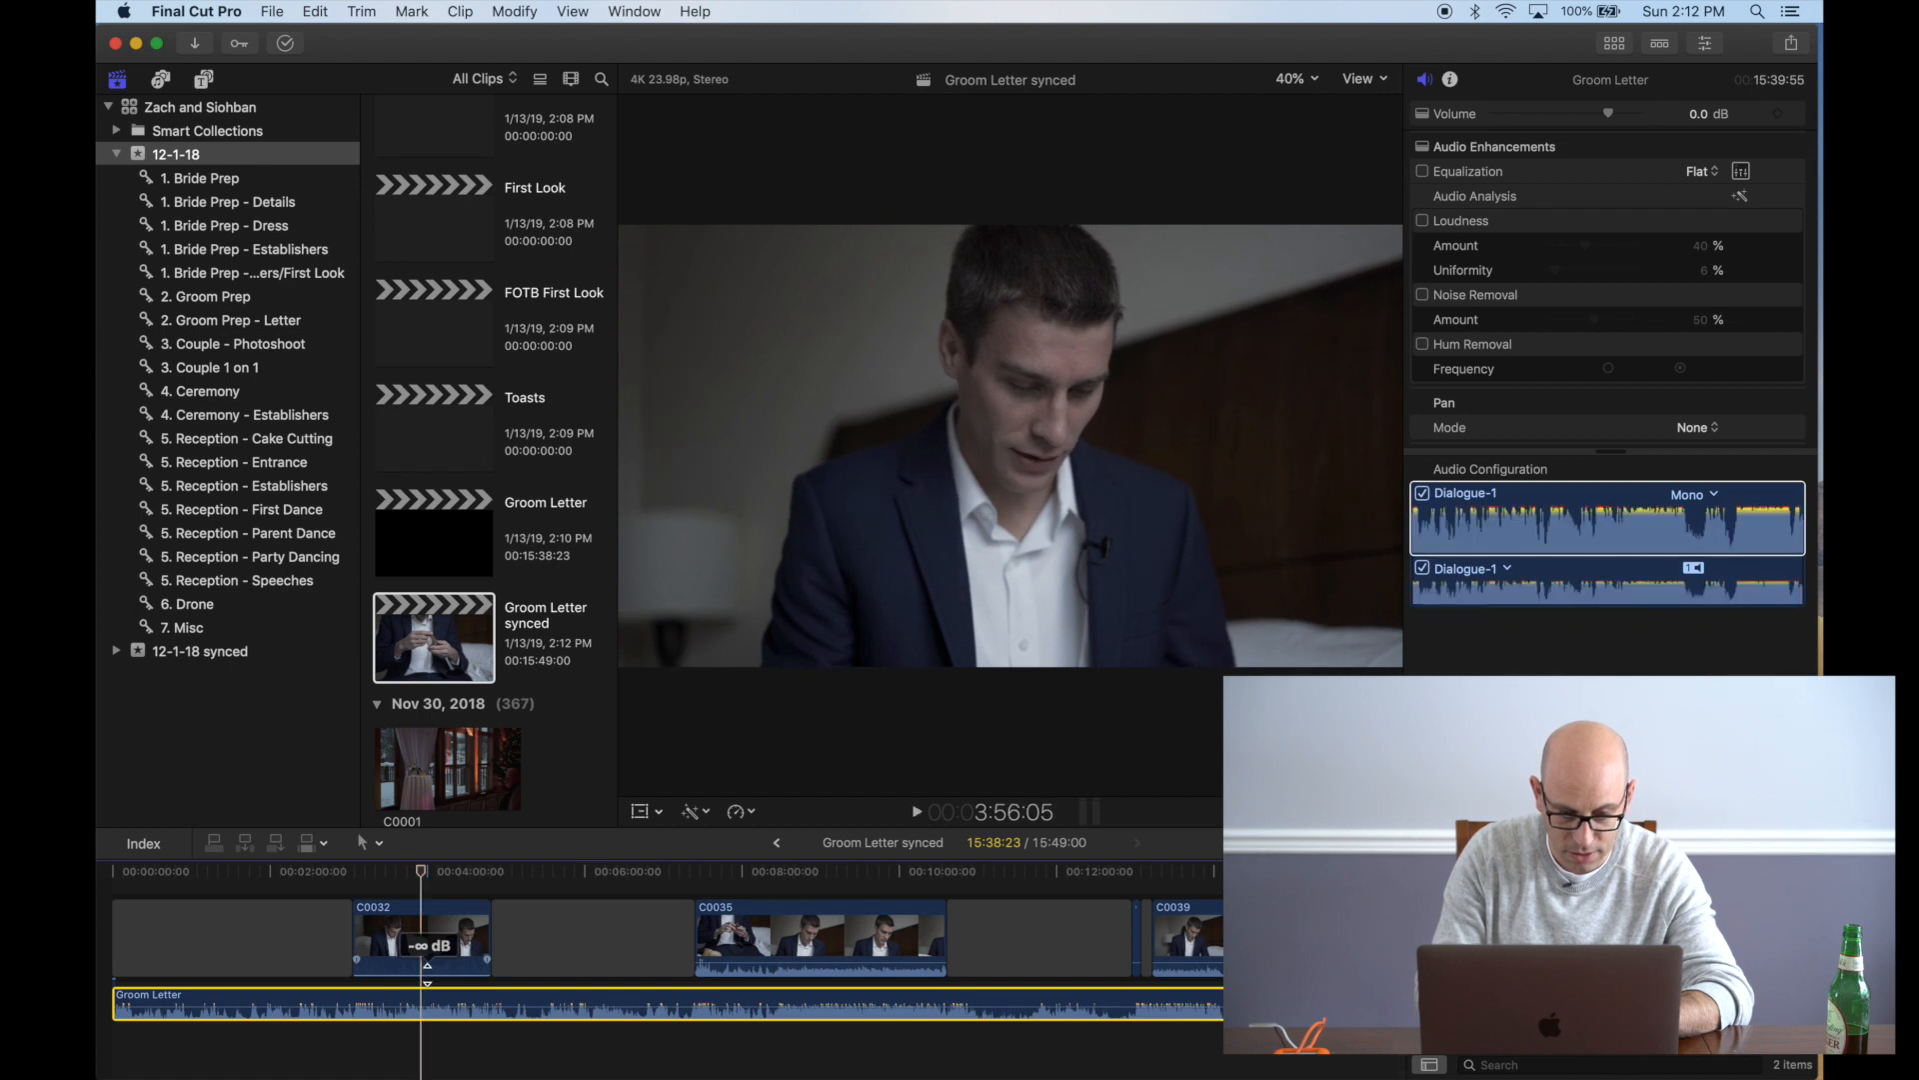
# Raise clip C0032's volume to 0.0 dB and disable the Groom Letter audio clip to hear the camera sound alone
pyautogui.moveTo(426, 966); pyautogui.dragTo(427, 951)
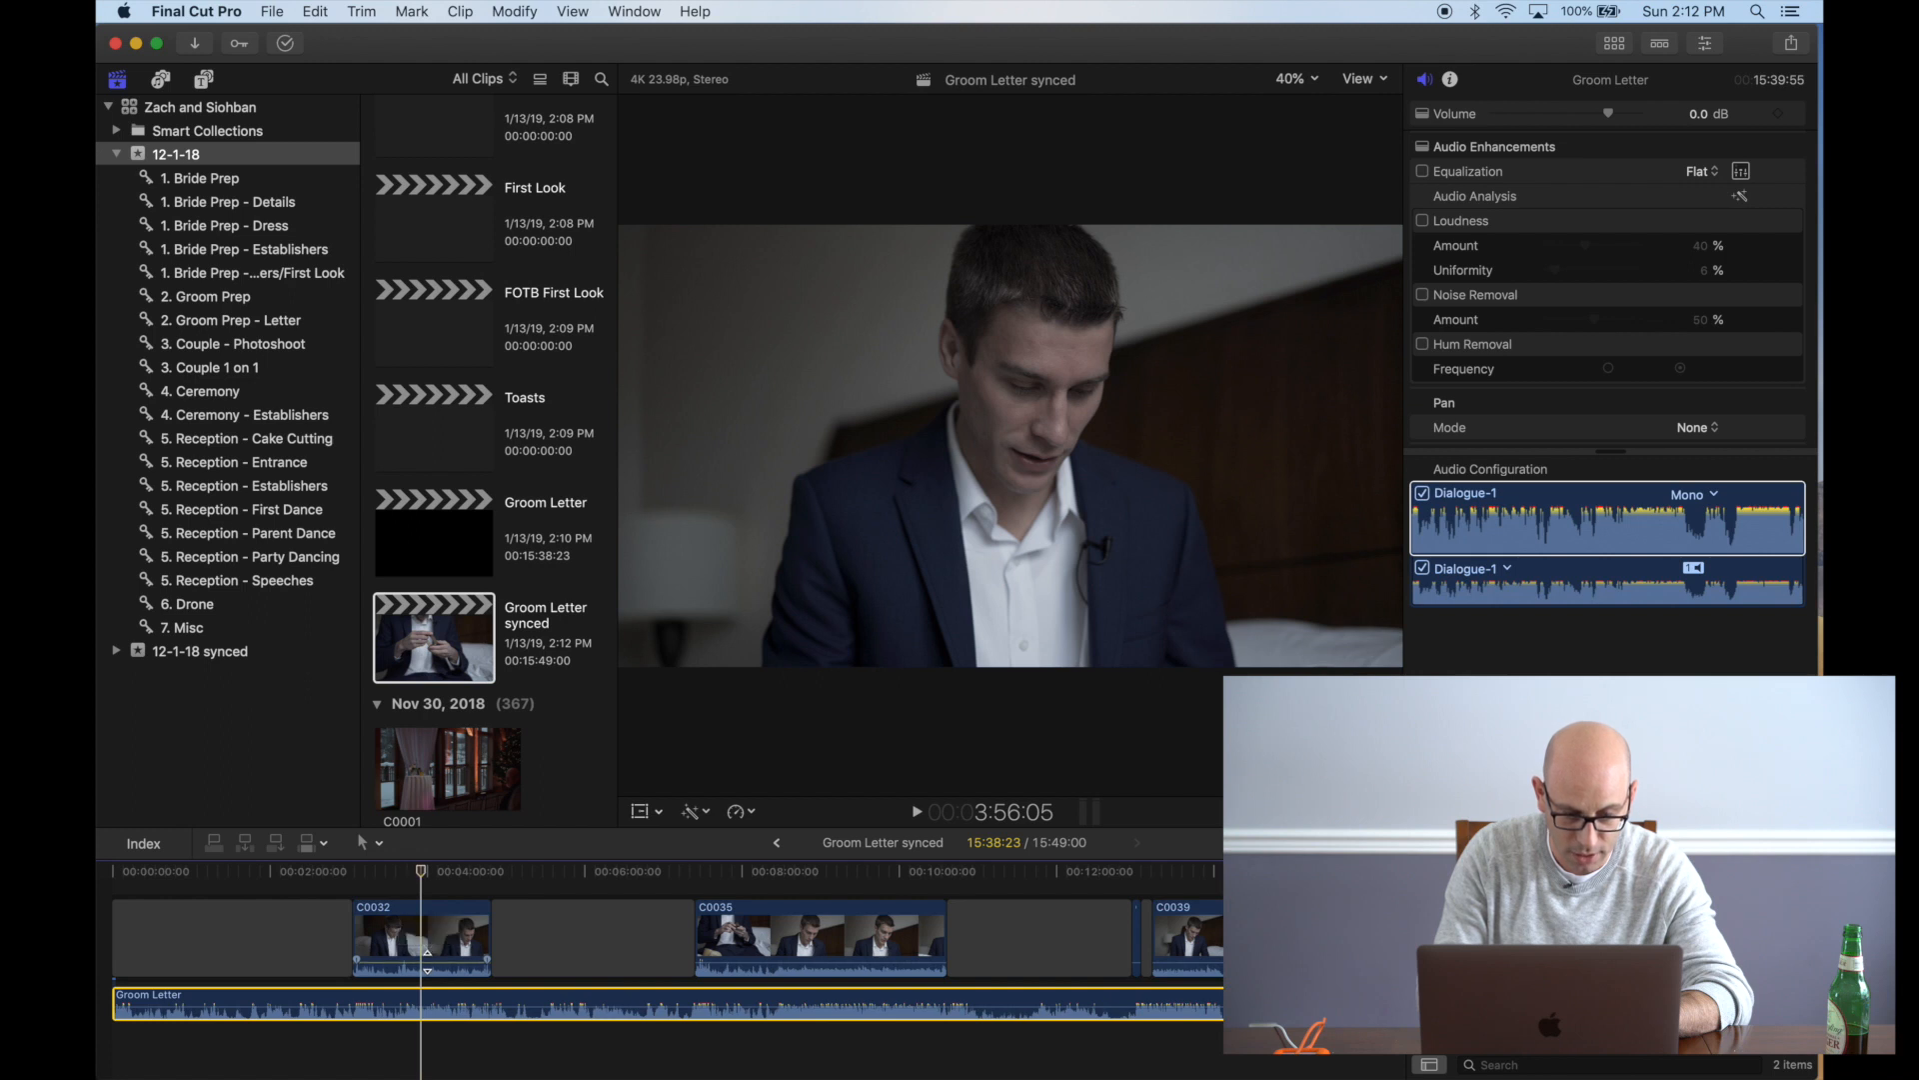
pyautogui.press('v')
pyautogui.press('space')
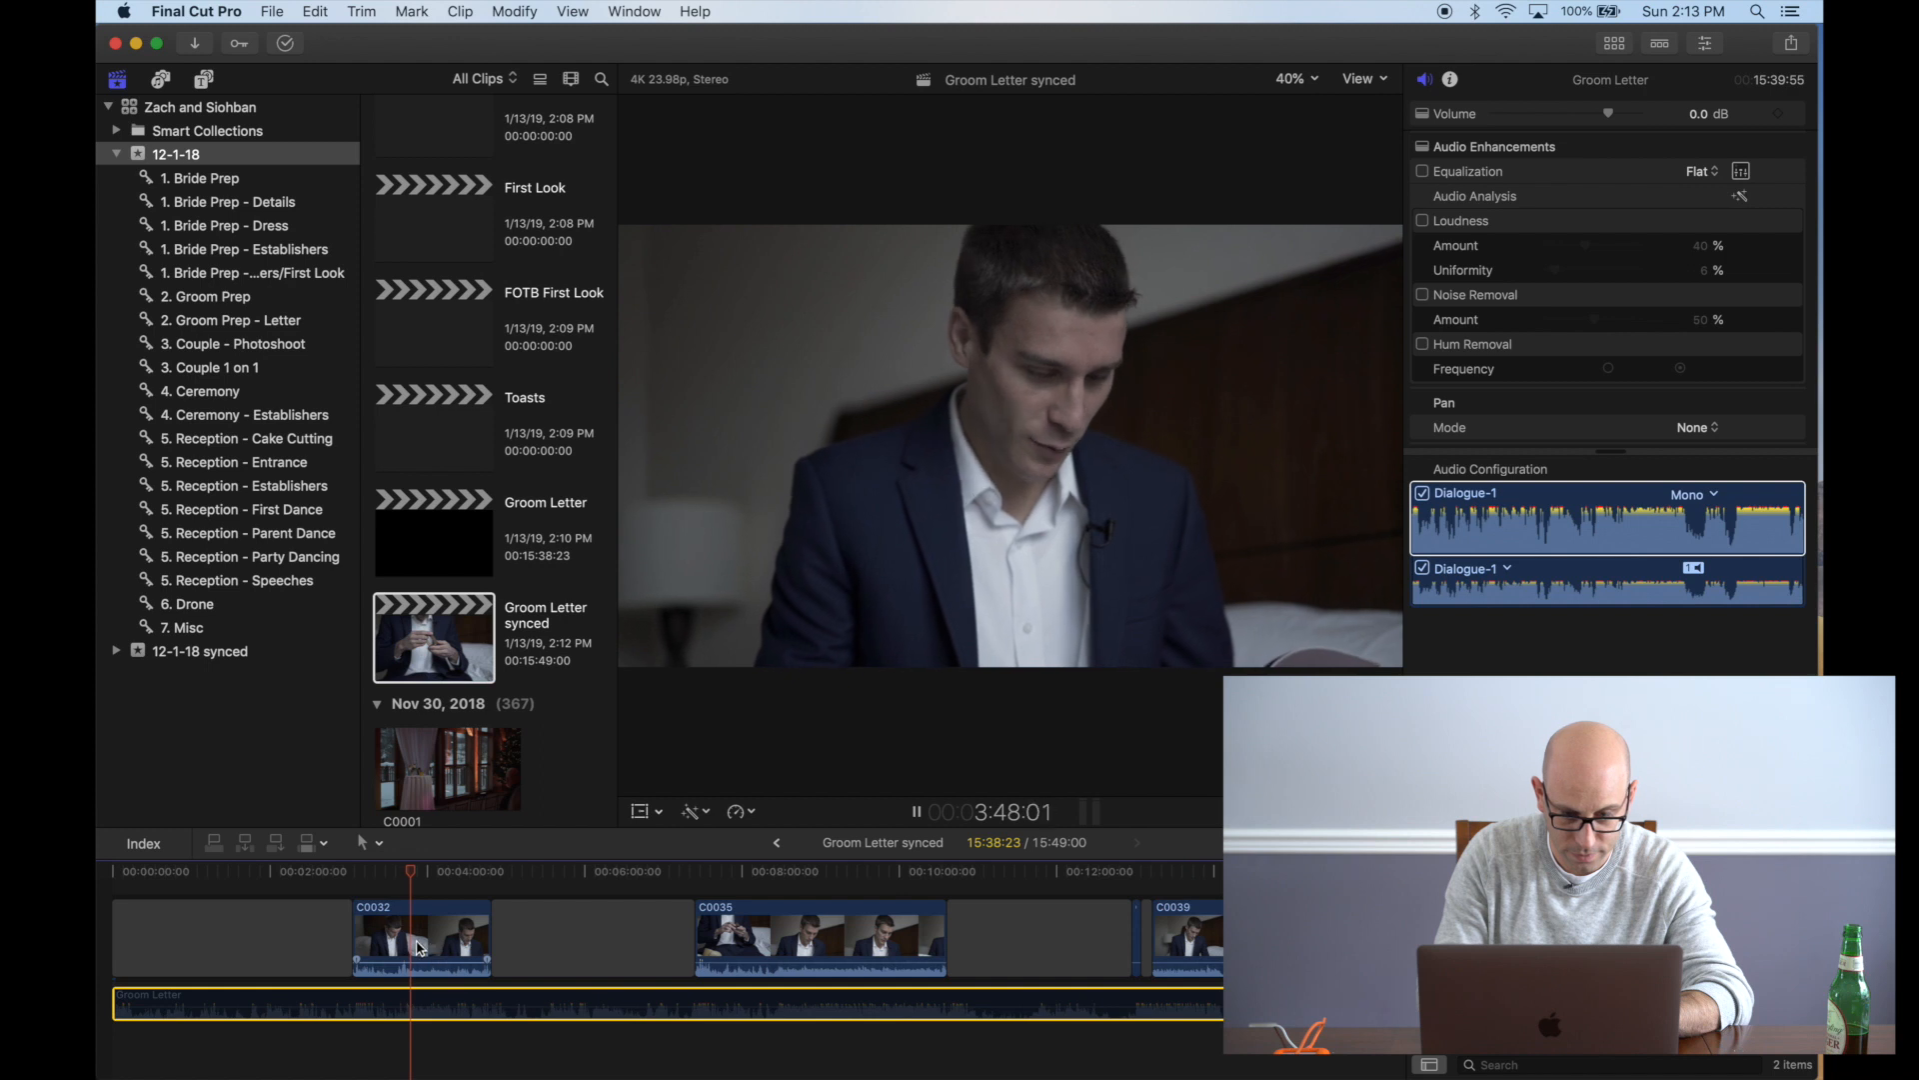
pyautogui.moveTo(424, 953); pyautogui.dragTo(422, 957)
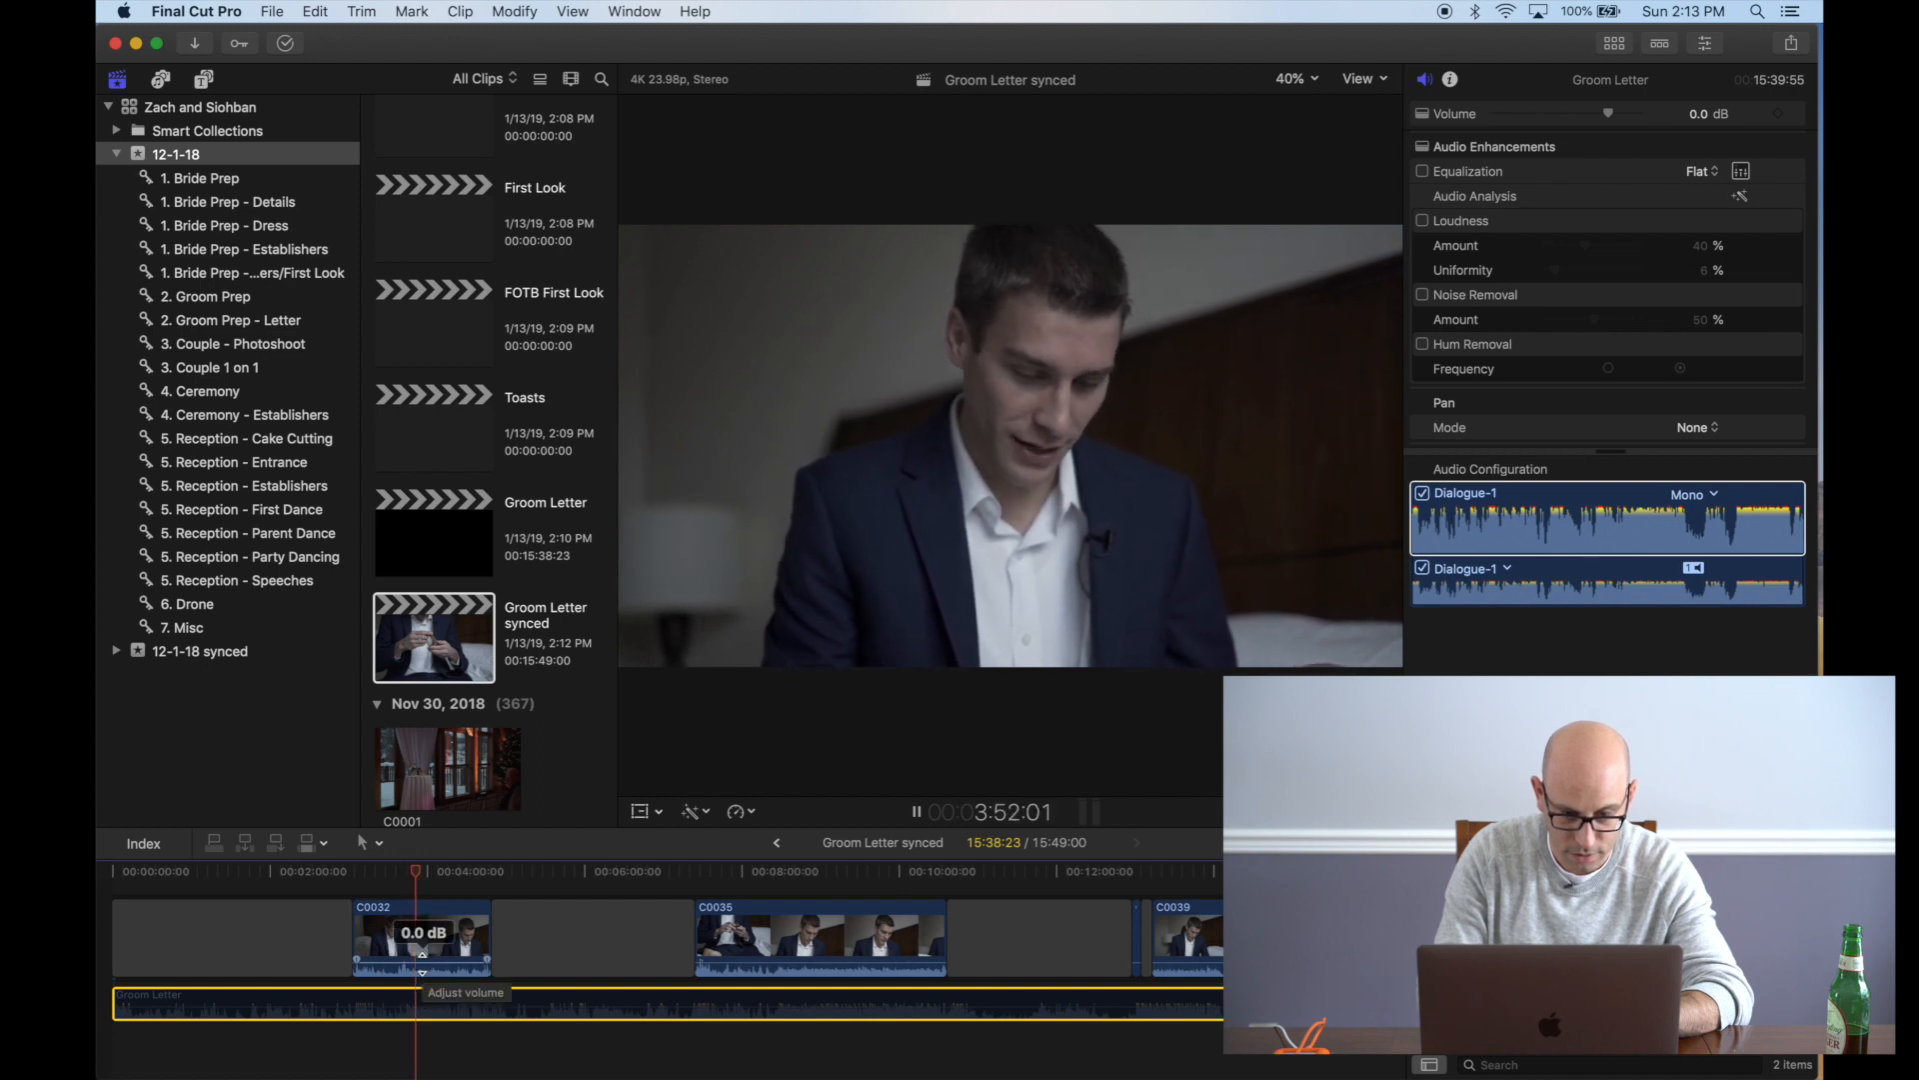
# Re-enable the Groom Letter audio clip and listen to it over clip C0032
pyautogui.moveTo(421, 962); pyautogui.dragTo(425, 1008)
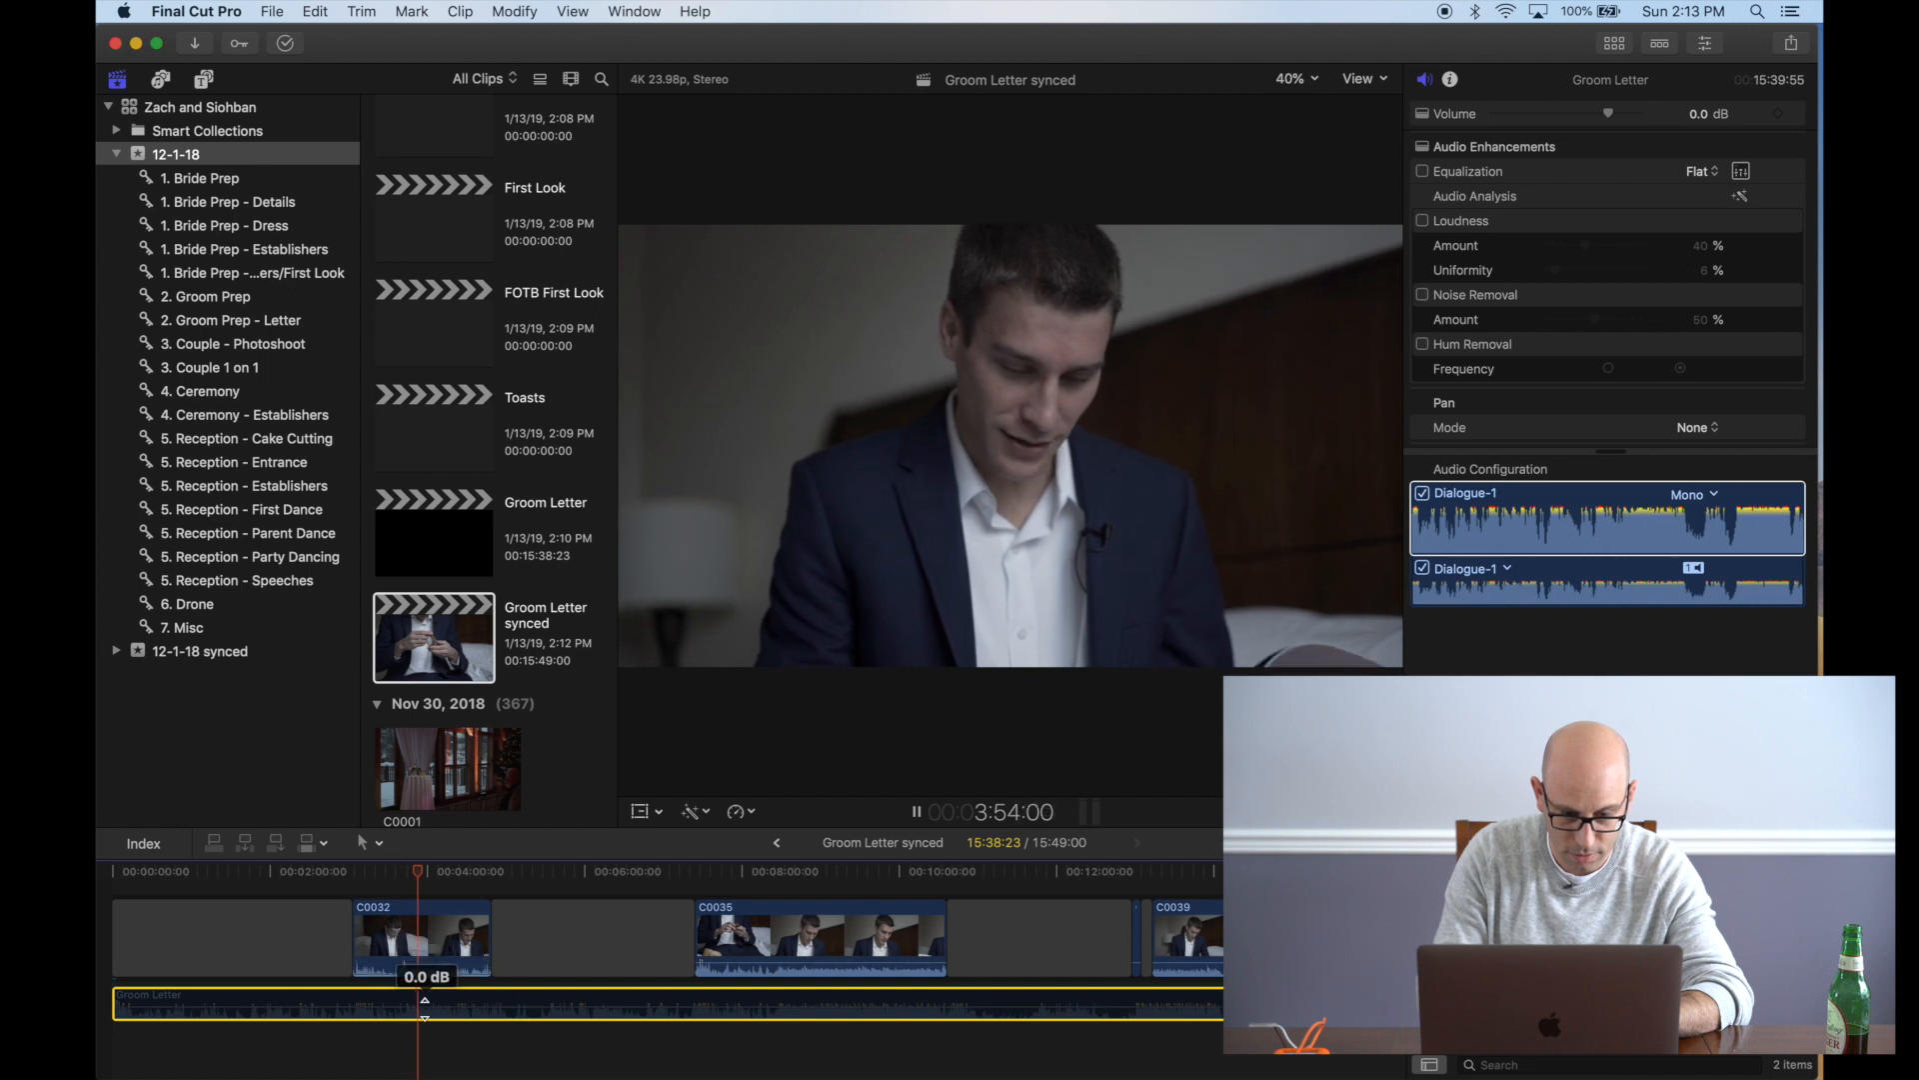
pyautogui.press('v')
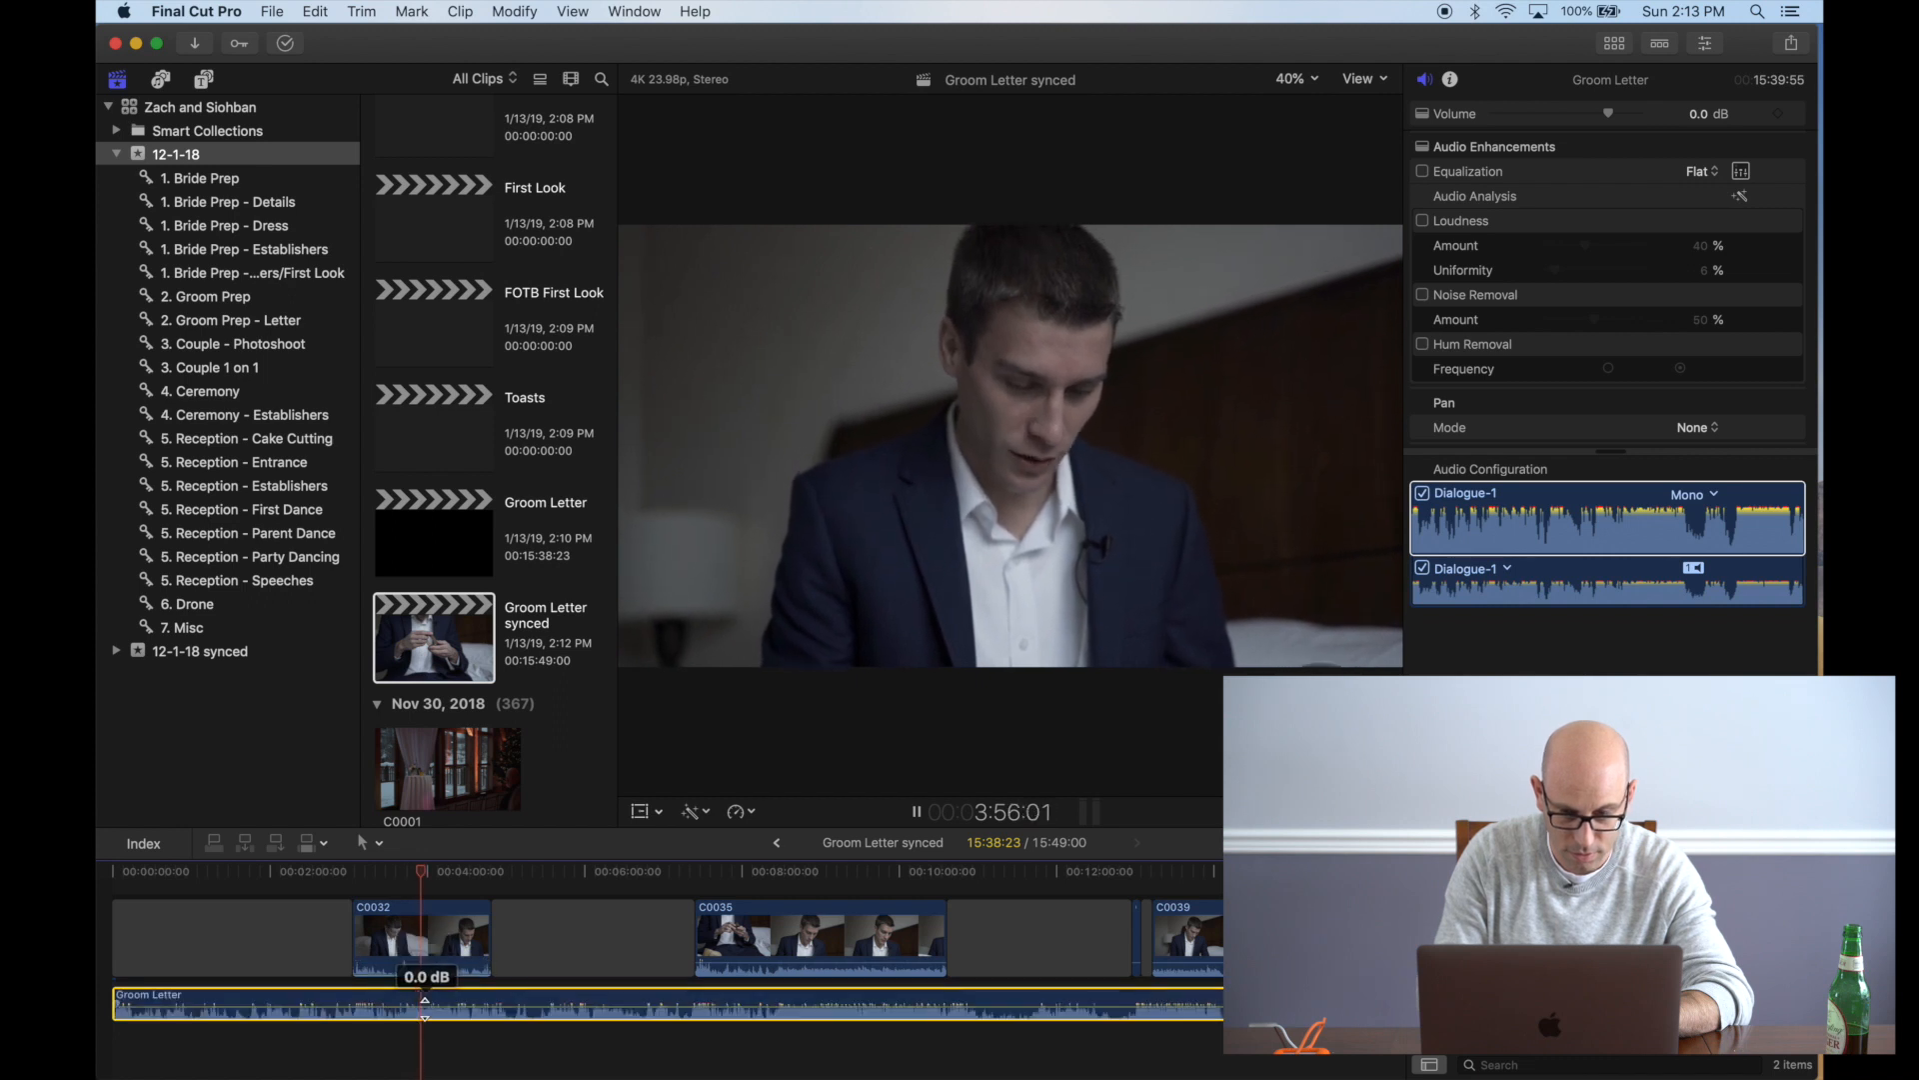
pyautogui.press('space')
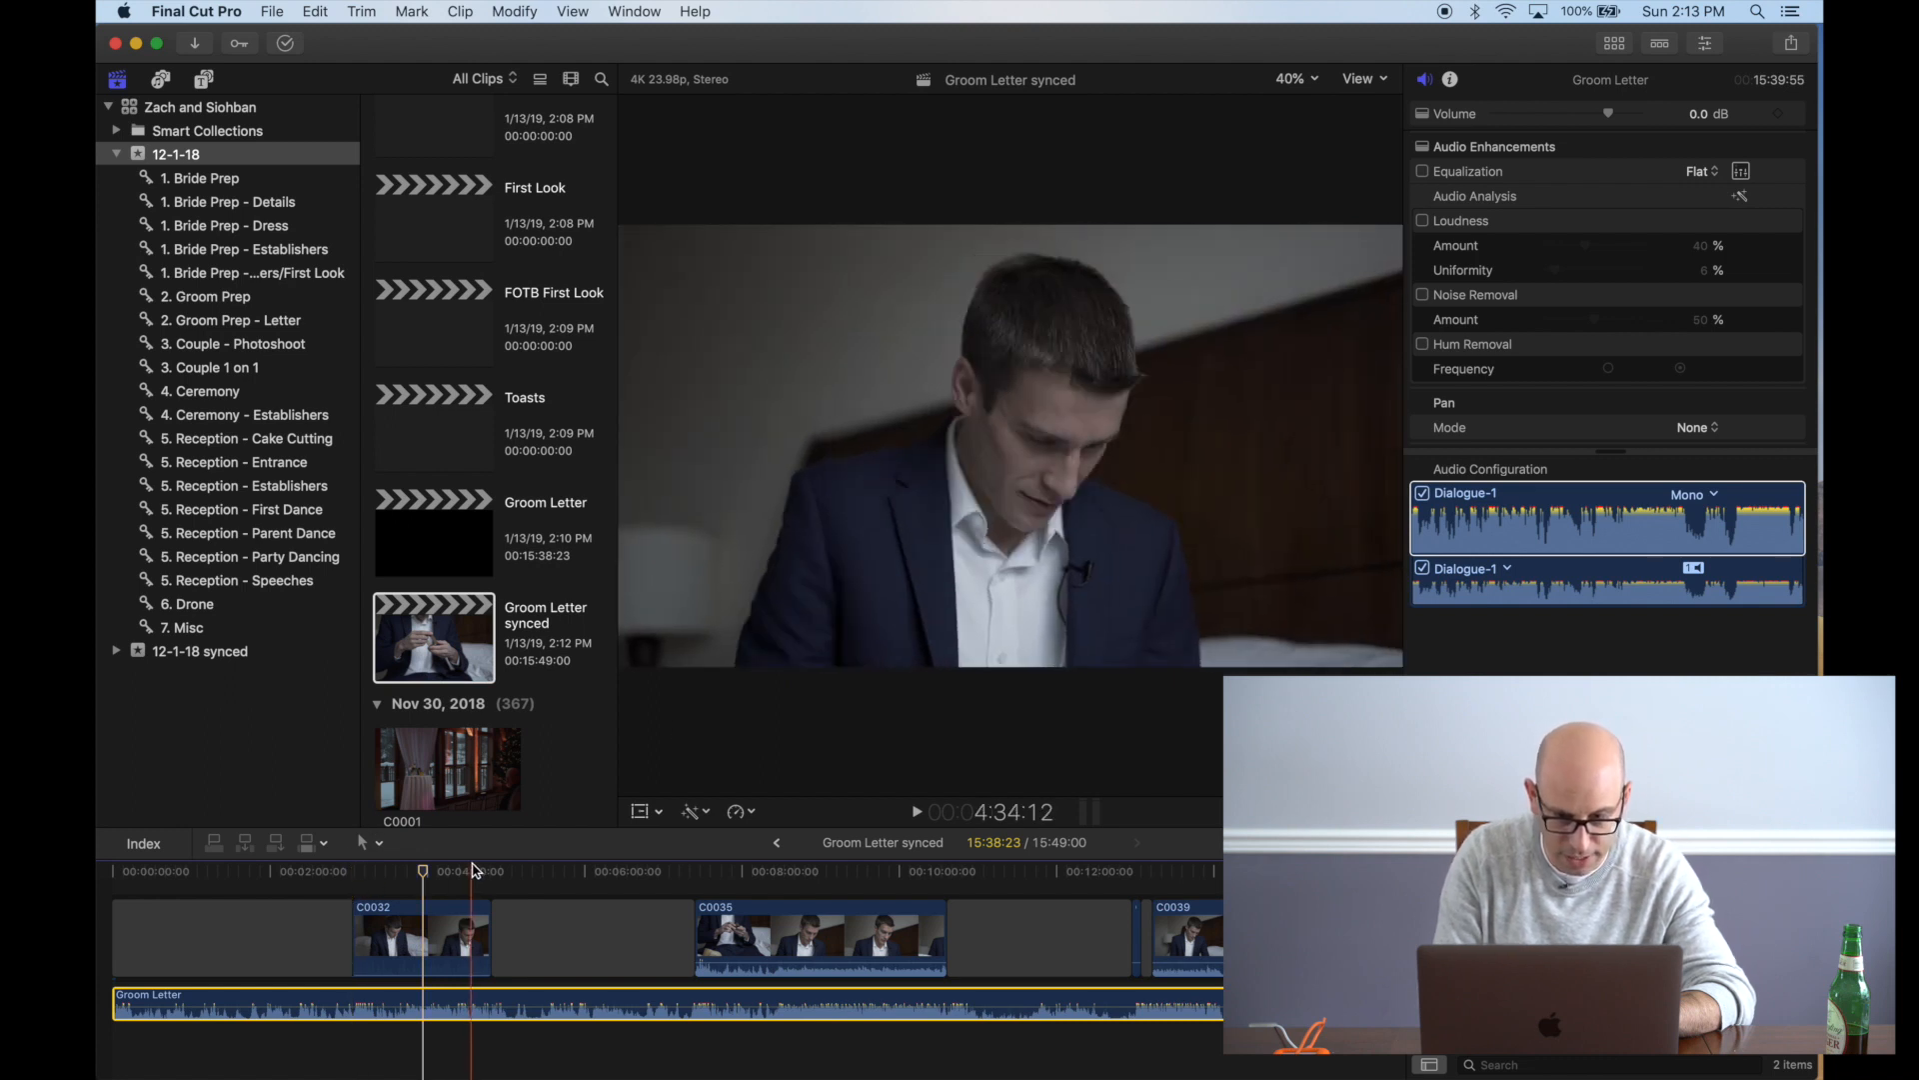
# Trim off the Groom Letter audio and the gap before clip C0032 so both start at the timeline's beginning
pyautogui.click(474, 878)
pyautogui.click(474, 939)
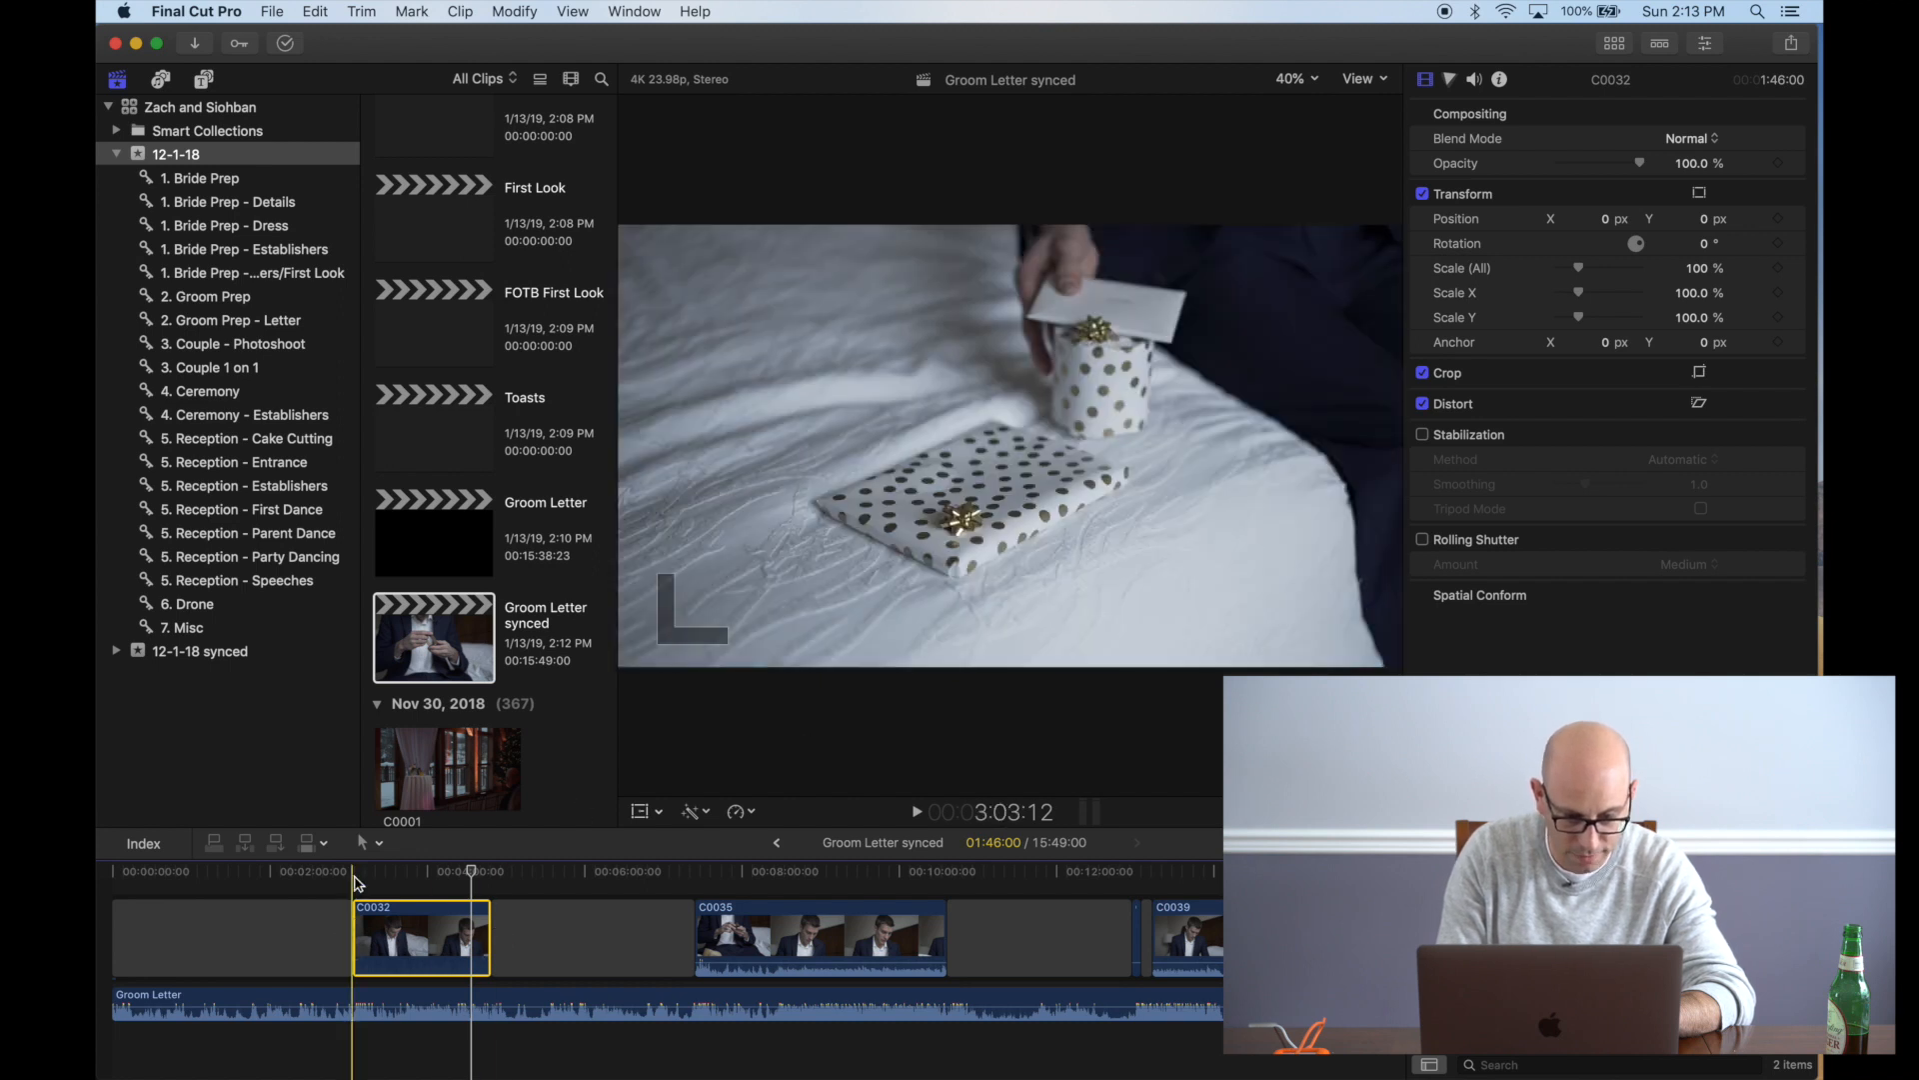
pyautogui.press('Up')
pyautogui.moveTo(116, 999); pyautogui.dragTo(352, 982)
pyautogui.click(300, 930)
pyautogui.press('Delete')
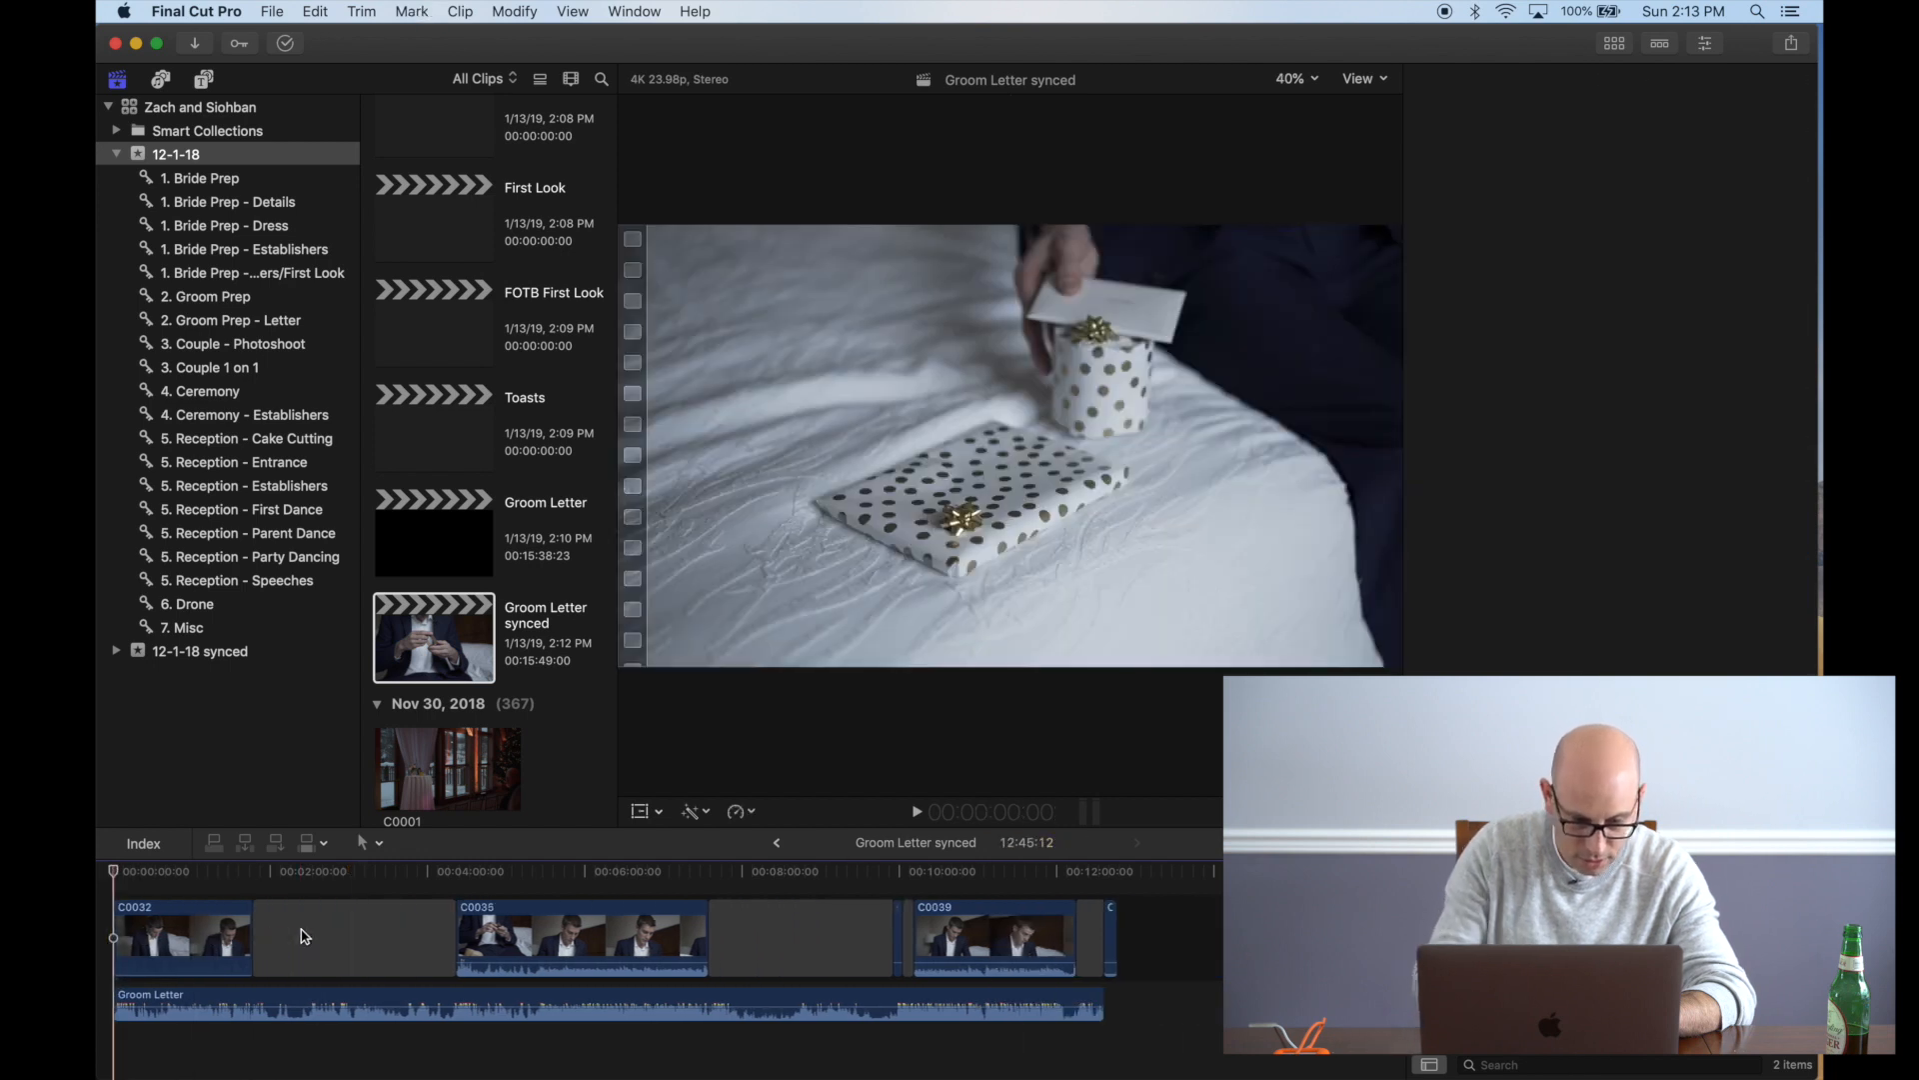
# Play through several points of the gap between C0032 and C0035 to review the Groom Letter audio beneath it
pyautogui.press('space')
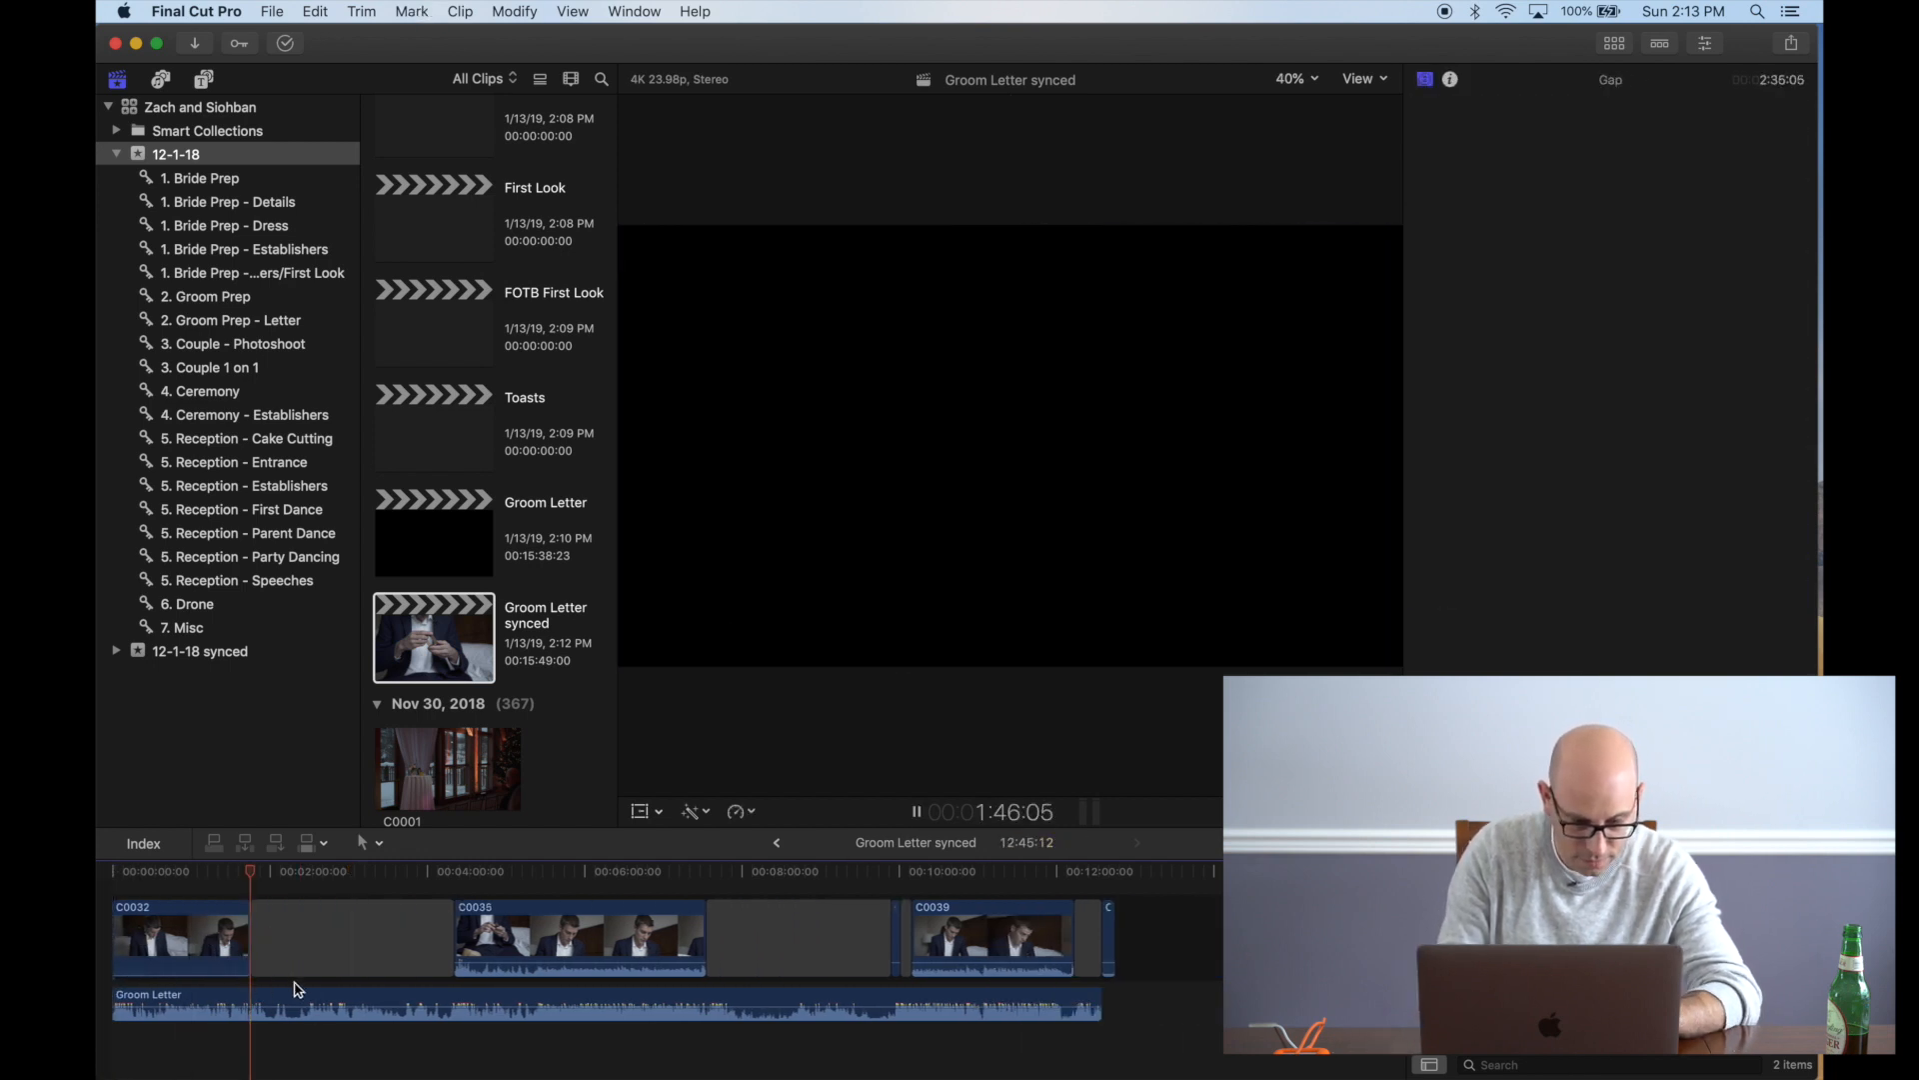
pyautogui.click(315, 988)
pyautogui.click(353, 980)
pyautogui.click(400, 984)
pyautogui.click(437, 985)
pyautogui.press('space')
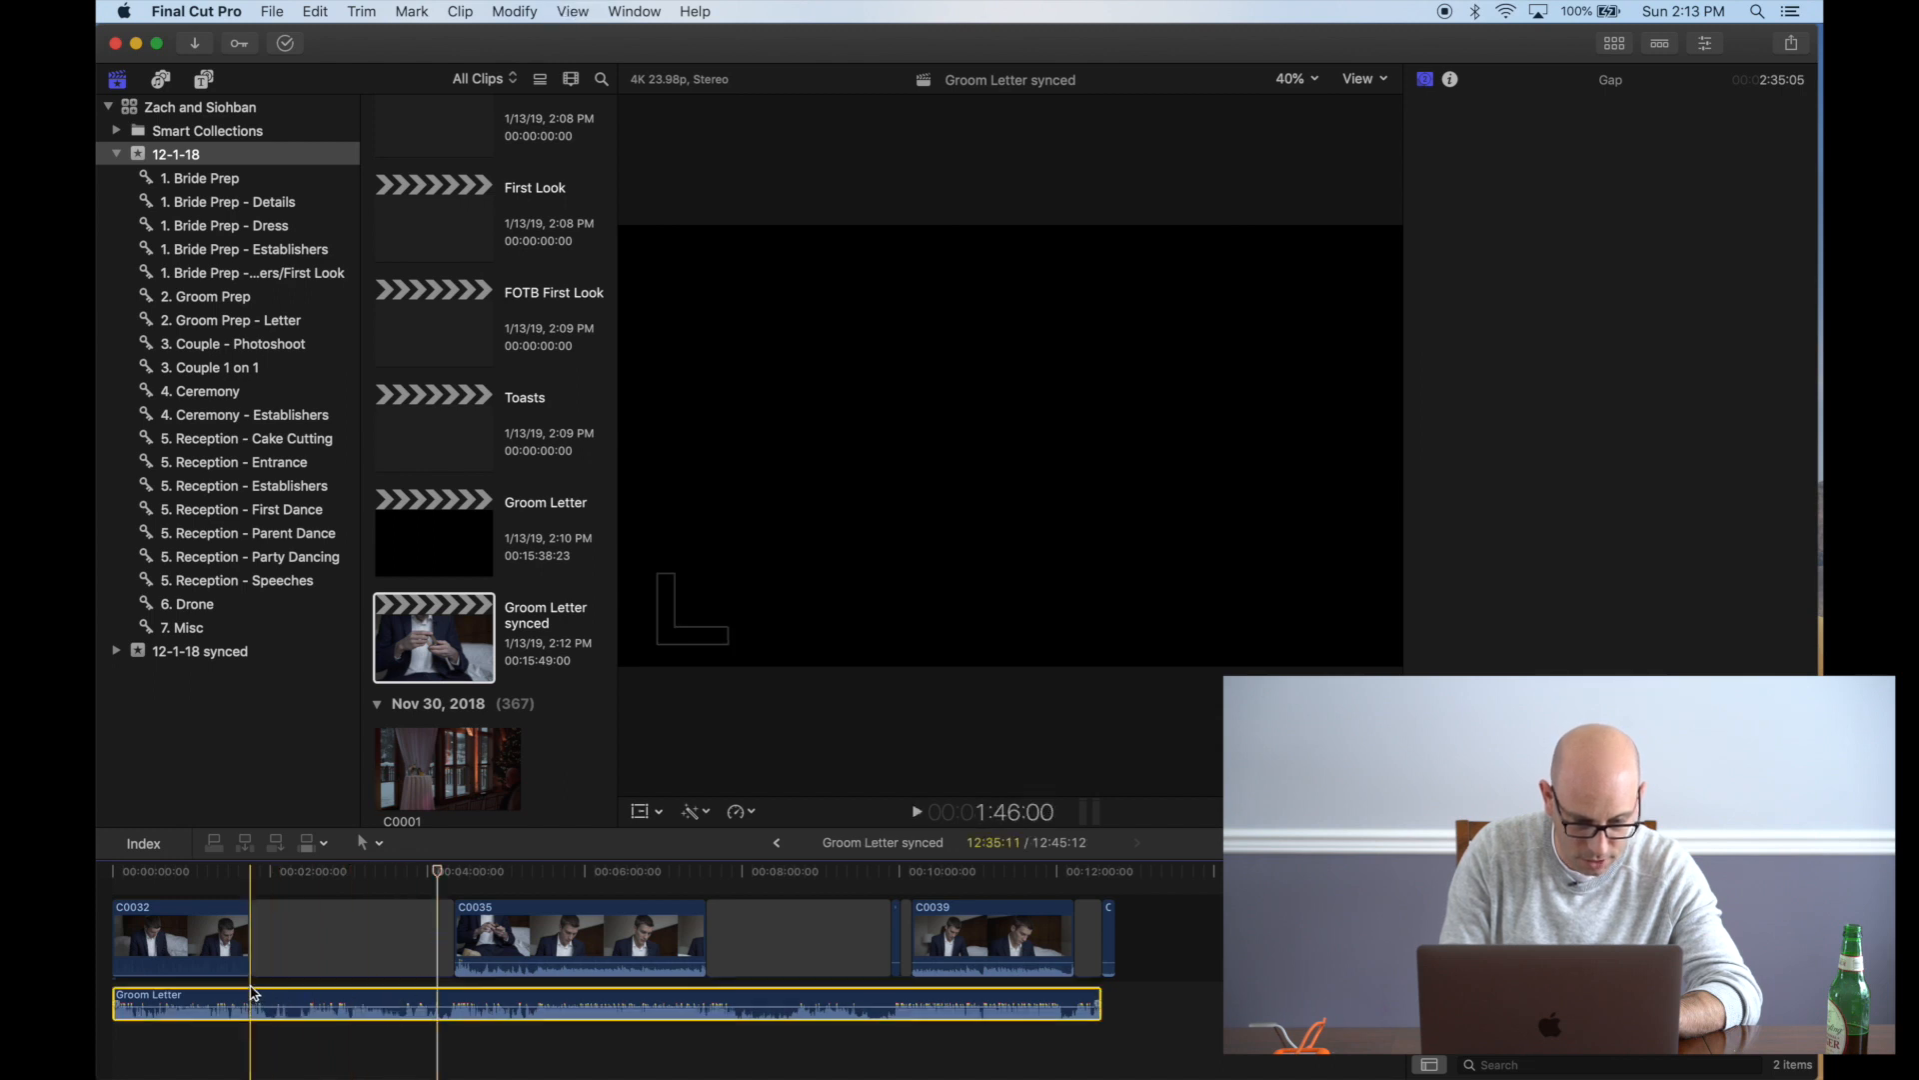
# Cut the Groom Letter audio at the end of C0032 and the start of C0035, and delete that section with its gap
pyautogui.click(253, 1000)
pyautogui.press('super+b')
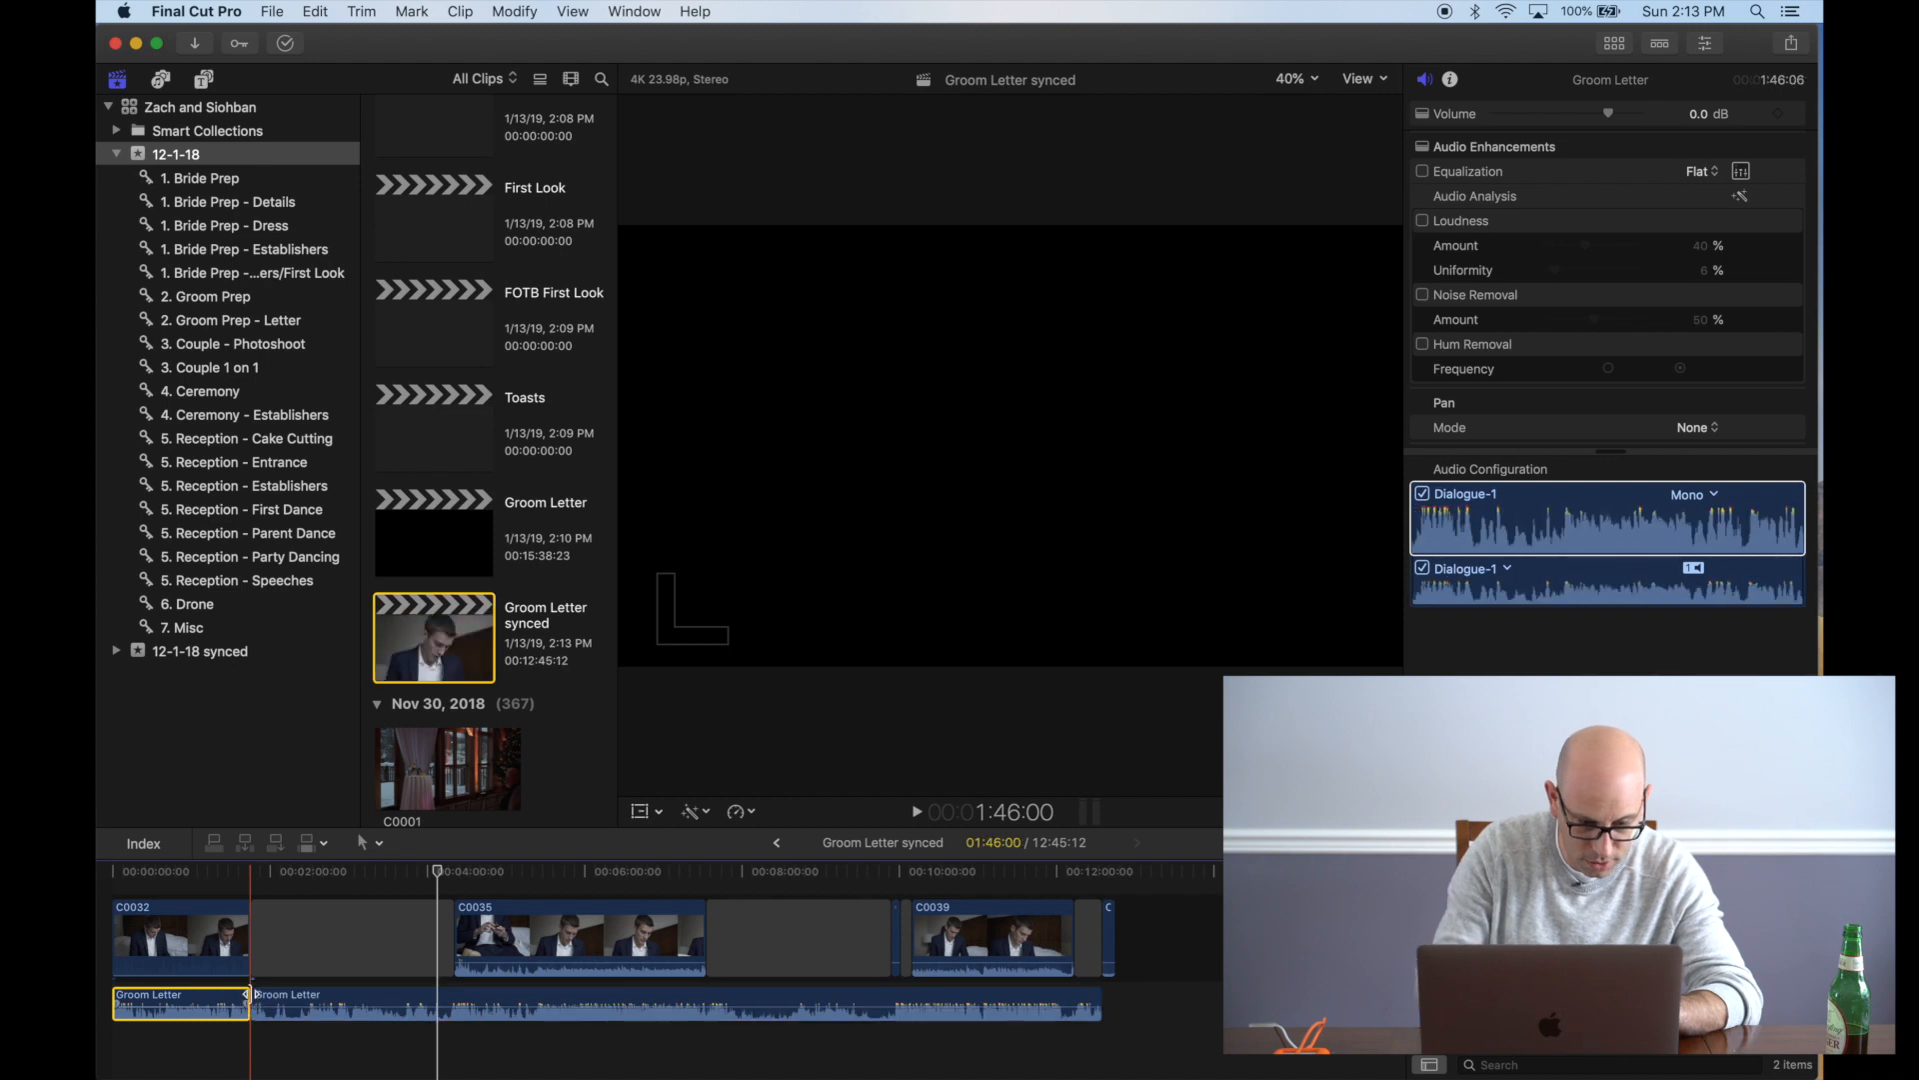
pyautogui.press('super+b')
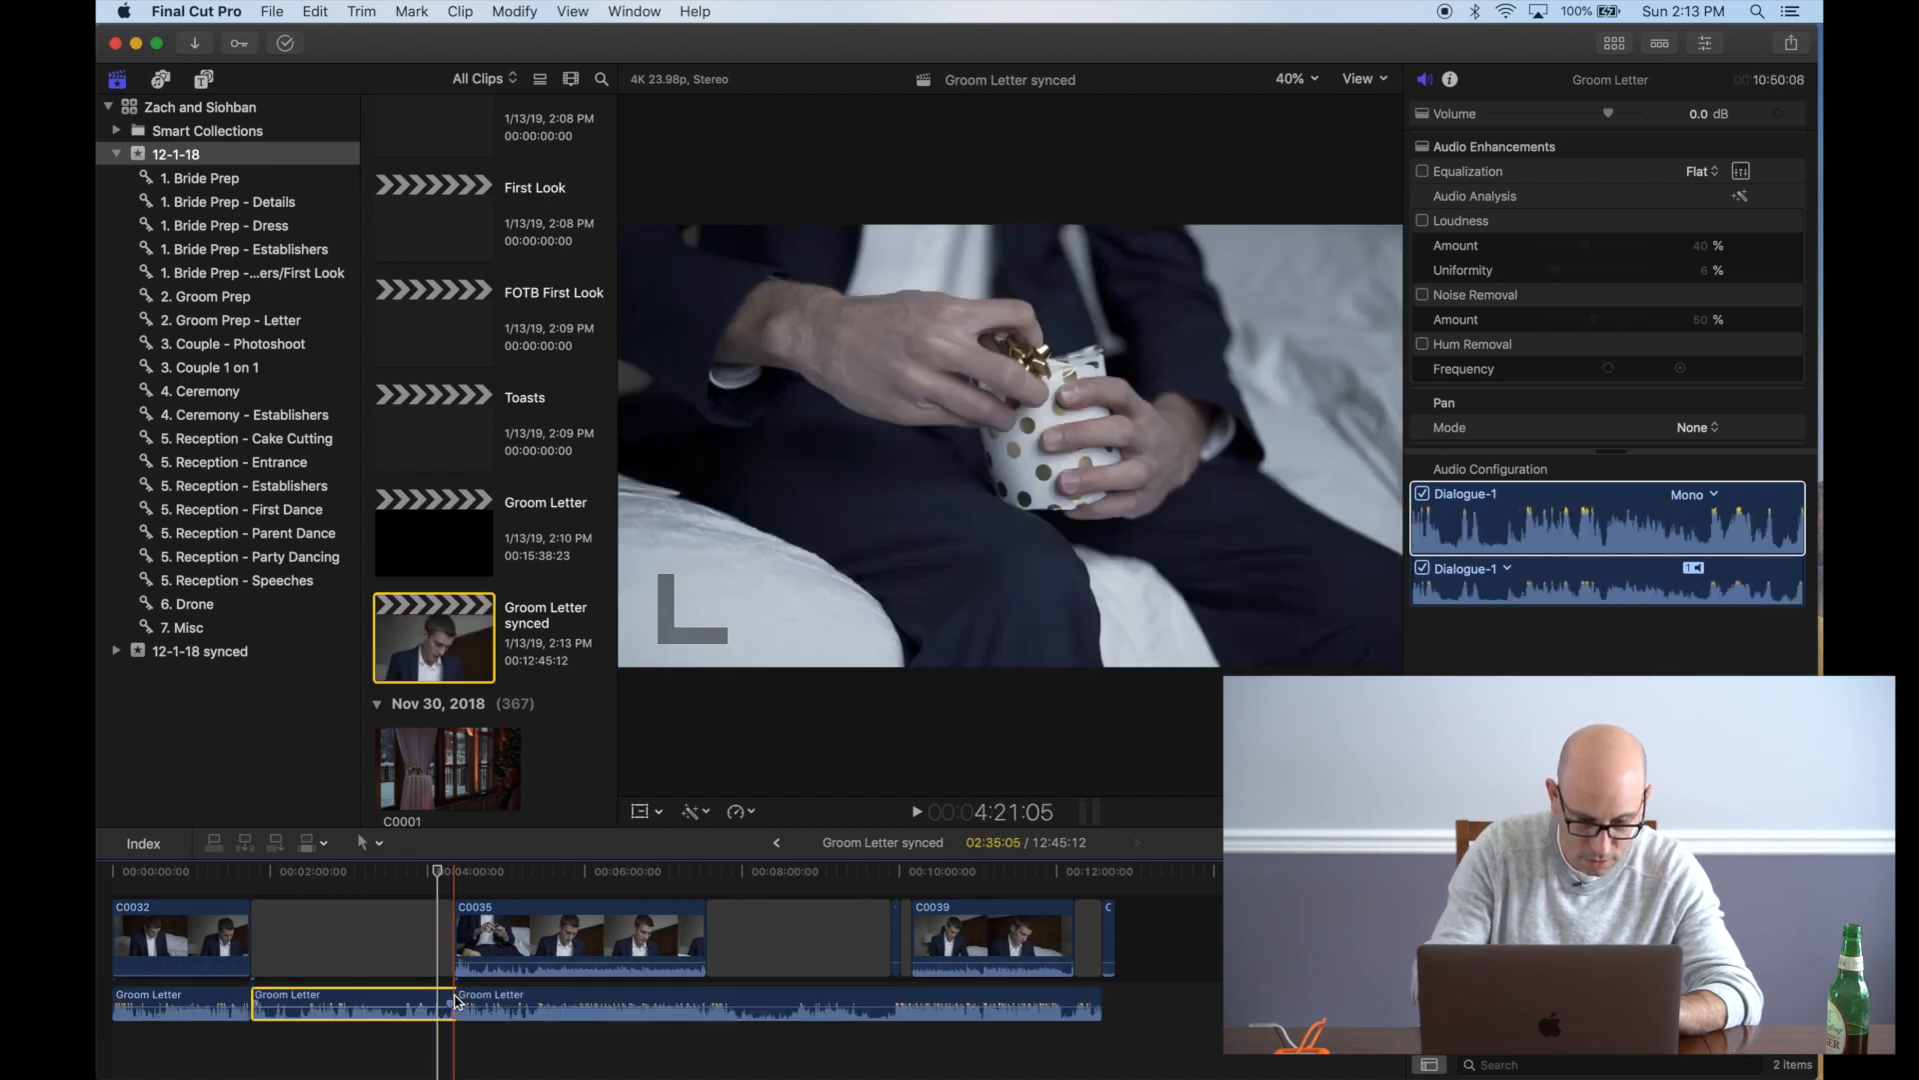
pyautogui.click(369, 945)
pyautogui.press('Delete')
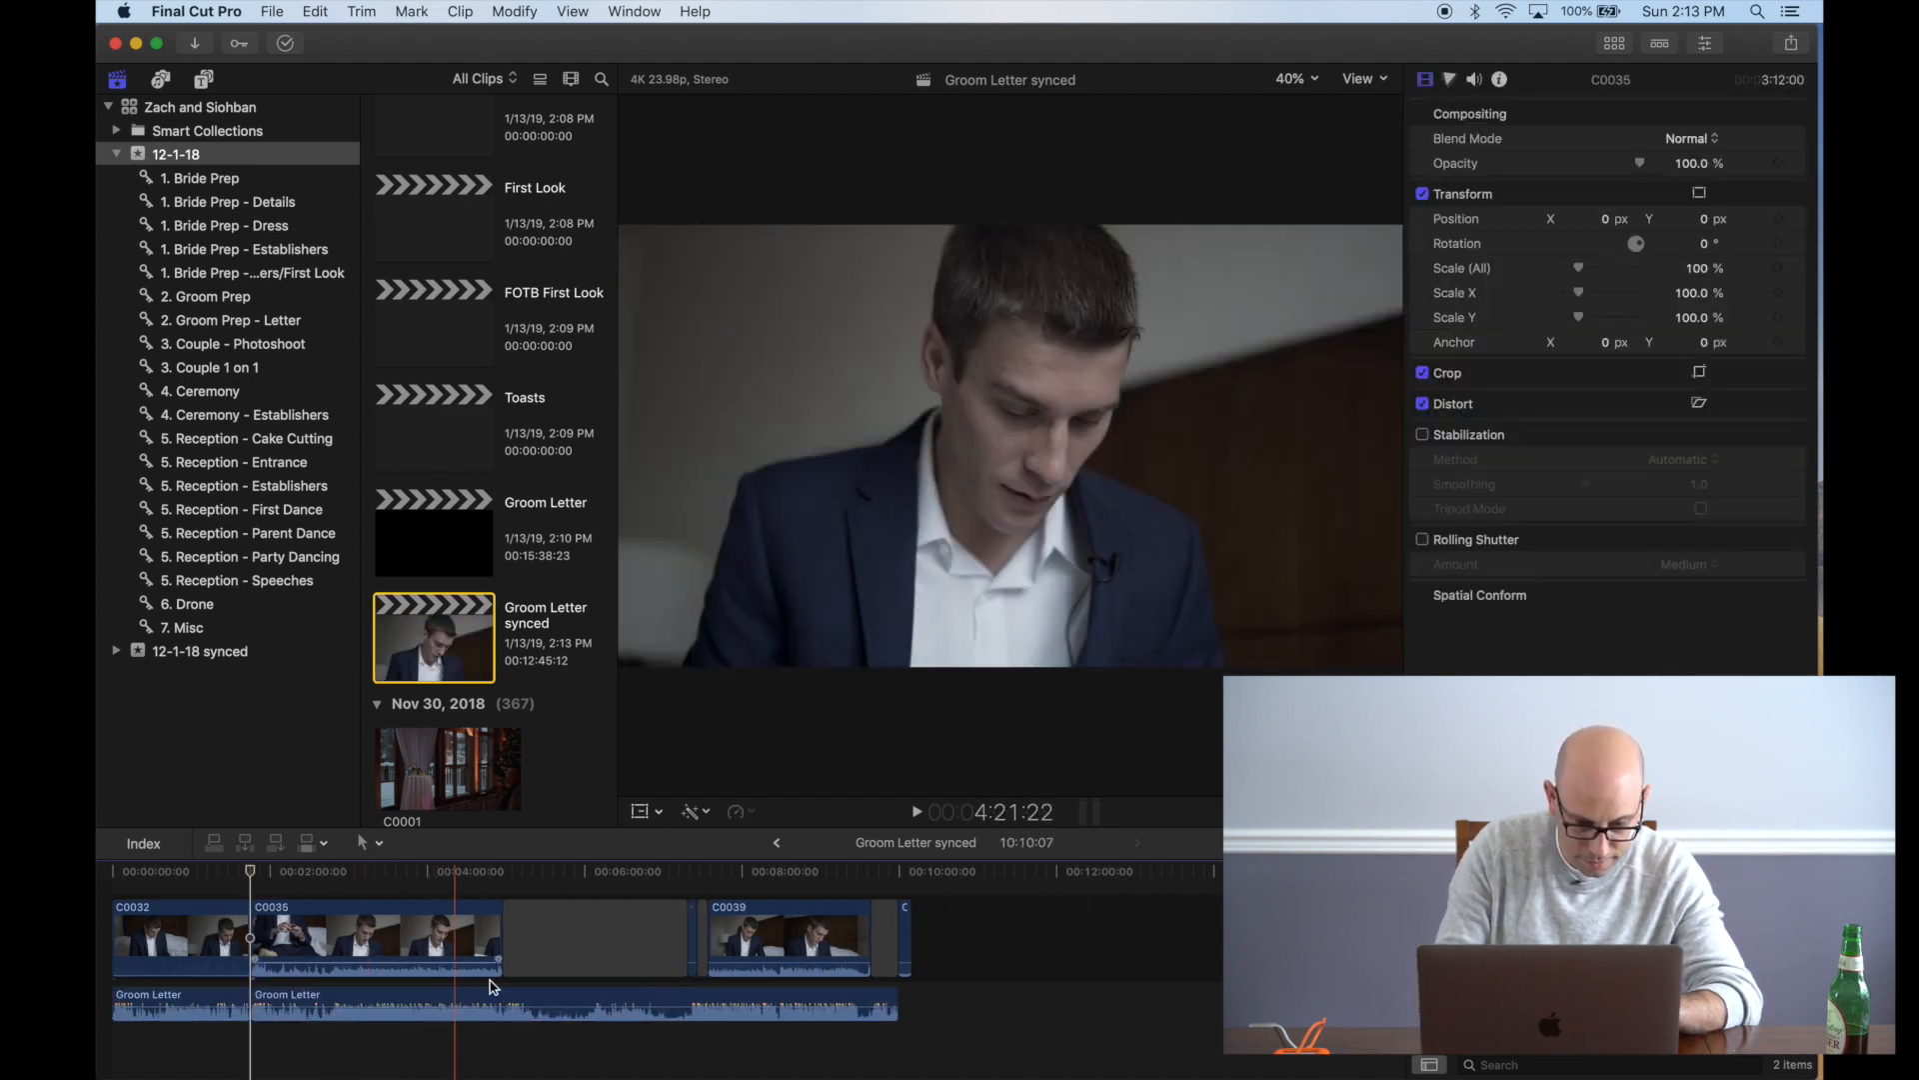
# Split the Groom Letter audio at both ends of the gap after C0035 and delete that section with the gap
pyautogui.click(490, 1003)
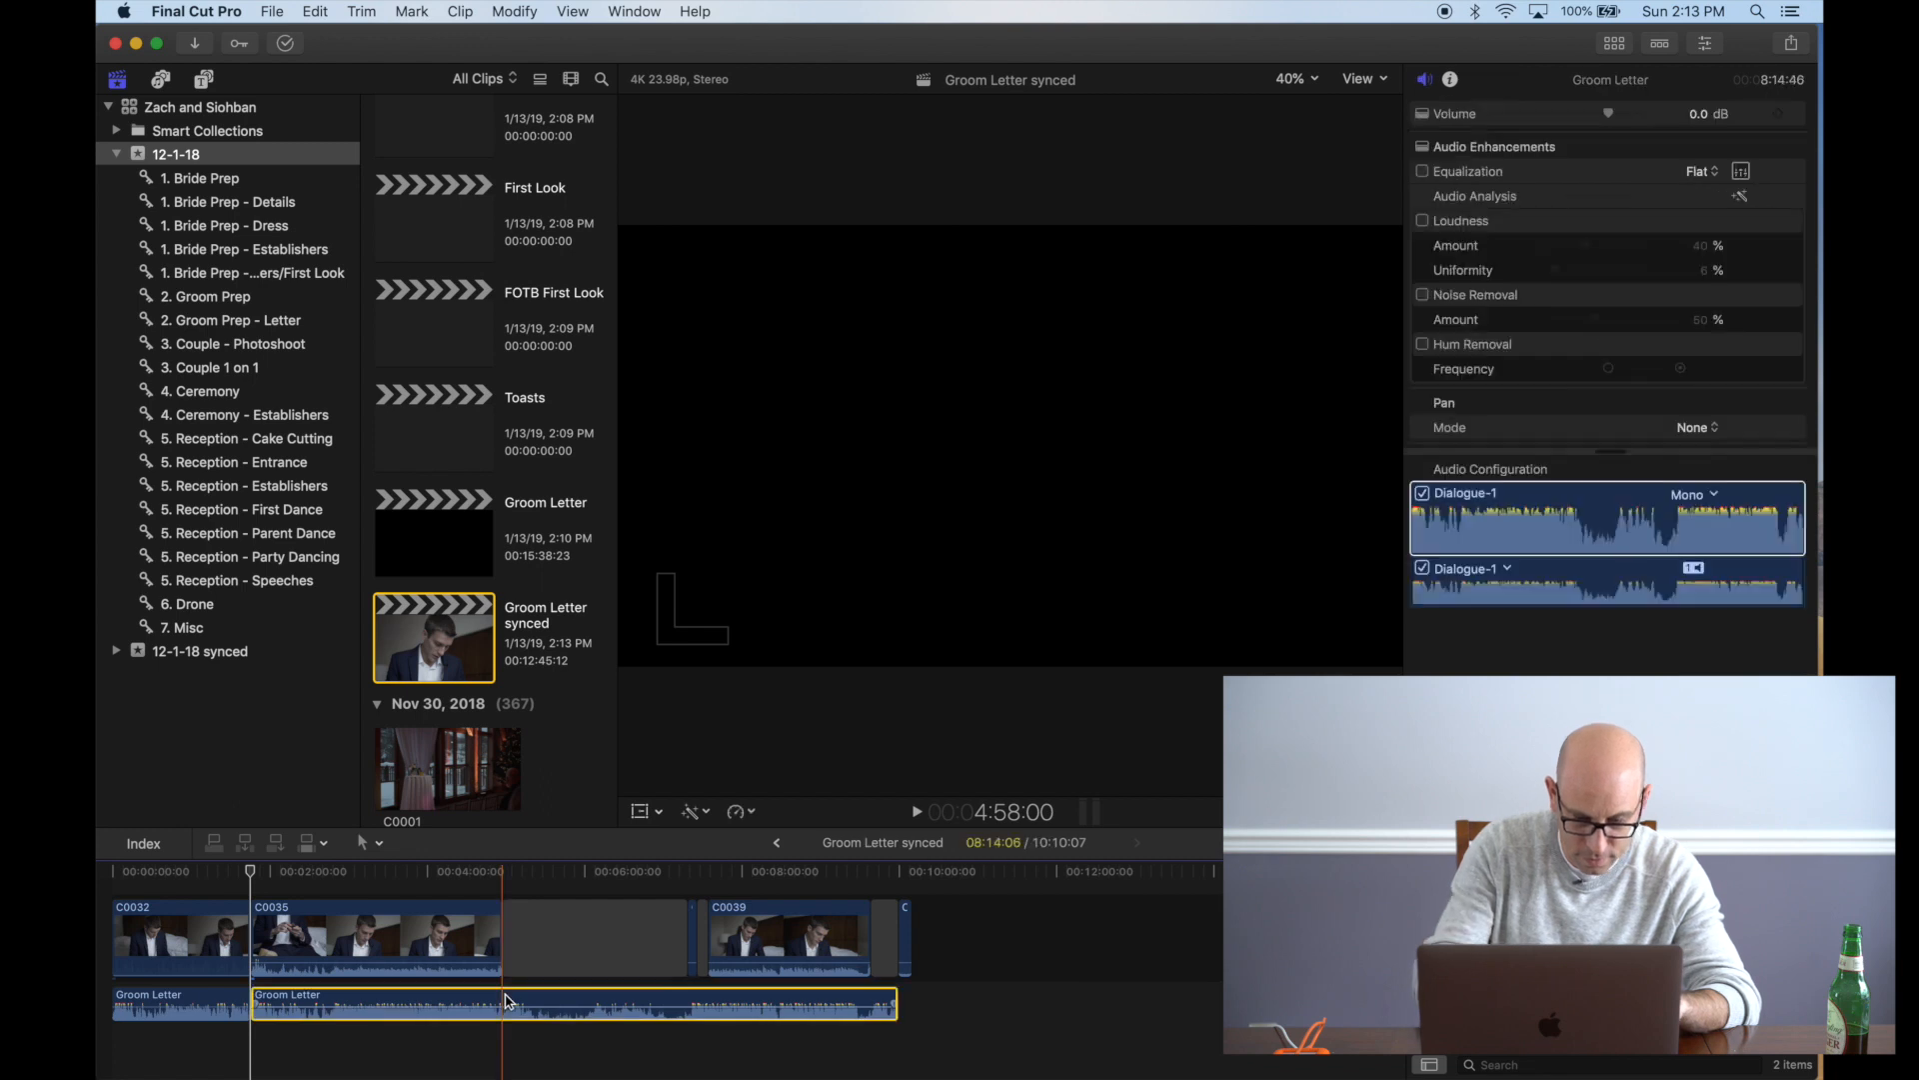
pyautogui.click(683, 999)
pyautogui.click(664, 955)
pyautogui.keyDown('super'); pyautogui.click(645, 1005); pyautogui.keyUp('super')
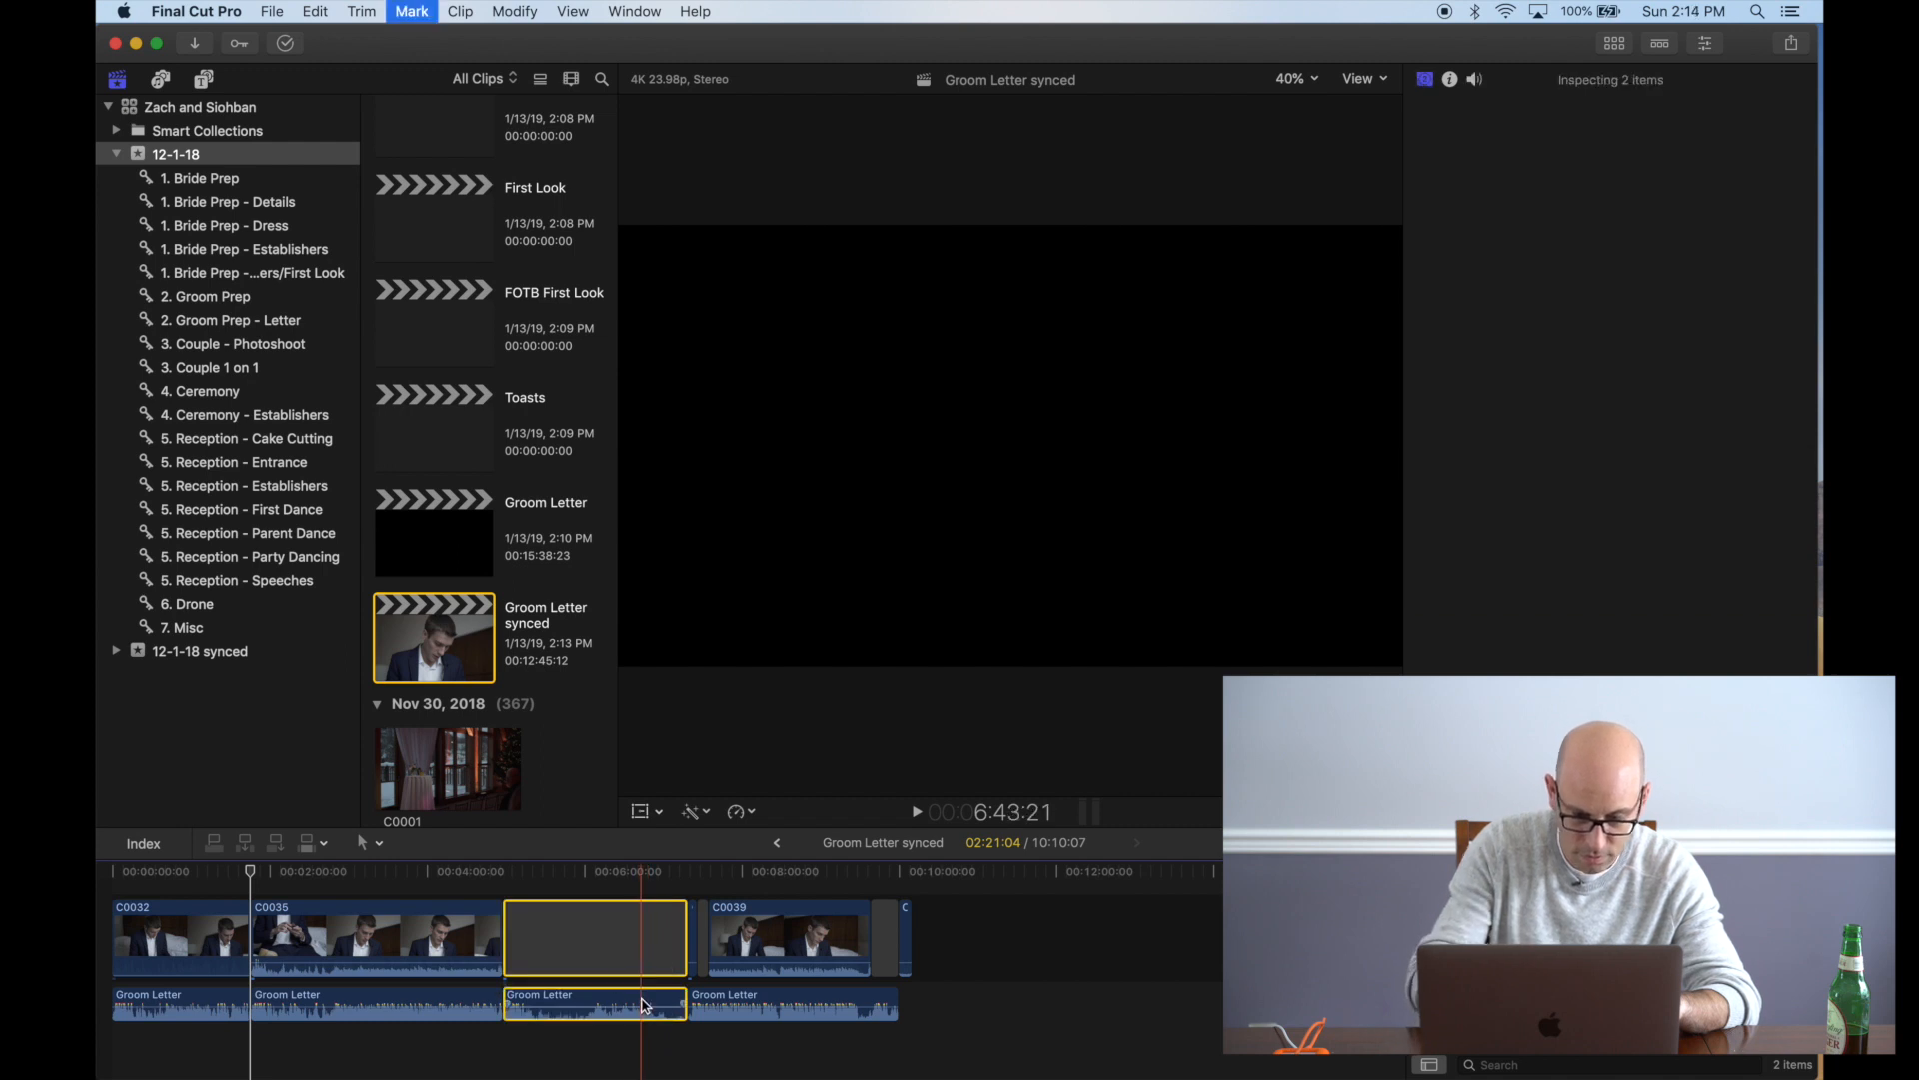
pyautogui.press('Delete')
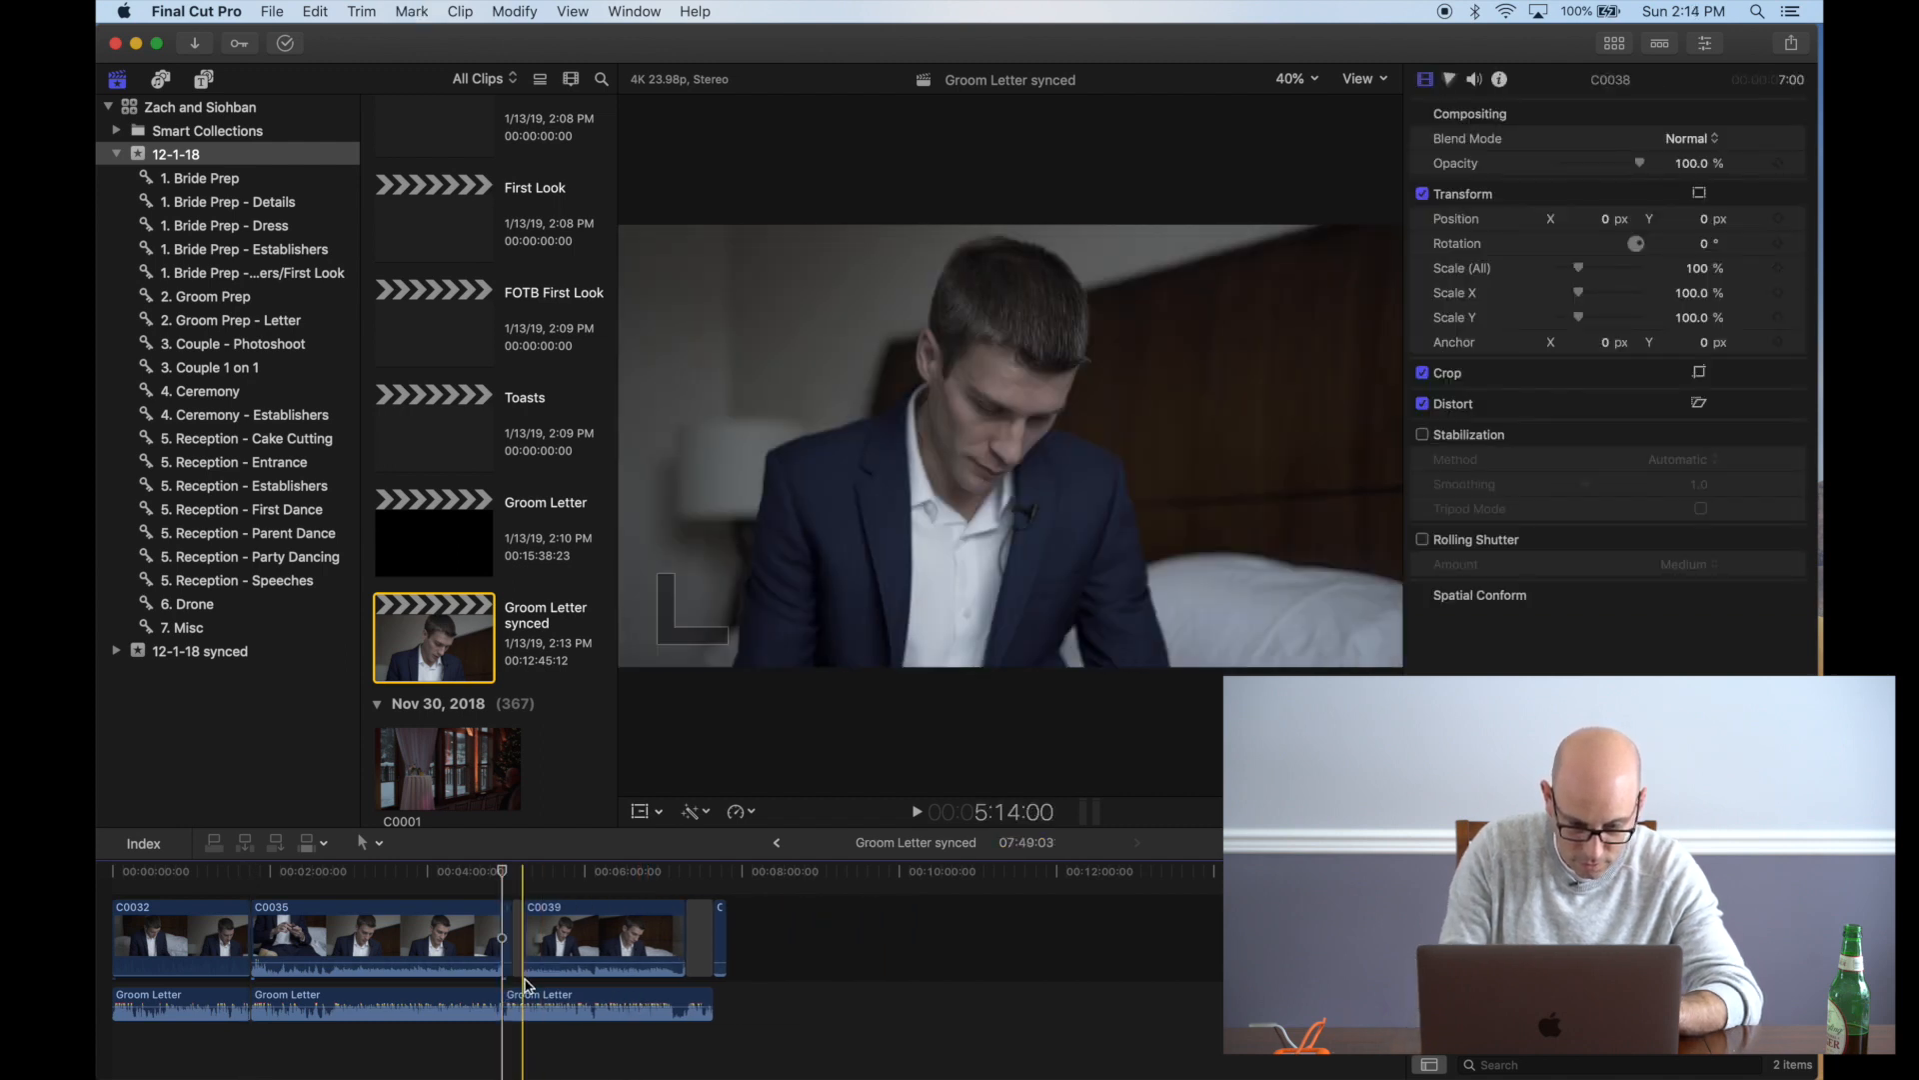
# Play the section around C0039, remove the gap after it, and trim the Groom Letter audio to end with C0039
pyautogui.press('space')
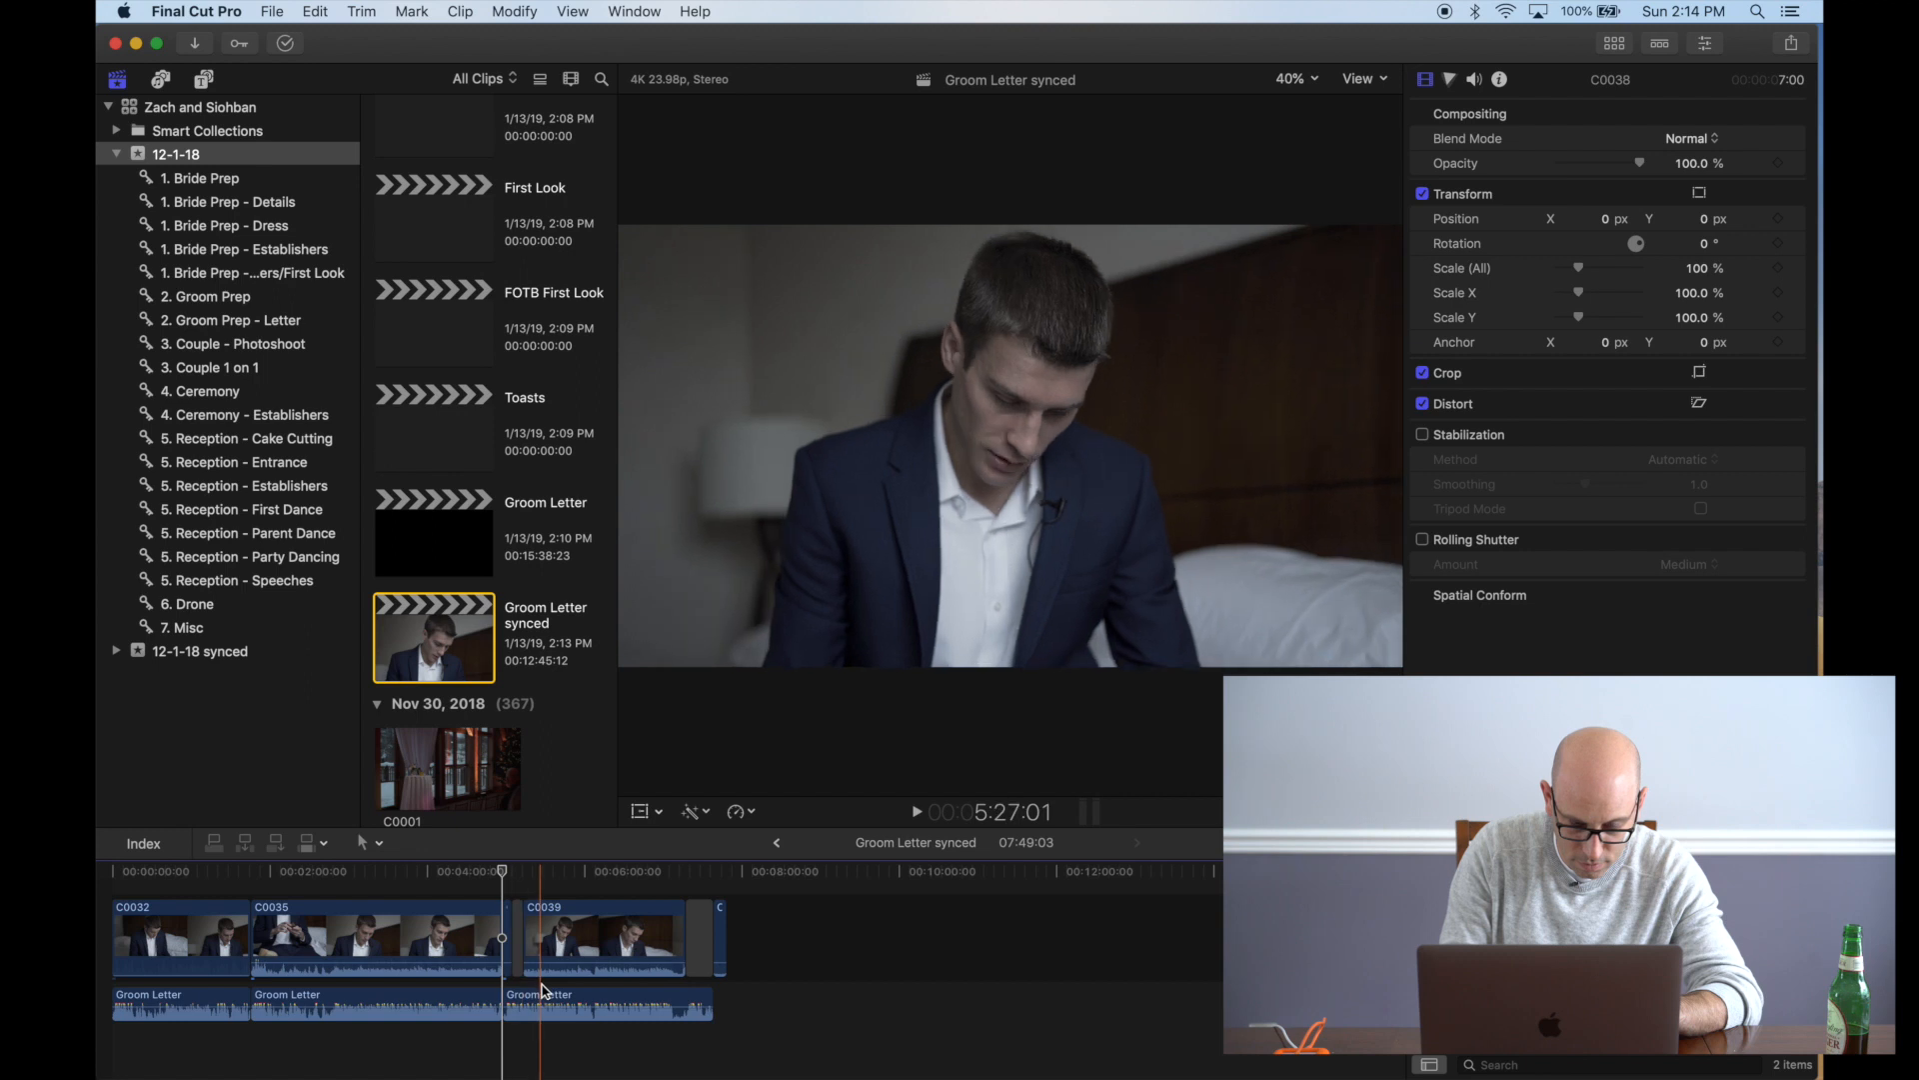
pyautogui.press('space')
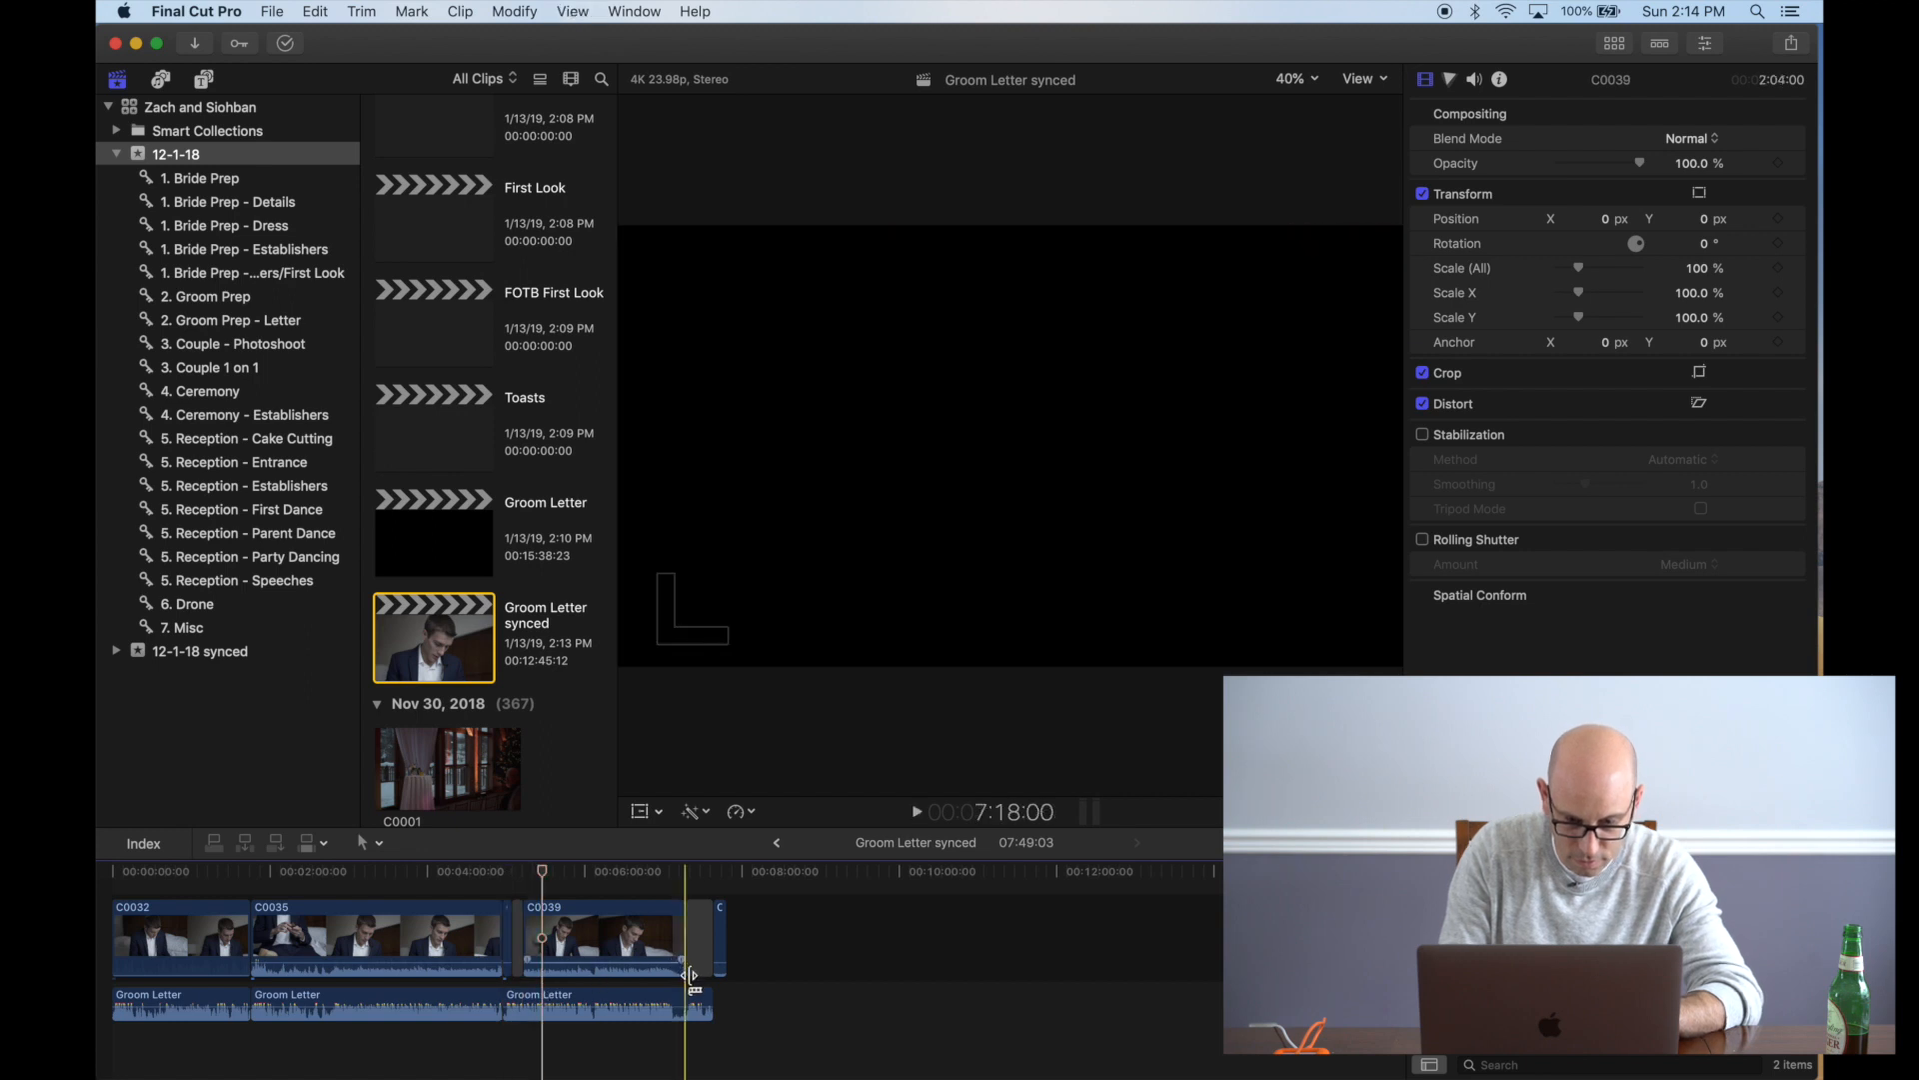
pyautogui.press('space')
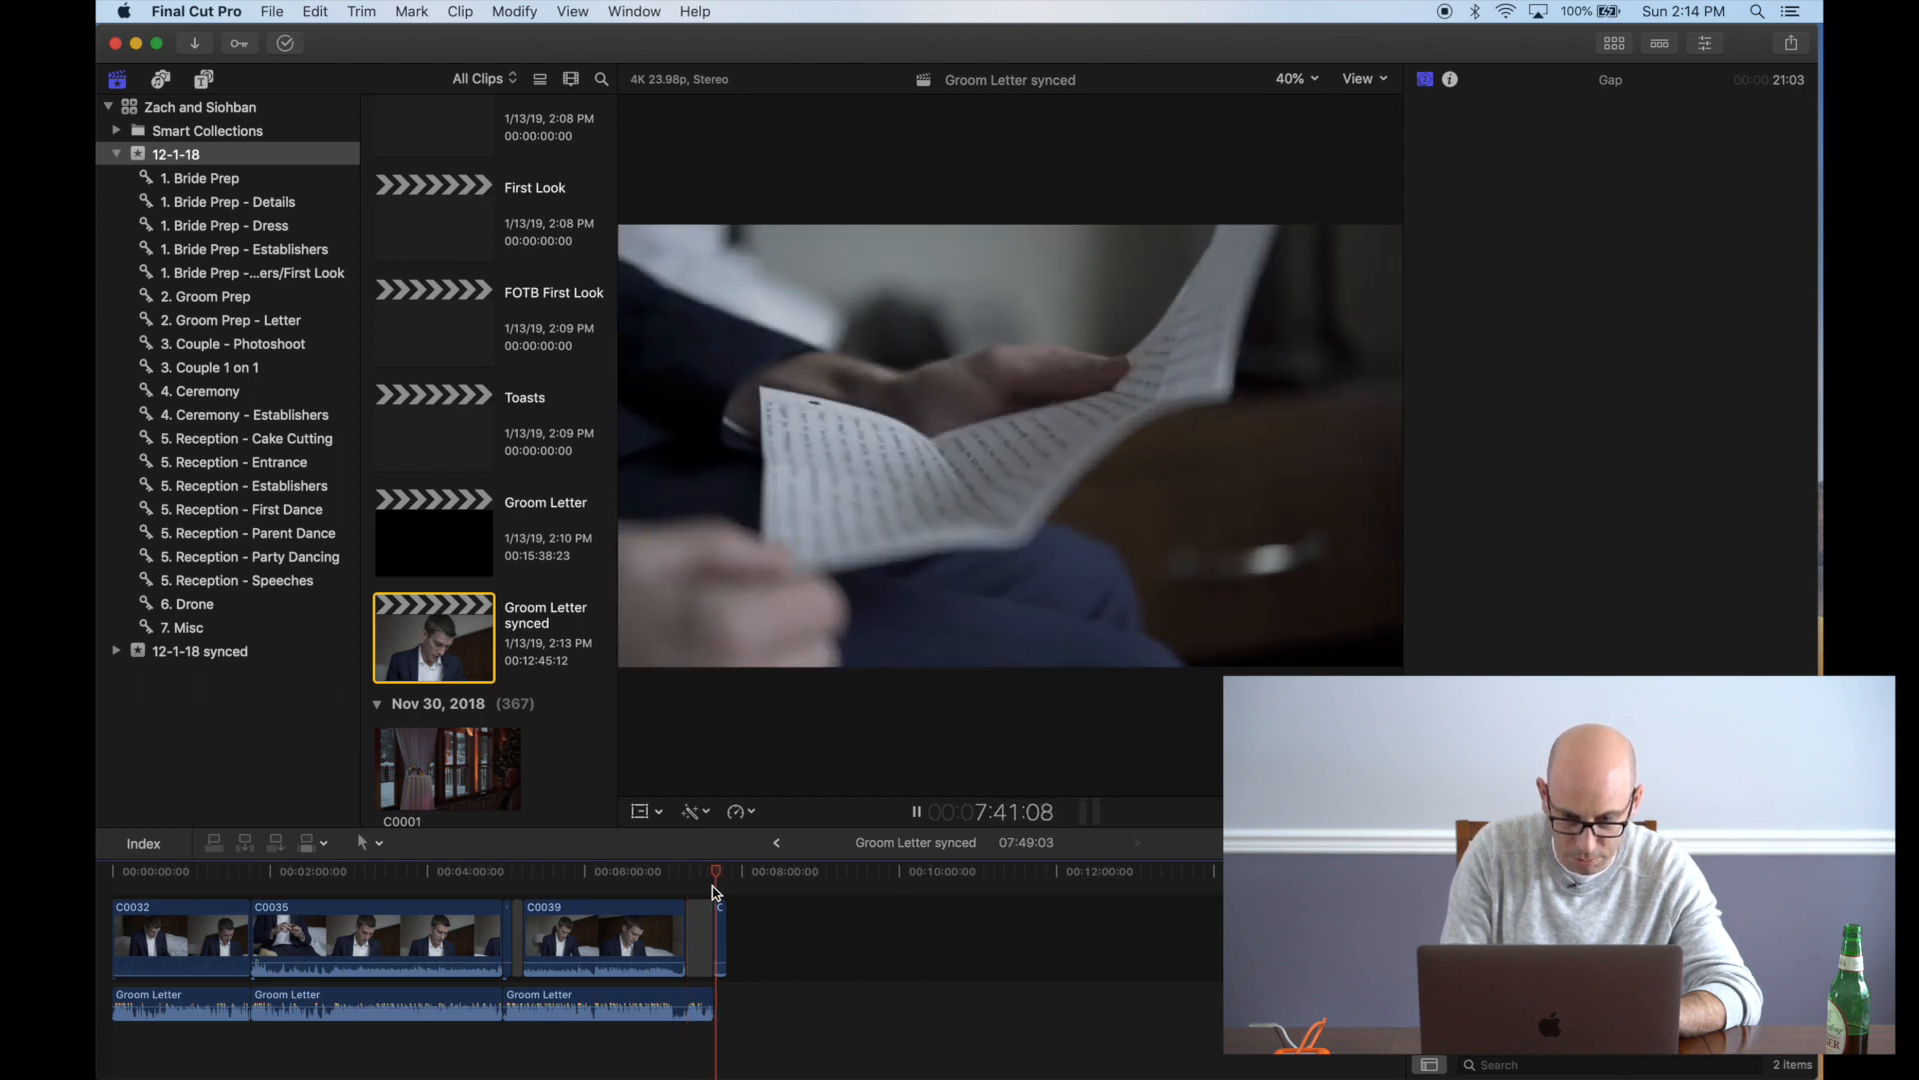
pyautogui.press('space')
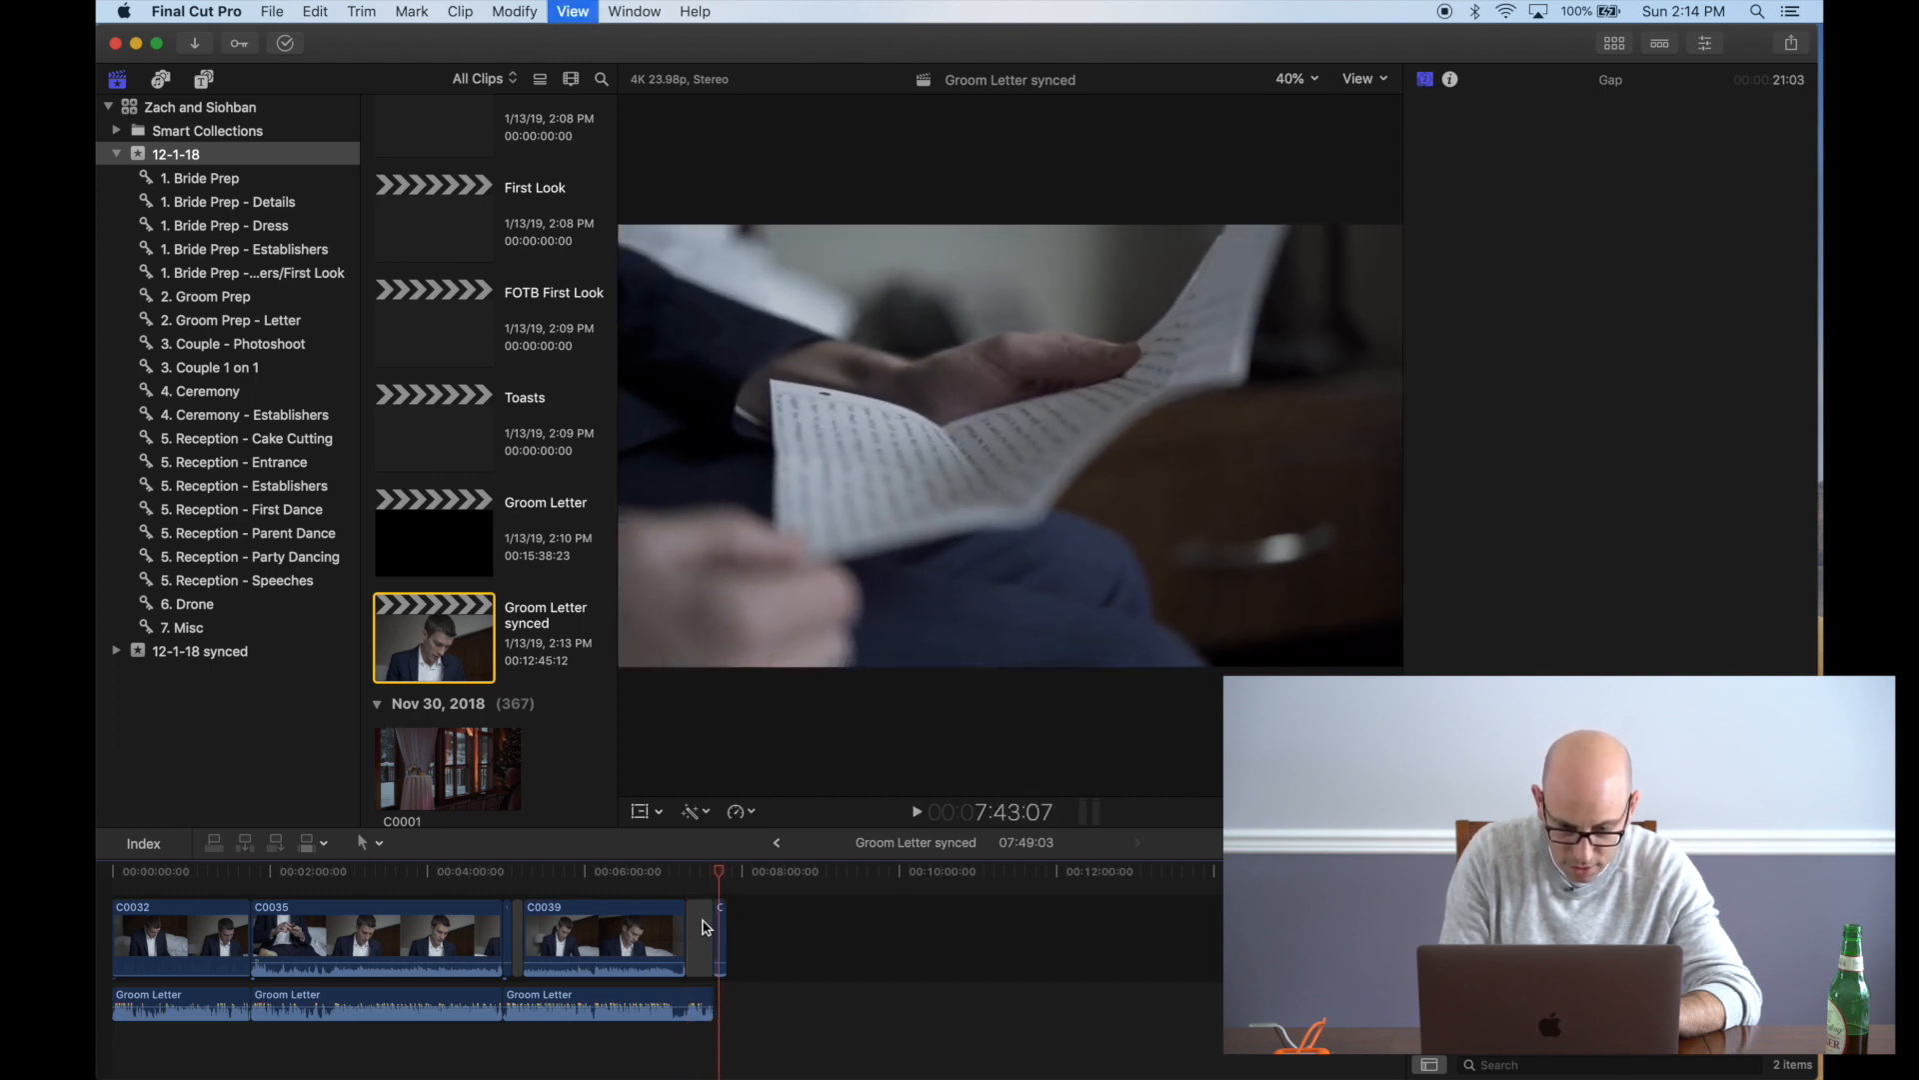
pyautogui.press('Up')
pyautogui.moveTo(708, 1002); pyautogui.dragTo(682, 1002)
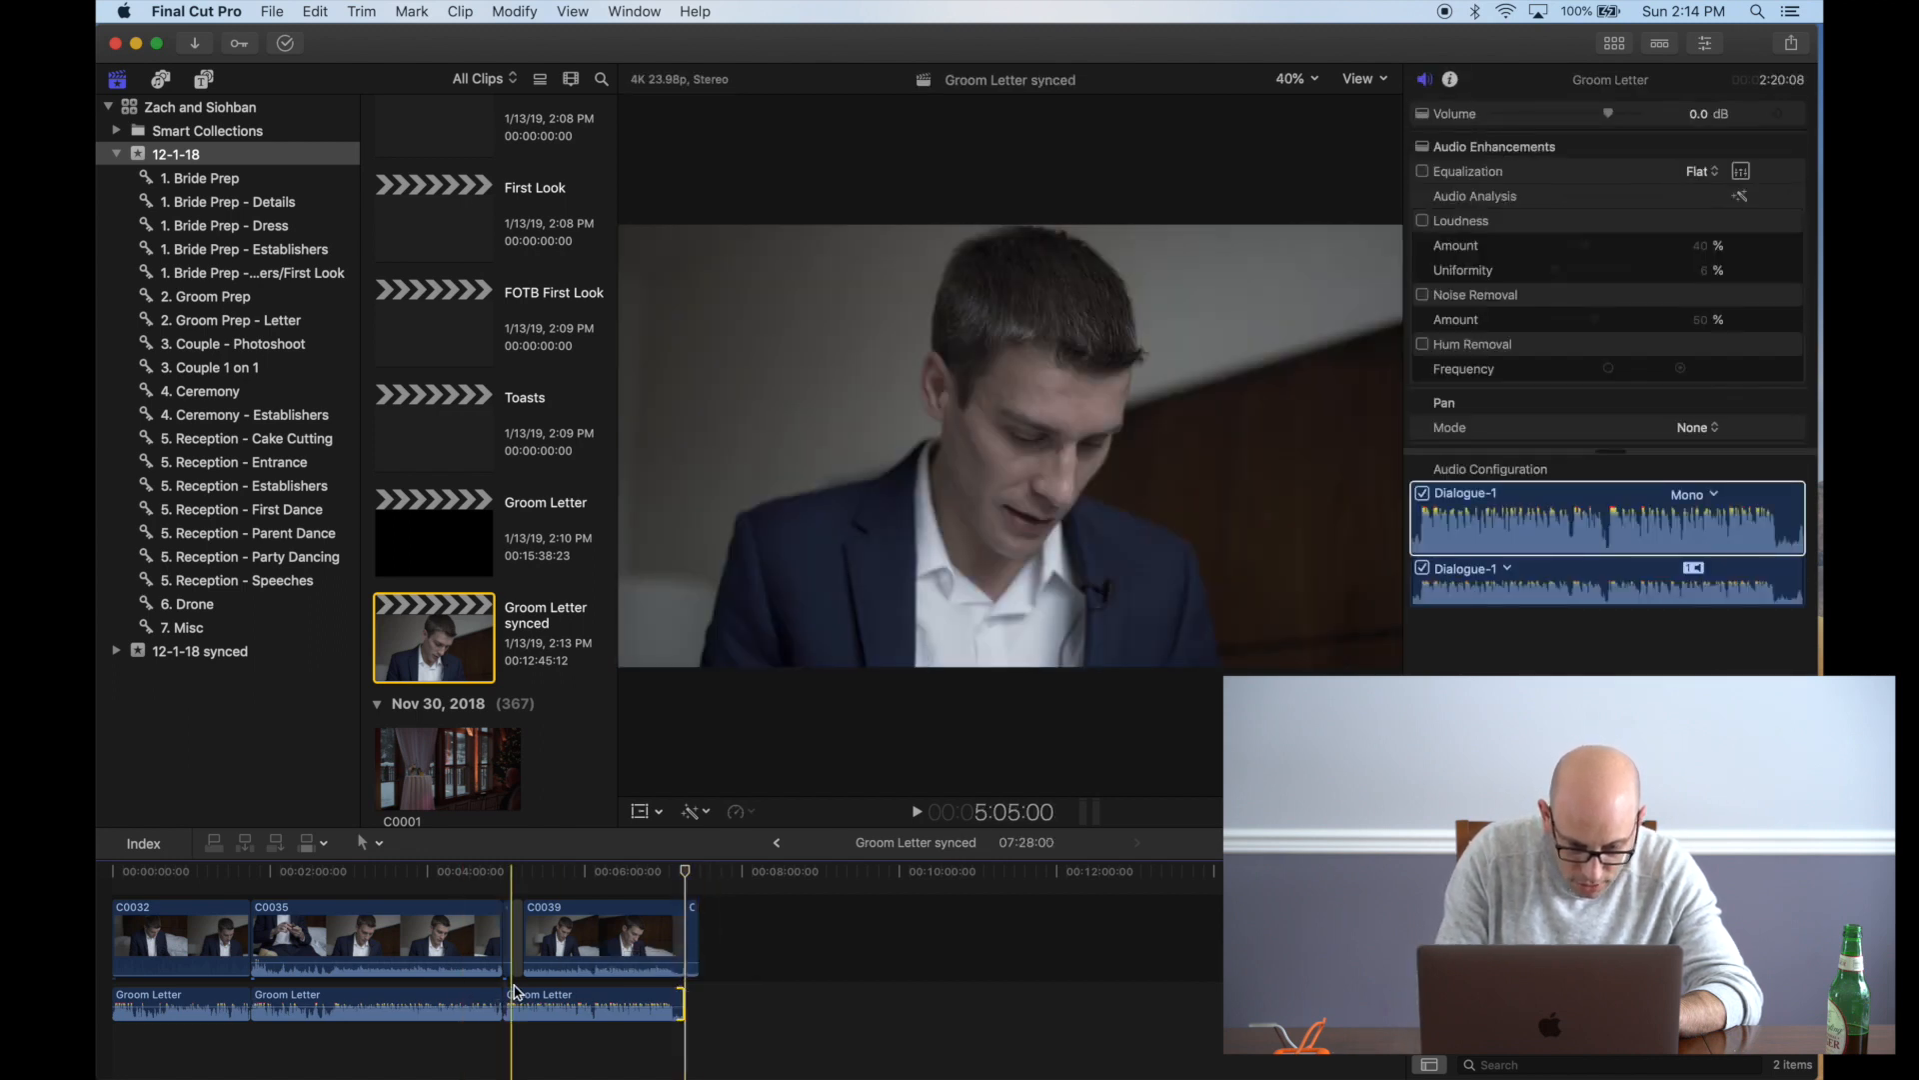
# Trim the last Groom Letter audio section to start with C0039 and delete the small gap before that clip
pyautogui.moveTo(508, 997); pyautogui.dragTo(528, 992)
pyautogui.click(518, 944)
pyautogui.press('Delete')
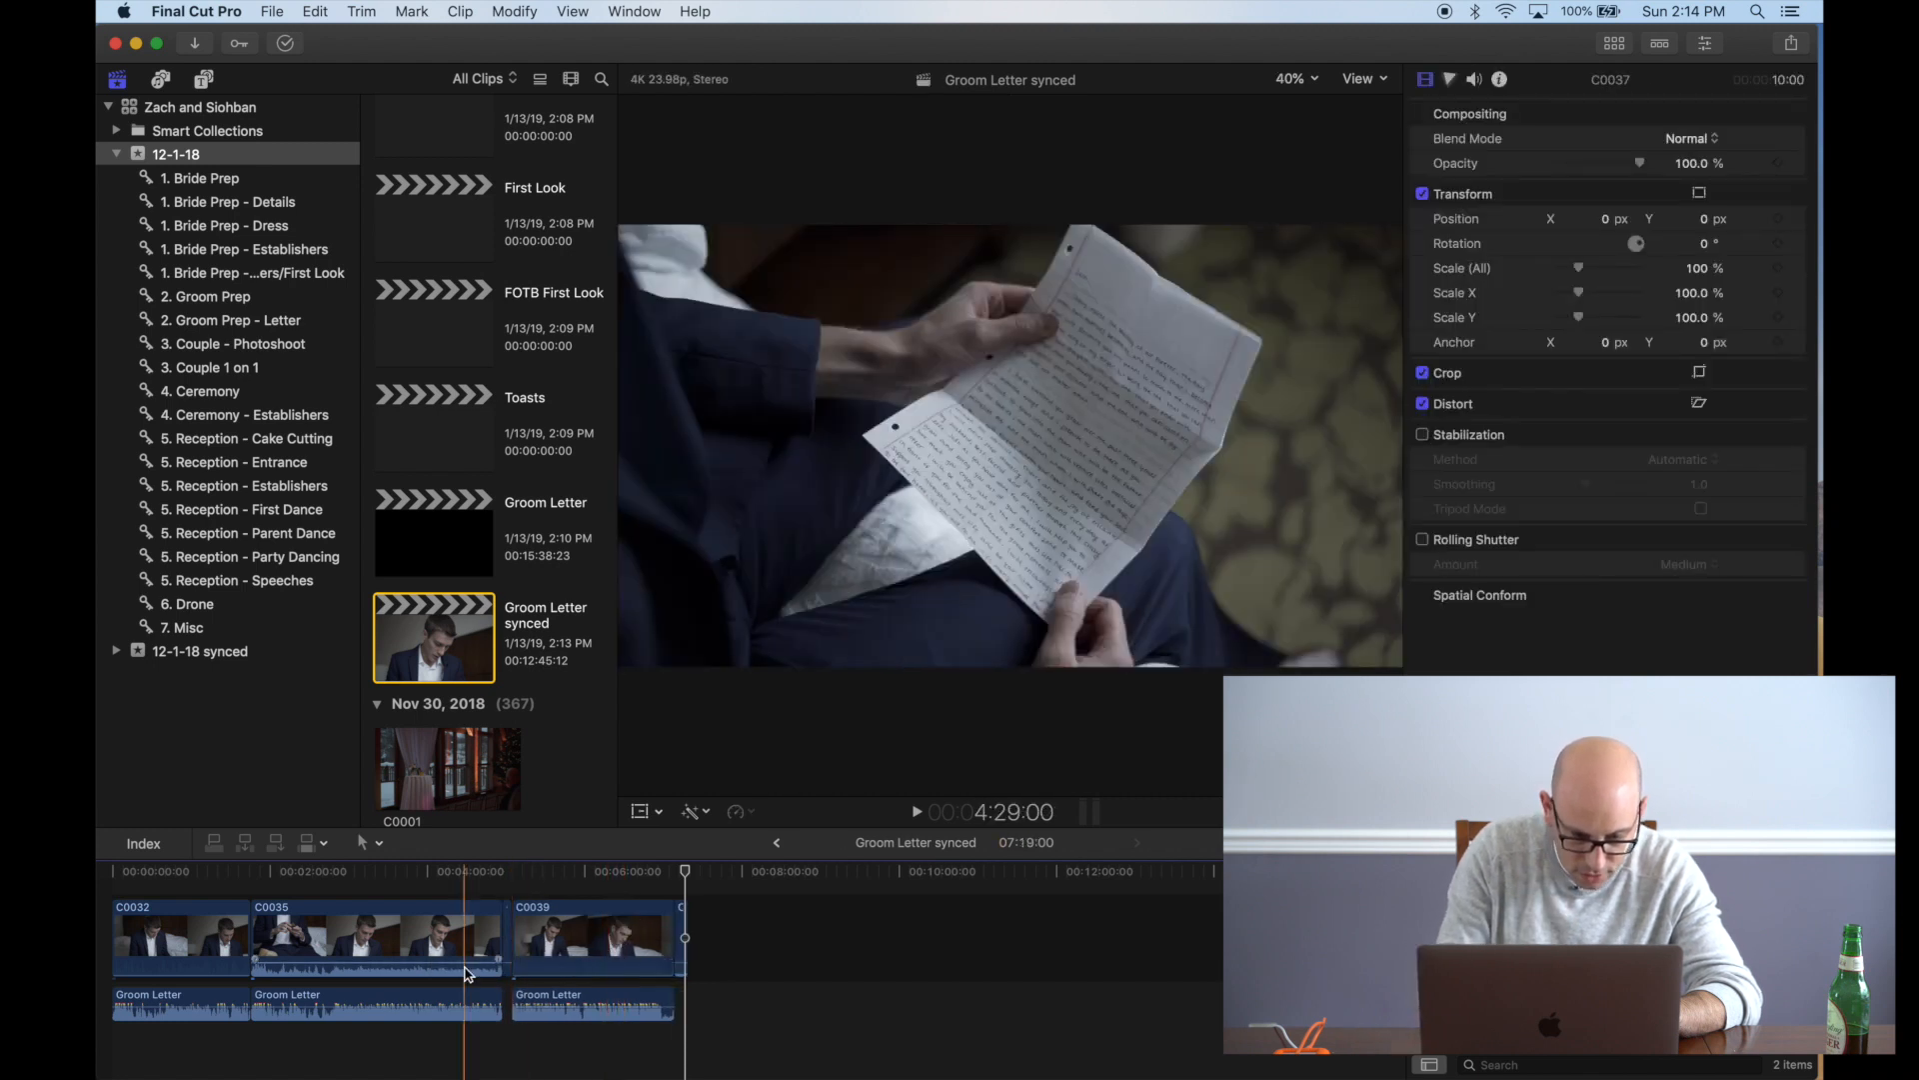
# Examine the short clip between C0035 and C0039 up close, and return to the beginning of the trimmed timeline
pyautogui.click(453, 965)
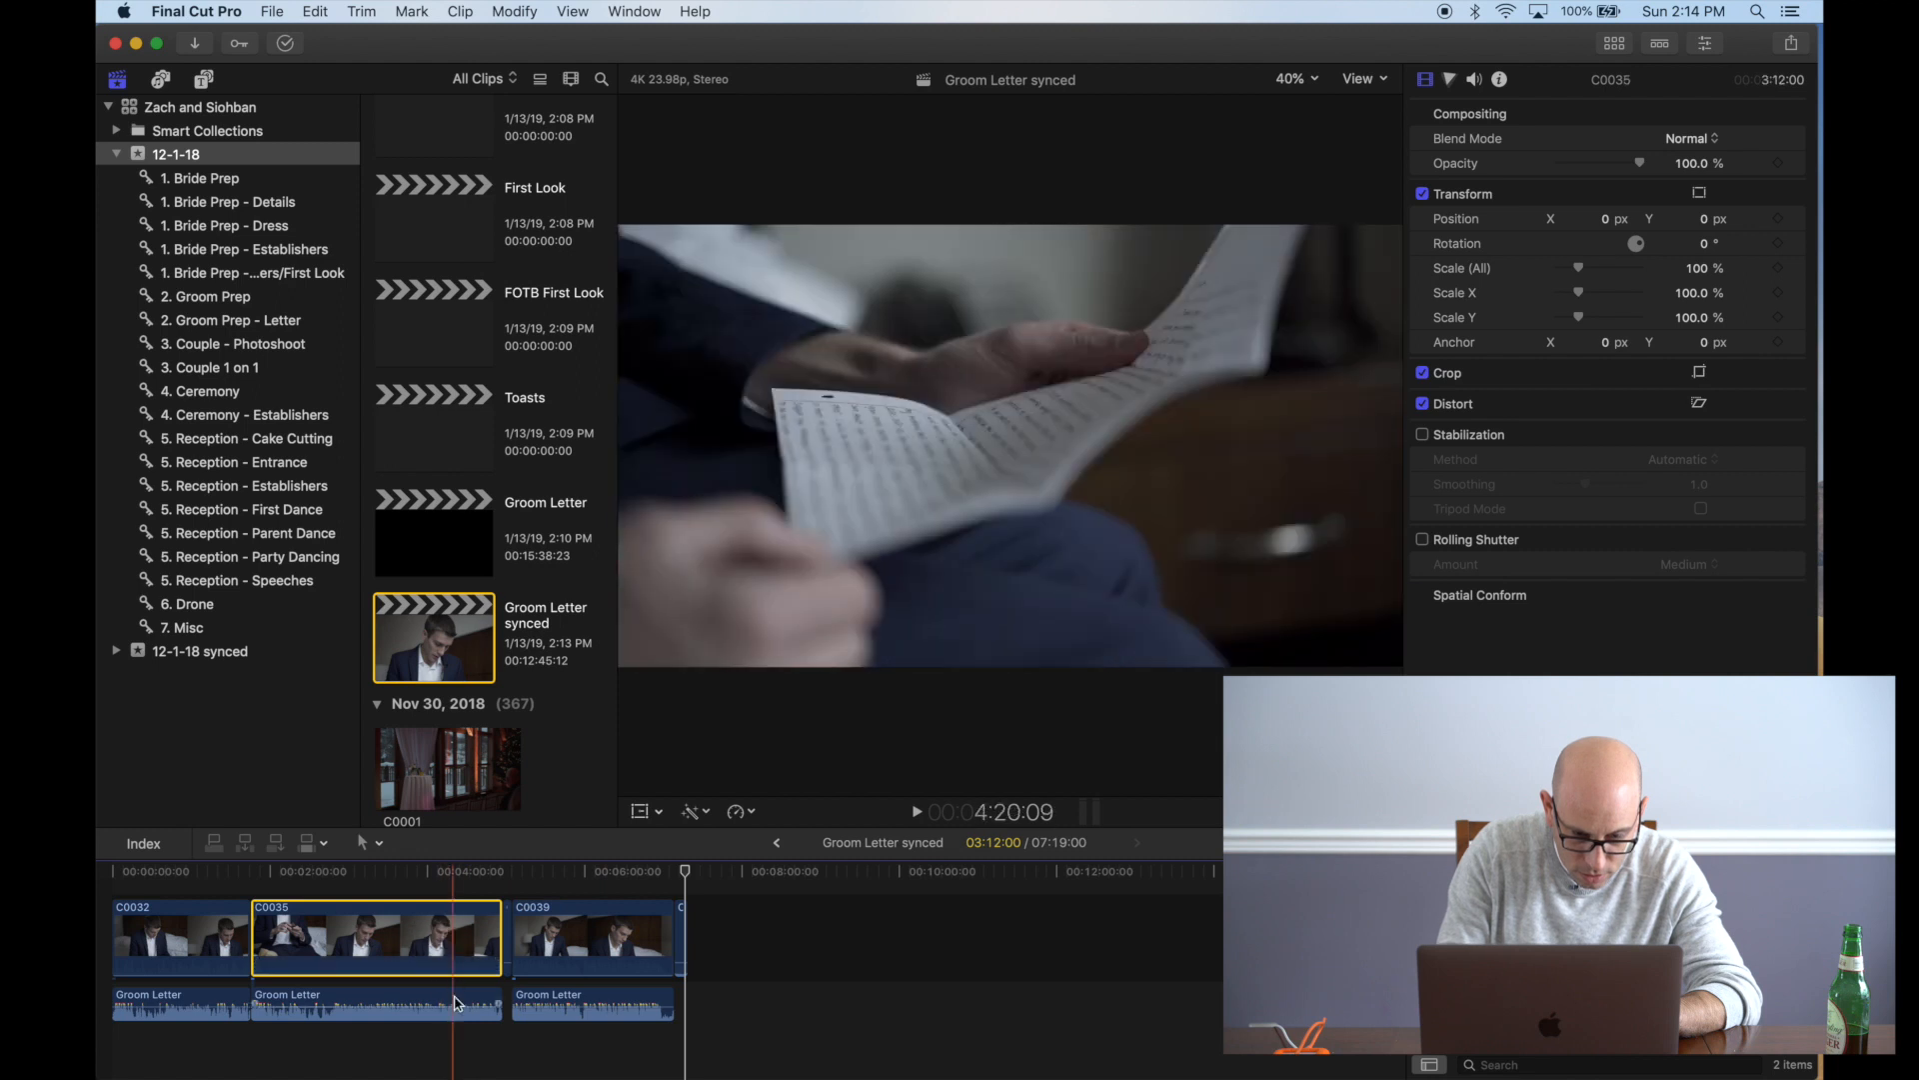
pyautogui.press('super+equal')
pyautogui.press('super+equal')
pyautogui.press('super+equal')
pyautogui.press('super+equal')
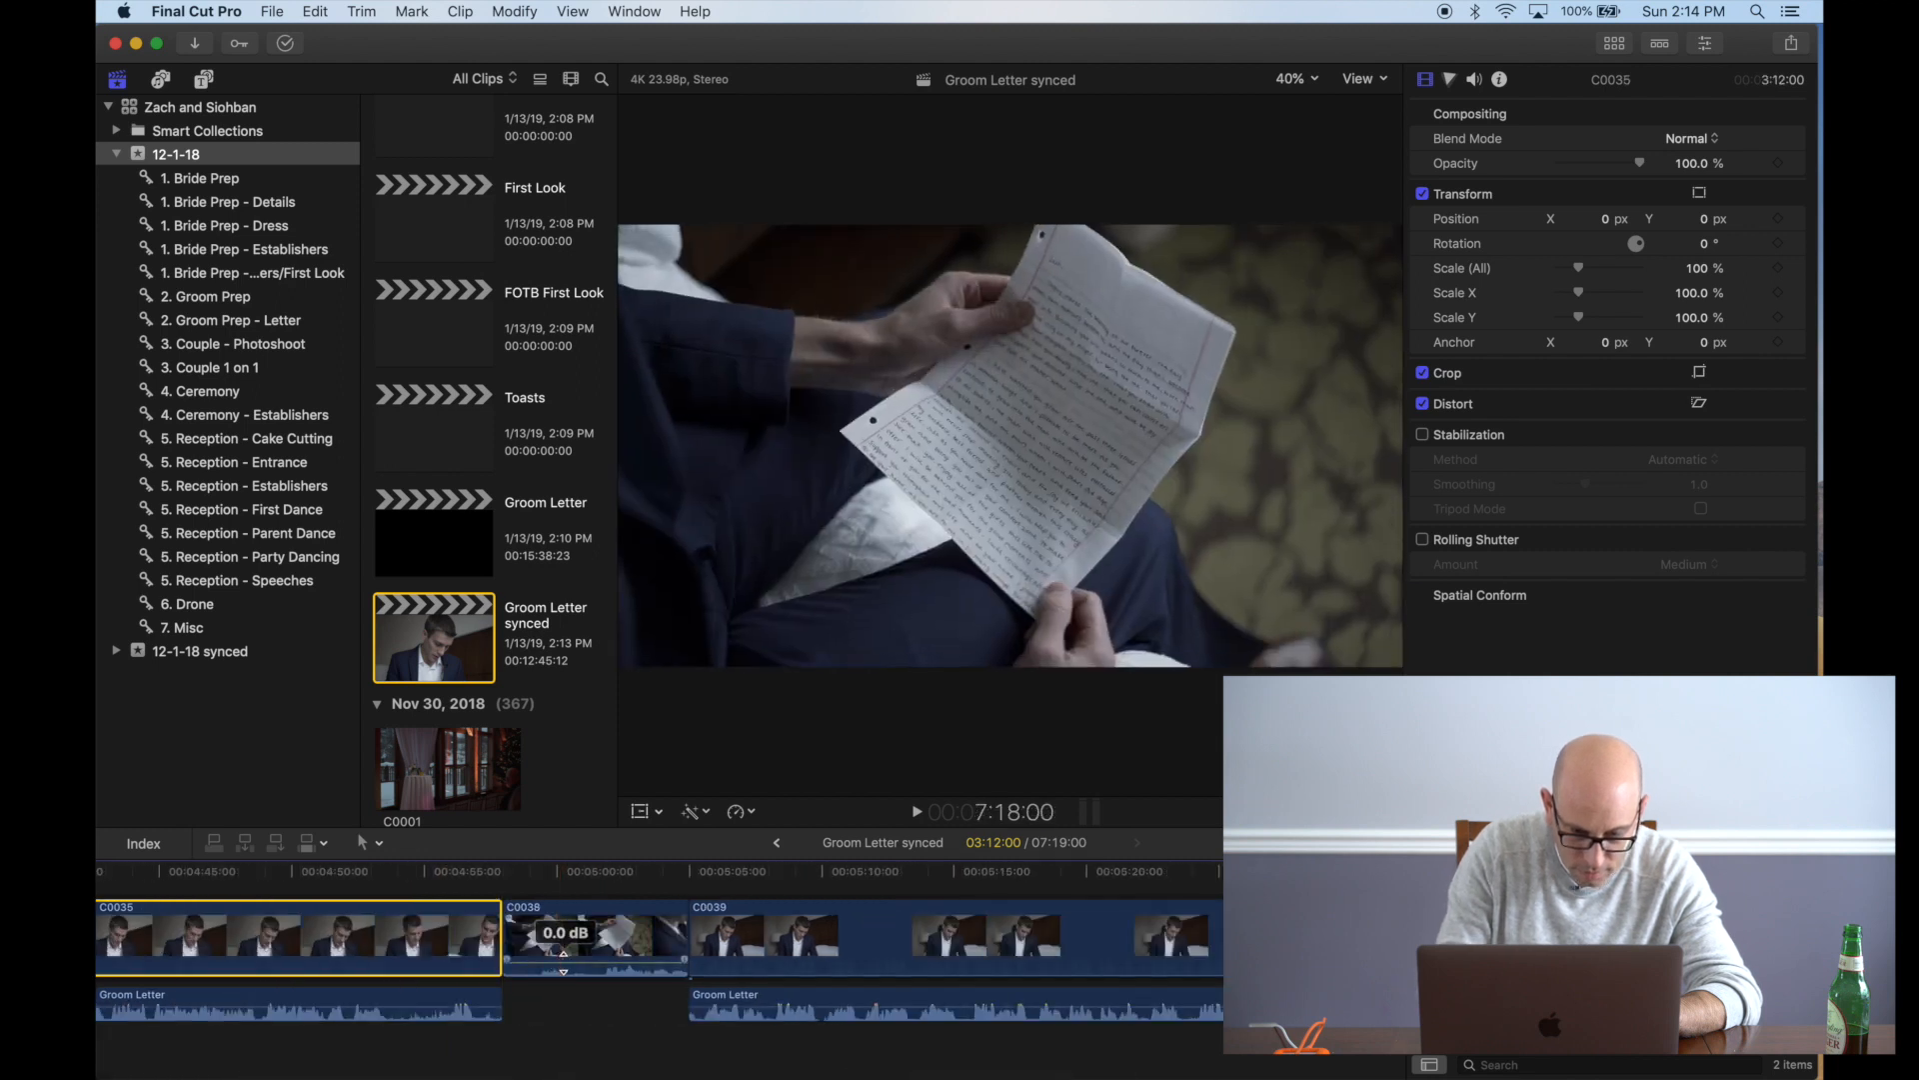
pyautogui.press('super+minus')
pyautogui.press('super+minus')
pyautogui.press('super+minus')
pyautogui.press('super+minus')
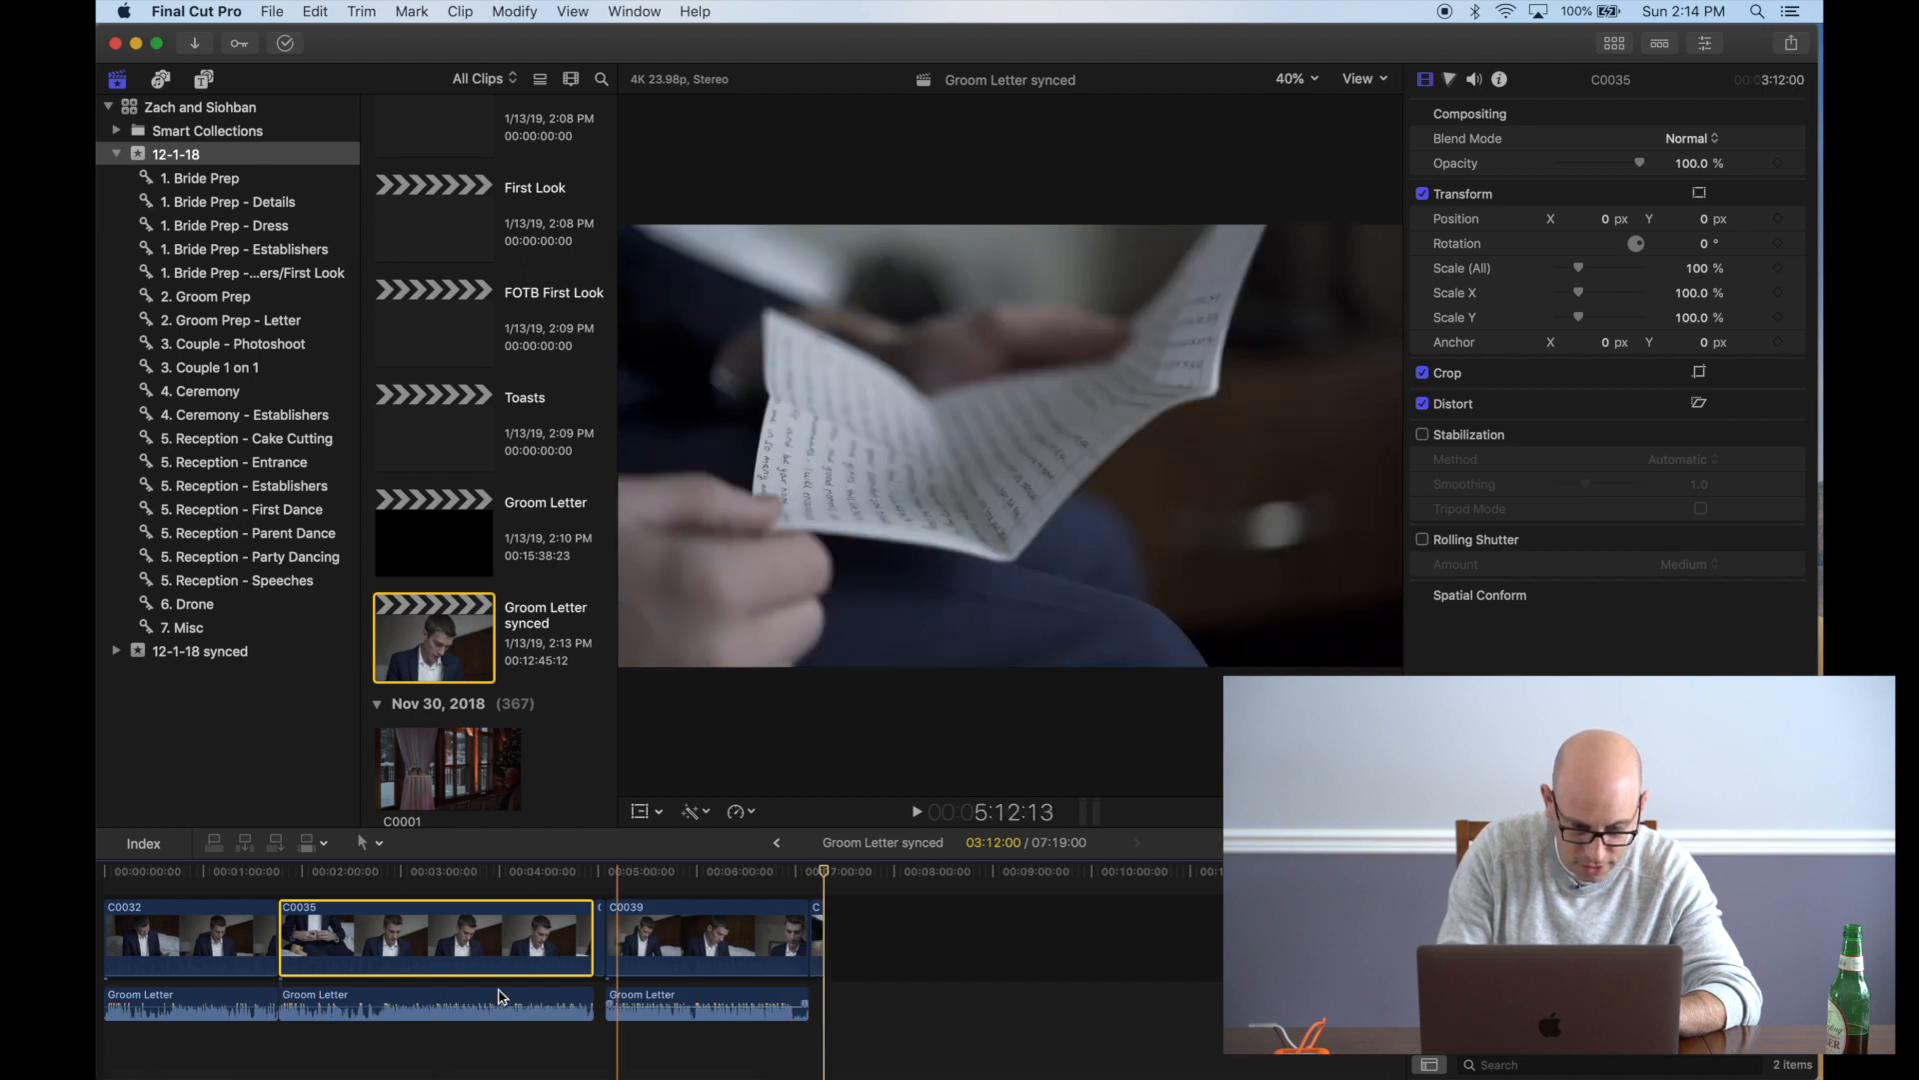
pyautogui.hscroll(-3, 266, 989)
pyautogui.click(136, 923)
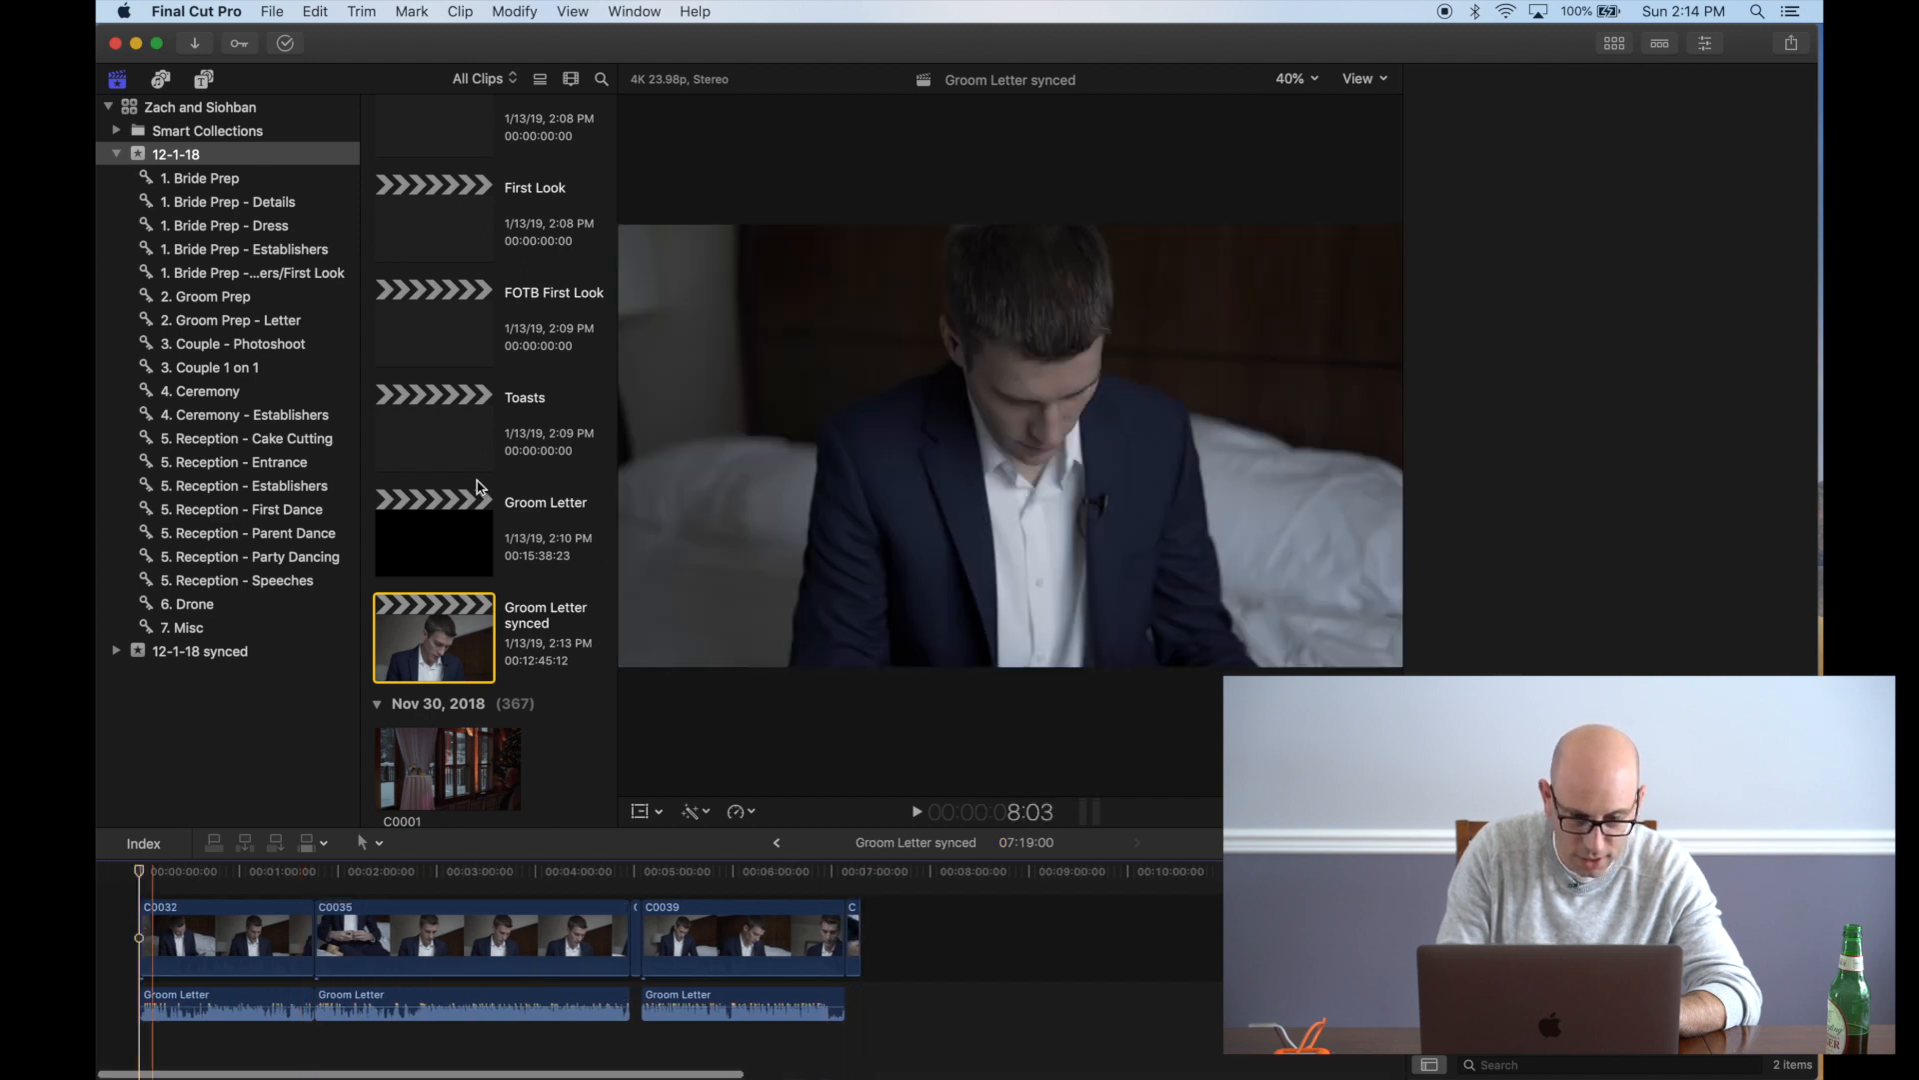
# Delete the original unsynced Groom Letter project from the 12-1-18 event and look over the remaining projects
pyautogui.click(464, 522)
pyautogui.press('super+BackSpace')
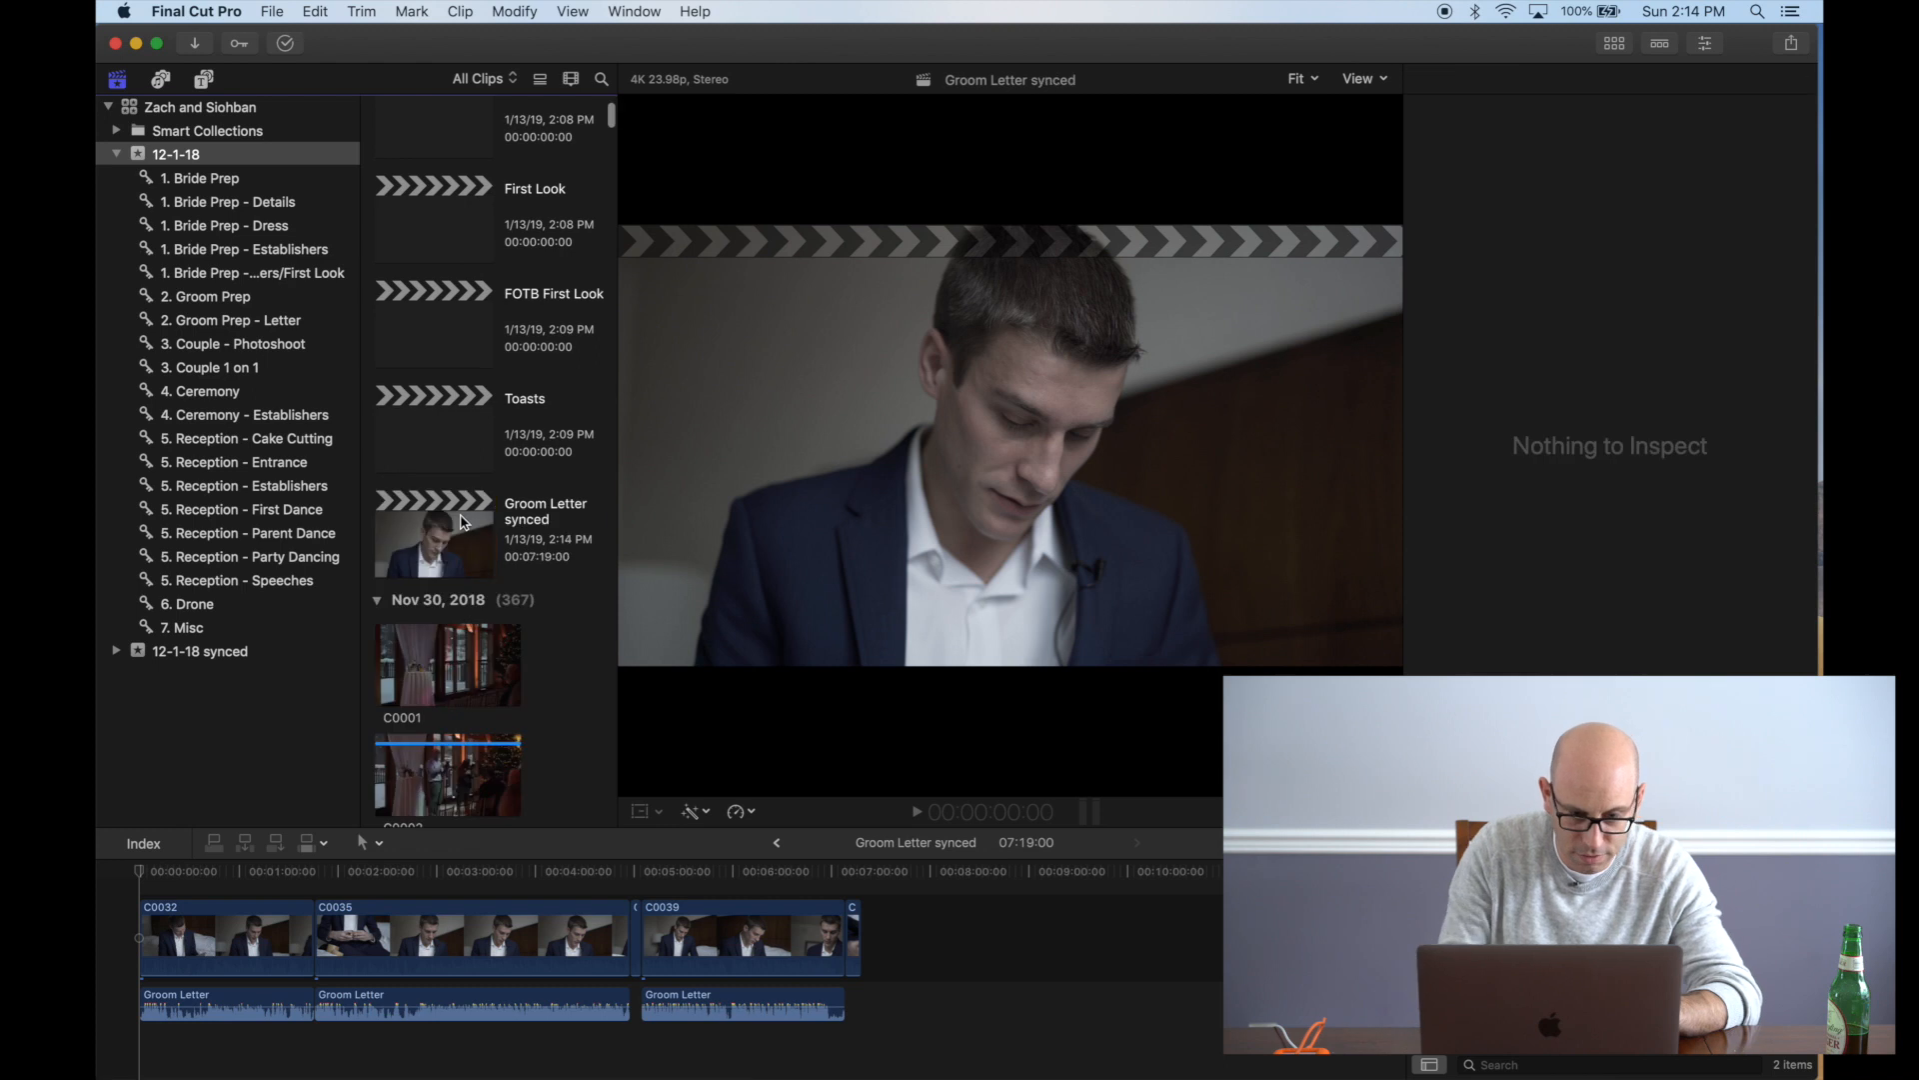
pyautogui.scroll(4, 539, 512)
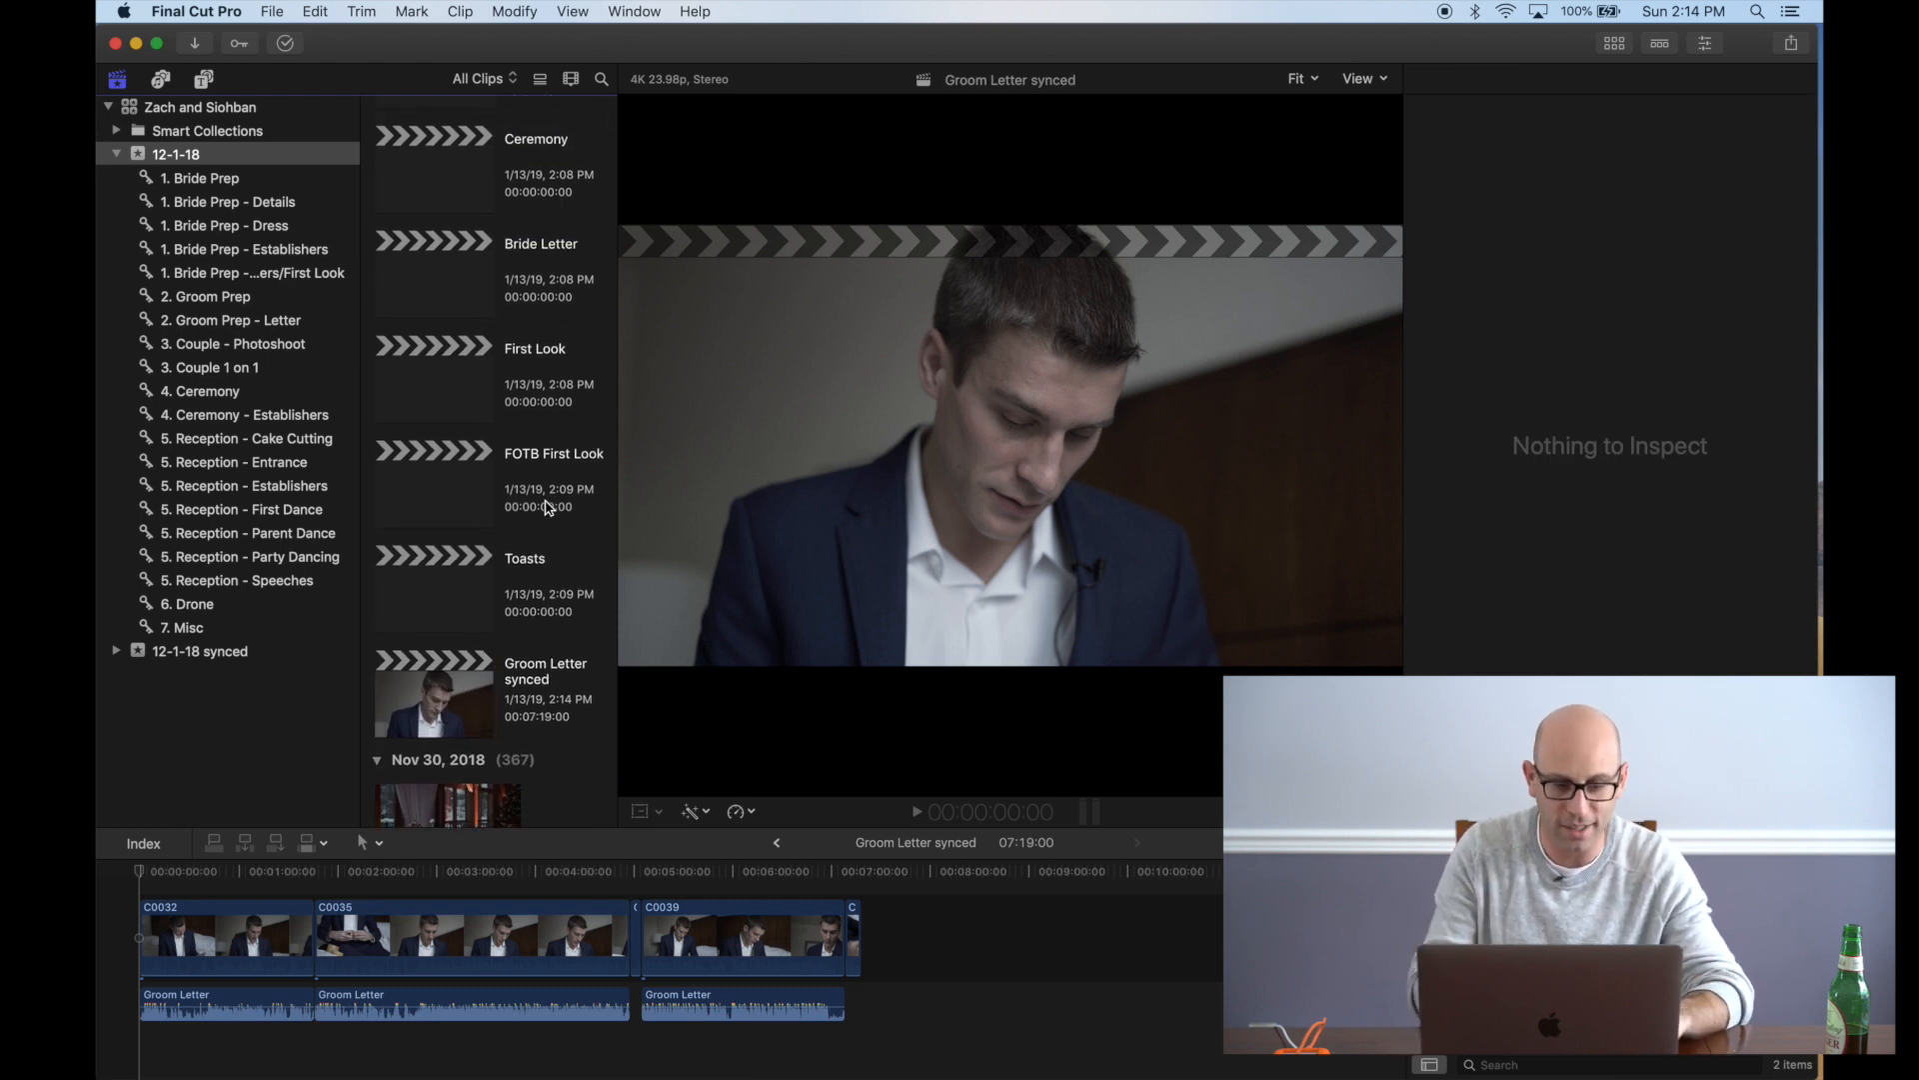
pyautogui.scroll(5, 548, 508)
pyautogui.scroll(-3, 548, 508)
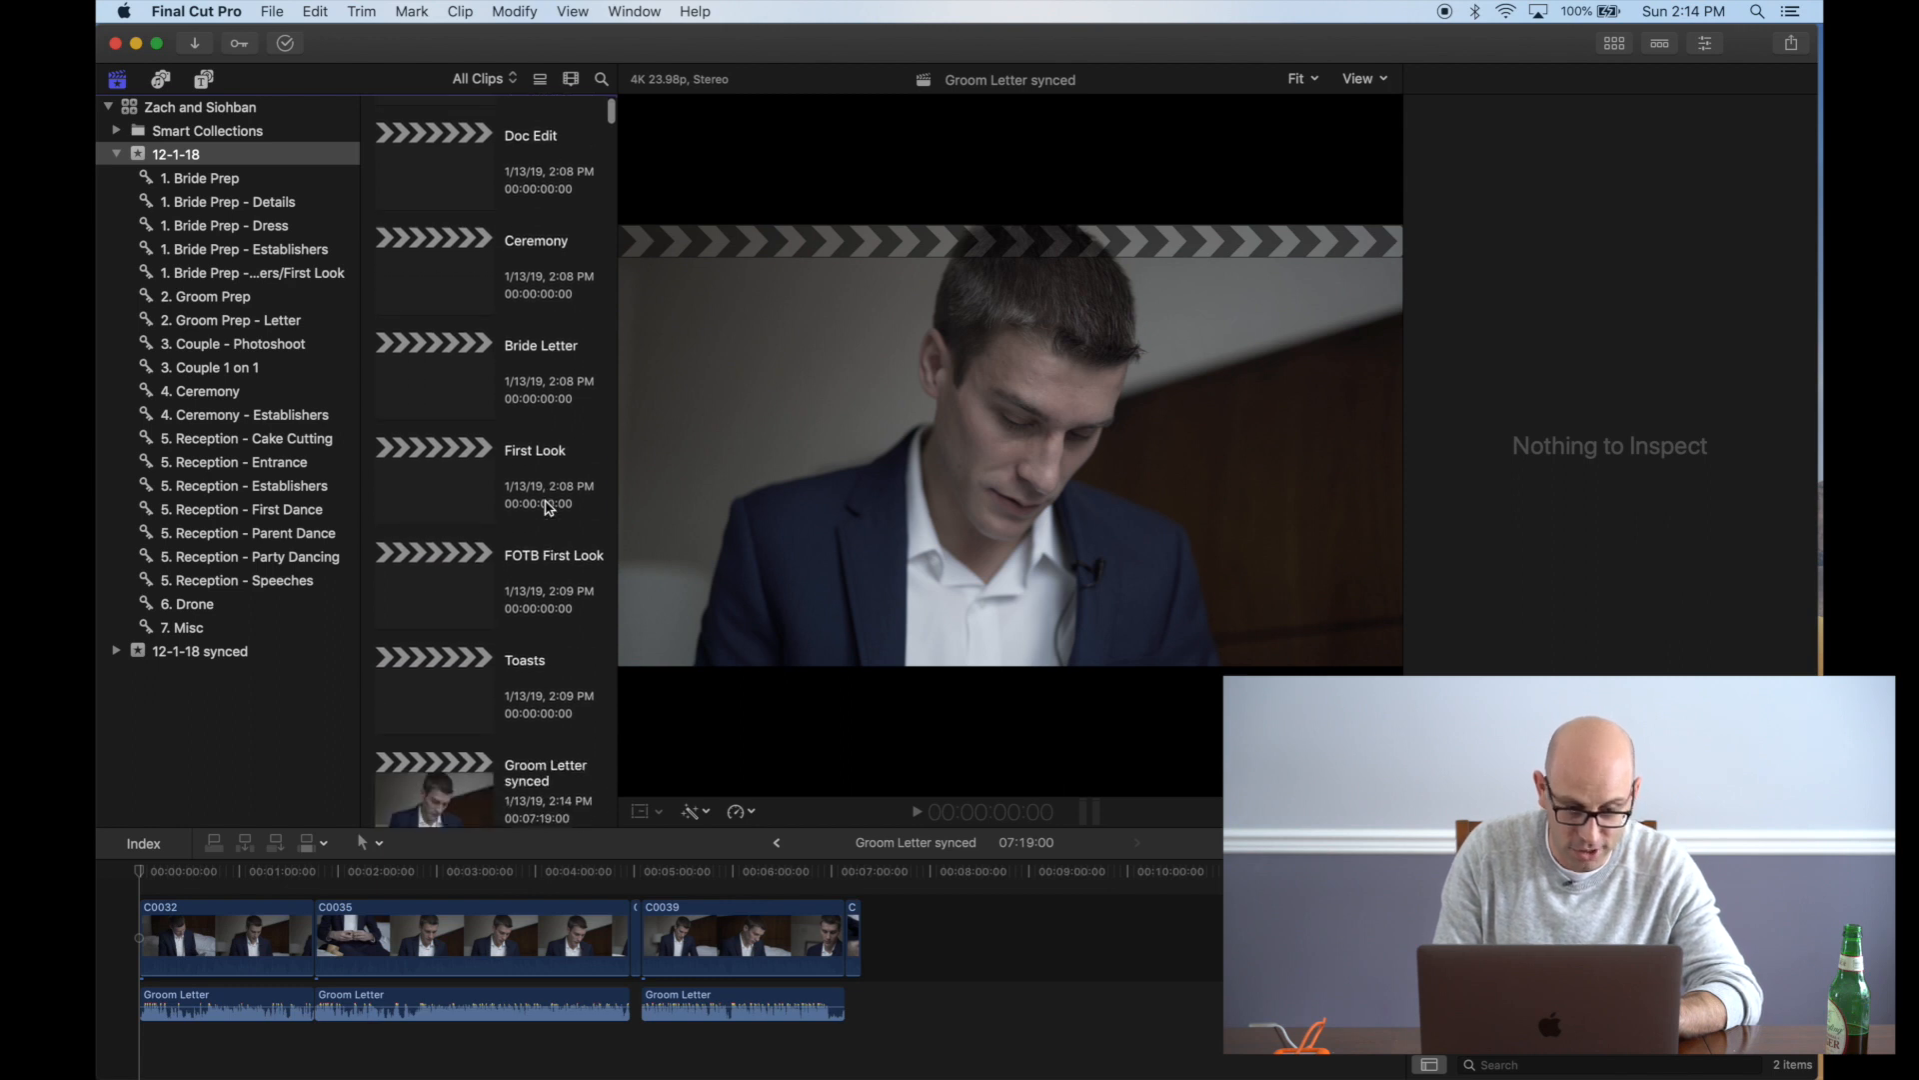
# Delete the empty 12-1-18 synced event from the library
pyautogui.click(249, 647)
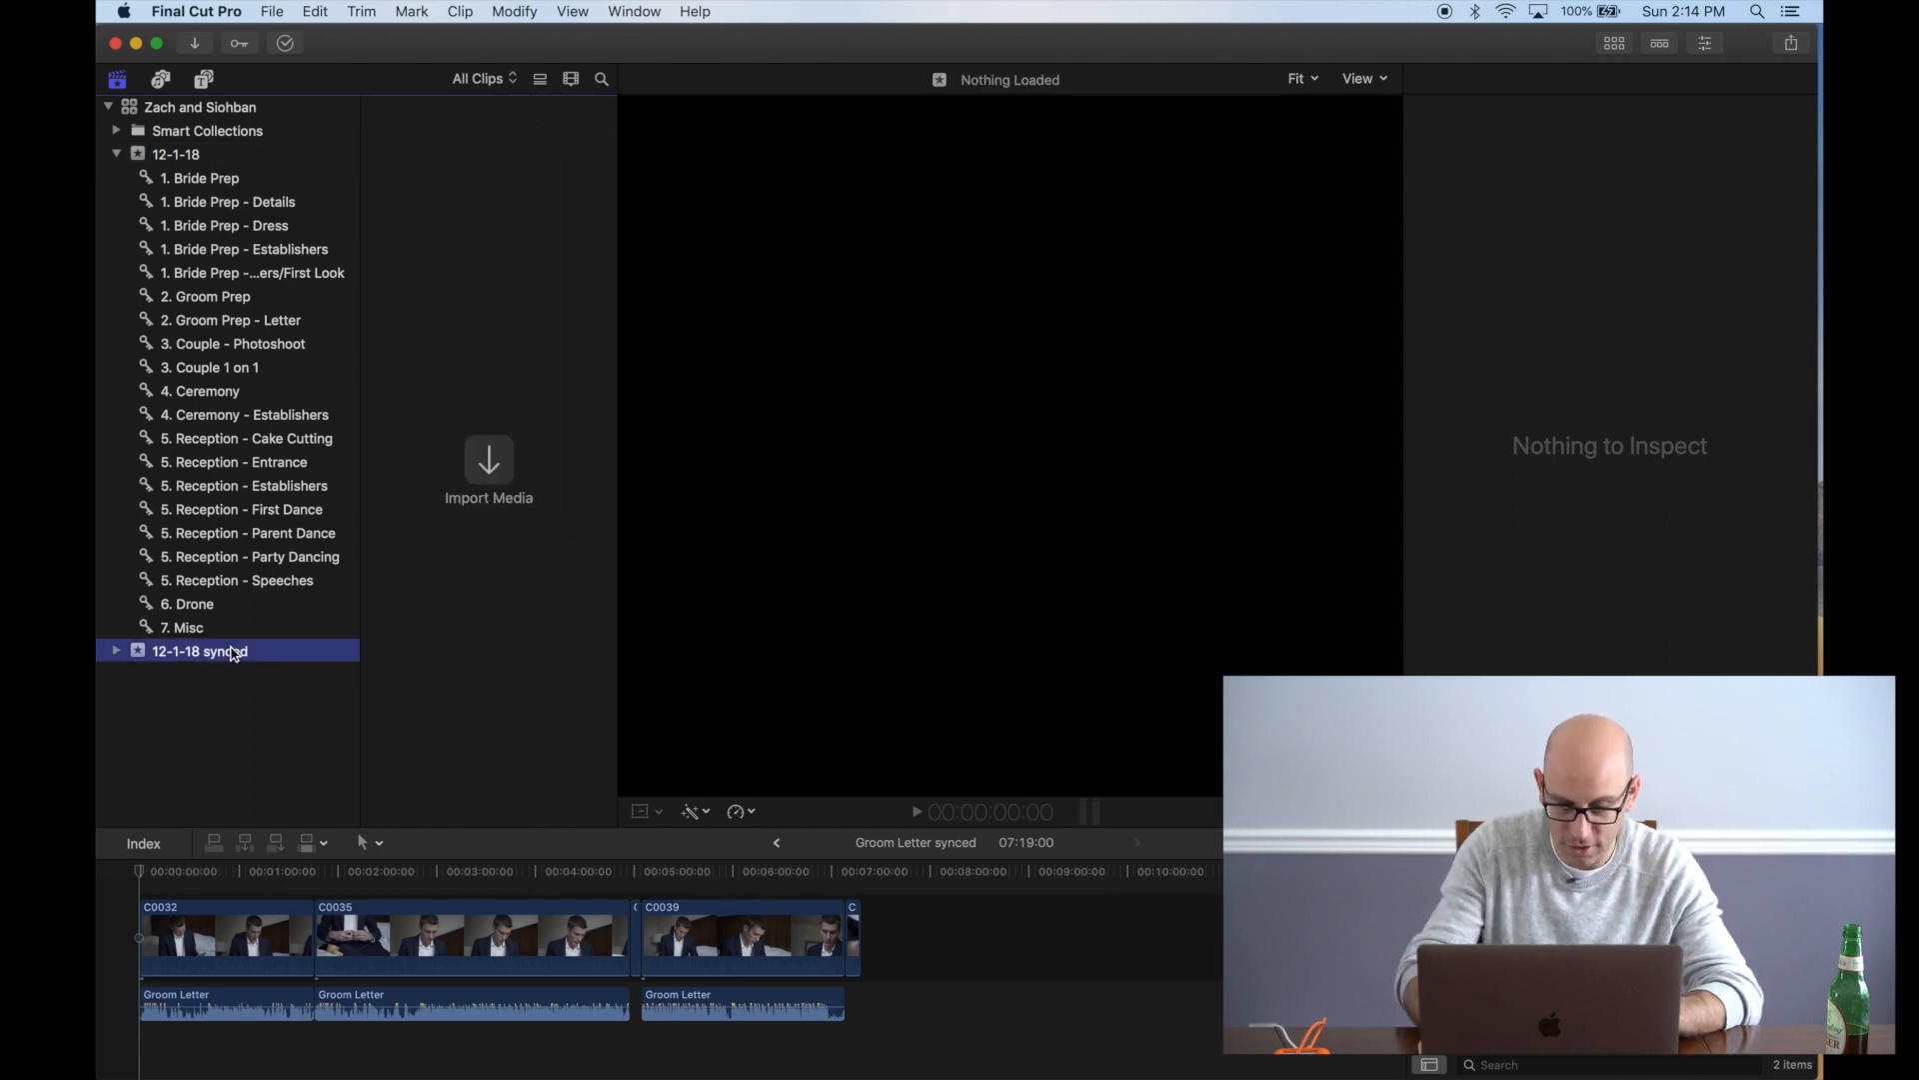
pyautogui.press('super+BackSpace')
pyautogui.click(1103, 389)
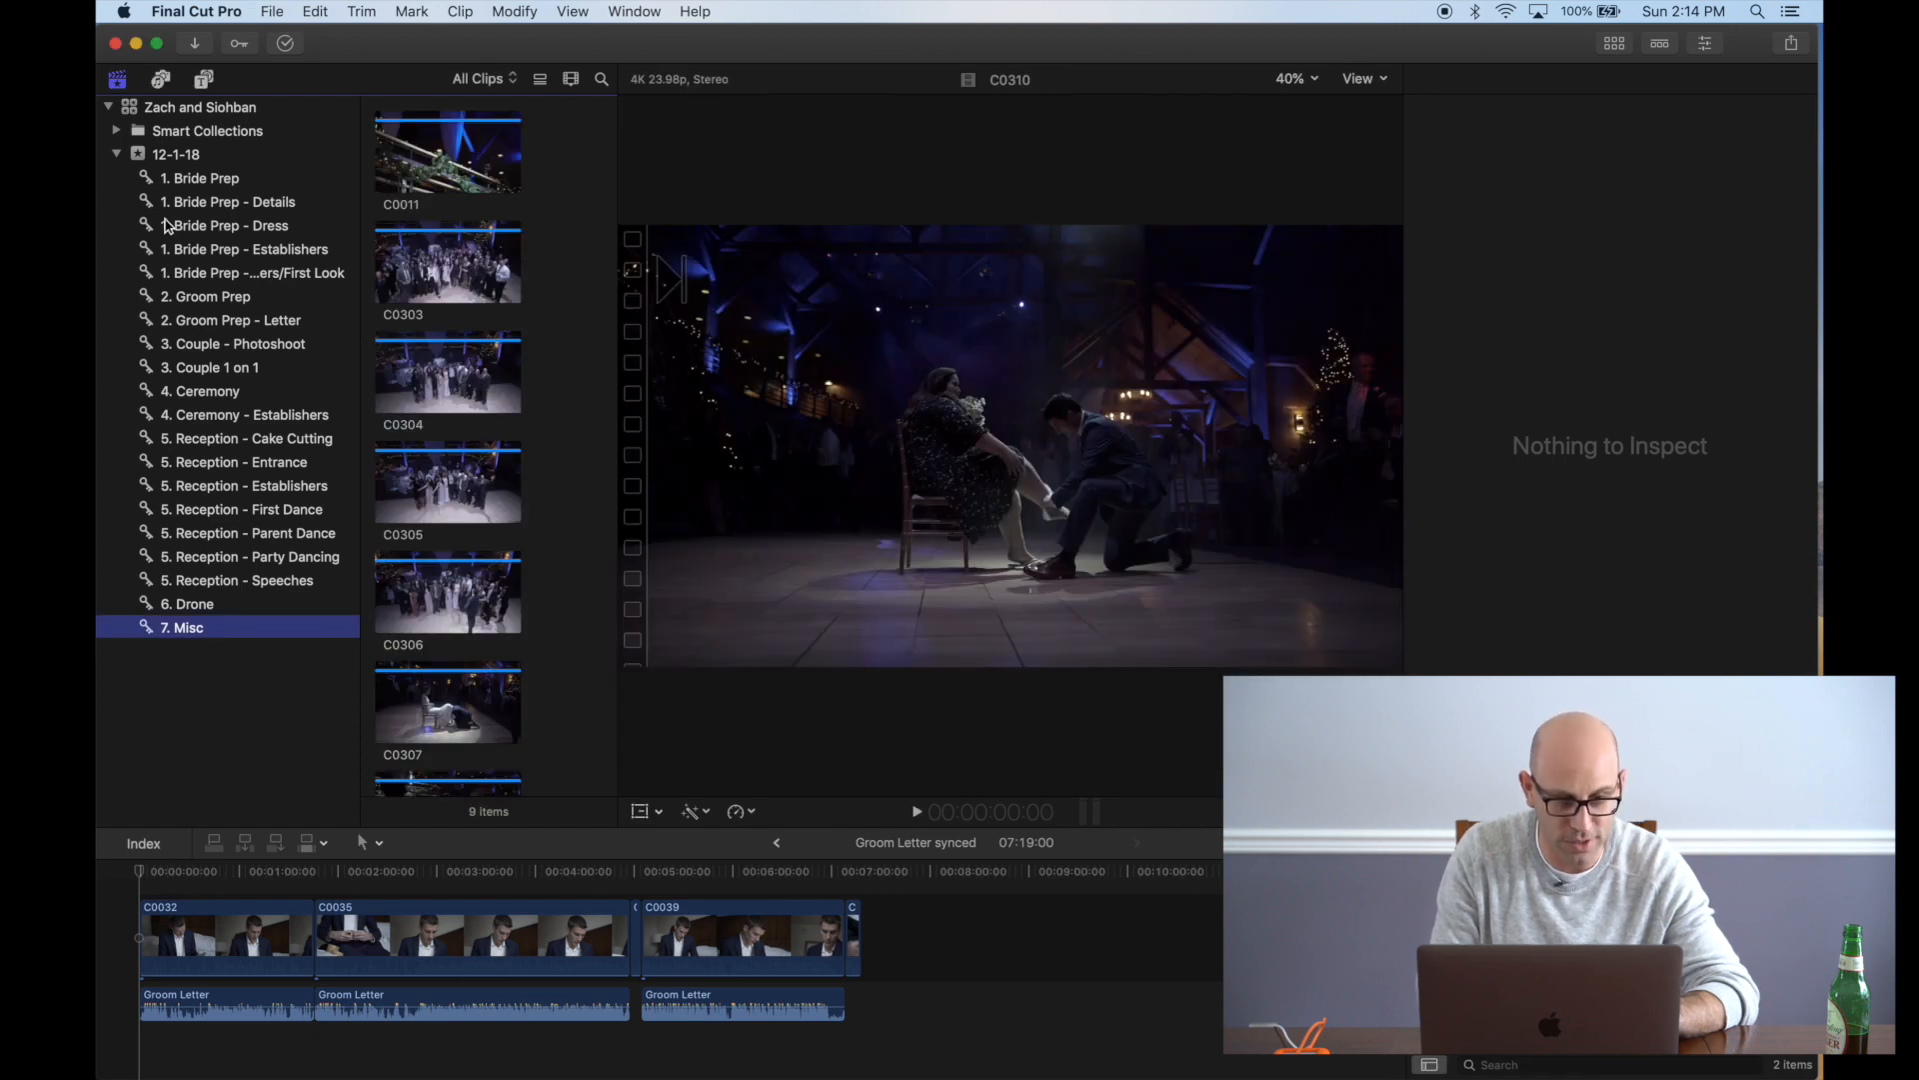
# Open the Bride Letter project from the 12-1-18 event
pyautogui.click(197, 158)
pyautogui.scroll(15, 470, 196)
pyautogui.scroll(-10, 460, 198)
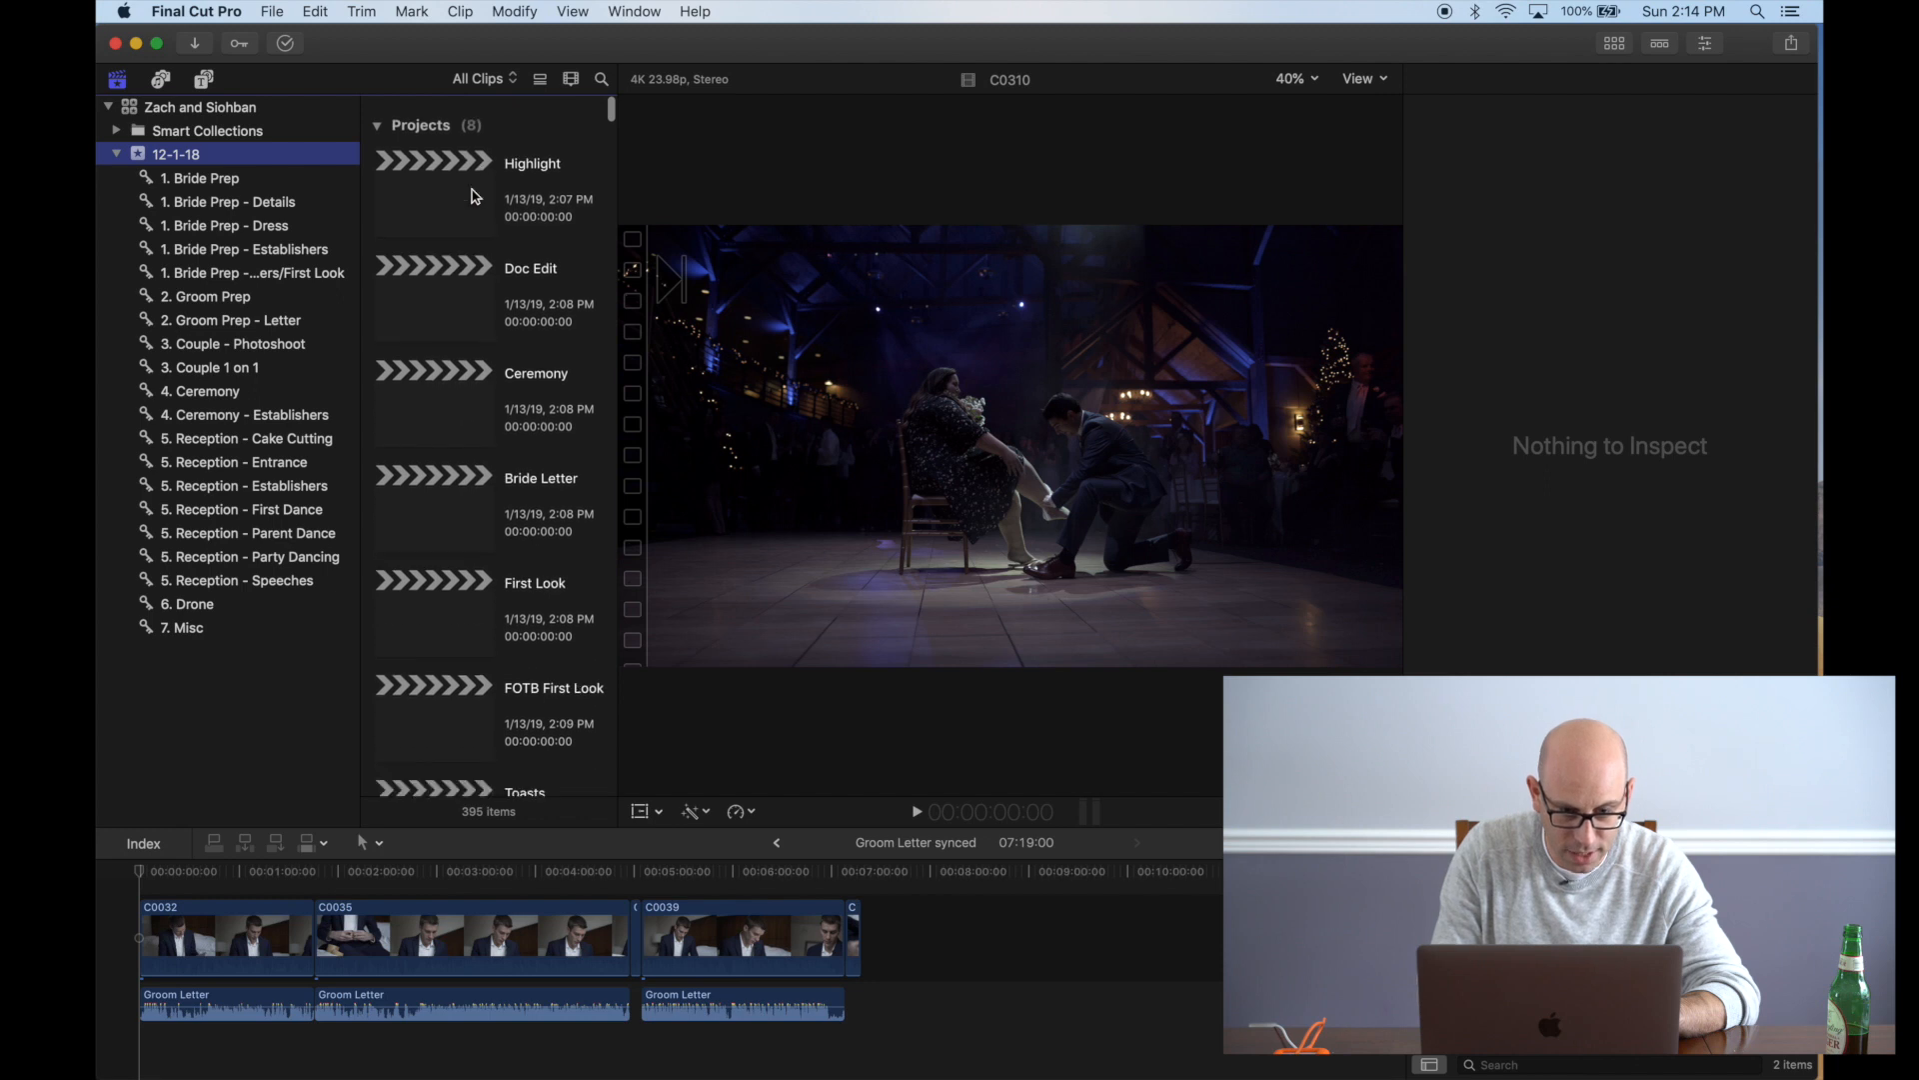
pyautogui.doubleClick(445, 200)
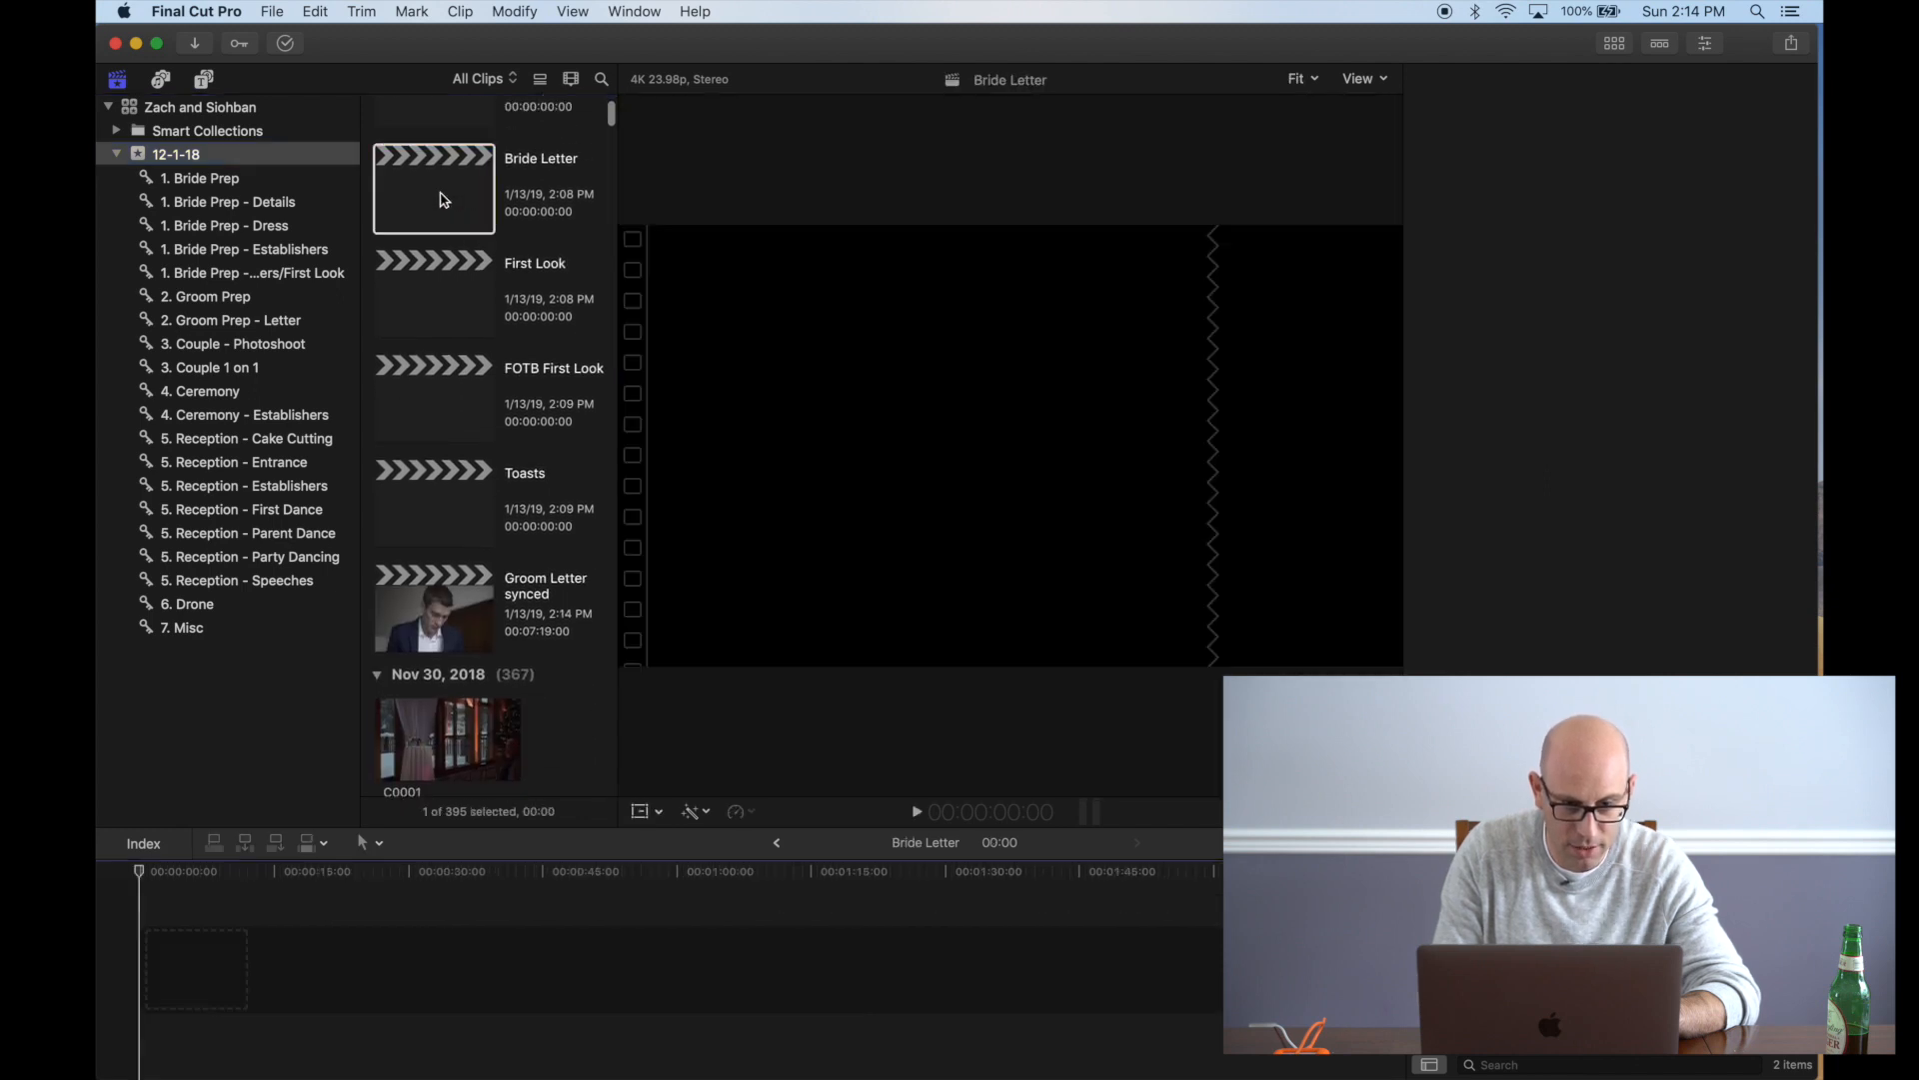
# Add clips C0085, C0086 and C0087 from the Bride Prep First Look collection to the Bride Letter timeline
pyautogui.click(273, 275)
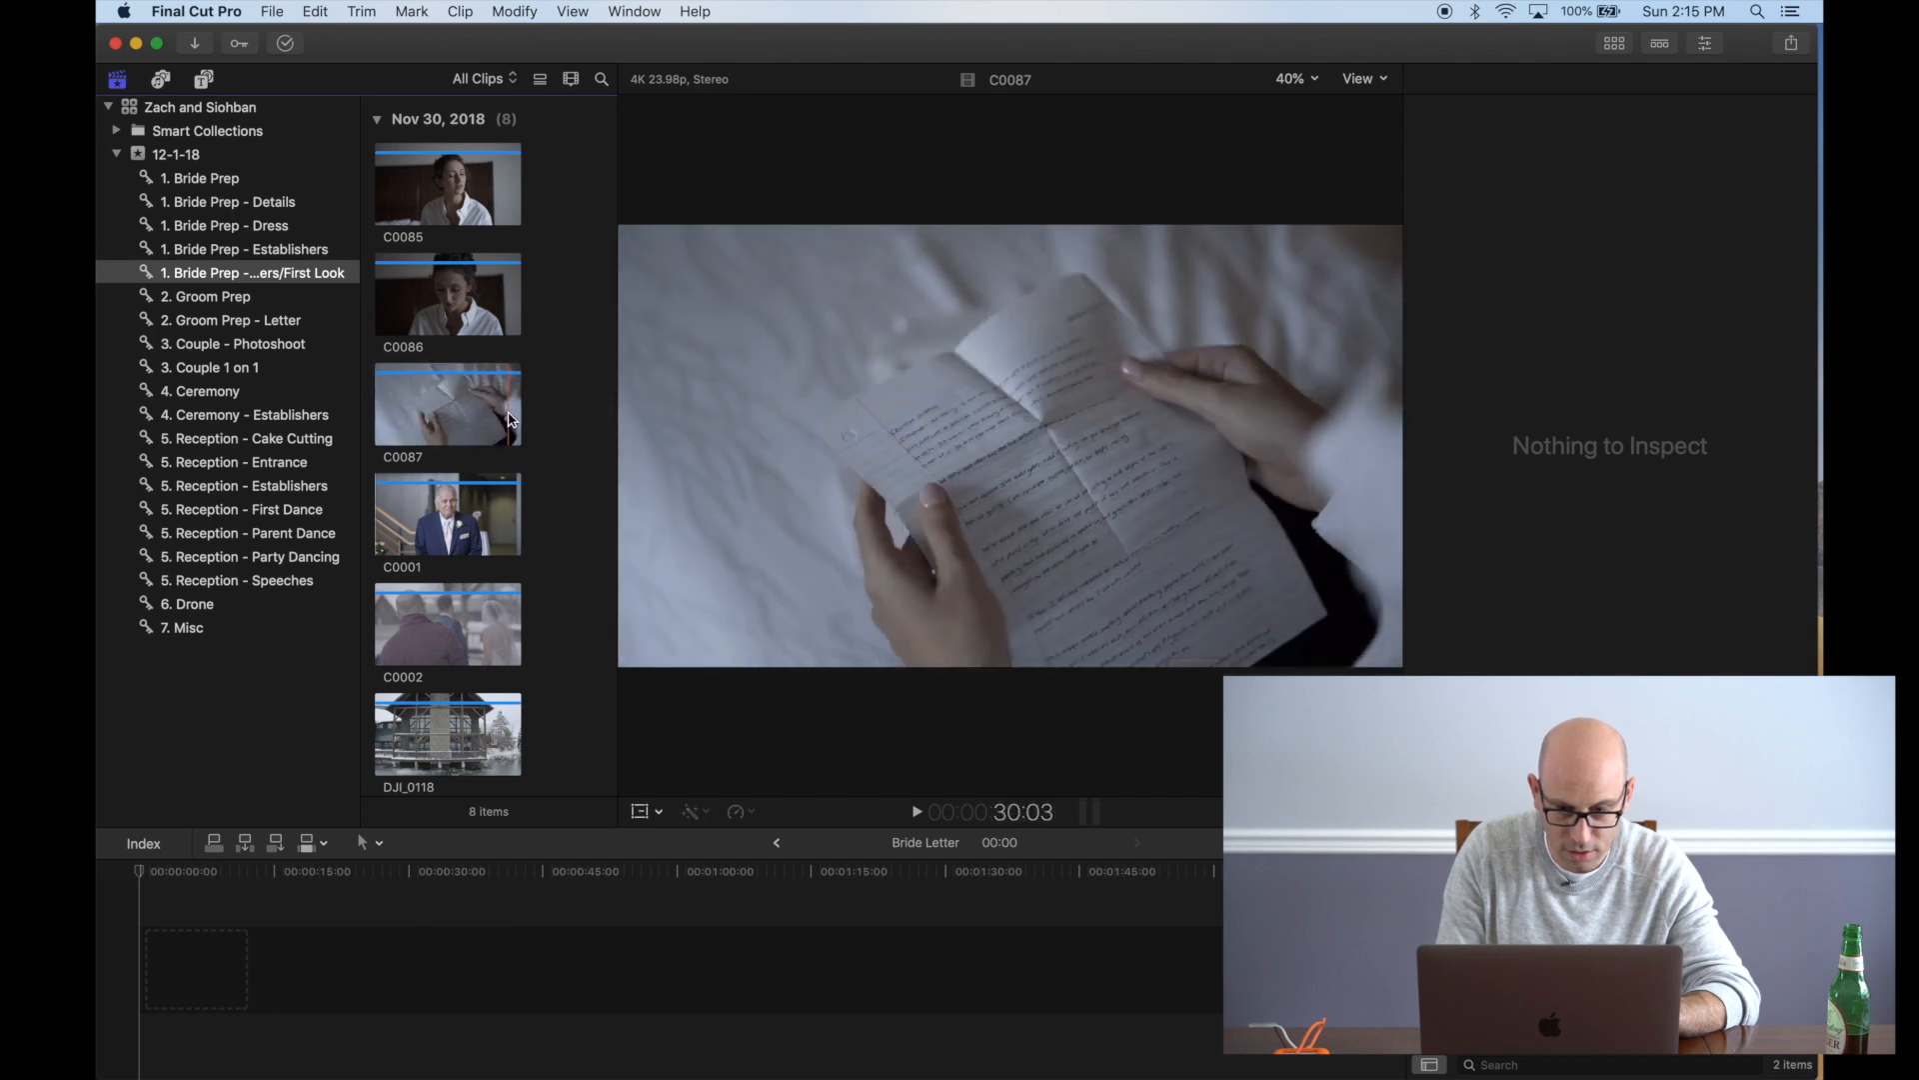
pyautogui.click(461, 195)
pyautogui.keyDown('super'); pyautogui.click(449, 391); pyautogui.keyUp('super')
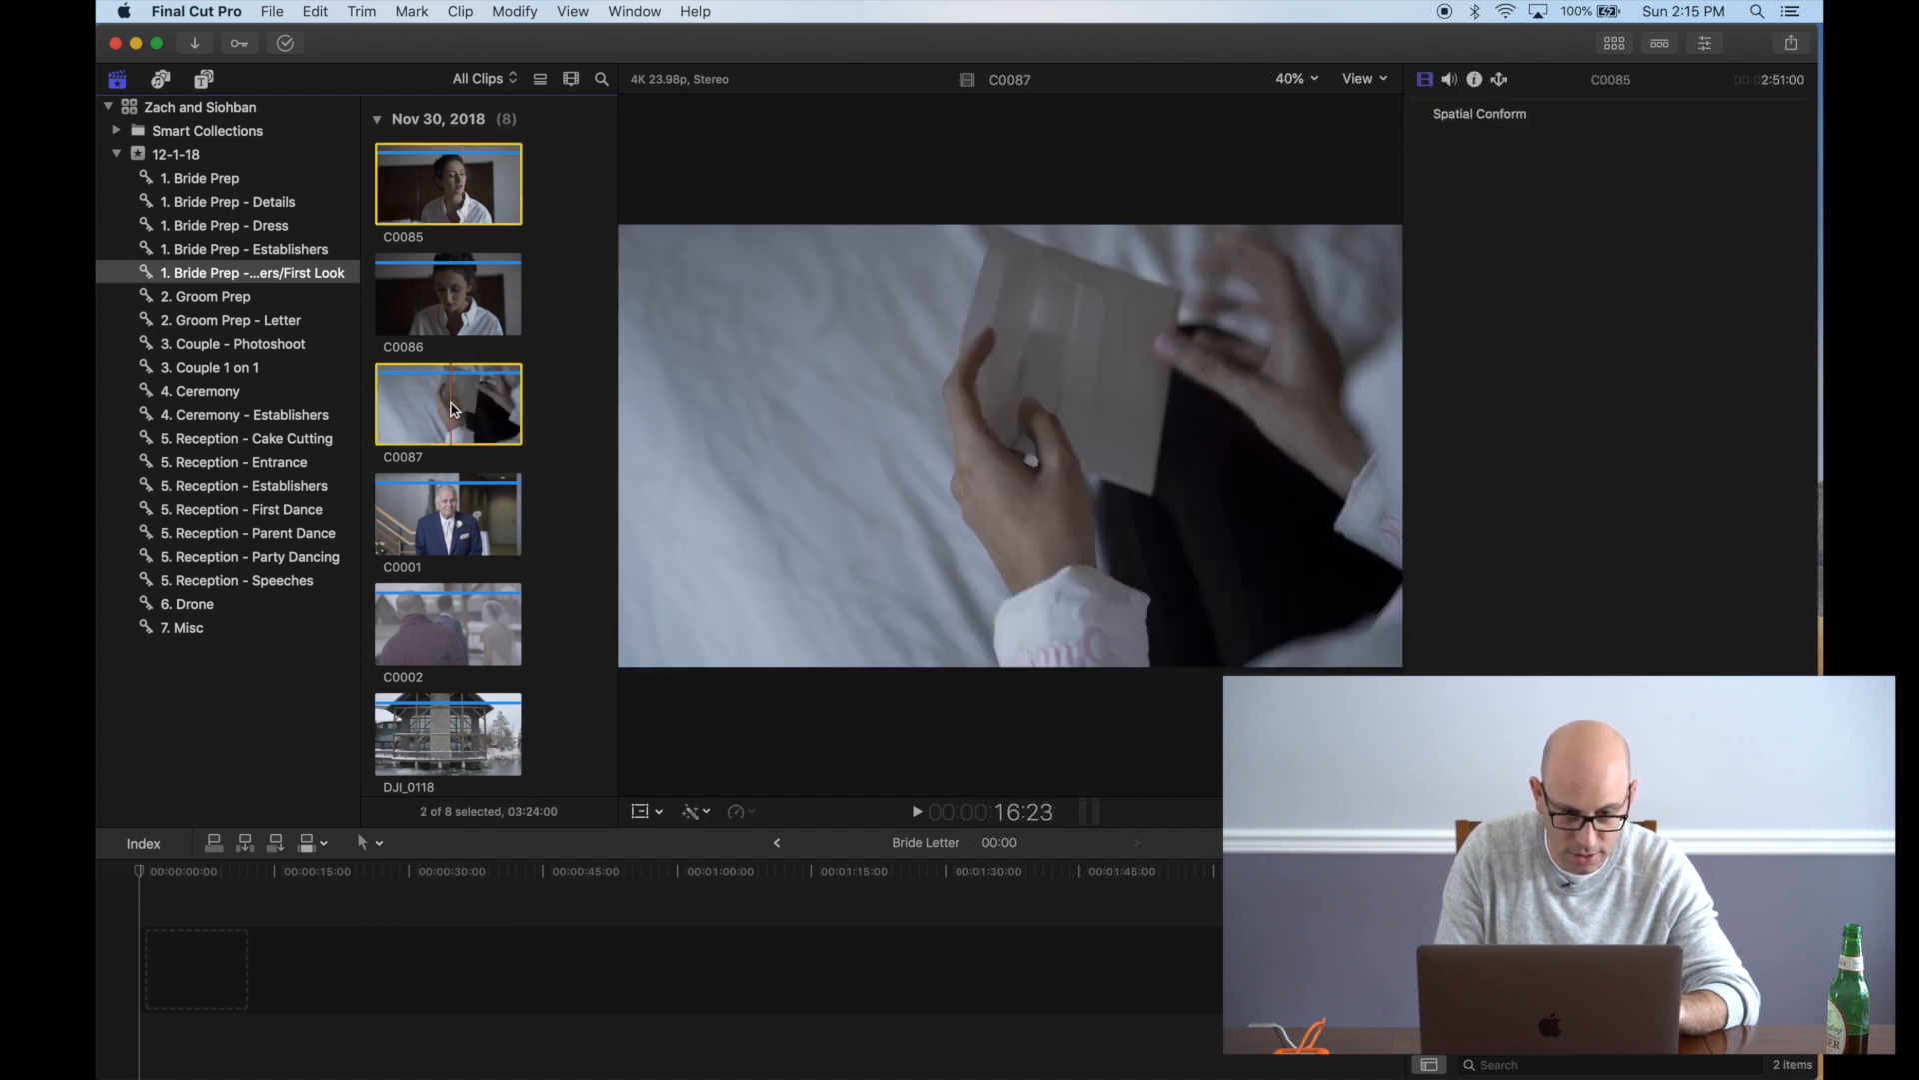
pyautogui.keyDown('super'); pyautogui.click(445, 279); pyautogui.keyUp('super')
pyautogui.moveTo(445, 279); pyautogui.dragTo(110, 1001)
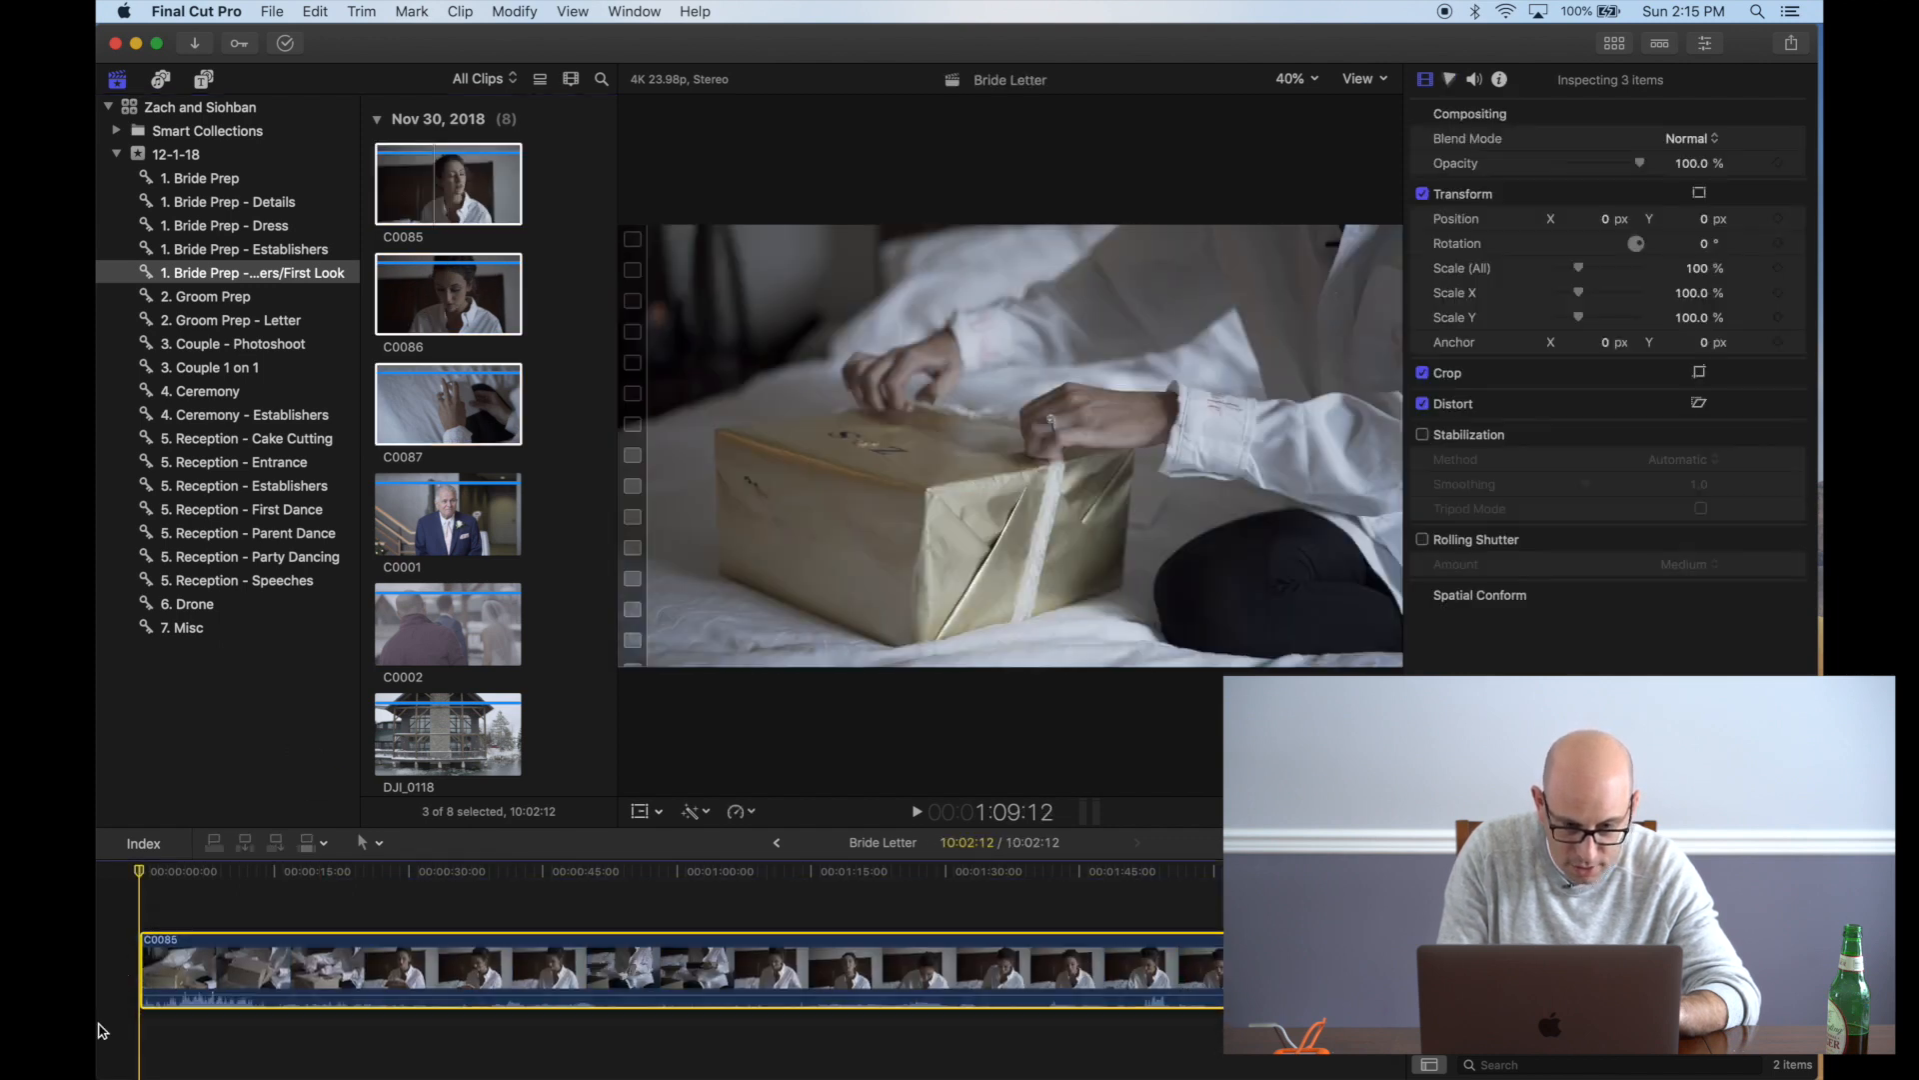
pyautogui.hotkey('shift', 'z')
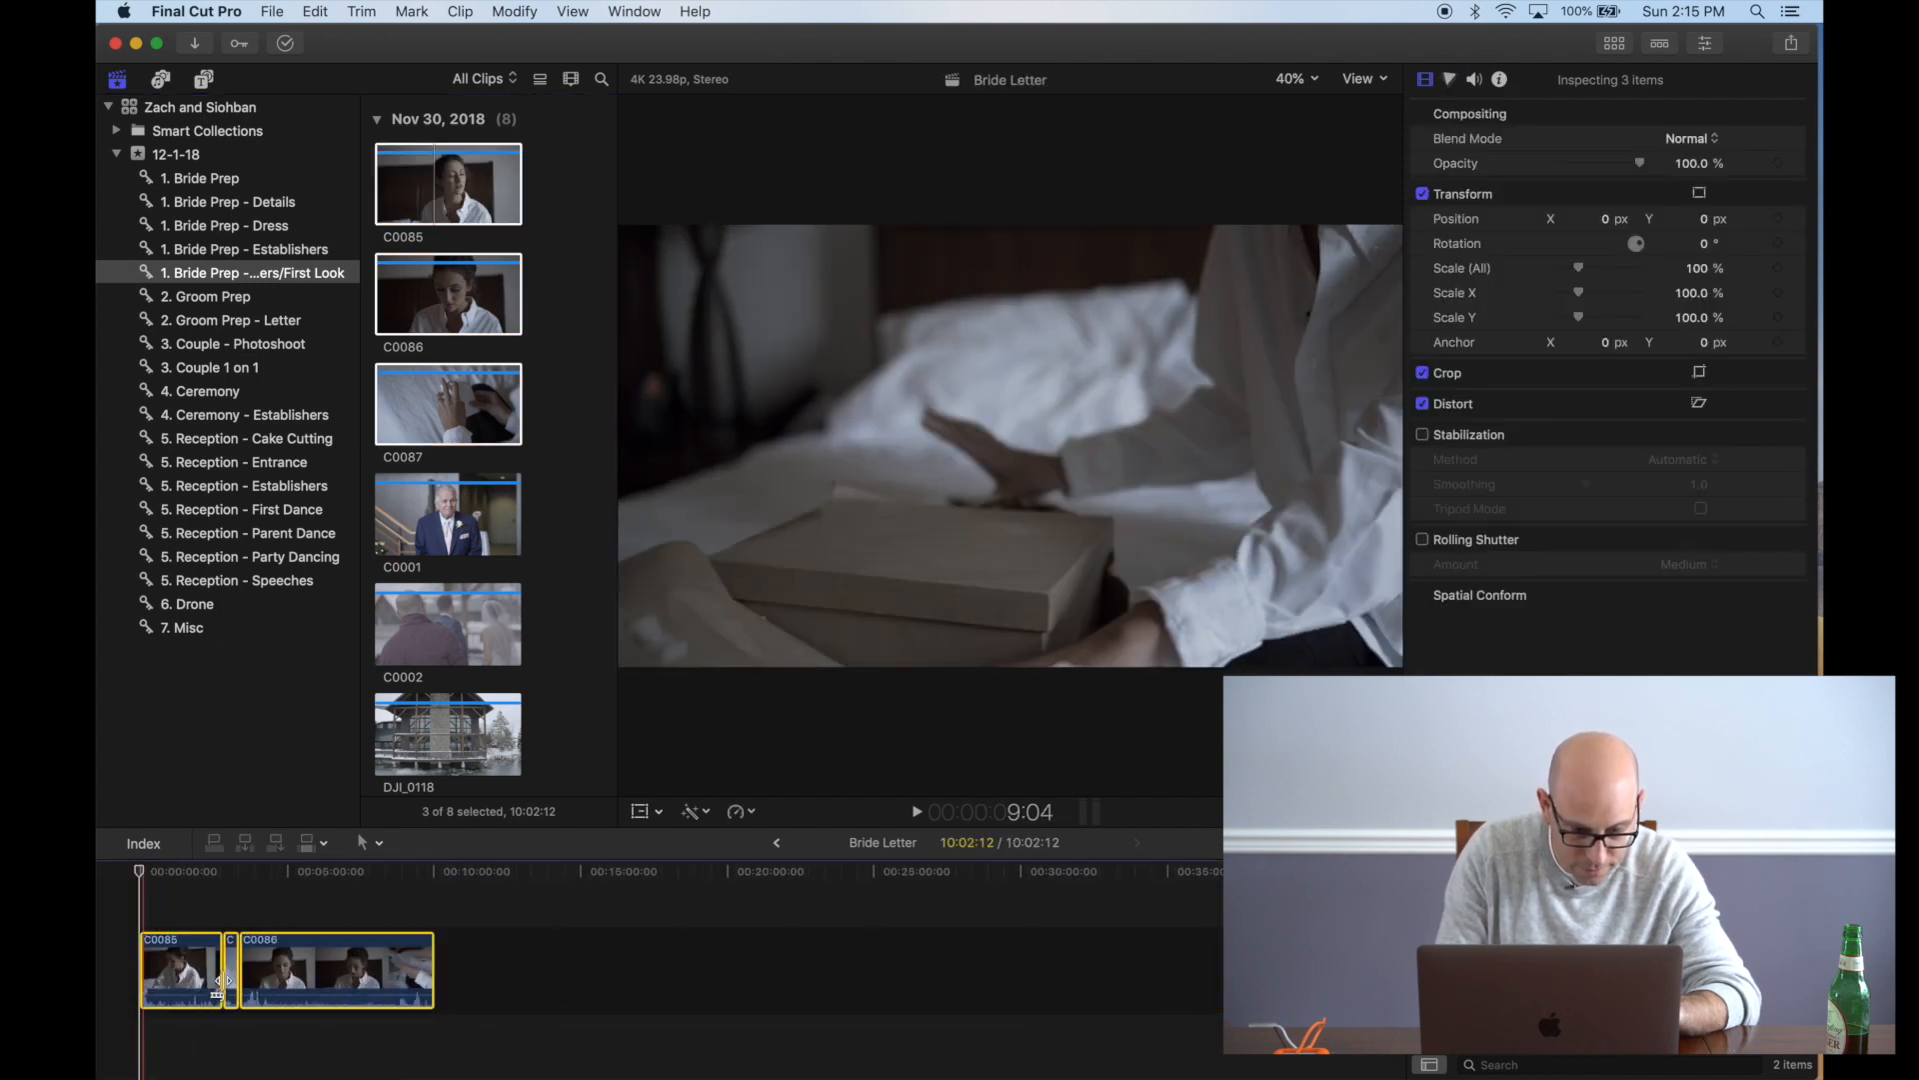
pyautogui.hscroll(1, 218, 984)
# Find the Bride Letter audio in the 12-1-18 event and add it to the Bride Prep First Look collection
pyautogui.scroll(-2, 450, 578)
pyautogui.scroll(-3, 449, 578)
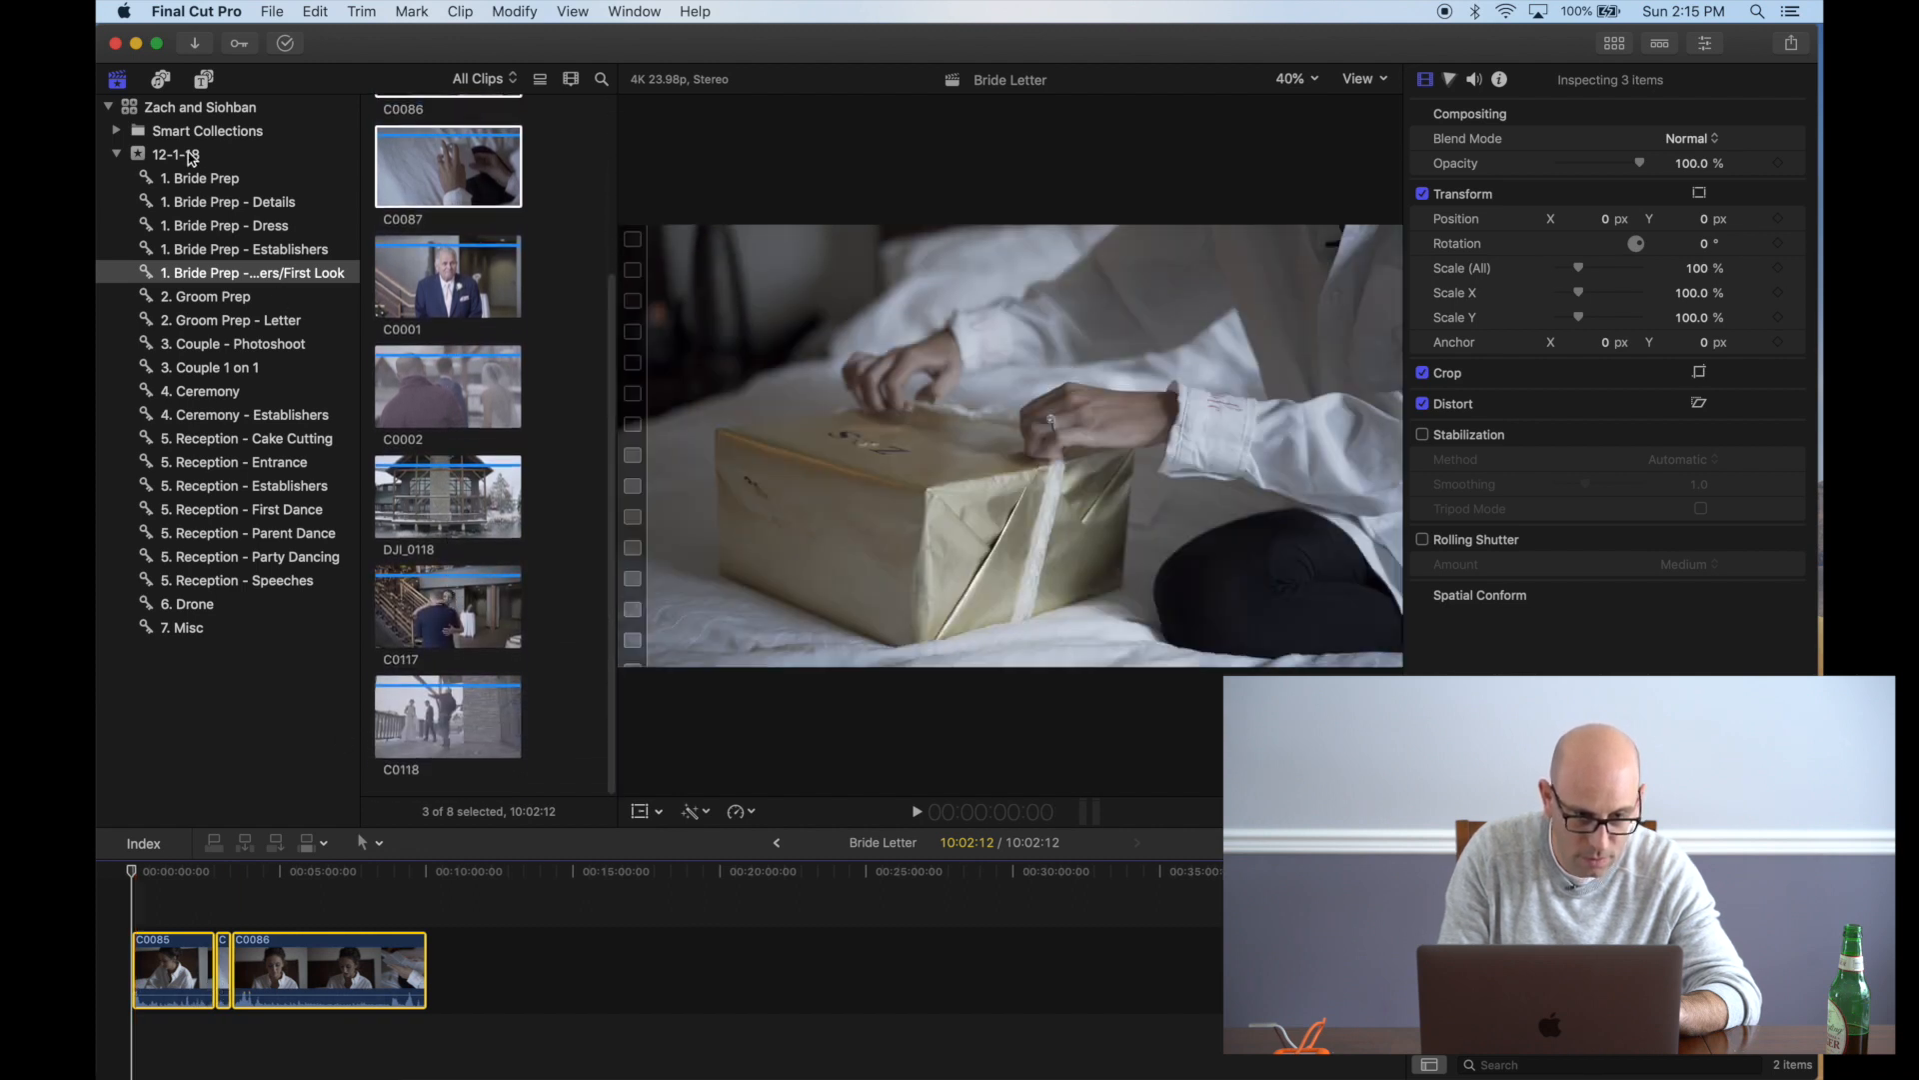
pyautogui.click(191, 156)
pyautogui.scroll(10, 448, 529)
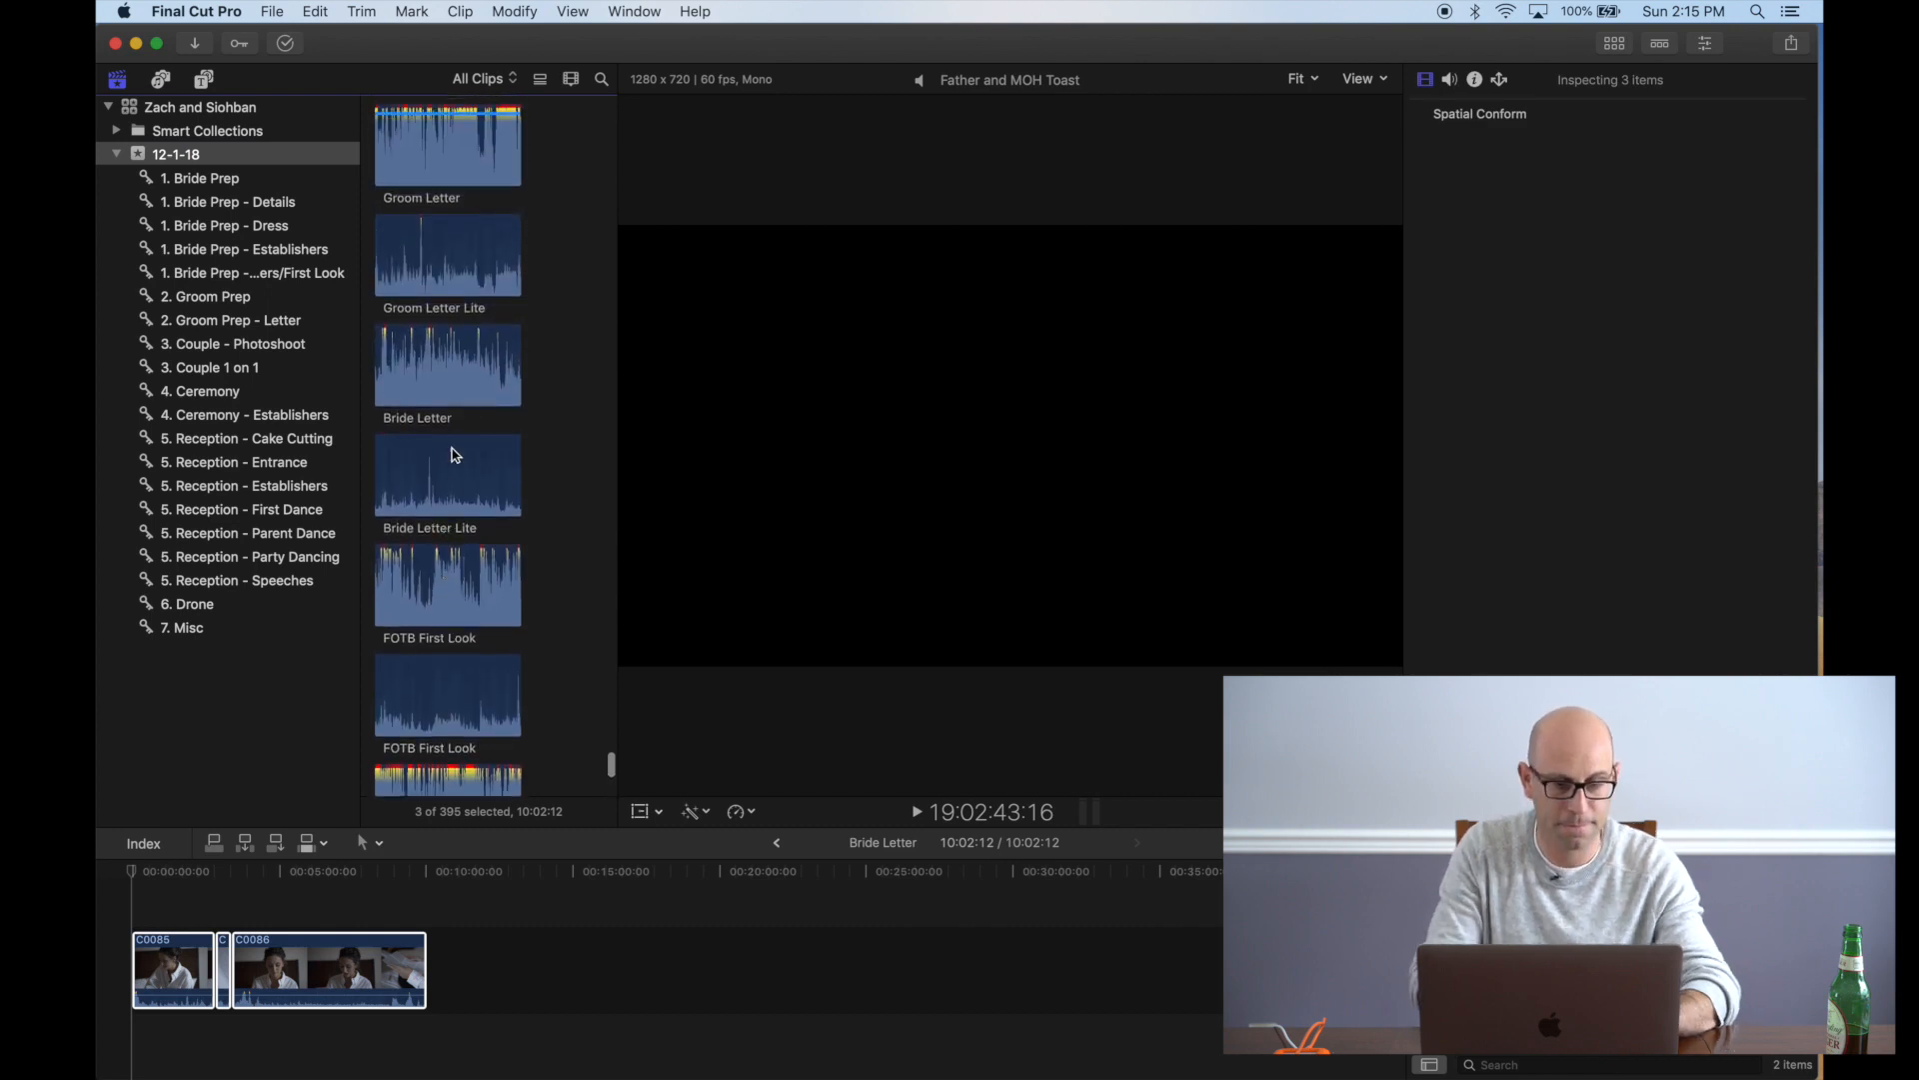
pyautogui.click(470, 383)
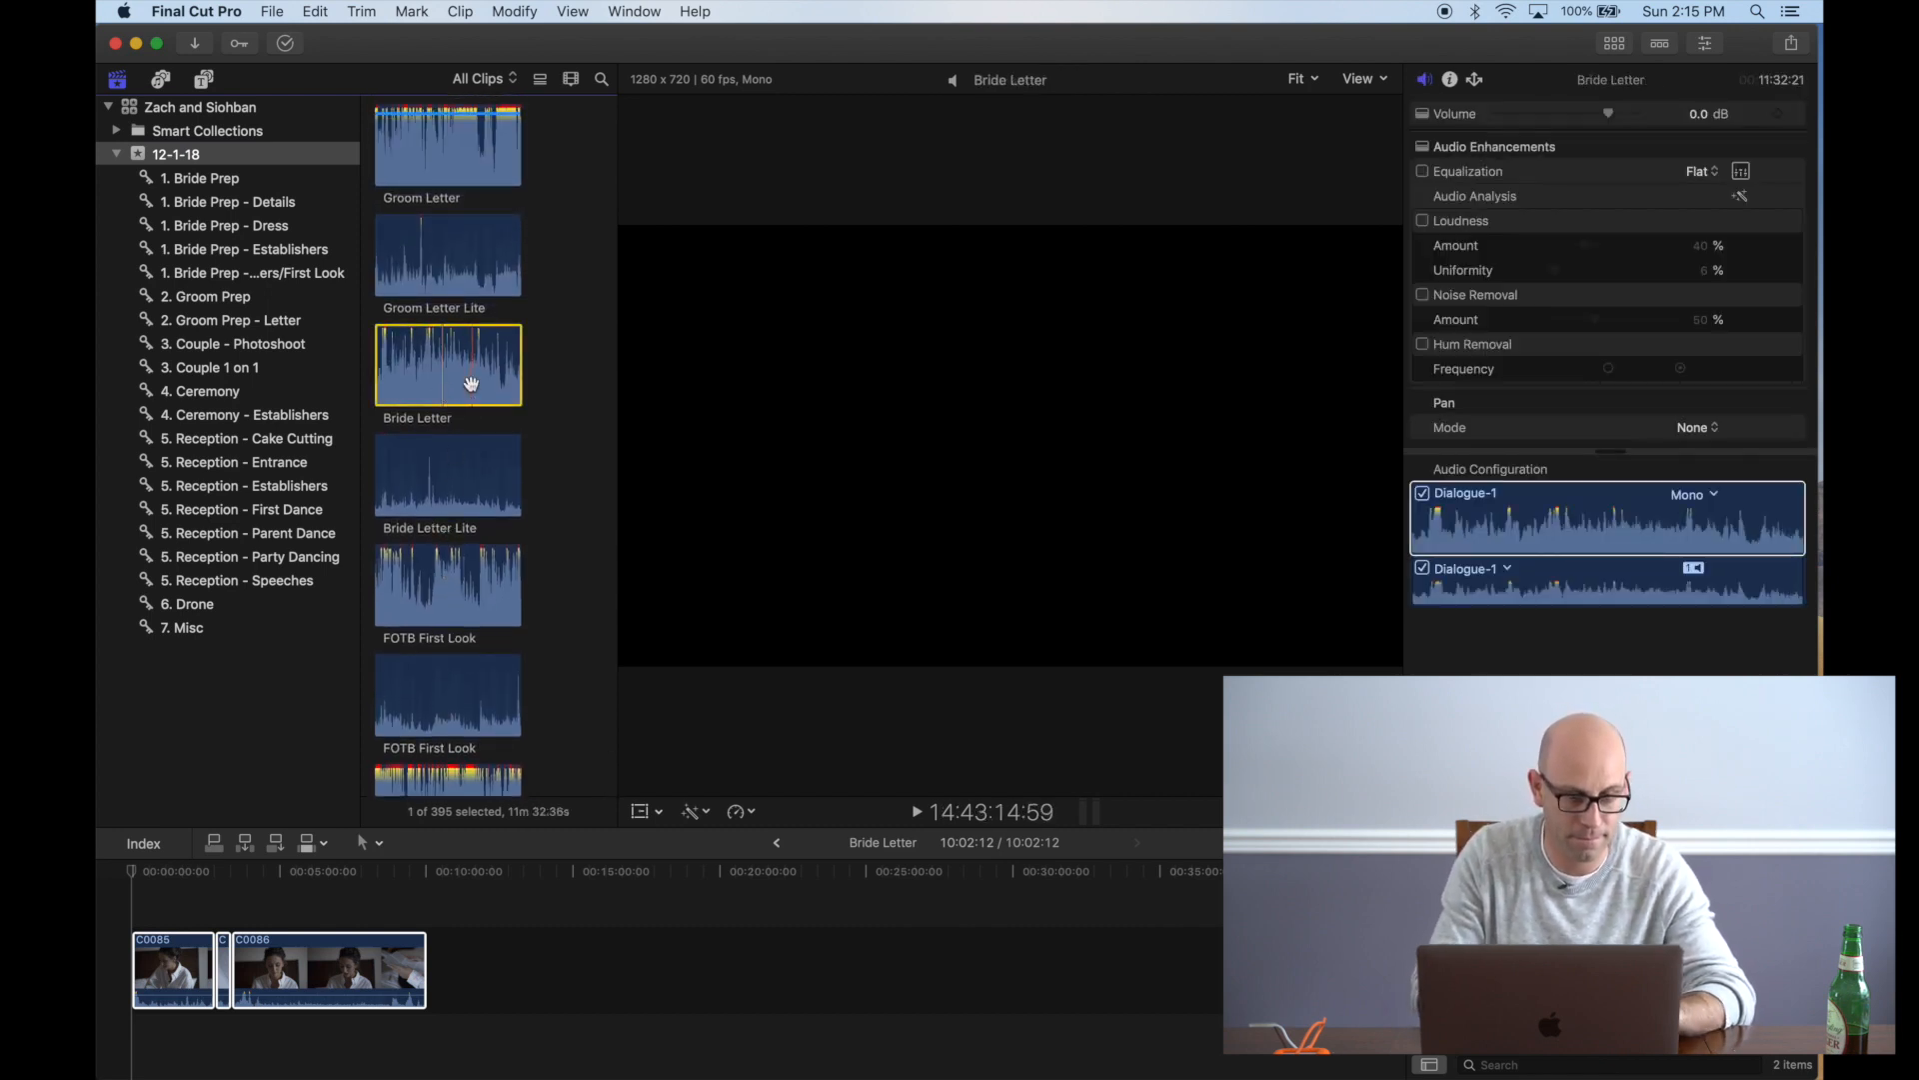
pyautogui.moveTo(383, 330); pyautogui.dragTo(312, 280)
pyautogui.click(277, 281)
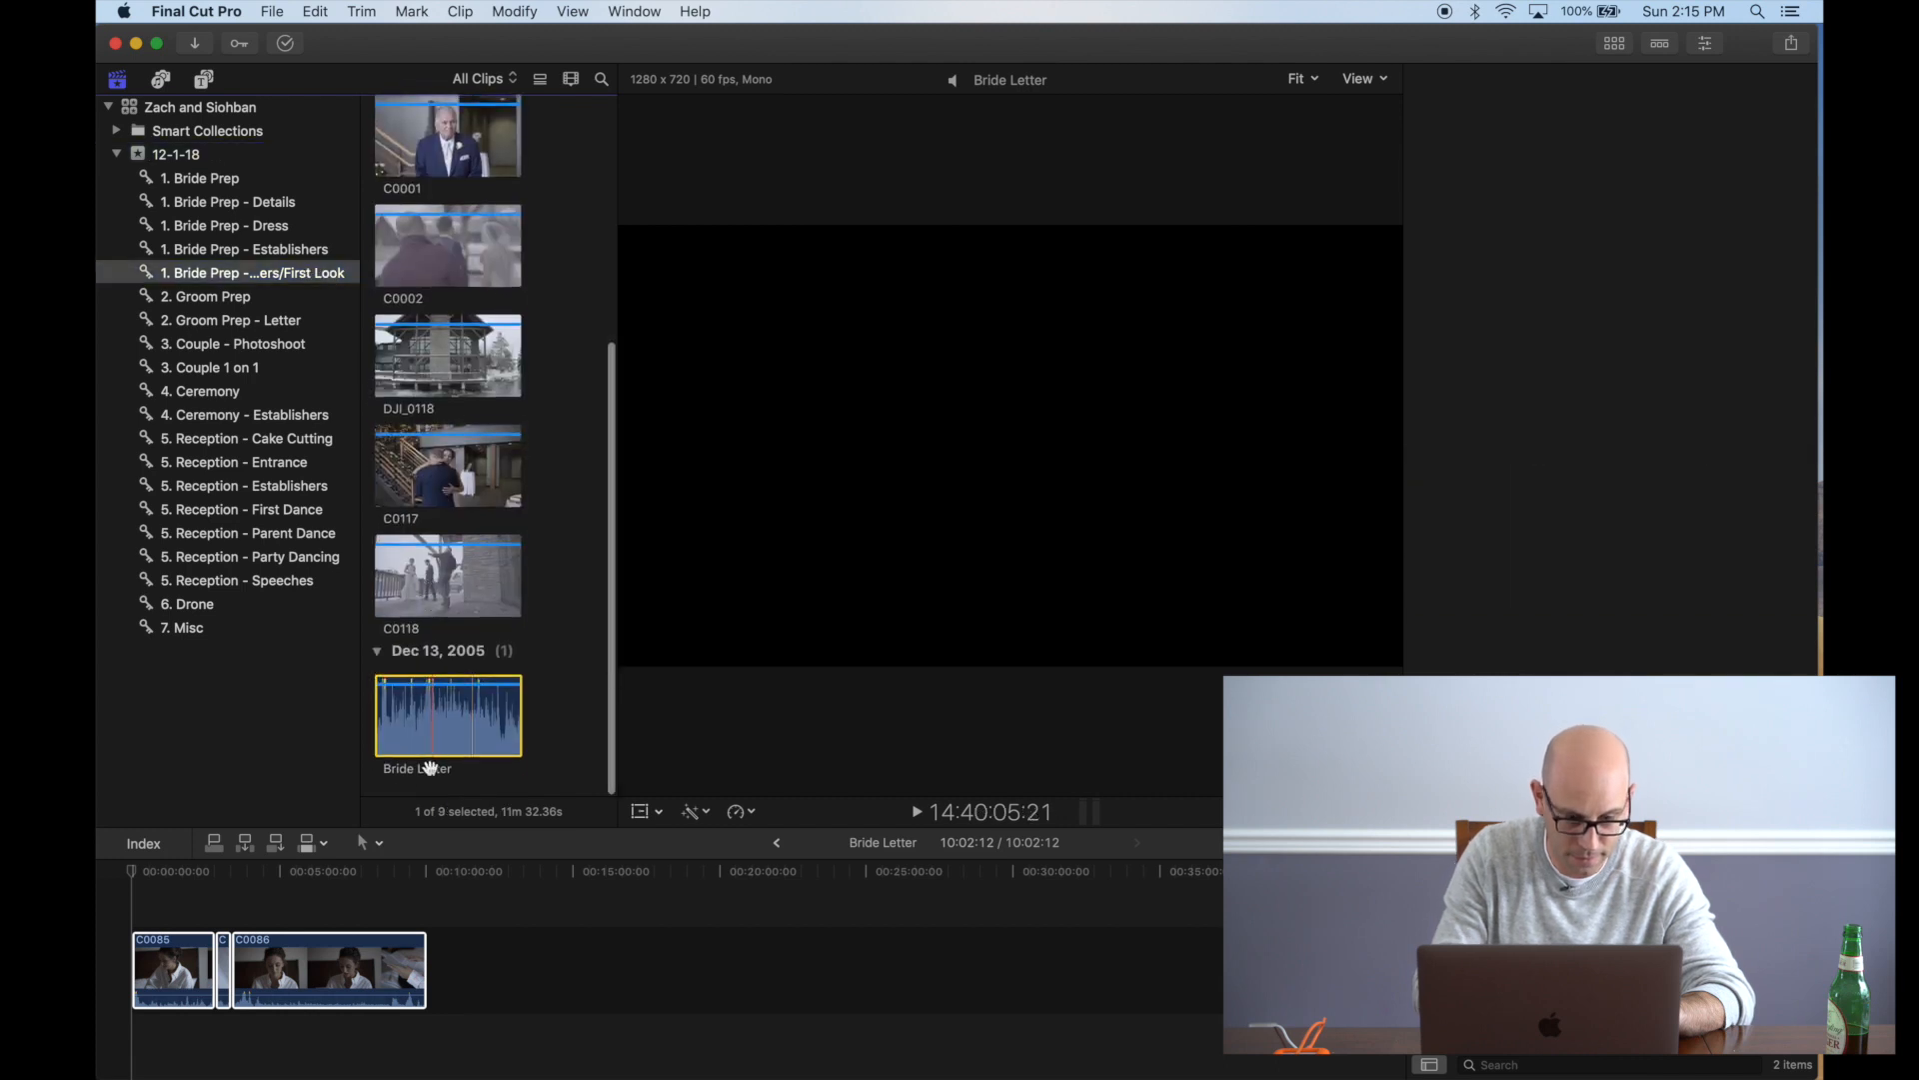
# Place the Bride Letter audio beneath the video clips, aligned to the beginning of the timeline
pyautogui.click(438, 734)
pyautogui.moveTo(372, 999); pyautogui.dragTo(111, 1042)
pyautogui.click(120, 908)
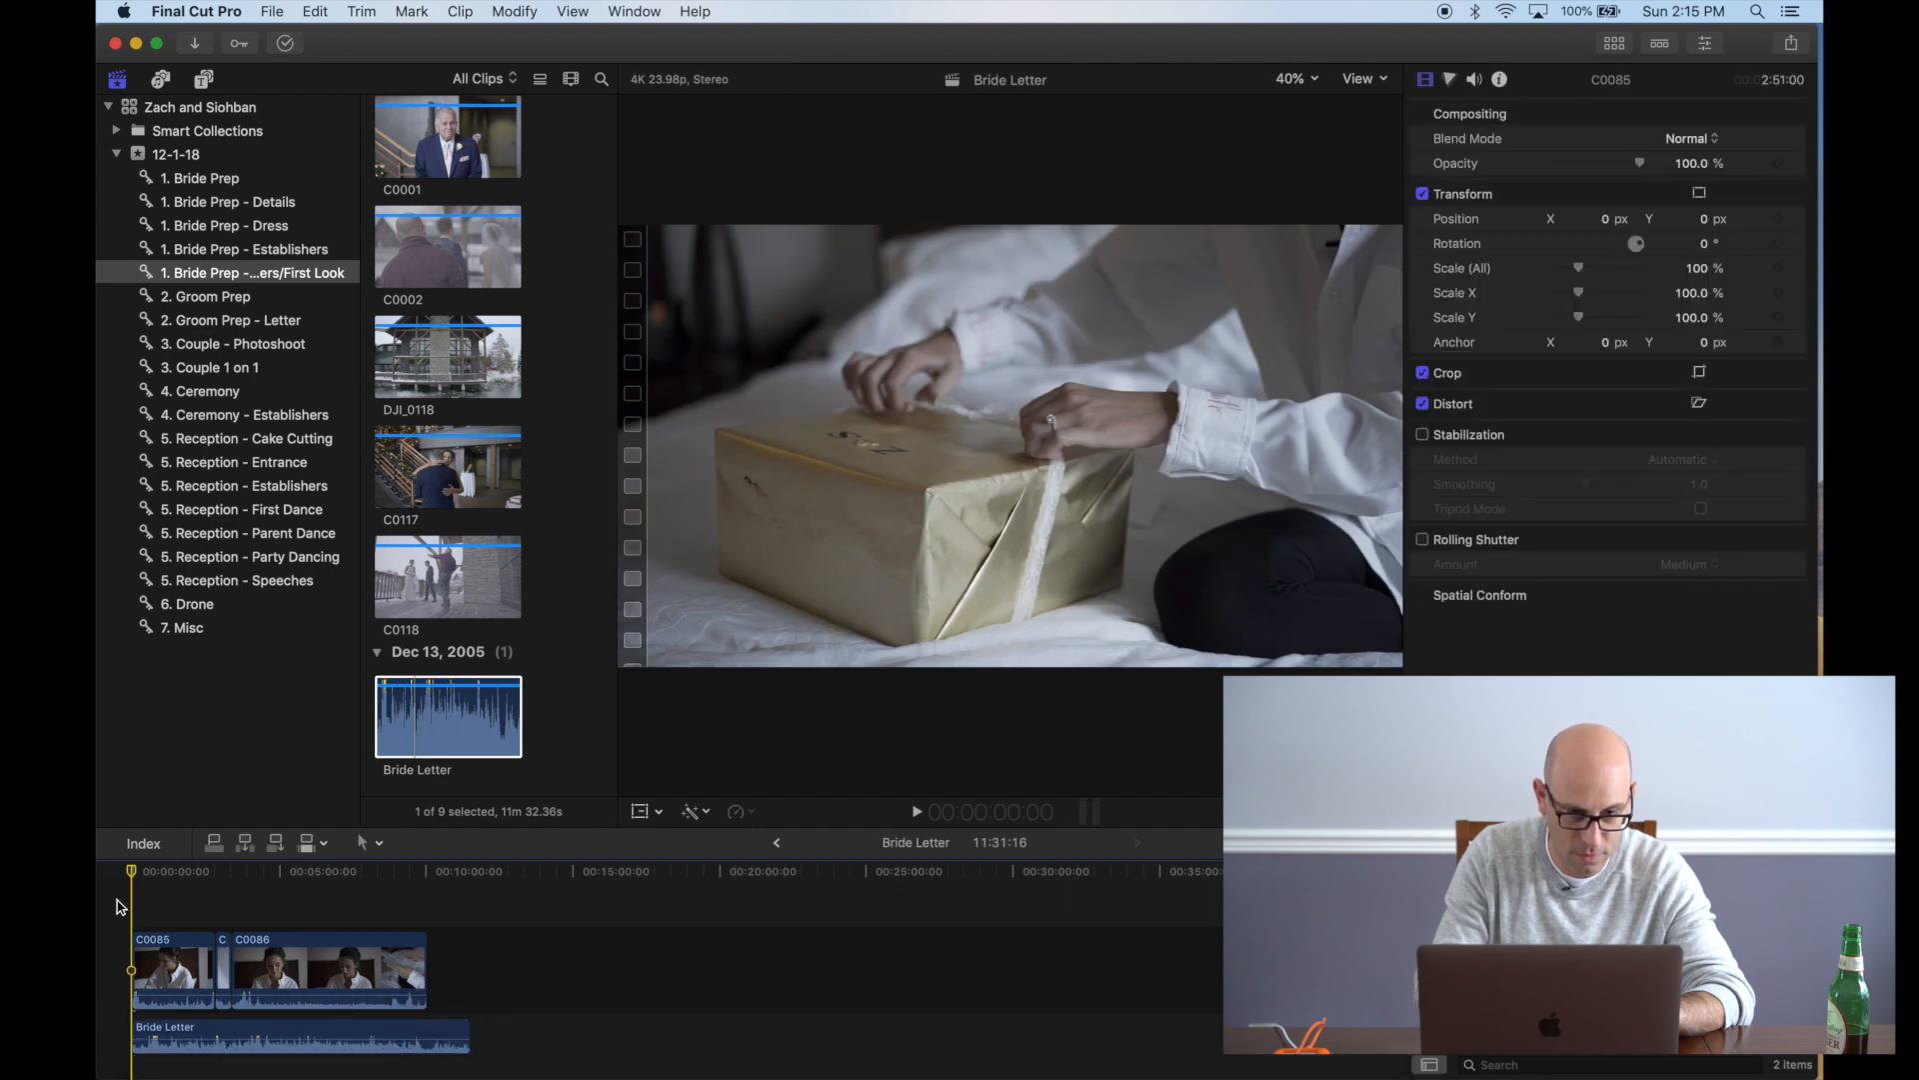
# Export the Bride Letter project as a version 1.8 XML named Bride Letter to the Desktop, and switch to PluralEyes
pyautogui.click(272, 11)
pyautogui.click(370, 203)
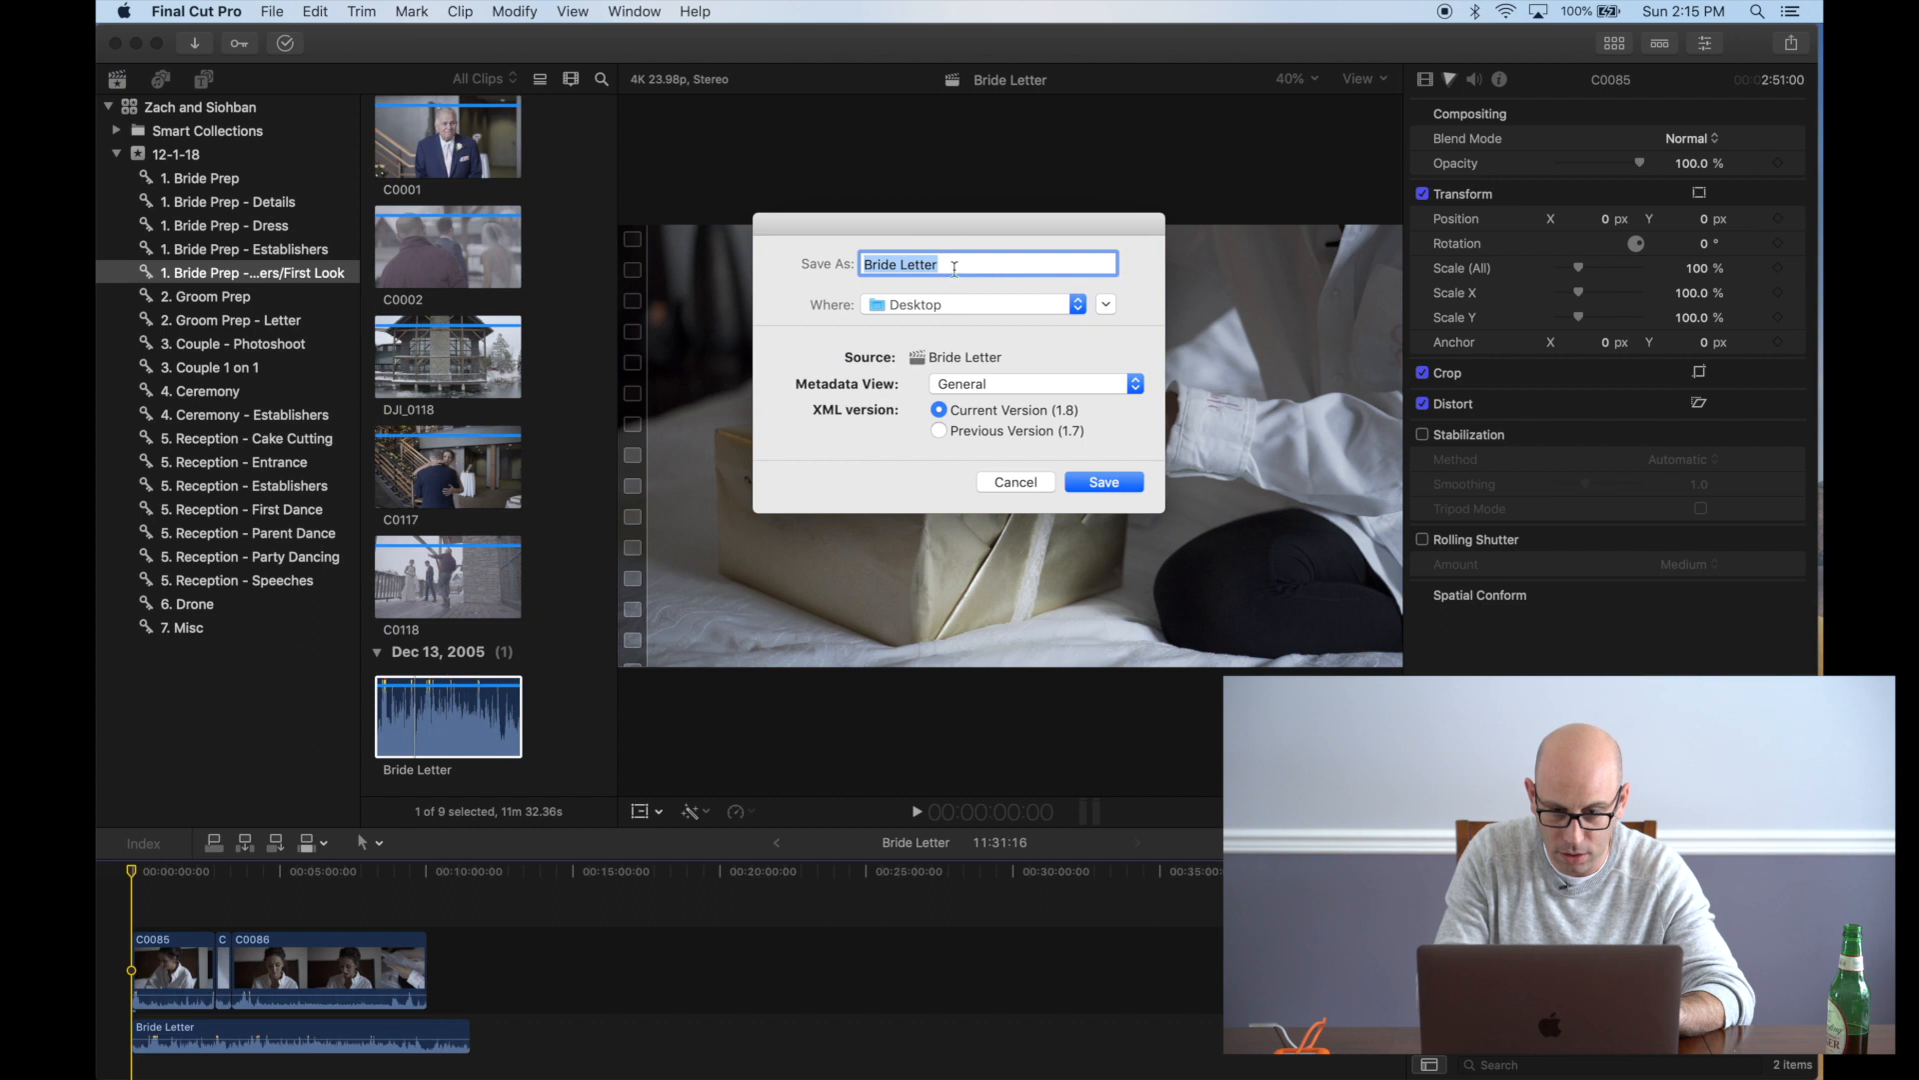
pyautogui.click(1137, 486)
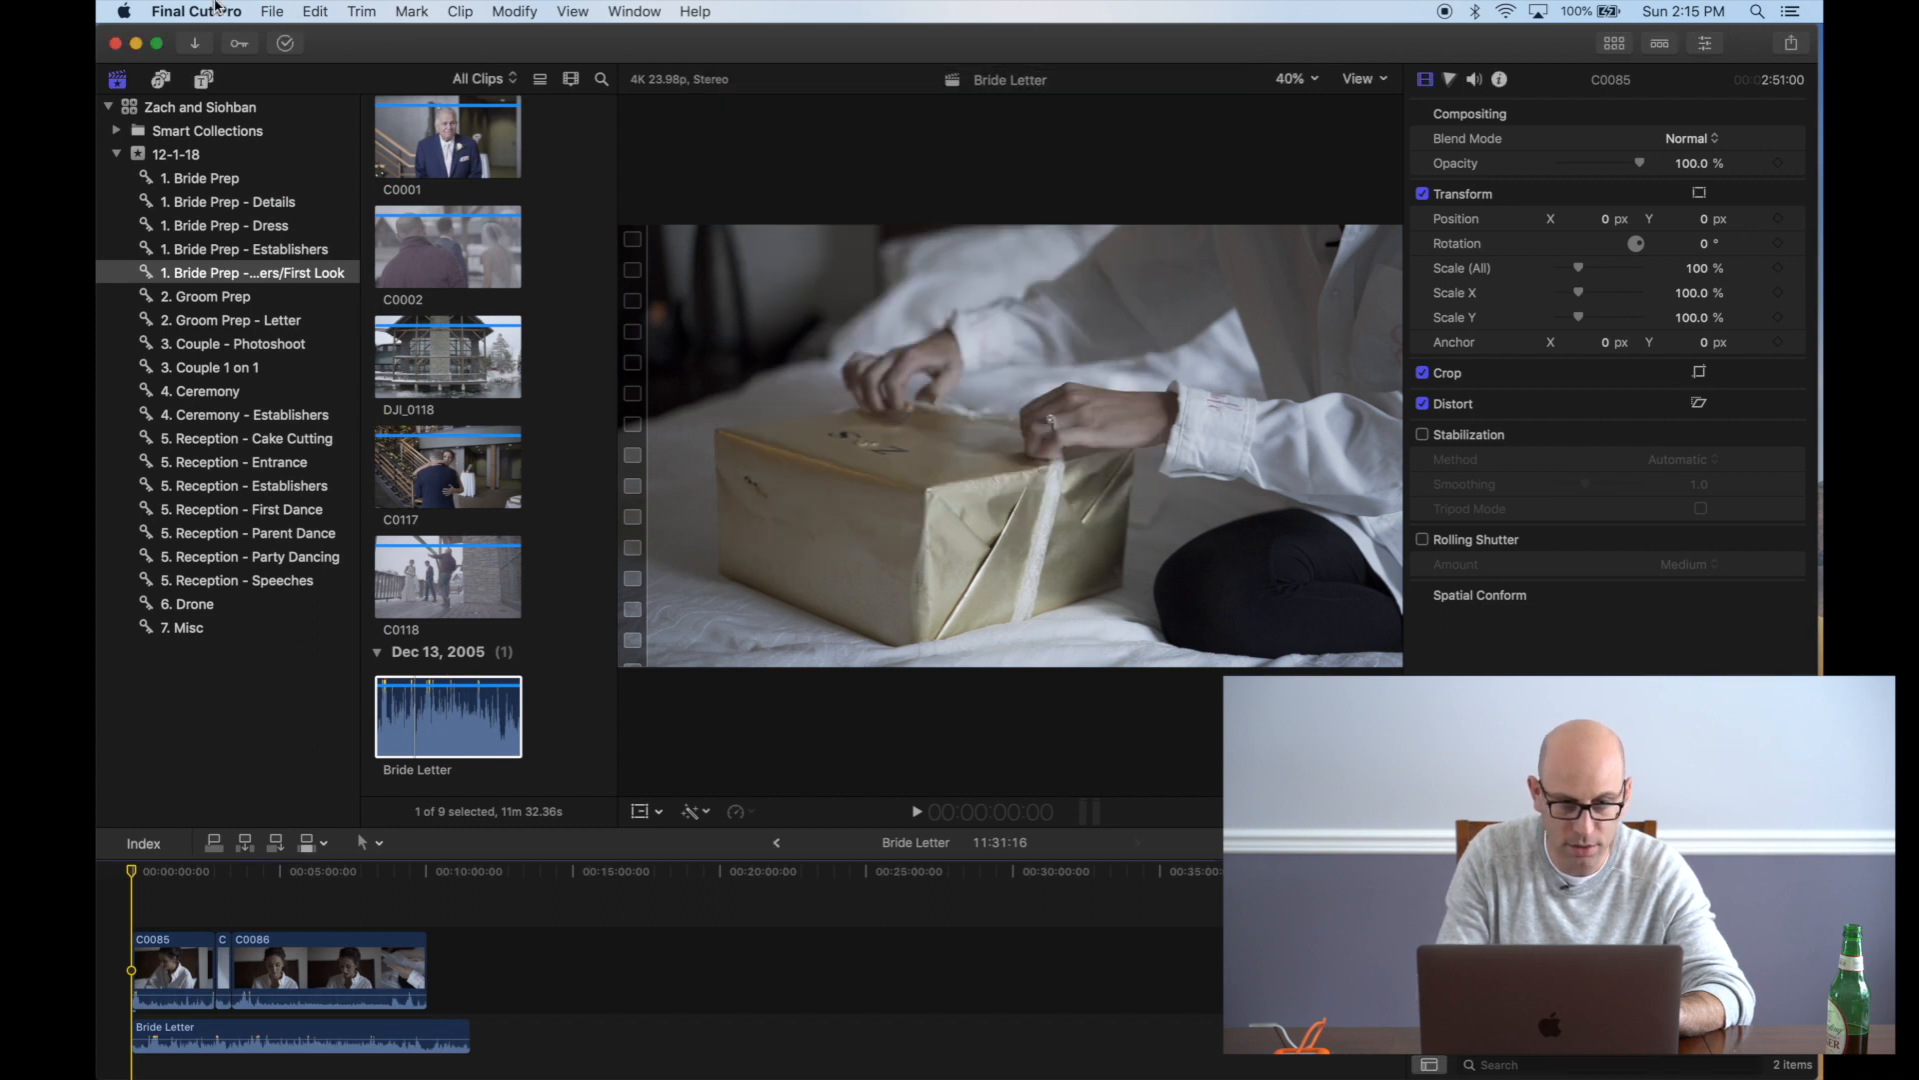
pyautogui.click(137, 45)
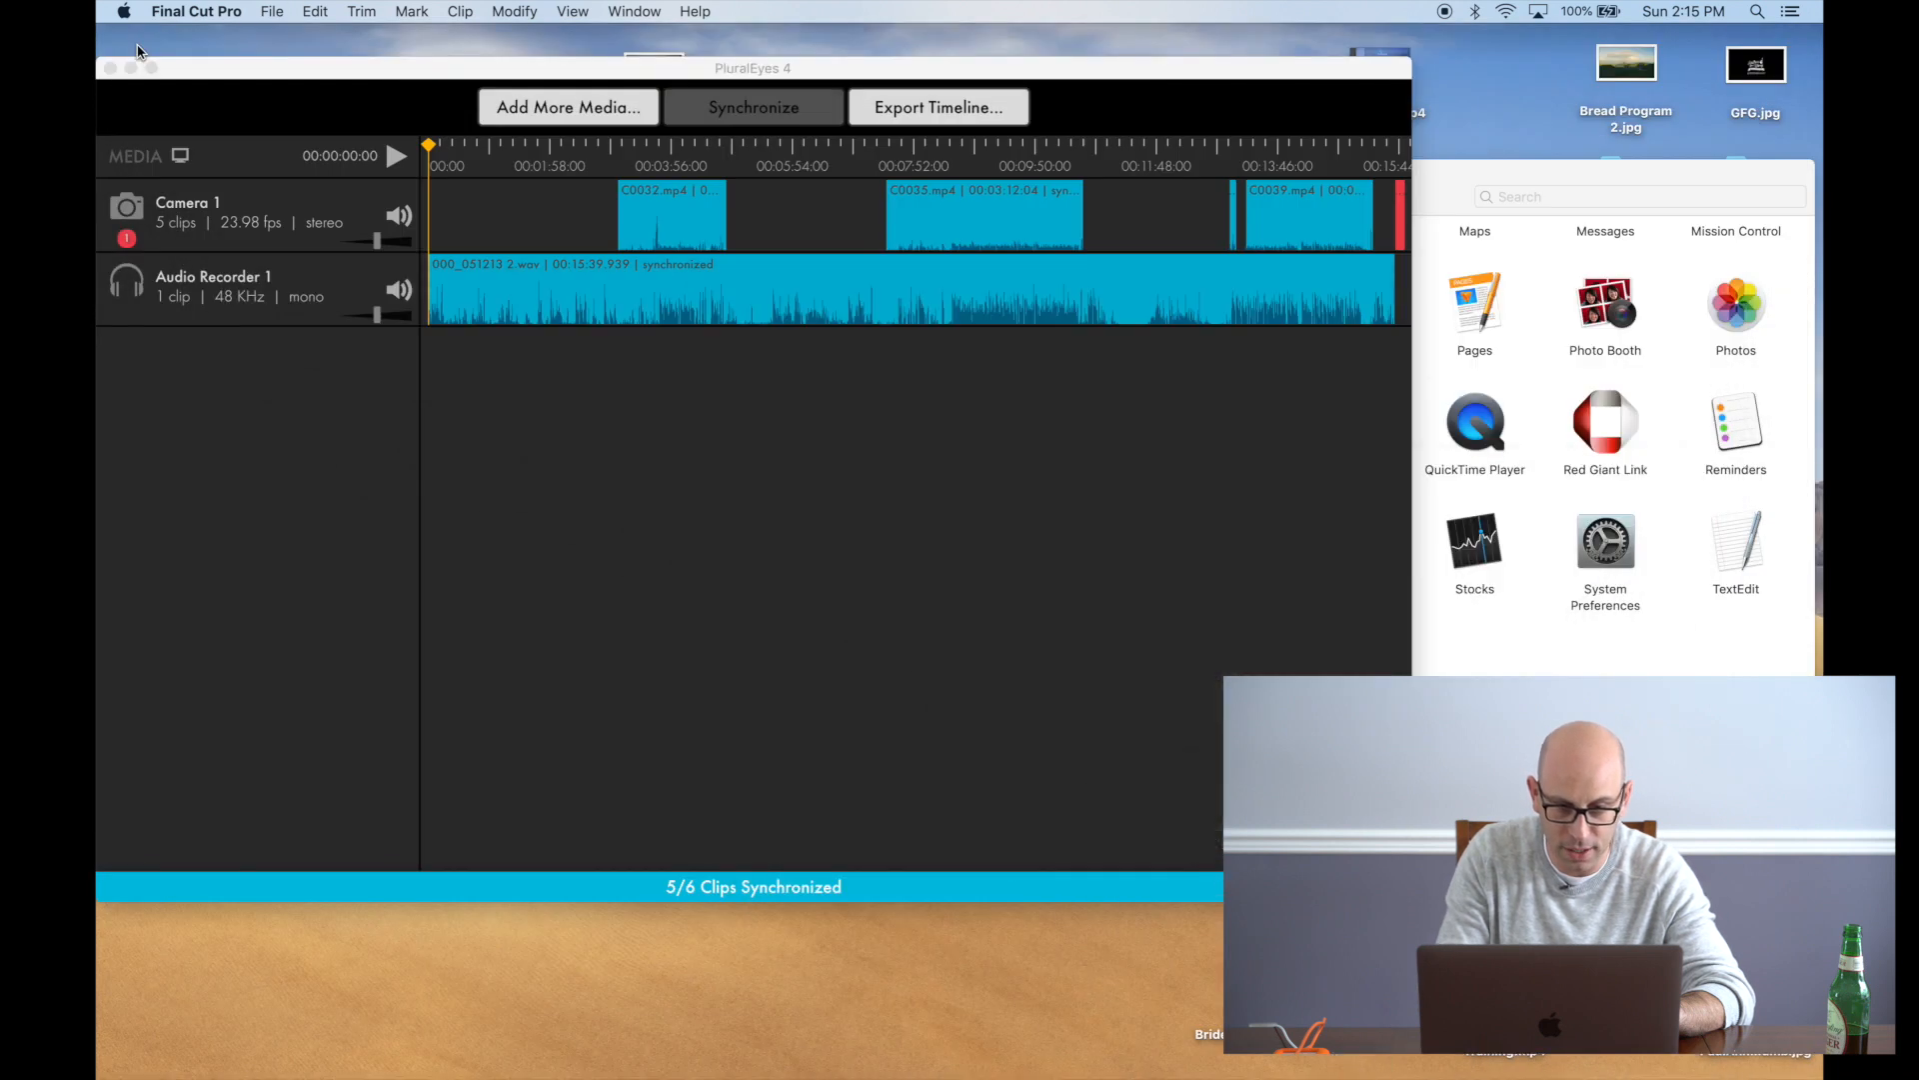
# Import Bride Letter.fcpxml from the Desktop into PluralEyes for syncing, discarding the unsaved changes of the previous project
pyautogui.click(358, 83)
pyautogui.click(270, 12)
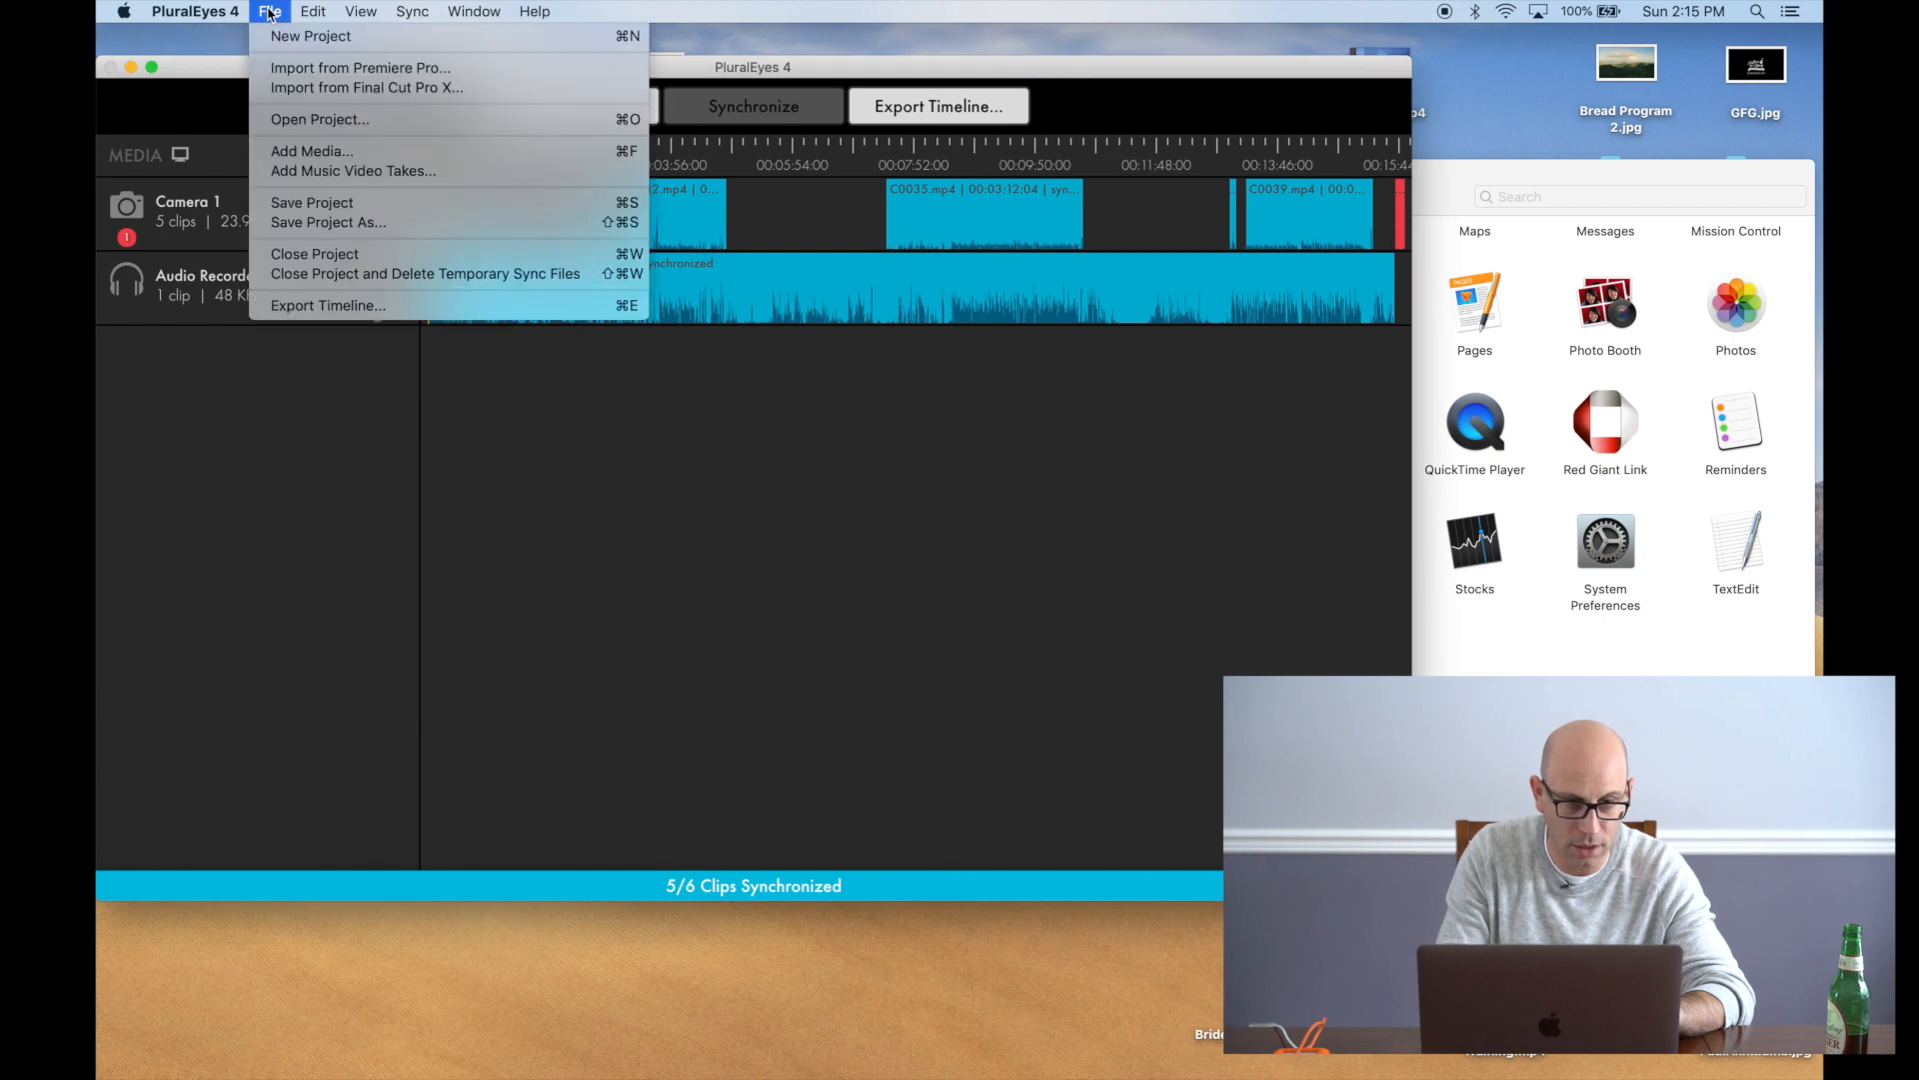
pyautogui.click(366, 94)
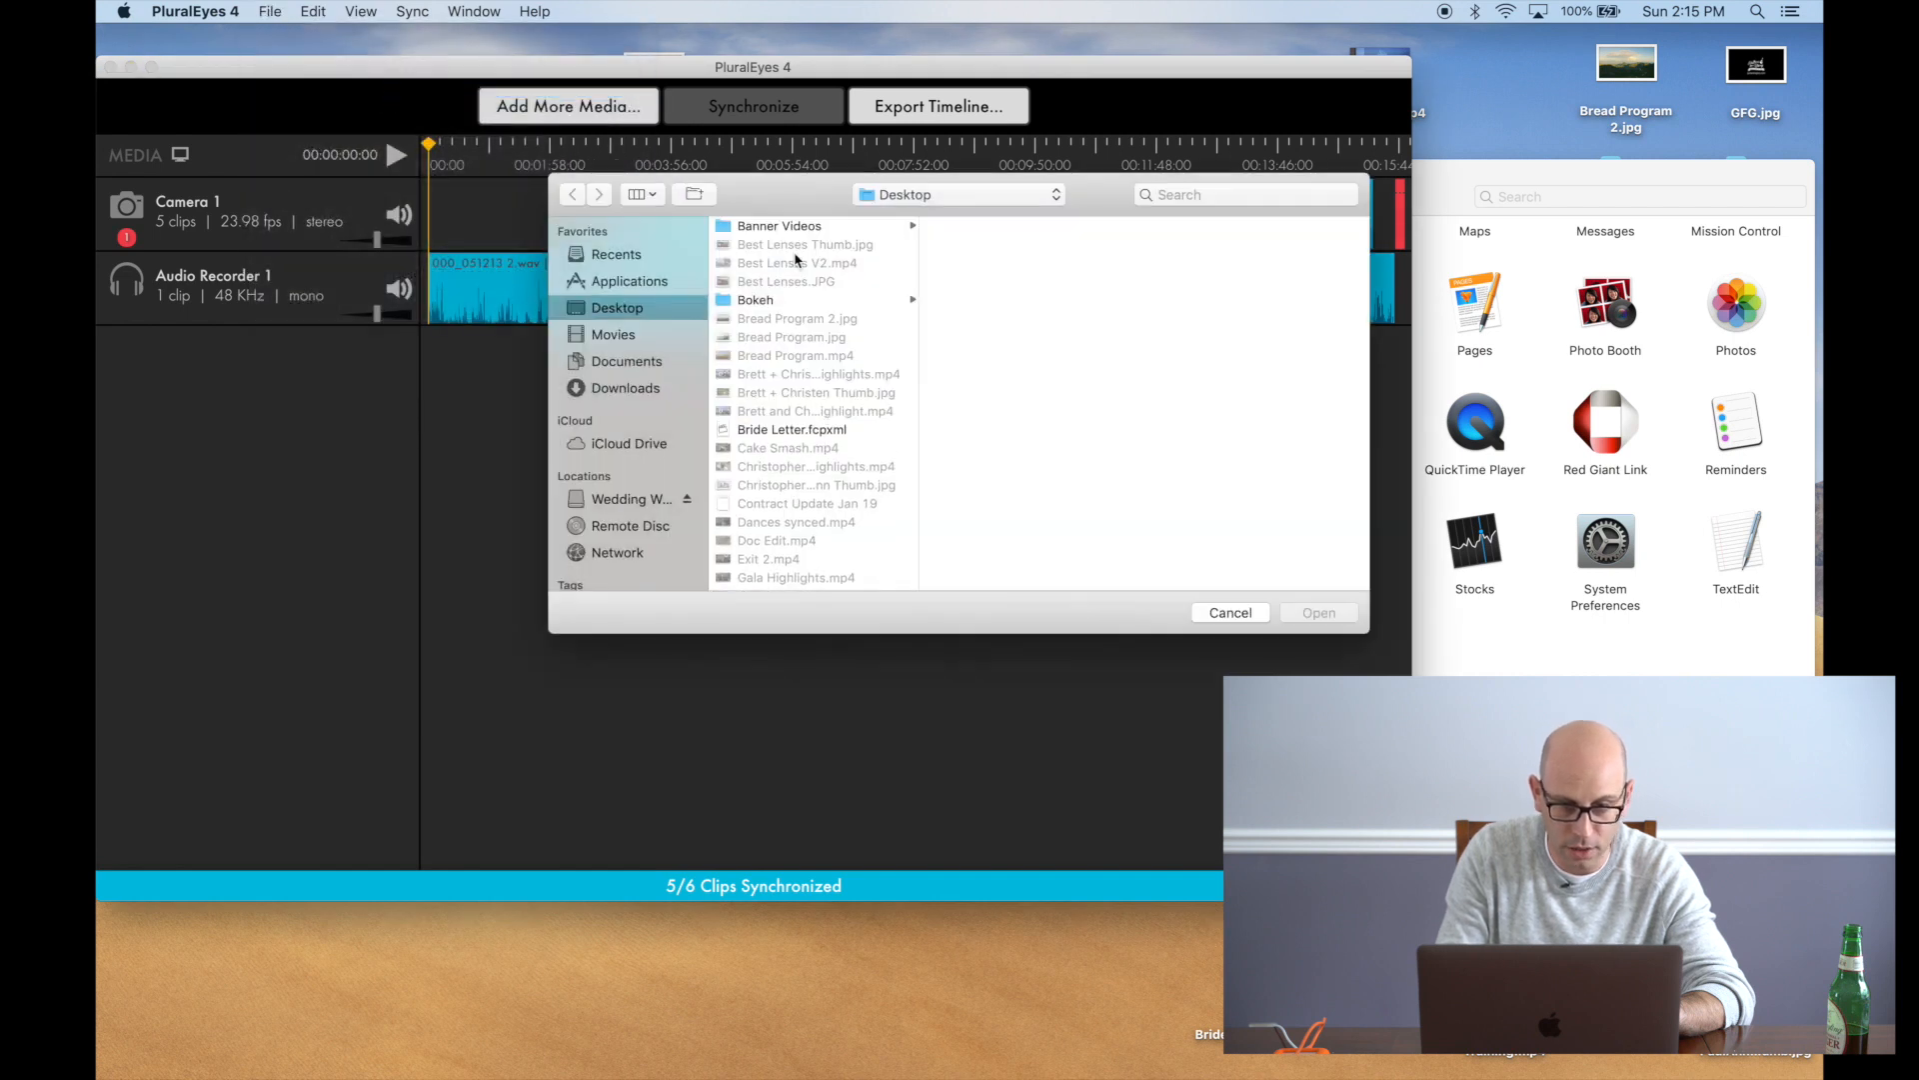
pyautogui.click(819, 432)
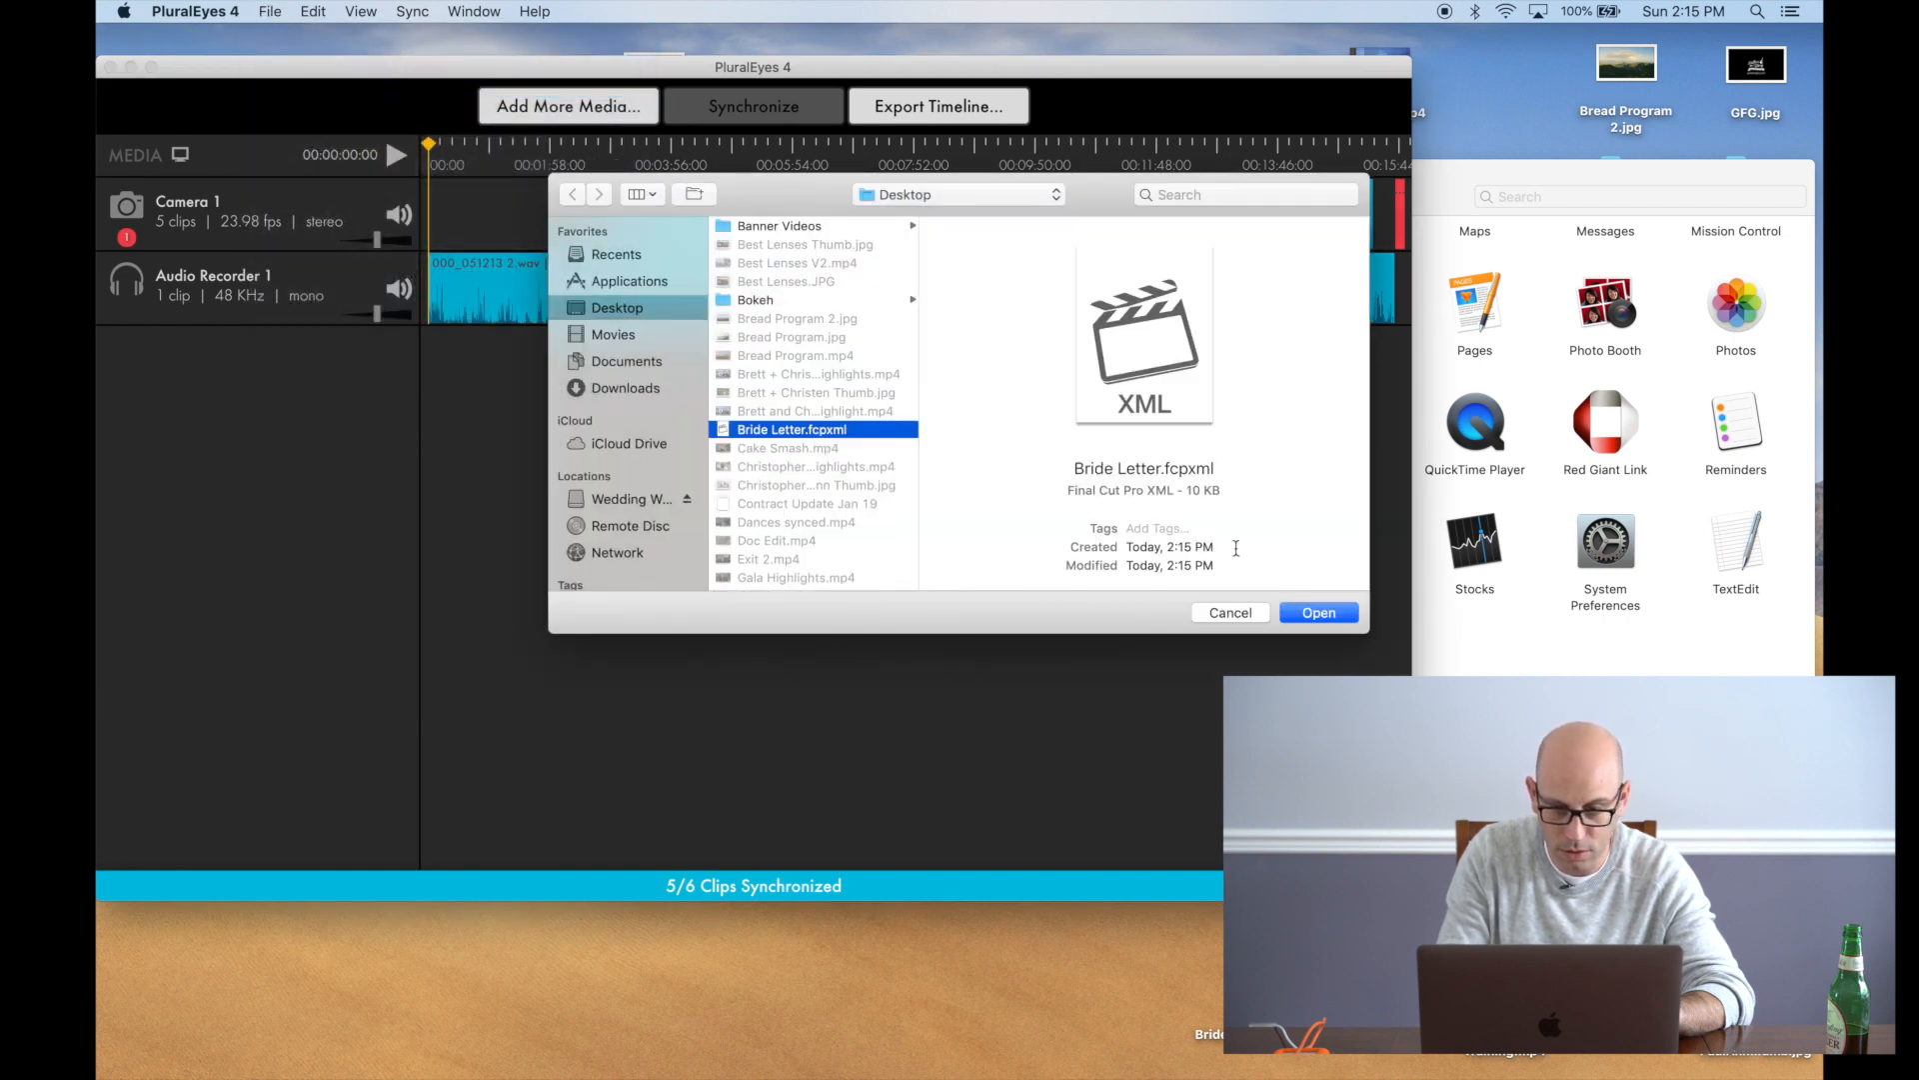
pyautogui.click(1318, 614)
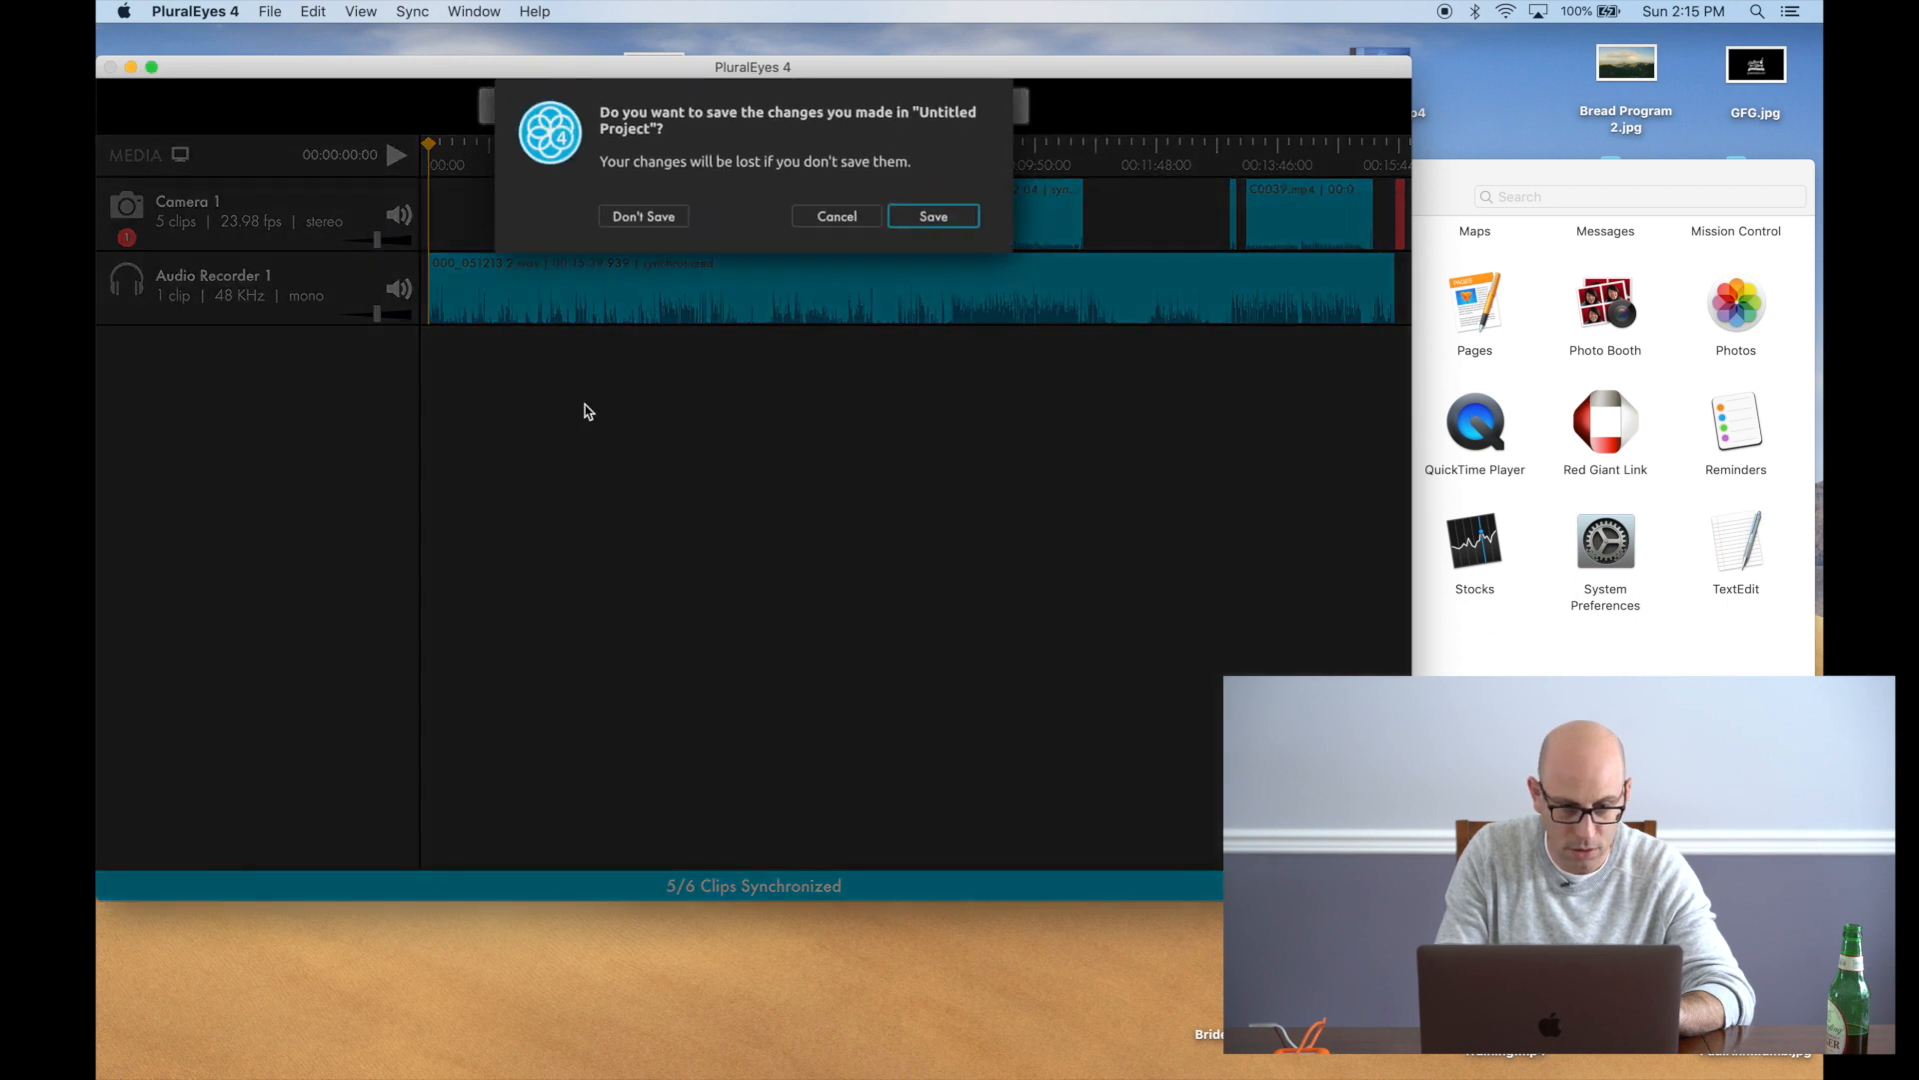
pyautogui.click(635, 218)
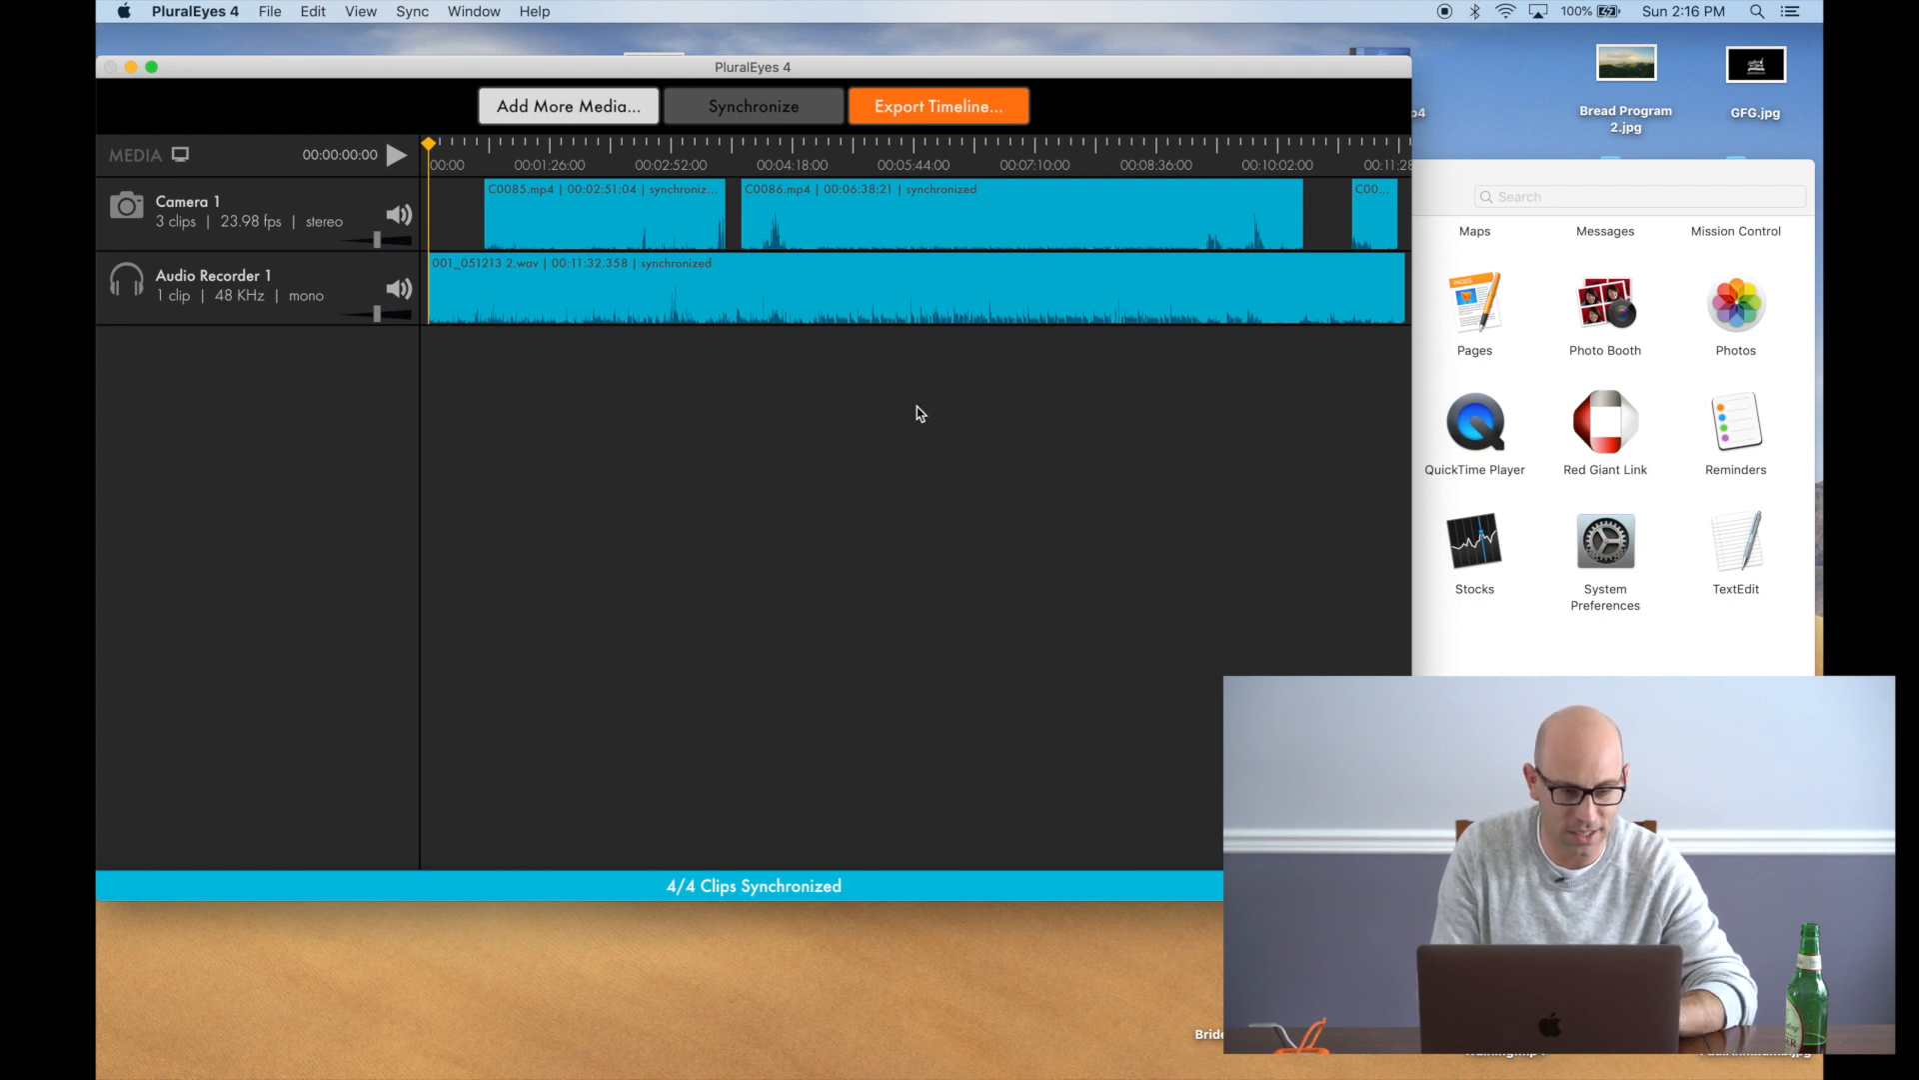
# Export the synced timeline in Final Cut Pro X format with automatic import into the couple's library on Wedding Workflow
pyautogui.click(271, 12)
pyautogui.click(271, 12)
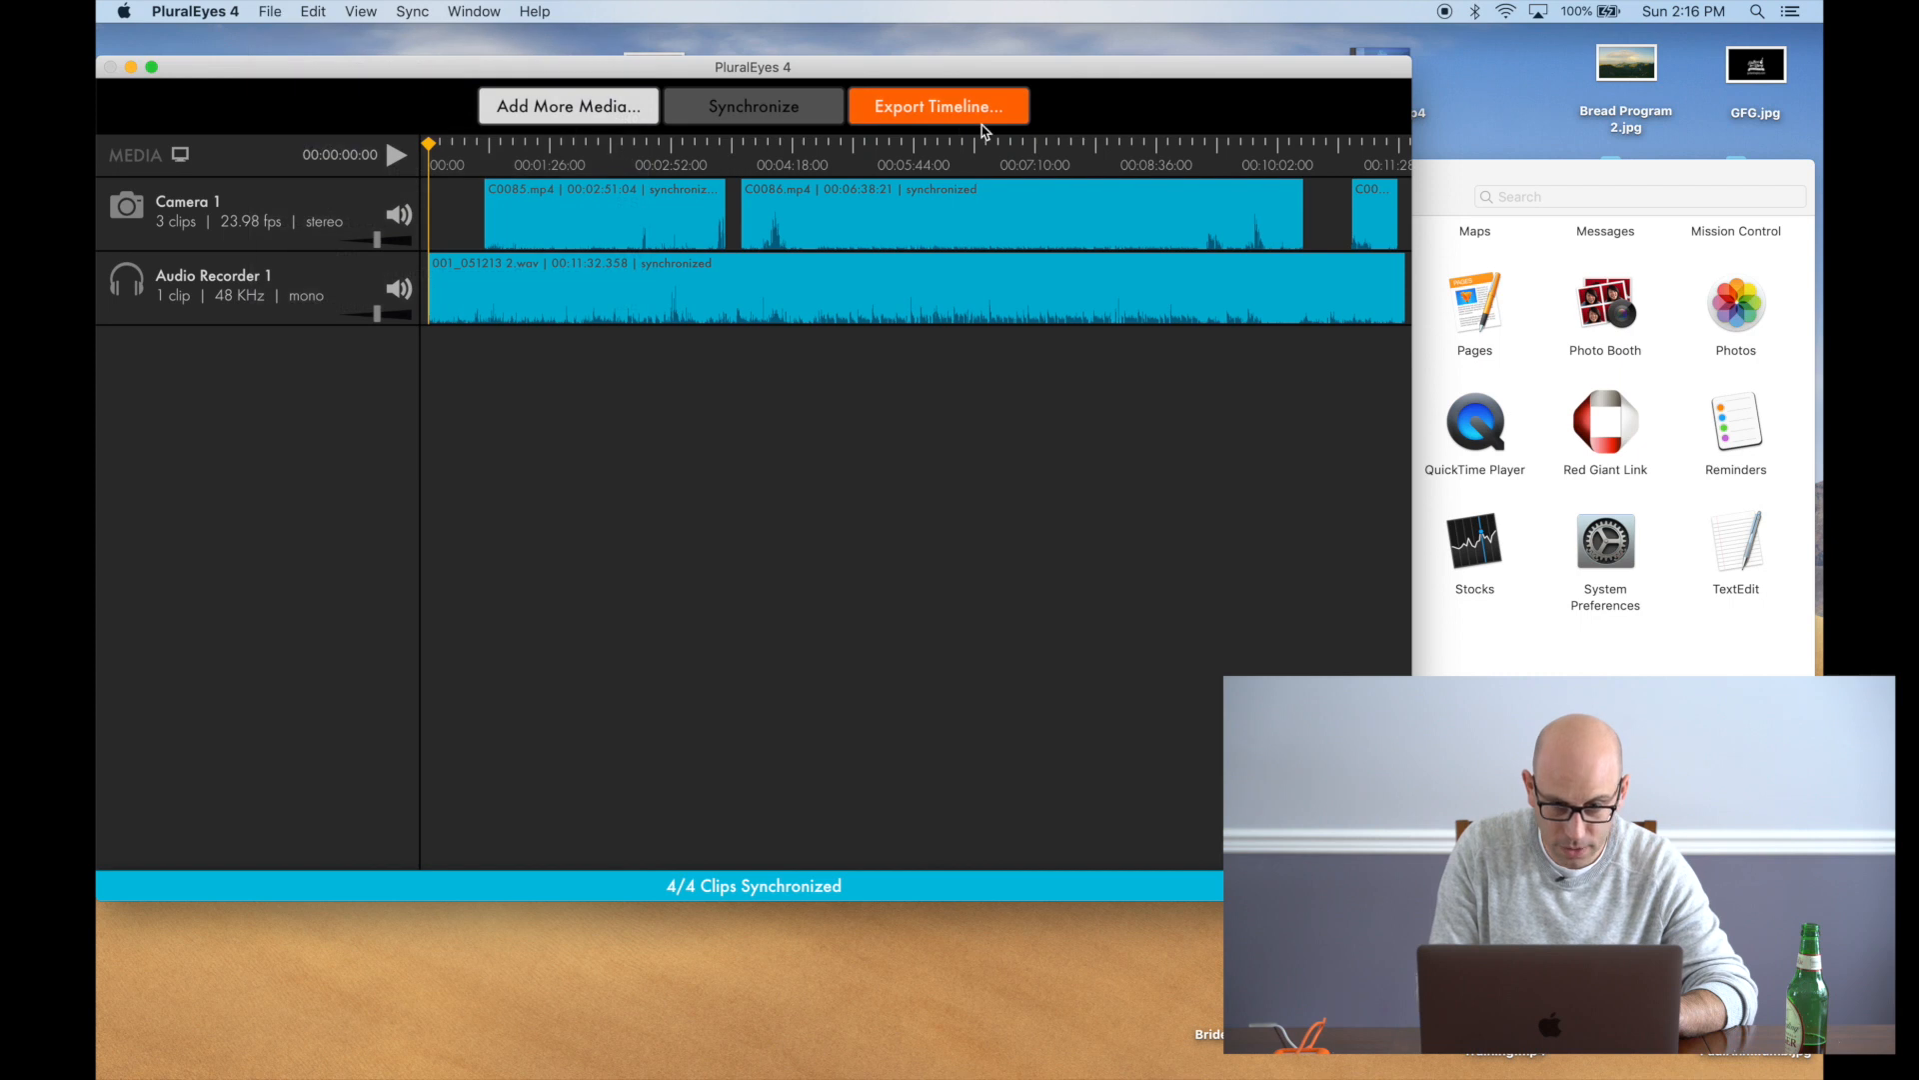
pyautogui.click(952, 118)
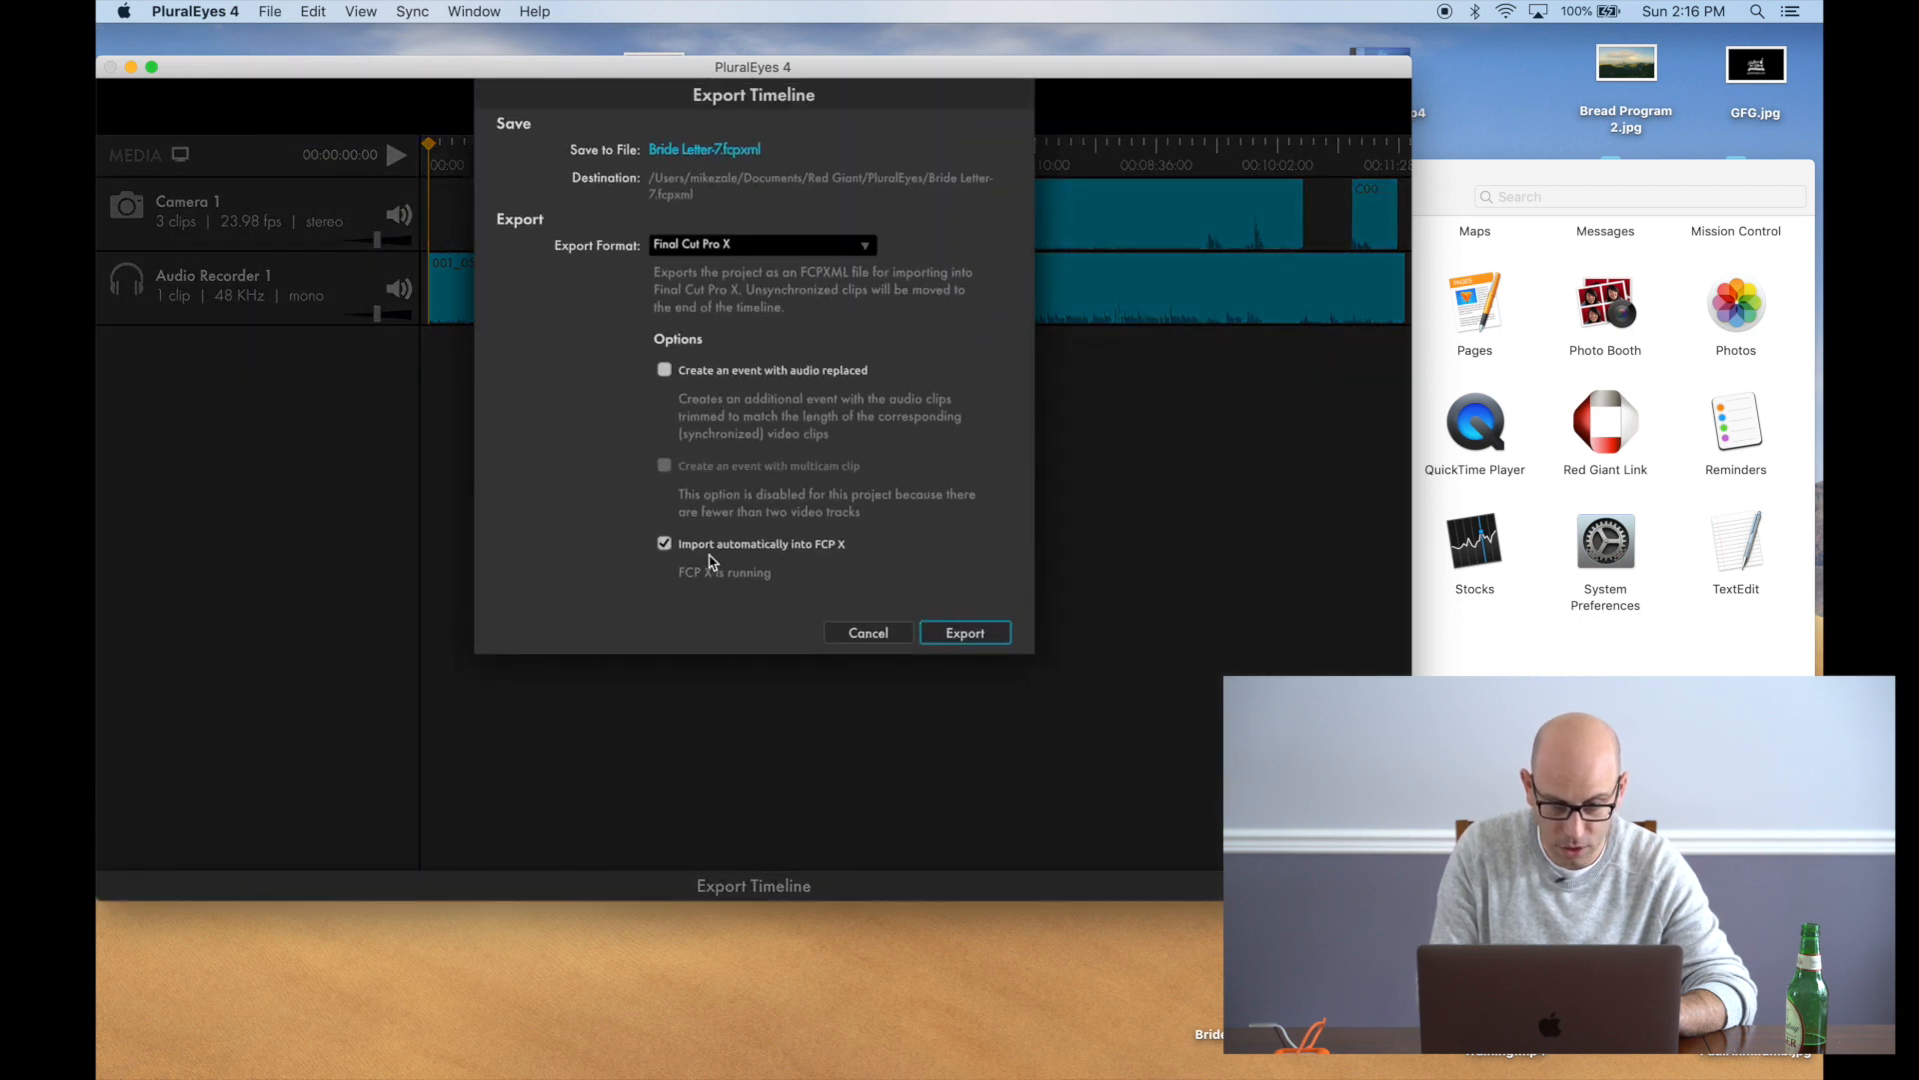
pyautogui.click(976, 637)
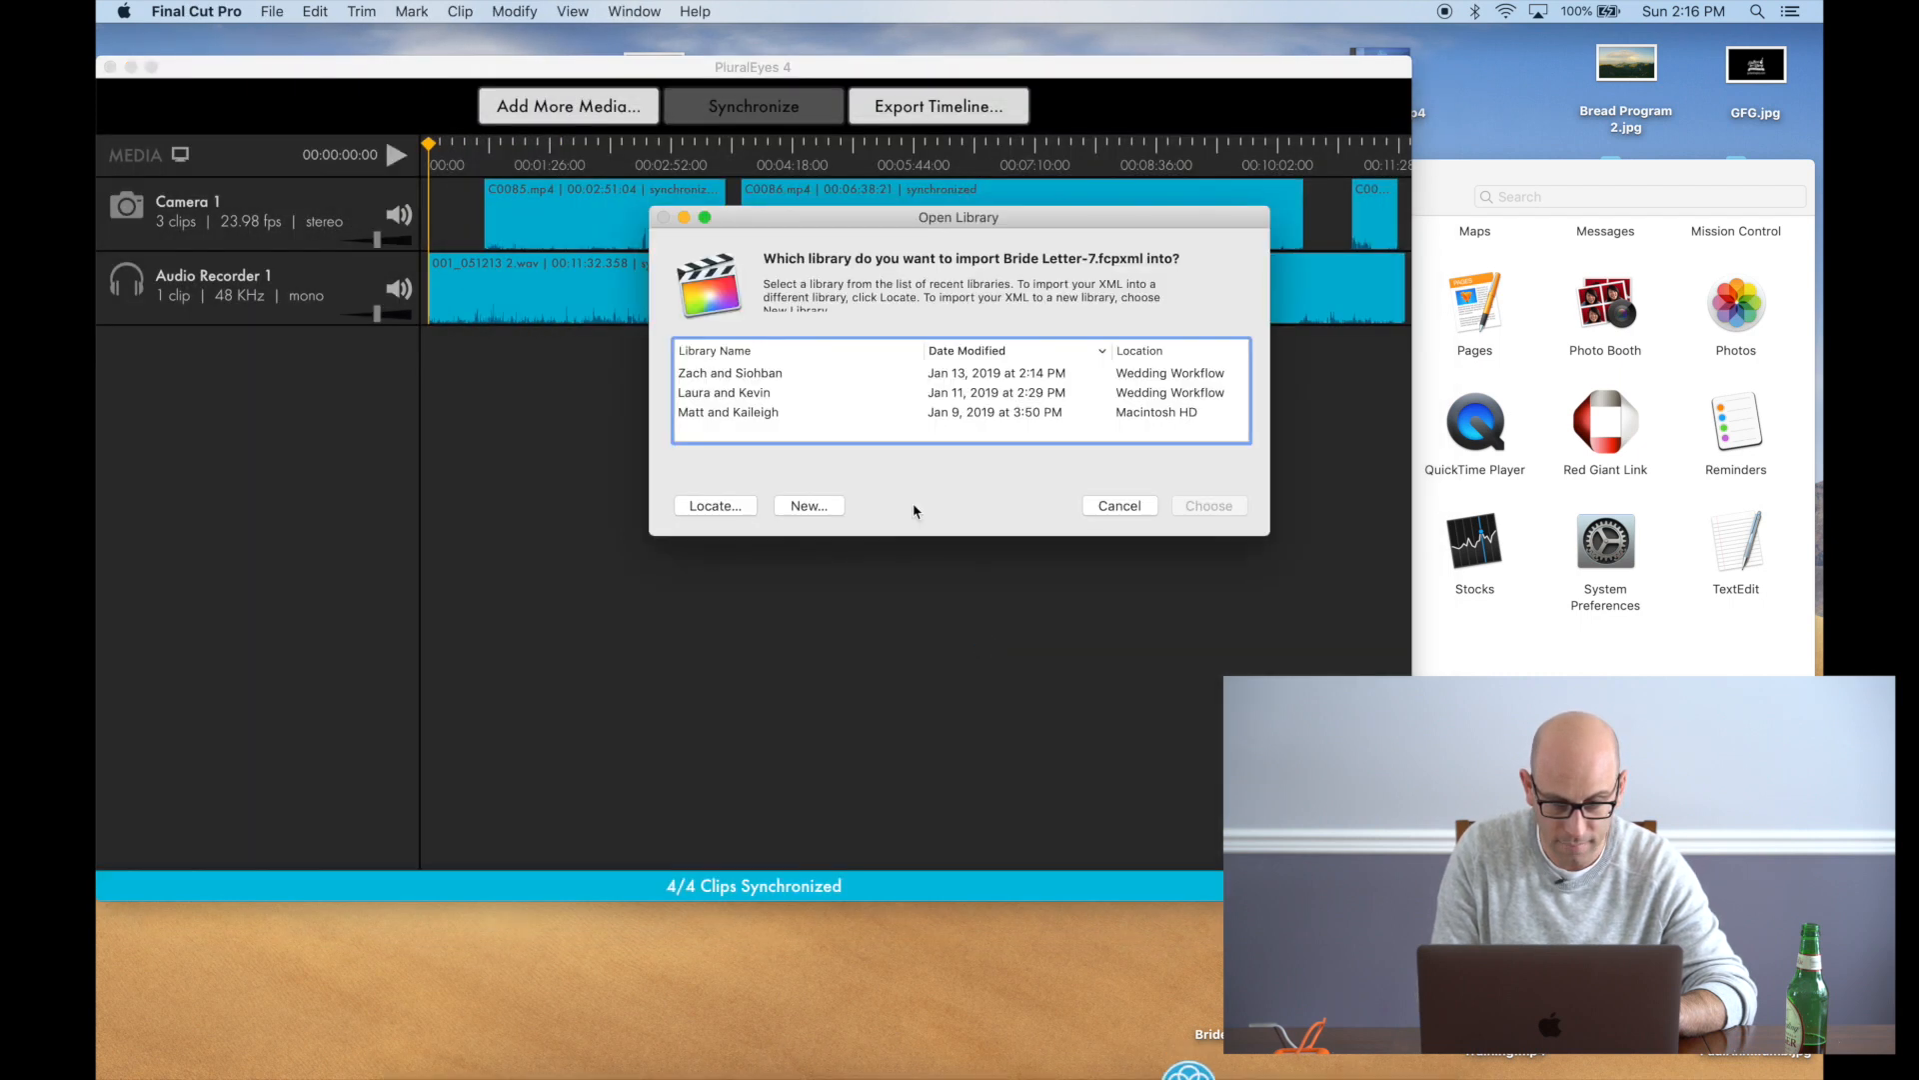
pyautogui.click(764, 375)
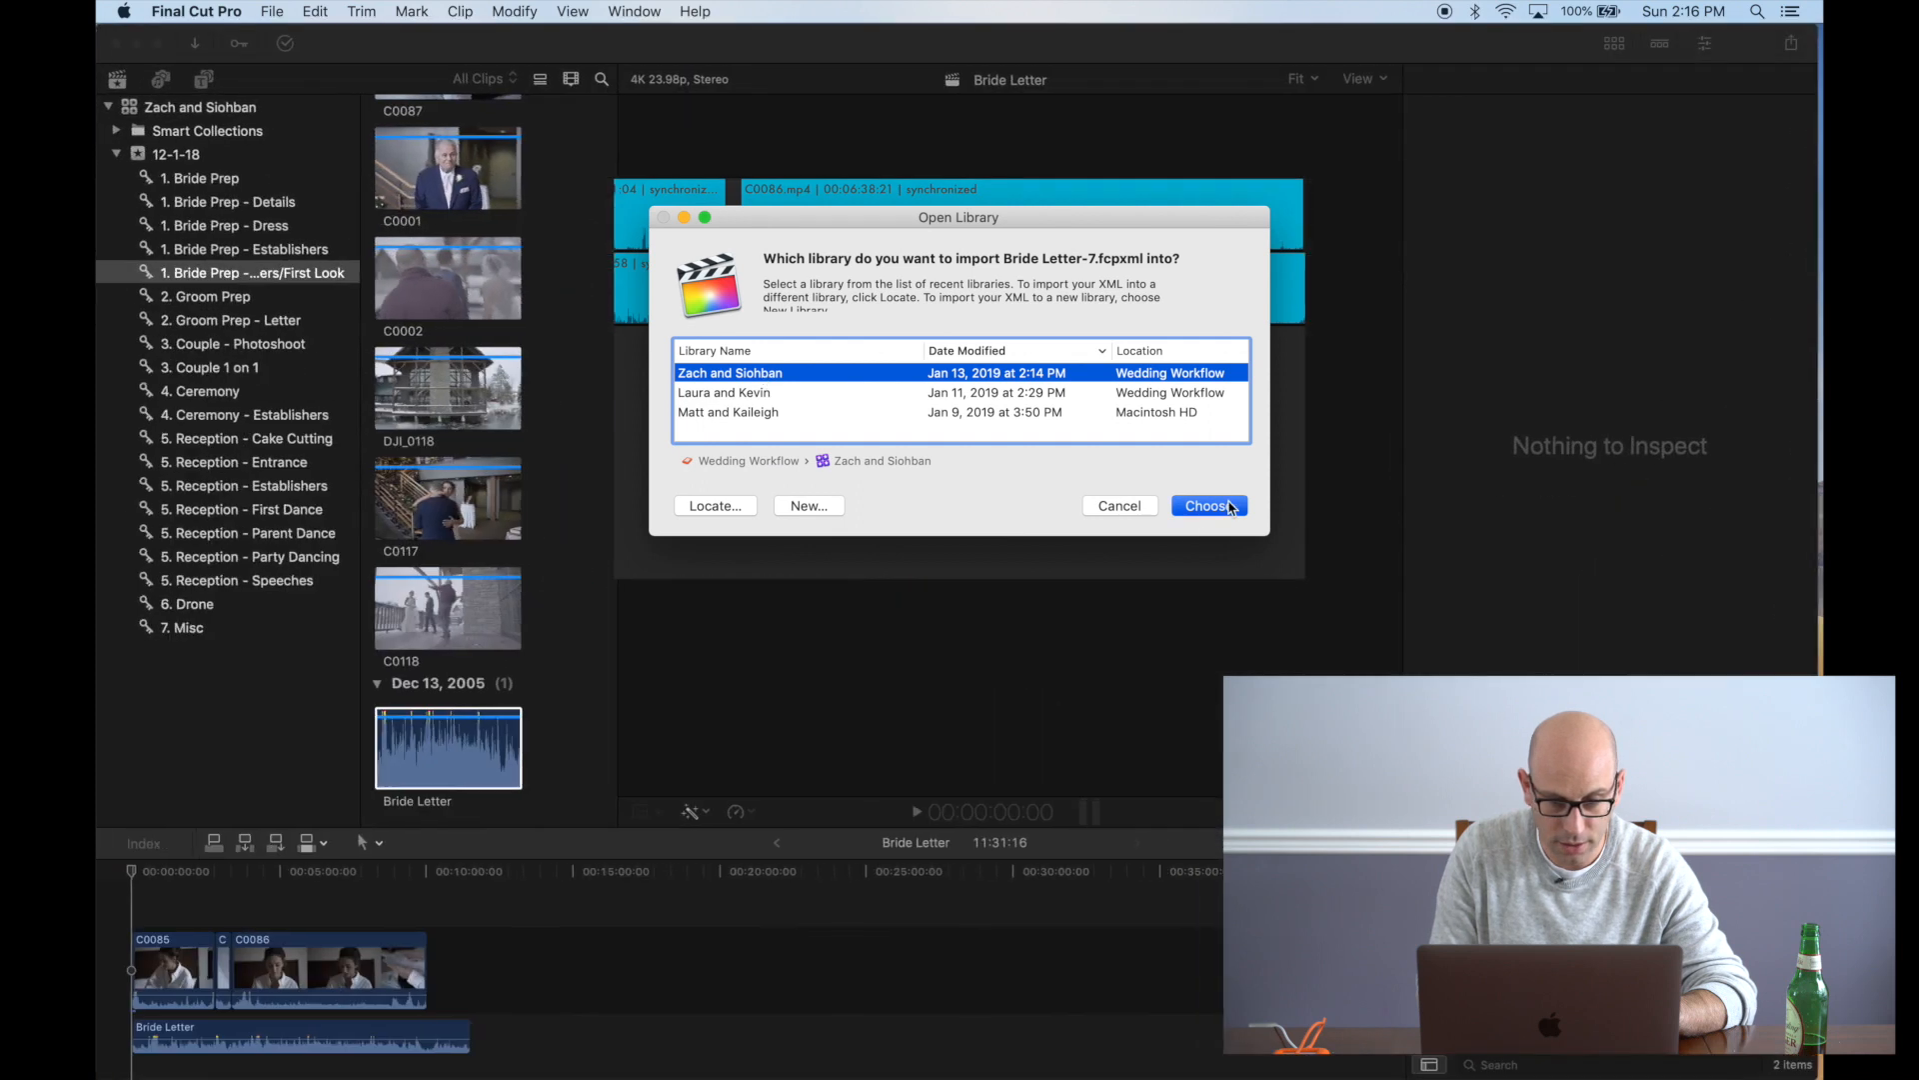
pyautogui.click(1231, 508)
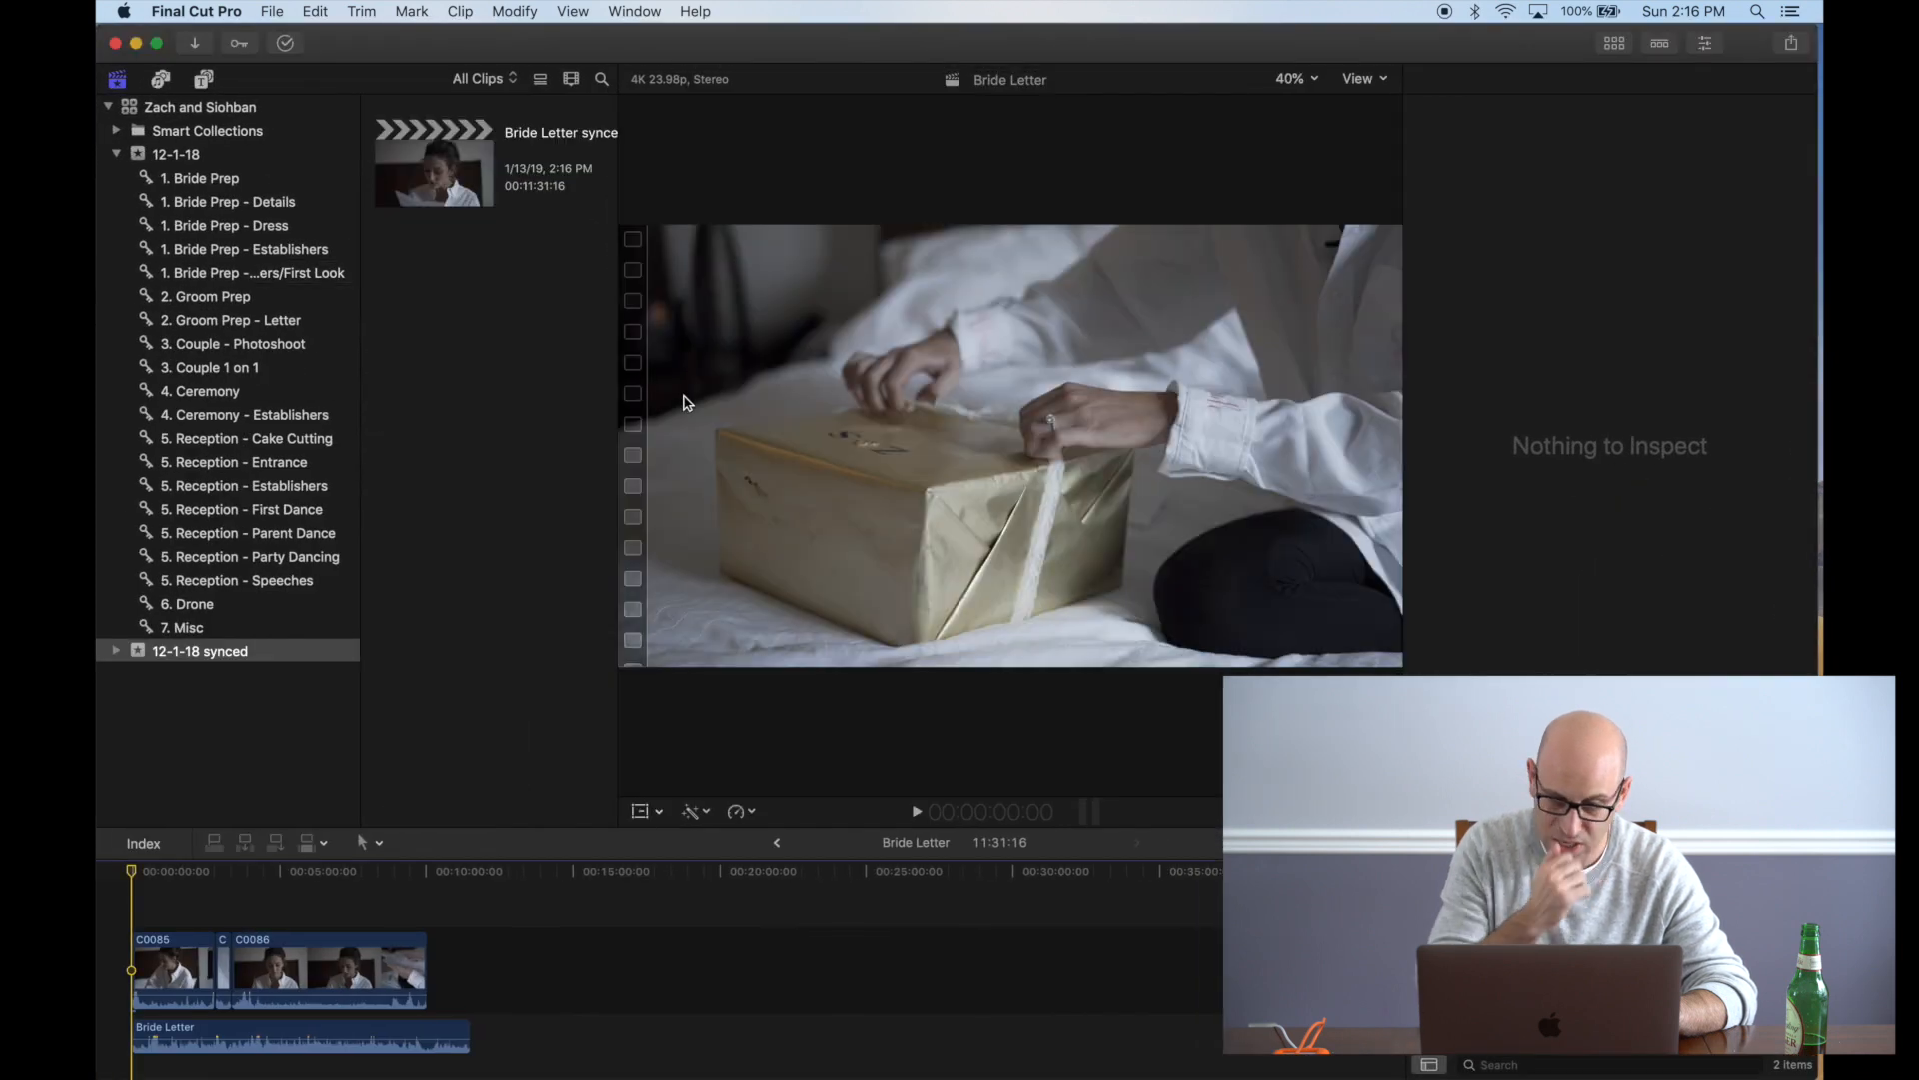
# Move the Bride Letter synced project into the 12-1-18 event and delete the 12-1-18 synced event
pyautogui.moveTo(449, 173); pyautogui.dragTo(222, 158)
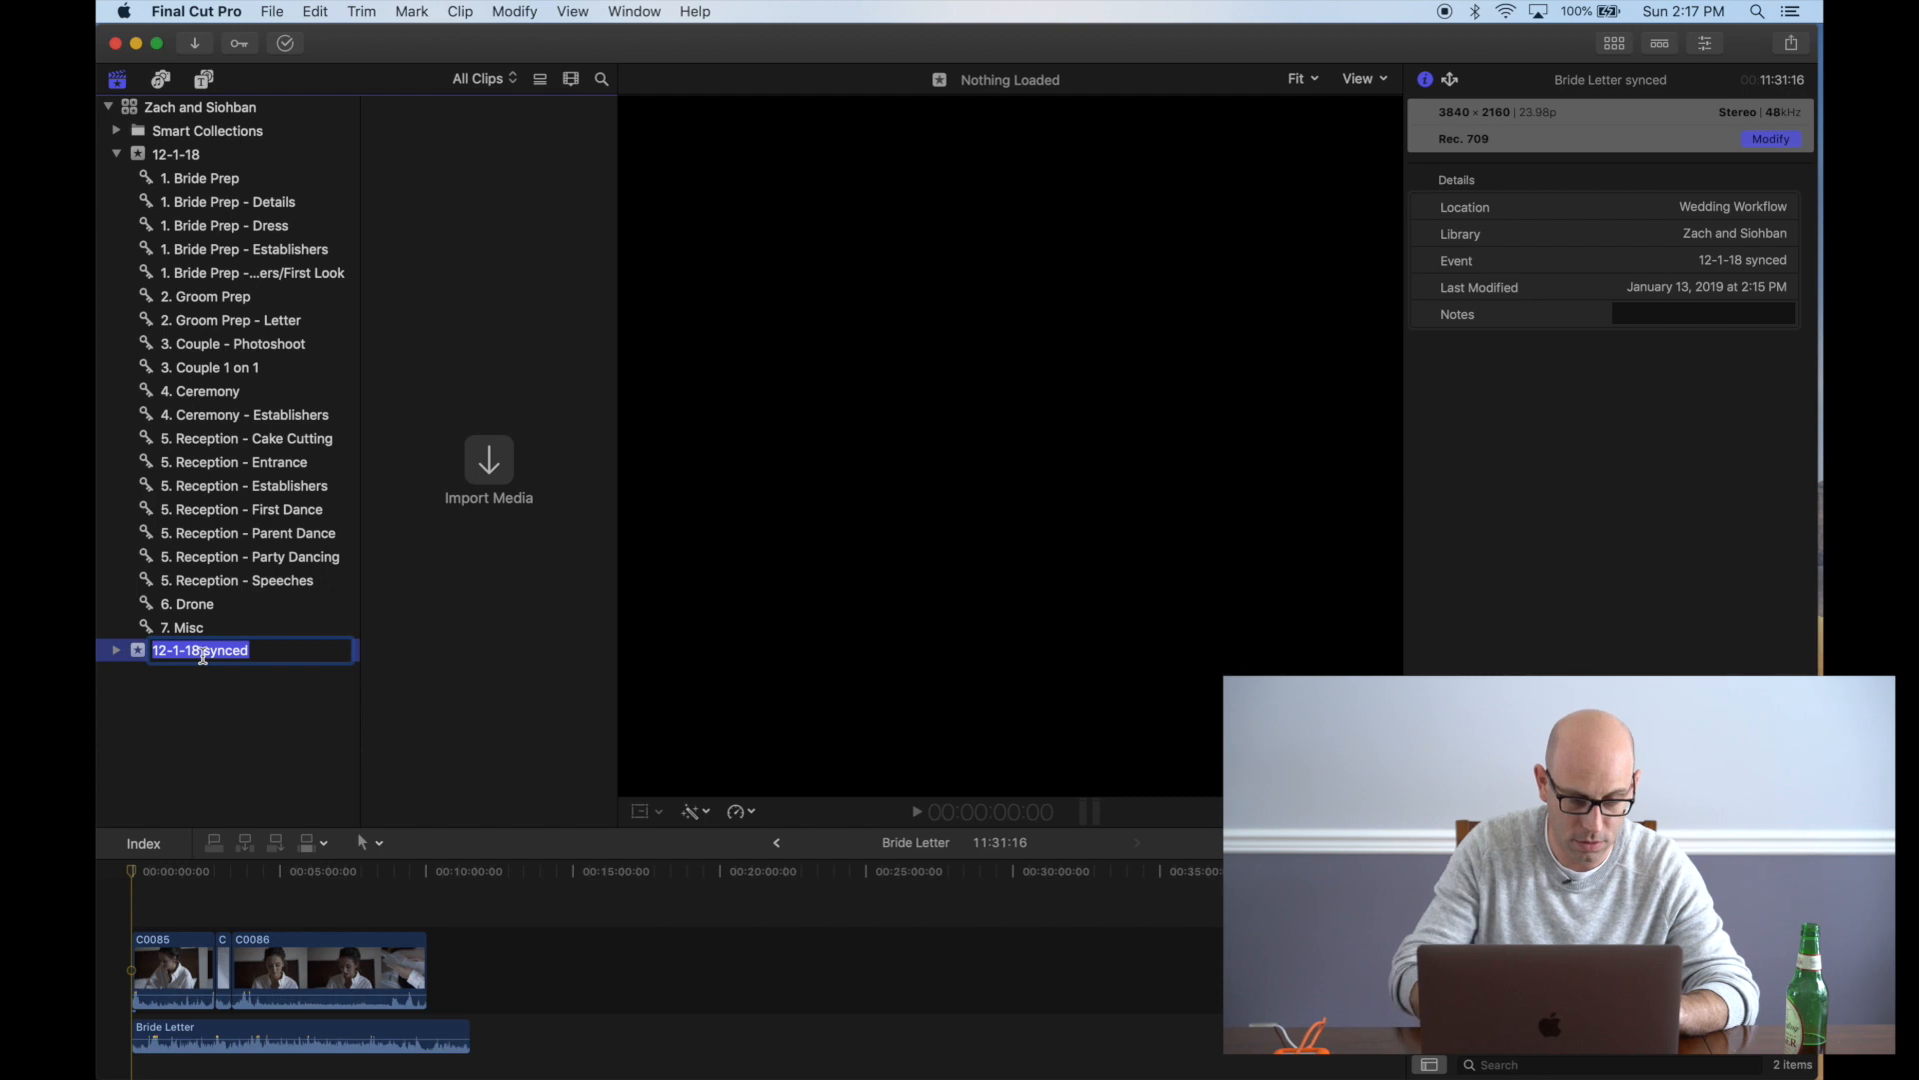
pyautogui.press('super+BackSpace')
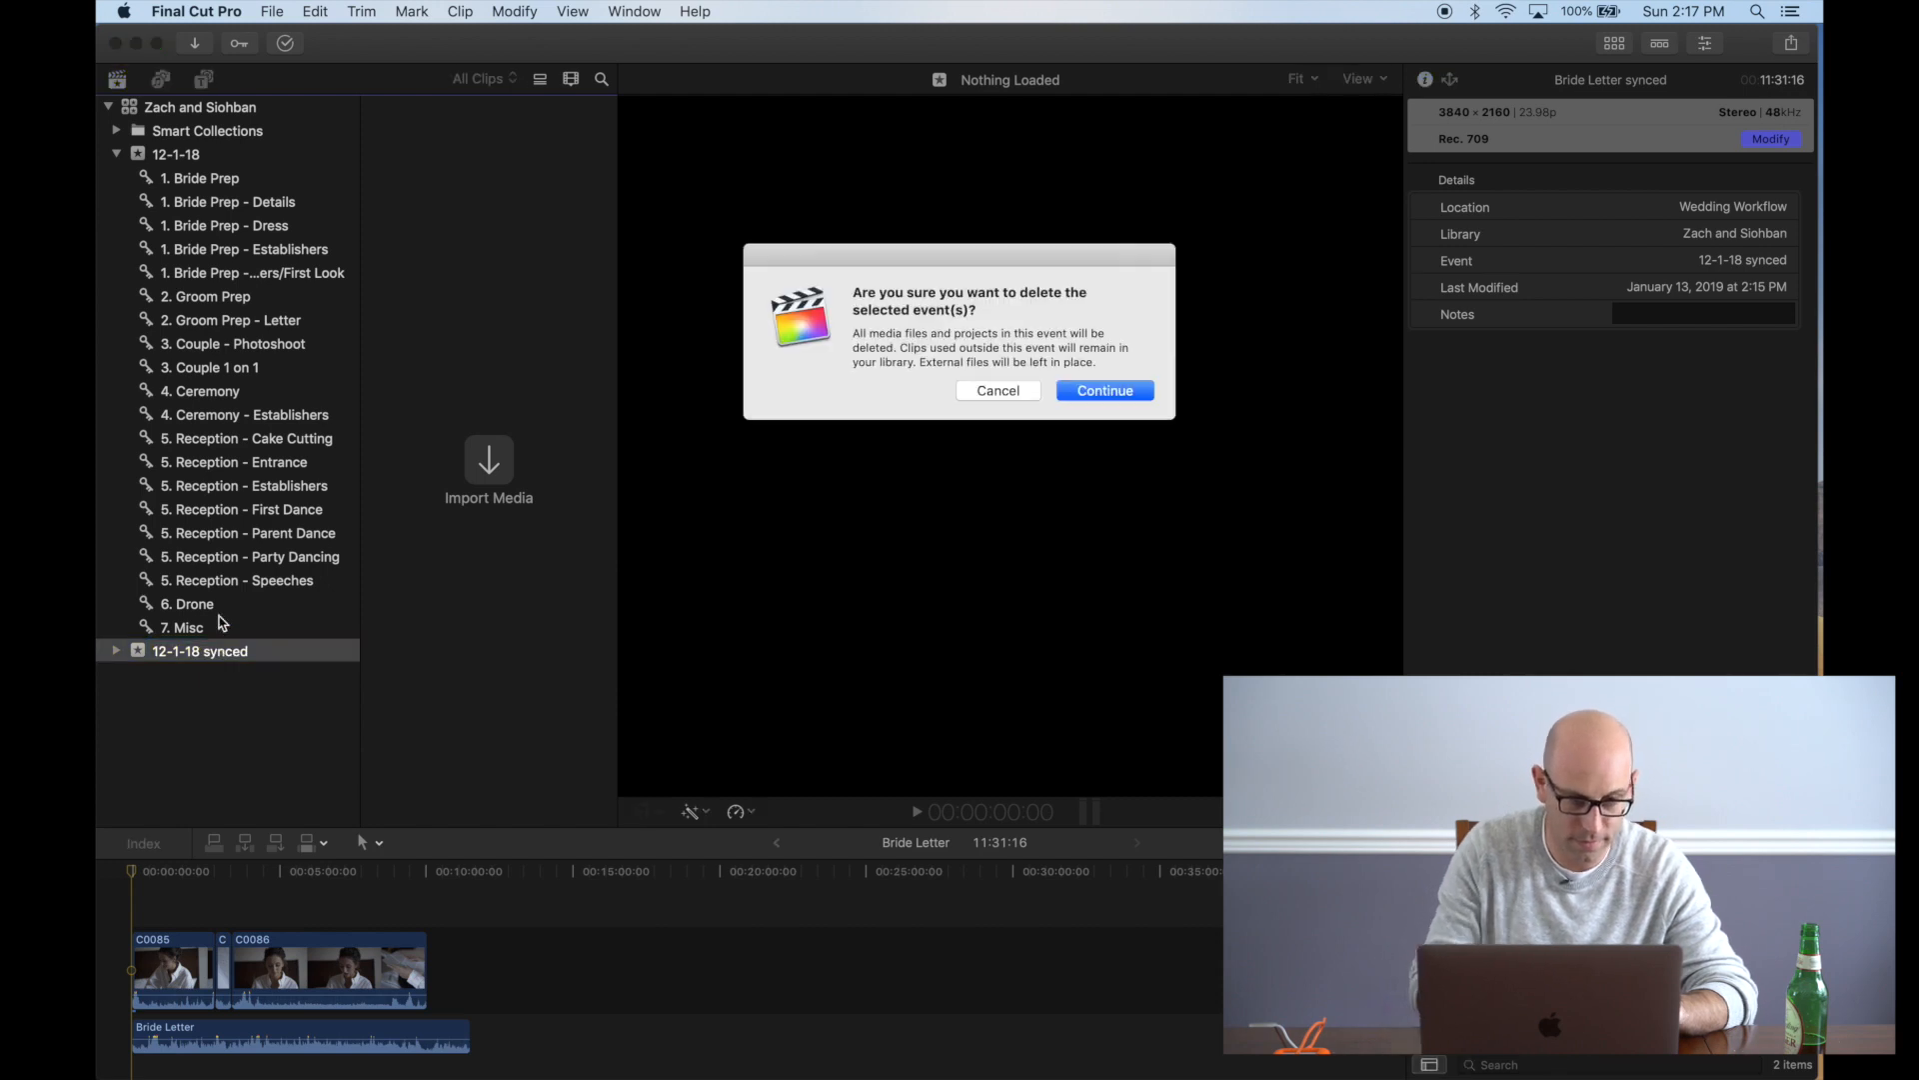
pyautogui.click(1100, 391)
# Find the Bride Letter synced project in the 12-1-18 event and open it in the timeline
pyautogui.click(186, 156)
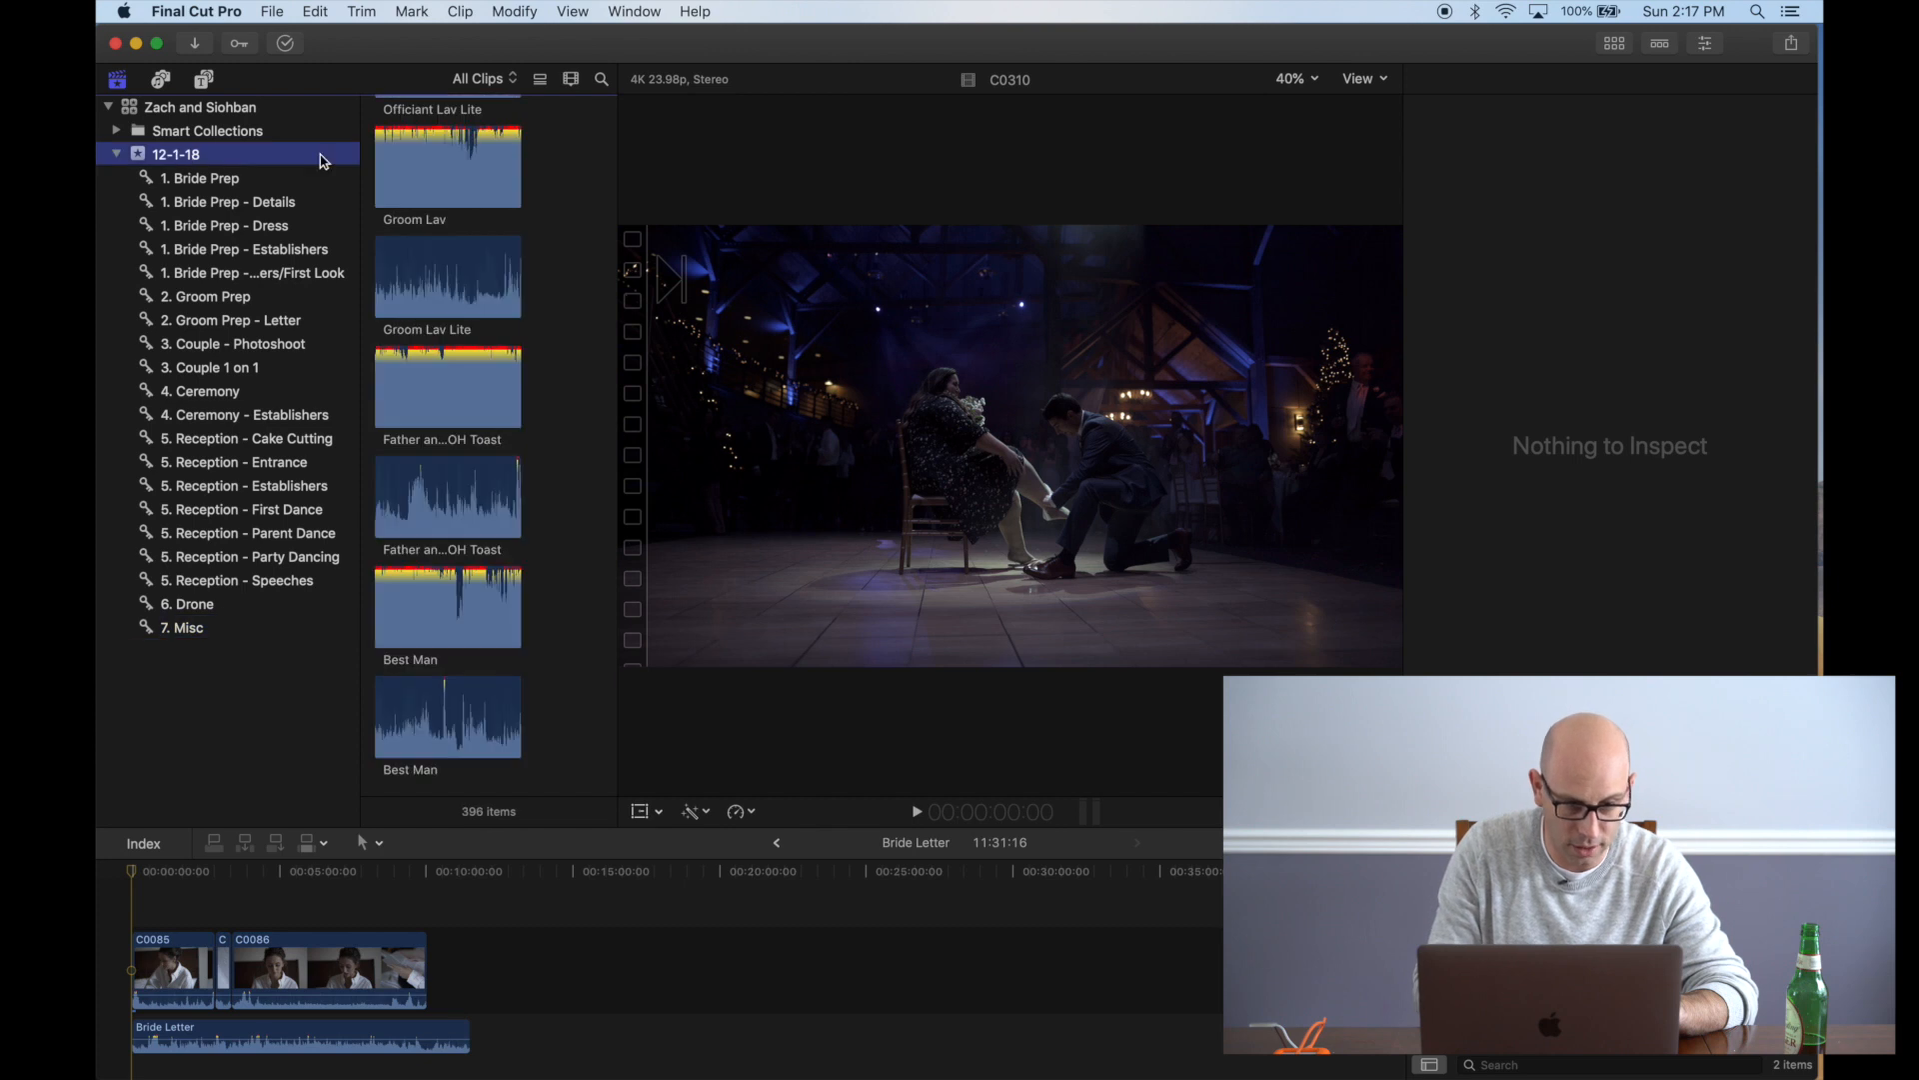
pyautogui.scroll(20, 483, 168)
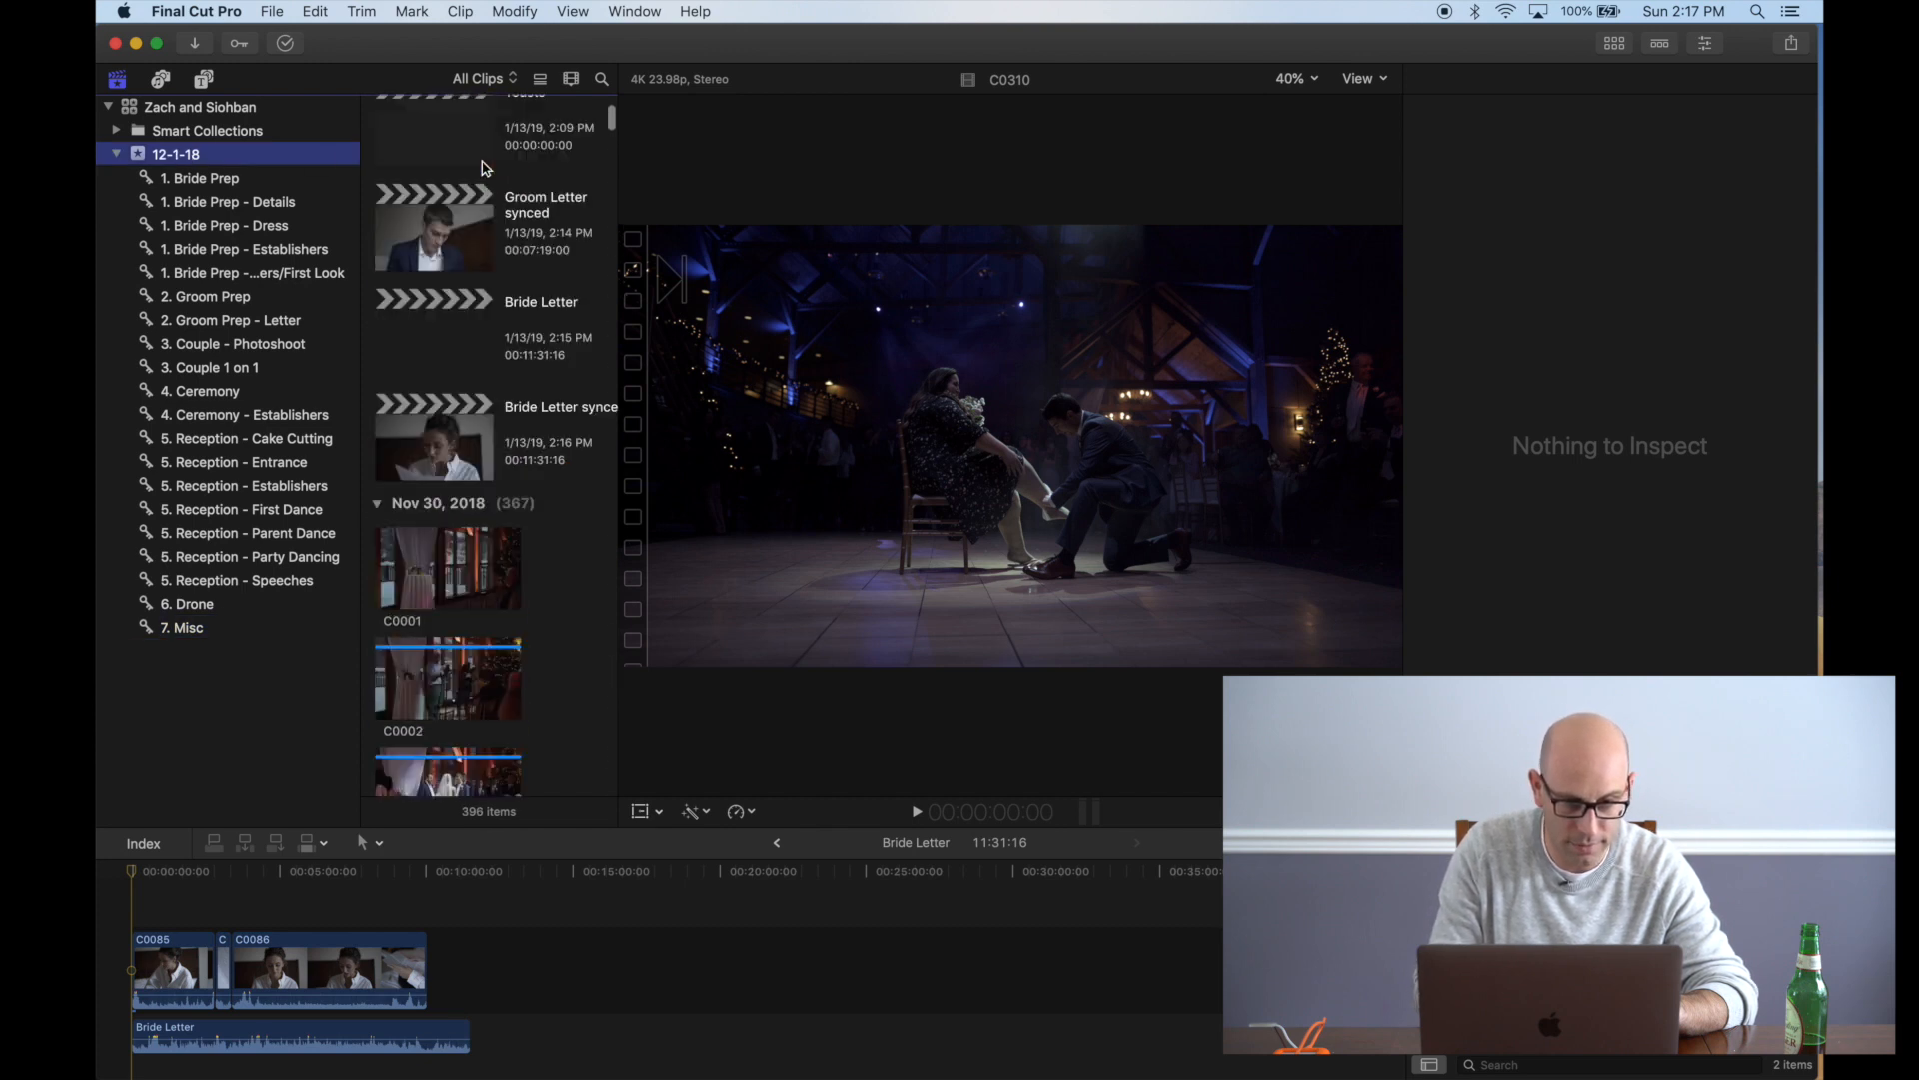
pyautogui.scroll(-10, 484, 168)
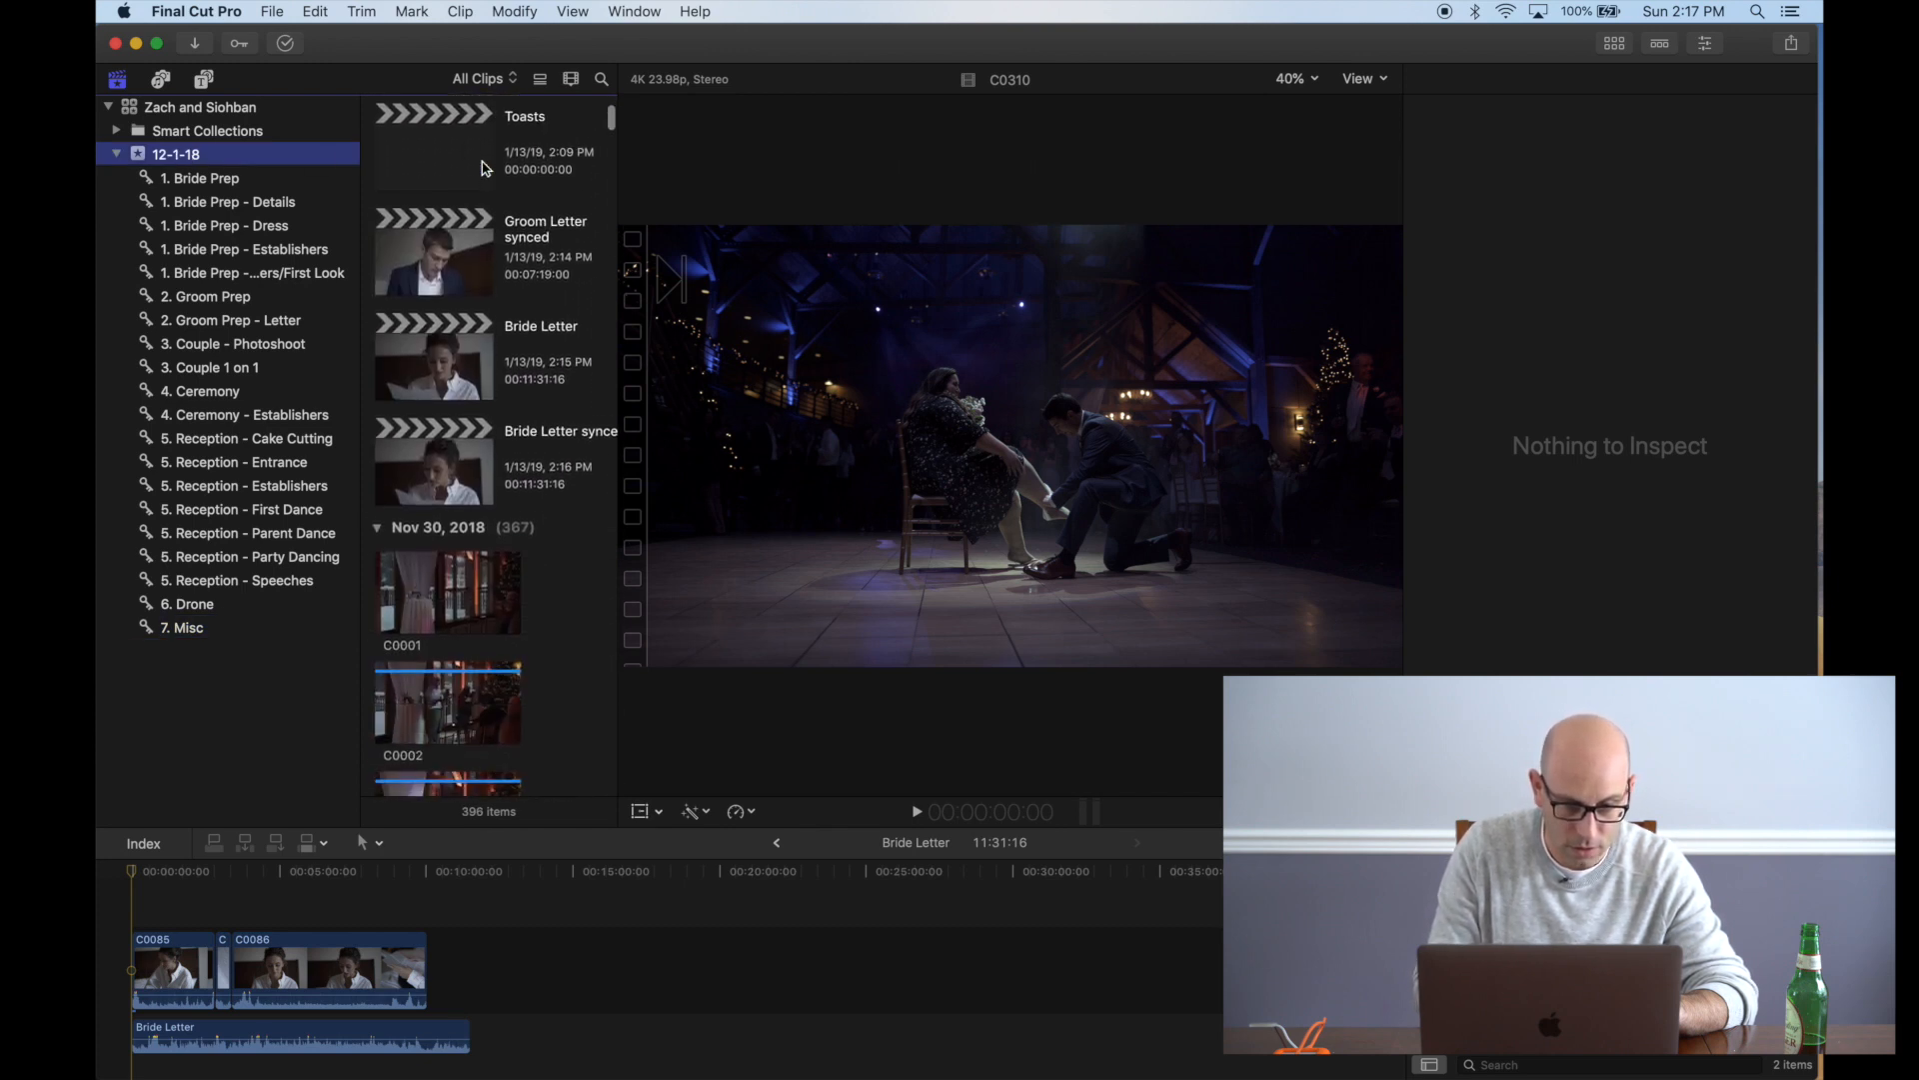
pyautogui.scroll(-2, 483, 168)
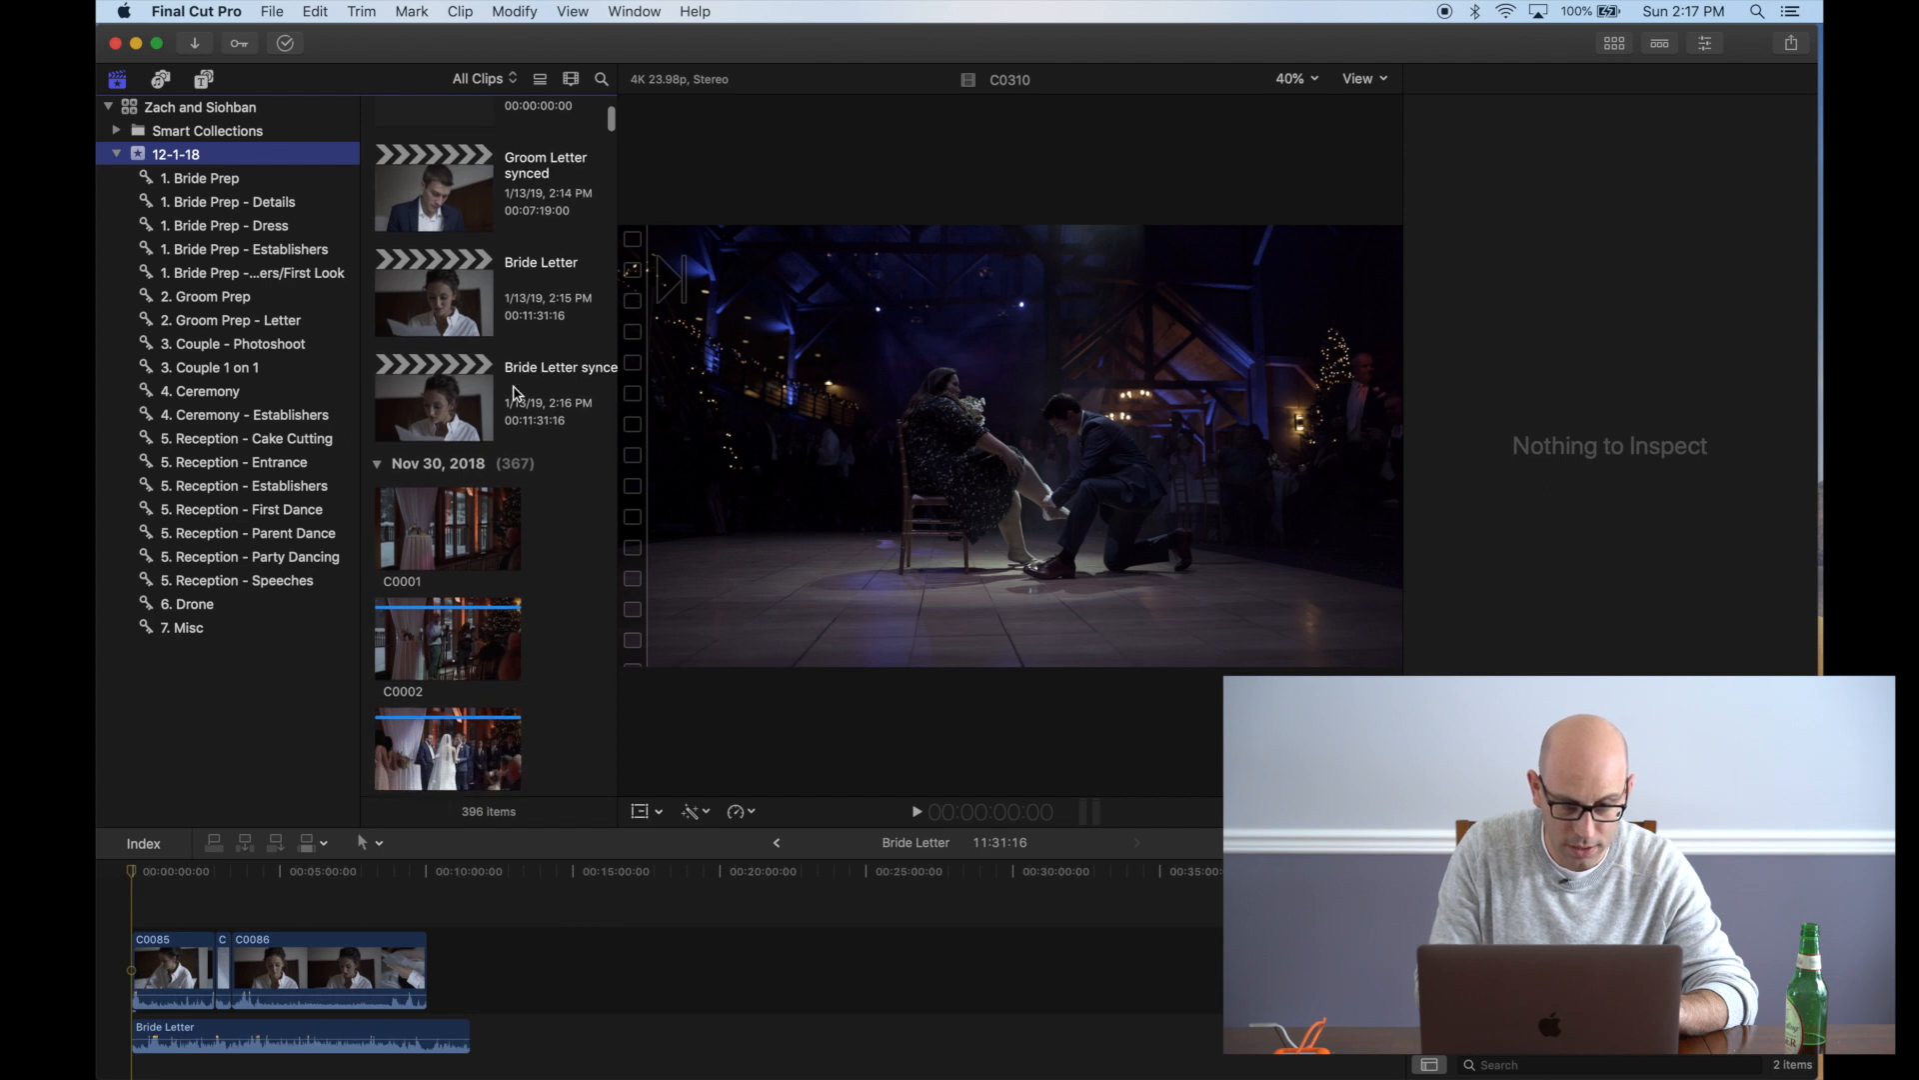
pyautogui.doubleClick(444, 418)
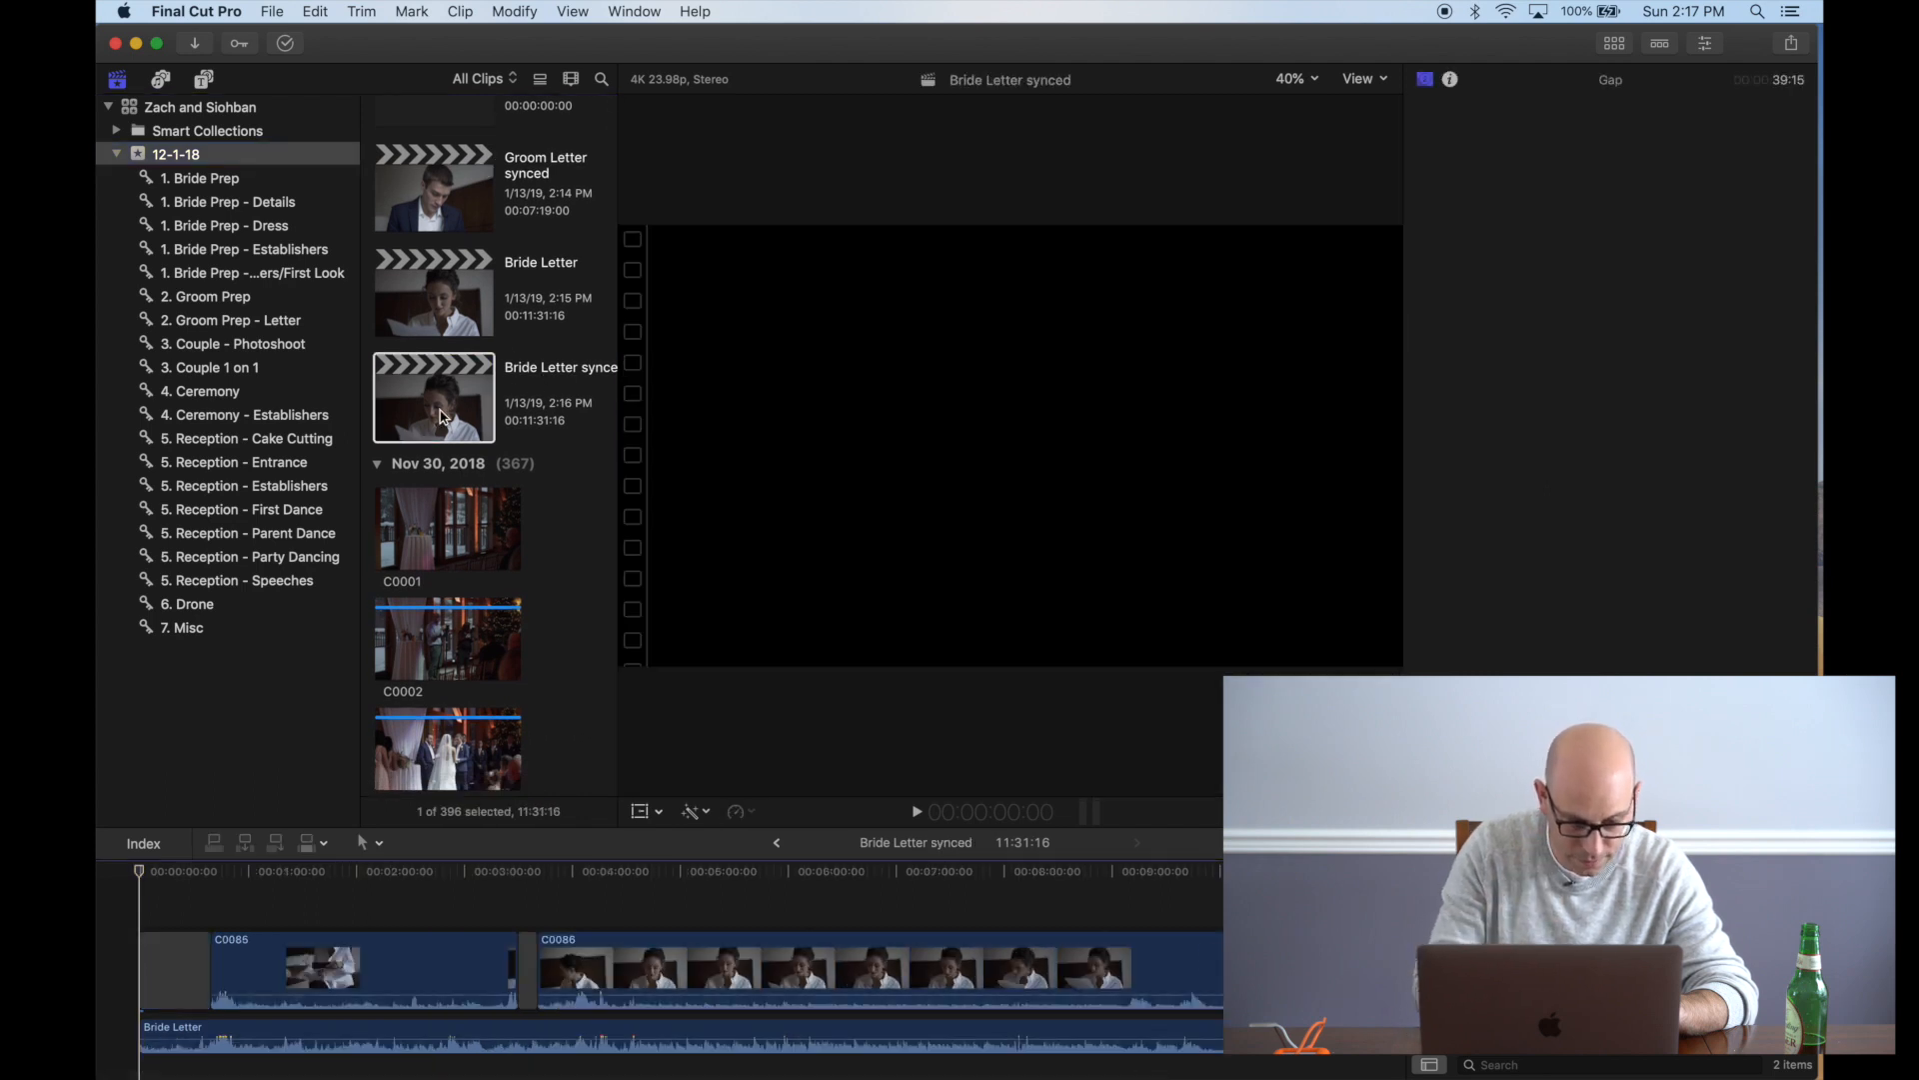
# Trim the start of the Bride Letter audio to the beginning of clip C0085 and delete the leading gap
pyautogui.click(214, 919)
pyautogui.scroll(-1, 214, 918)
pyautogui.moveTo(141, 1008); pyautogui.dragTo(210, 1003)
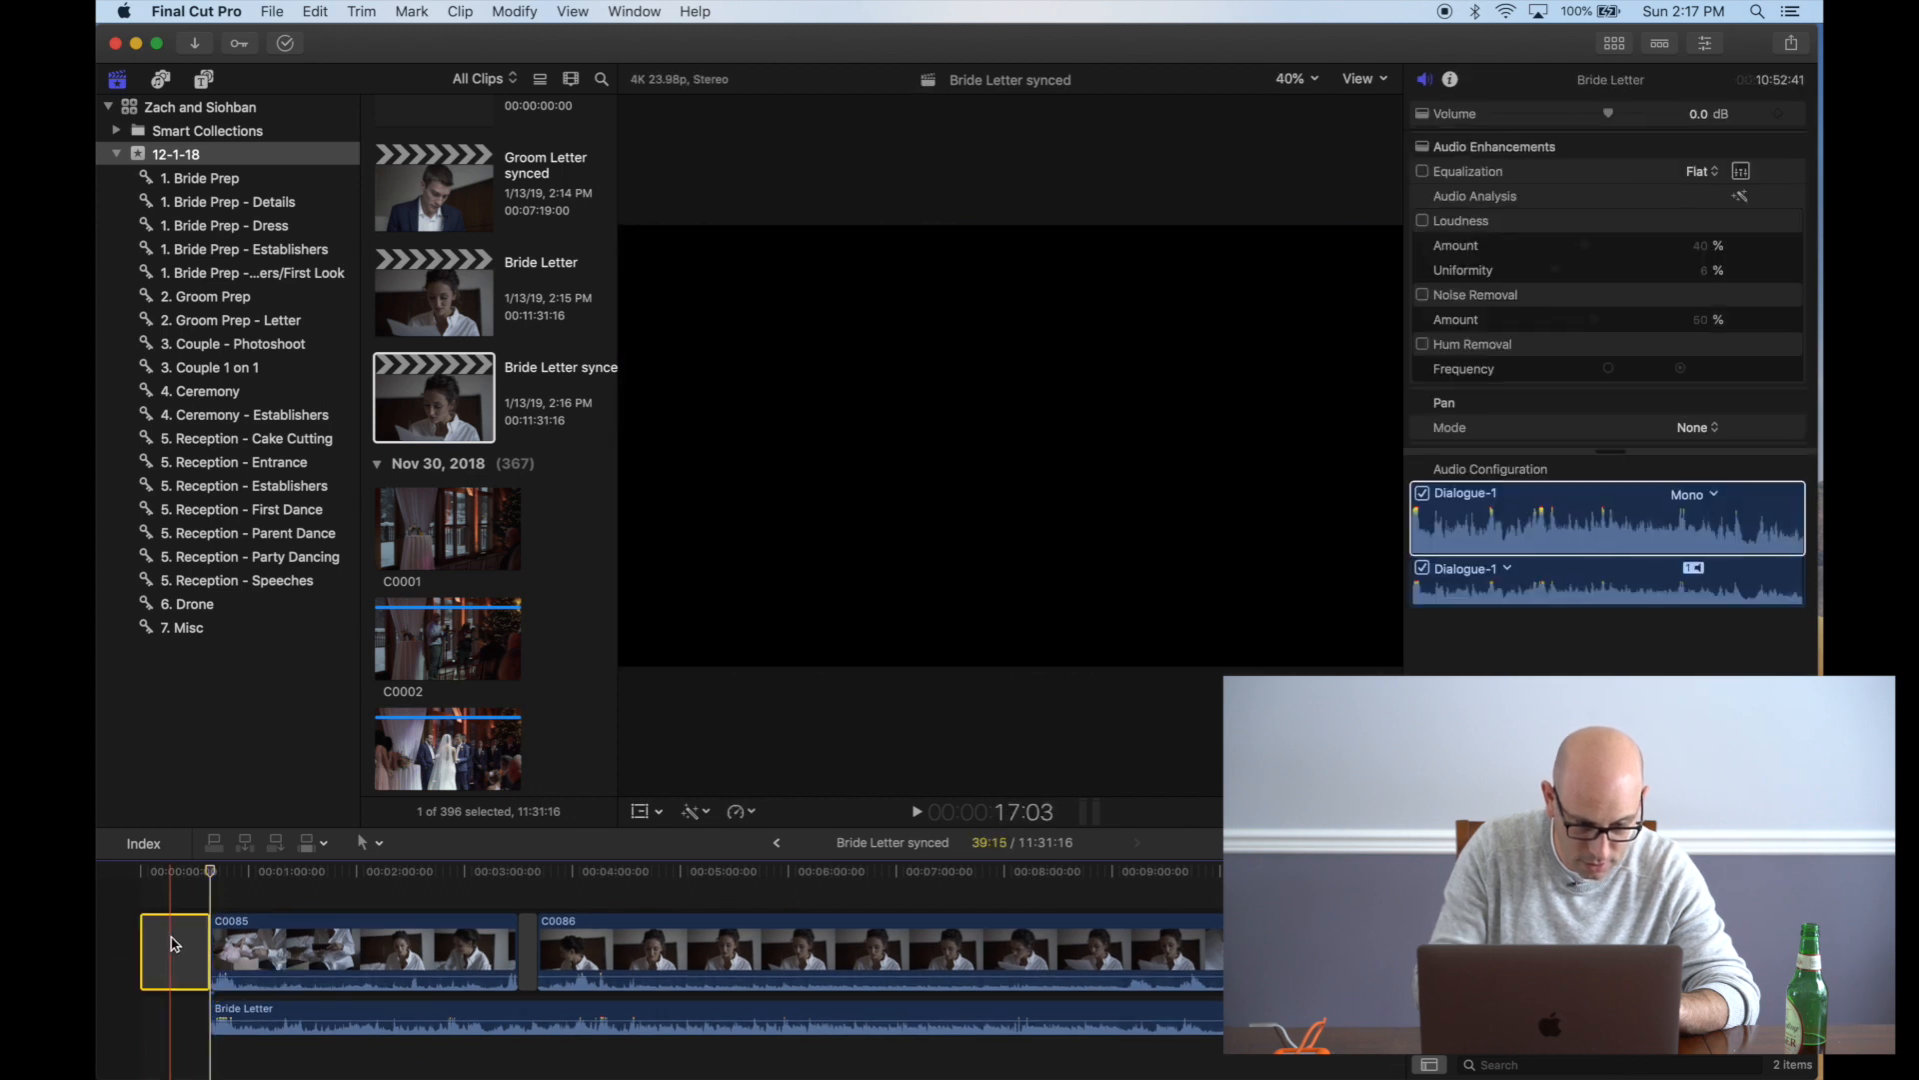
pyautogui.click(172, 944)
pyautogui.press('BackSpace')
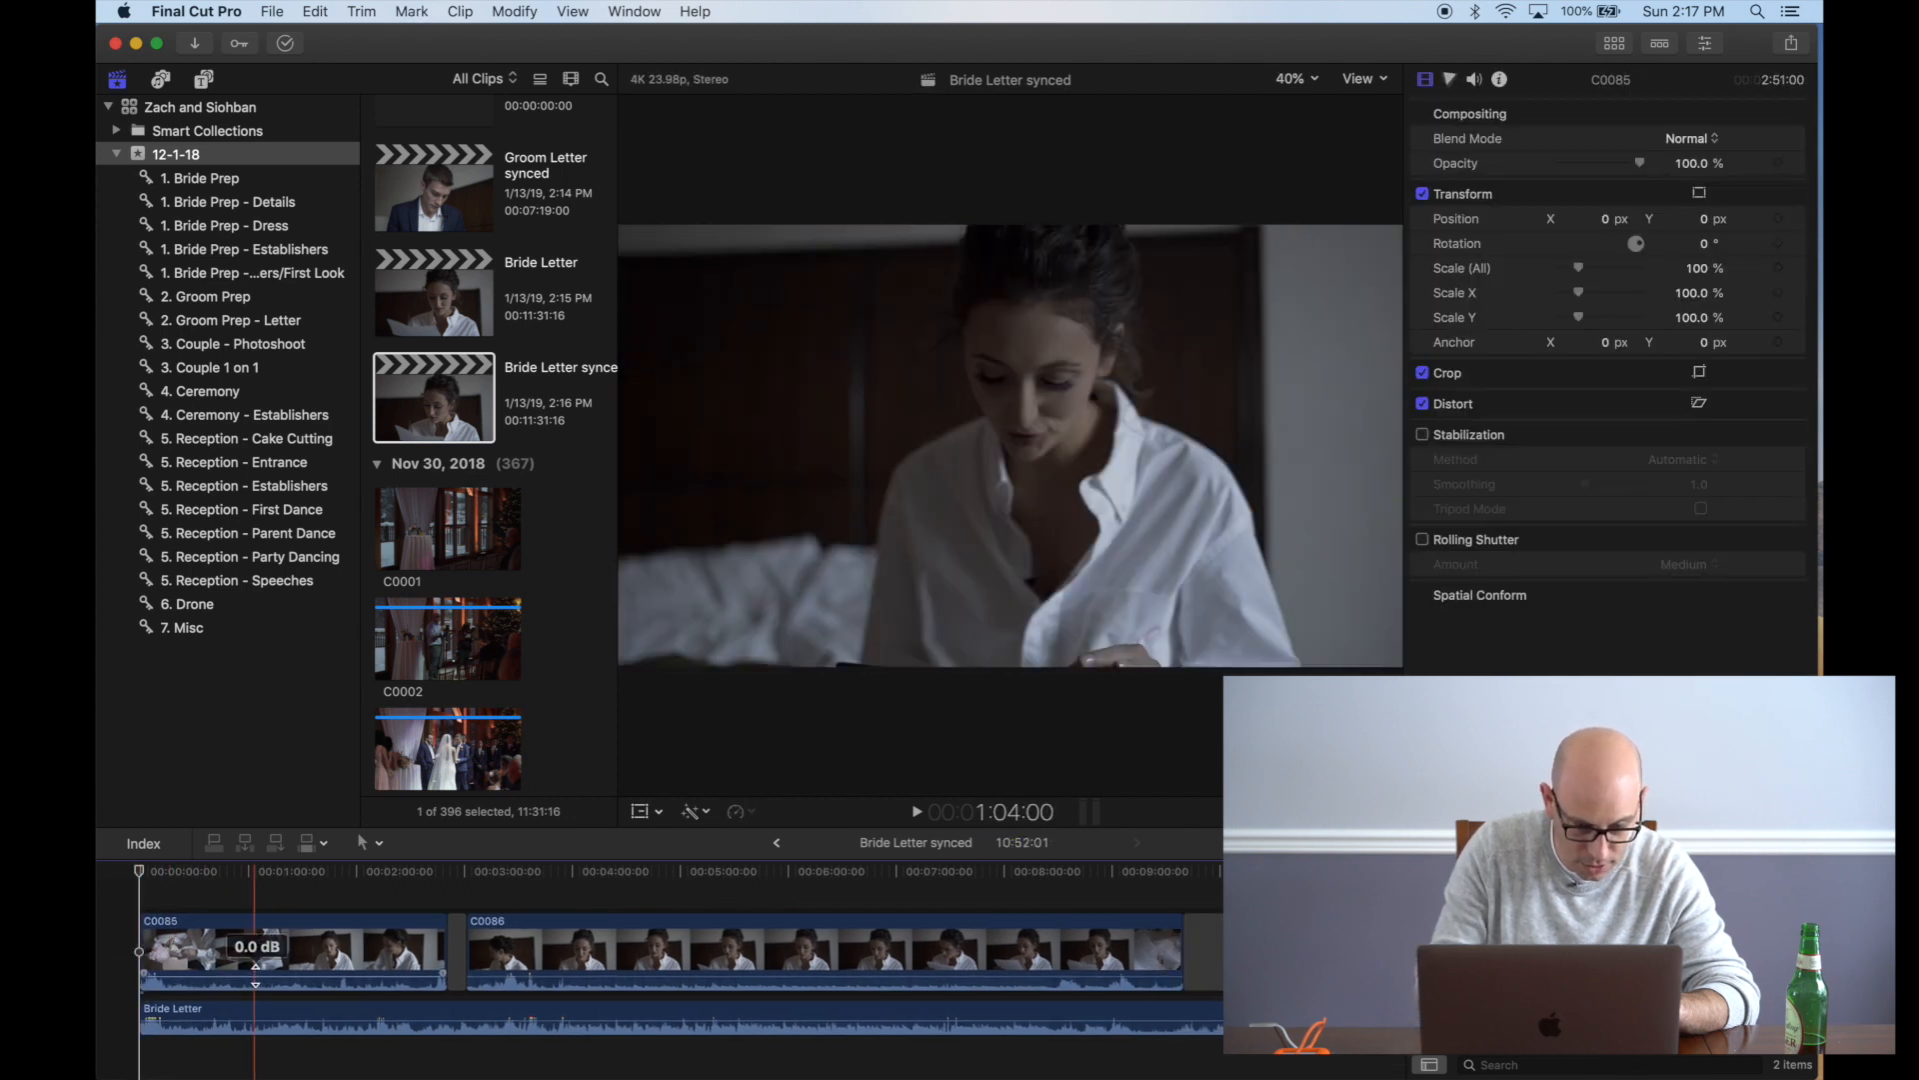
# Cut the Bride Letter audio out between clips C0085 and C0086 and delete the gap separating them
pyautogui.click(450, 1012)
pyautogui.press('space')
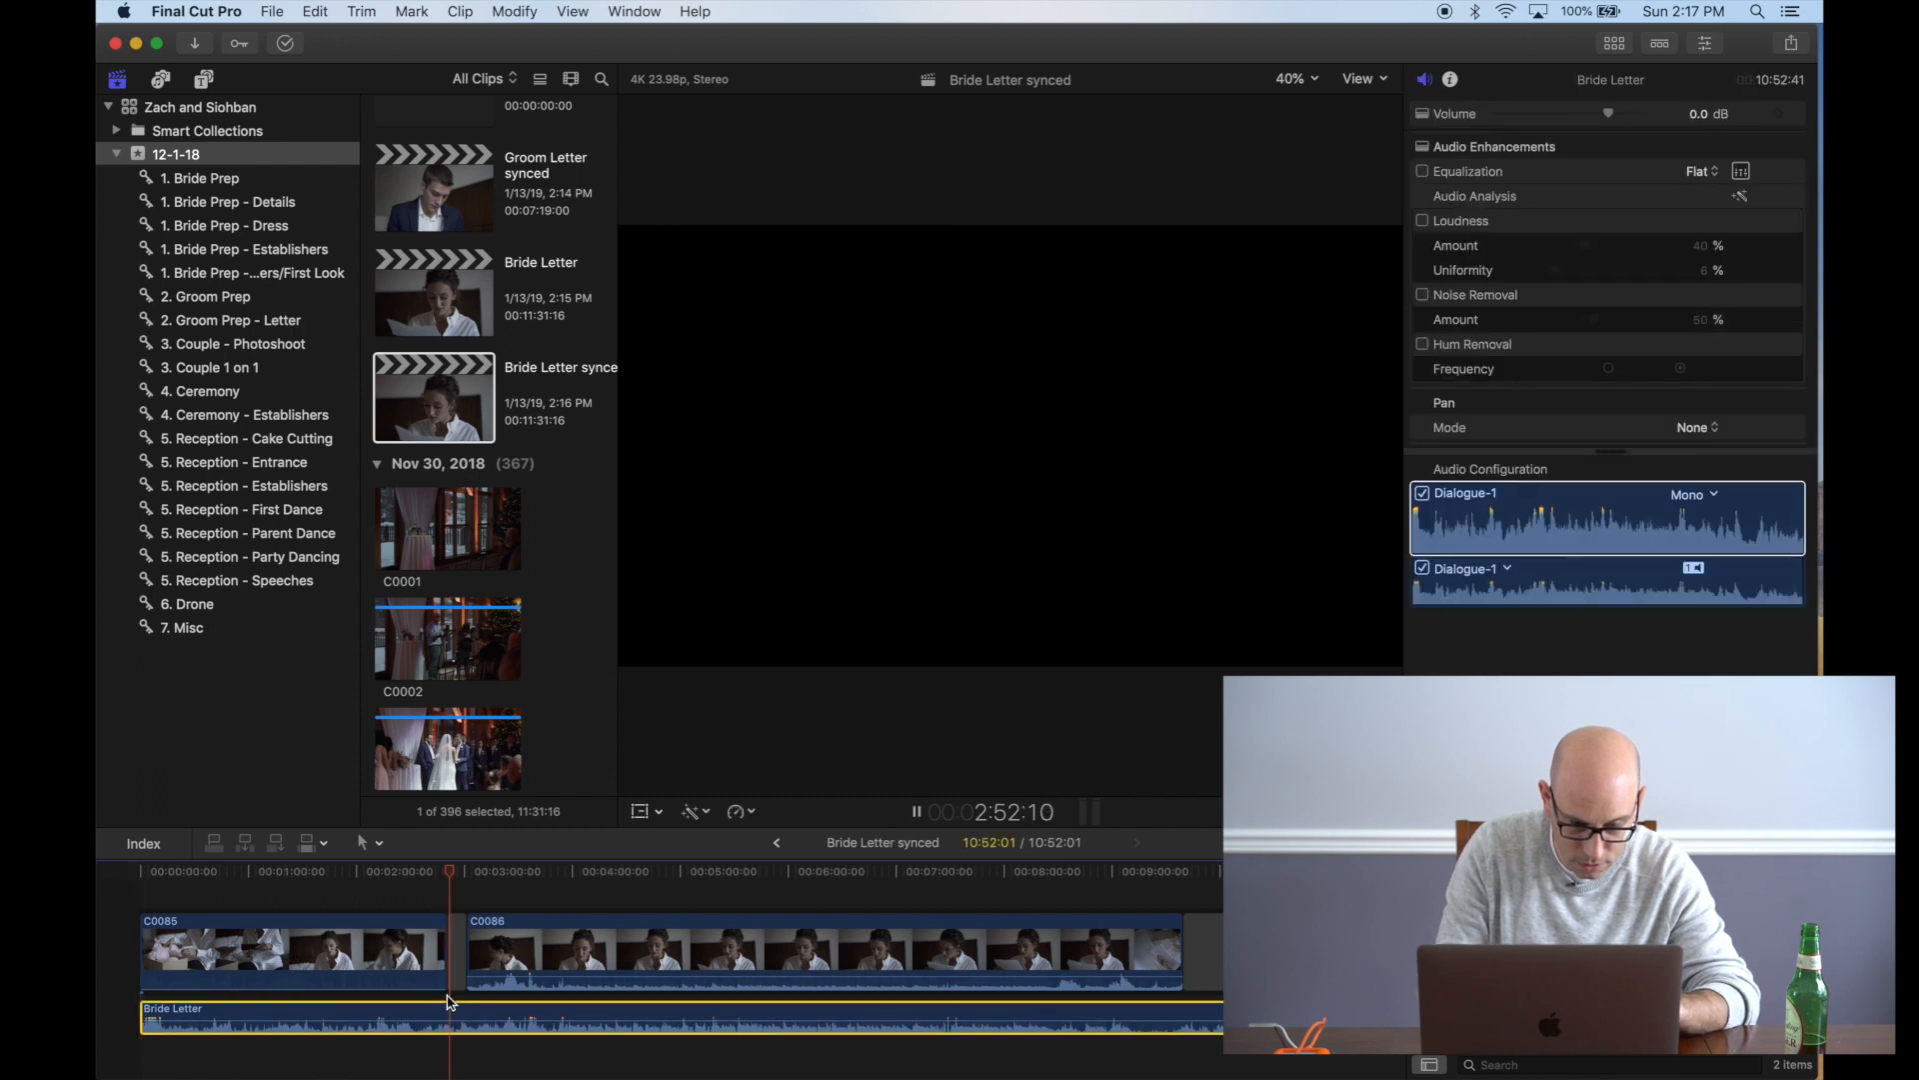
pyautogui.click(448, 1002)
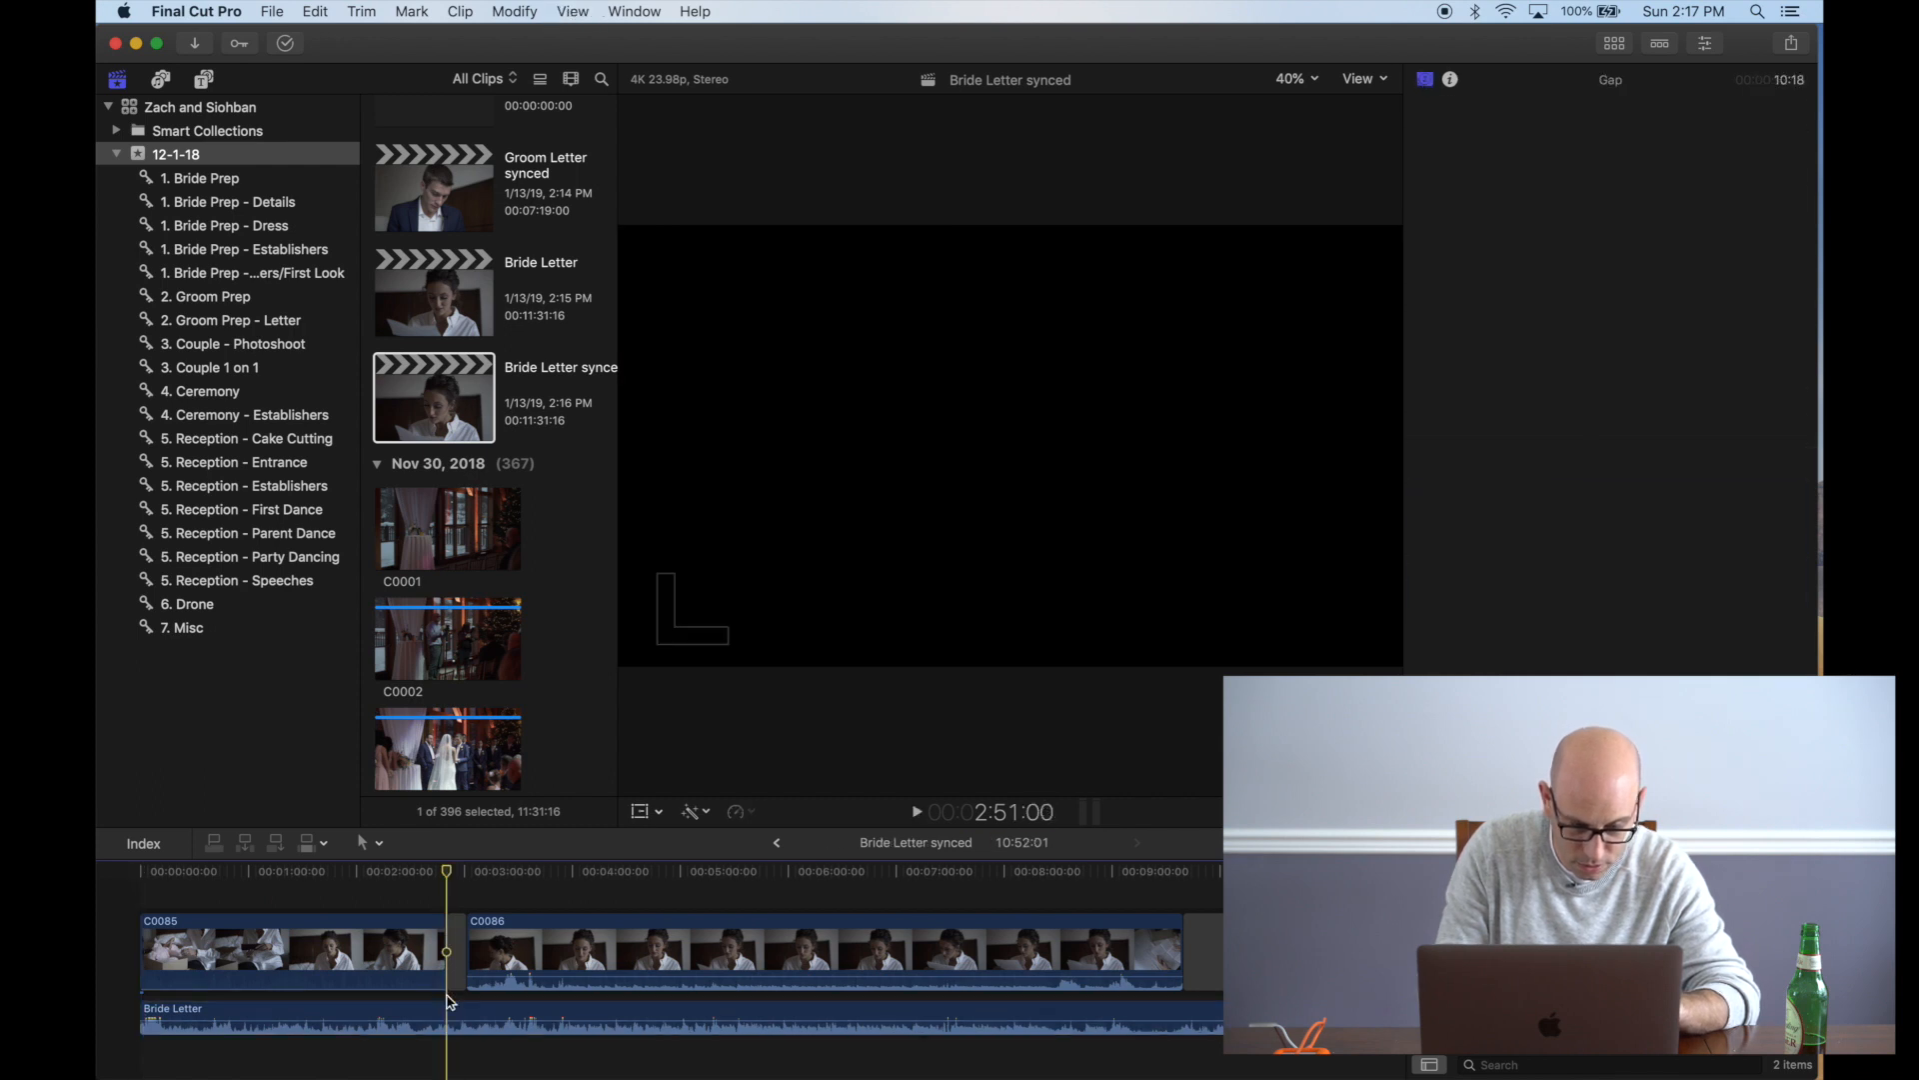
pyautogui.click(447, 1014)
pyautogui.press('super+b')
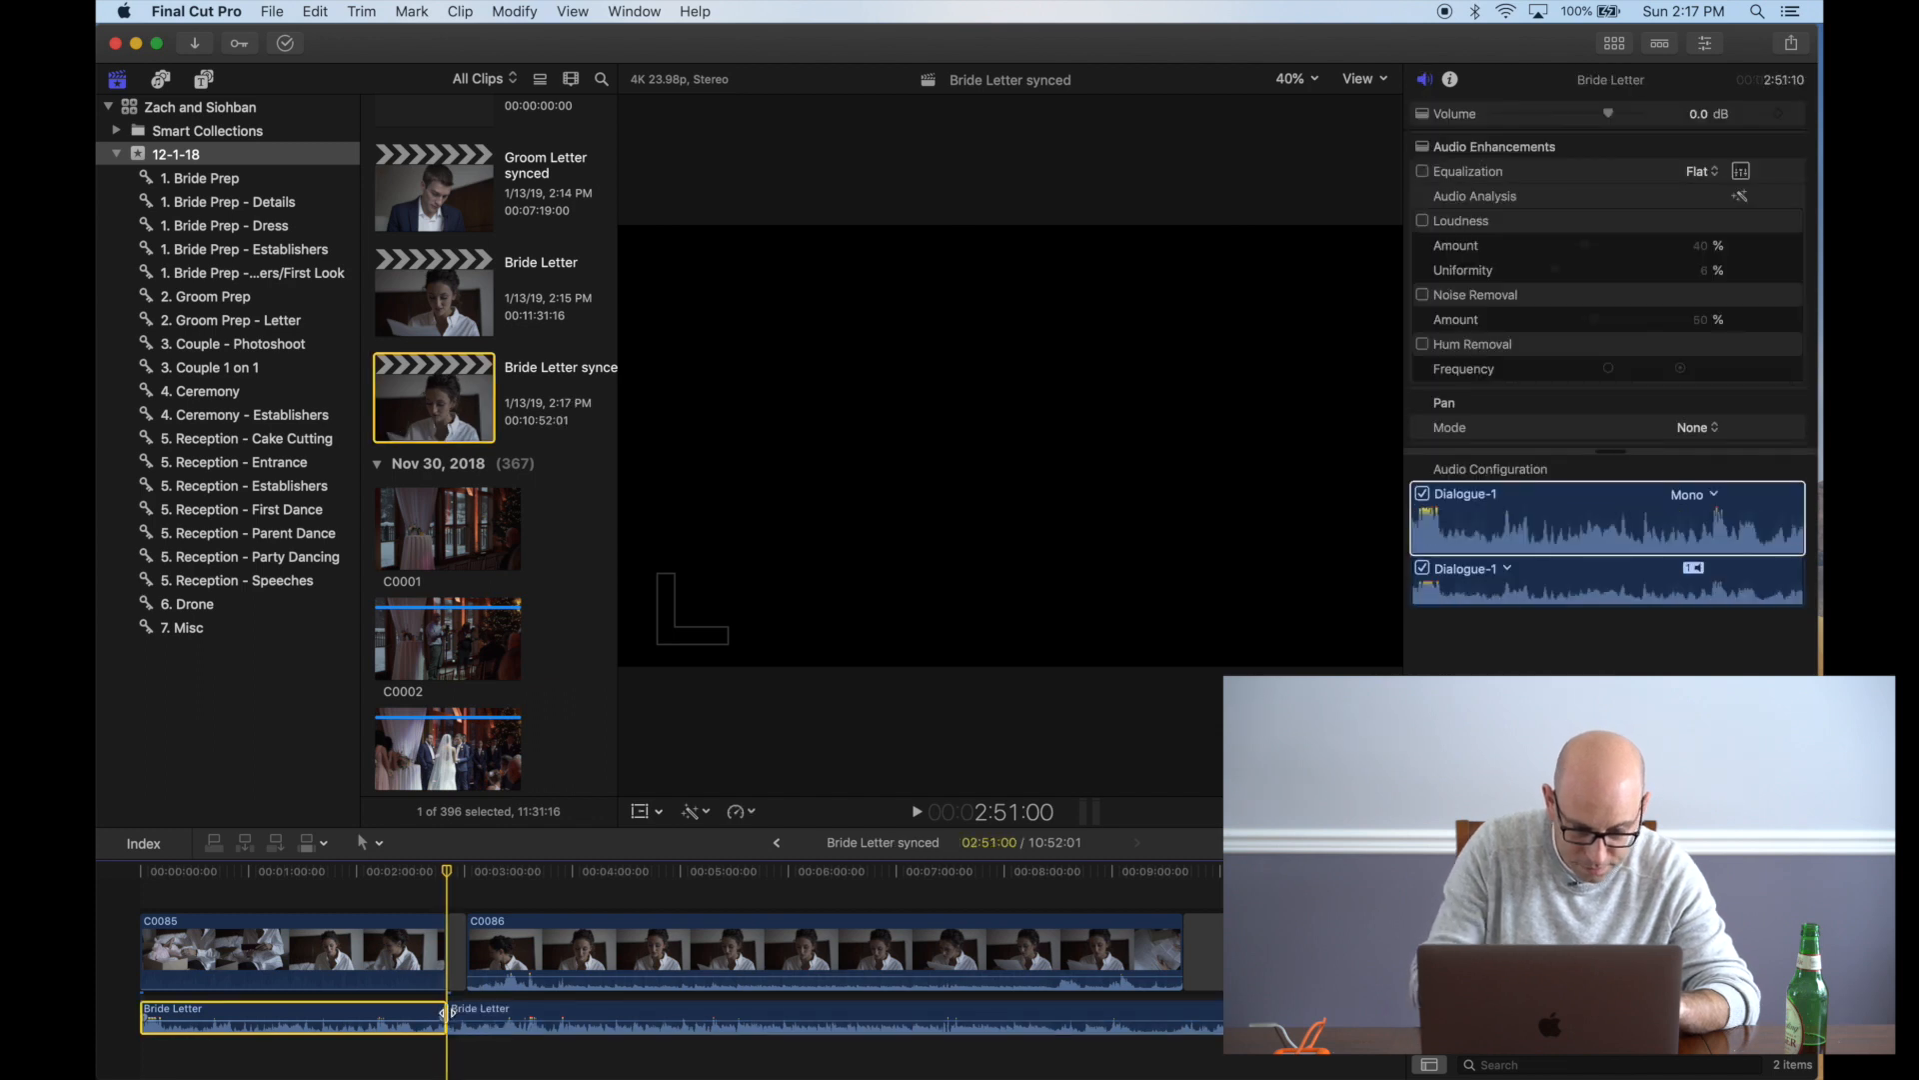
pyautogui.moveTo(453, 1012); pyautogui.dragTo(472, 1013)
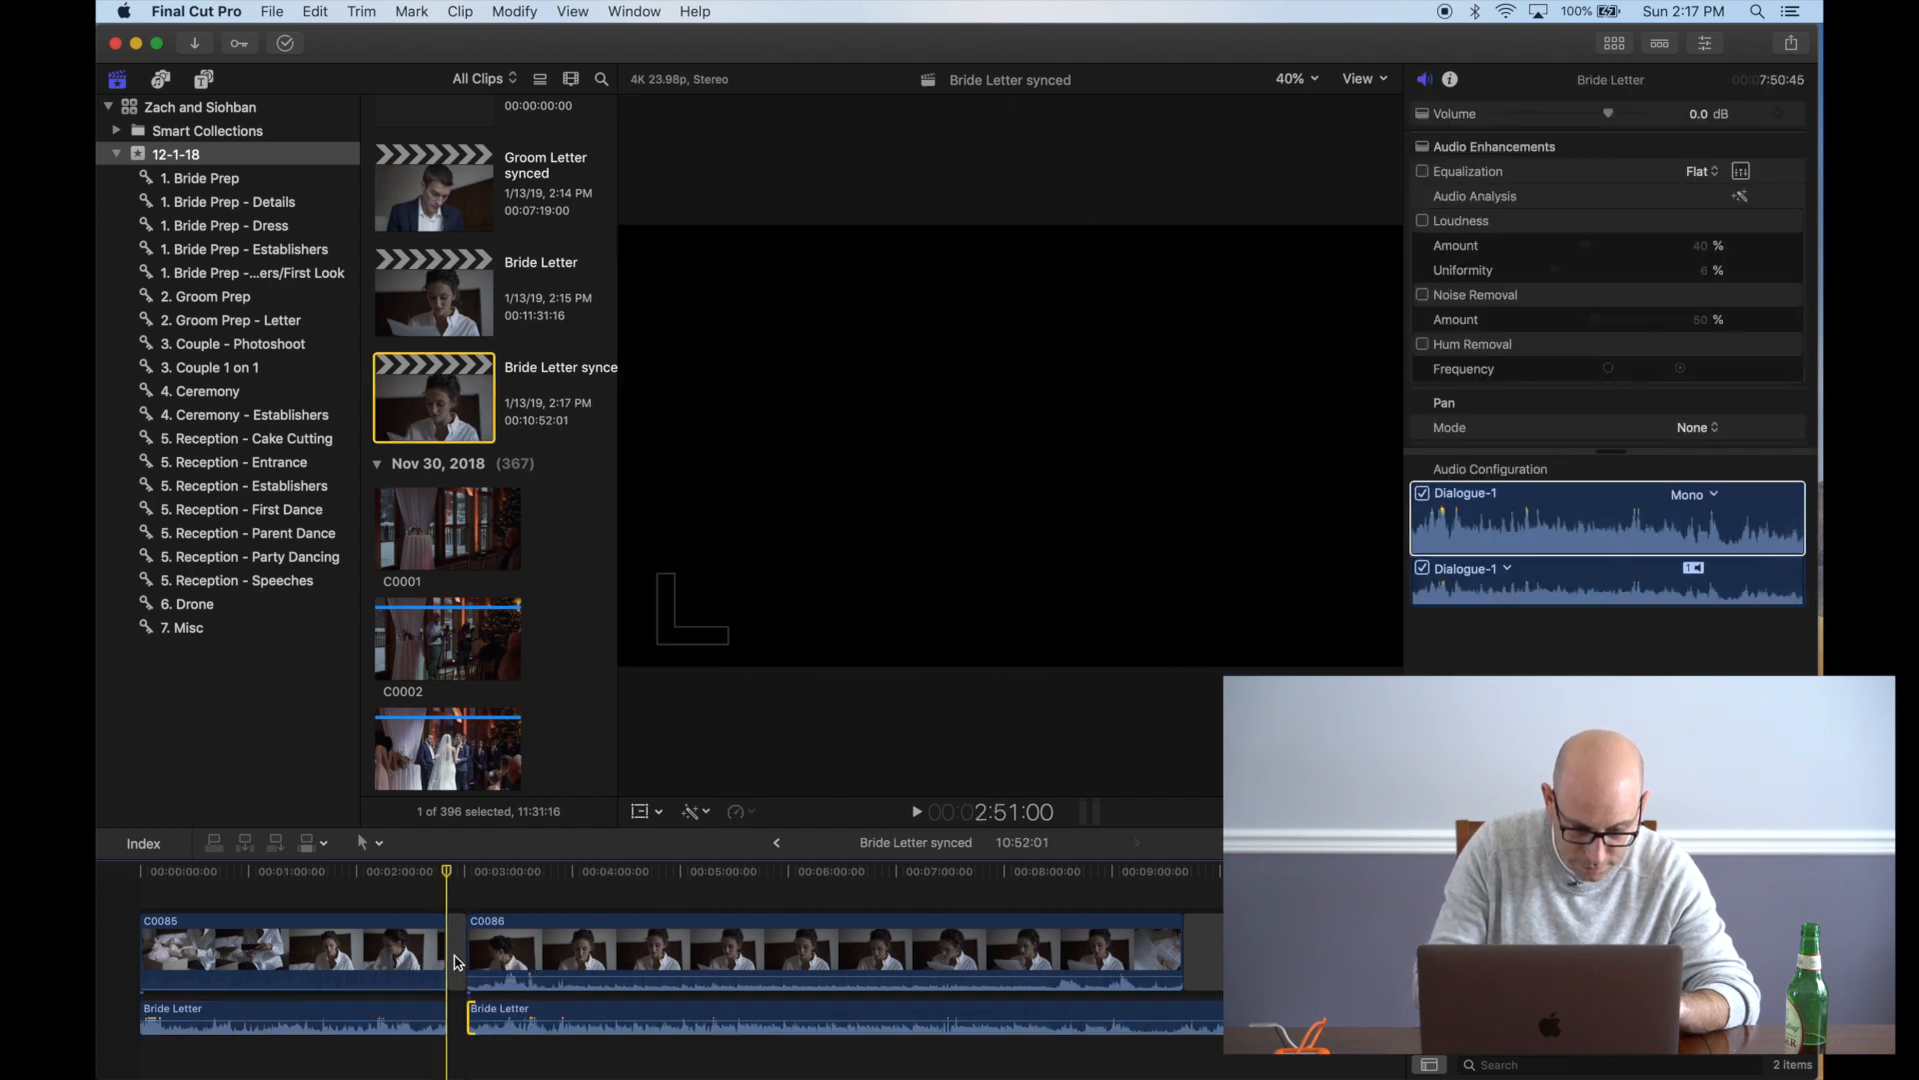
pyautogui.click(455, 957)
pyautogui.press('BackSpace')
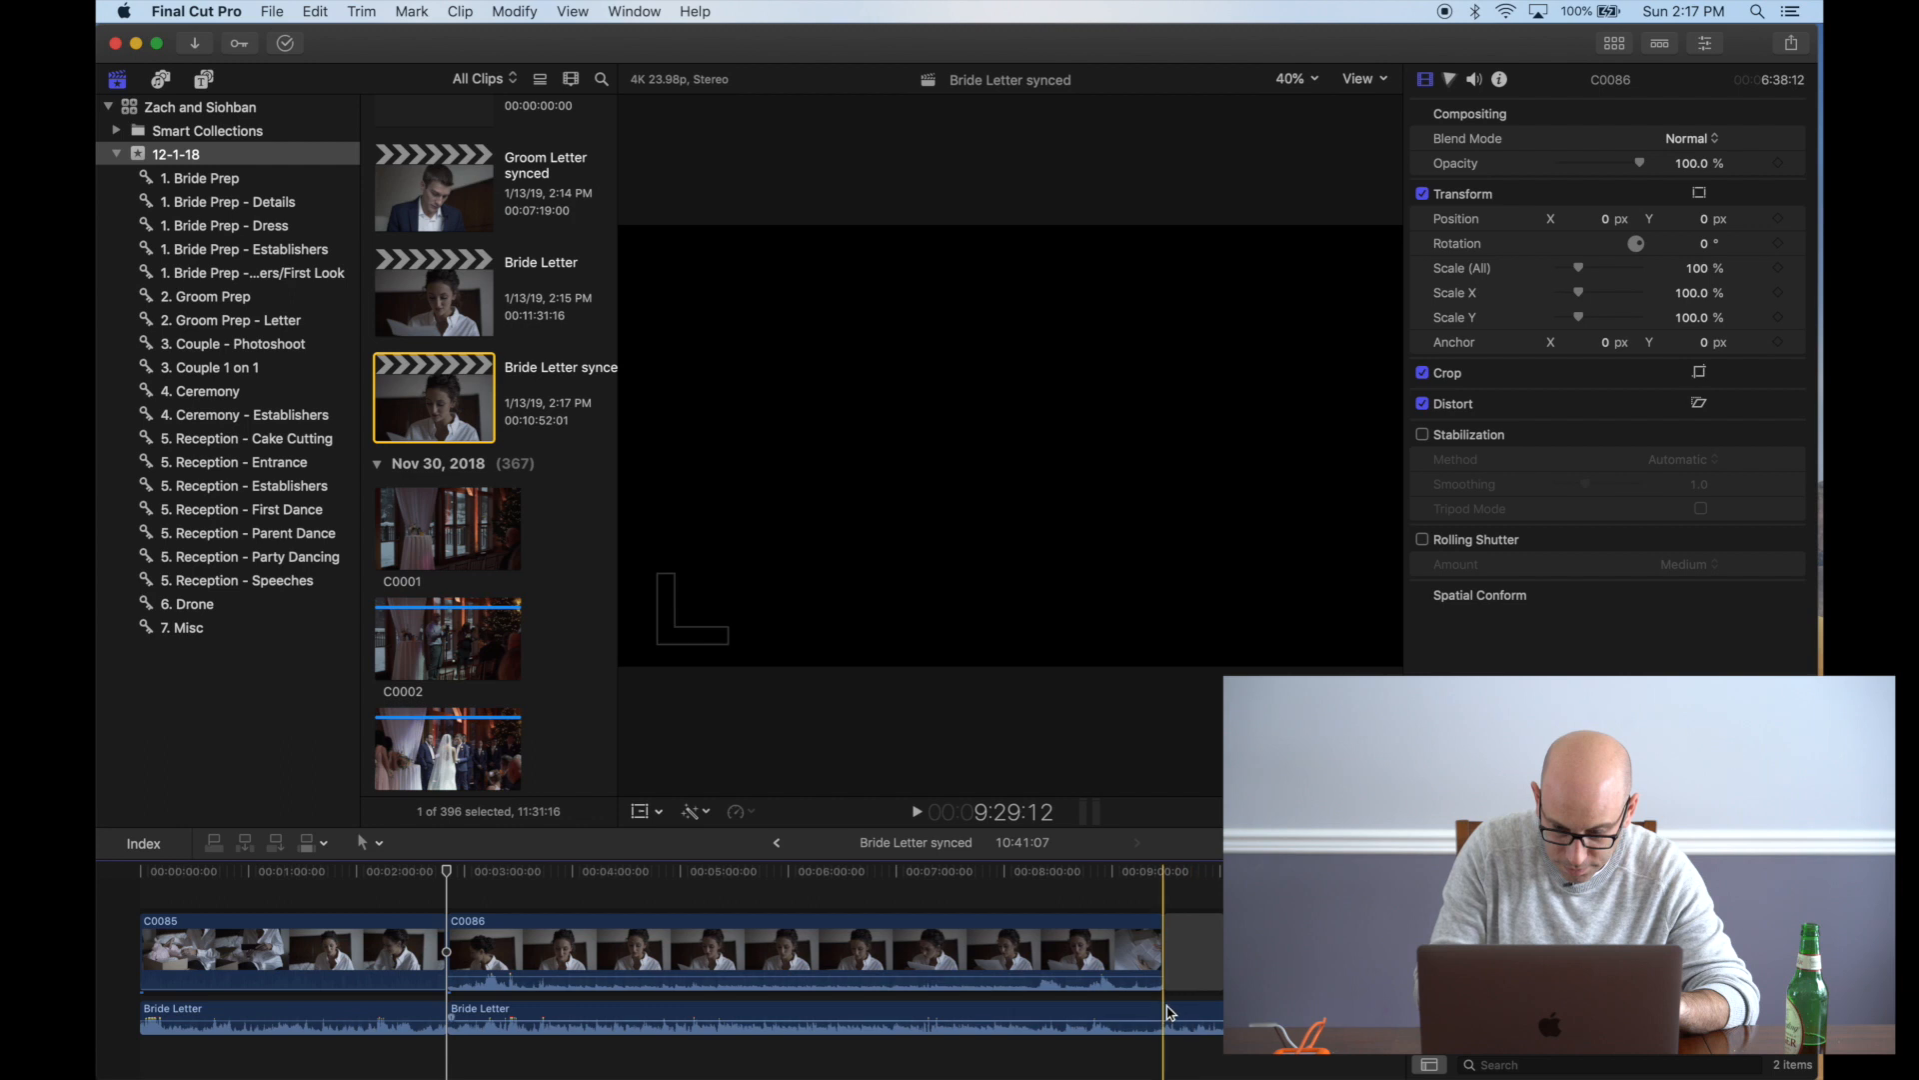
# Split the Bride Letter audio at the end of C0086 and start of C0087, and delete the gap and audio between them
pyautogui.click(1160, 1016)
pyautogui.press('space')
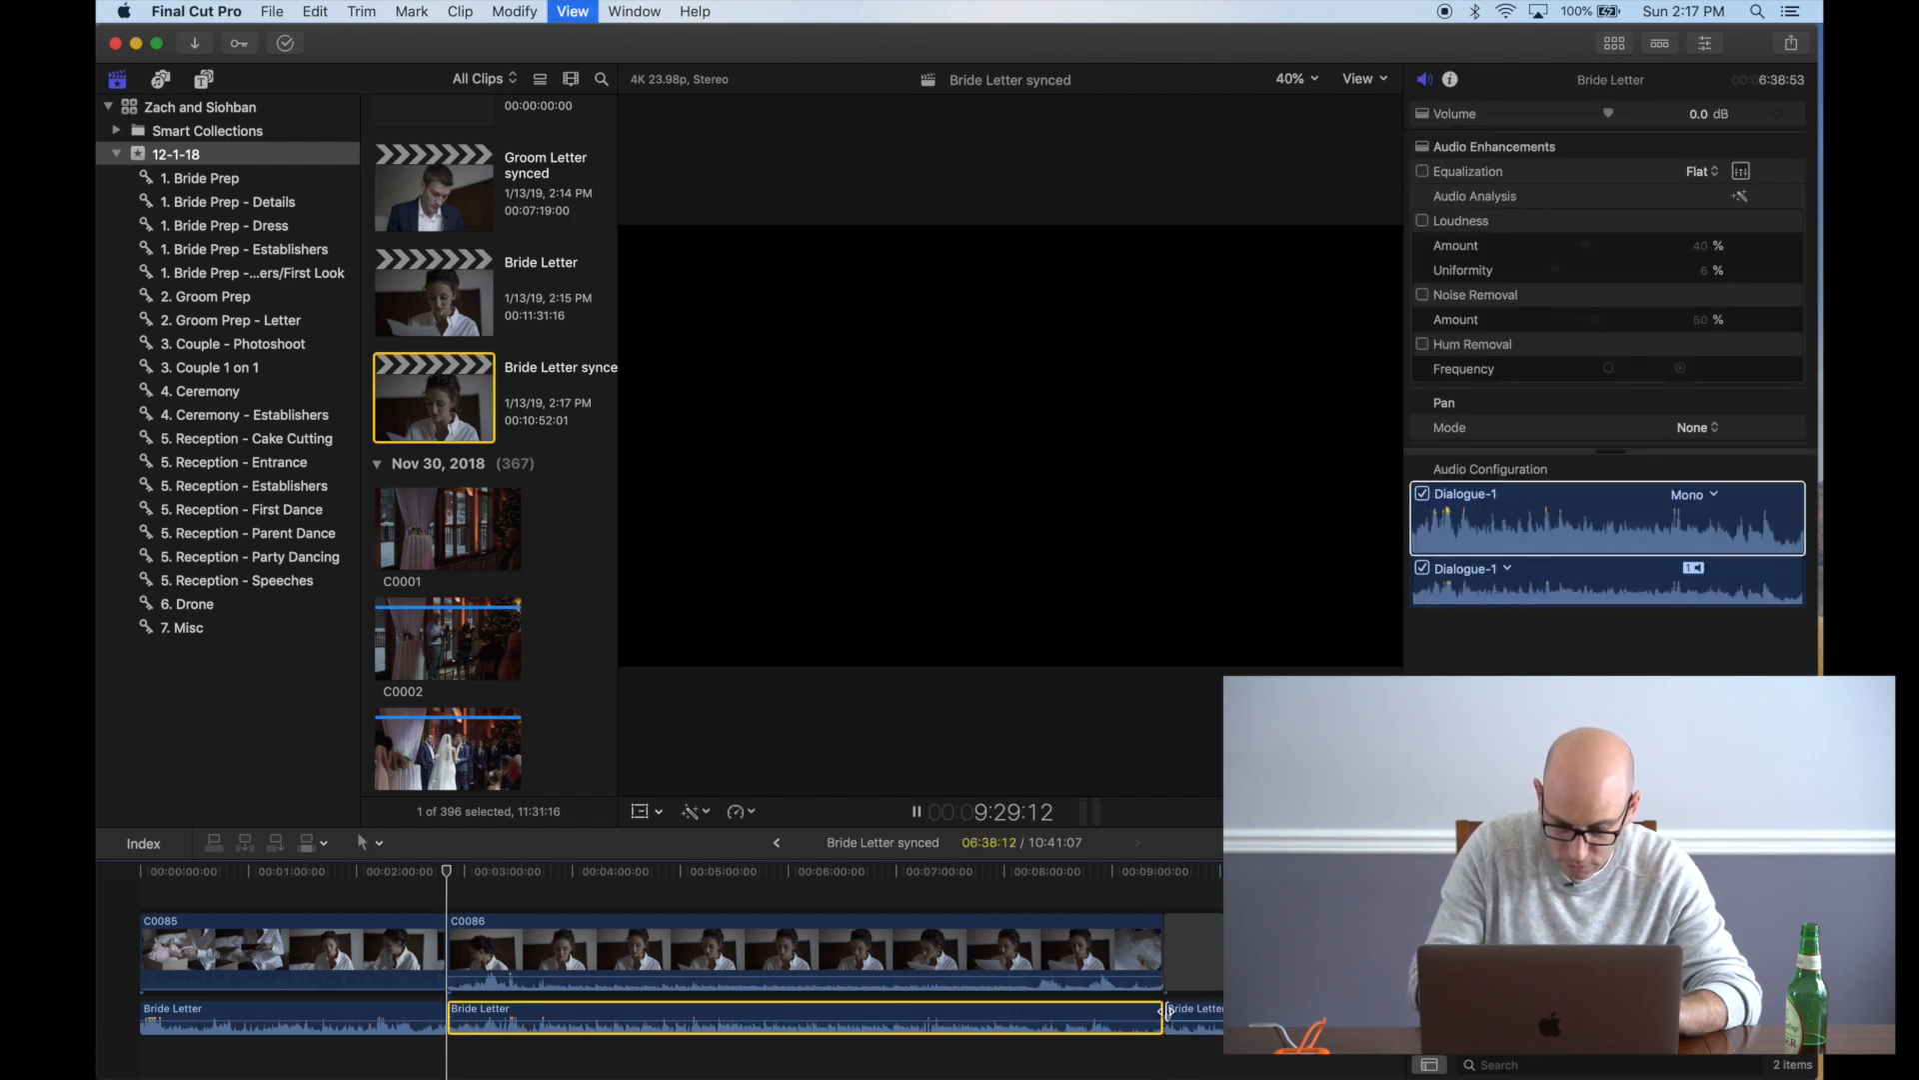
pyautogui.hscroll(2, 1168, 1013)
pyautogui.press('space')
pyautogui.click(1206, 1003)
pyautogui.press('super+b')
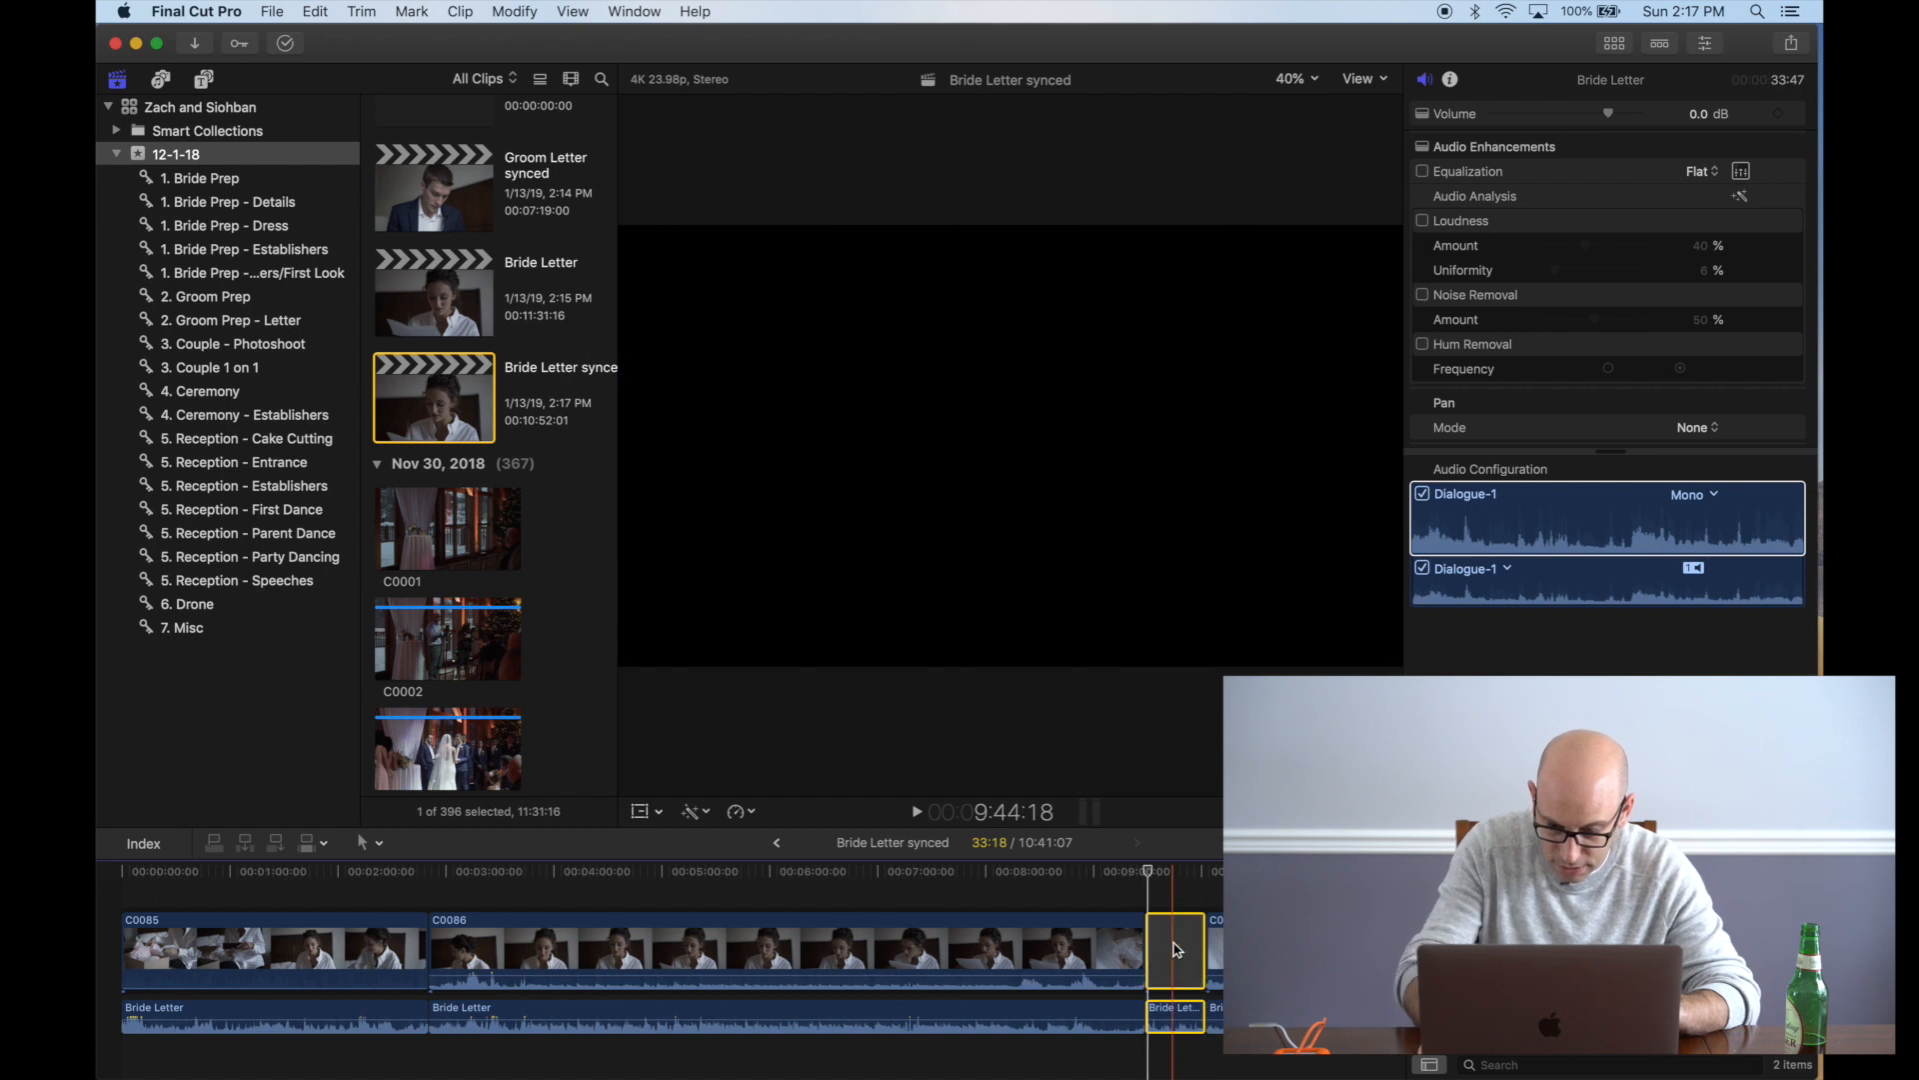
pyautogui.press('Delete')
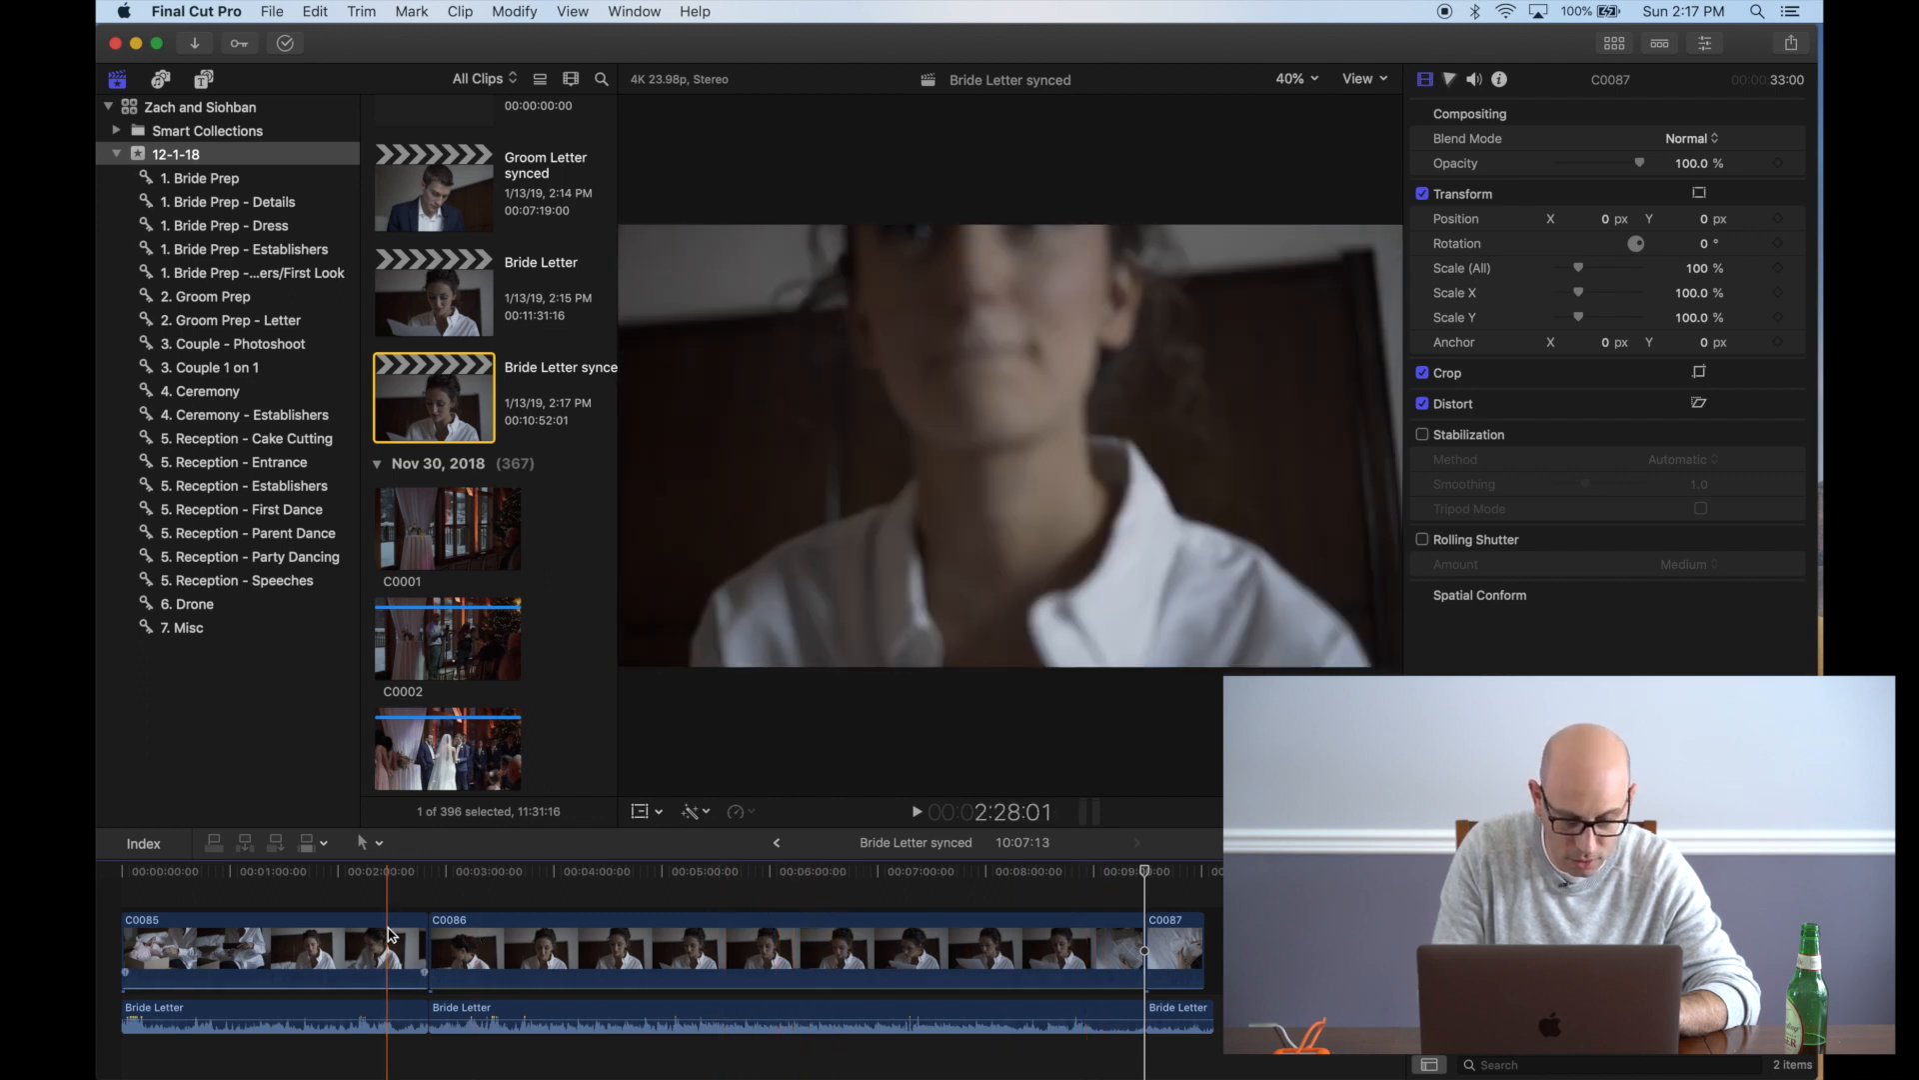
pyautogui.hscroll(-2, 390, 935)
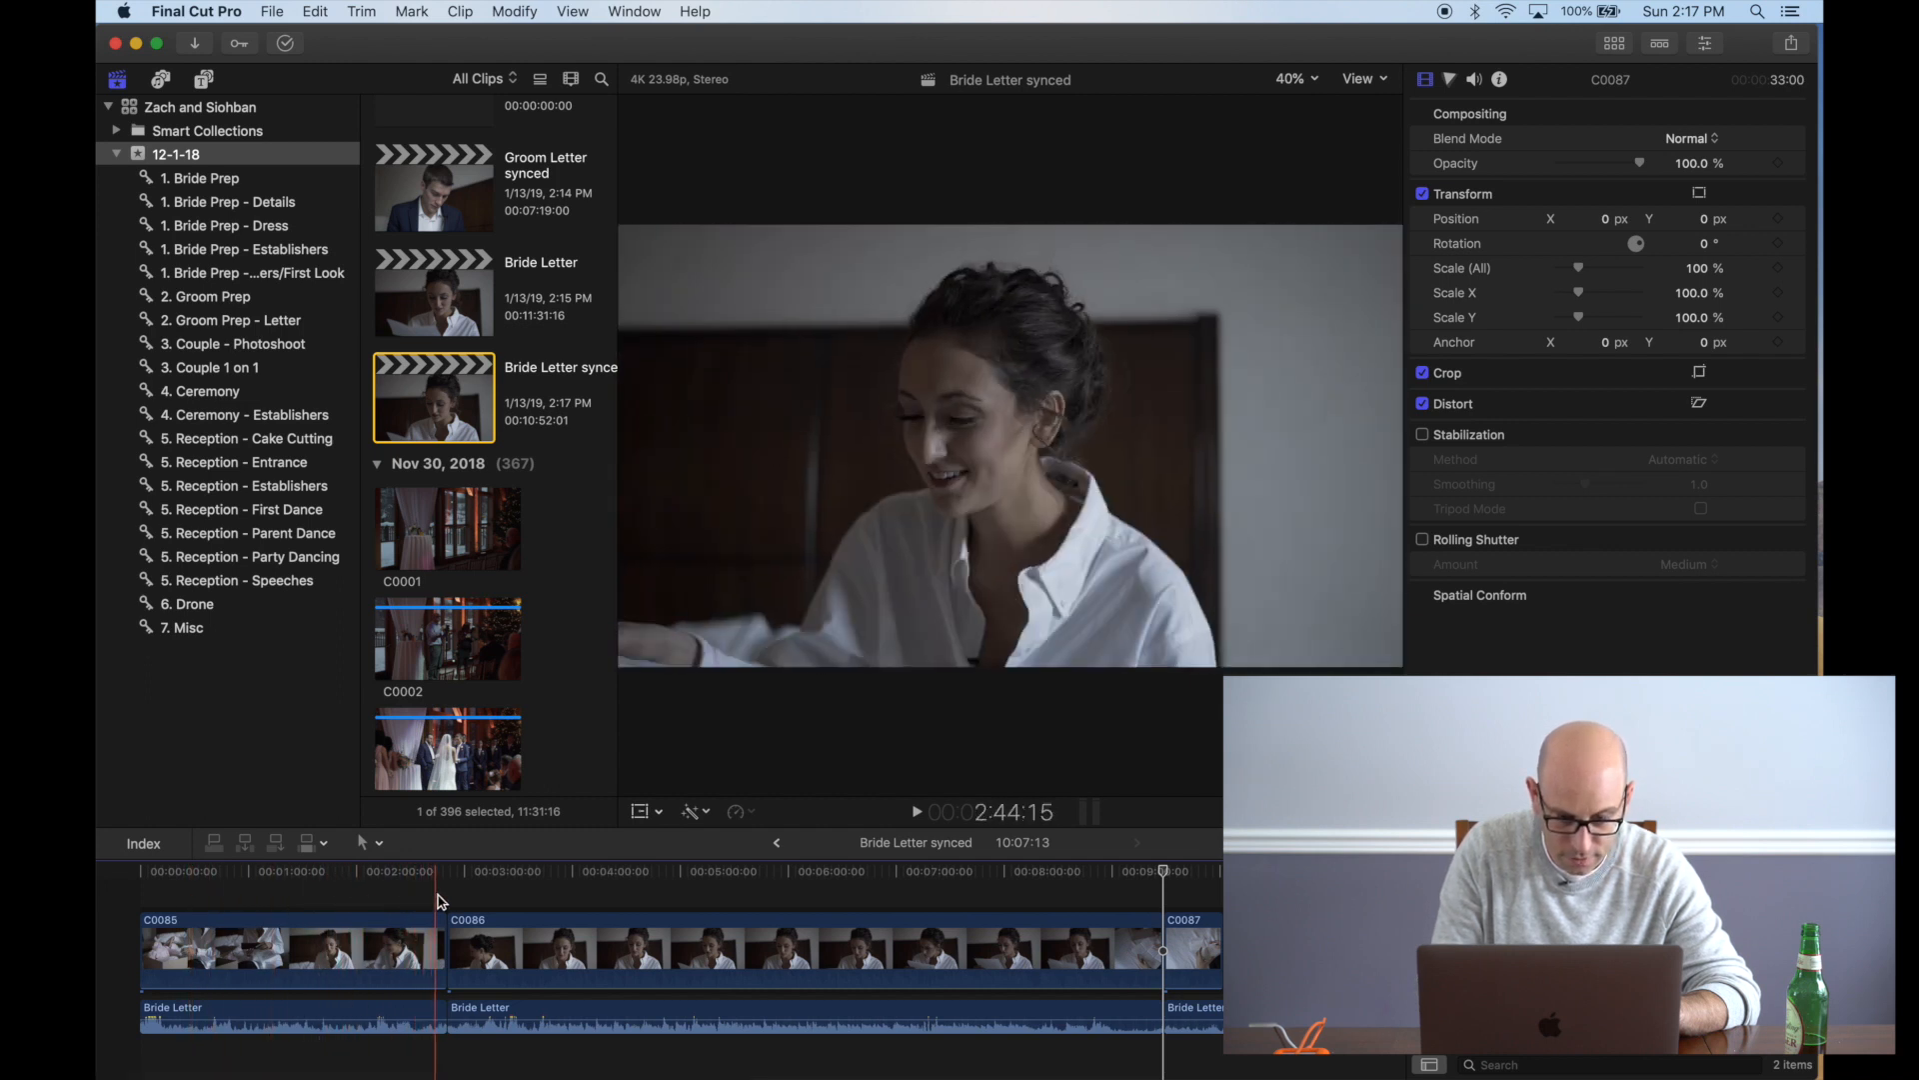
pyautogui.click(456, 898)
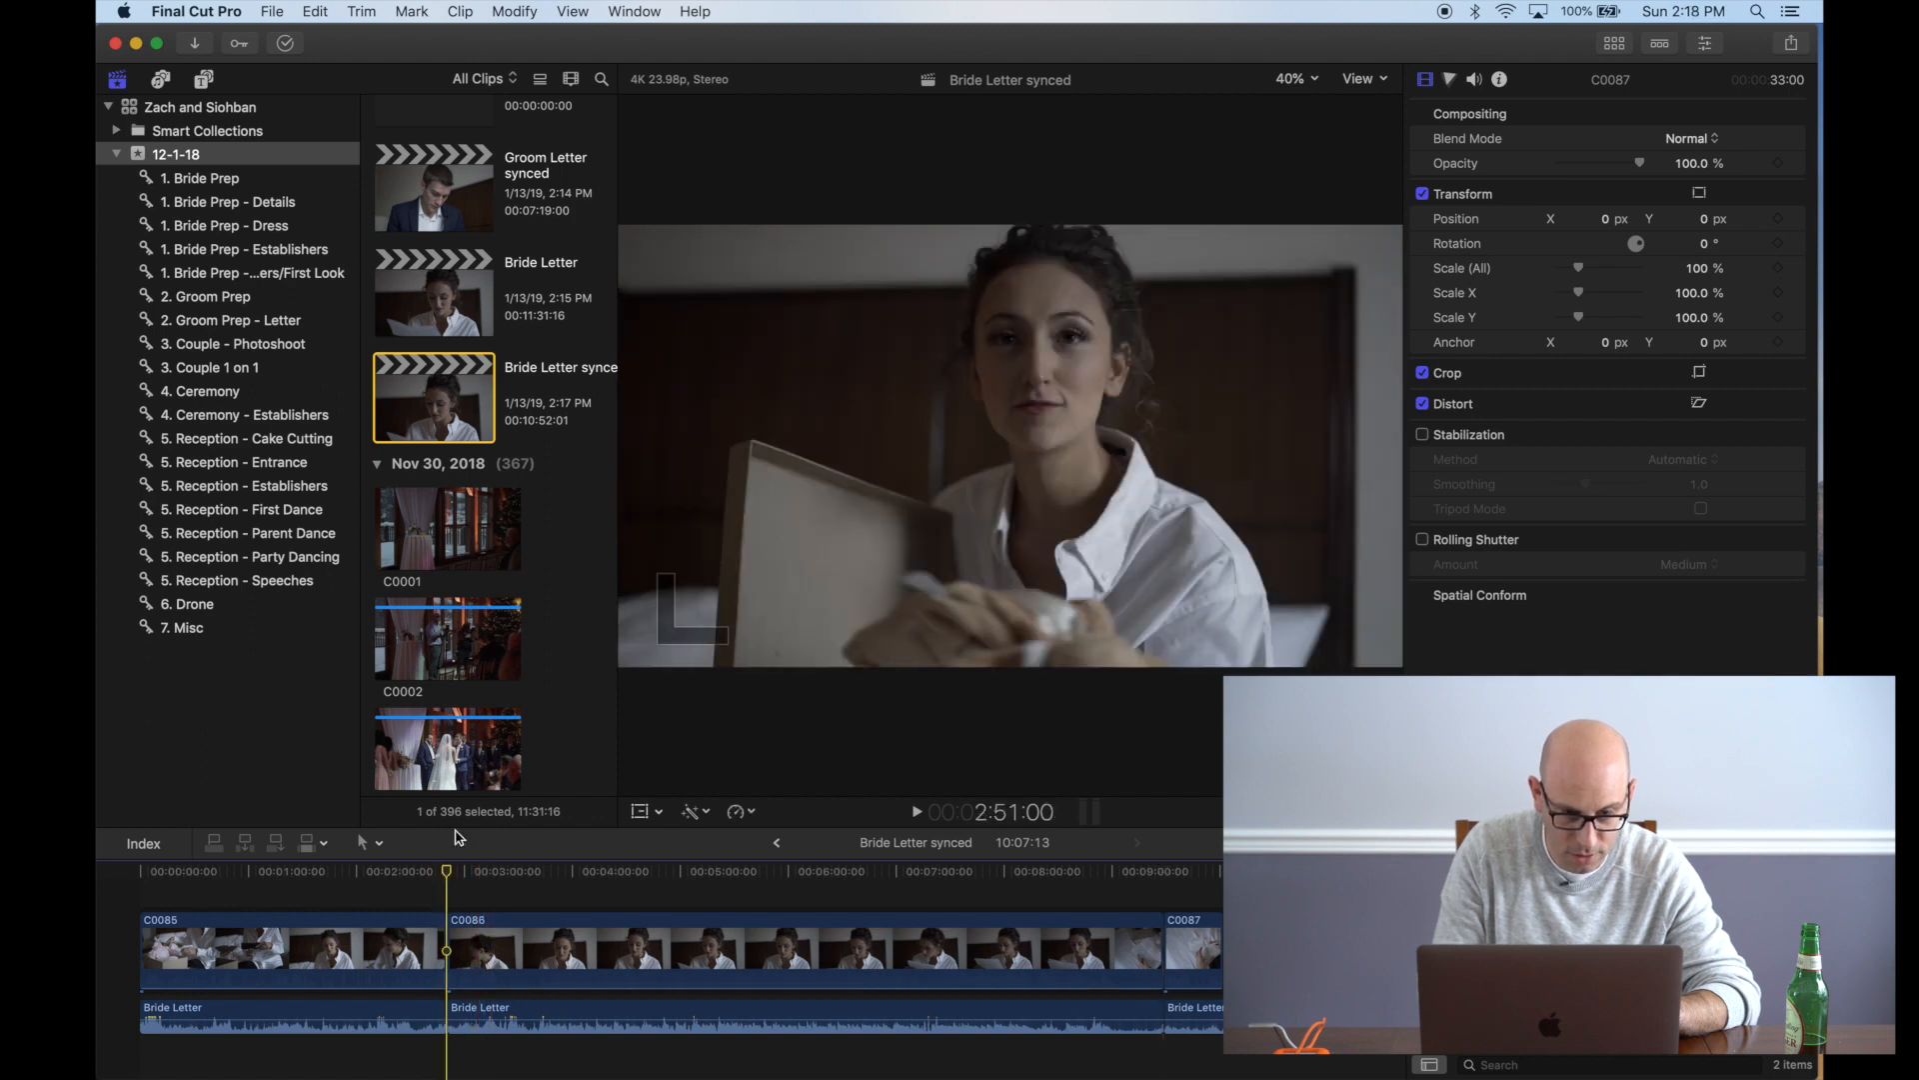
# Delete the original unsynced Bride Letter project from the 12-1-18 event
pyautogui.scroll(4, 501, 334)
pyautogui.click(447, 483)
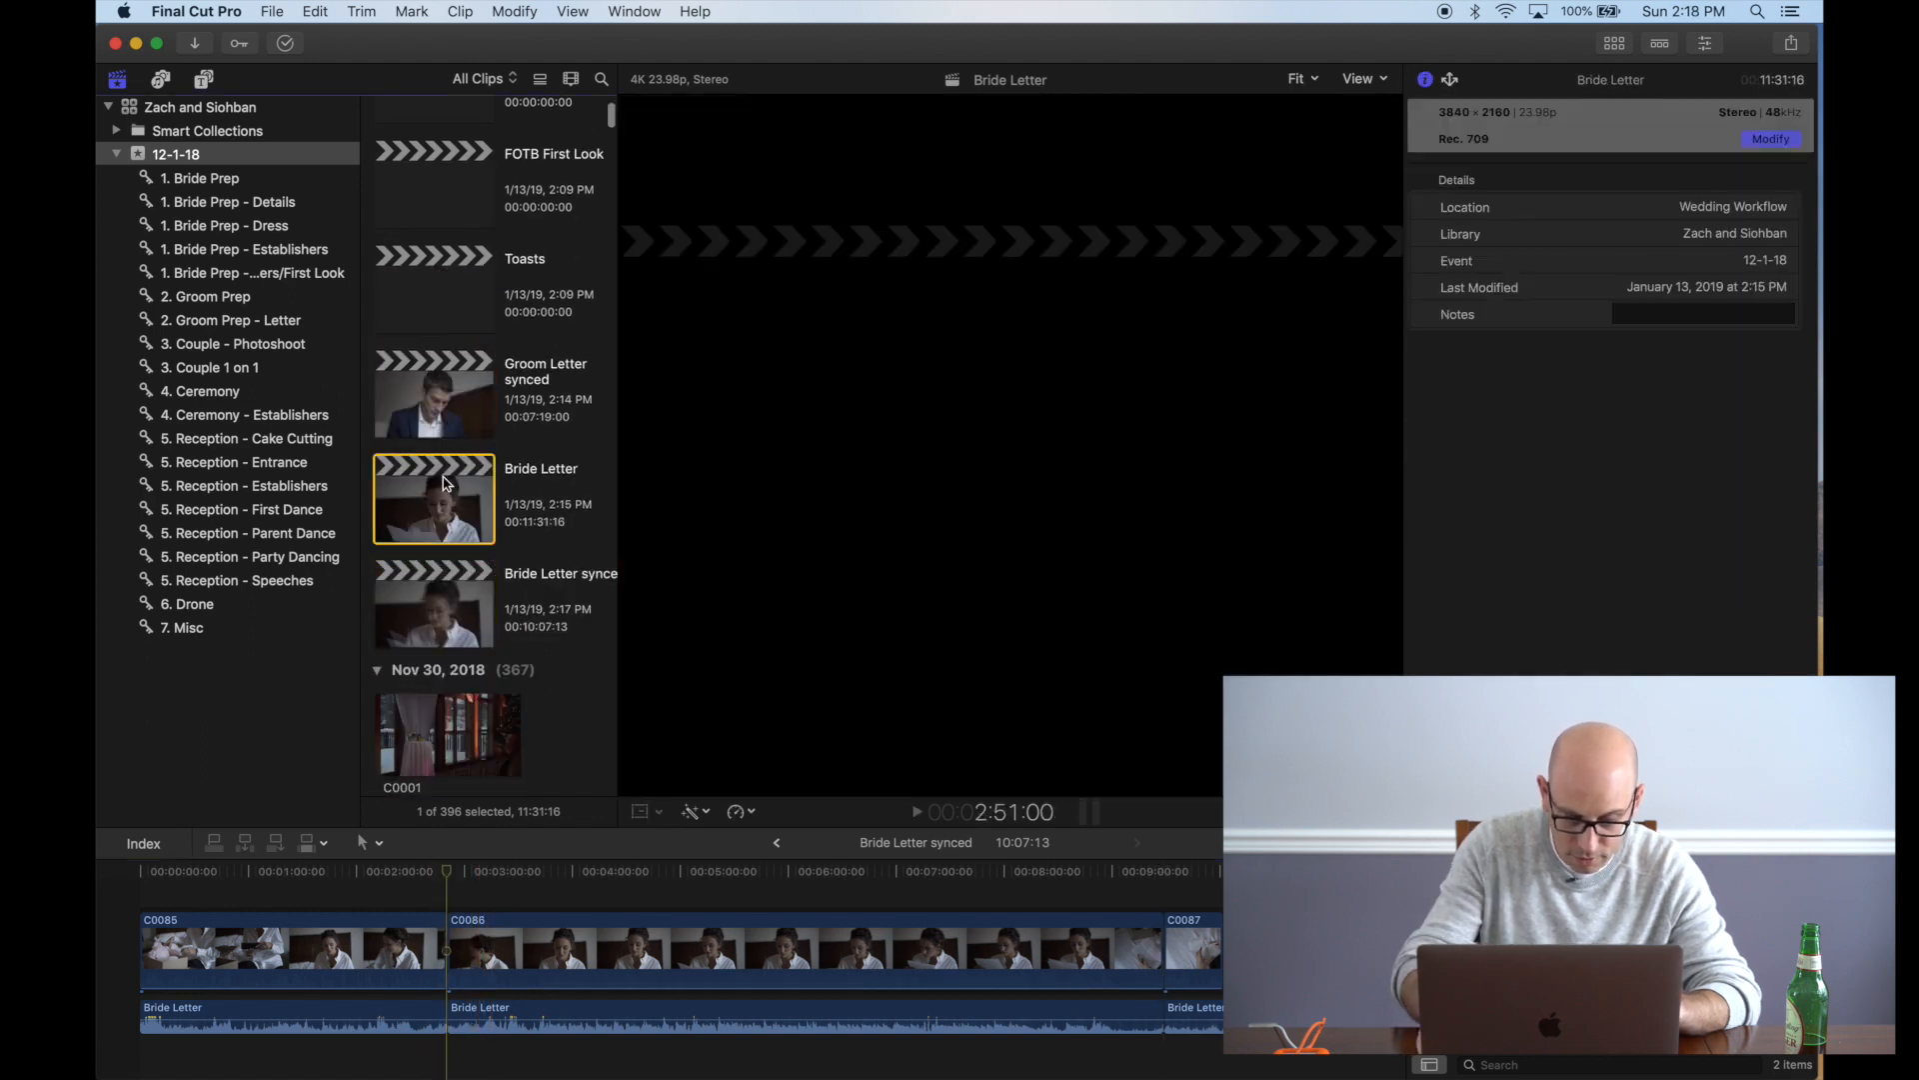
pyautogui.press('super+BackSpace')
# Open the Ceremony project in the timeline and display the clips of the 4. Ceremony collection
pyautogui.scroll(8, 447, 483)
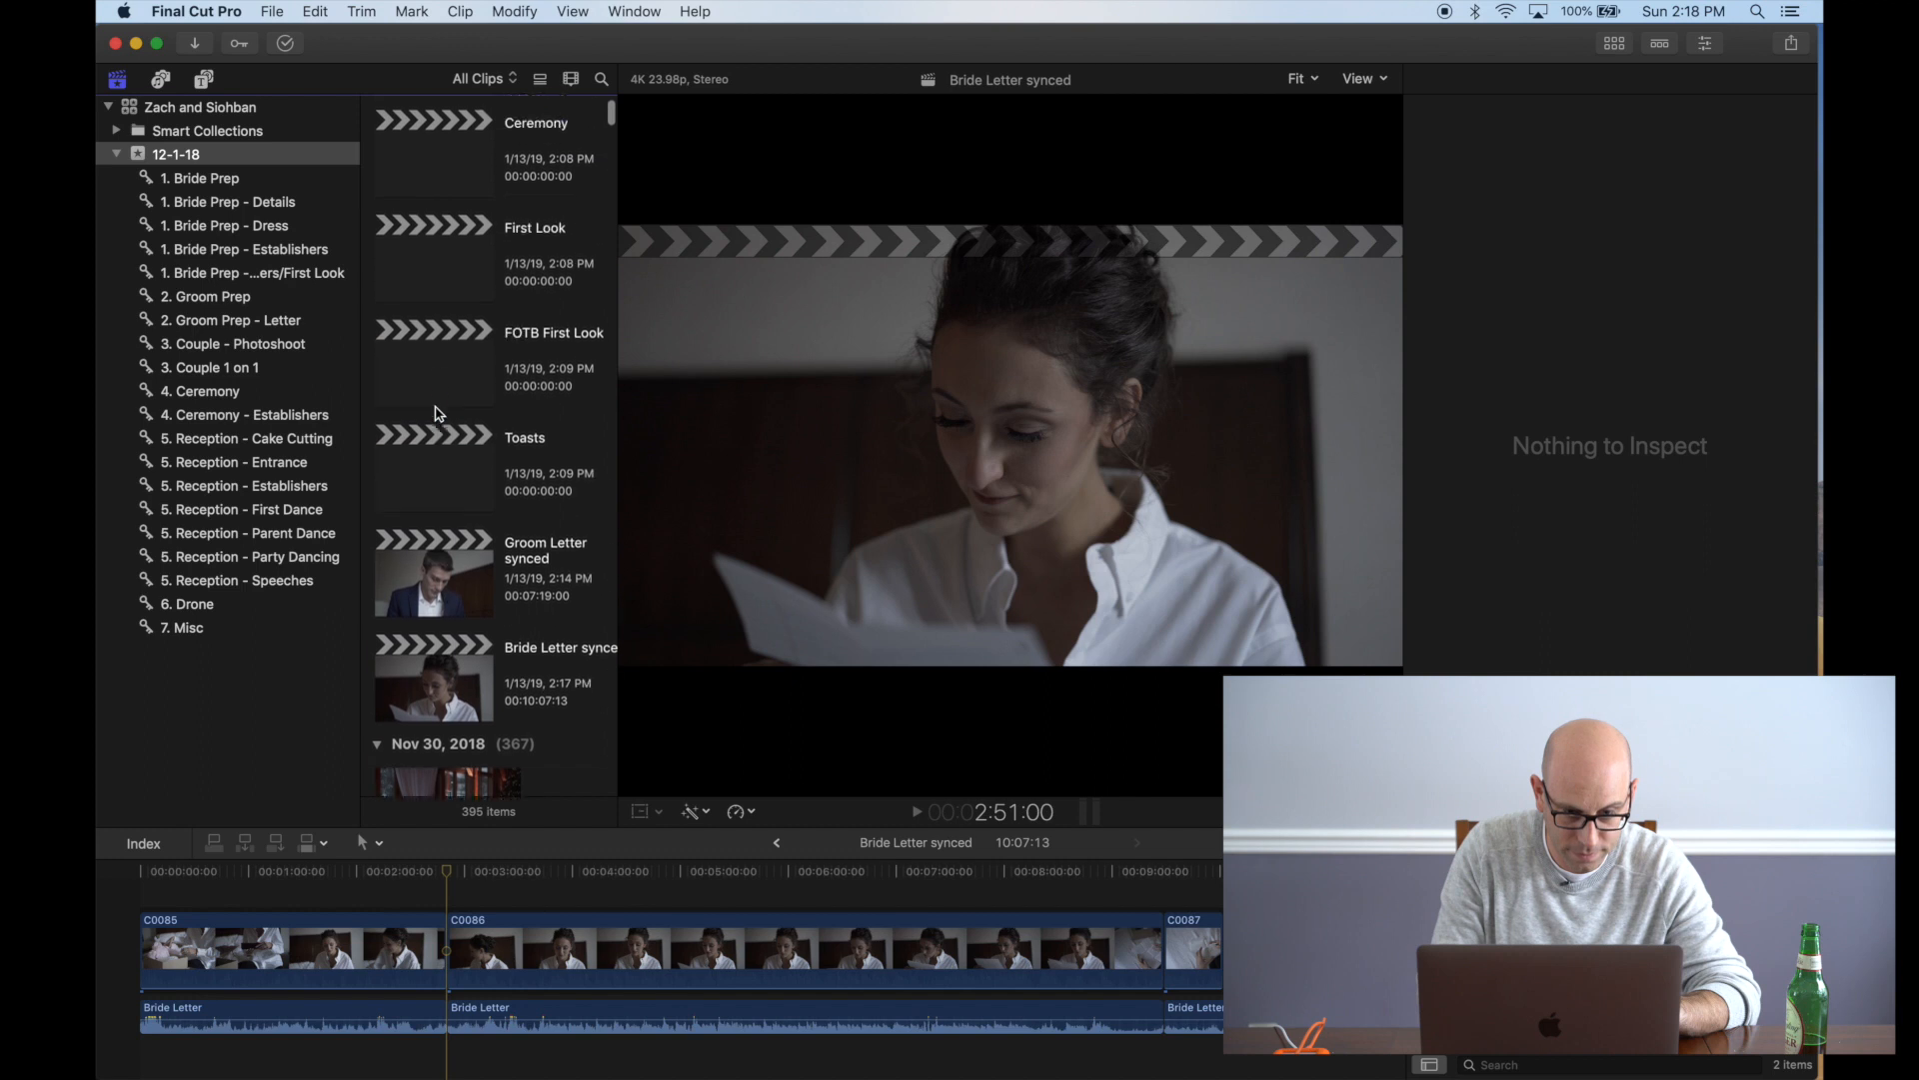
pyautogui.scroll(1, 438, 412)
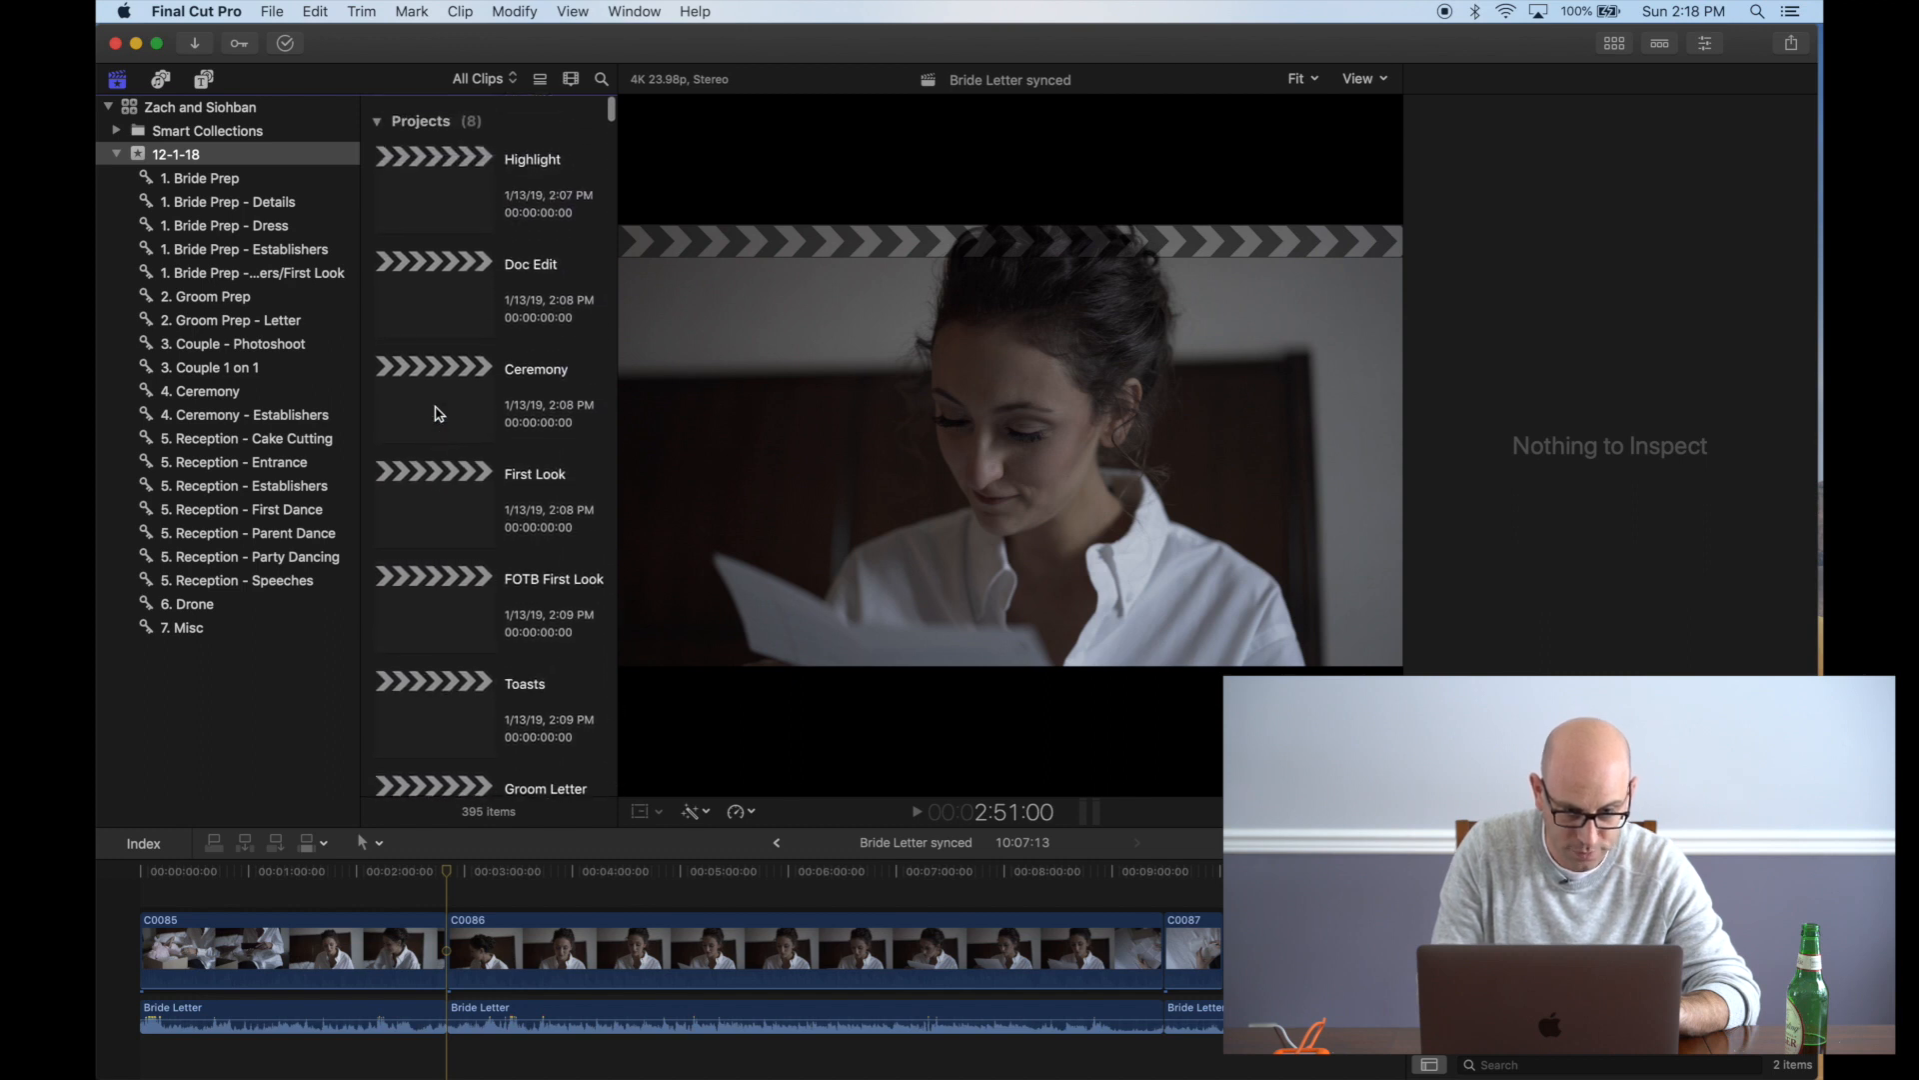
pyautogui.doubleClick(424, 415)
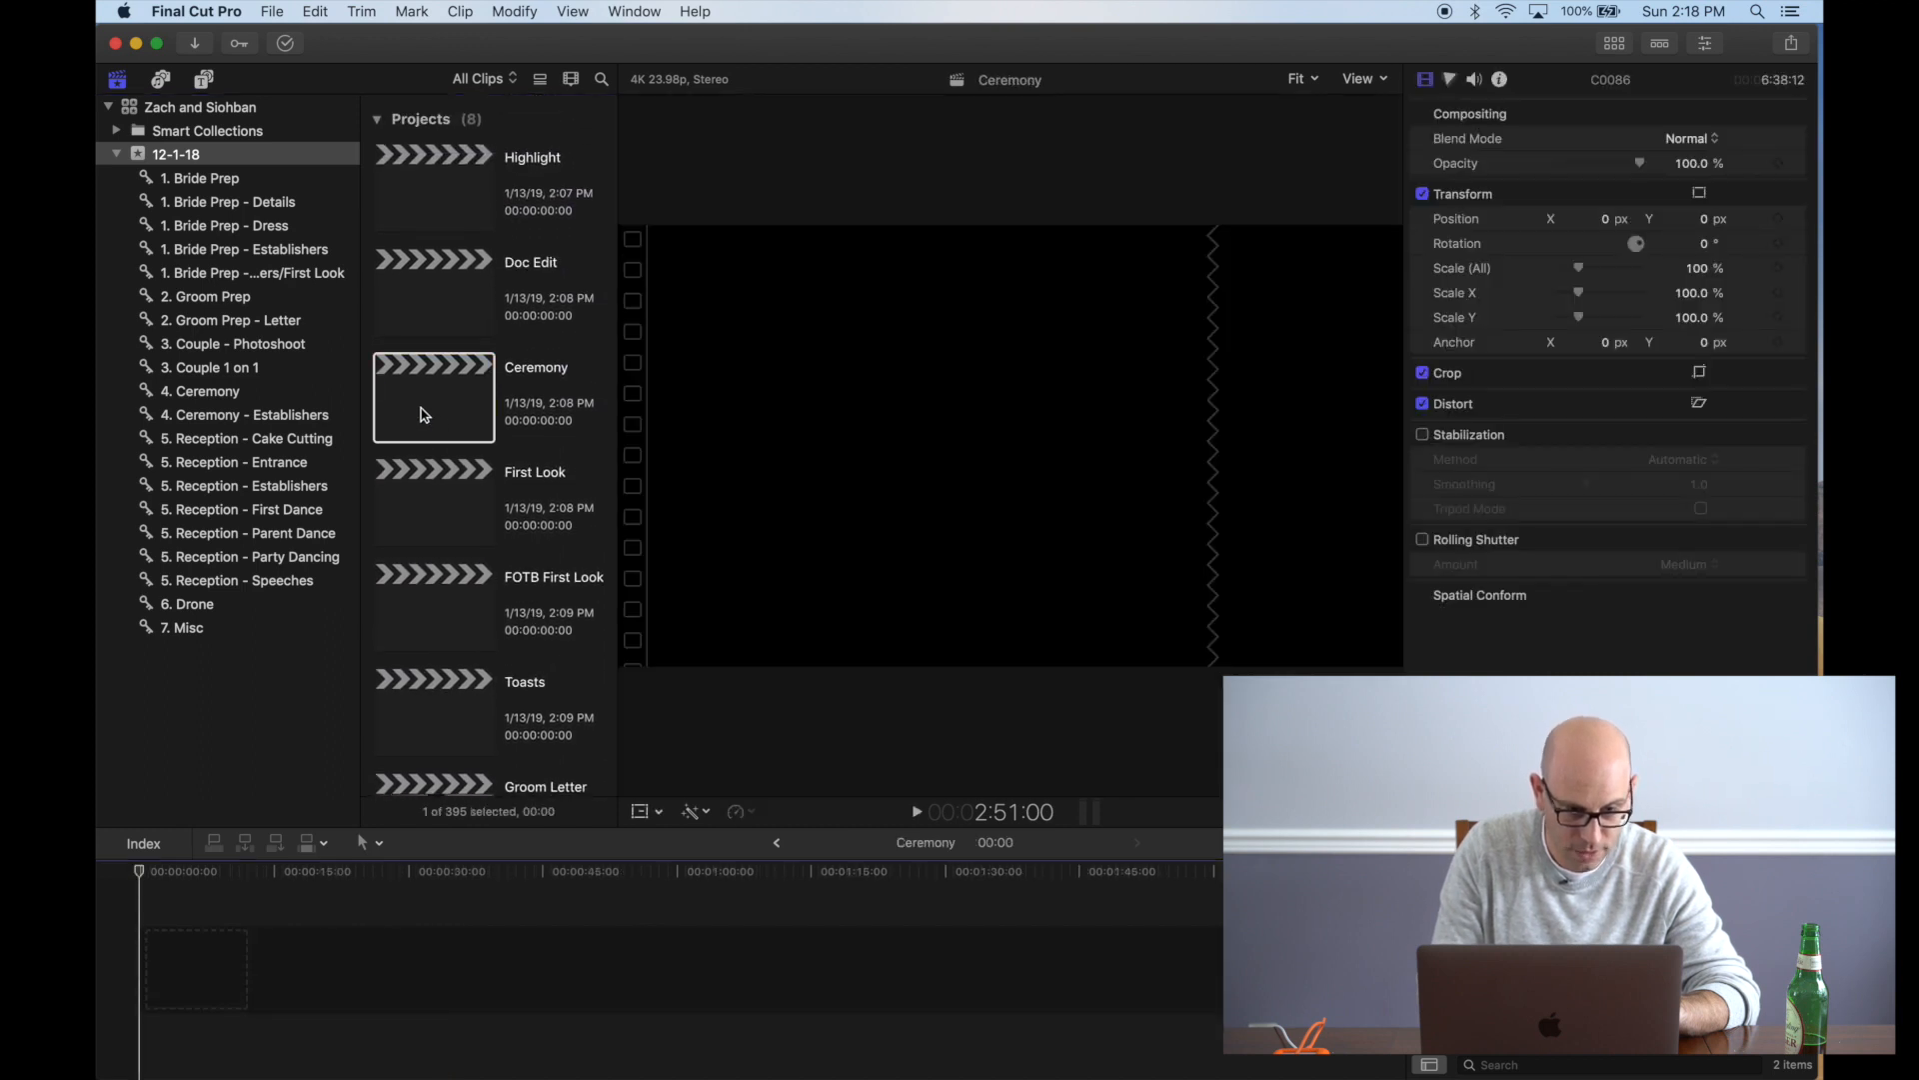
pyautogui.click(233, 389)
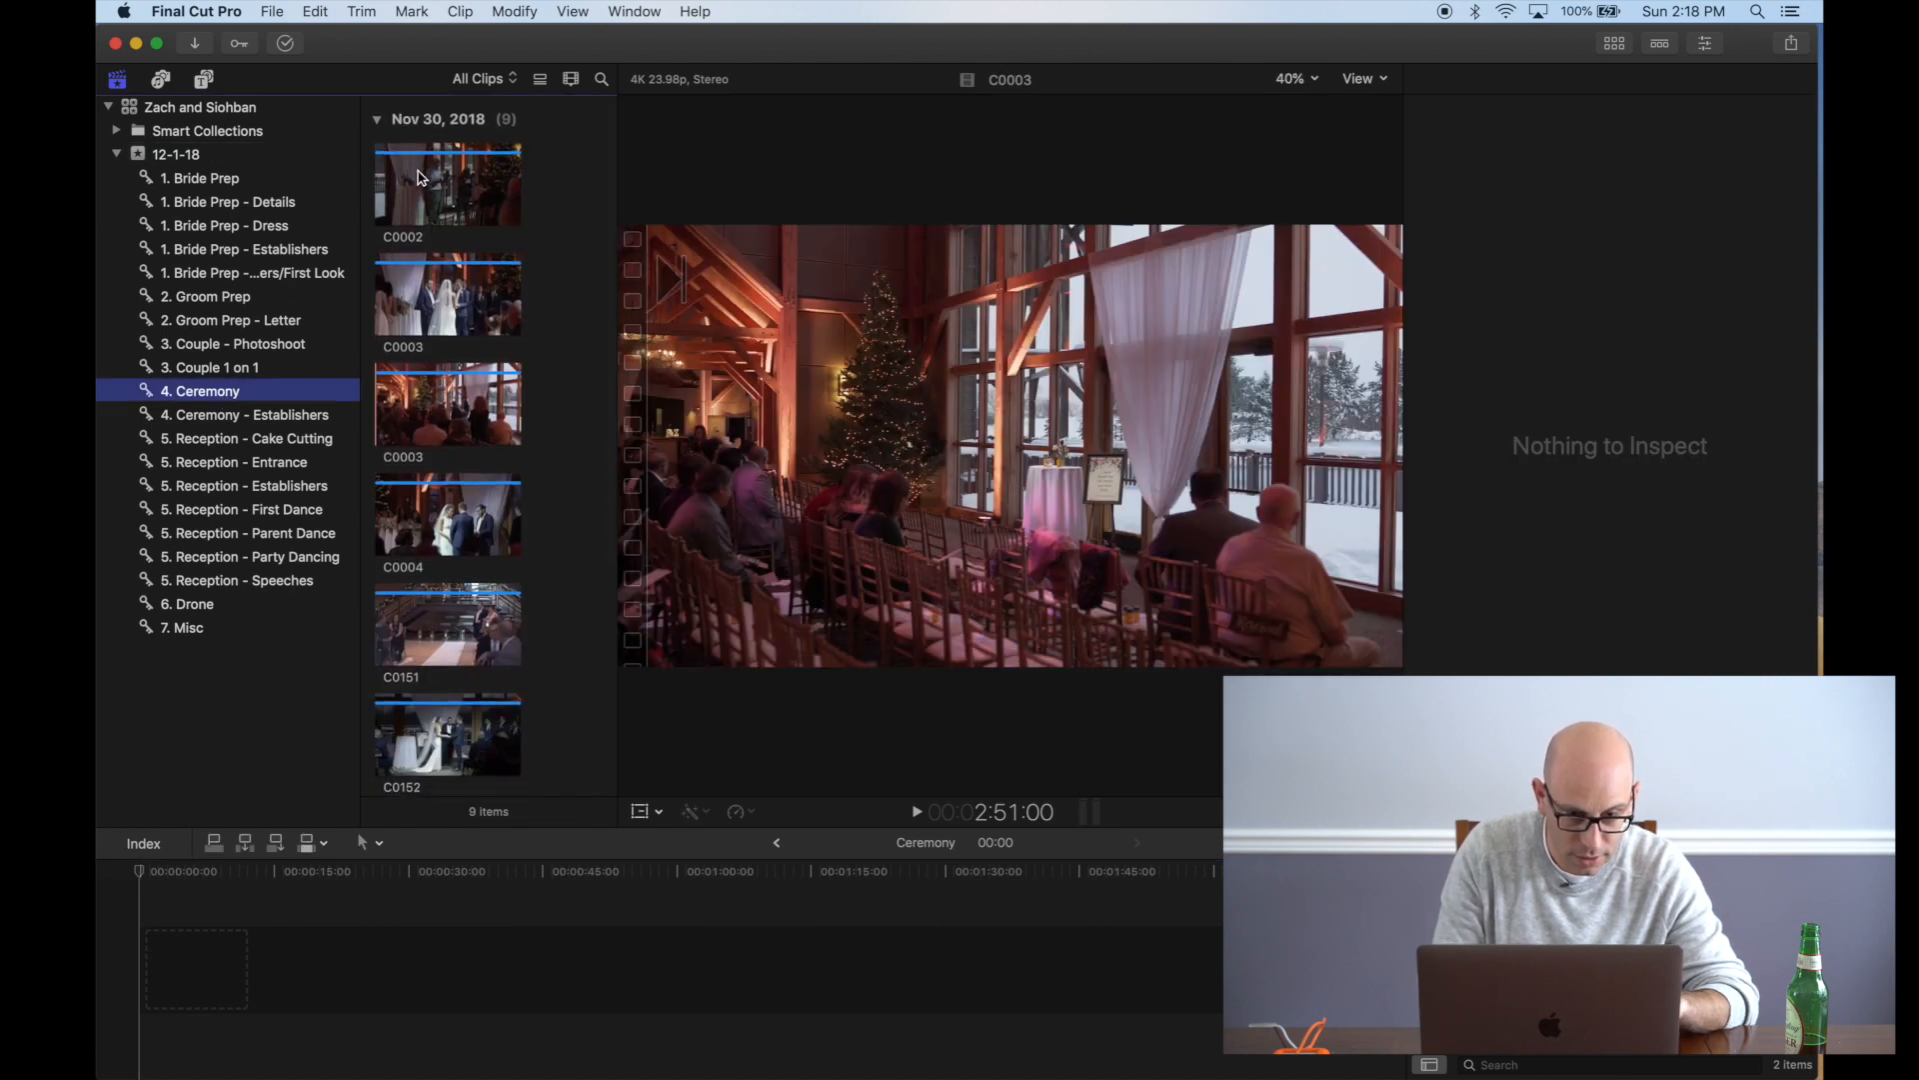
pyautogui.scroll(-1, 462, 437)
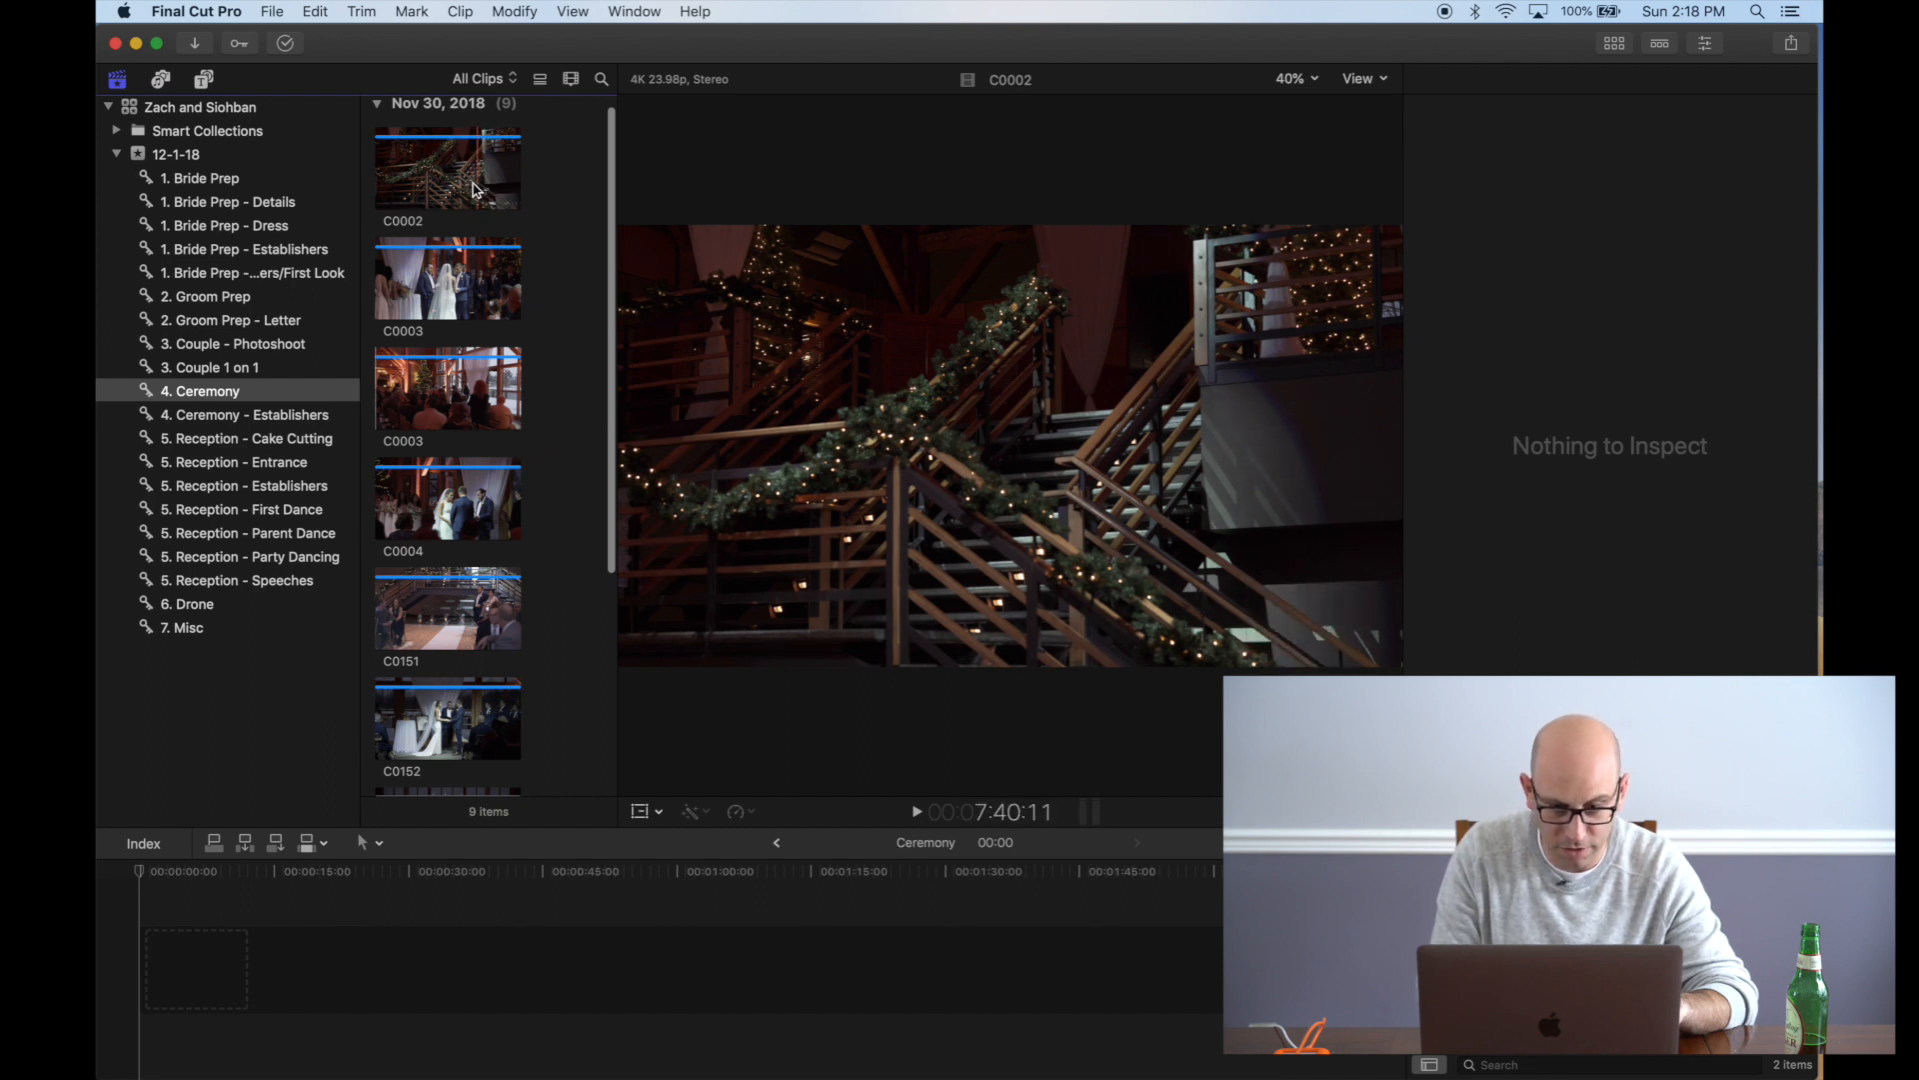
# Place clip C0002 from the 4. Ceremony collection at the start of the empty Ceremony timeline
pyautogui.click(456, 187)
pyautogui.moveTo(430, 185); pyautogui.dragTo(200, 950)
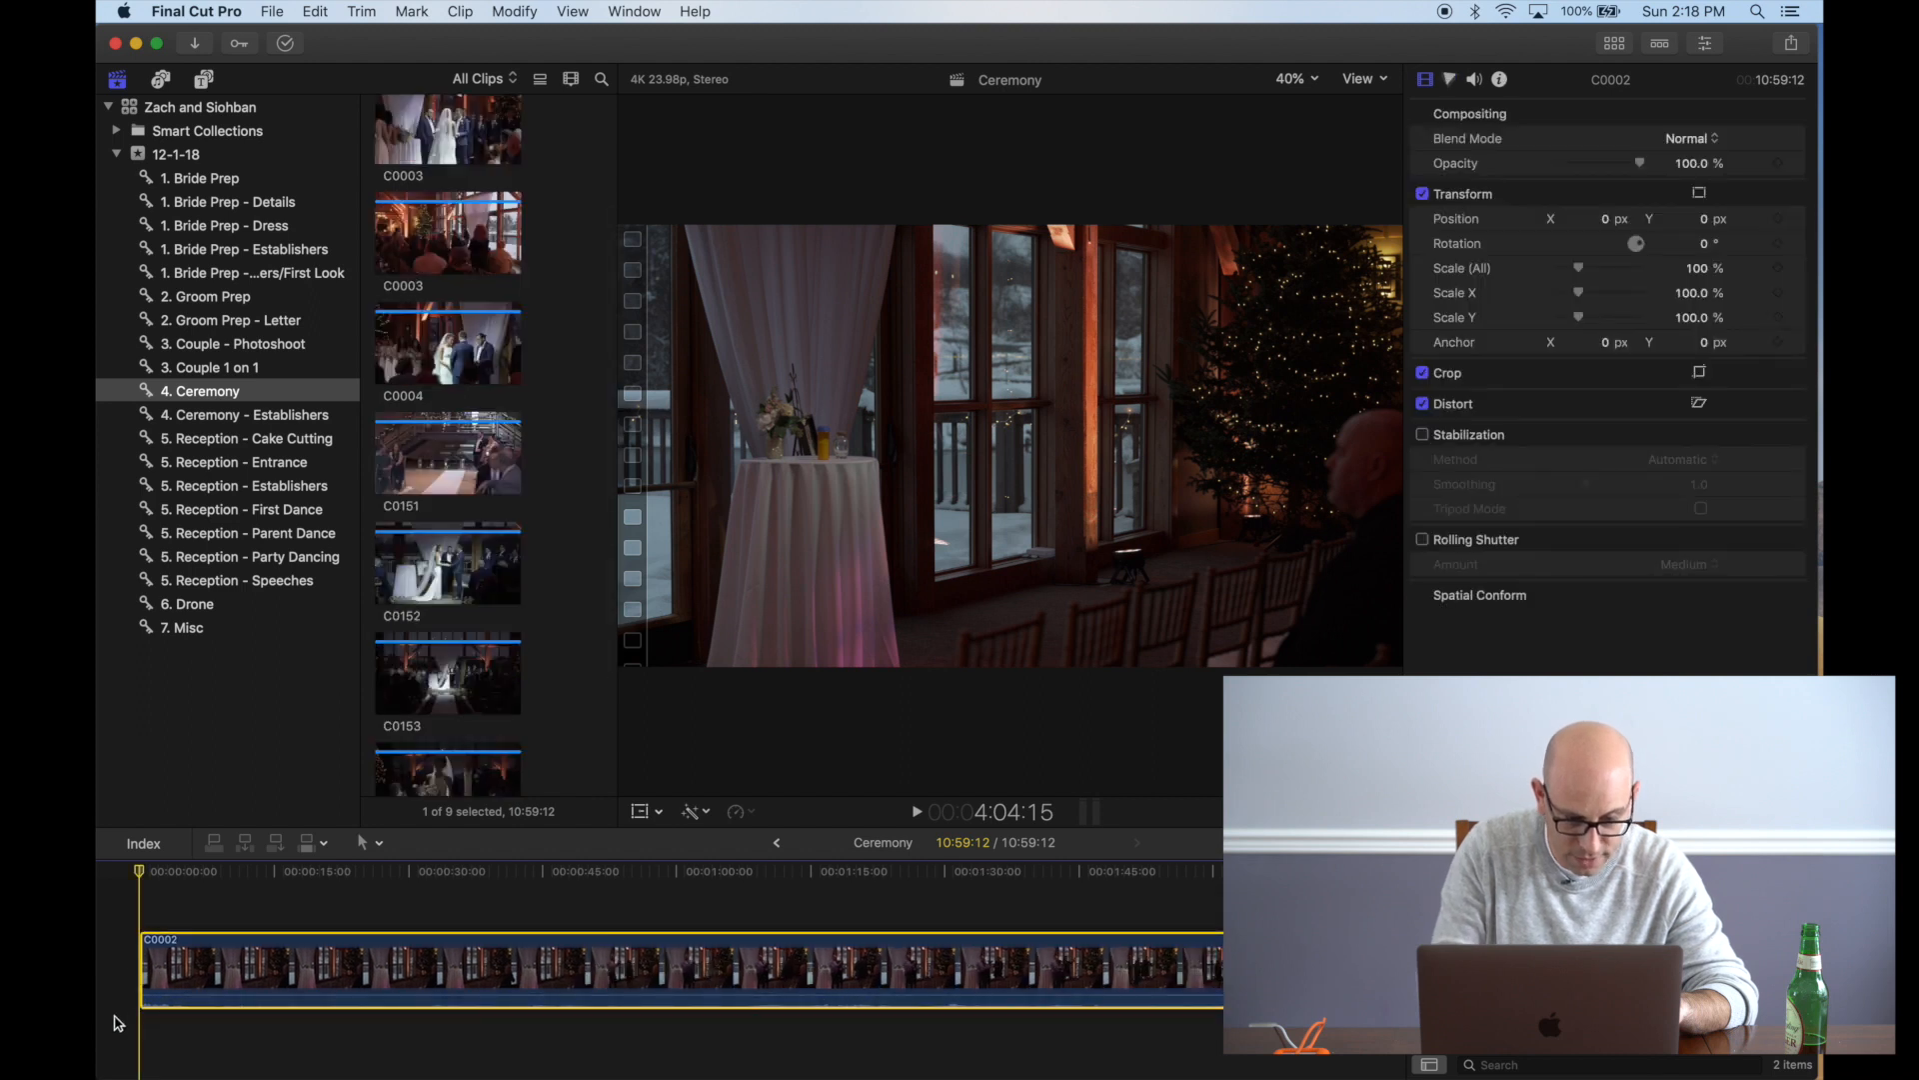
pyautogui.press('super+minus')
pyautogui.press('super+minus')
pyautogui.press('super+minus')
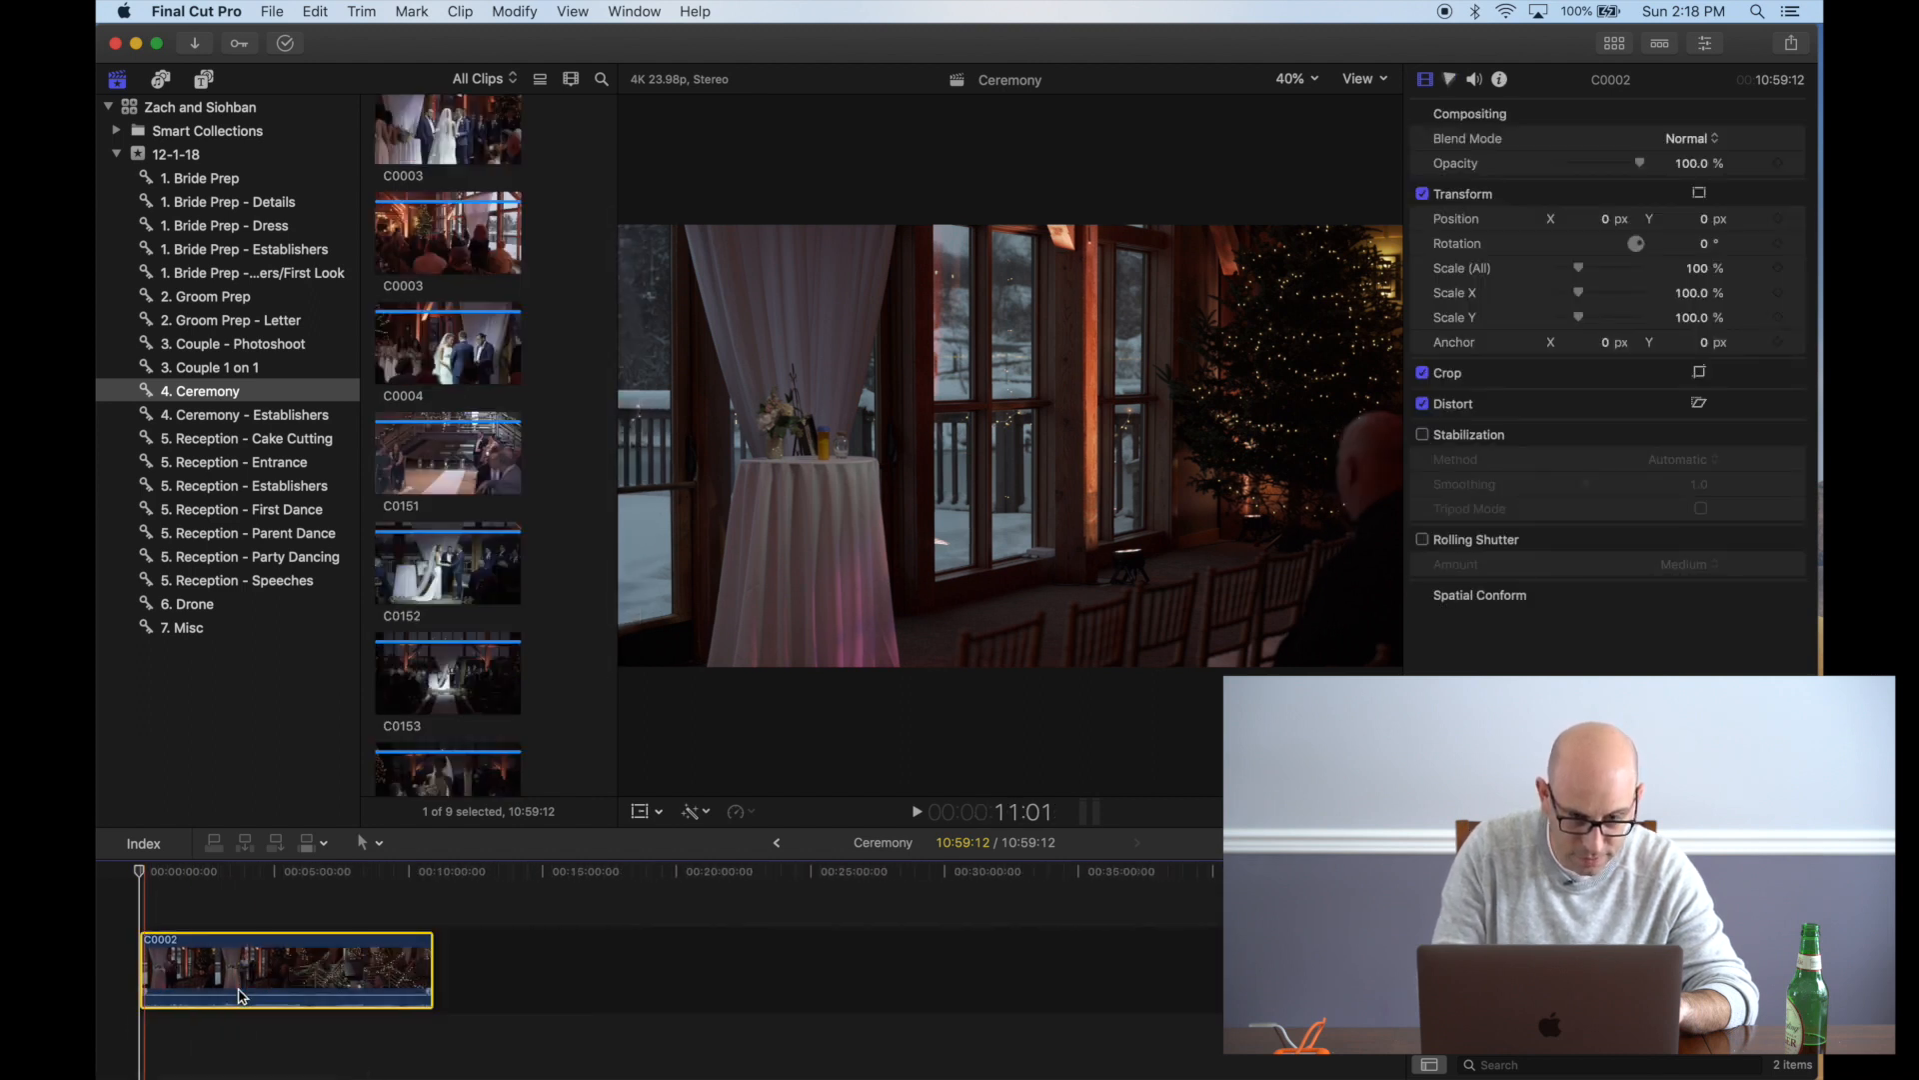
# Append the C0003 clip showing the couple at the altar directly after C0002 in the main storyline
pyautogui.scroll(4, 455, 218)
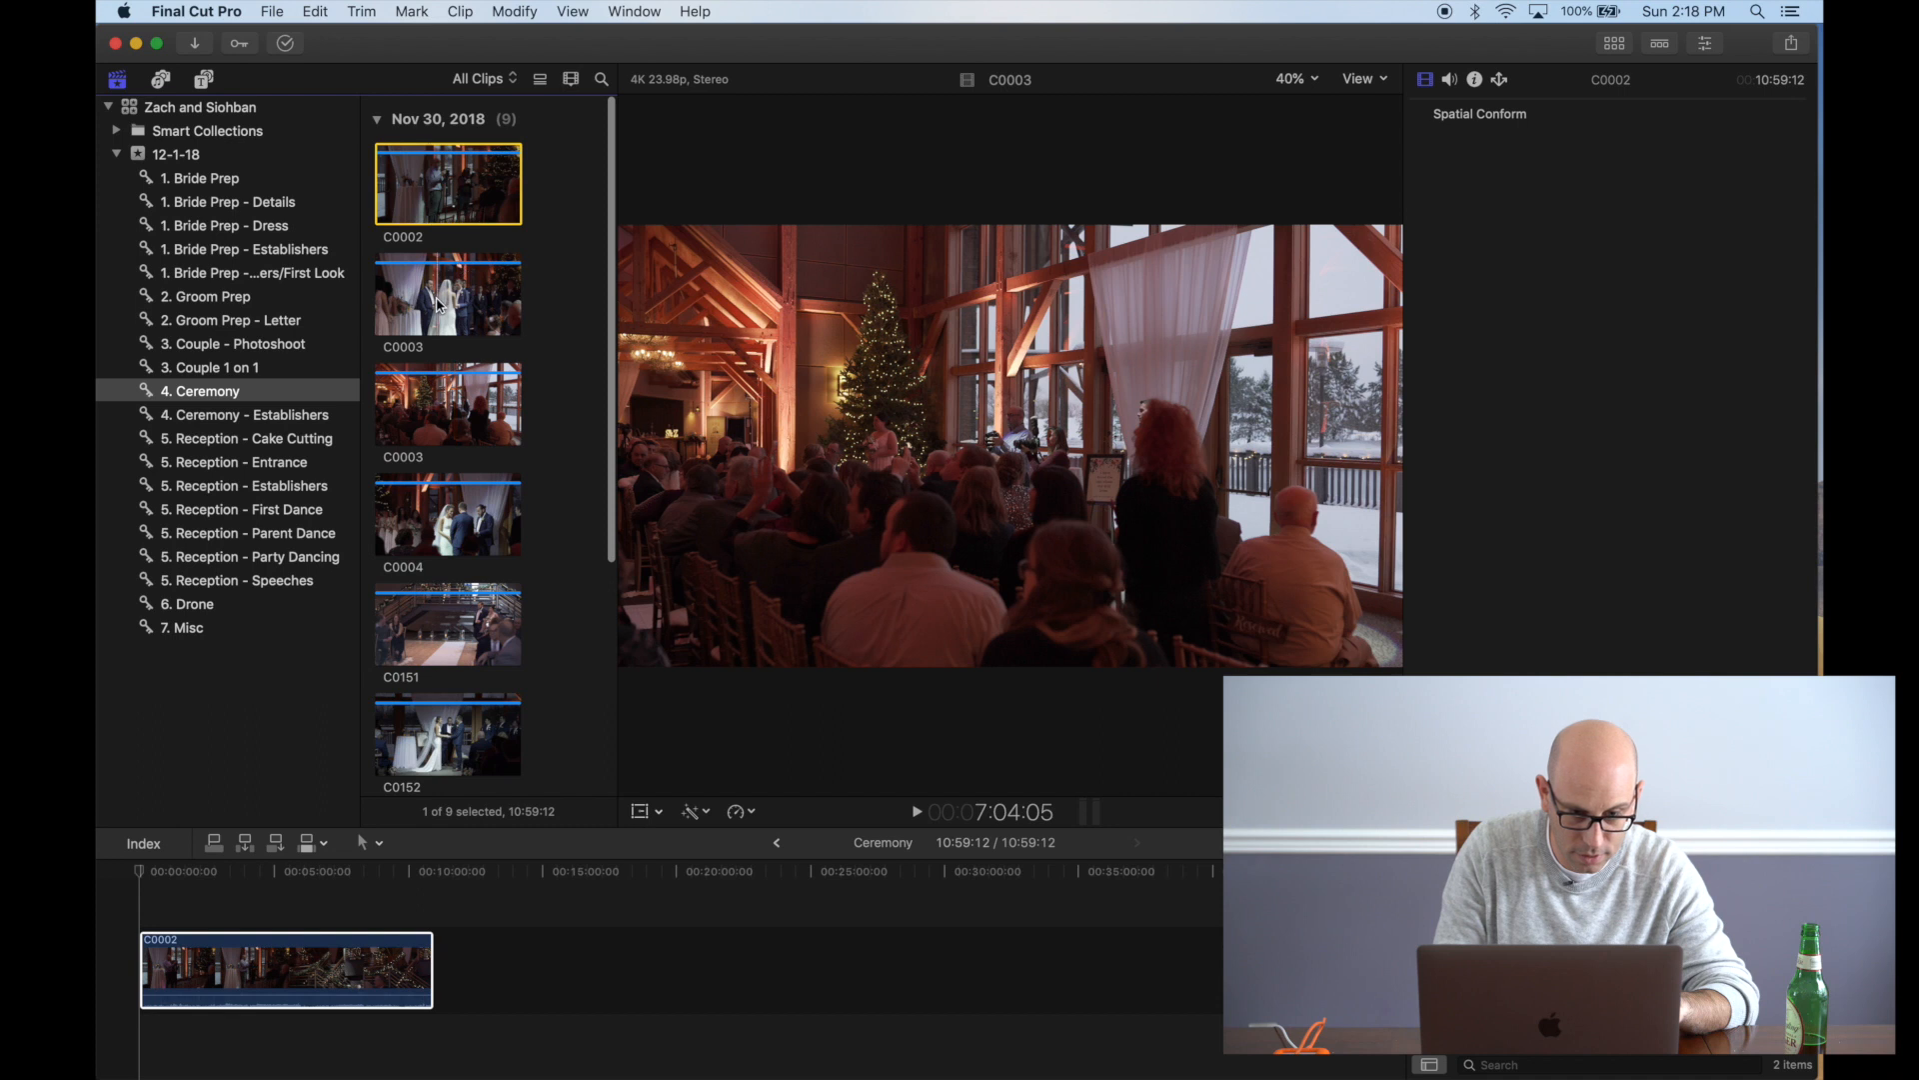
pyautogui.click(436, 297)
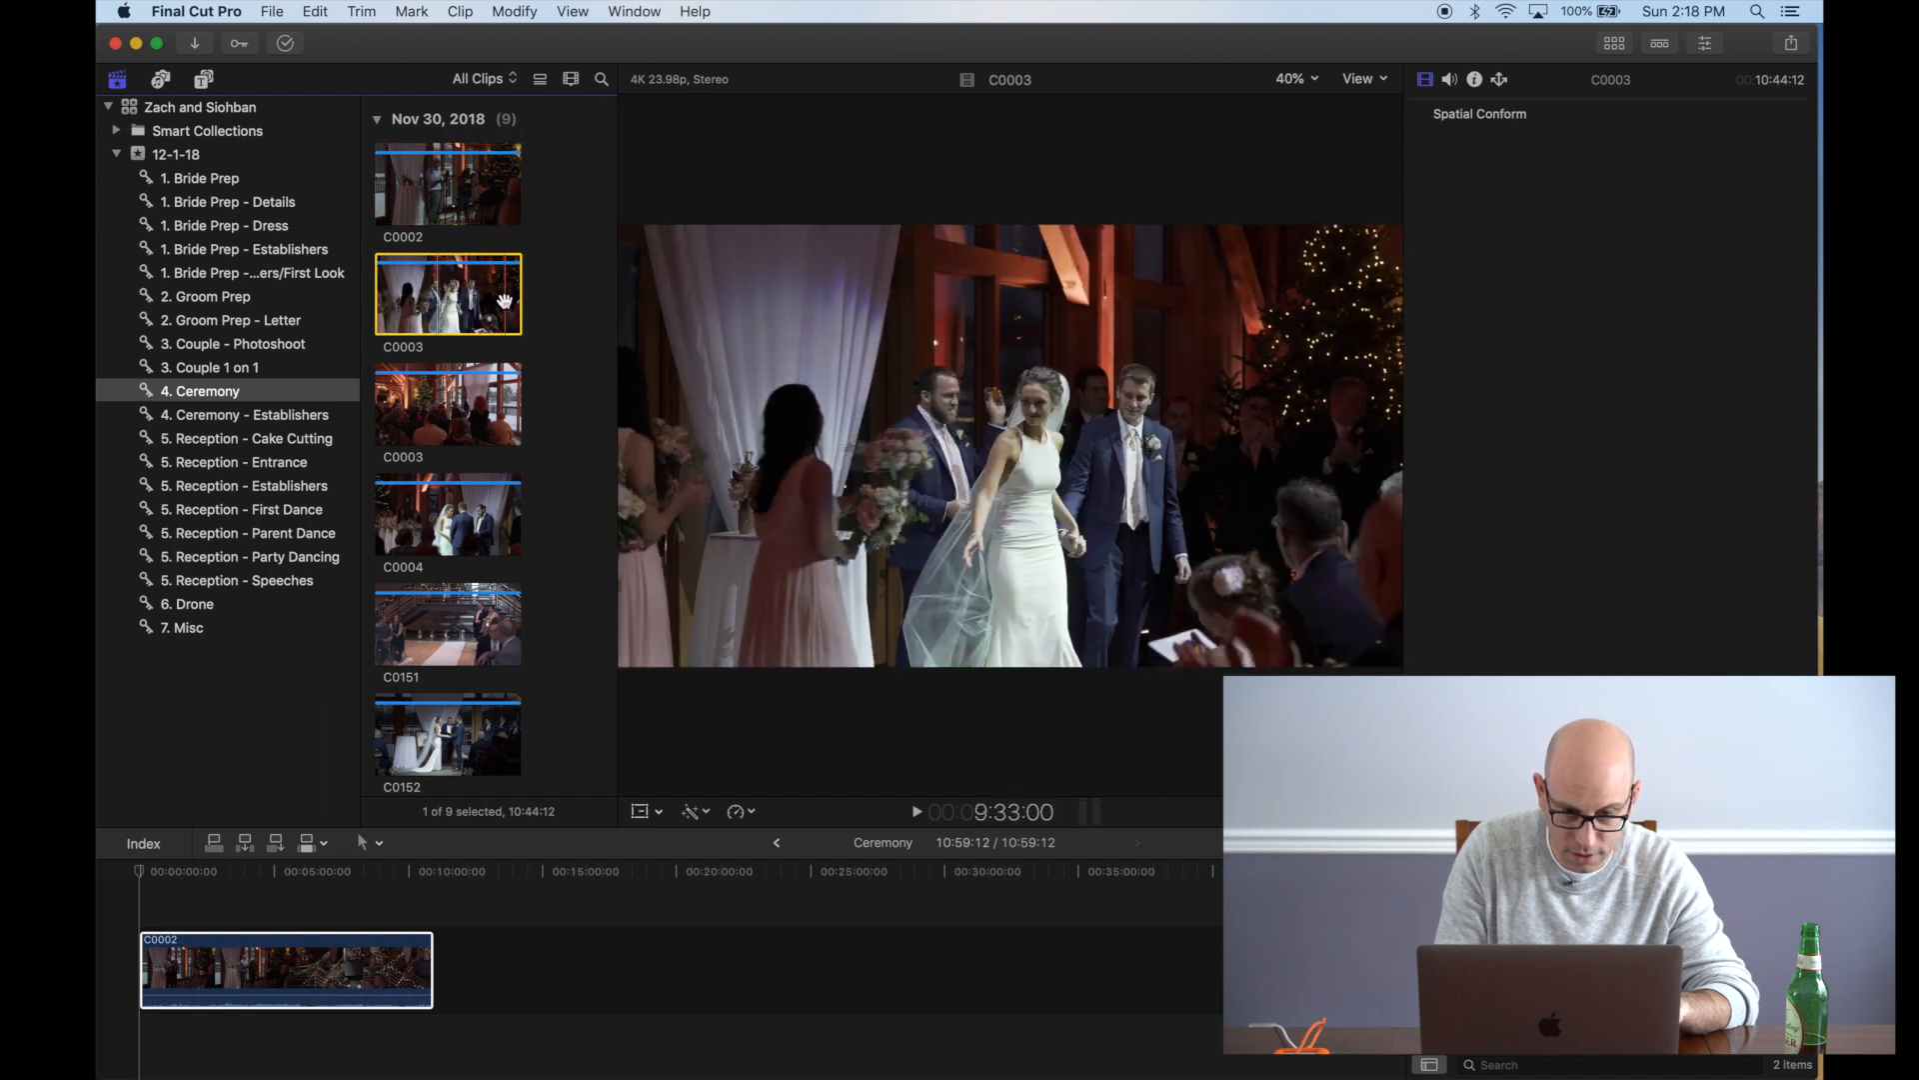
pyautogui.moveTo(414, 300); pyautogui.dragTo(482, 648)
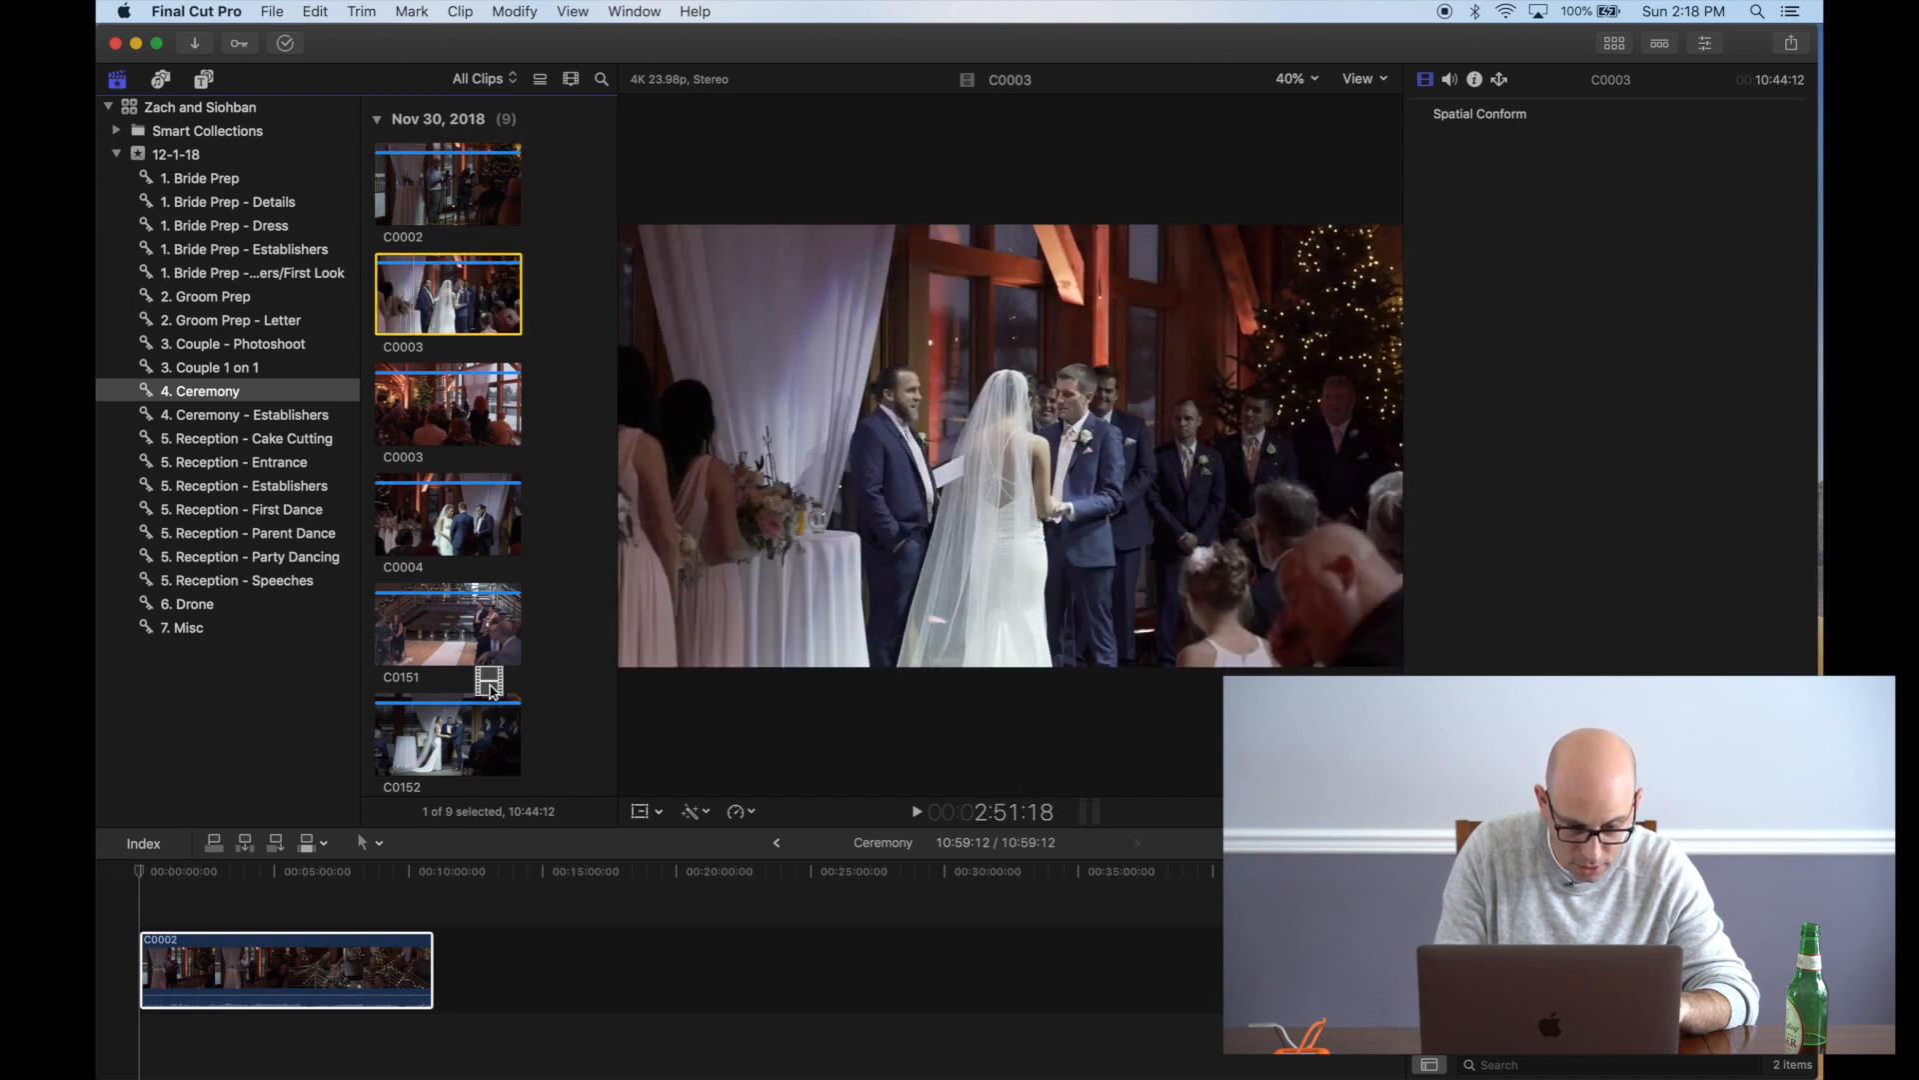
pyautogui.moveTo(497, 800); pyautogui.dragTo(459, 960)
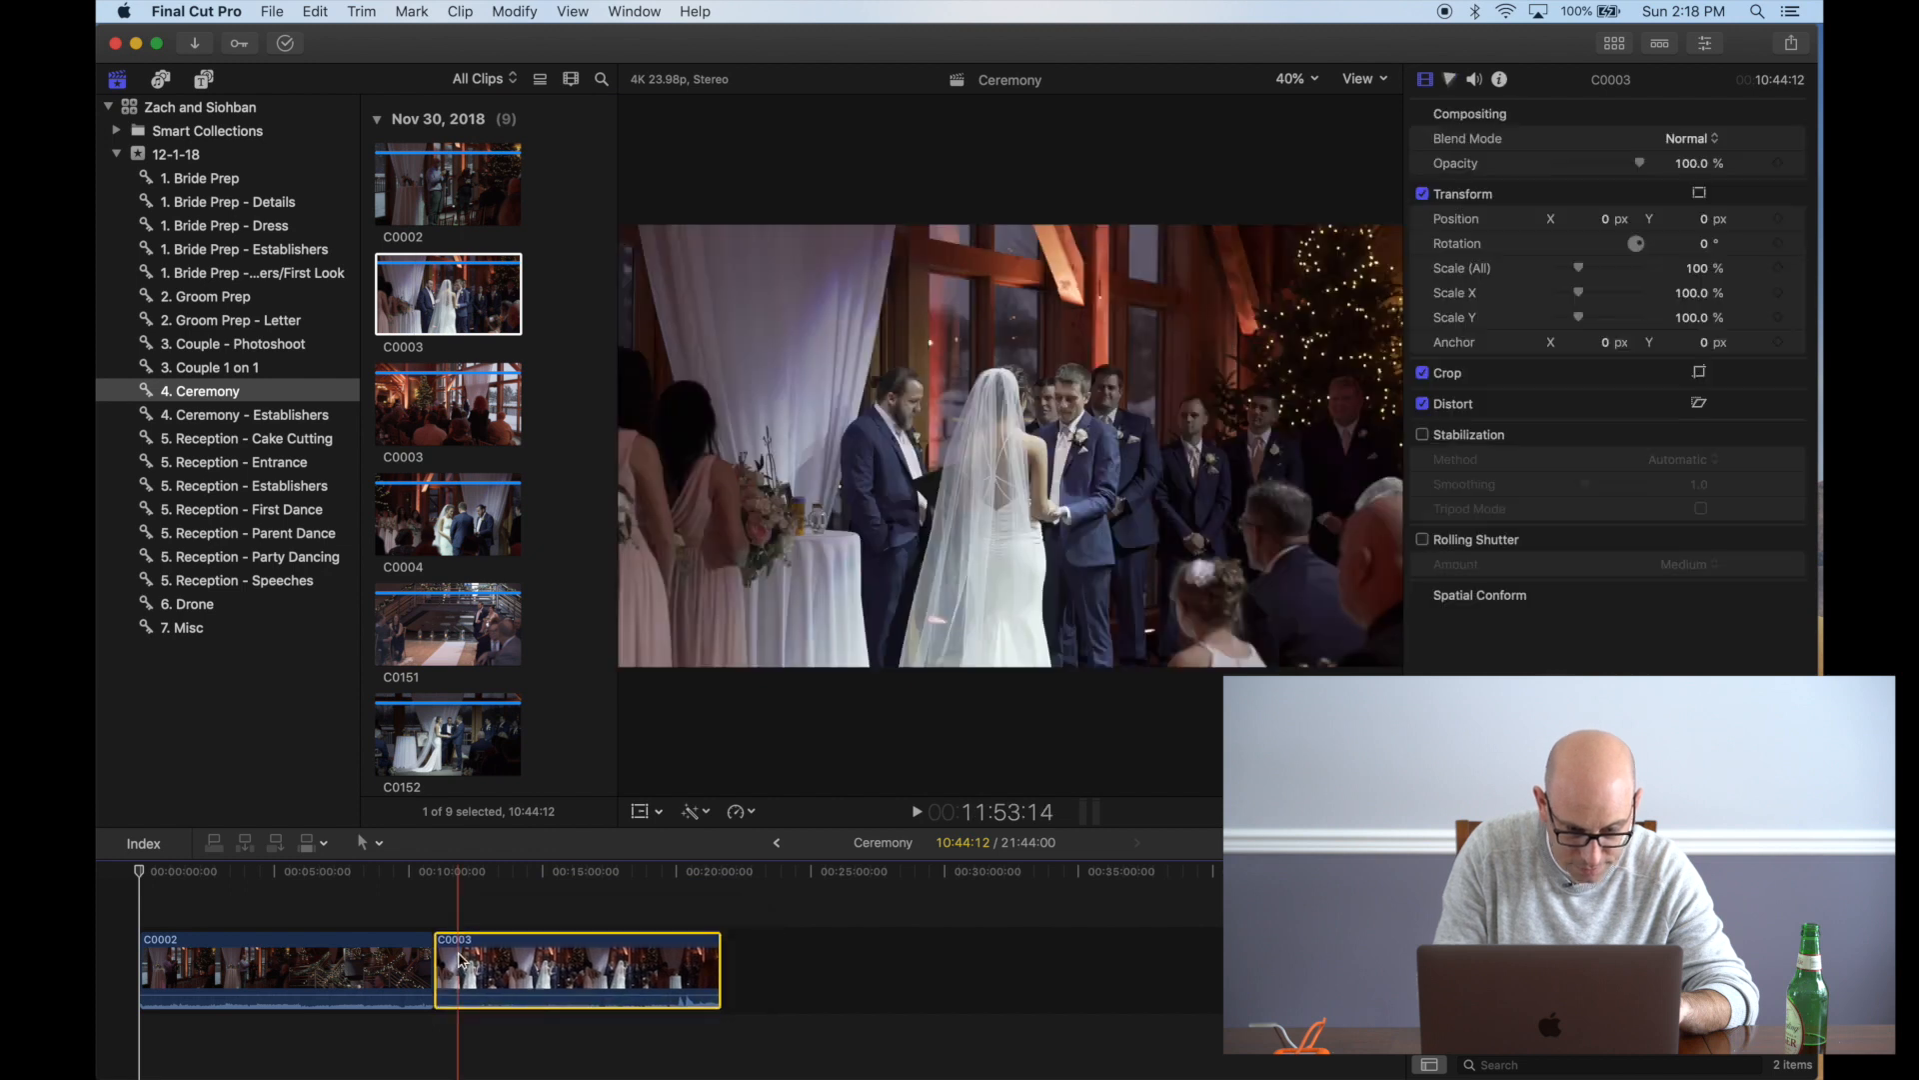
# Connect the other C0003 clip, the wide shot of the seated guests, above C0002 at the timeline's start
pyautogui.click(406, 404)
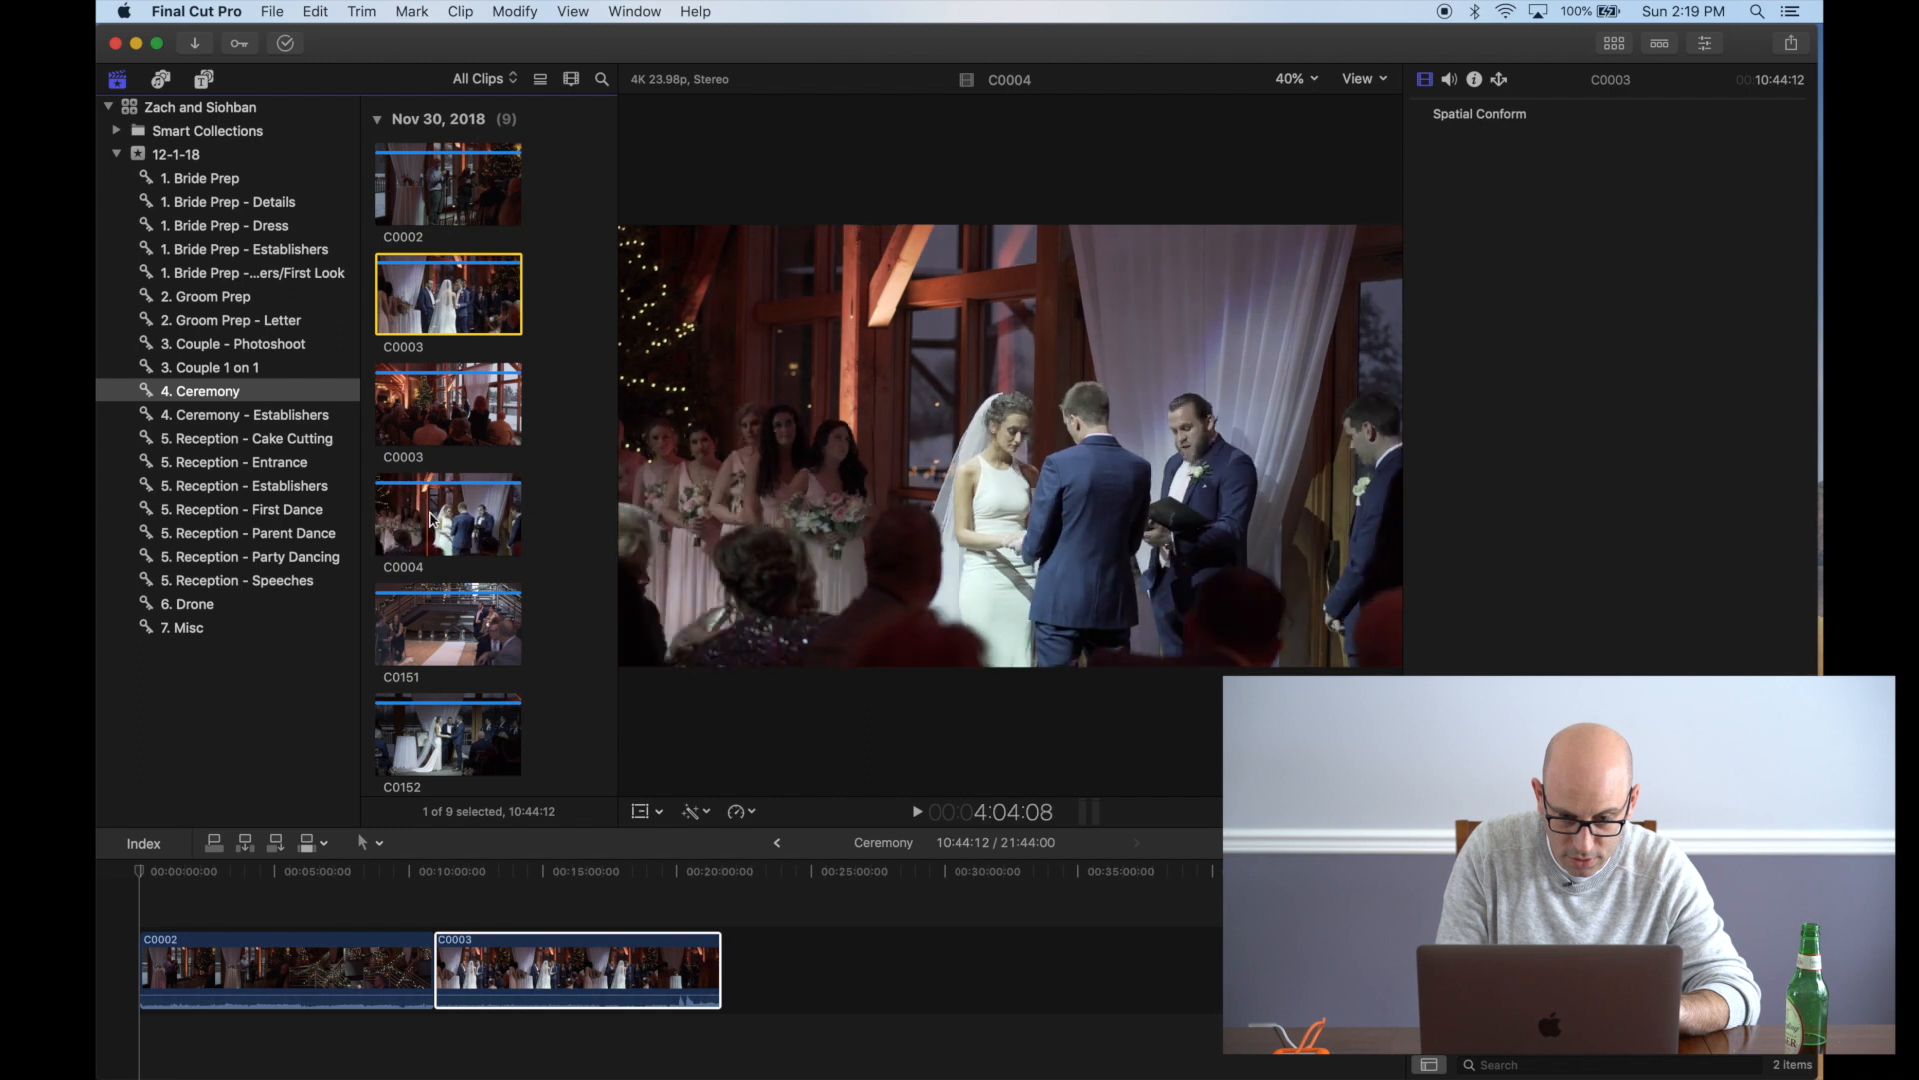
pyautogui.click(418, 421)
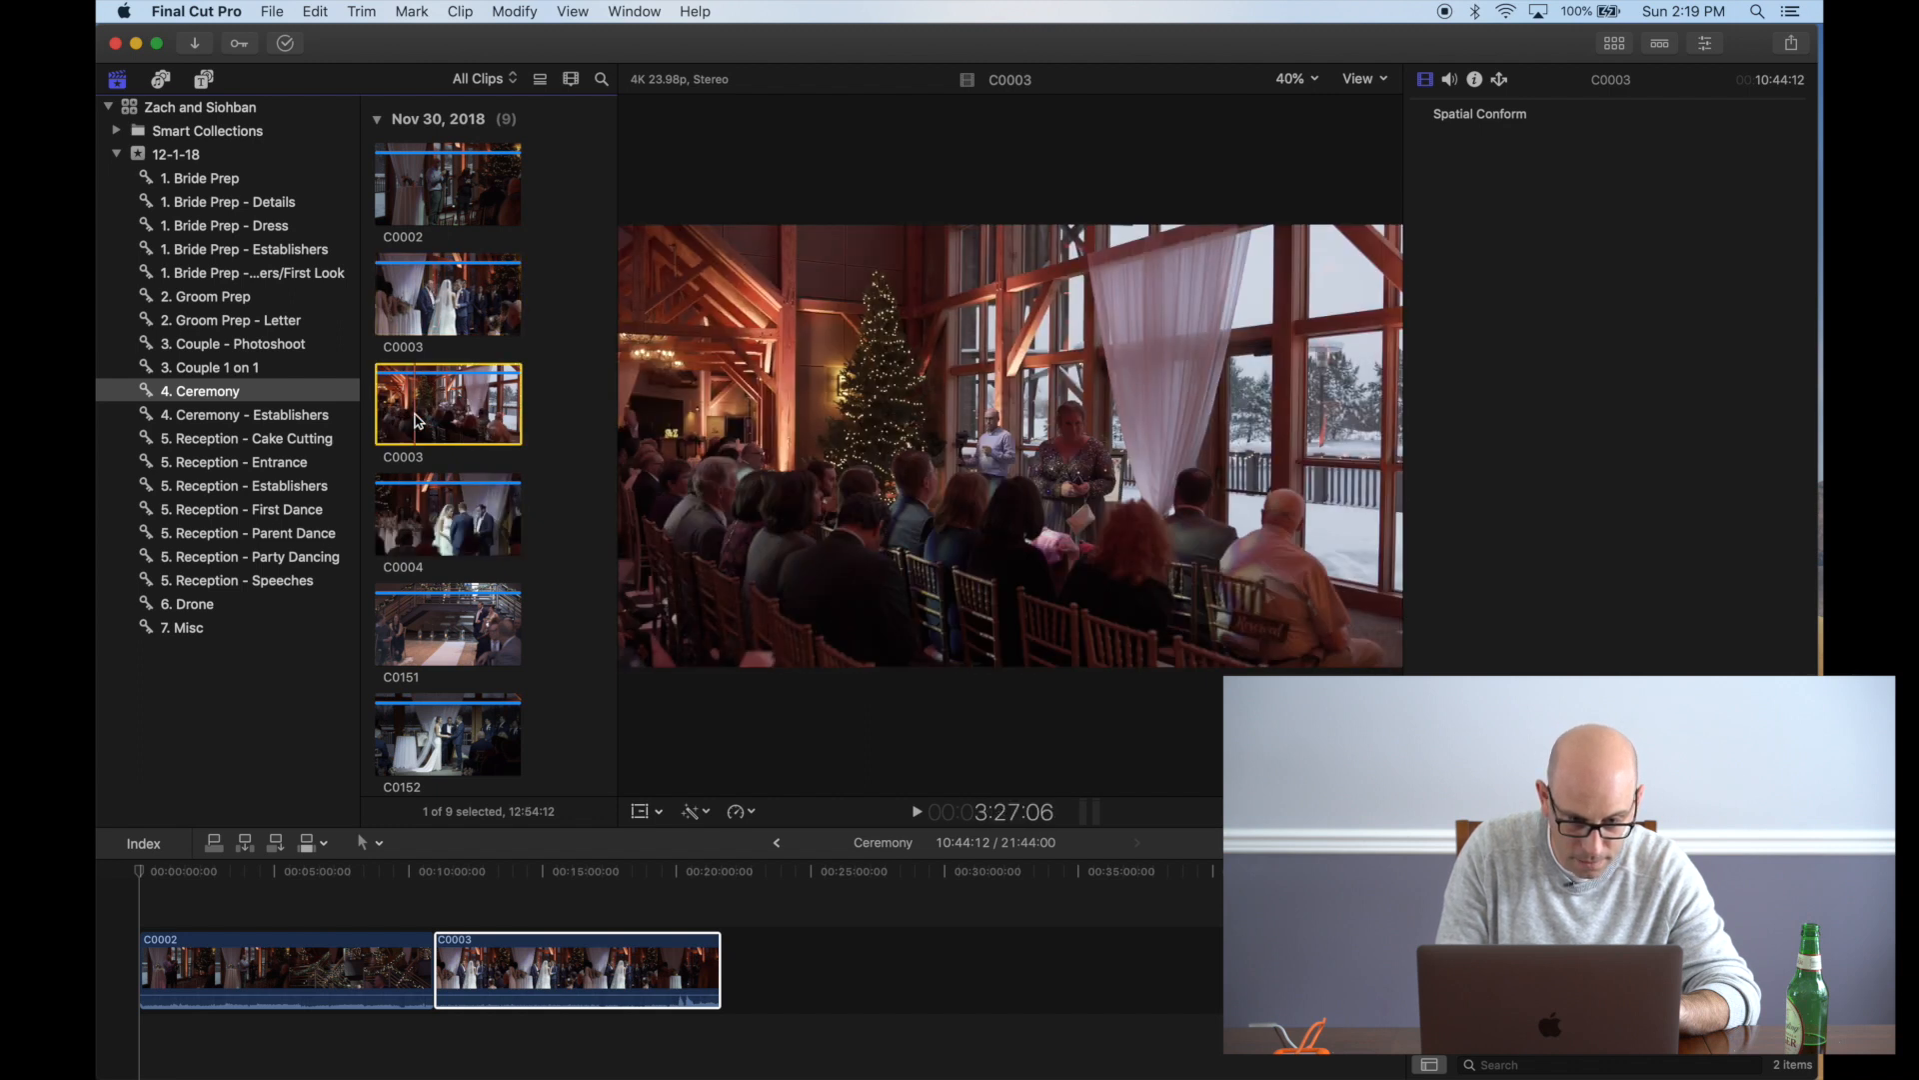
pyautogui.moveTo(434, 392); pyautogui.dragTo(140, 892)
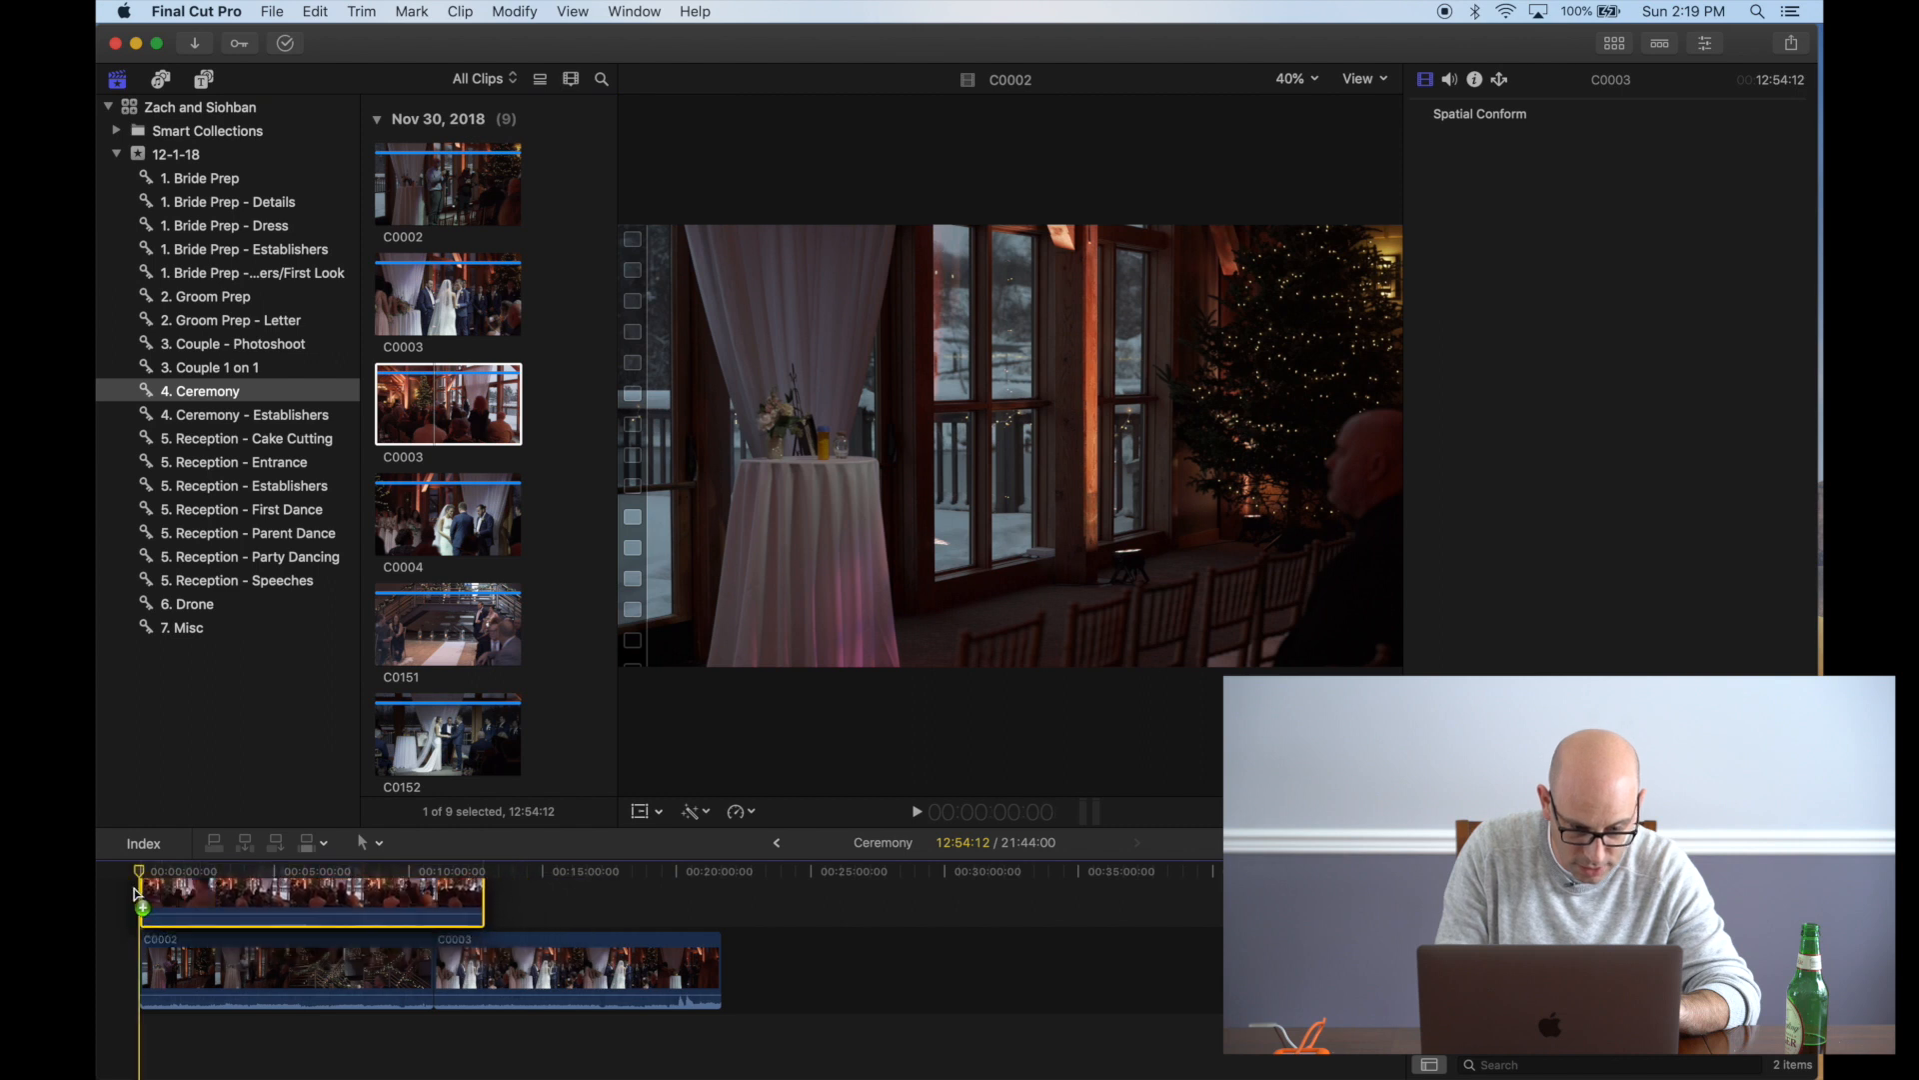
# Connect clip C0004 directly after the wide guest shot on the layer above the main storyline
pyautogui.click(438, 533)
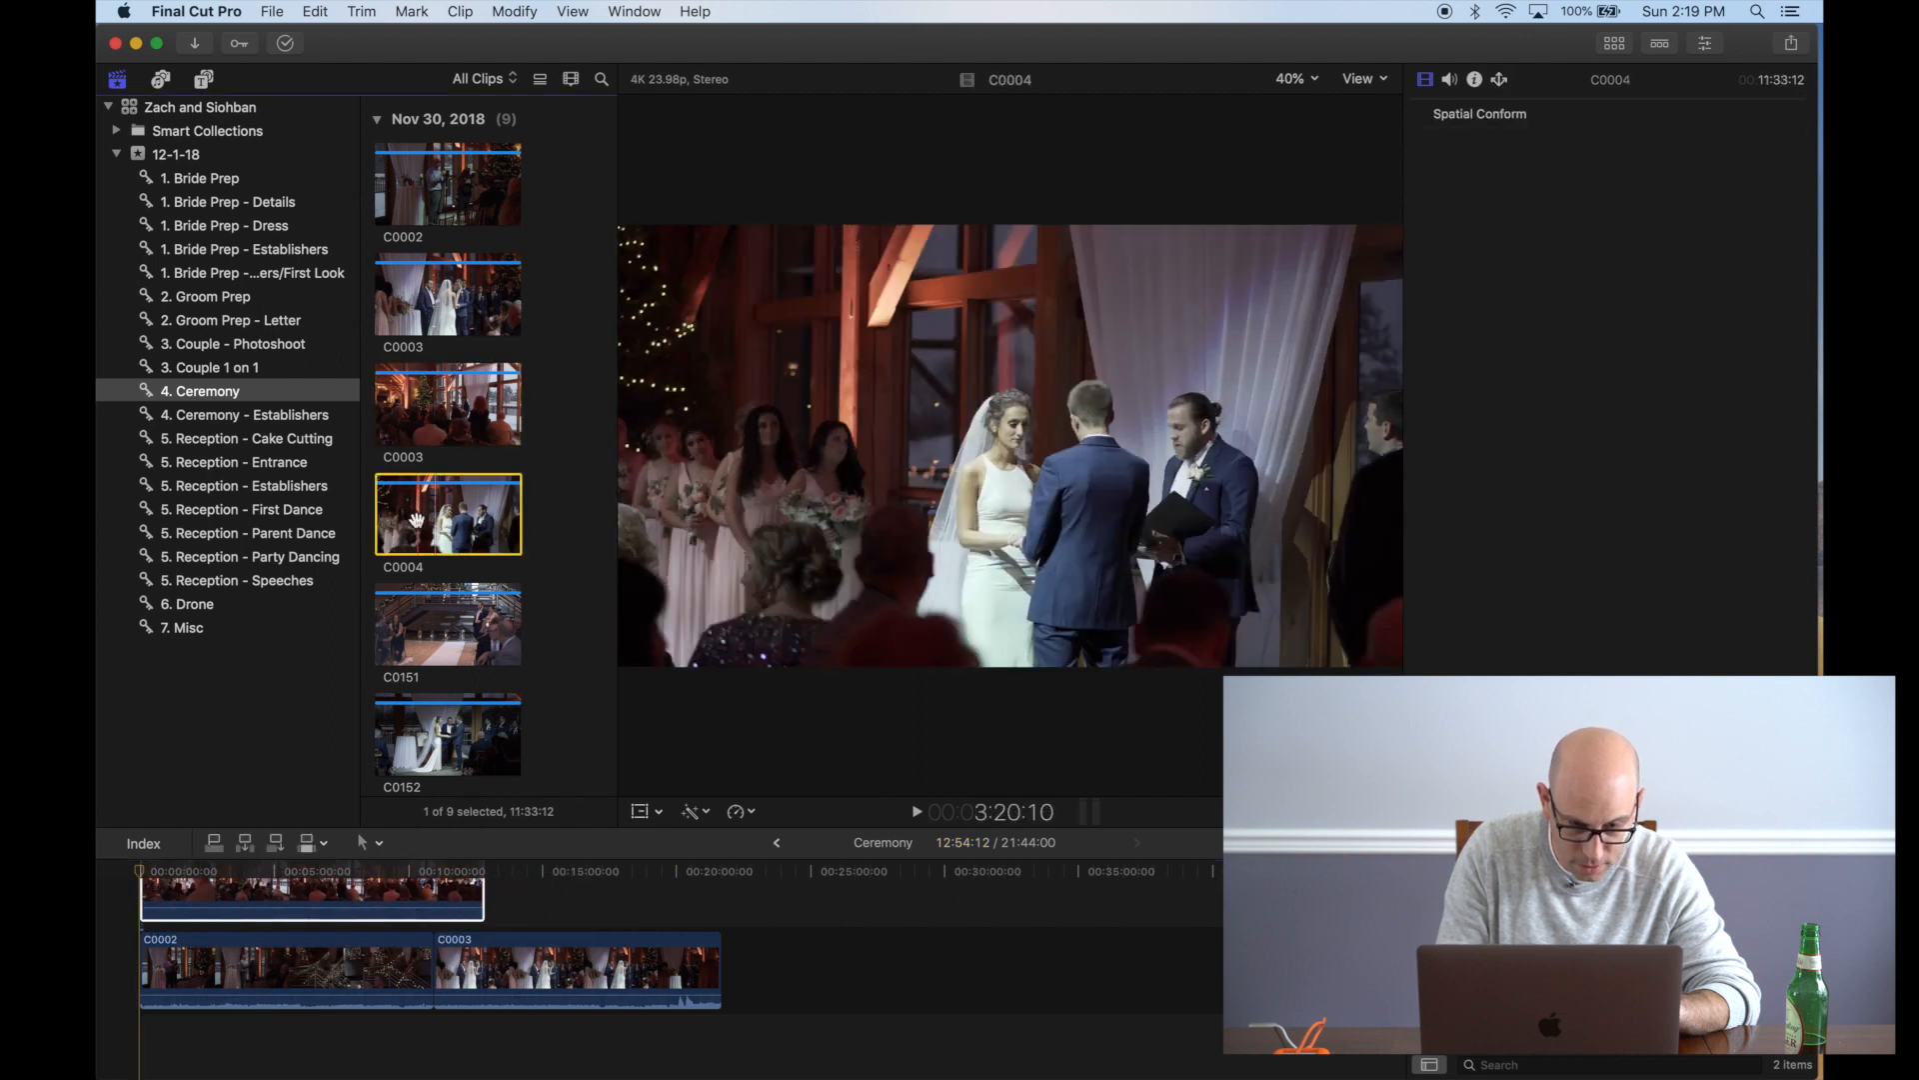
pyautogui.moveTo(621, 864); pyautogui.dragTo(493, 885)
pyautogui.scroll(3, 493, 885)
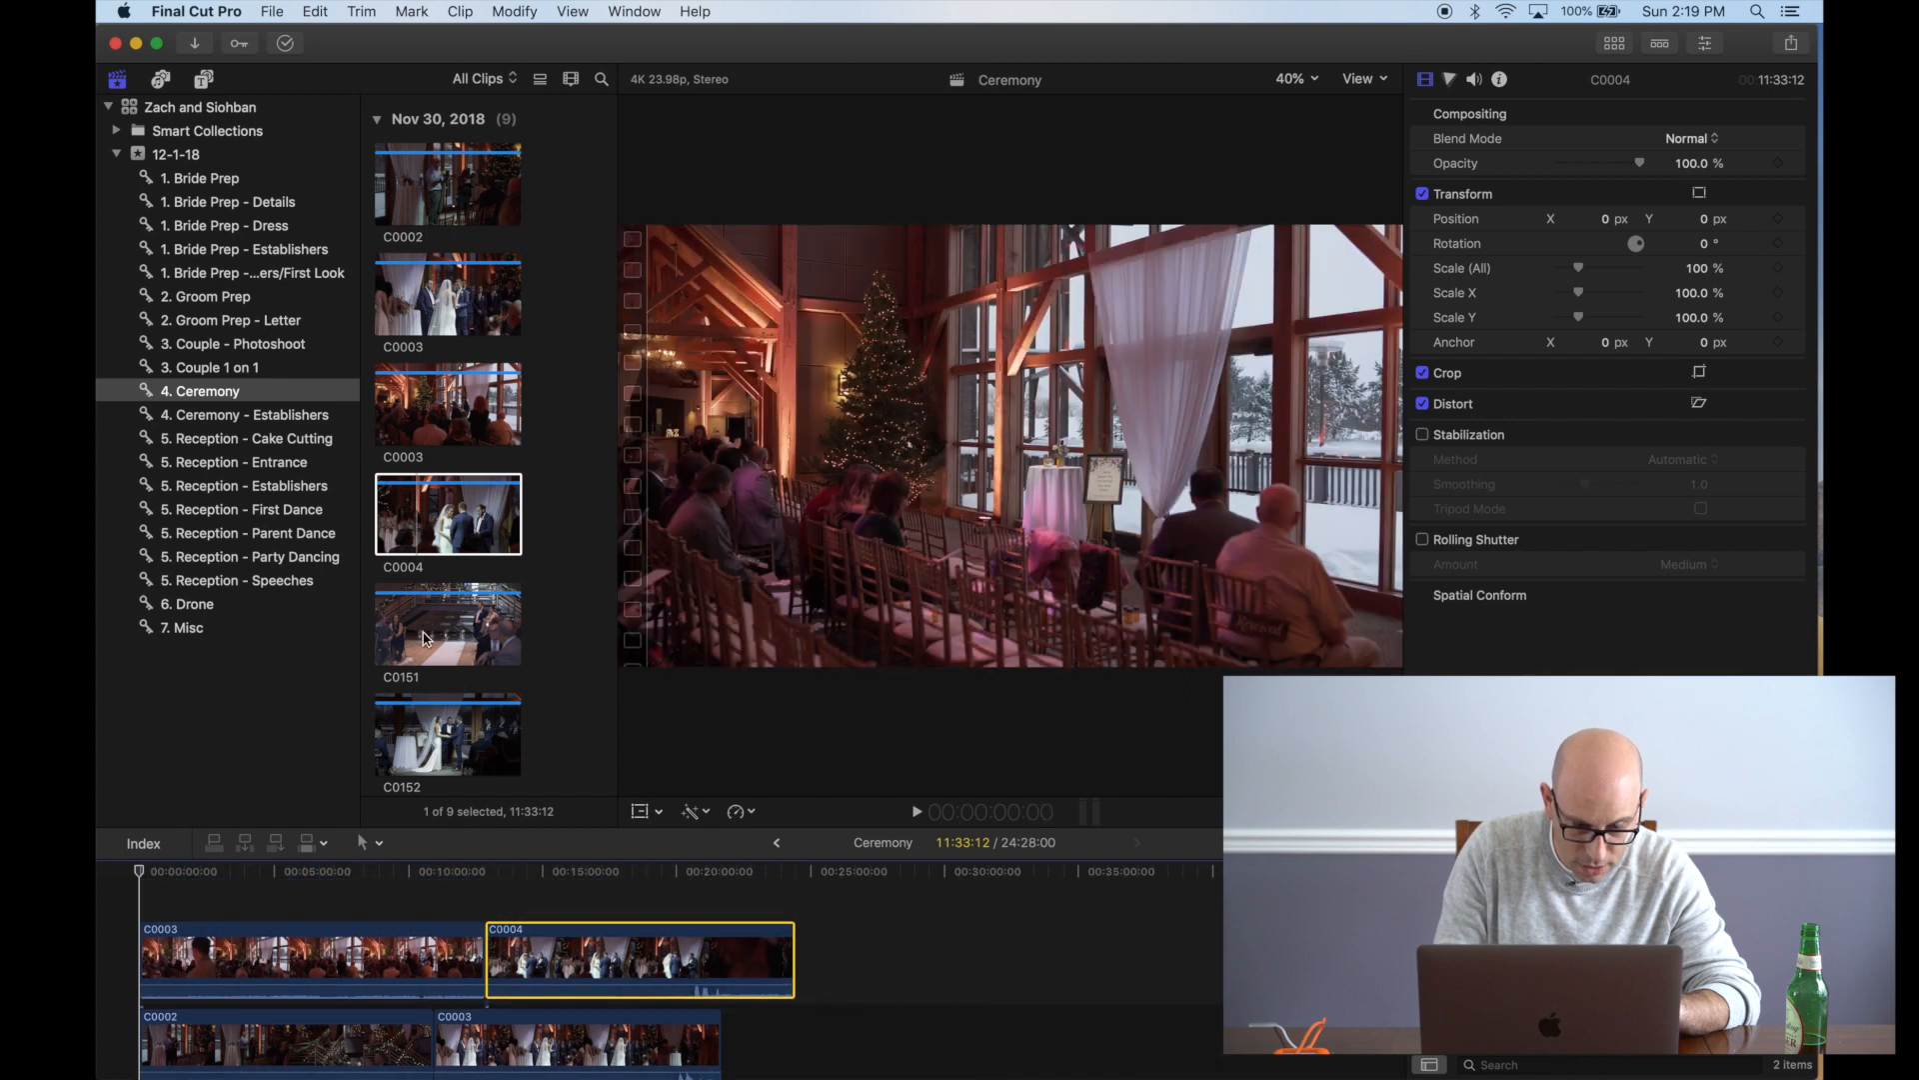
# Connect clips C0151 through C0155 together at the timeline's start, on a layer above the other two cameras
pyautogui.scroll(-3, 424, 638)
pyautogui.scroll(-3, 425, 637)
pyautogui.click(420, 481)
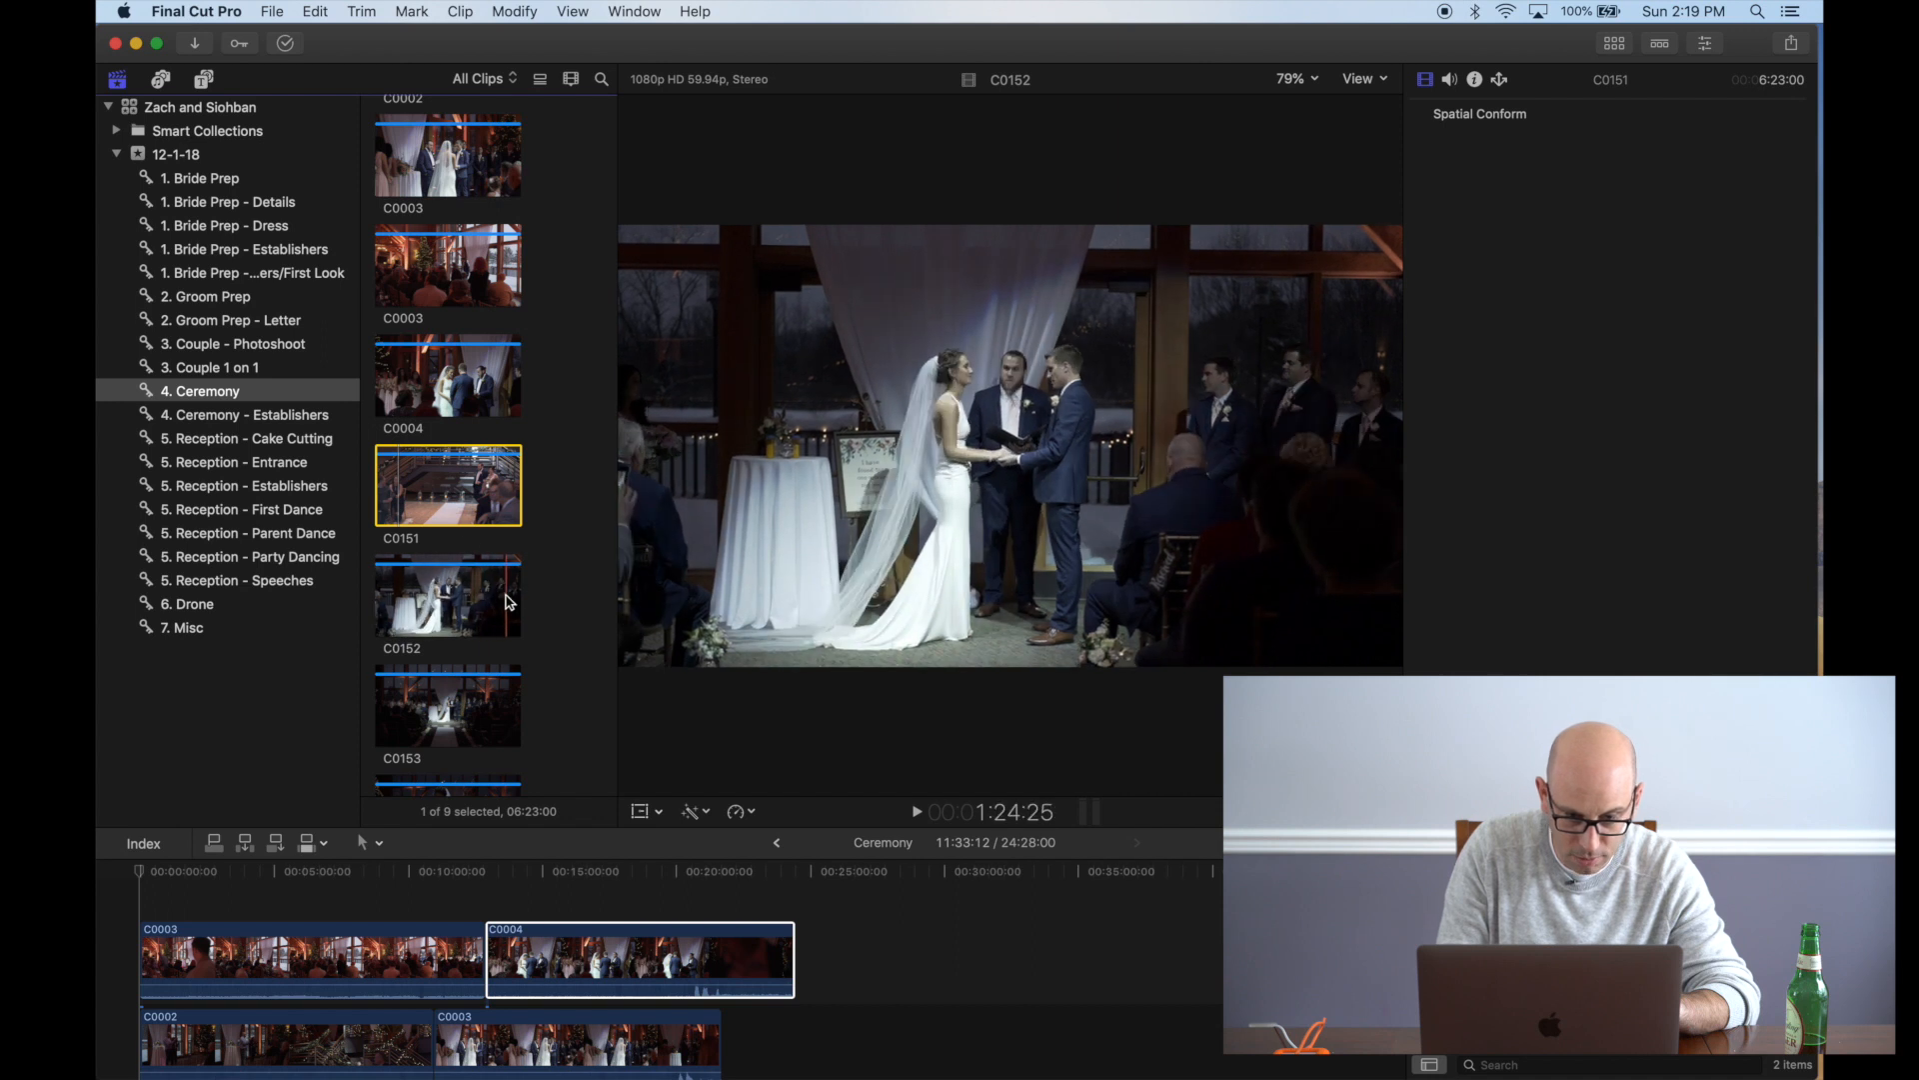
pyautogui.scroll(-1, 439, 615)
pyautogui.scroll(-5, 430, 600)
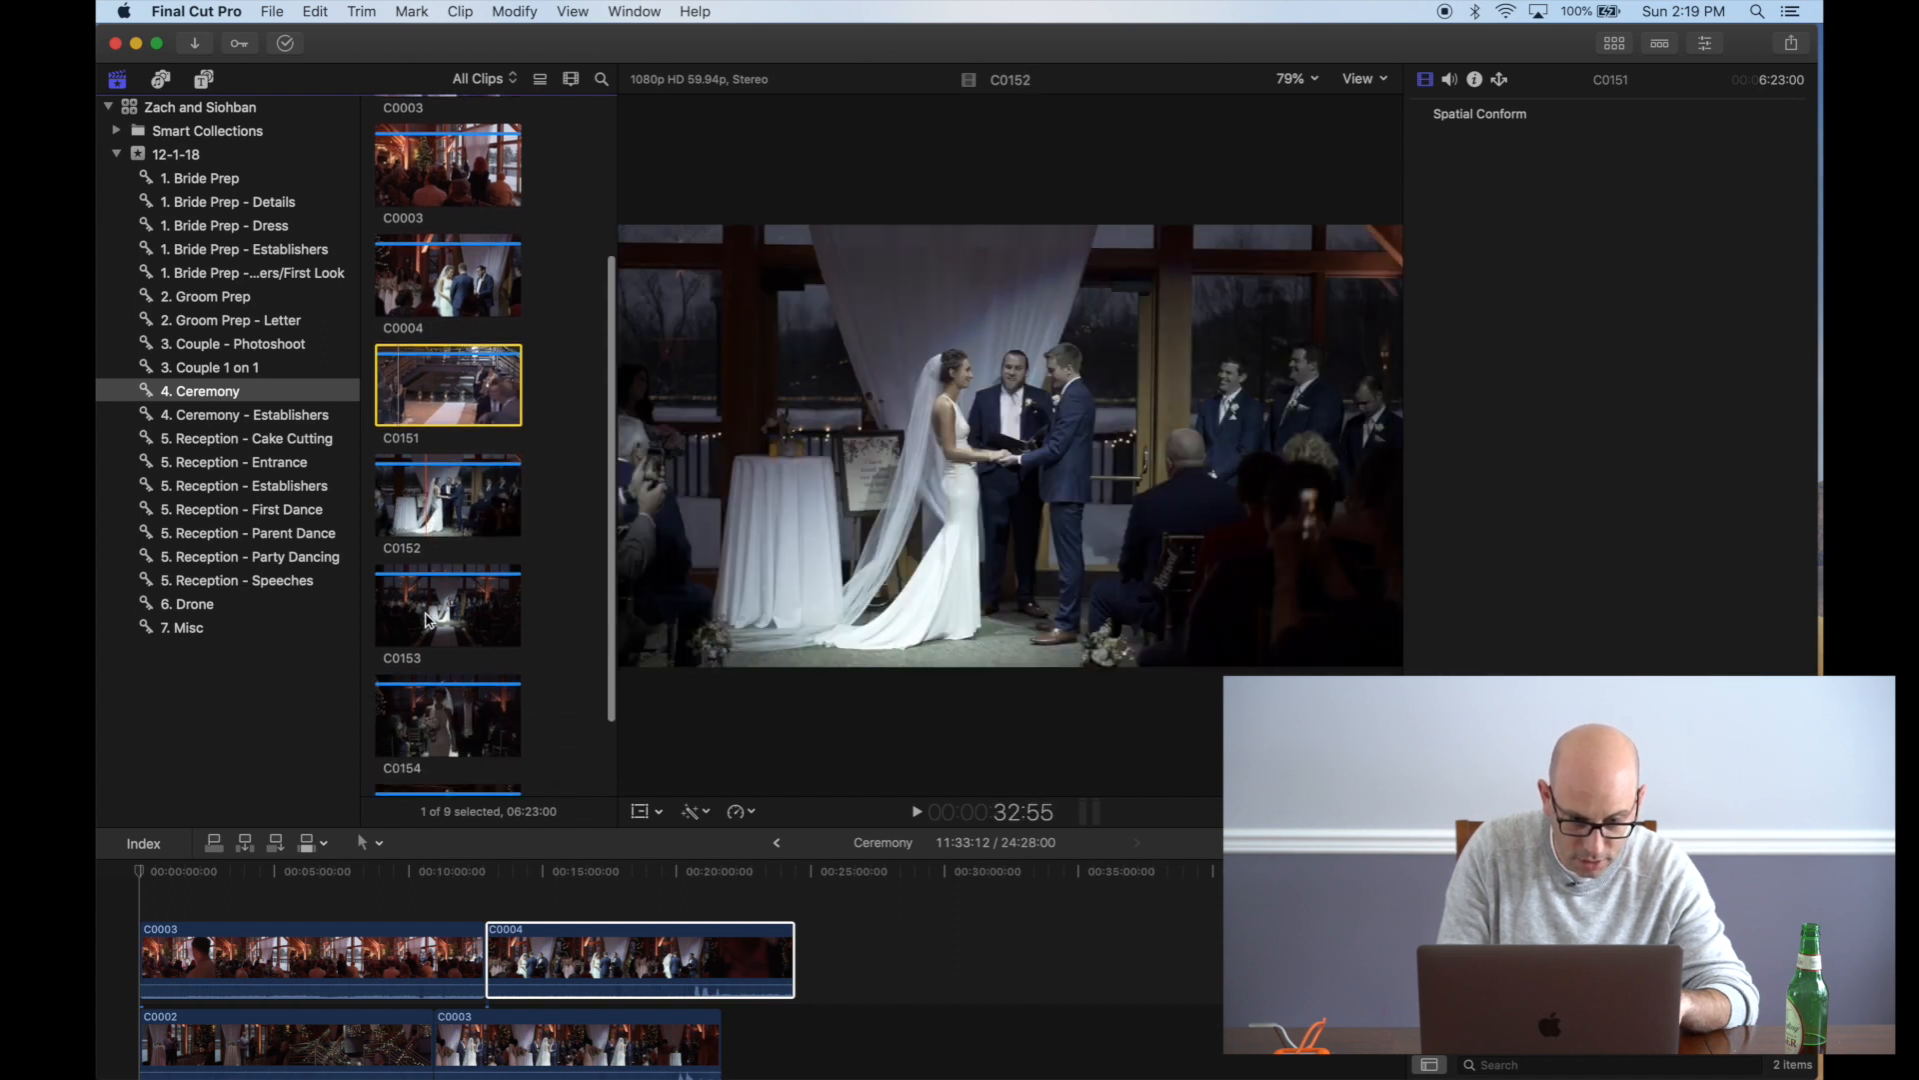
pyautogui.keyDown('shift'); pyautogui.click(470, 705); pyautogui.keyUp('shift')
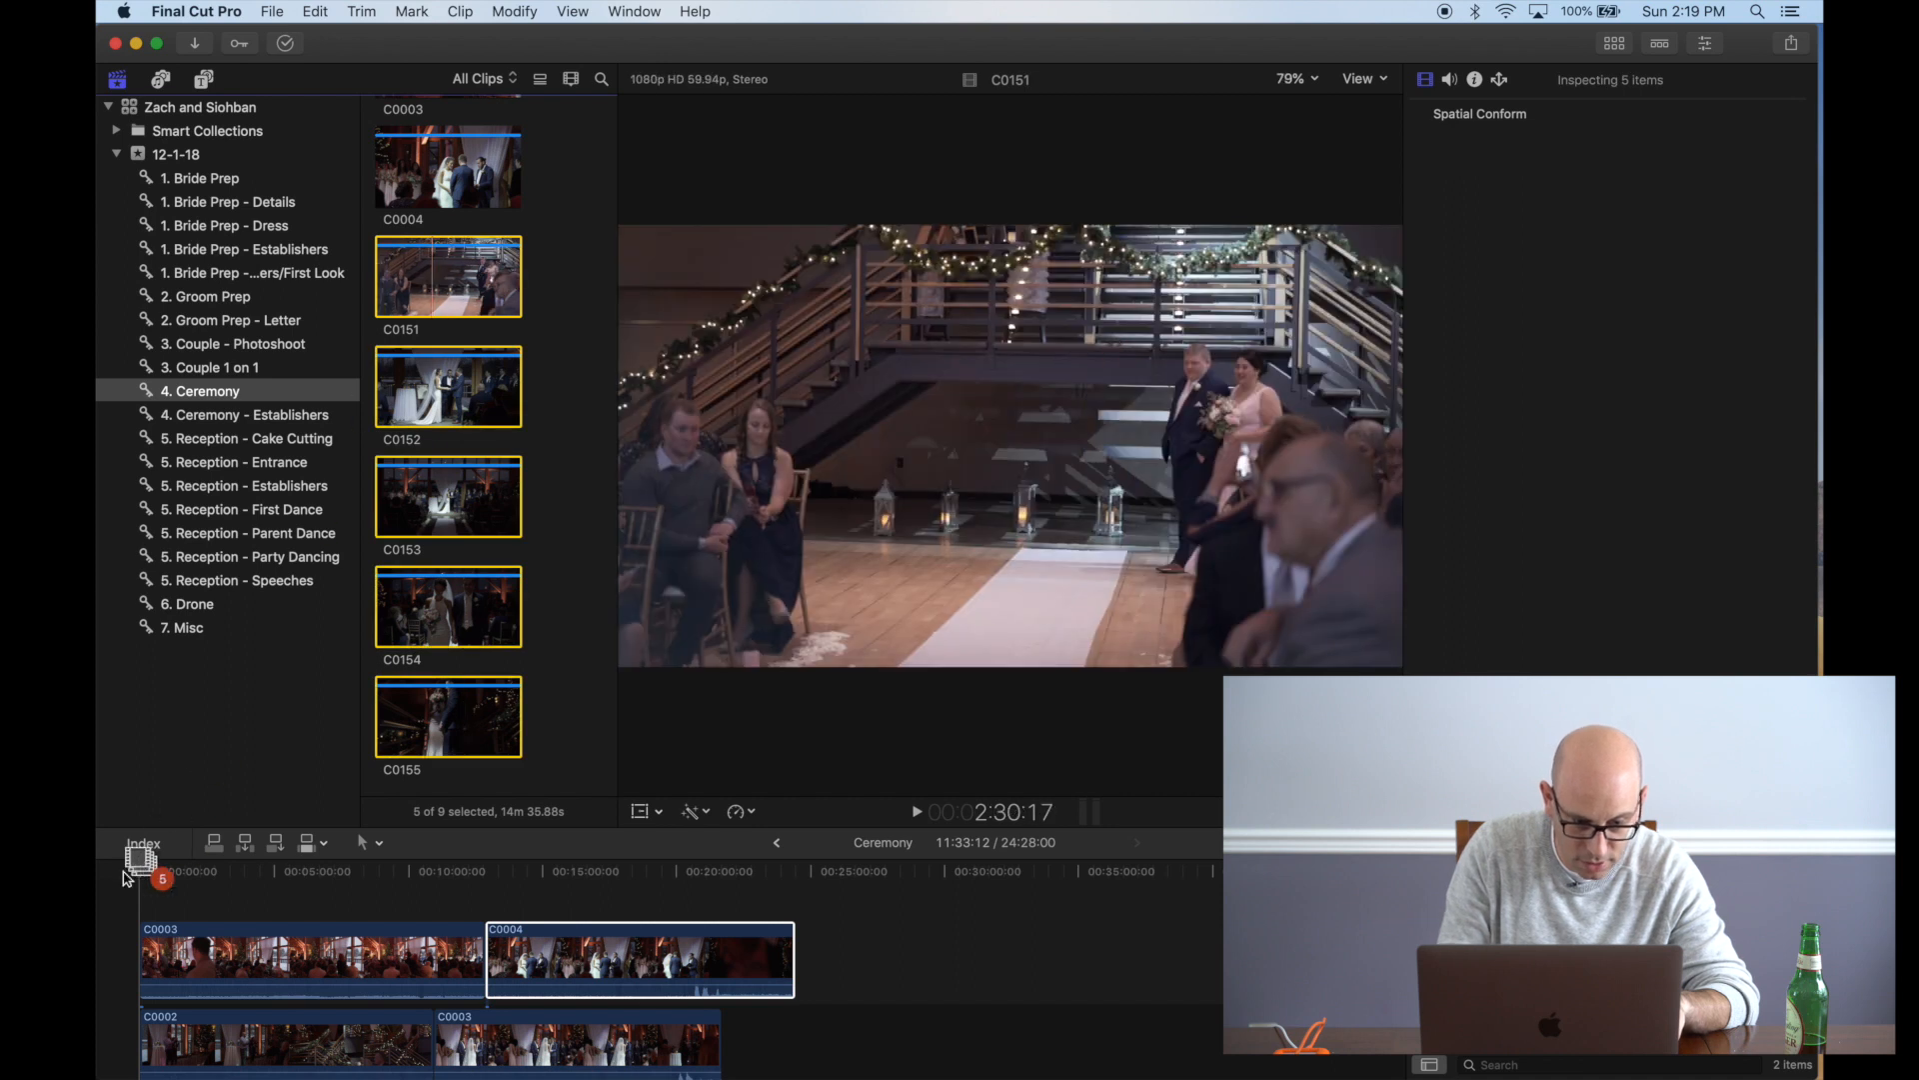
pyautogui.moveTo(140, 858); pyautogui.dragTo(114, 887)
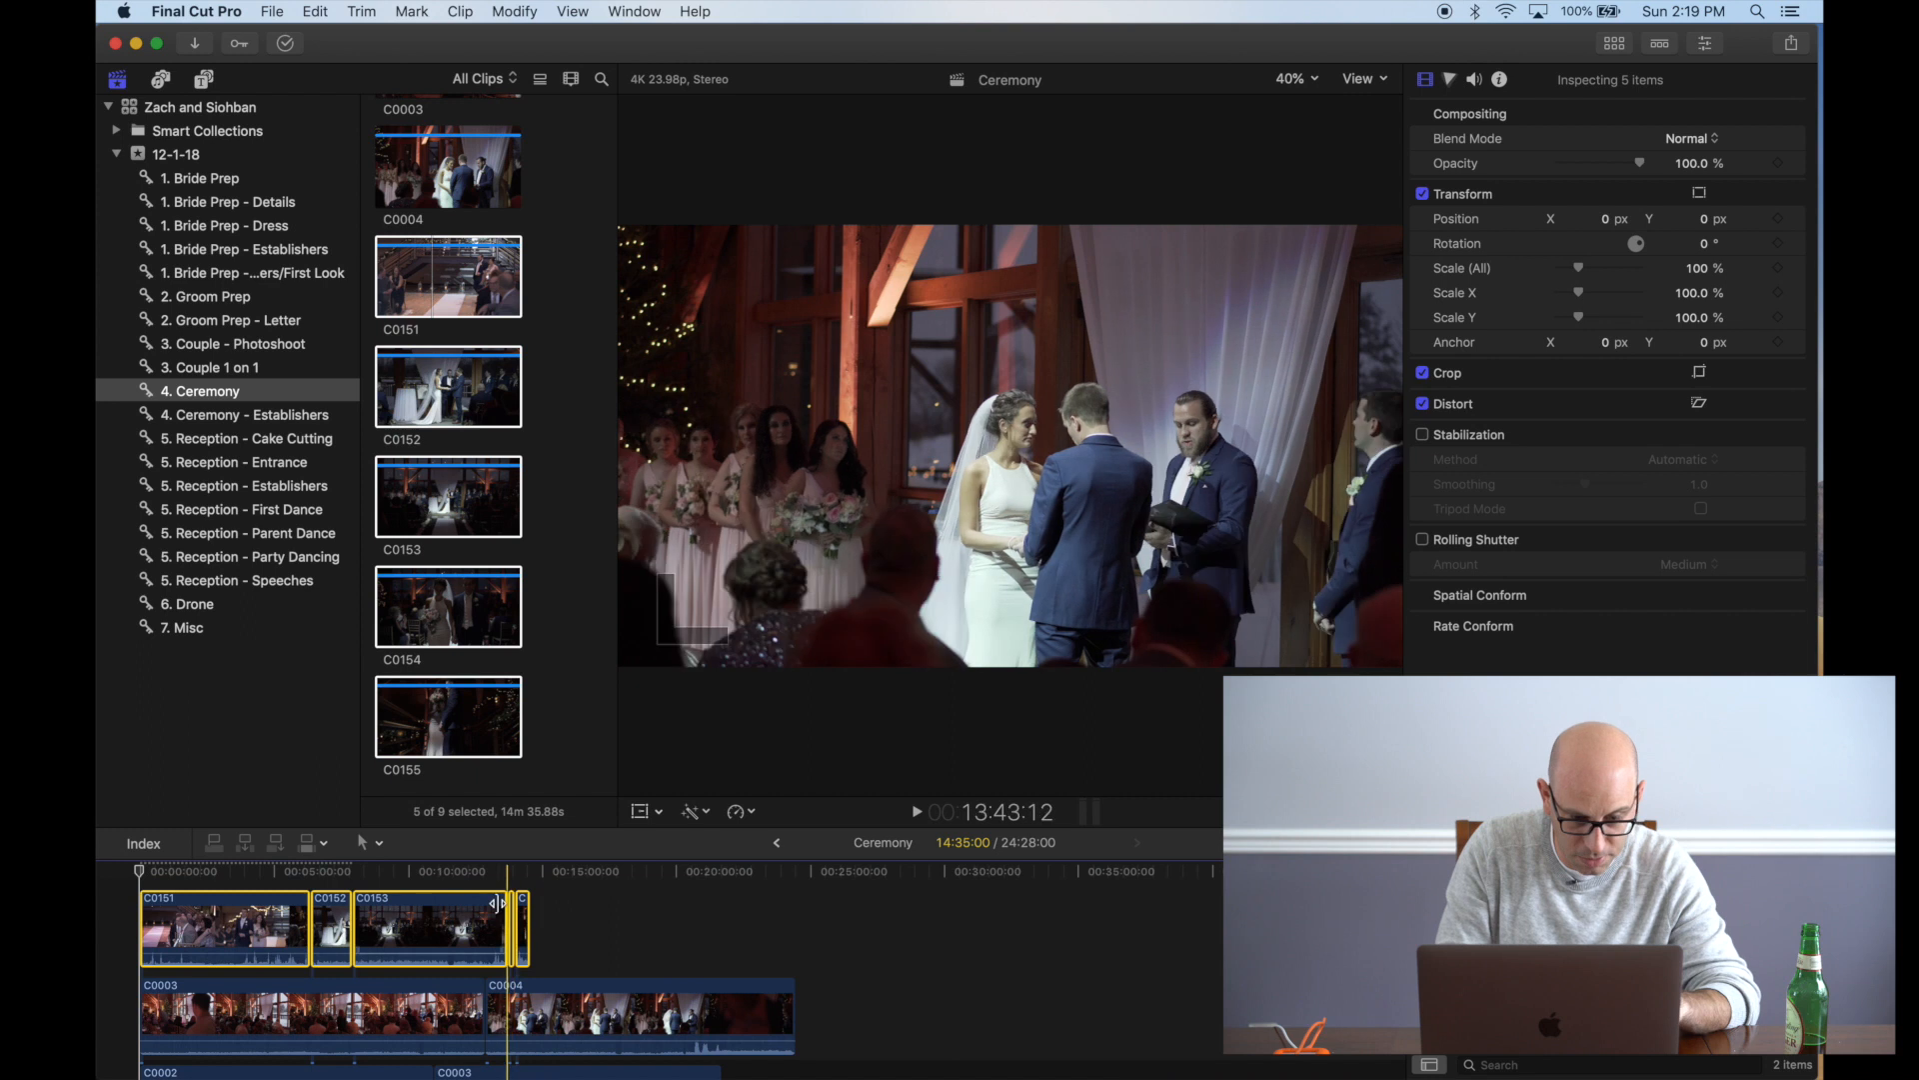
pyautogui.scroll(-3, 312, 880)
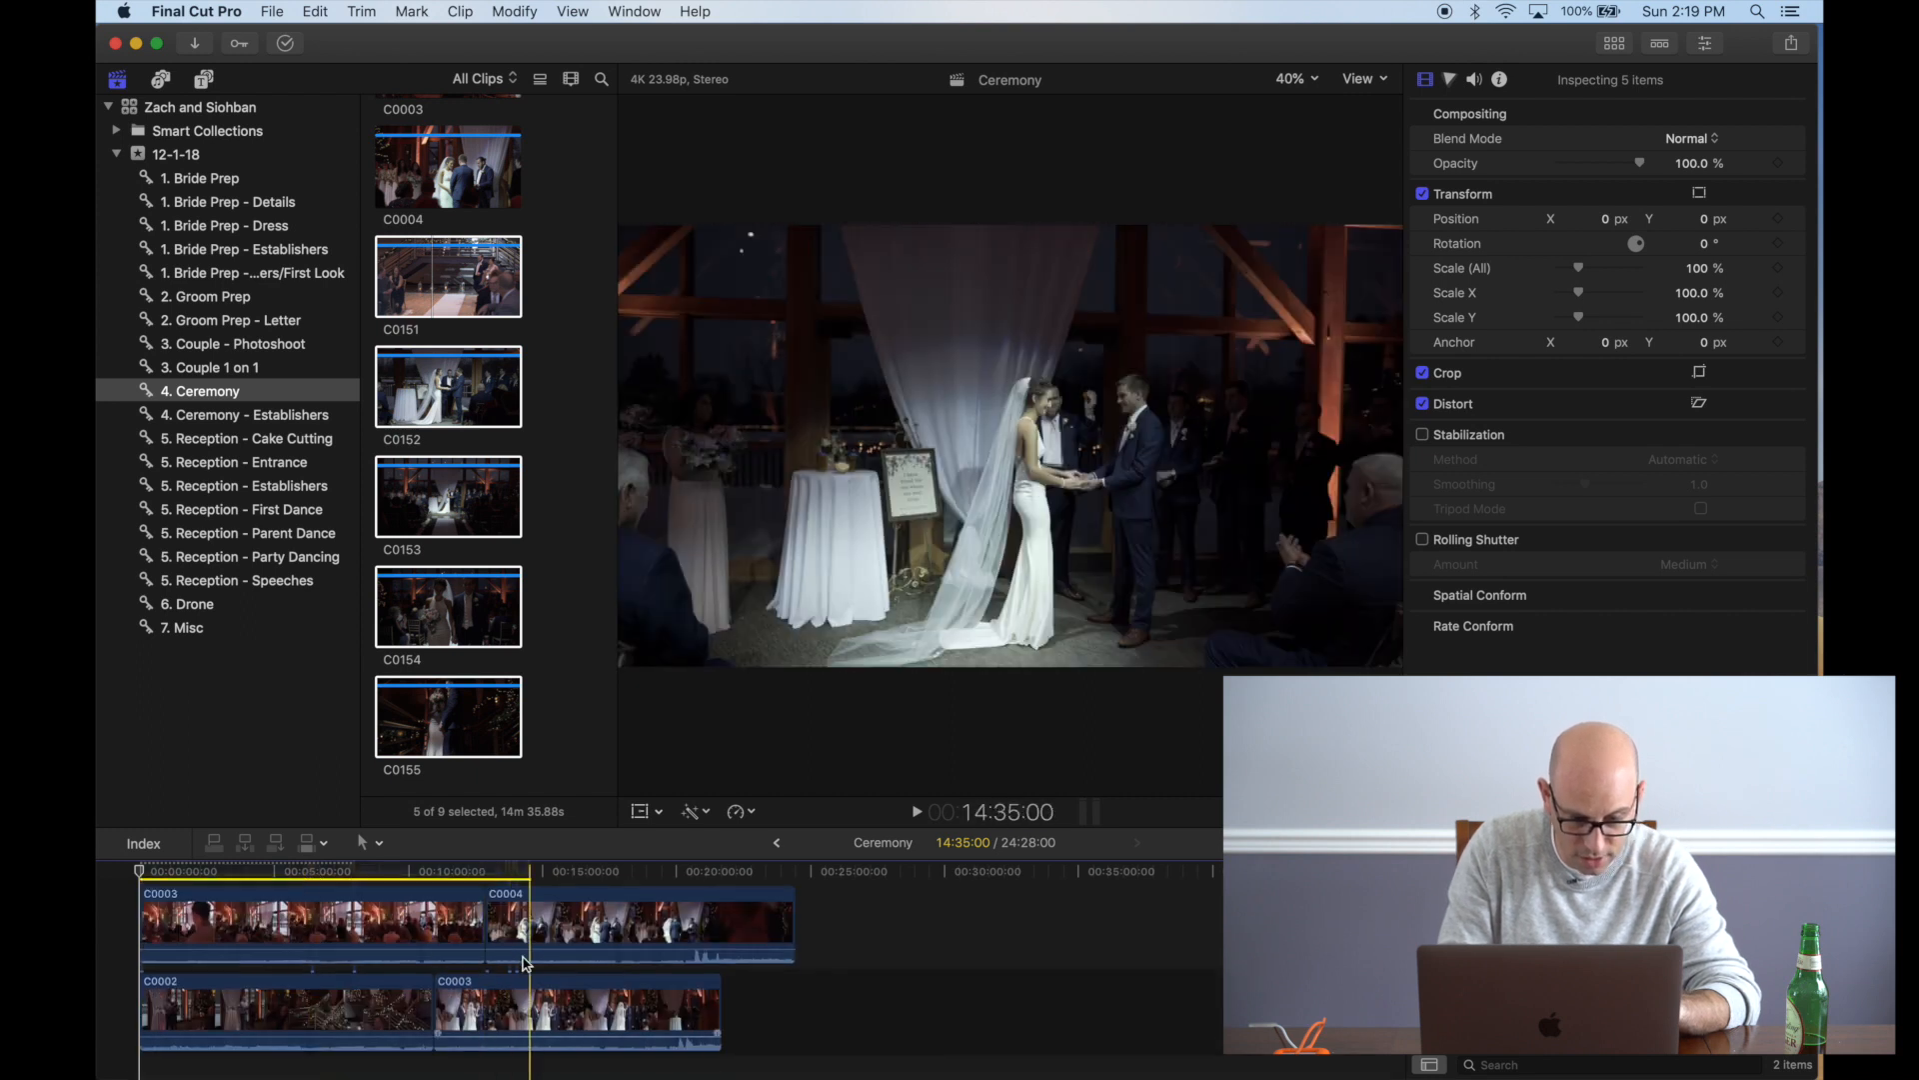
pyautogui.scroll(3, 532, 1023)
pyautogui.scroll(-4, 532, 1023)
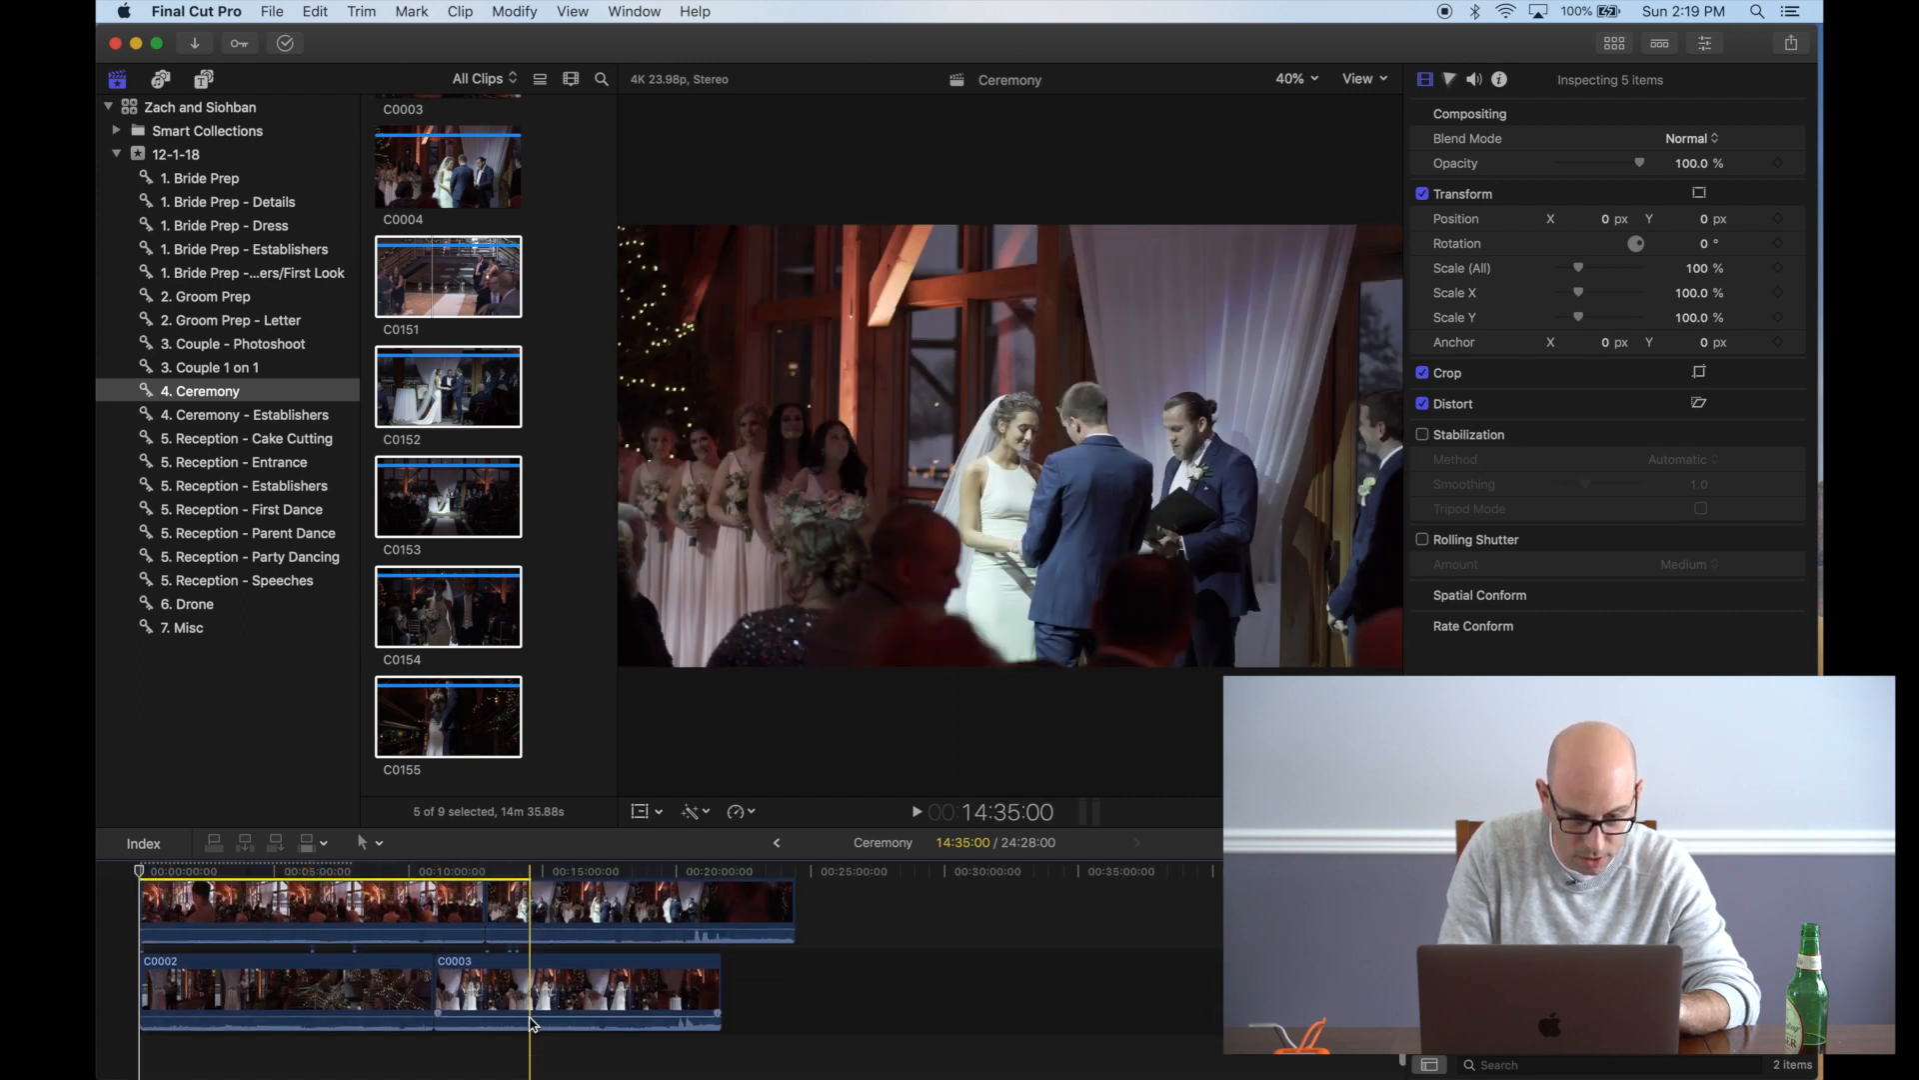
# Audition both DJ Mic Ceremony recordings in the 12-1-18 event and add the second one to the 4. Ceremony collection
pyautogui.click(447, 505)
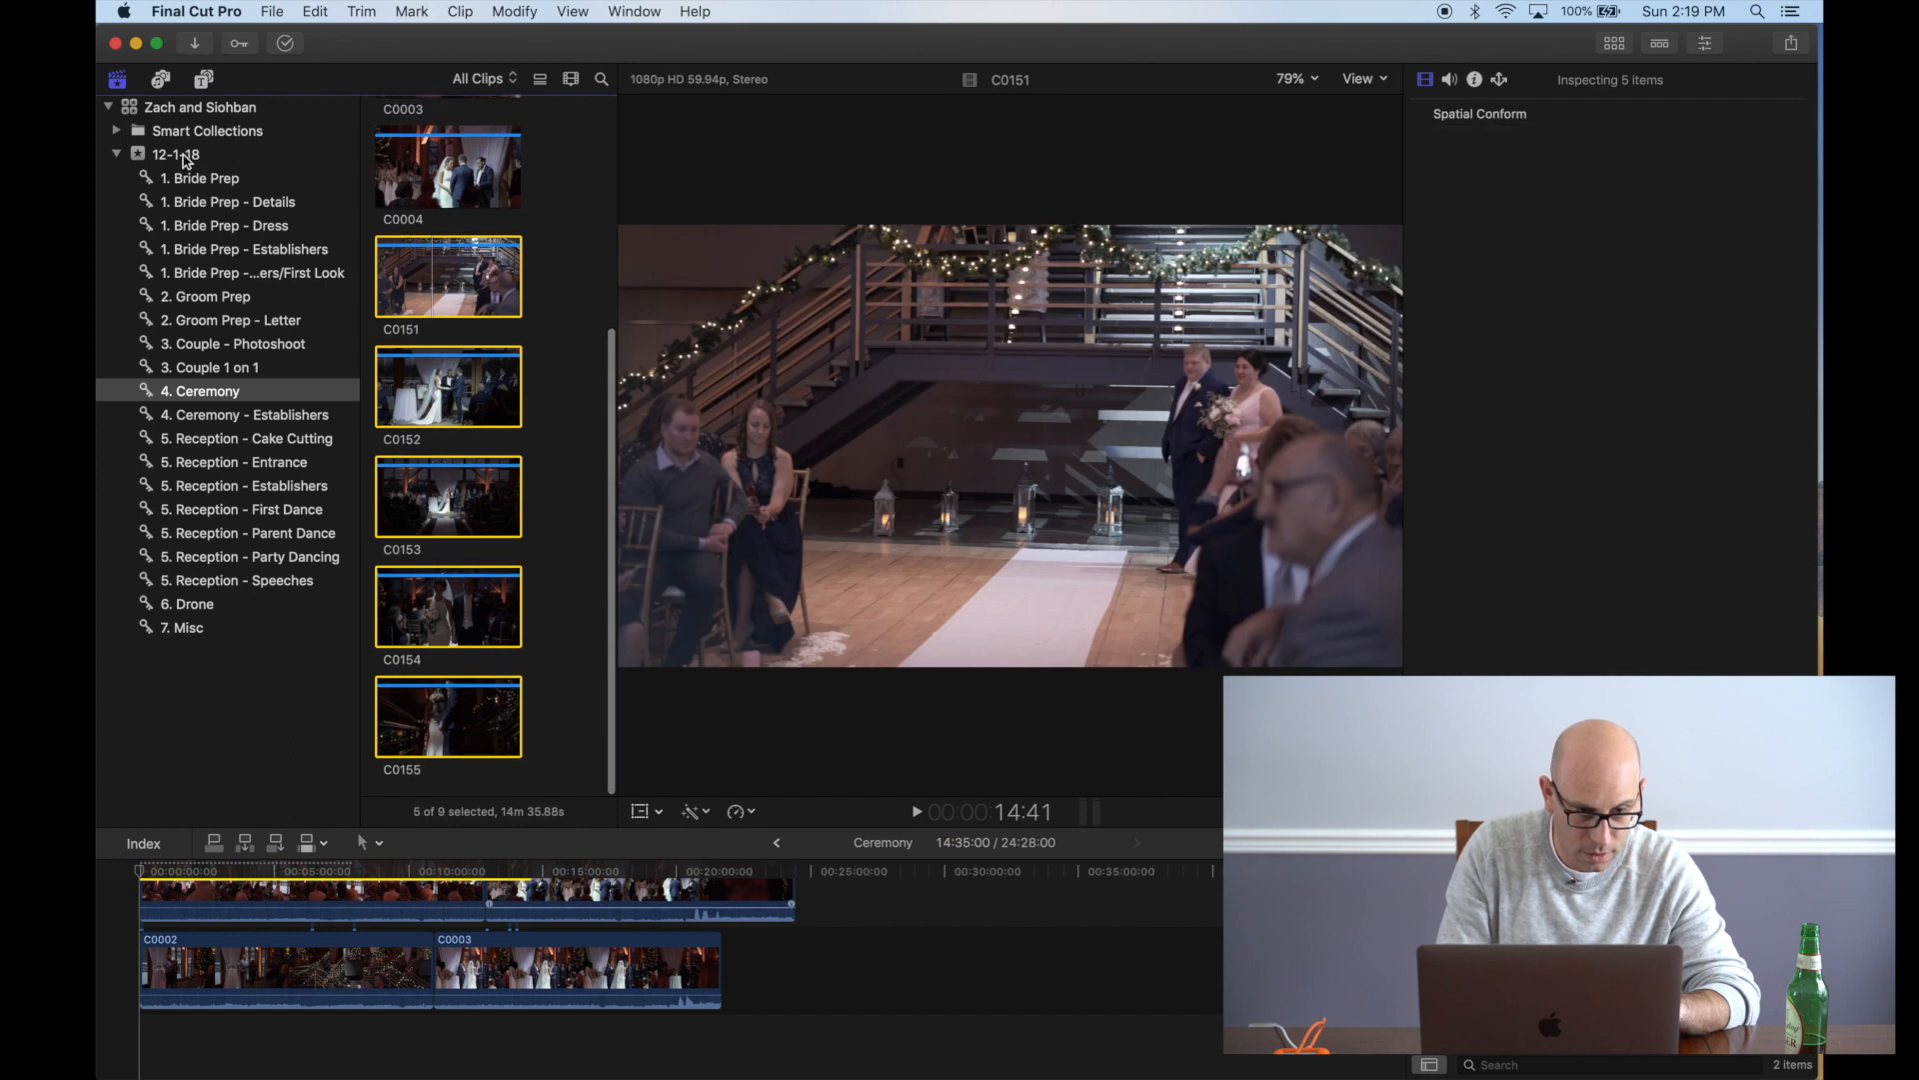
pyautogui.click(184, 157)
pyautogui.click(459, 476)
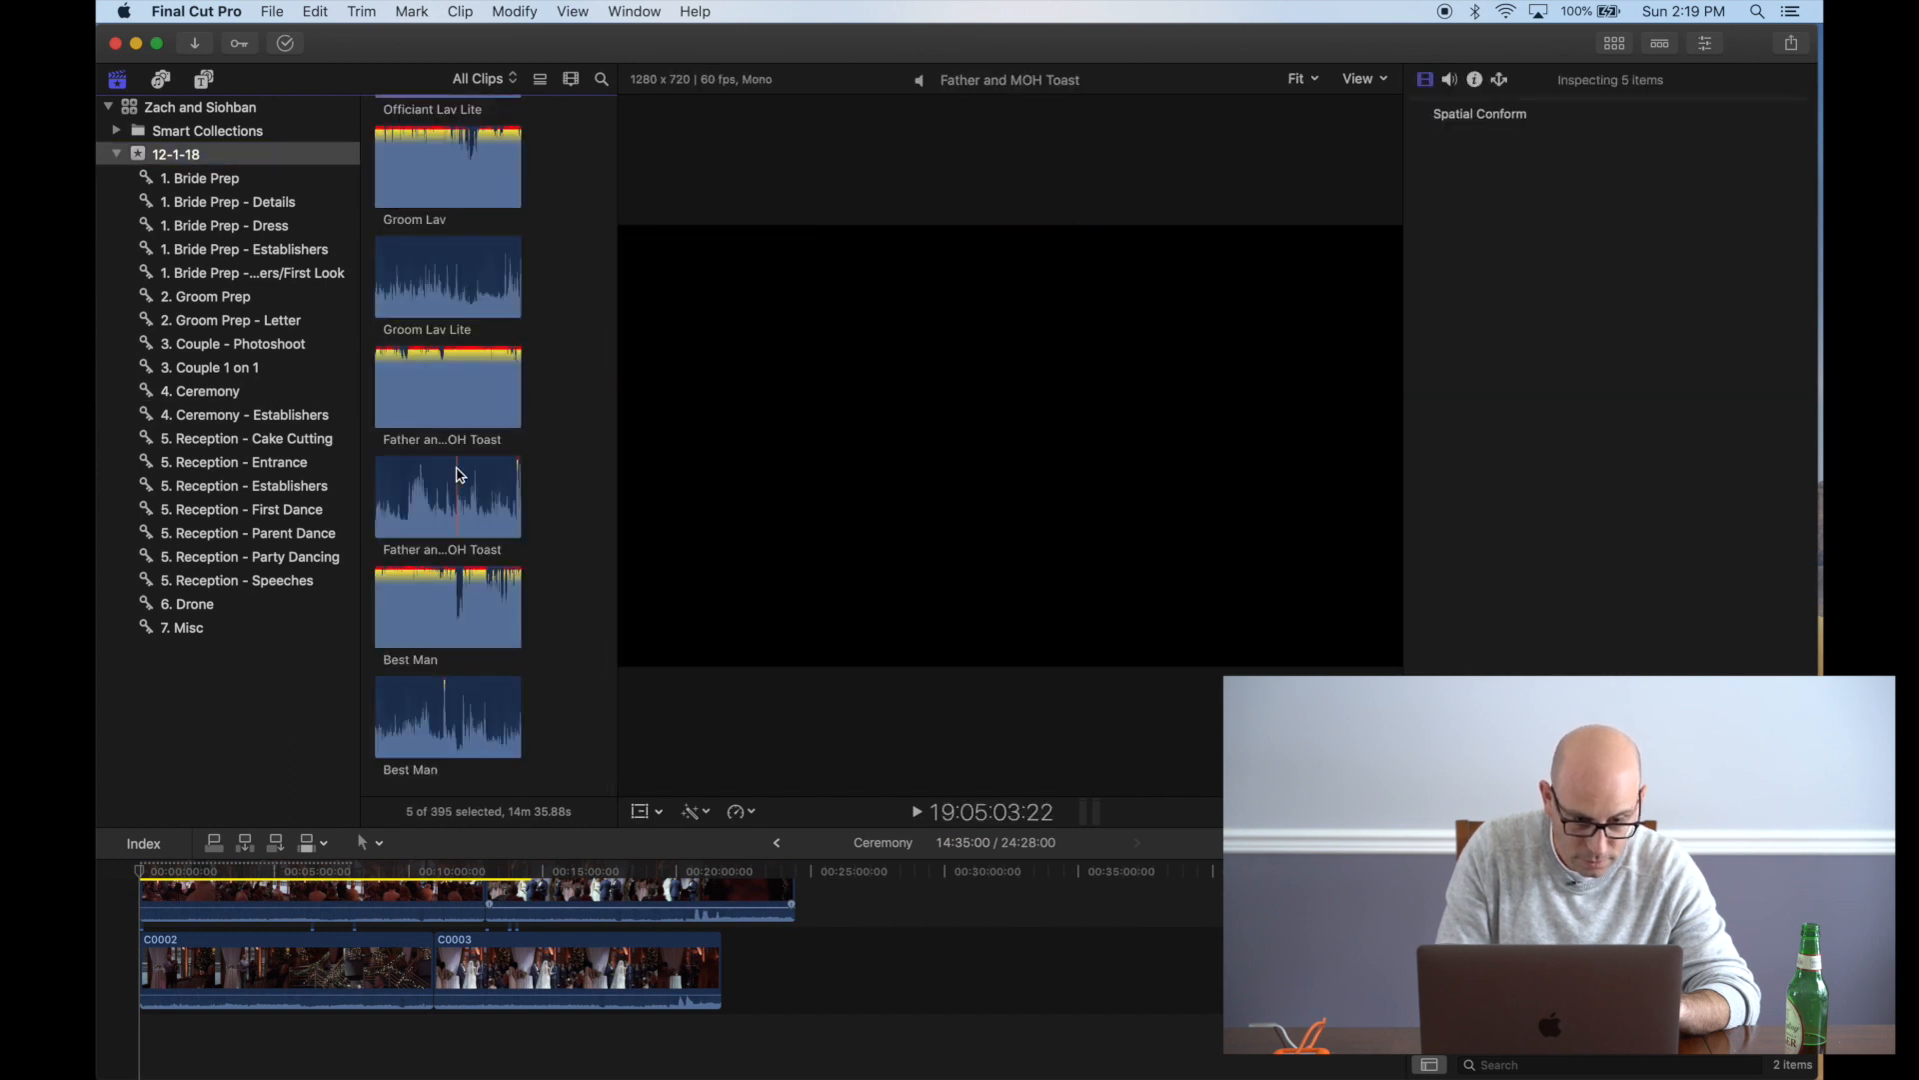
pyautogui.scroll(-15, 459, 475)
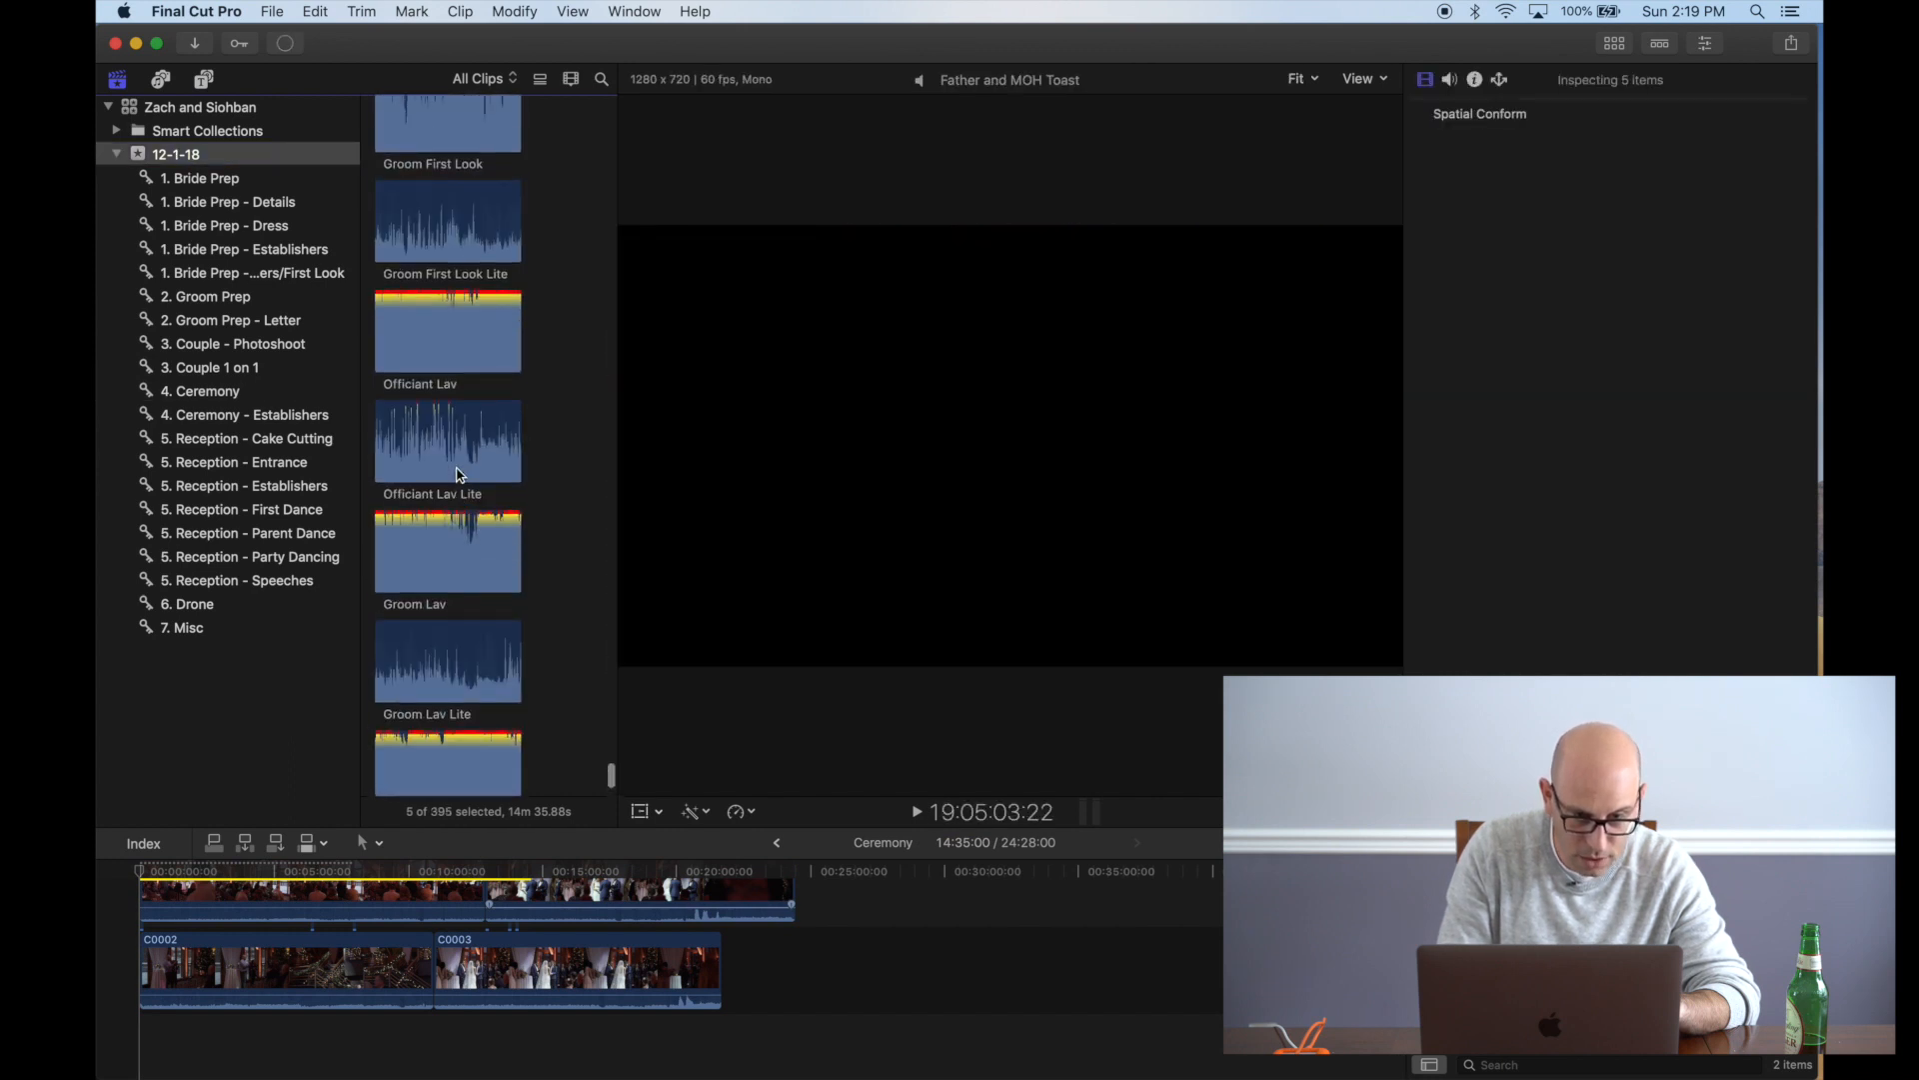
pyautogui.scroll(6, 459, 476)
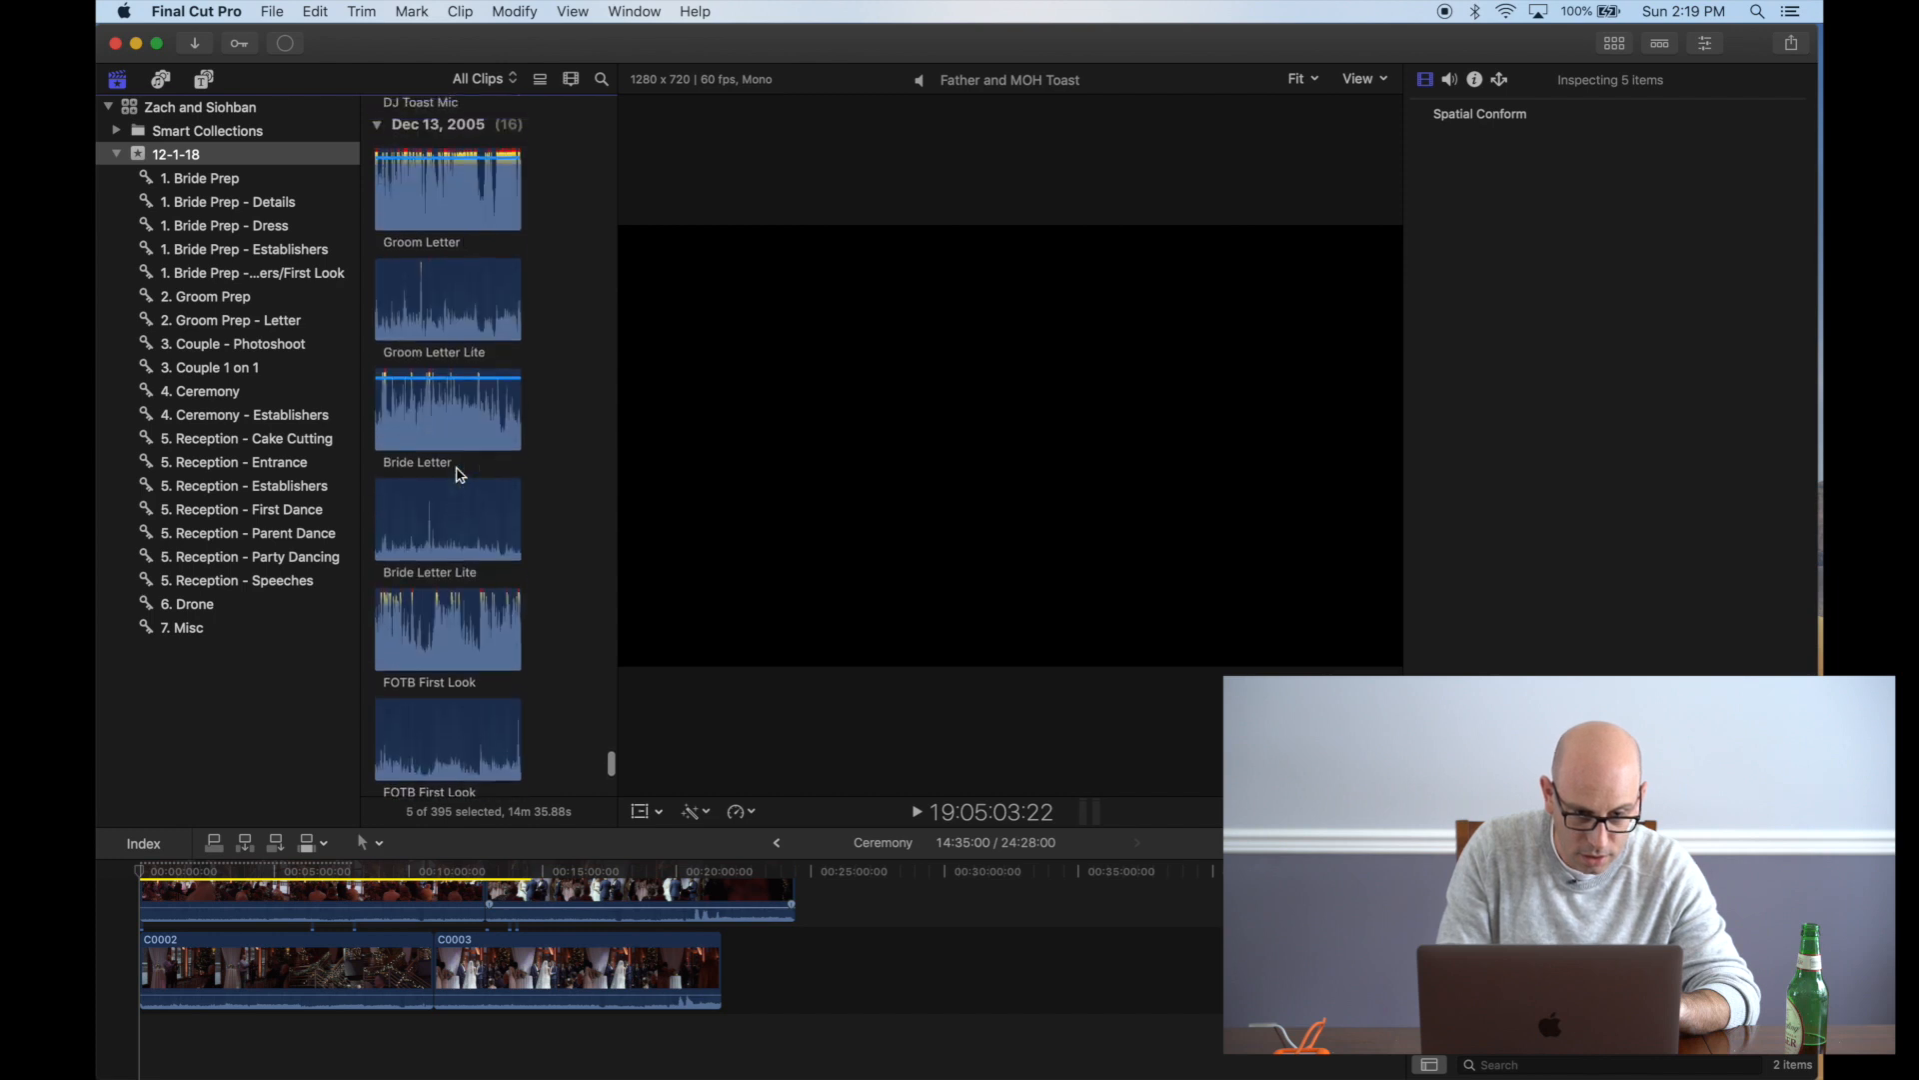
pyautogui.scroll(4, 458, 476)
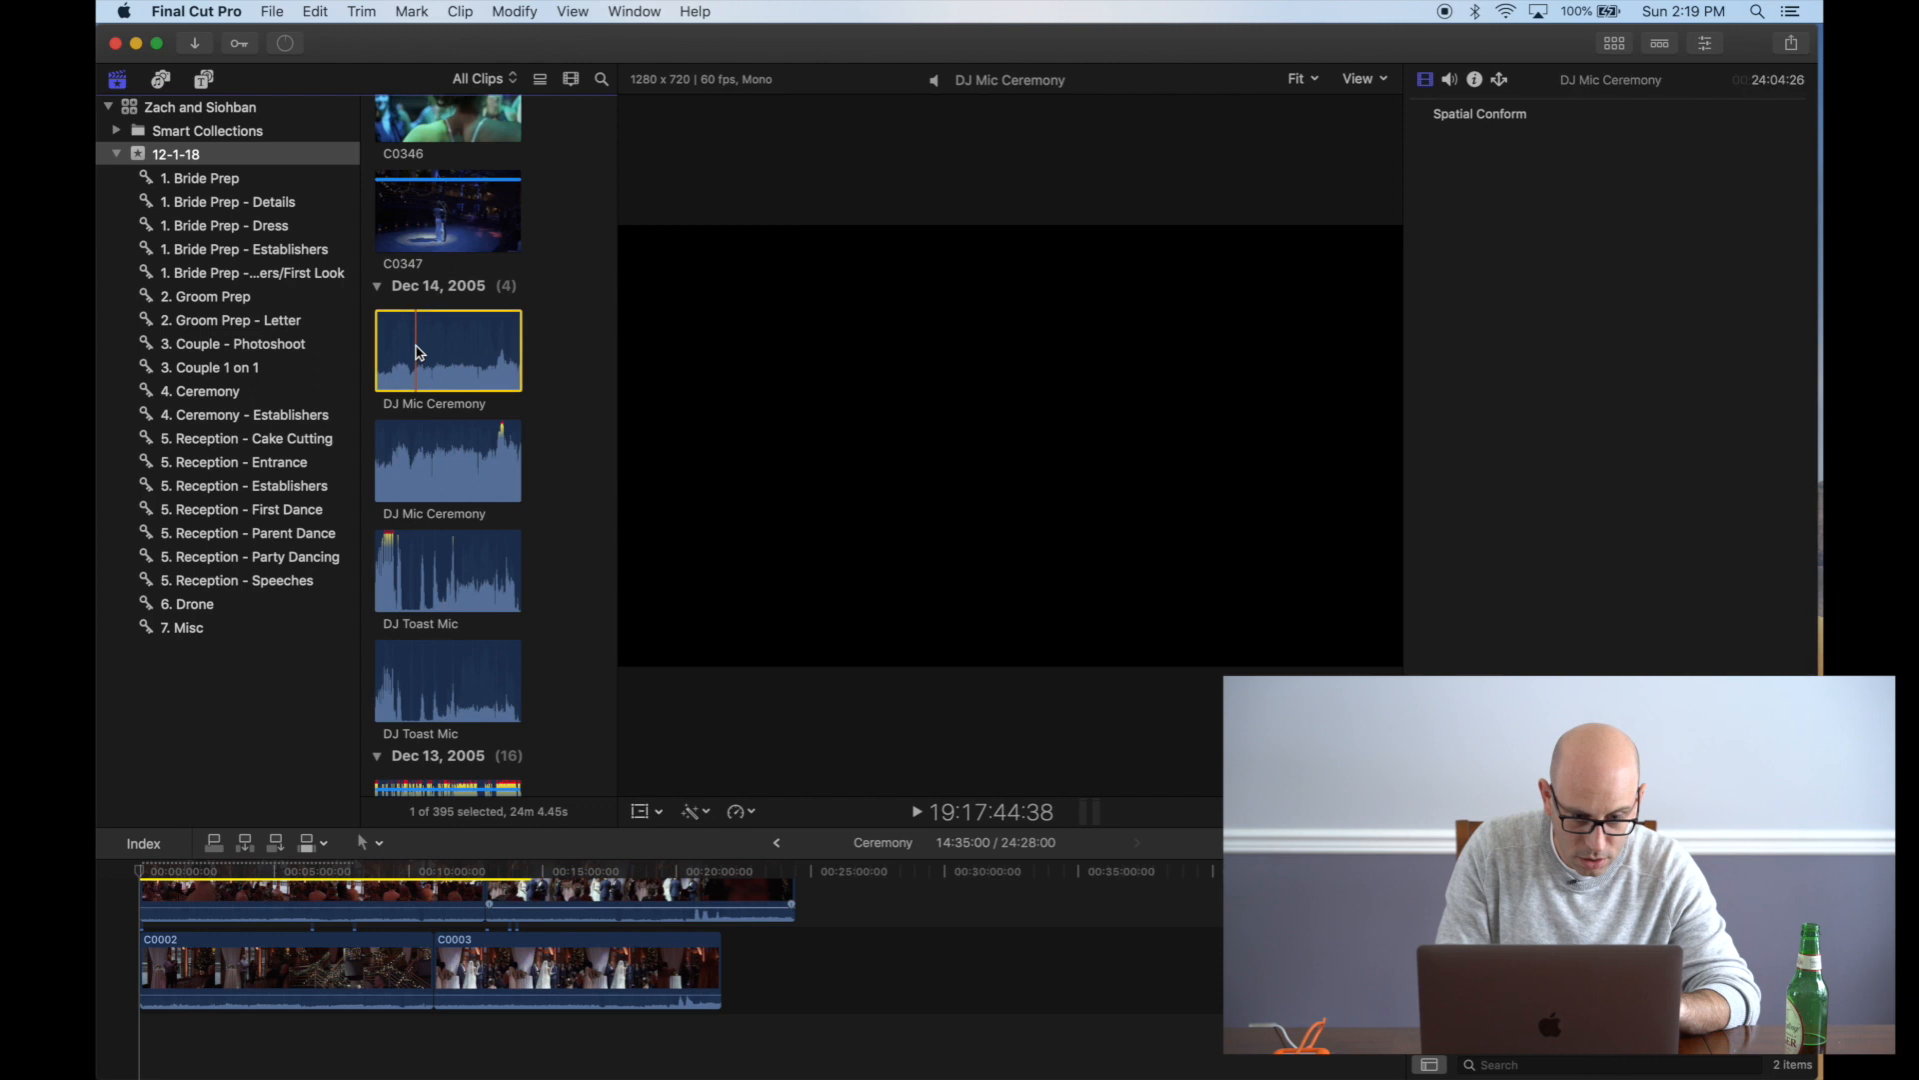
pyautogui.press('space')
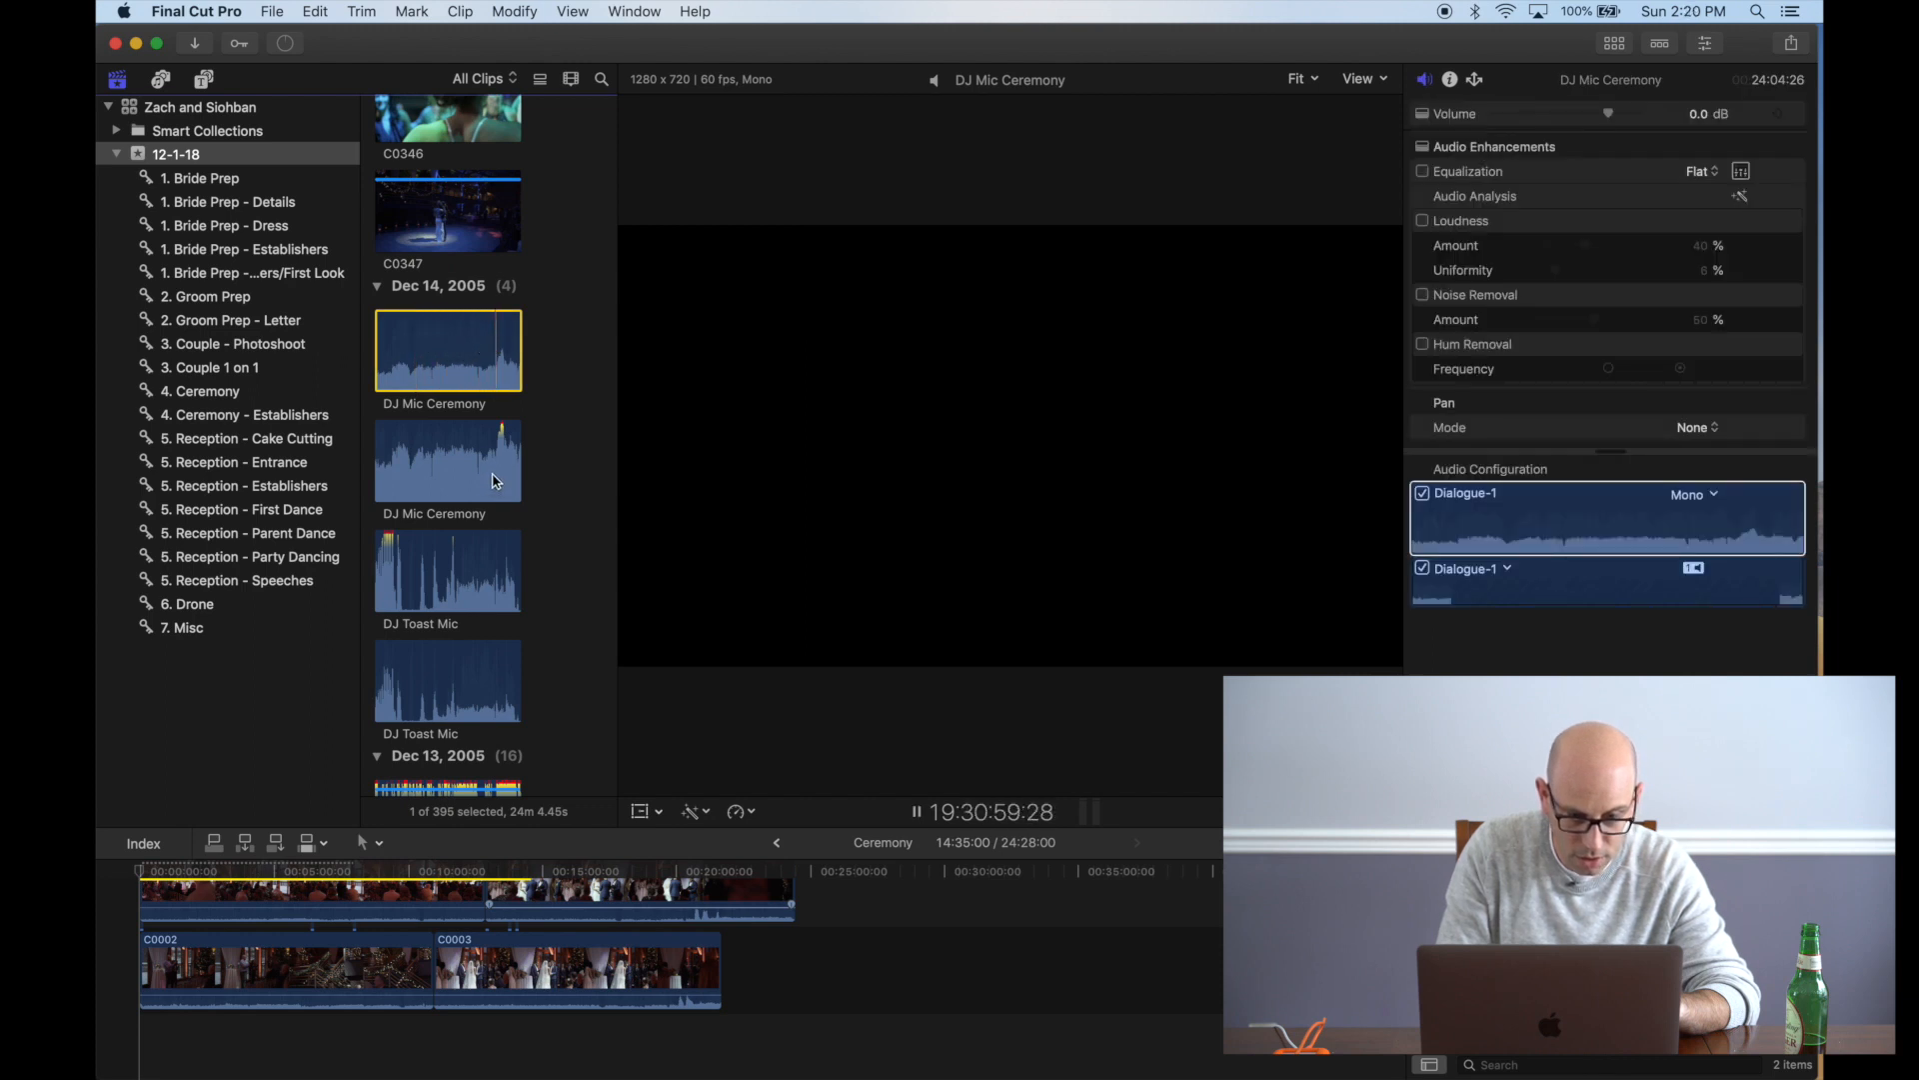
pyautogui.click(480, 479)
pyautogui.press('space')
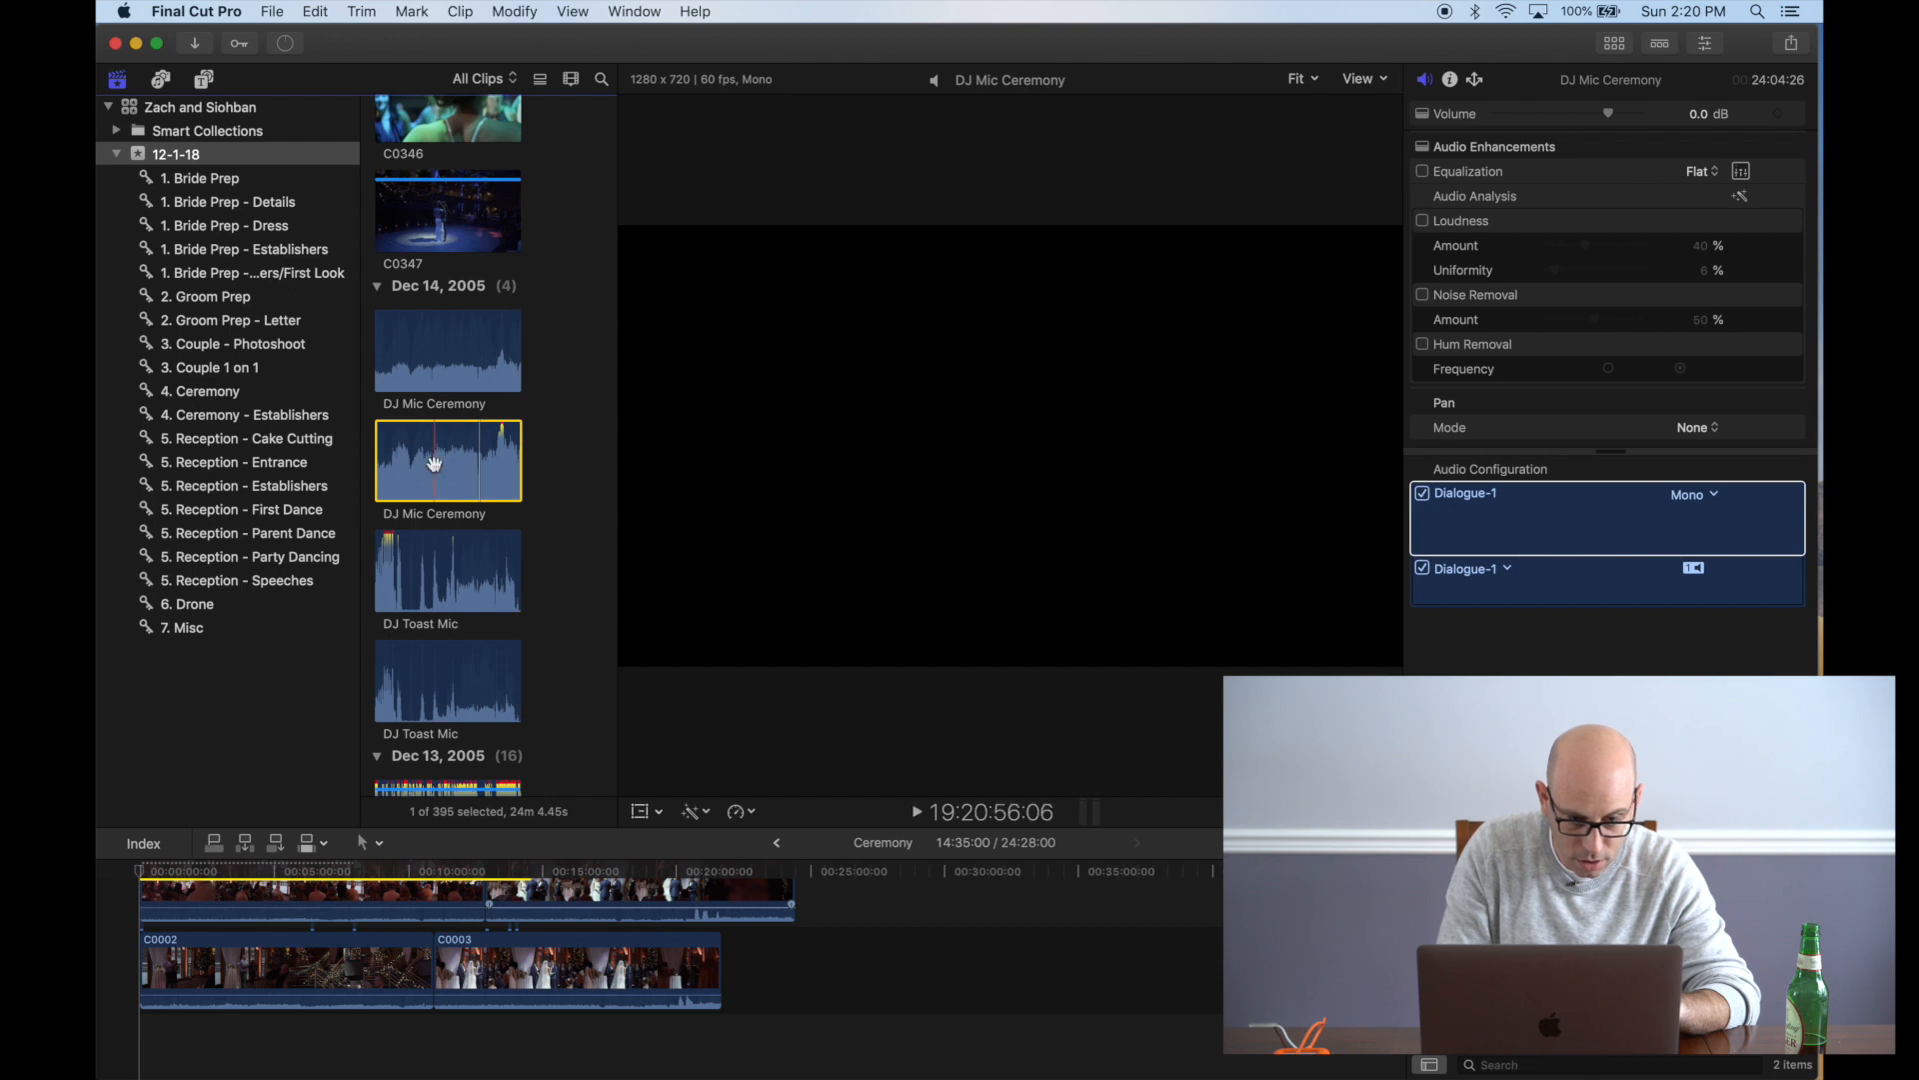
pyautogui.click(434, 460)
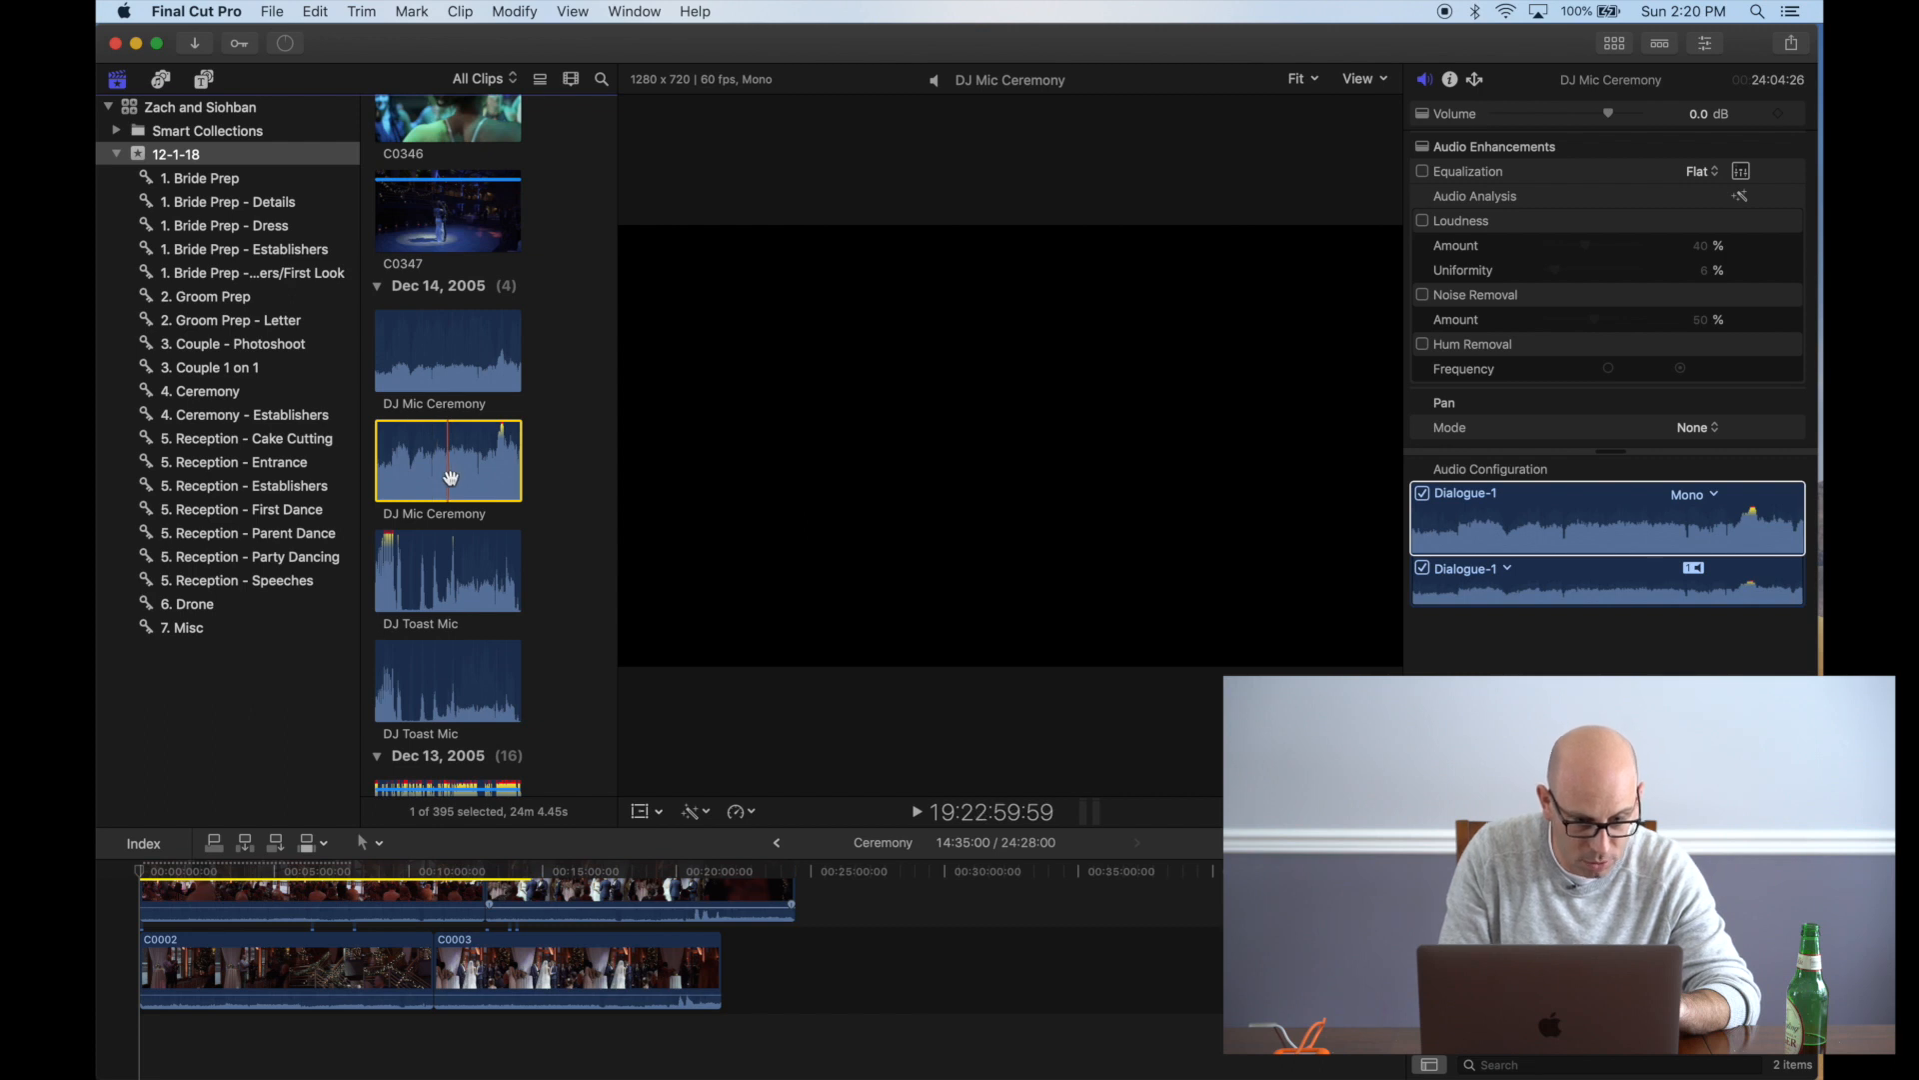
pyautogui.moveTo(451, 477); pyautogui.dragTo(312, 396)
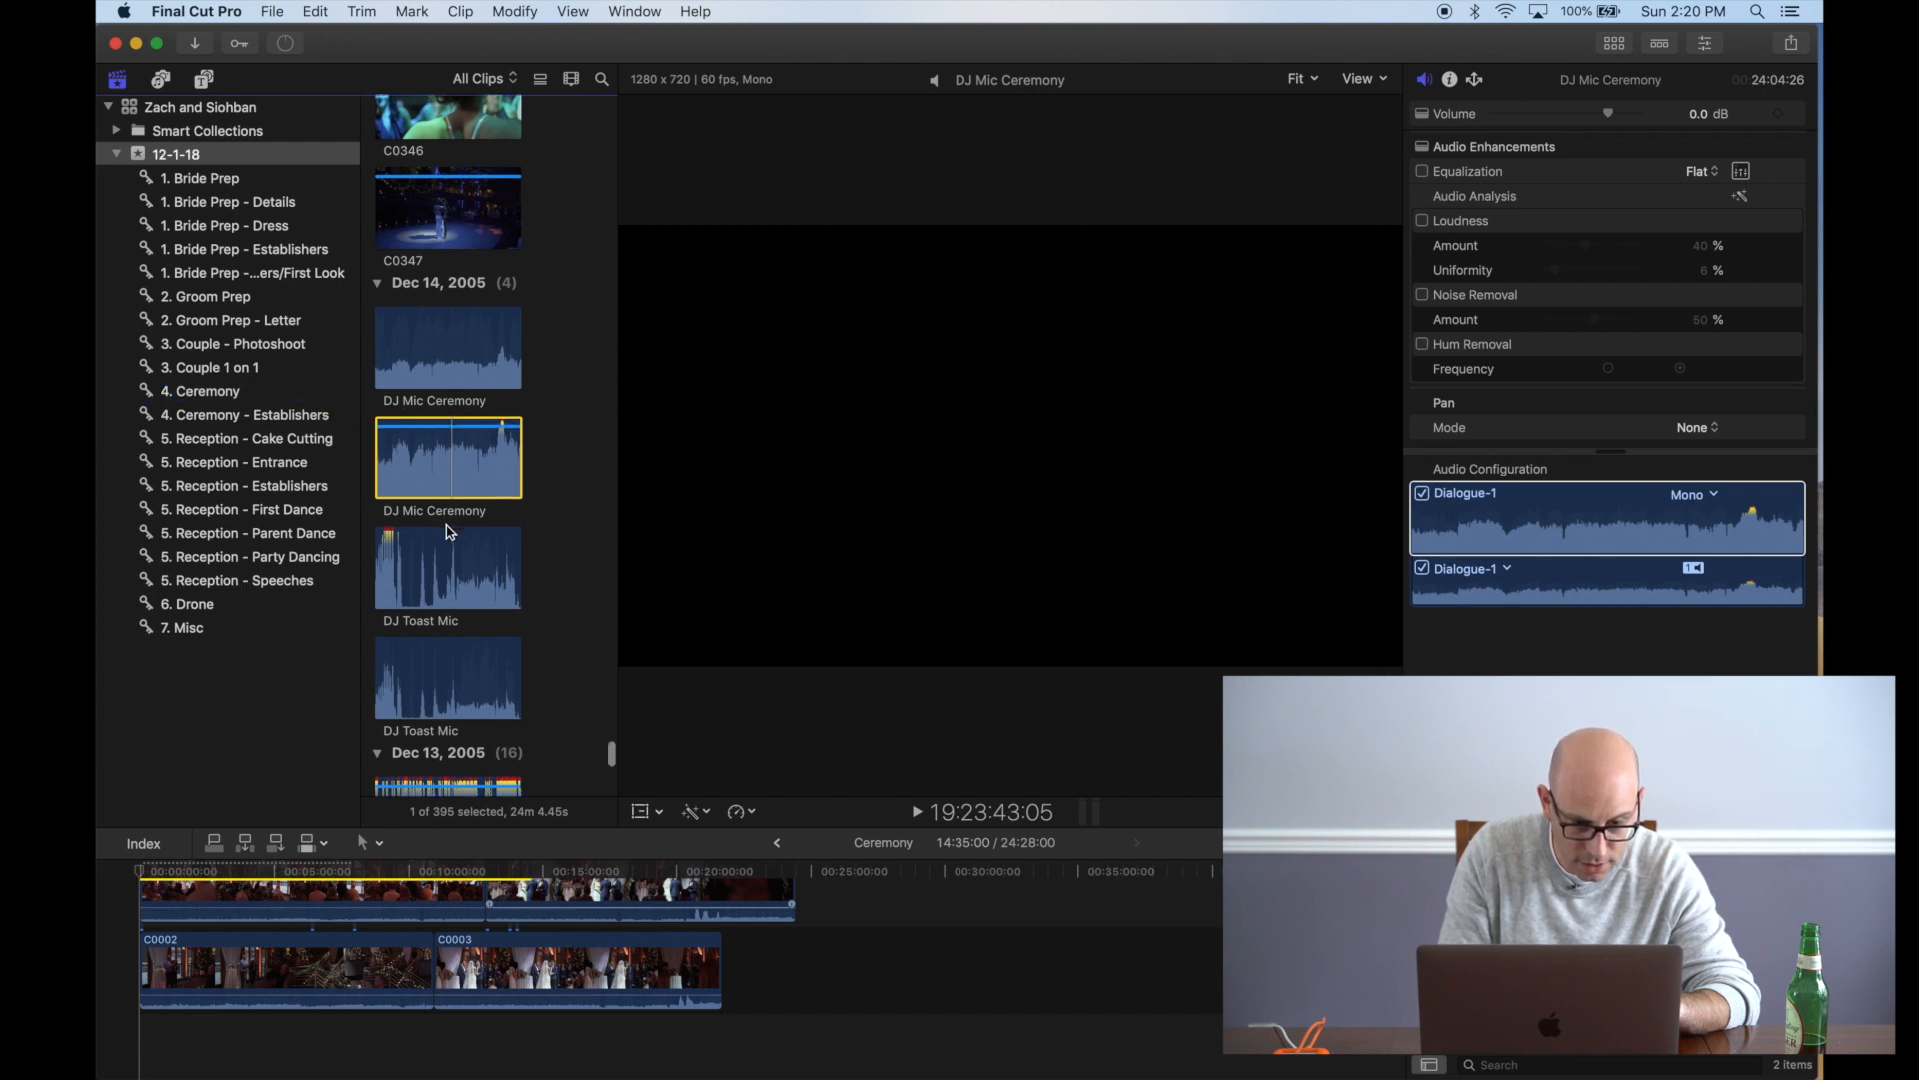
# Play the Officiant Lav recording in the 12-1-18 event and add it to the 4. Ceremony collection
pyautogui.scroll(-5, 450, 532)
pyautogui.scroll(-5, 448, 532)
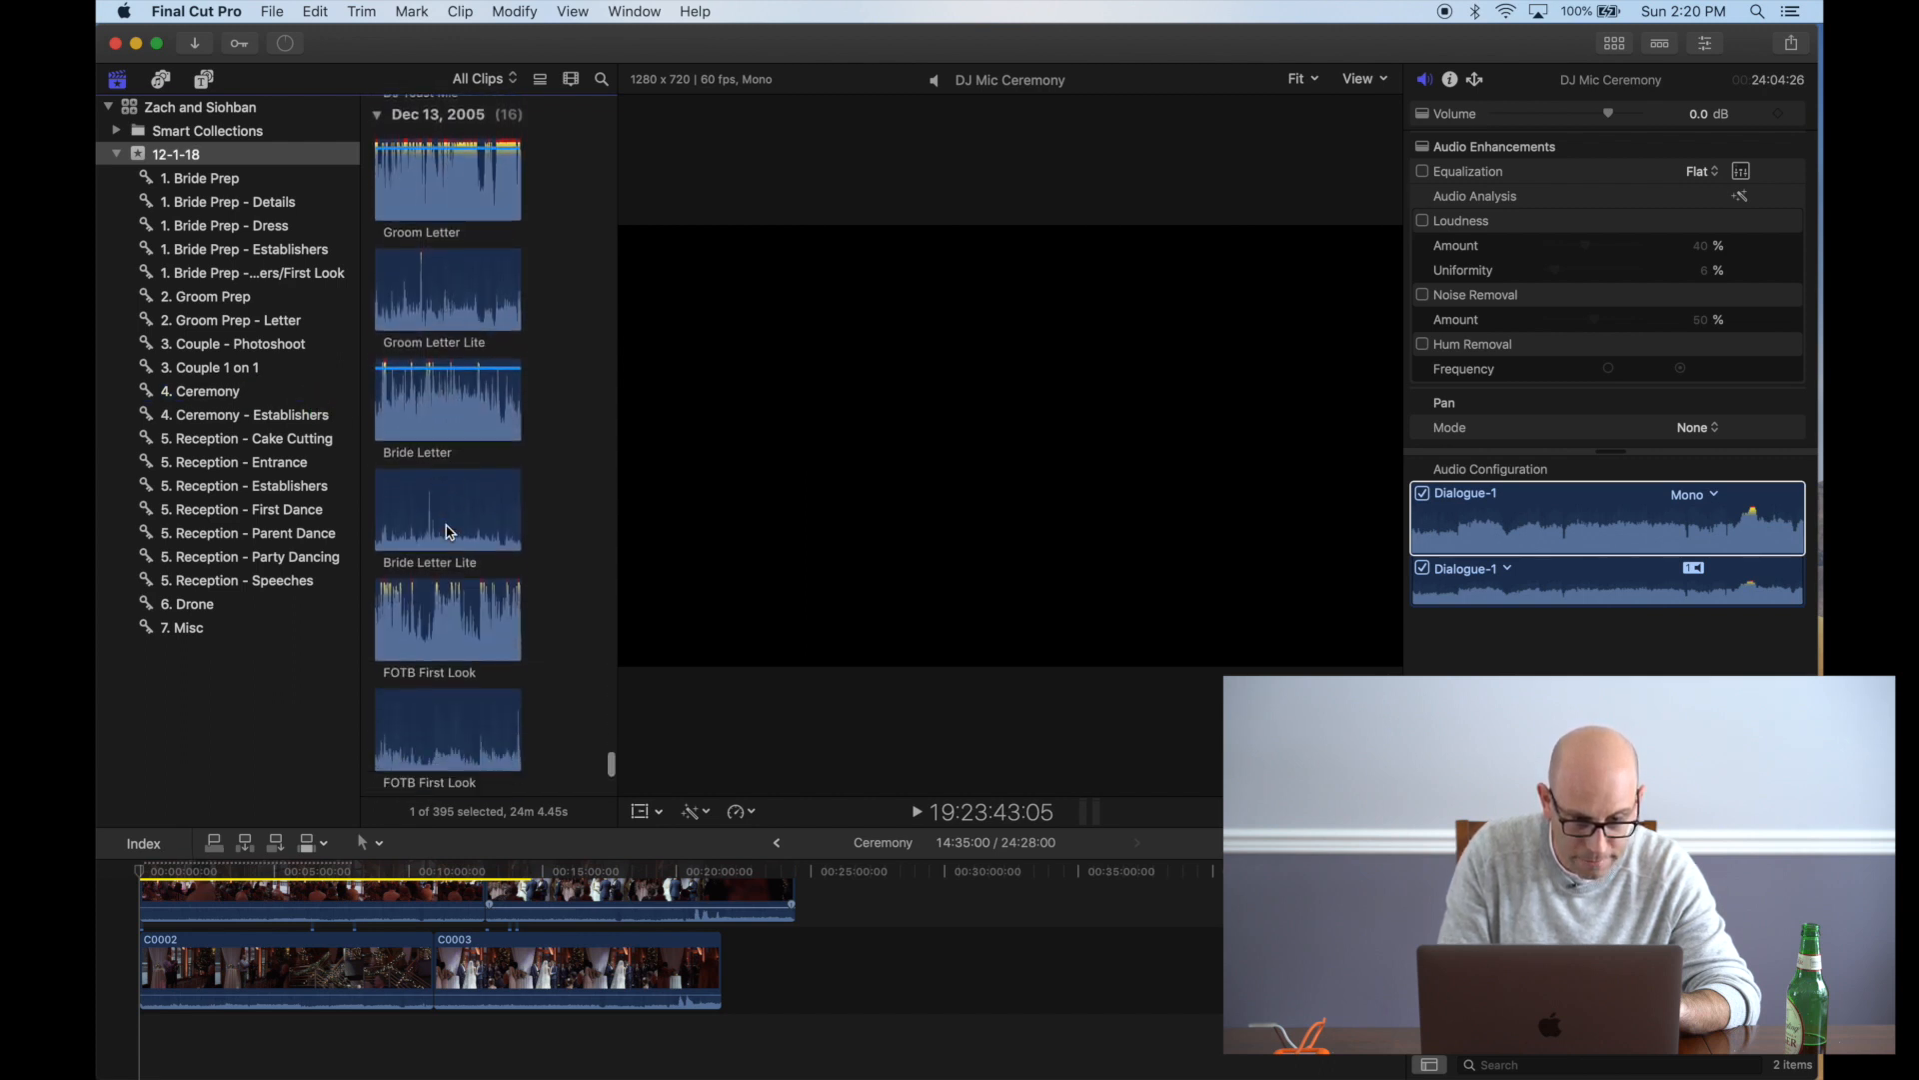
pyautogui.scroll(-5, 449, 532)
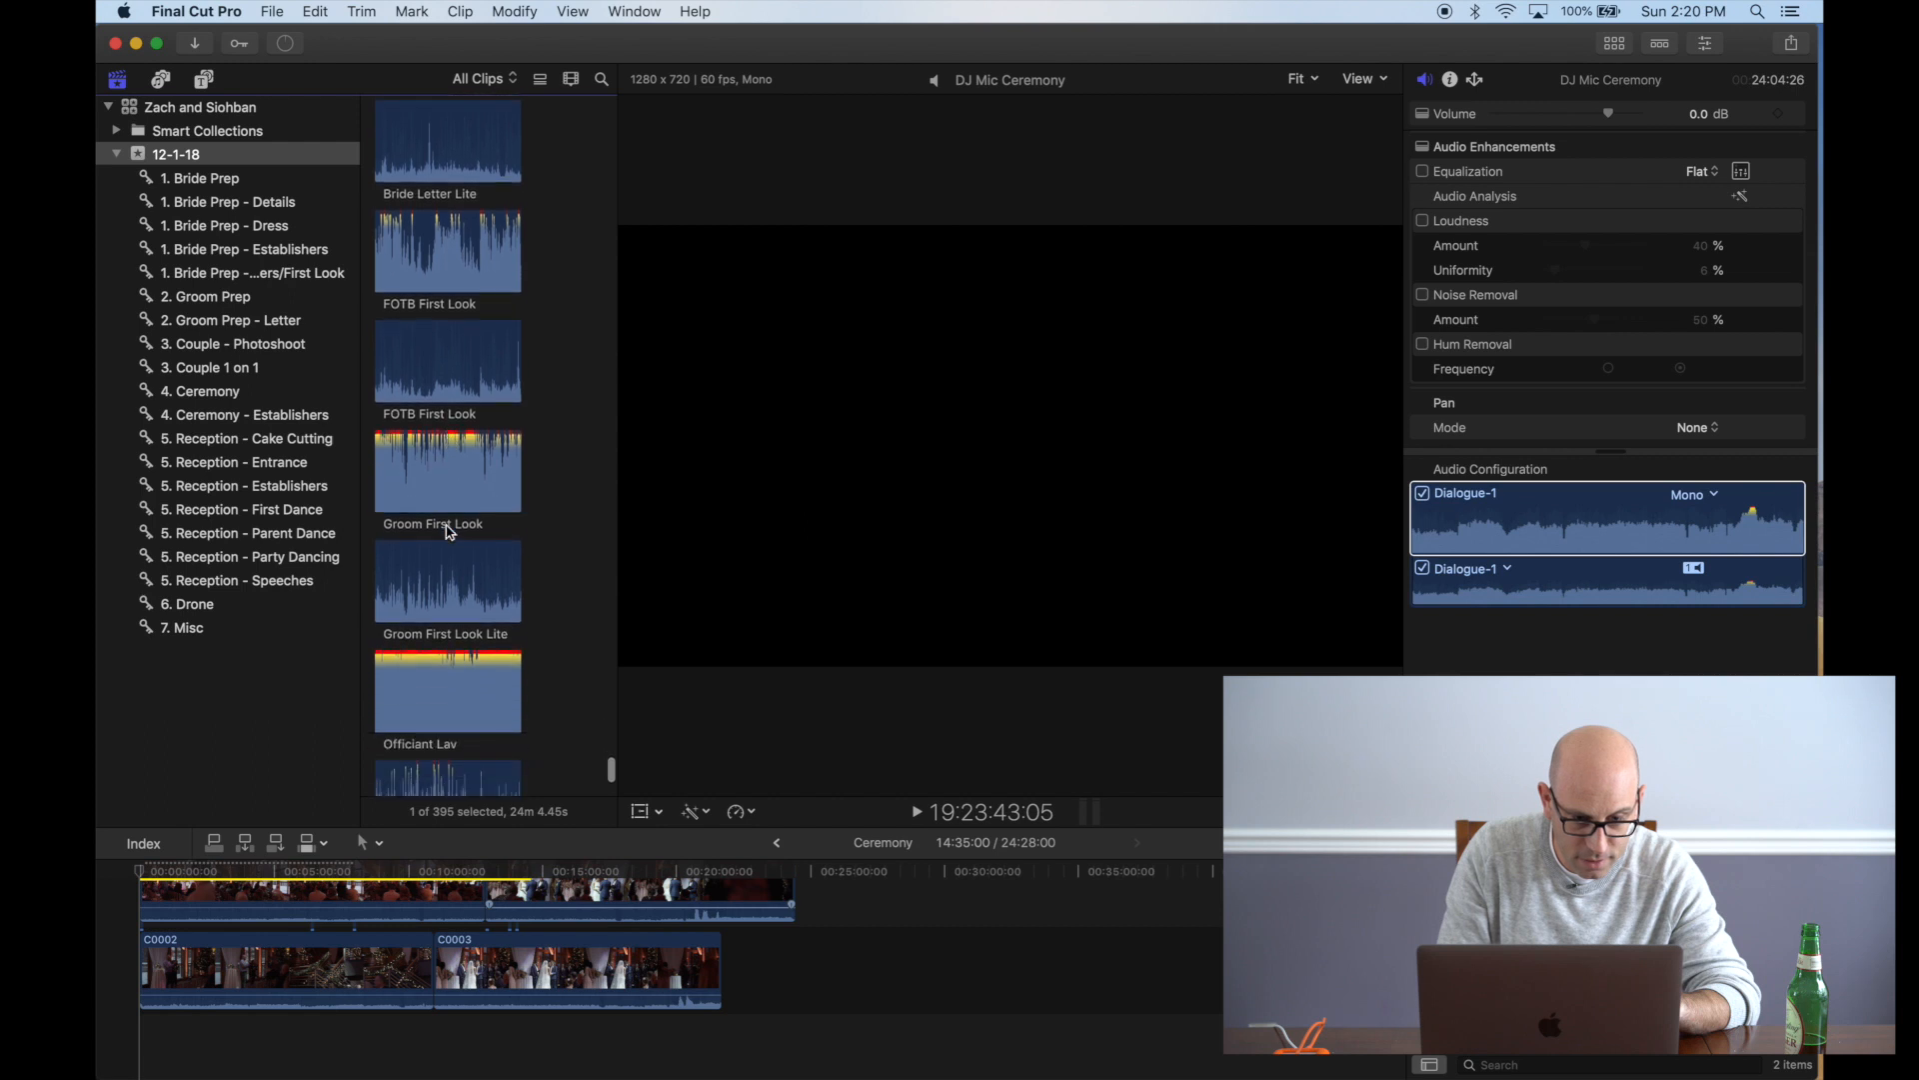
pyautogui.scroll(-2, 450, 532)
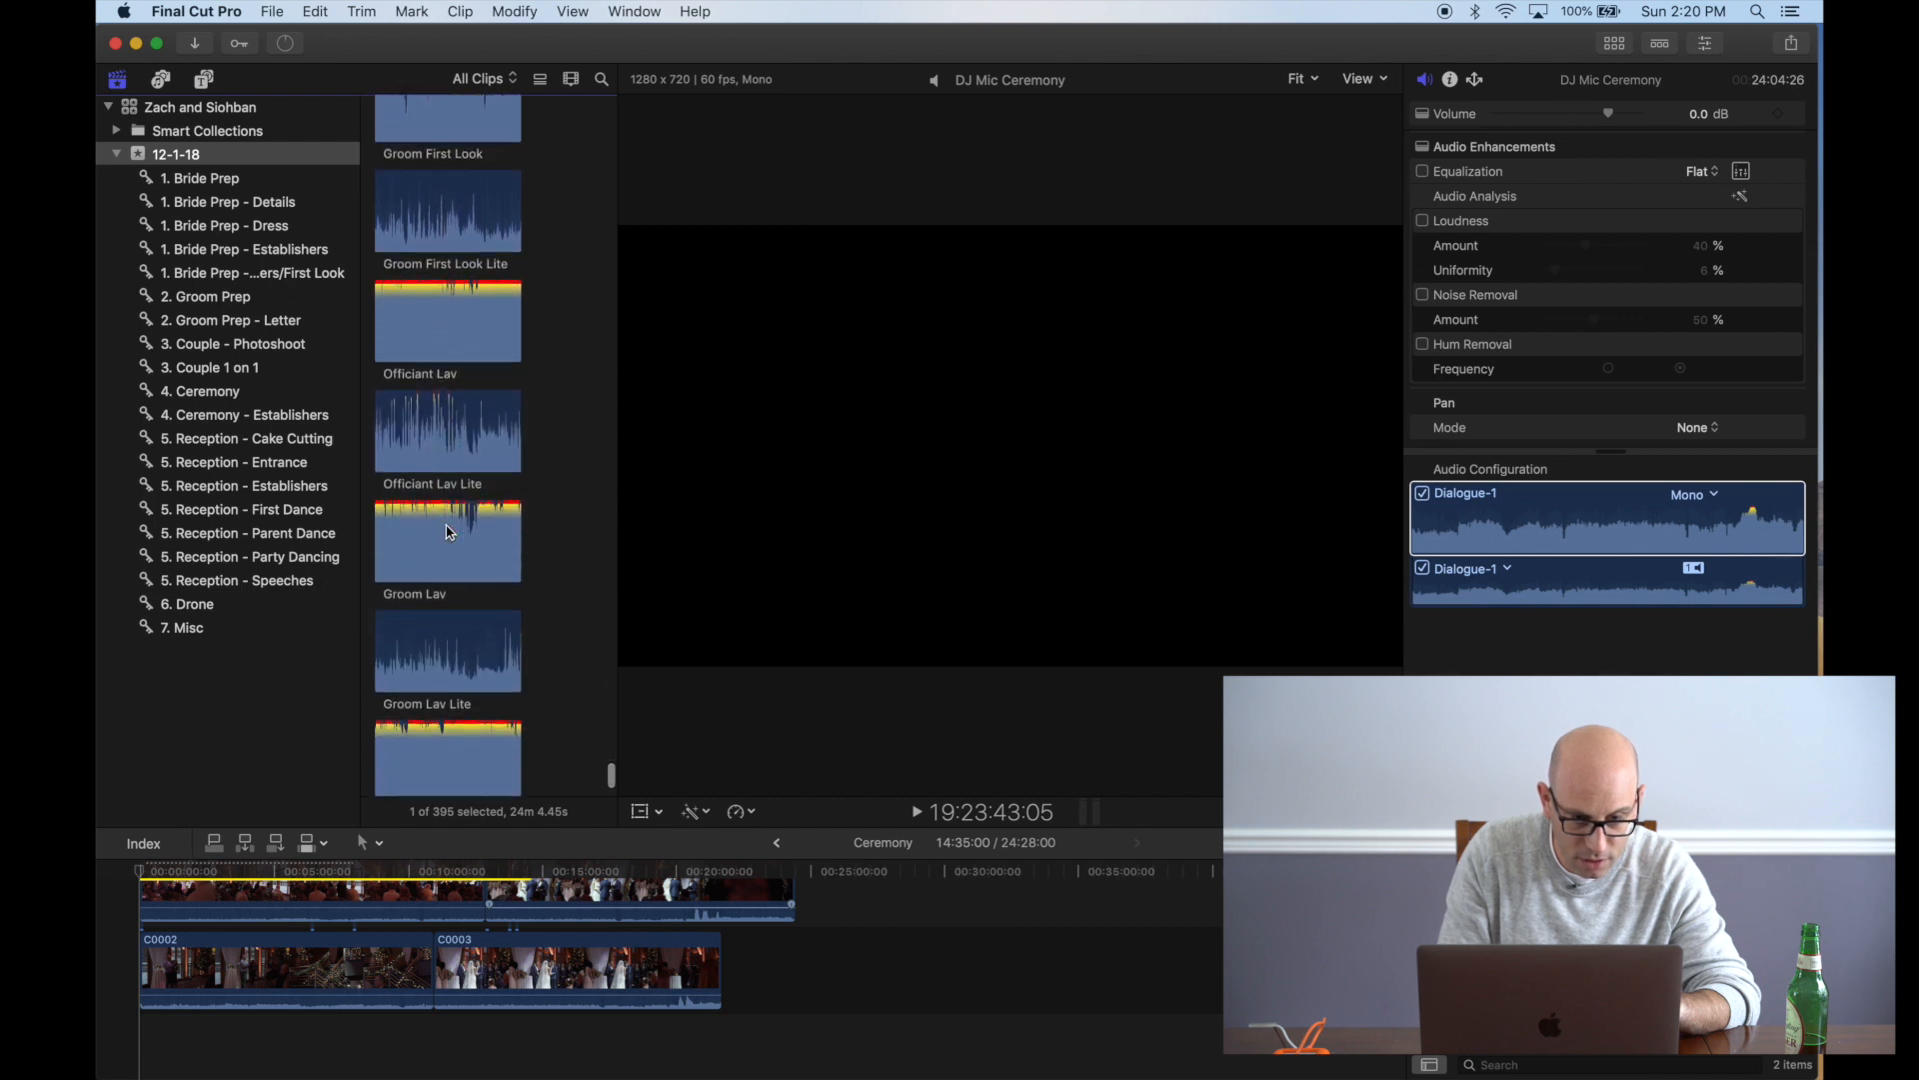
pyautogui.click(450, 318)
pyautogui.press('space')
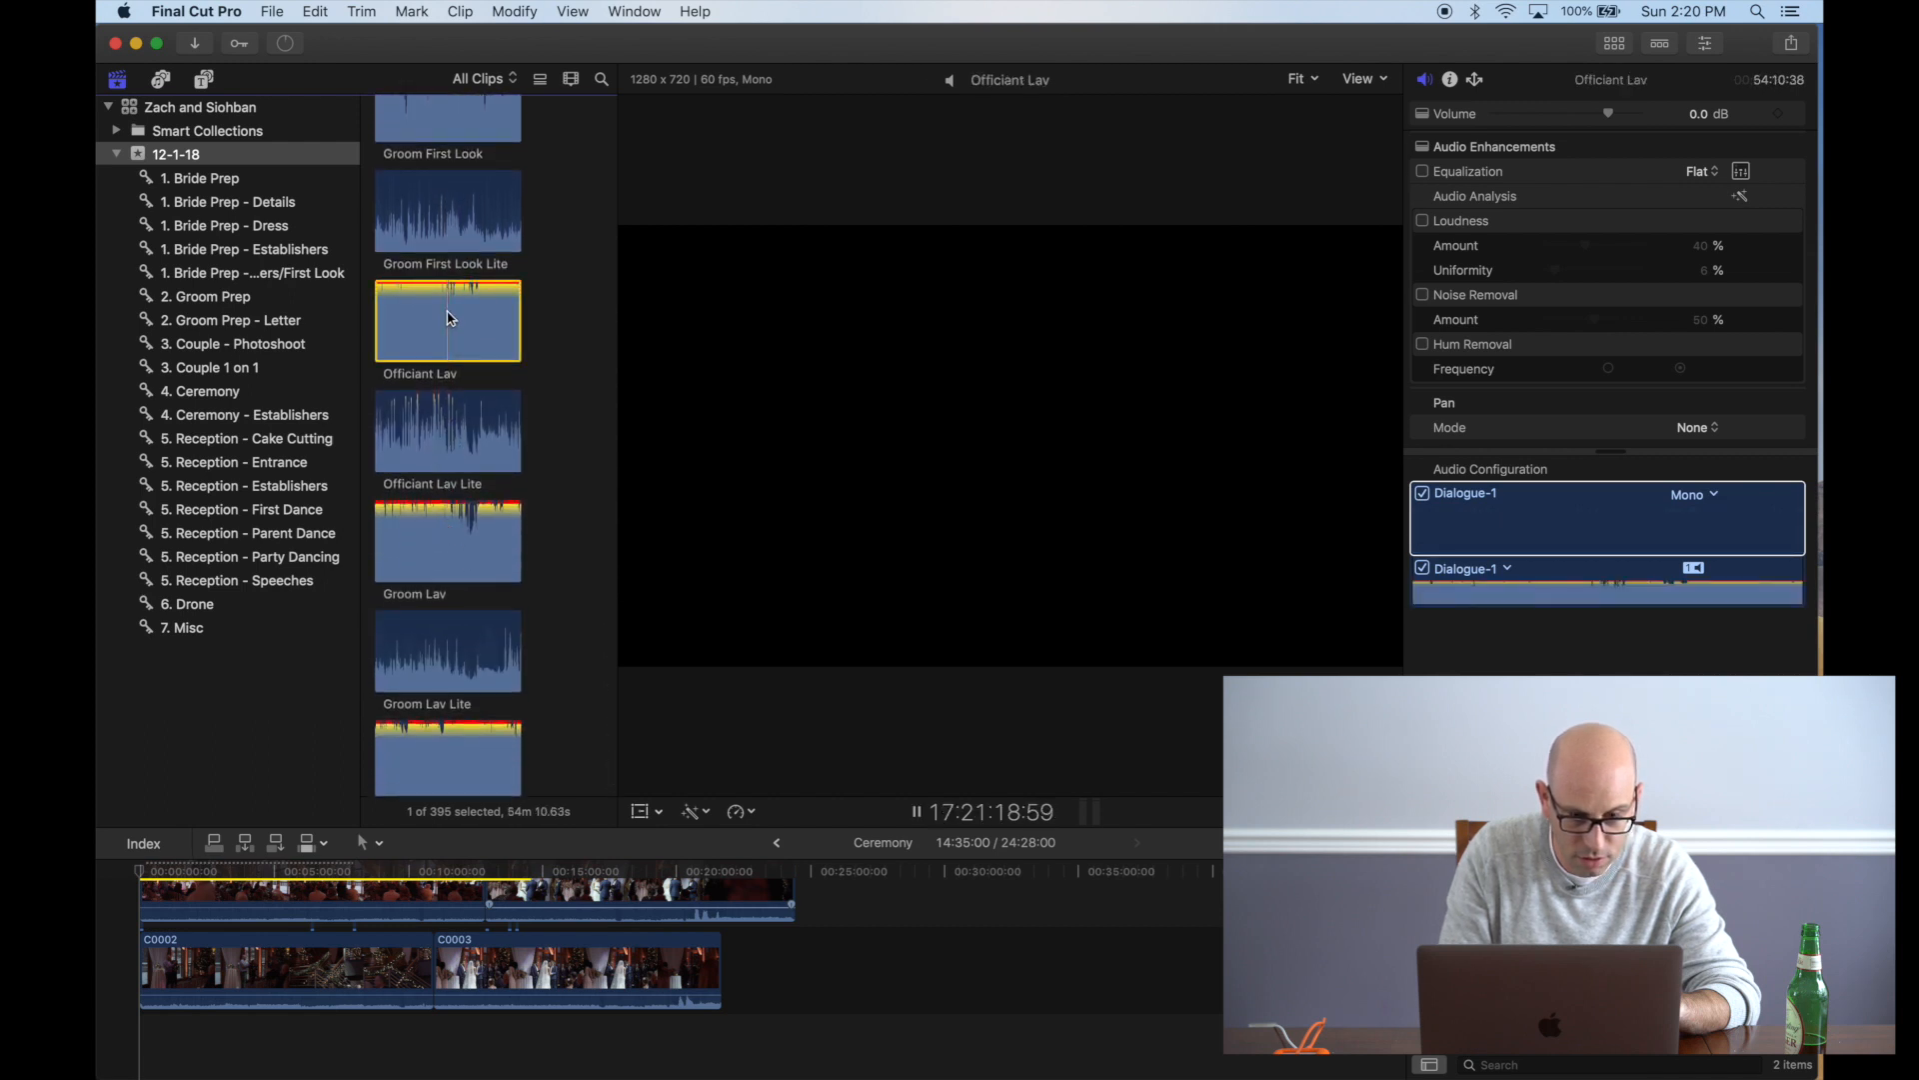
pyautogui.moveTo(459, 330); pyautogui.dragTo(277, 398)
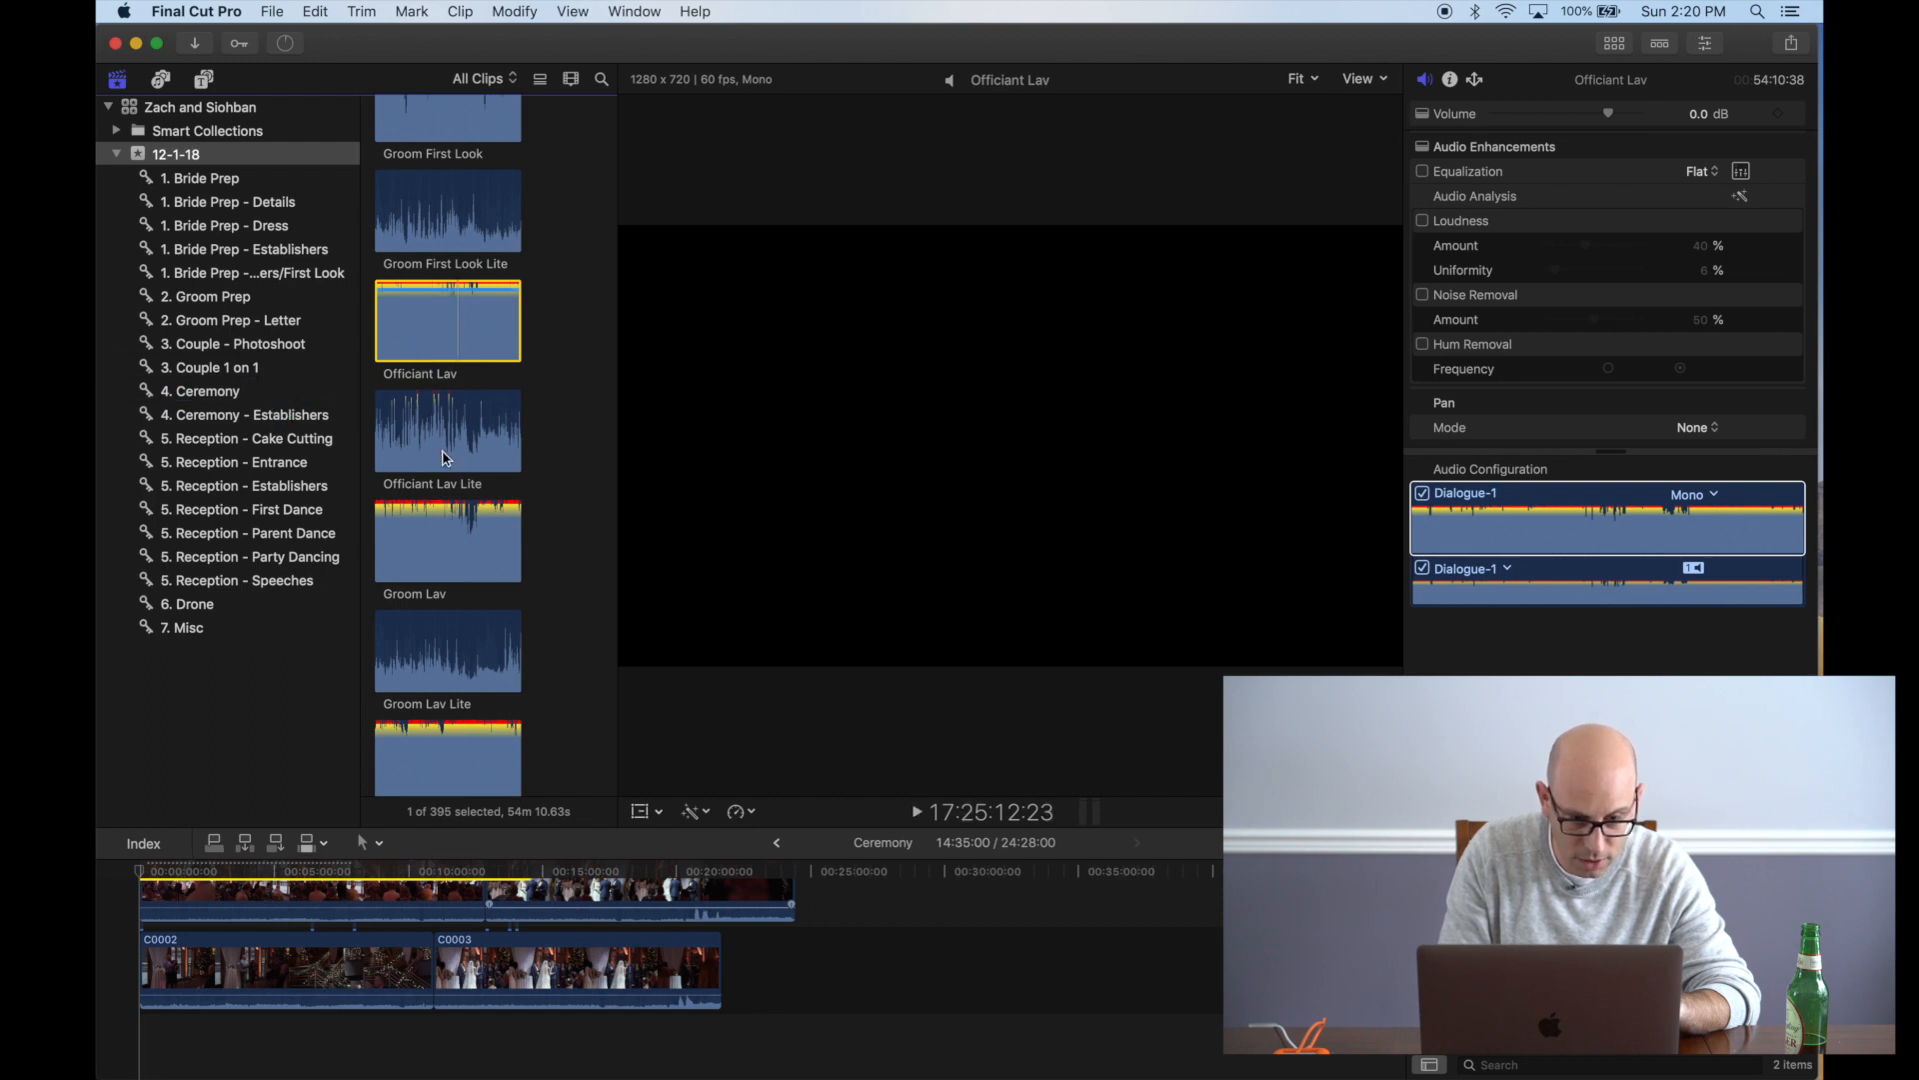
# Add the Groom Lav recording to the 4. Ceremony collection and display that collection's audio clips
pyautogui.scroll(-3, 447, 459)
pyautogui.click(450, 340)
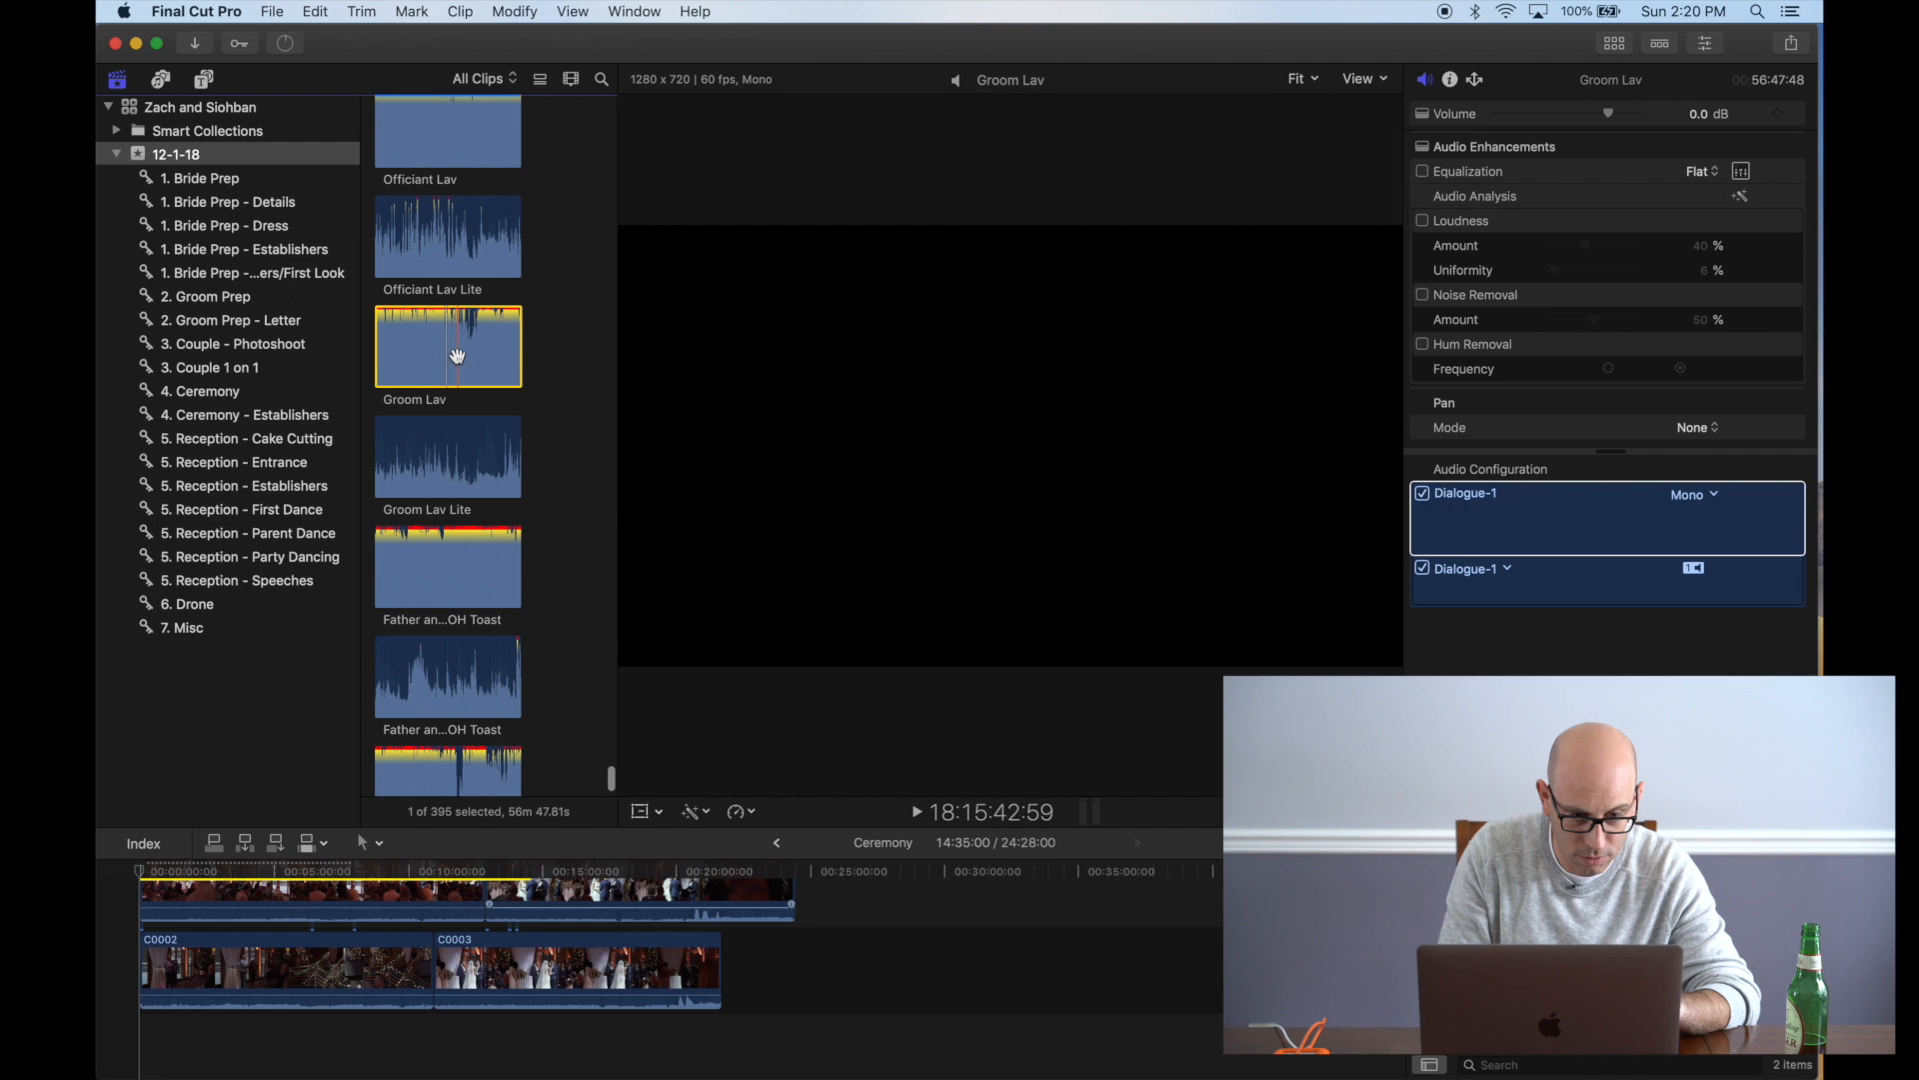
pyautogui.moveTo(454, 351); pyautogui.dragTo(305, 393)
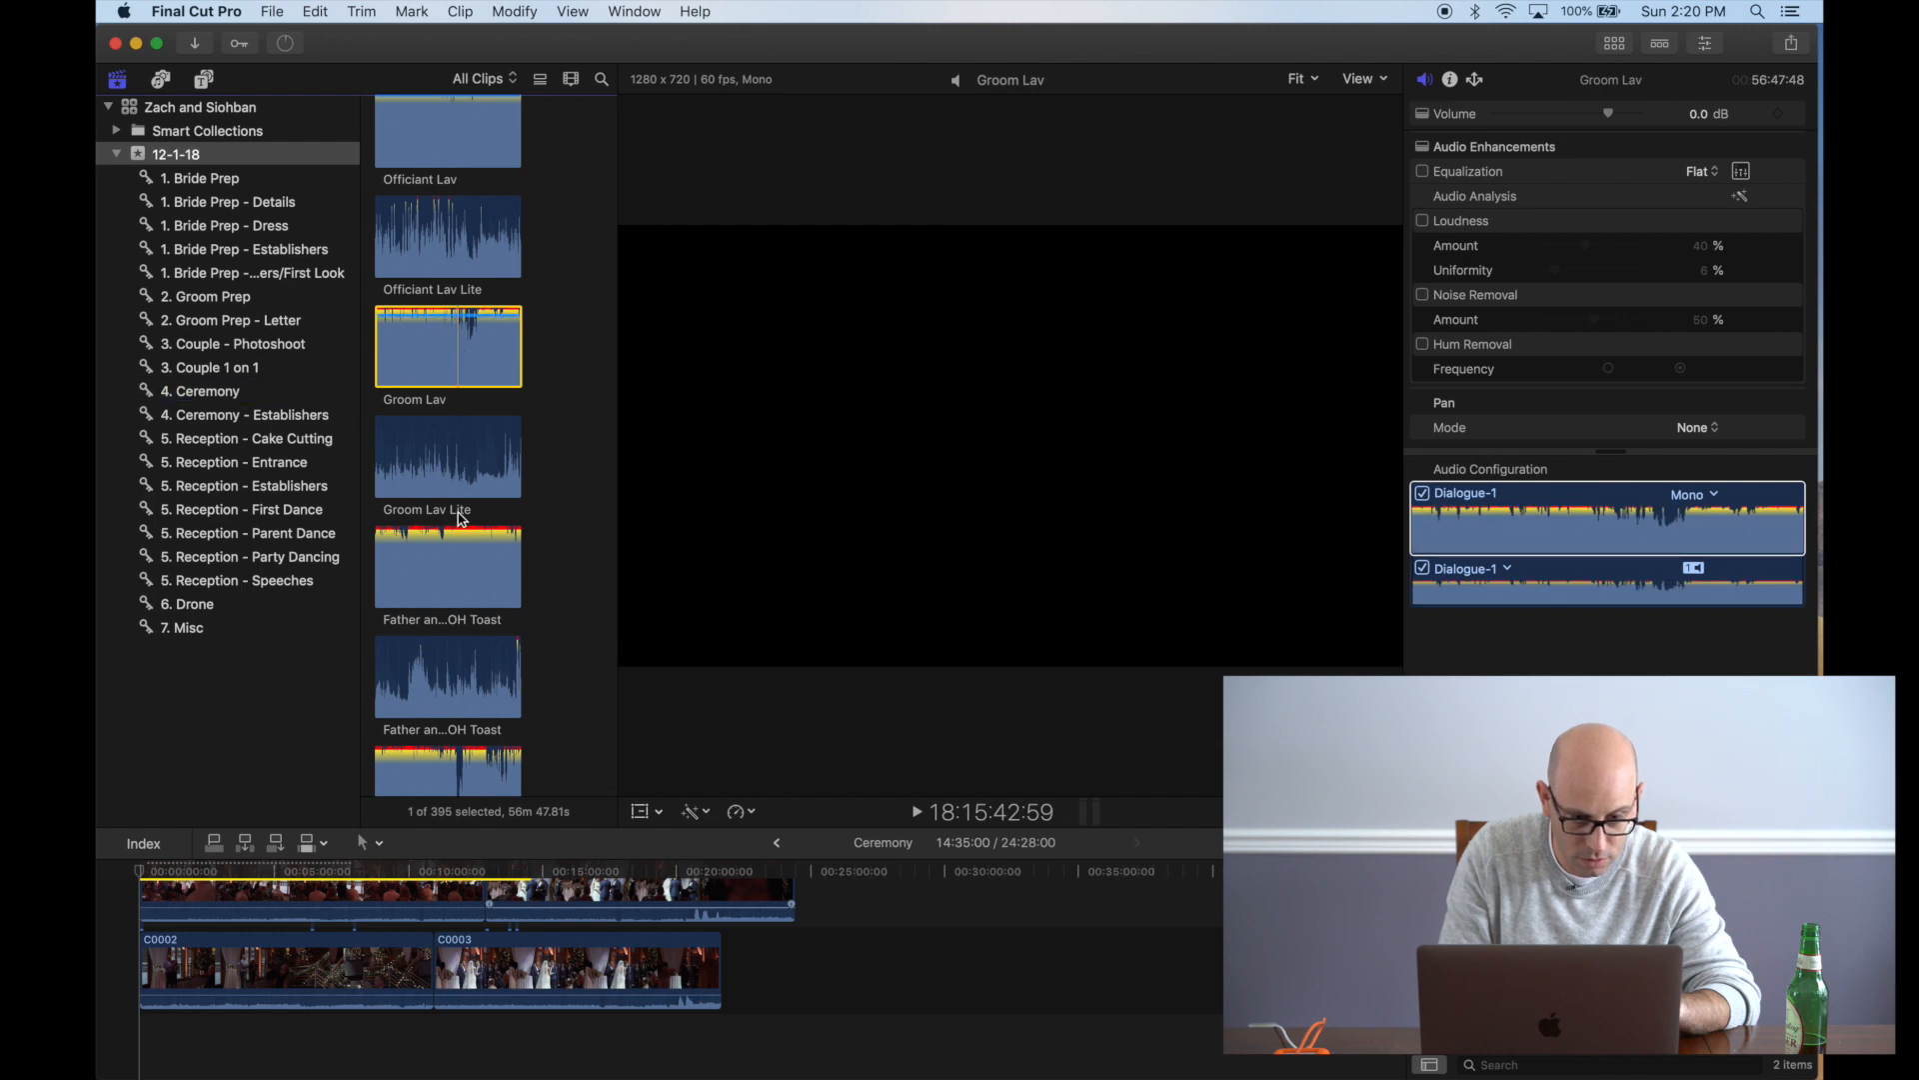
pyautogui.scroll(-3, 460, 519)
pyautogui.scroll(-15, 461, 518)
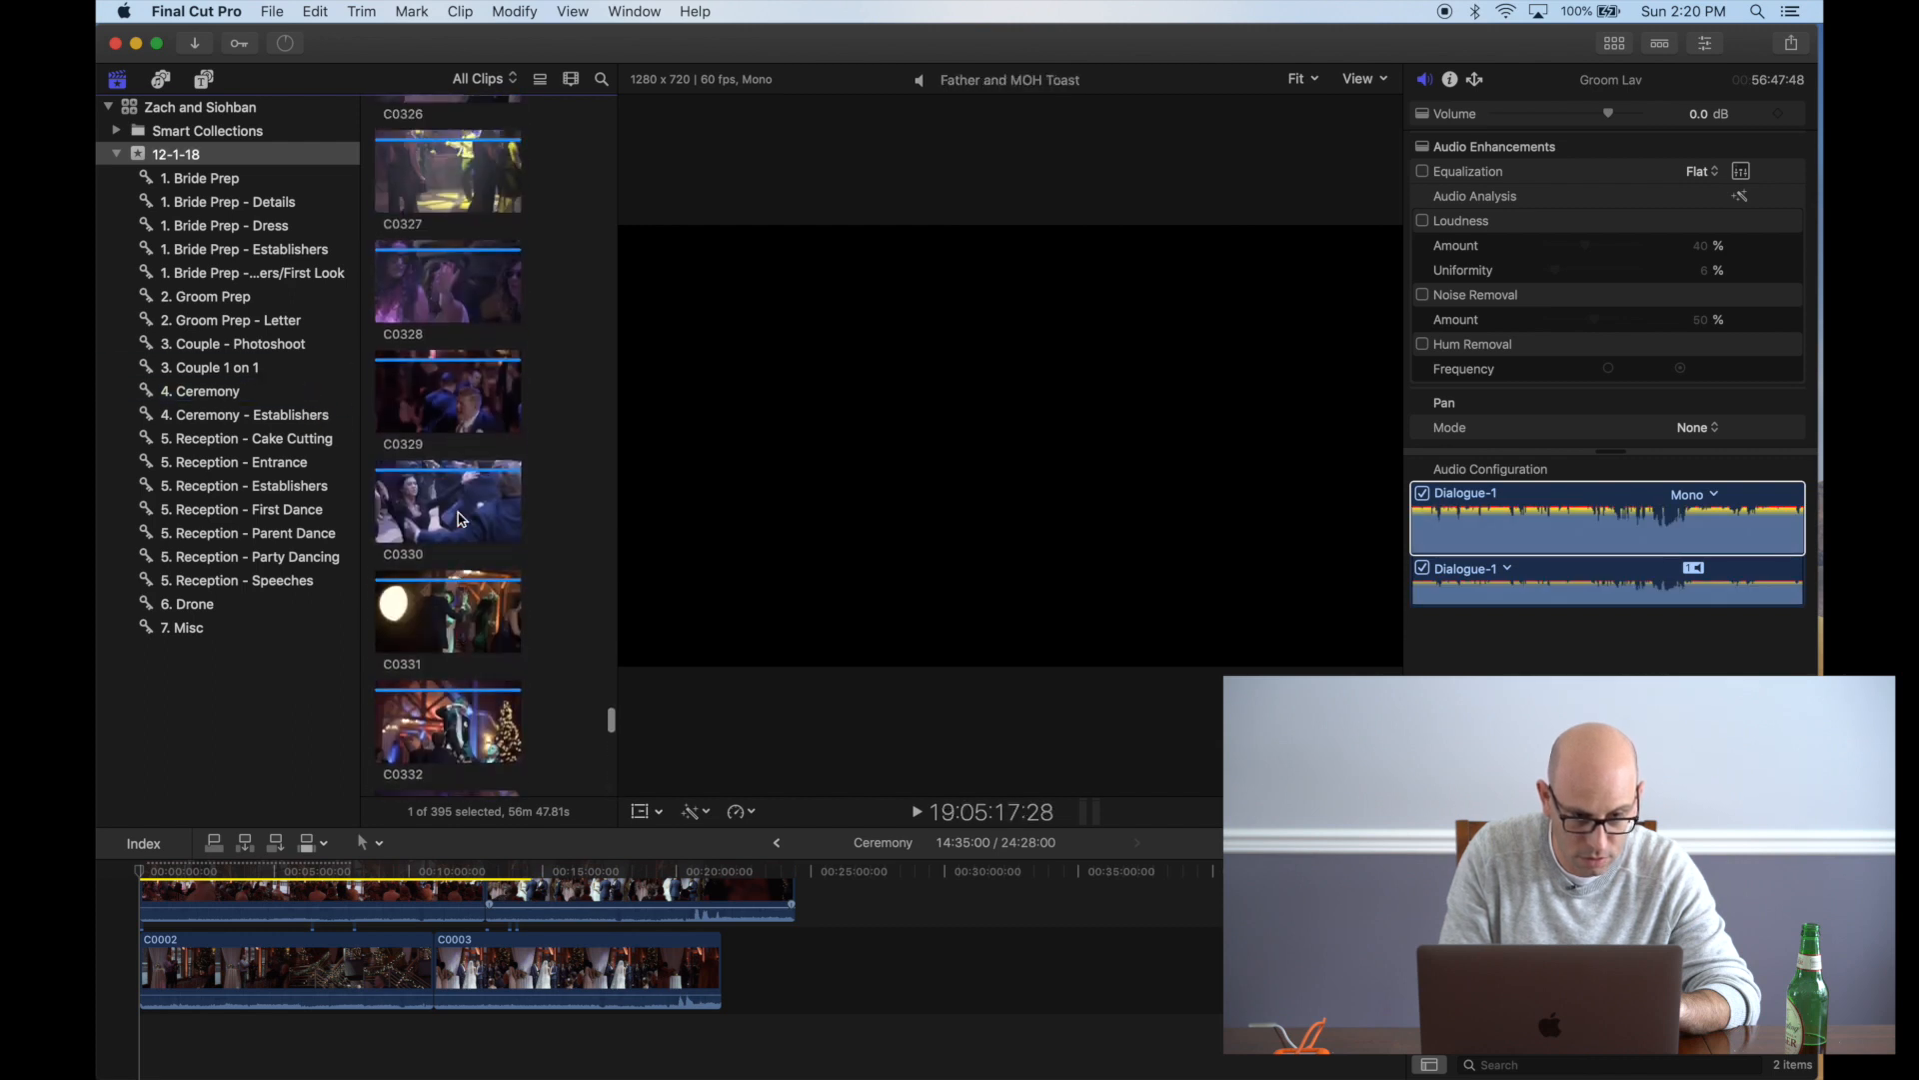
pyautogui.click(231, 392)
pyautogui.scroll(-2, 408, 530)
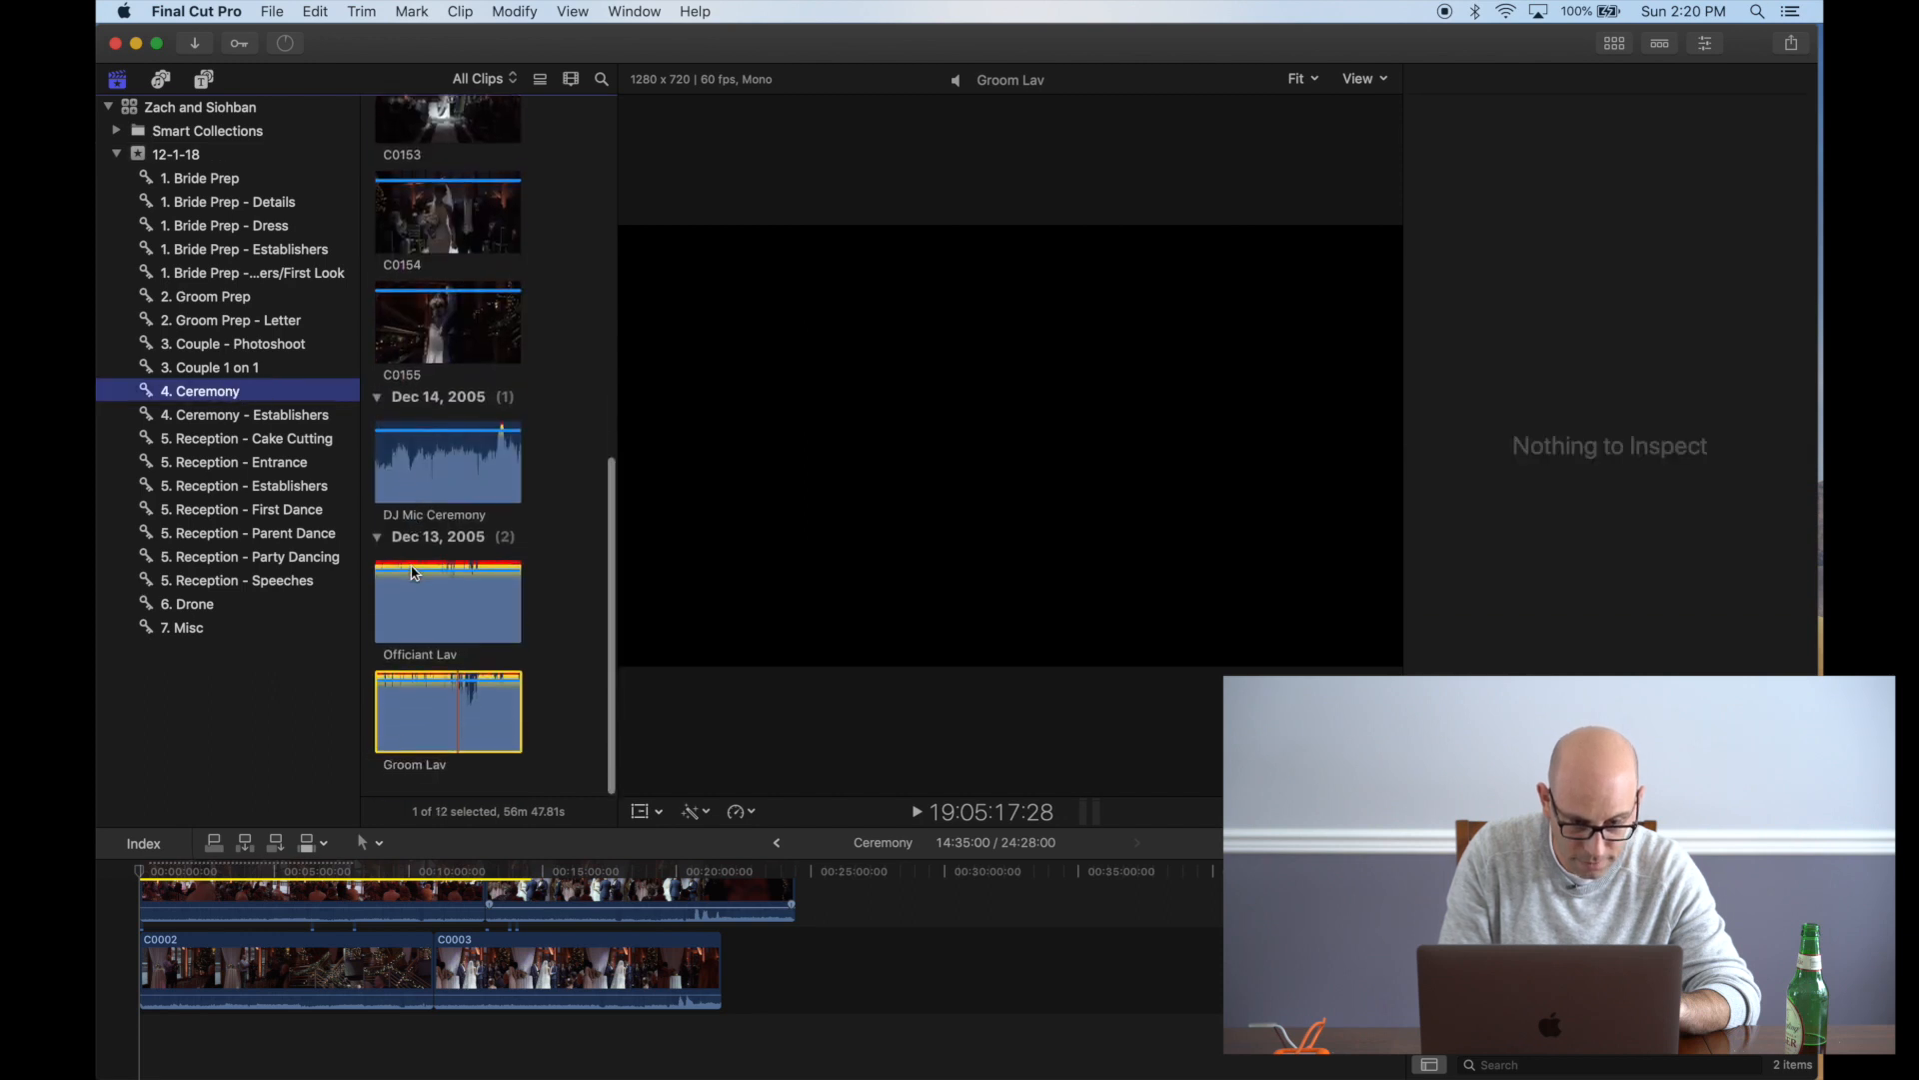
# Connect the Officiant Lav, Groom Lav and DJ Mic Ceremony recordings on separate layers below the camera clips at the timeline's start
pyautogui.click(458, 700)
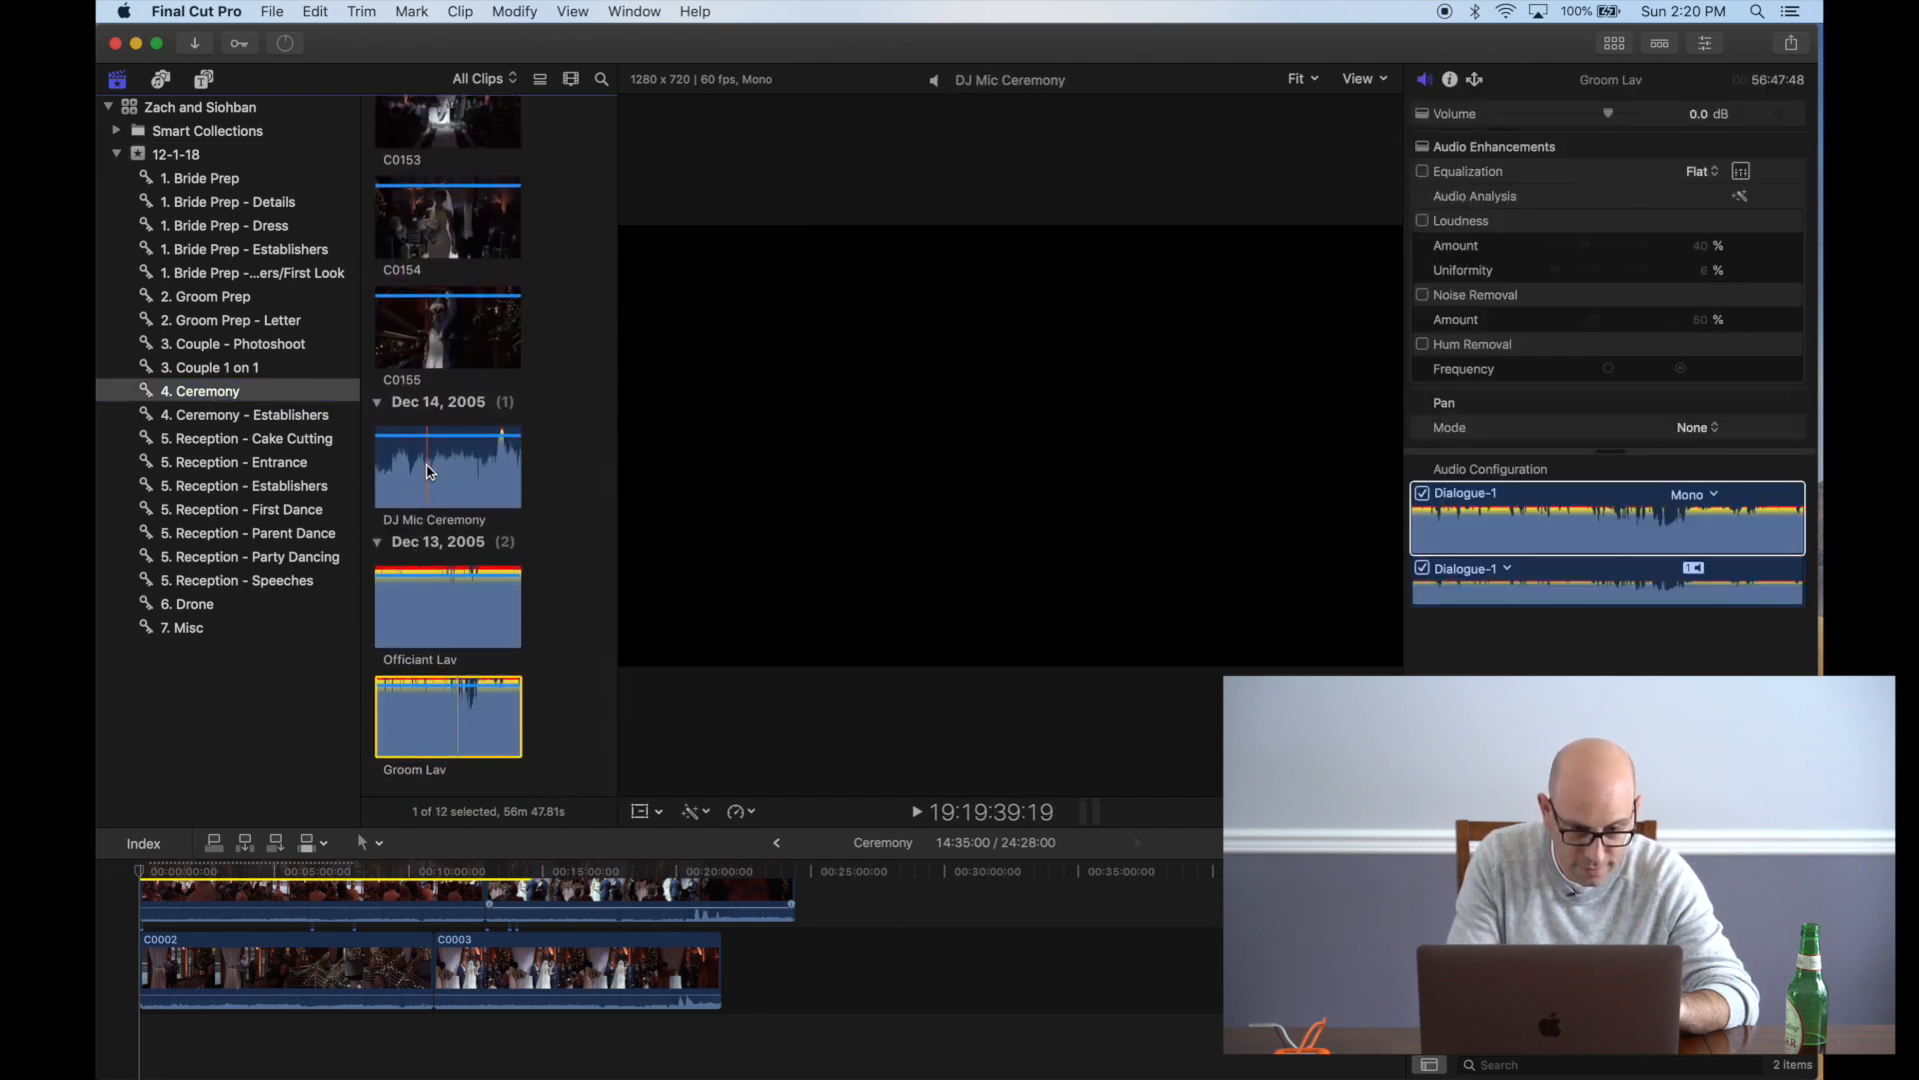
pyautogui.click(445, 610)
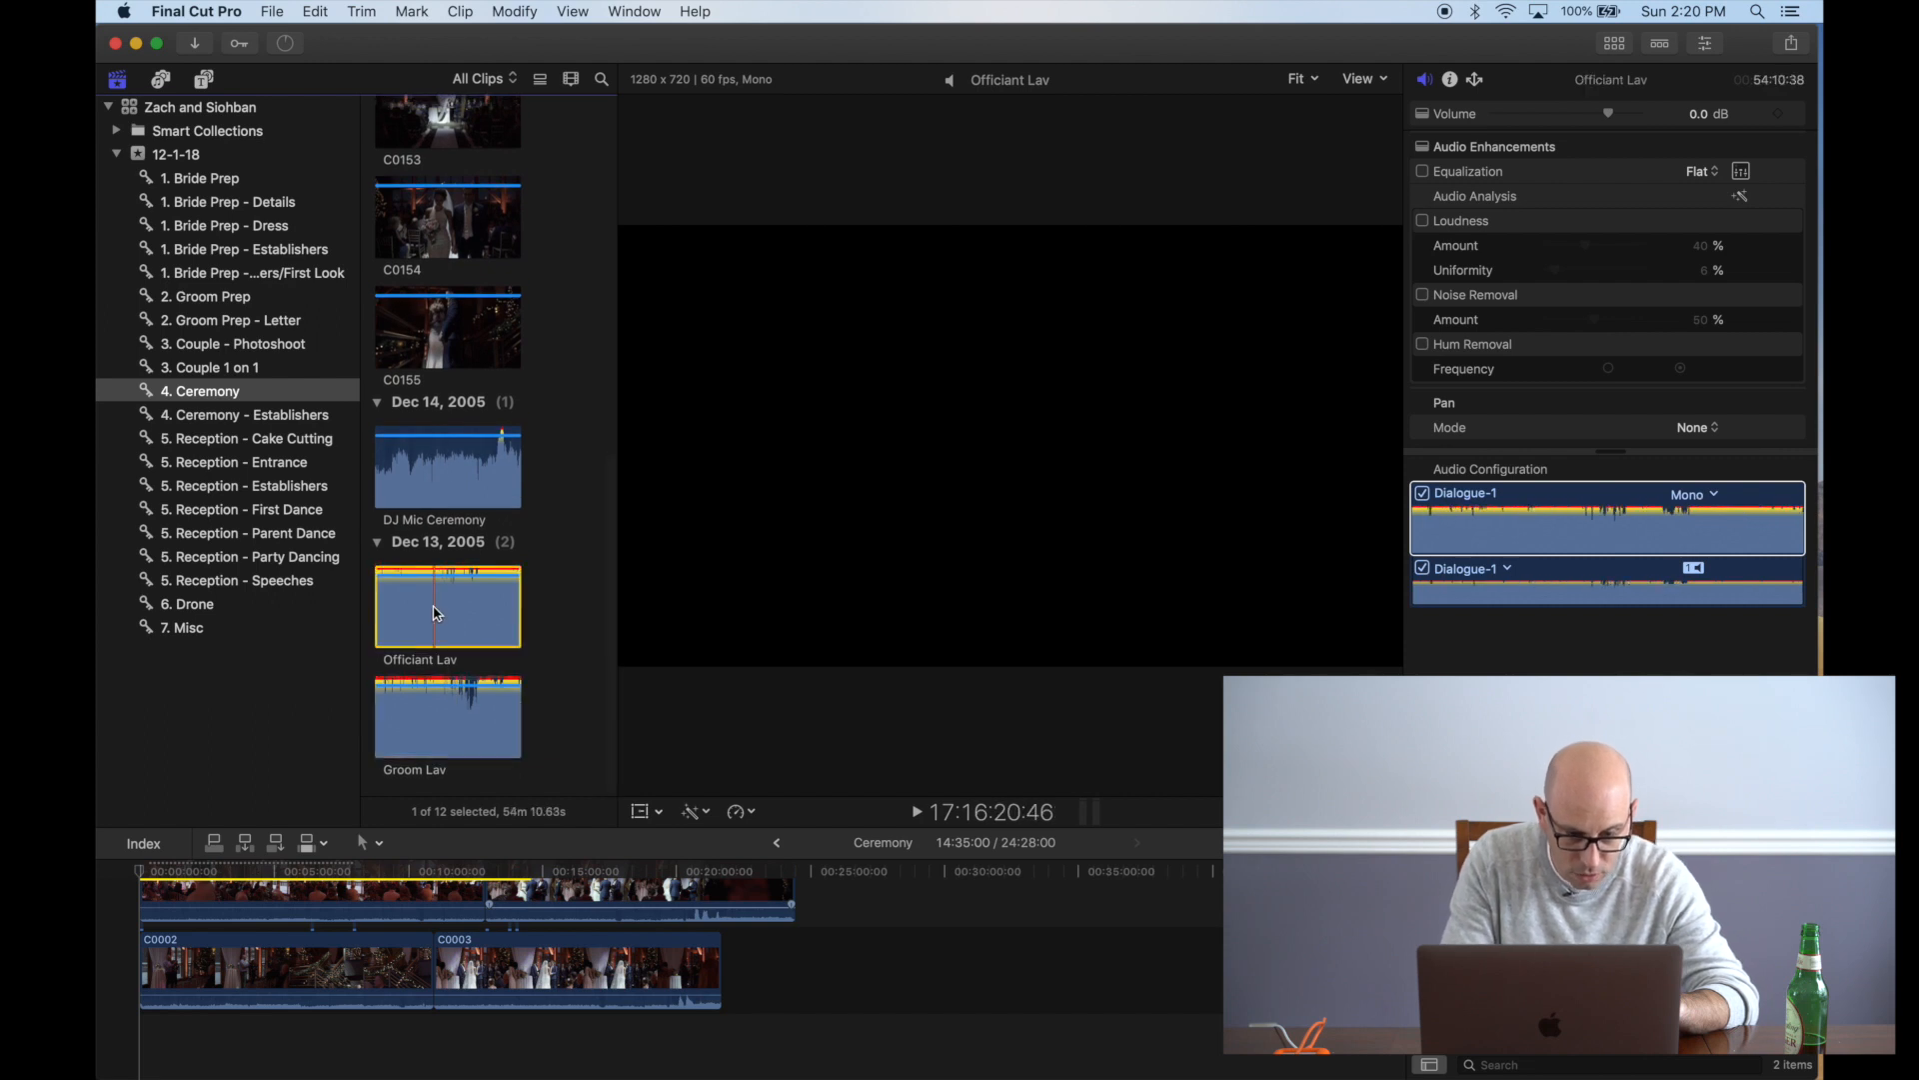
pyautogui.moveTo(445, 610); pyautogui.dragTo(140, 1050)
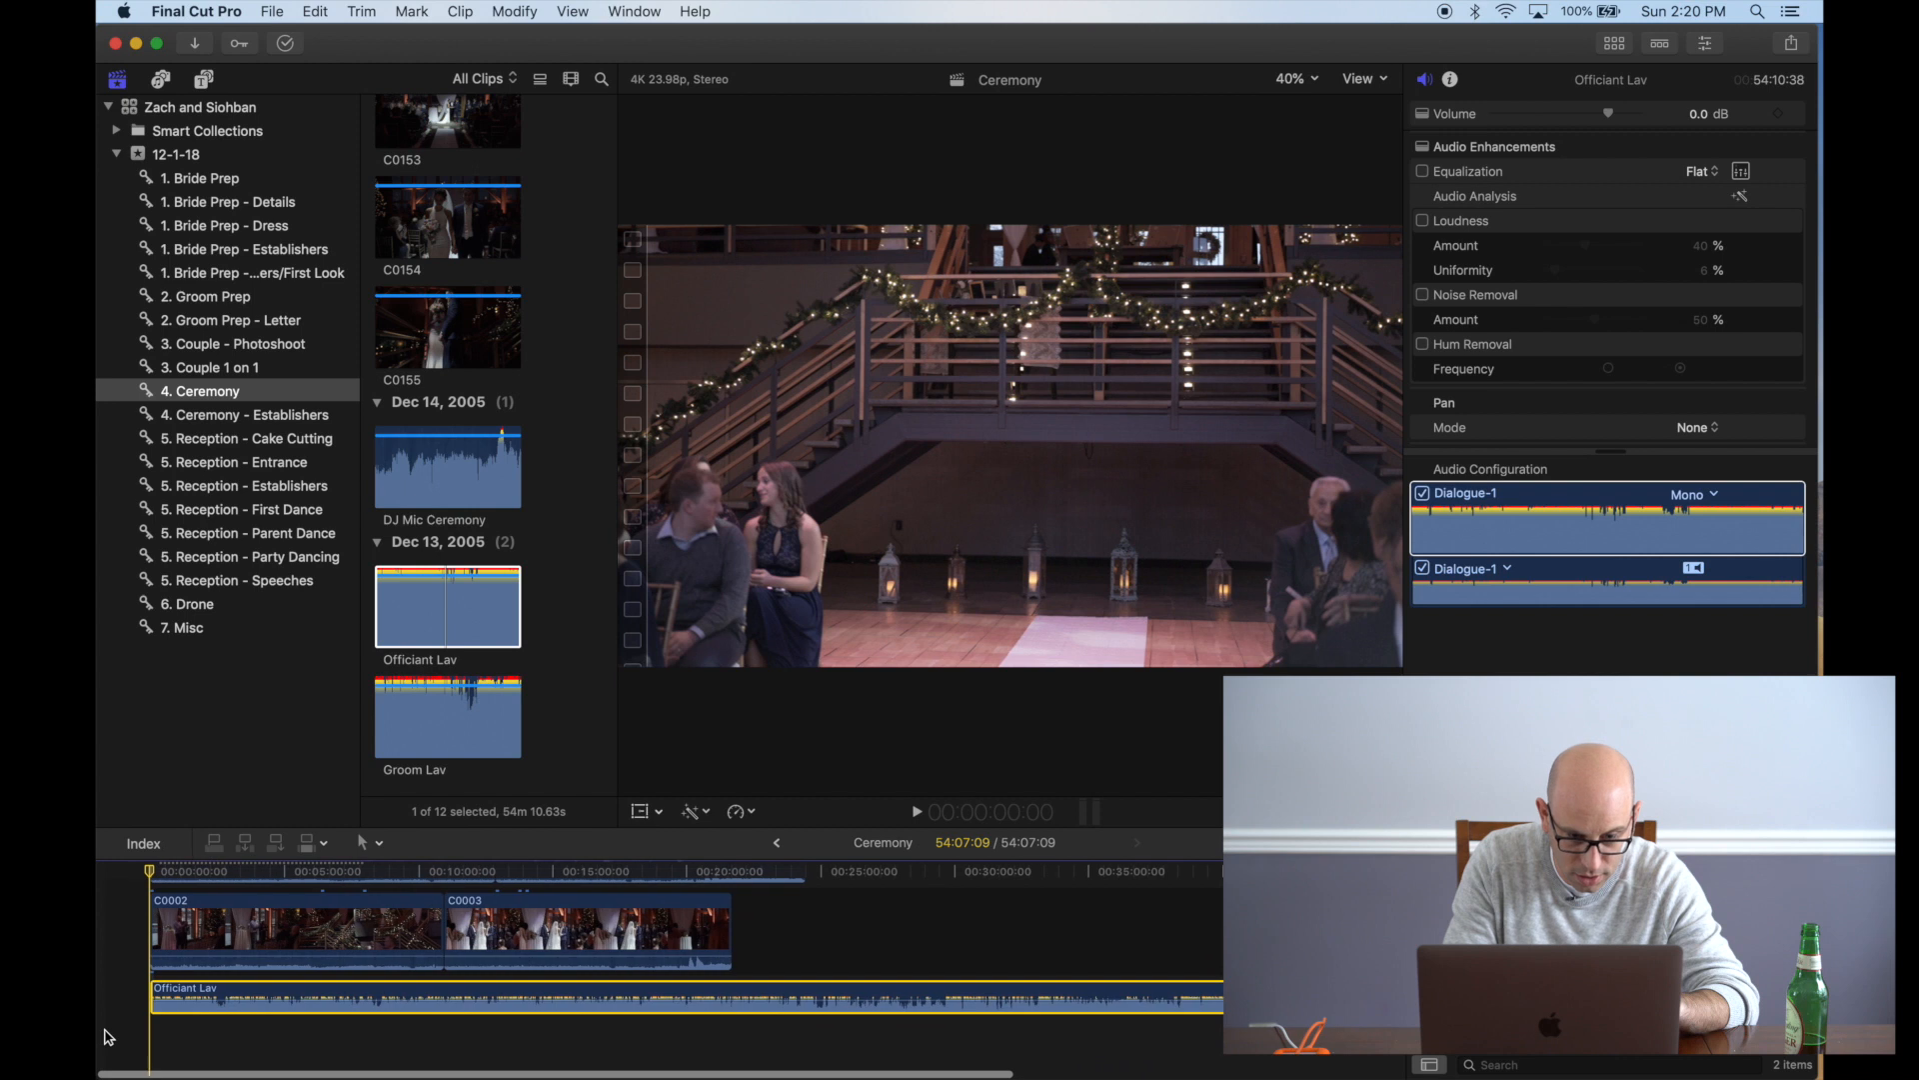
pyautogui.click(421, 741)
pyautogui.moveTo(421, 740); pyautogui.dragTo(112, 1046)
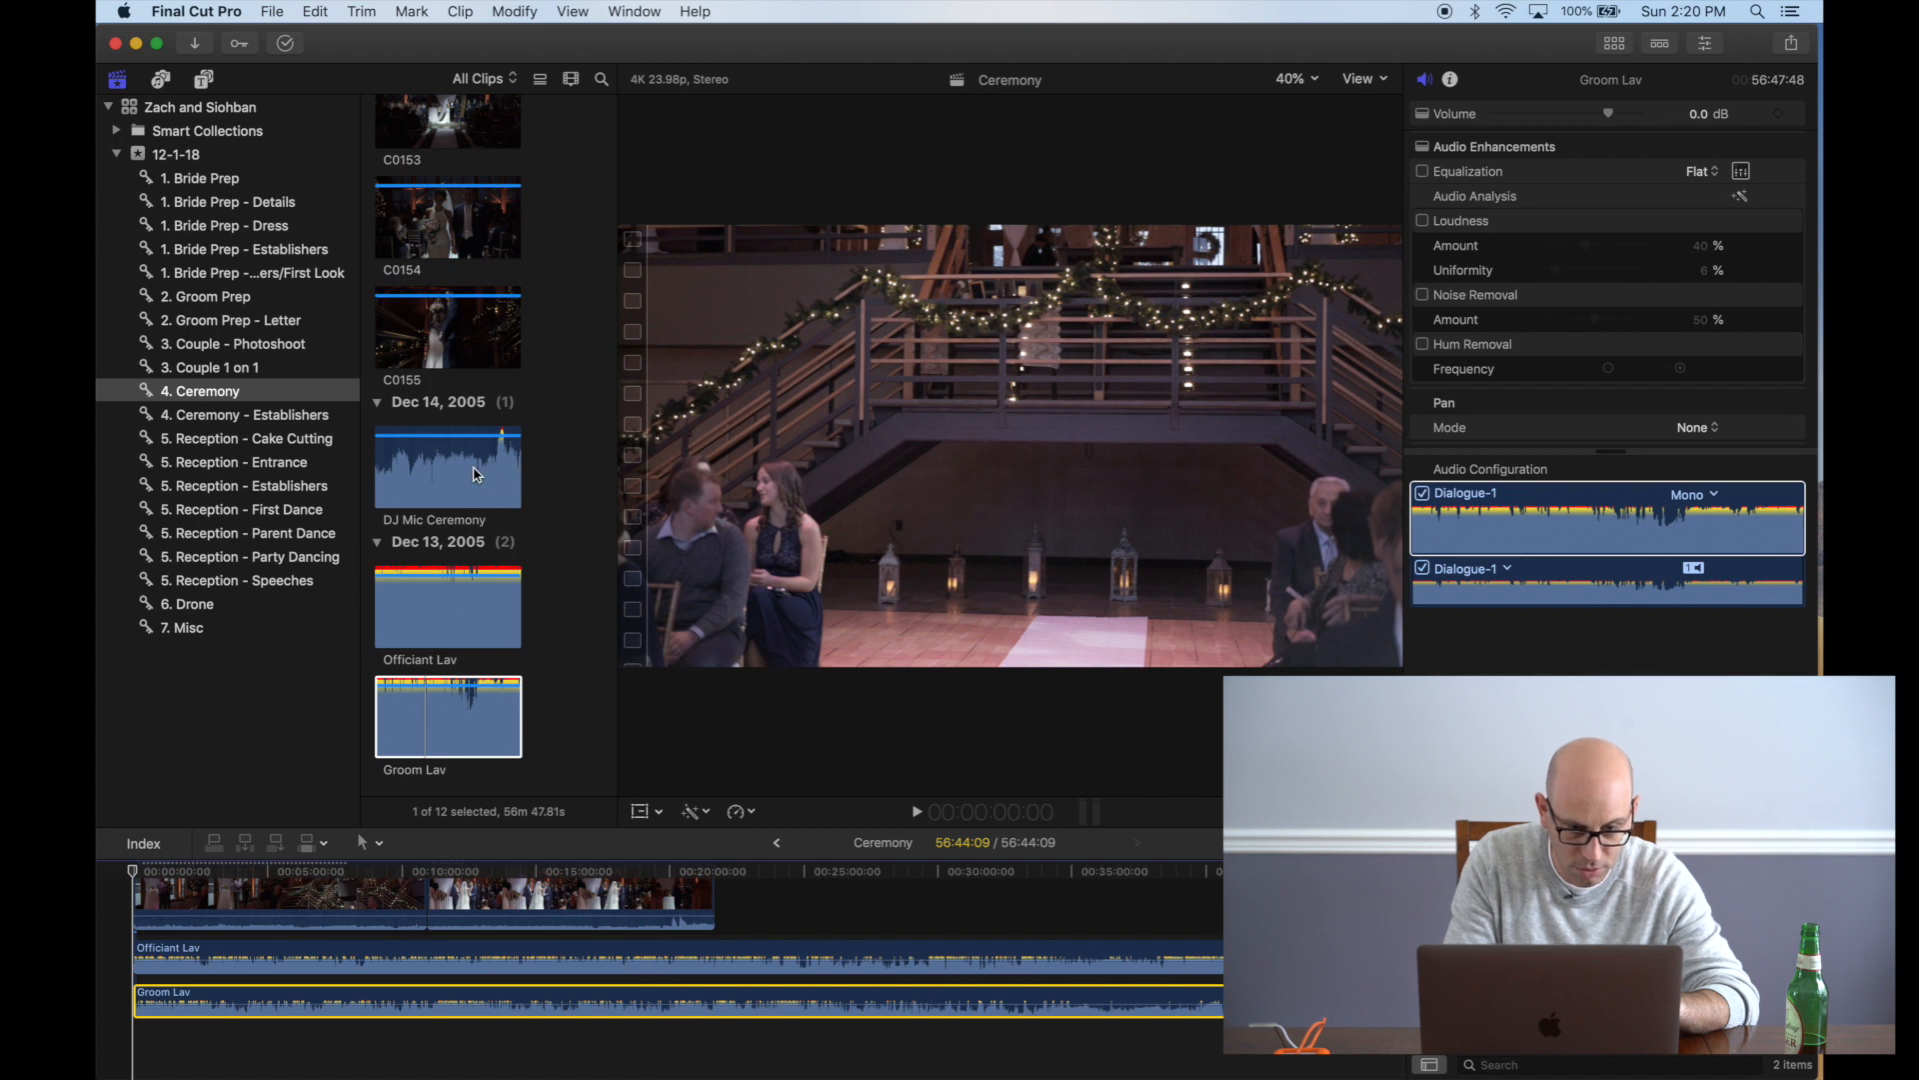
pyautogui.click(435, 461)
pyautogui.moveTo(436, 460); pyautogui.dragTo(113, 1043)
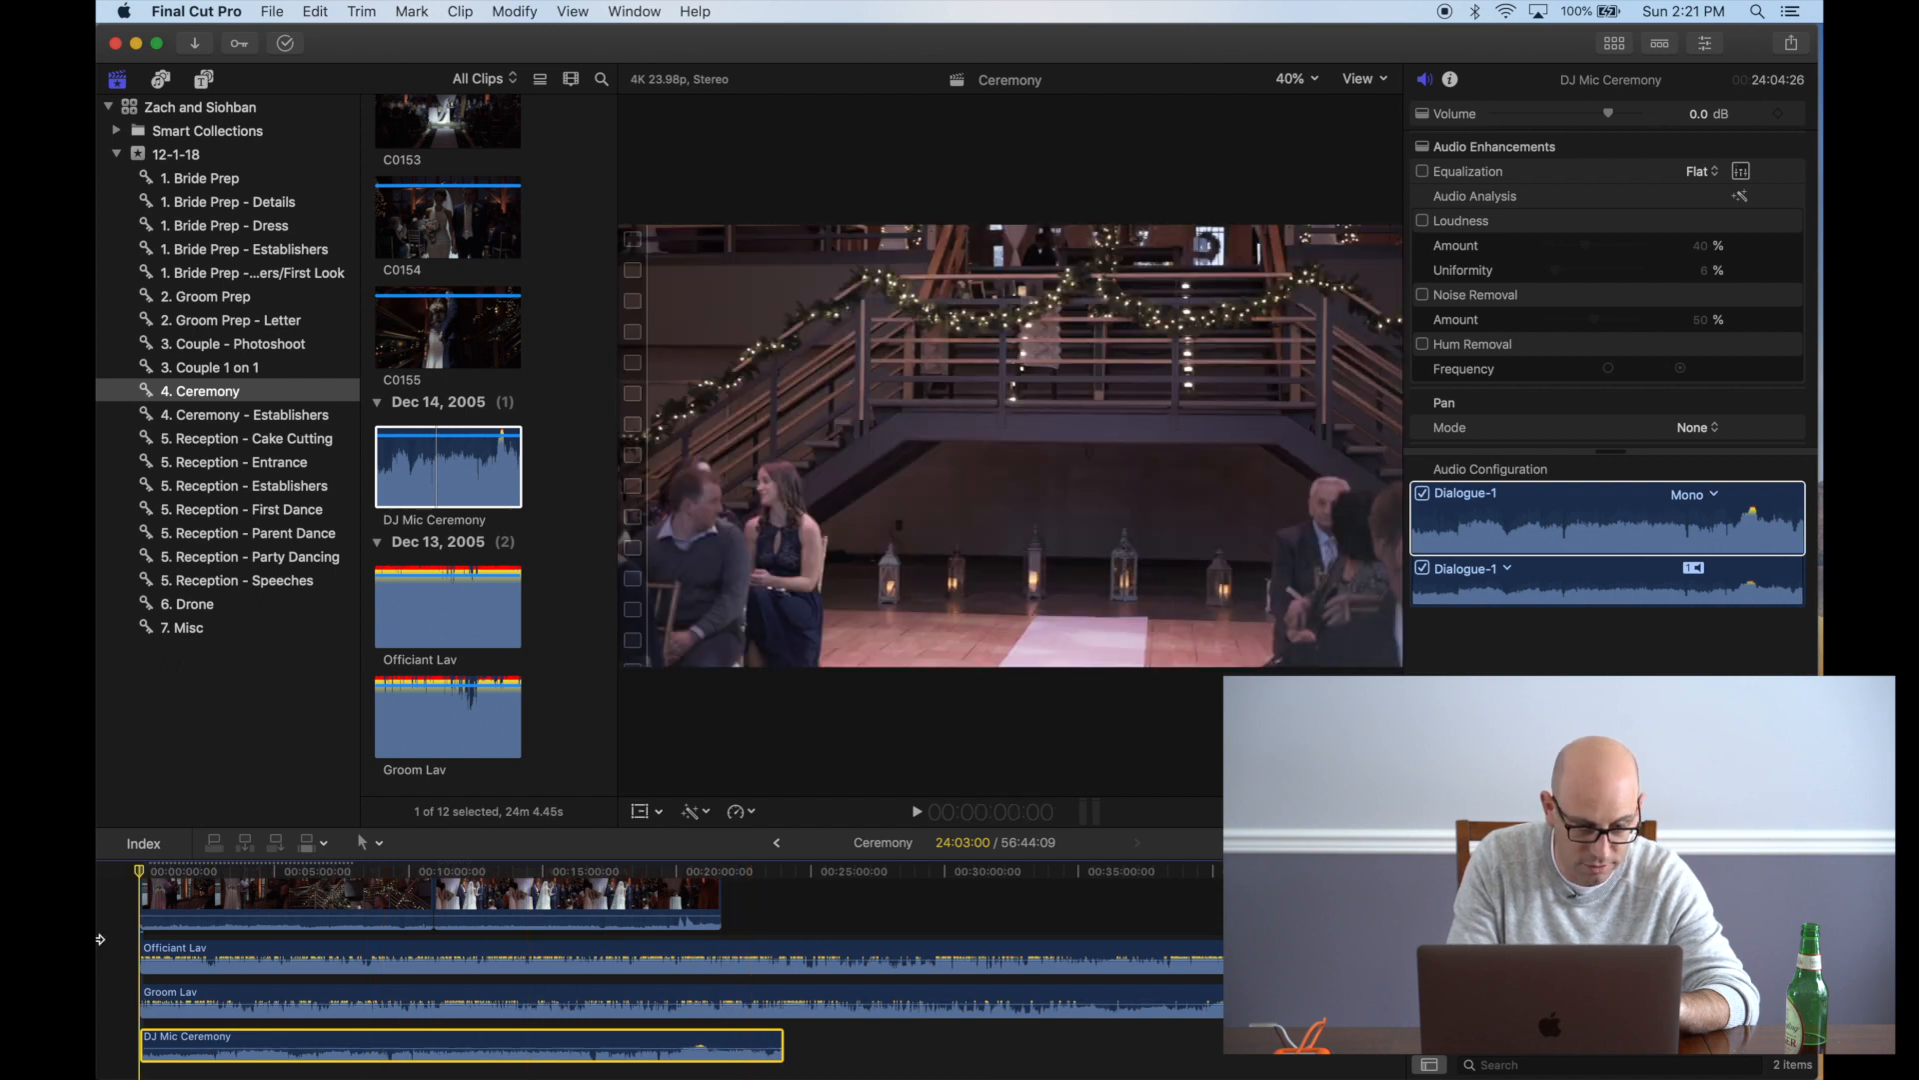
# Export the Ceremony project as an XML file to the Desktop
pyautogui.click(445, 905)
pyautogui.scroll(-2, 447, 893)
pyautogui.scroll(3, 447, 893)
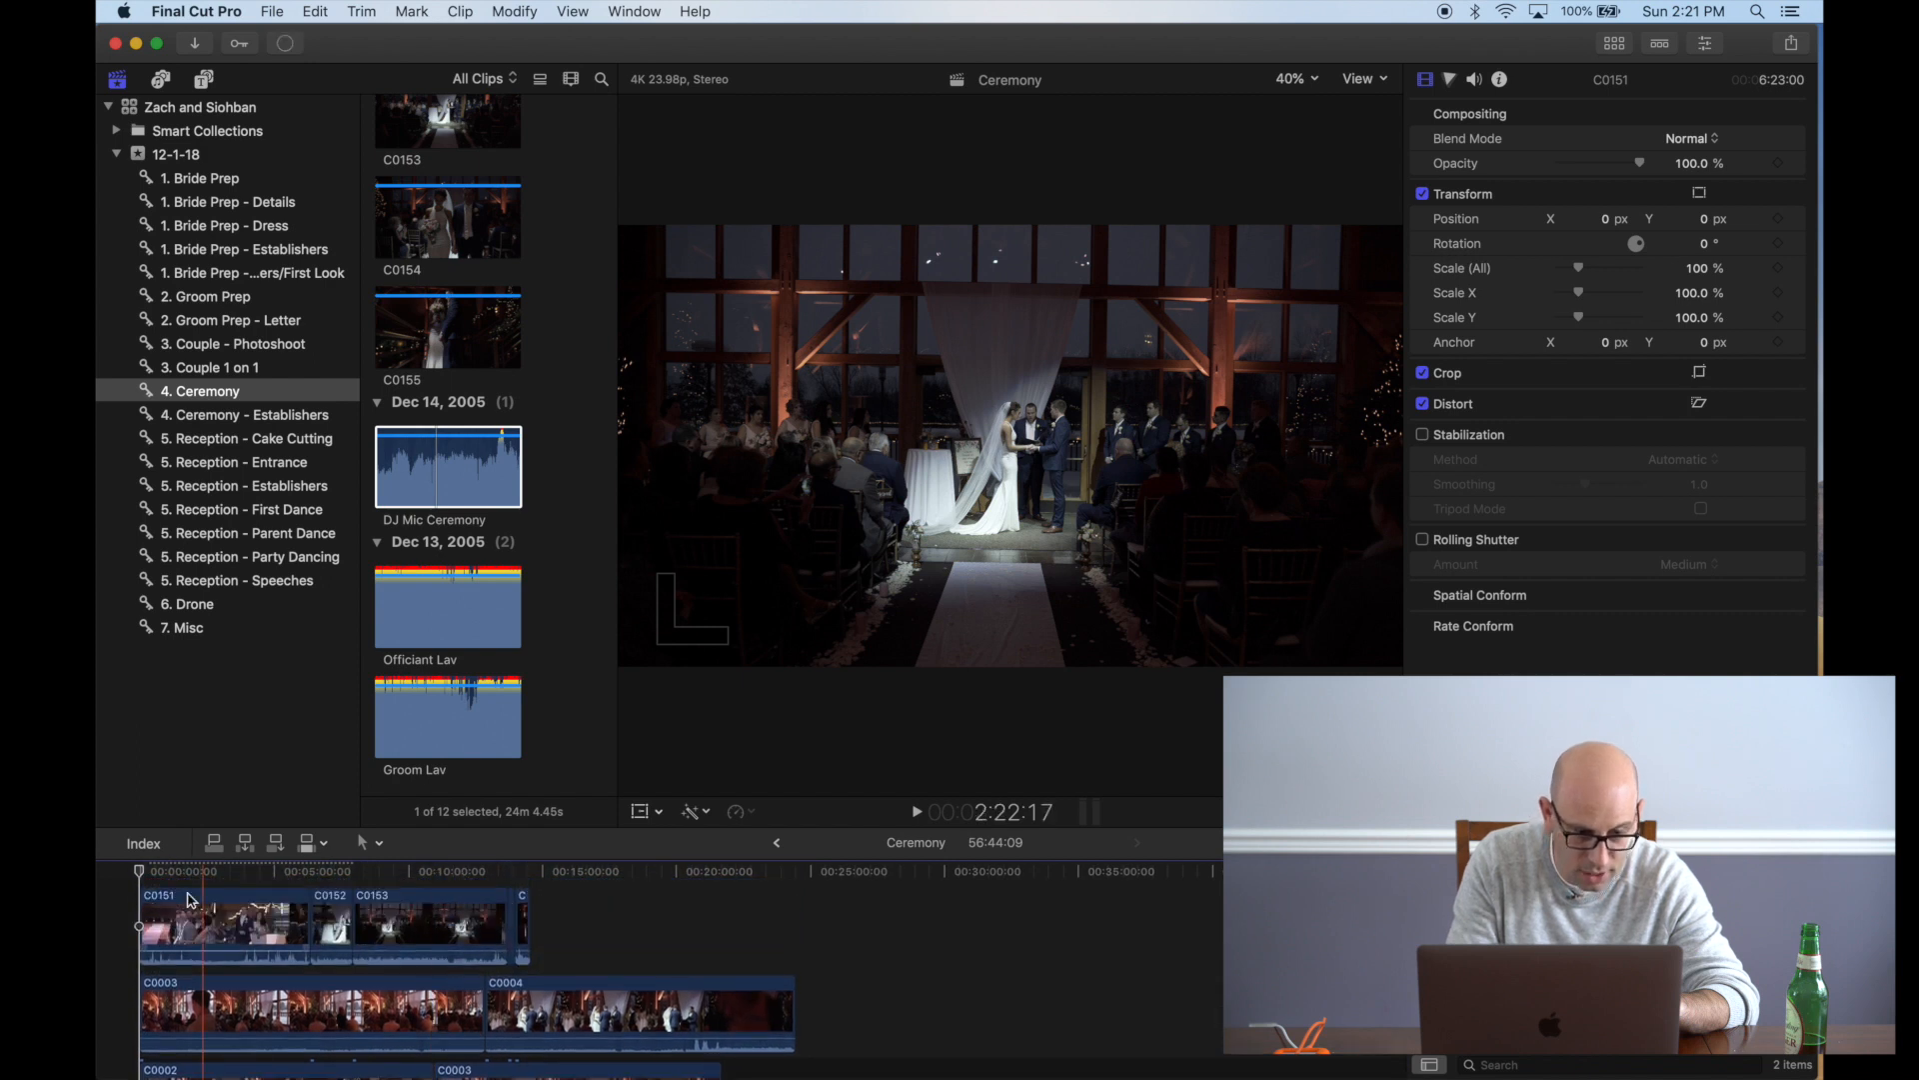
pyautogui.click(271, 12)
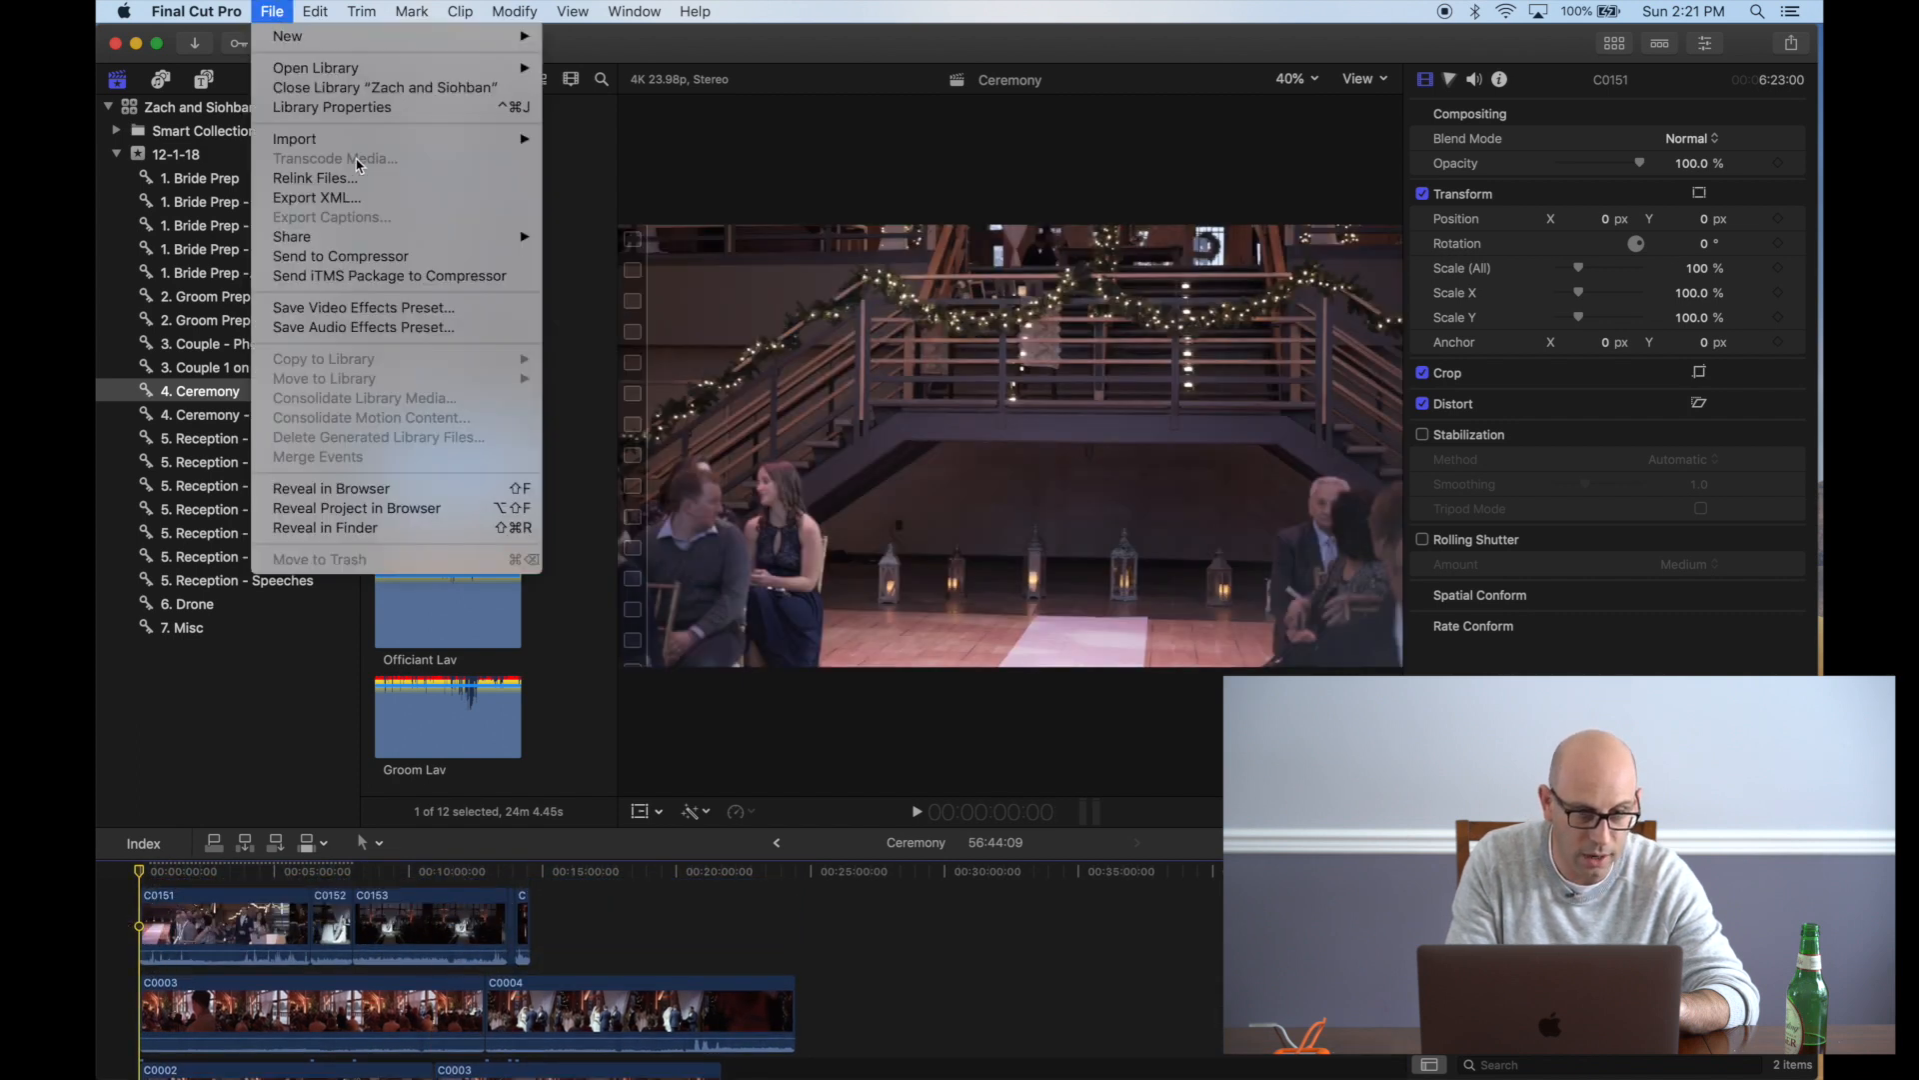
pyautogui.click(384, 204)
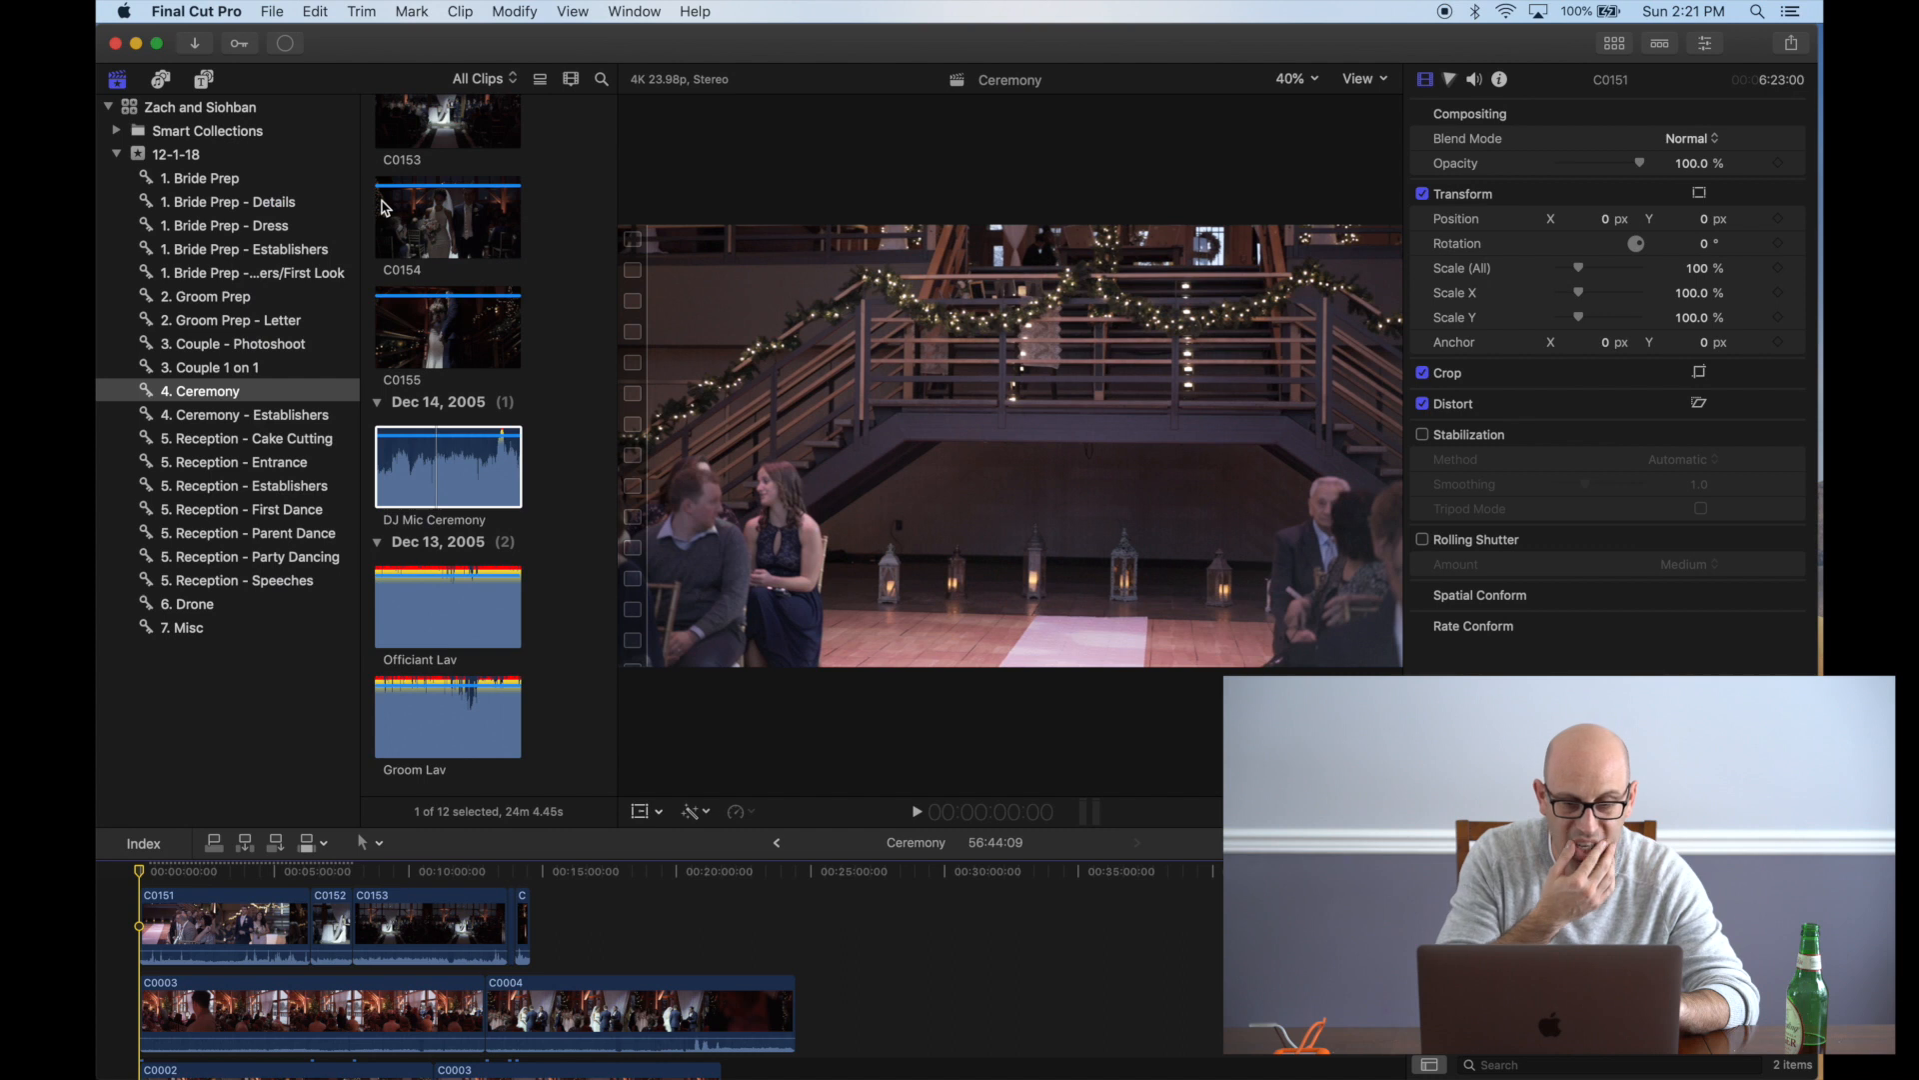
pyautogui.click(1115, 488)
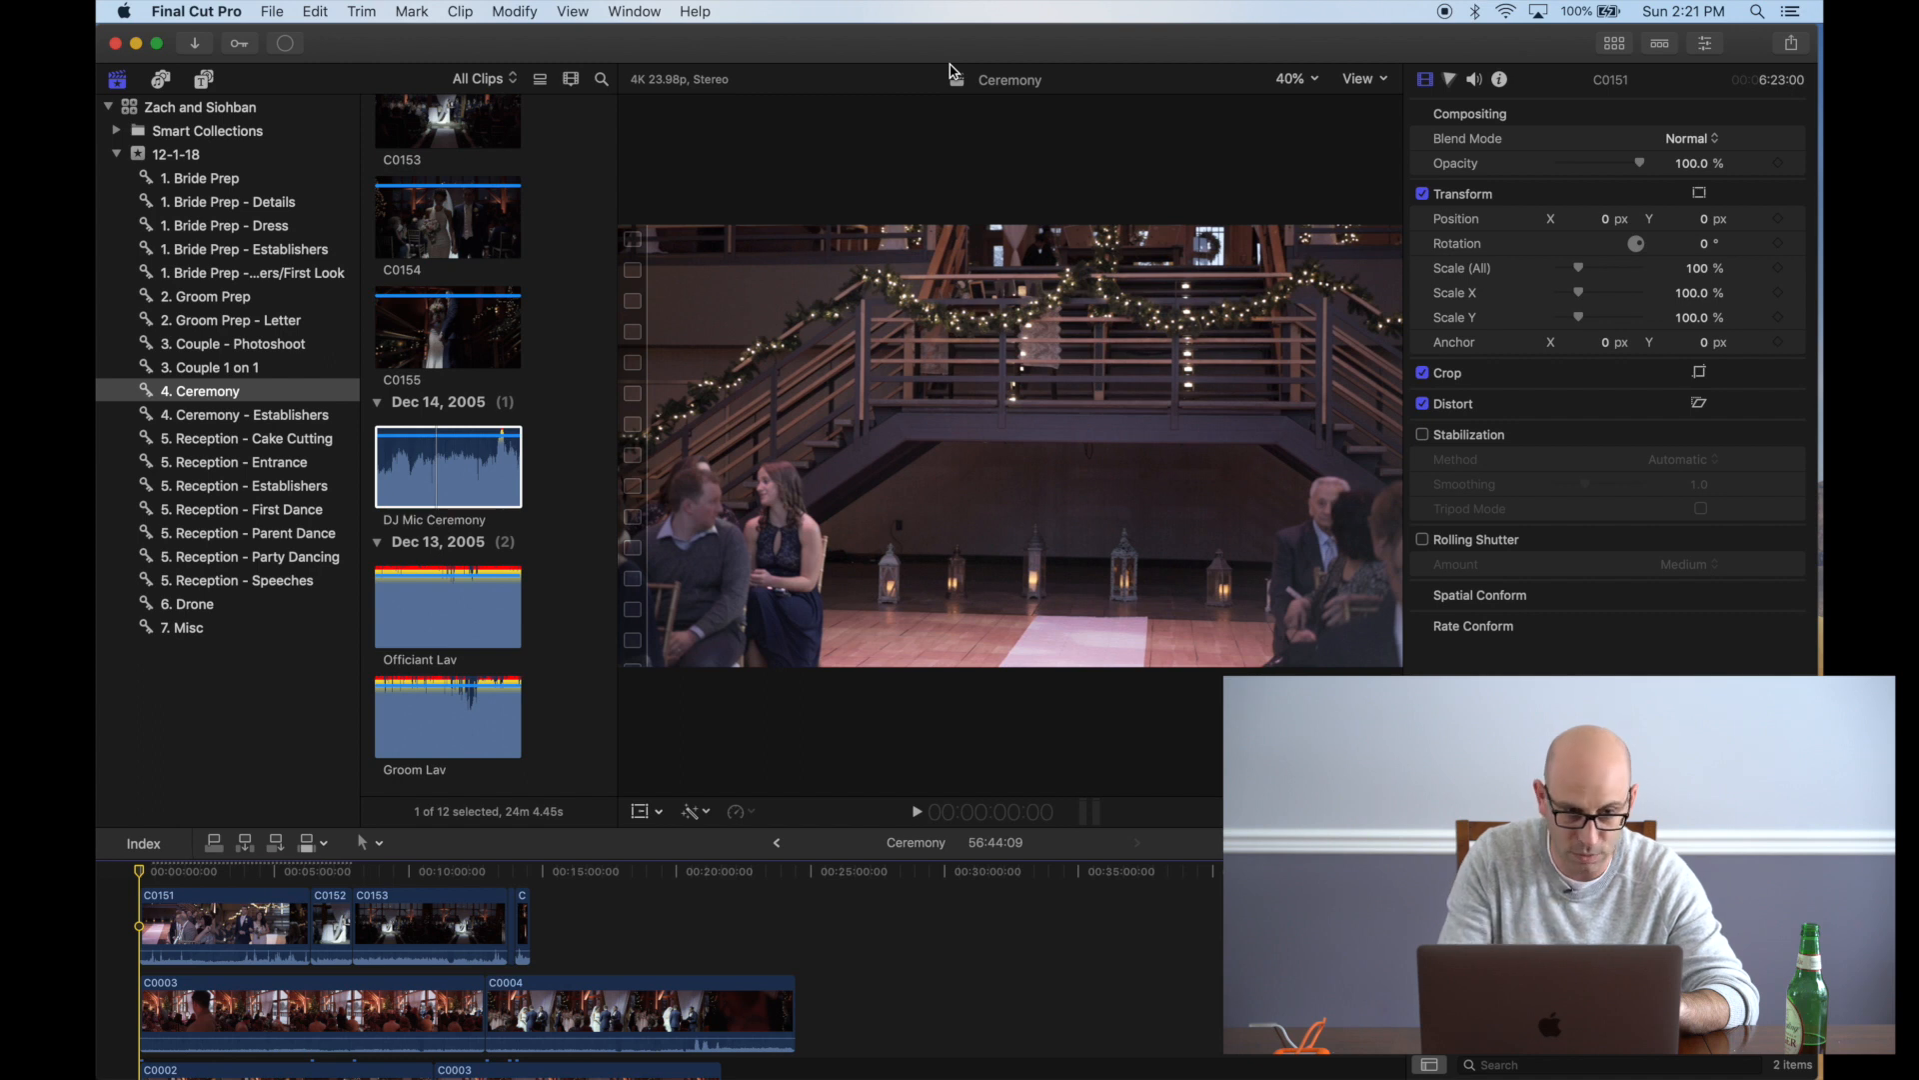
# Switch to PluralEyes 4, import Ceremony.fcpxml from the Desktop as a Final Cut Pro X project, and synchronize its clips
pyautogui.click(136, 43)
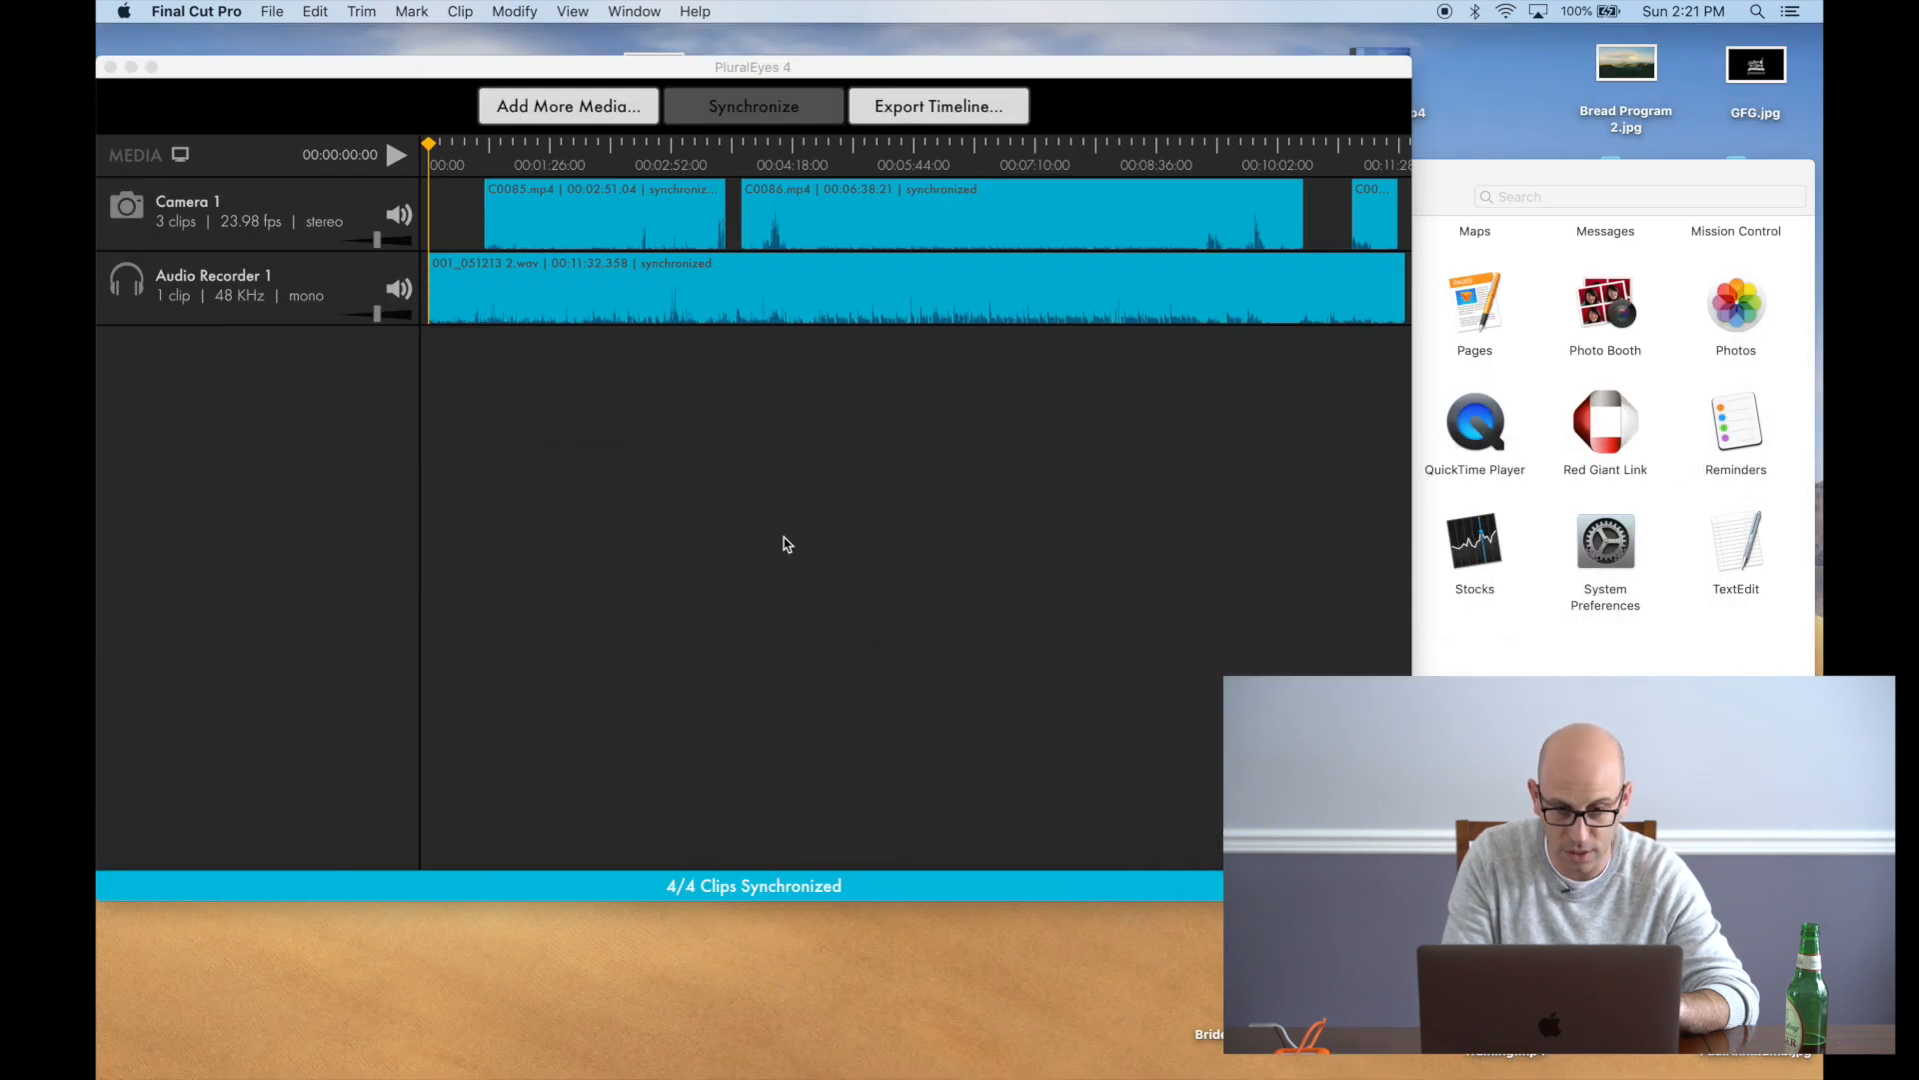
pyautogui.click(318, 75)
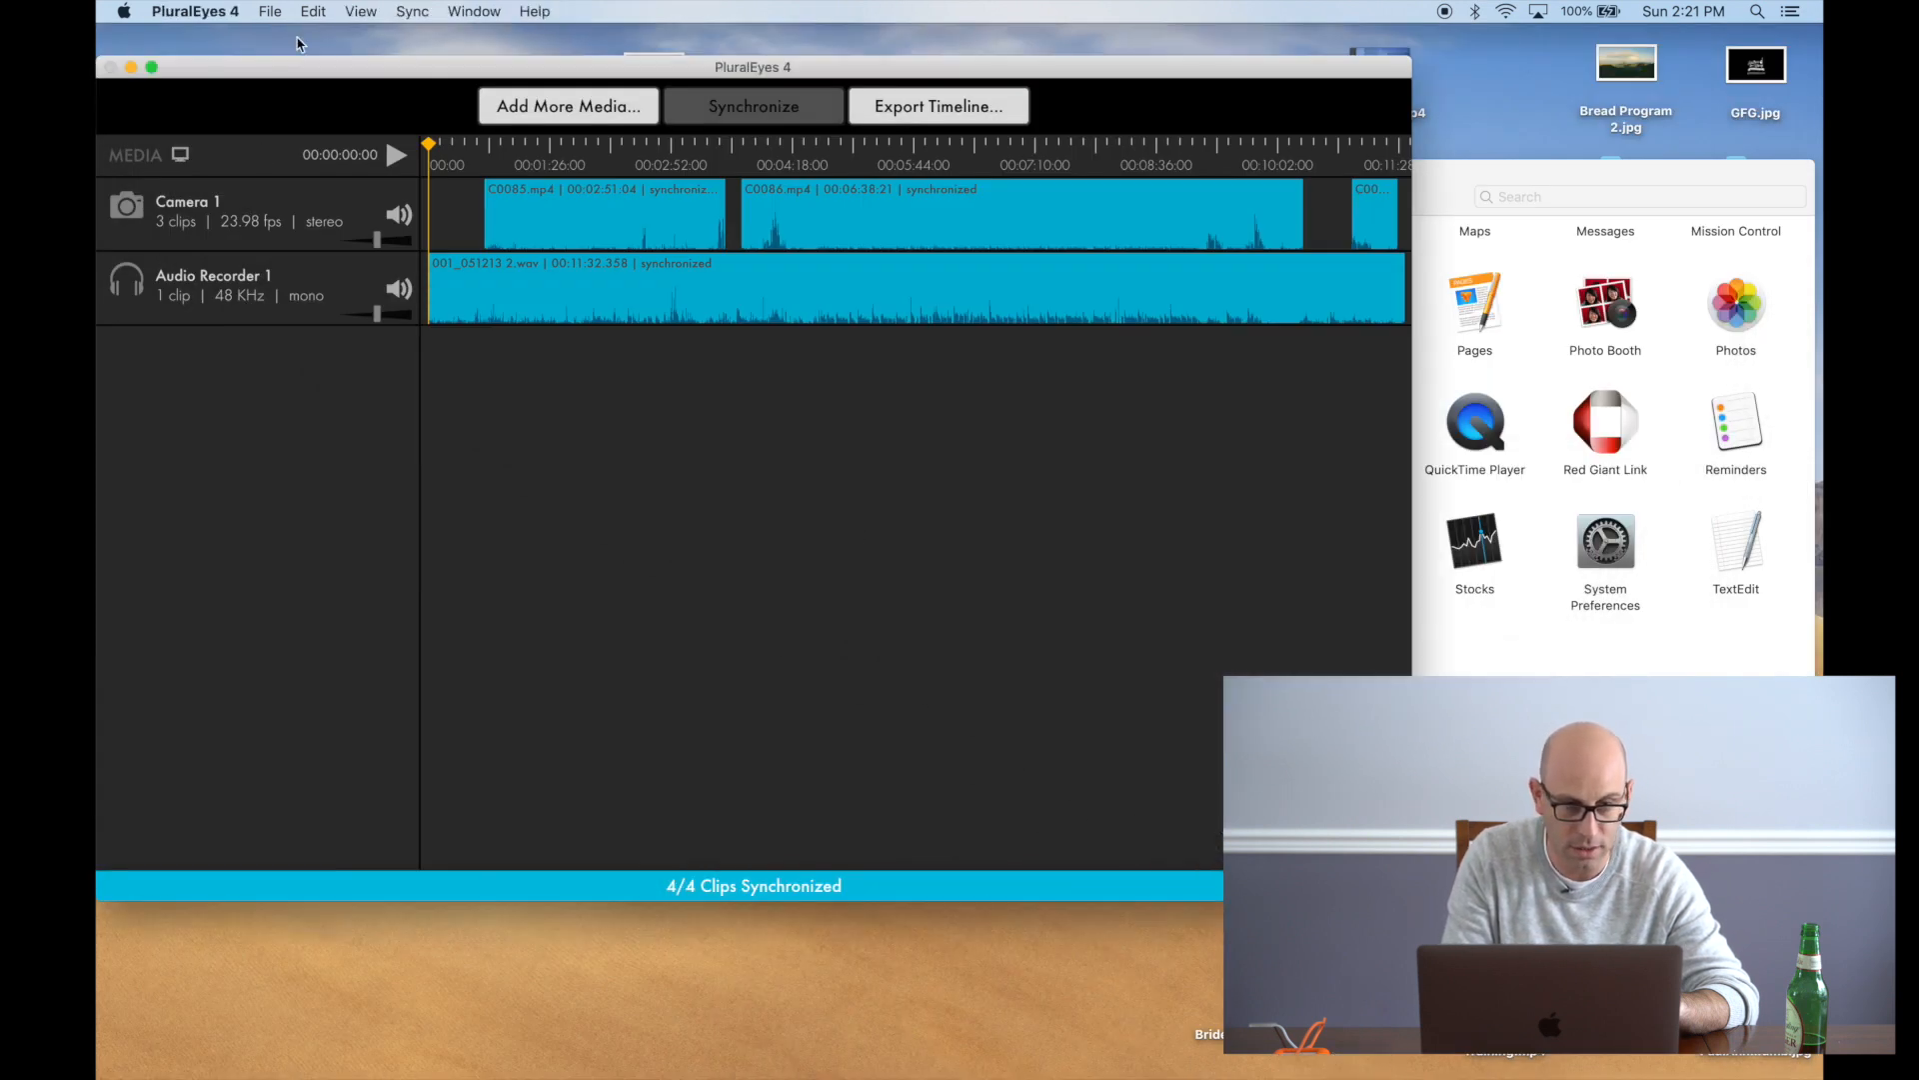
pyautogui.click(264, 14)
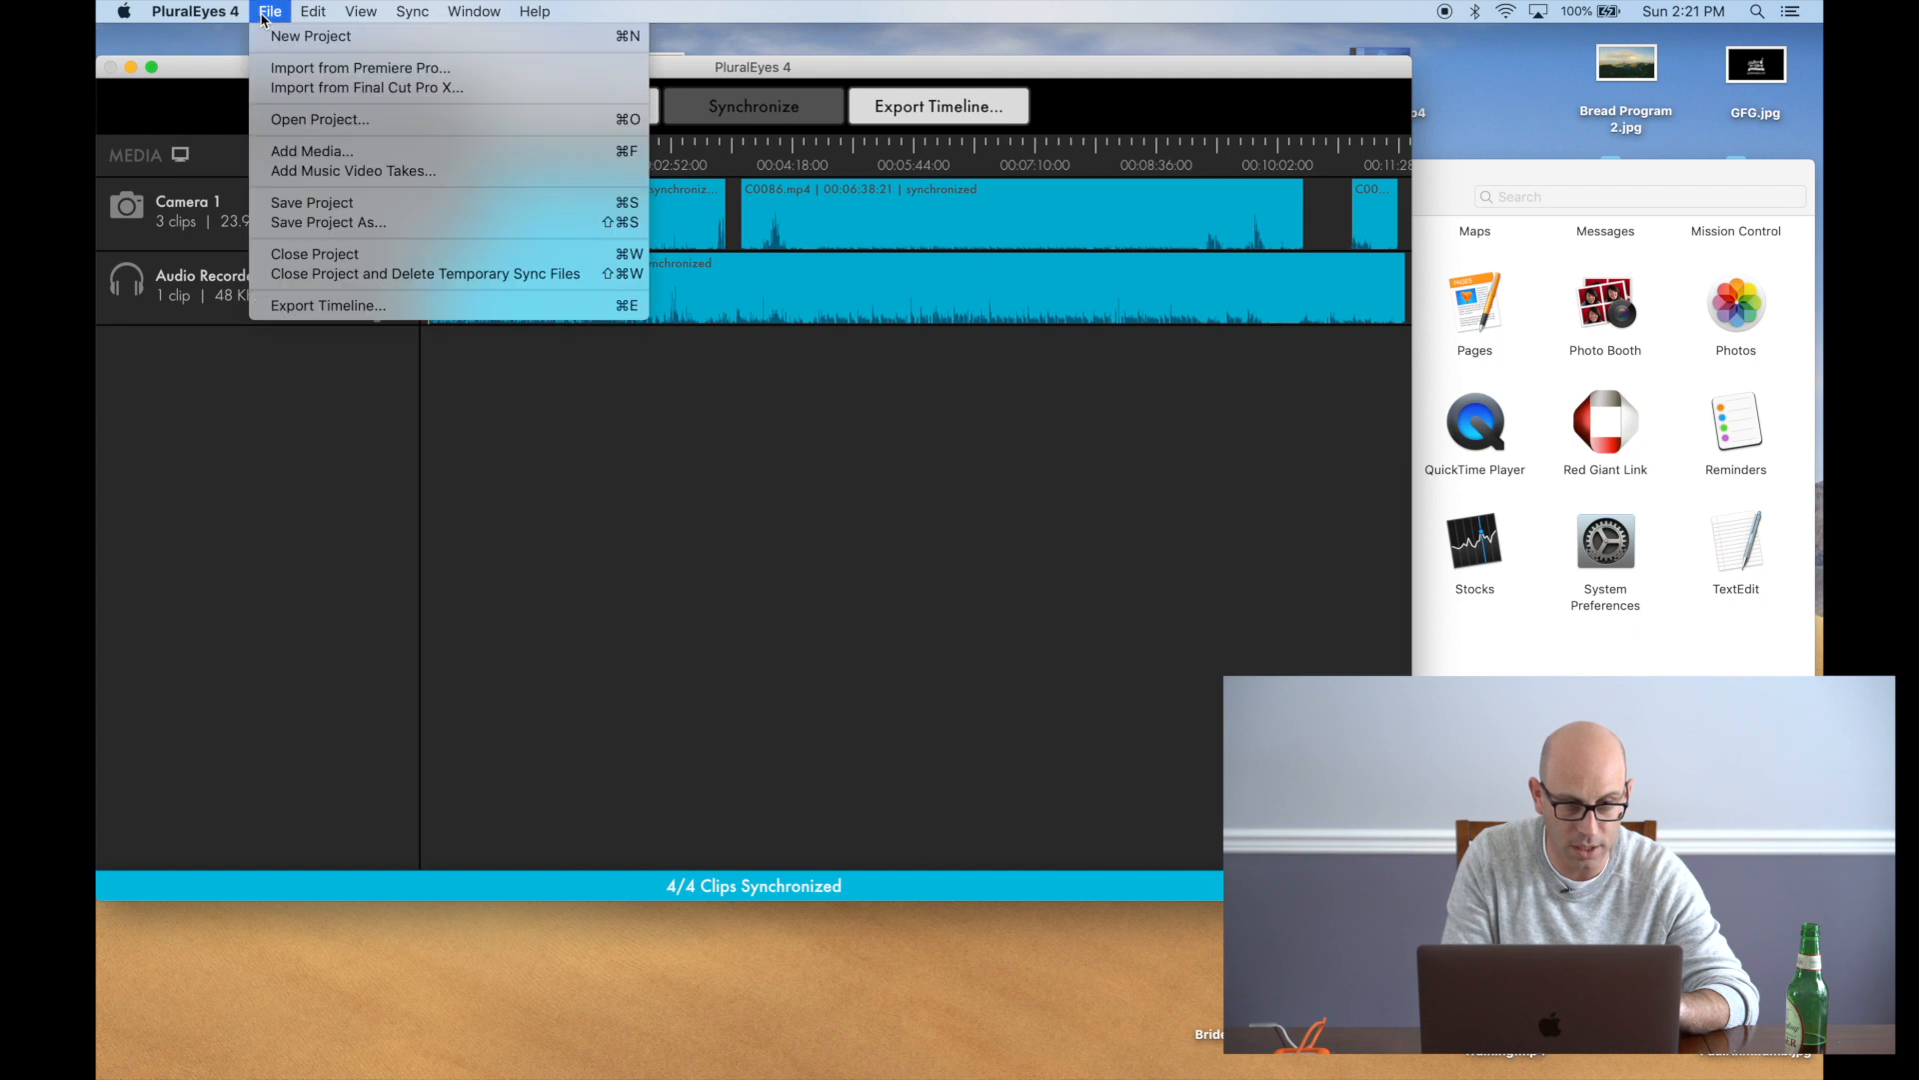
pyautogui.click(345, 88)
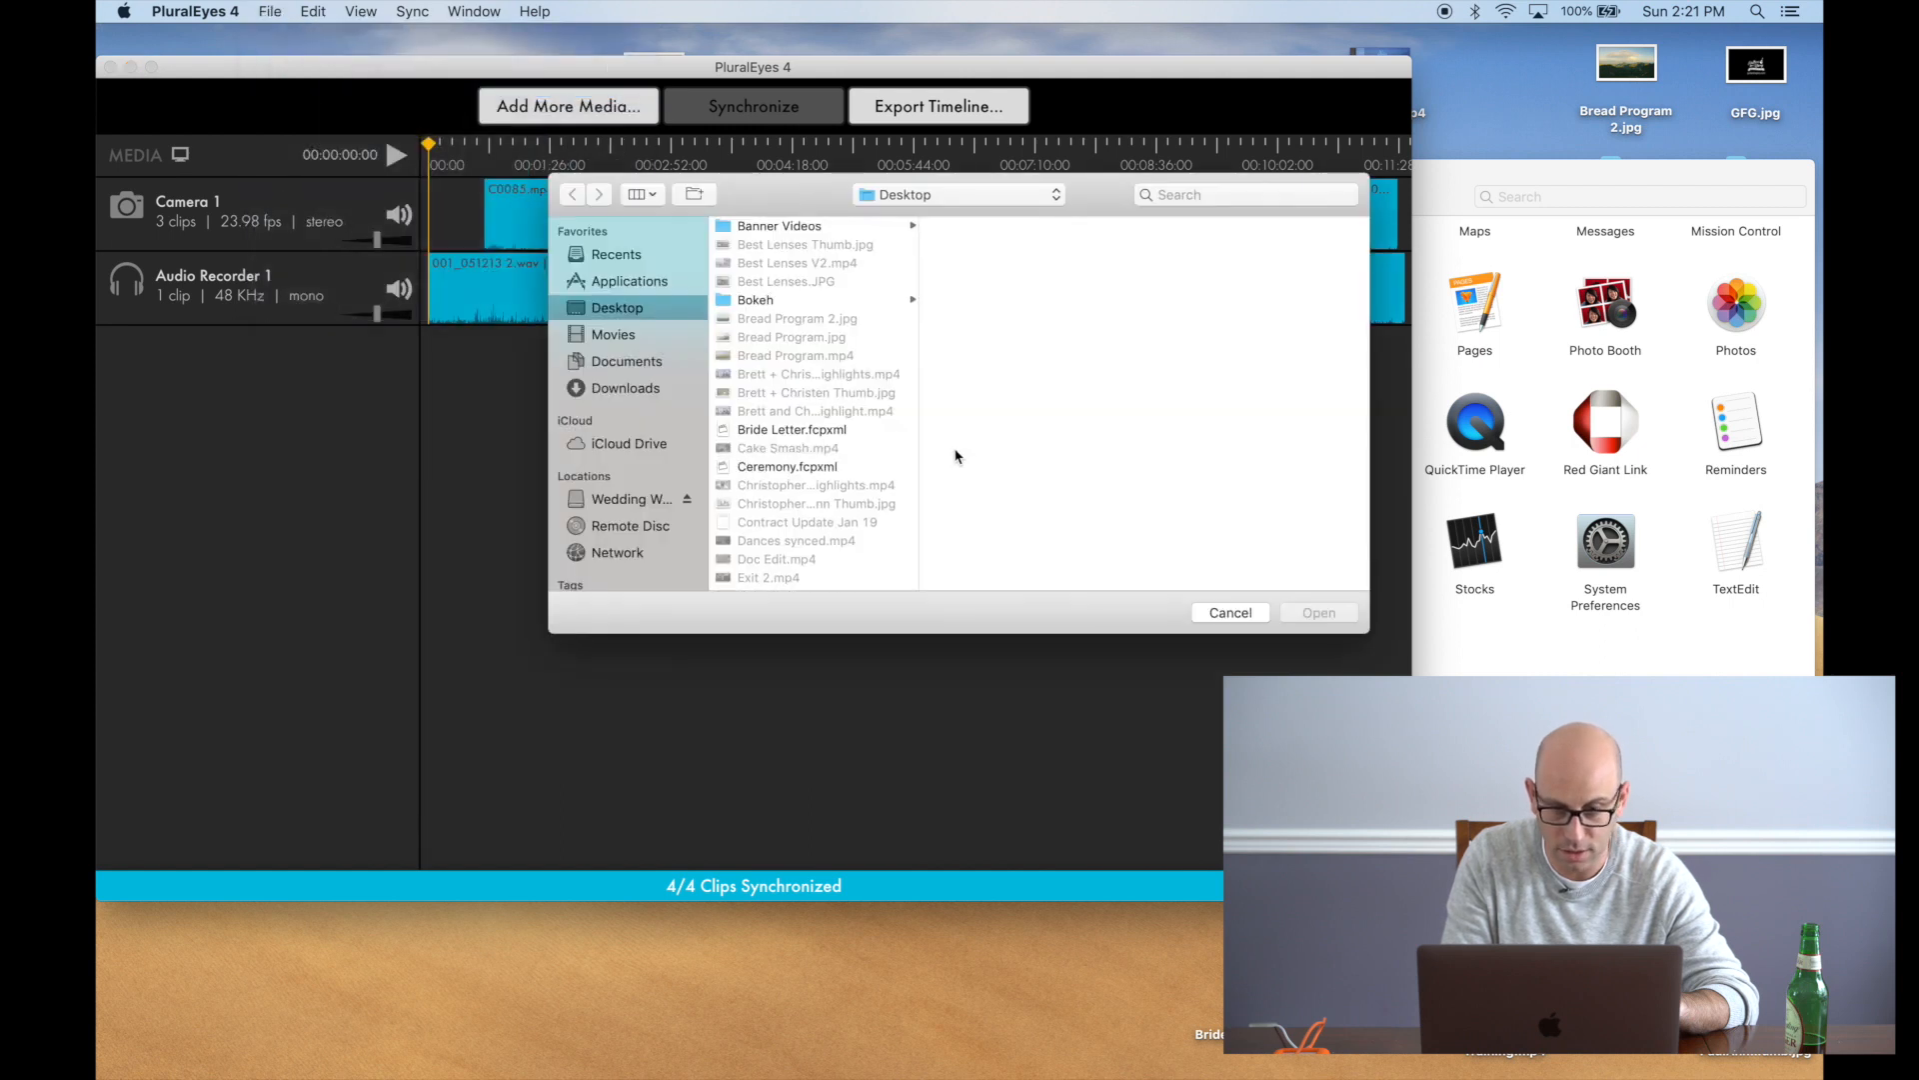
pyautogui.click(812, 467)
pyautogui.click(1325, 618)
pyautogui.click(649, 217)
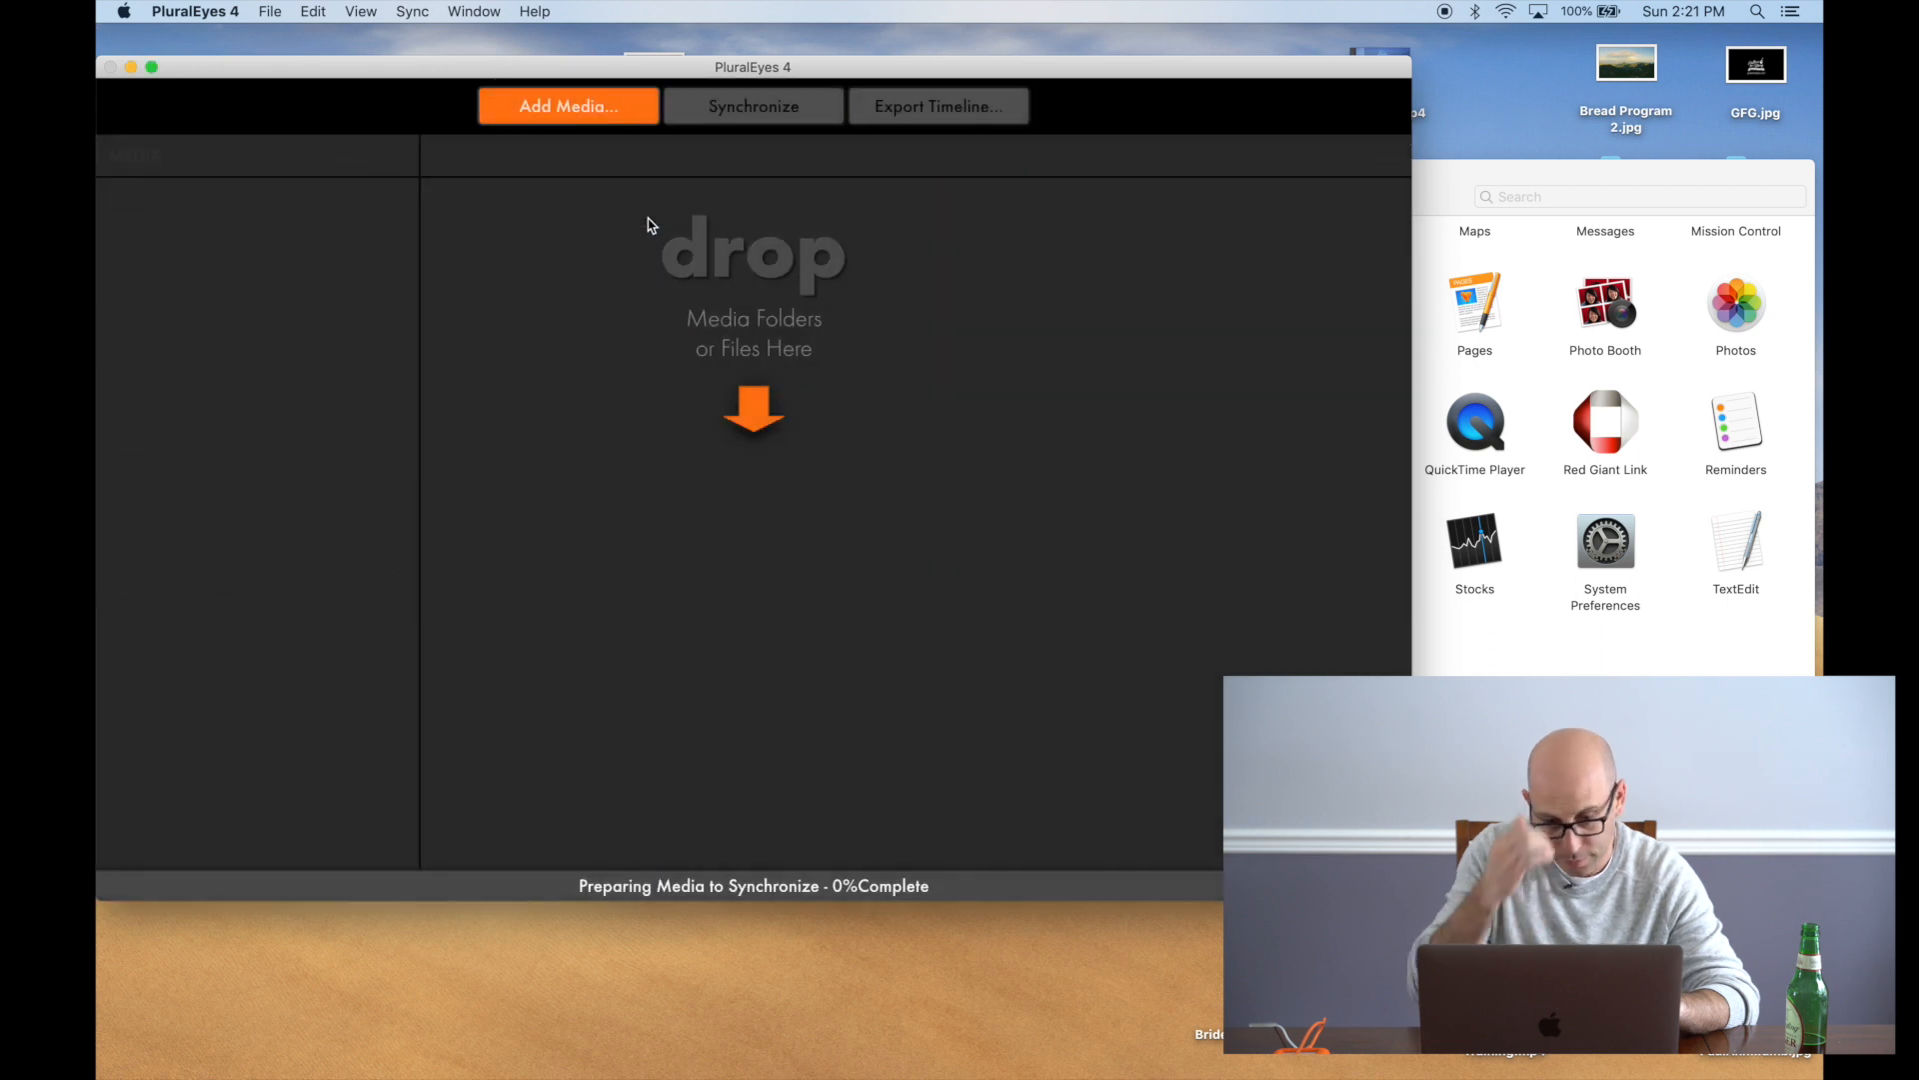
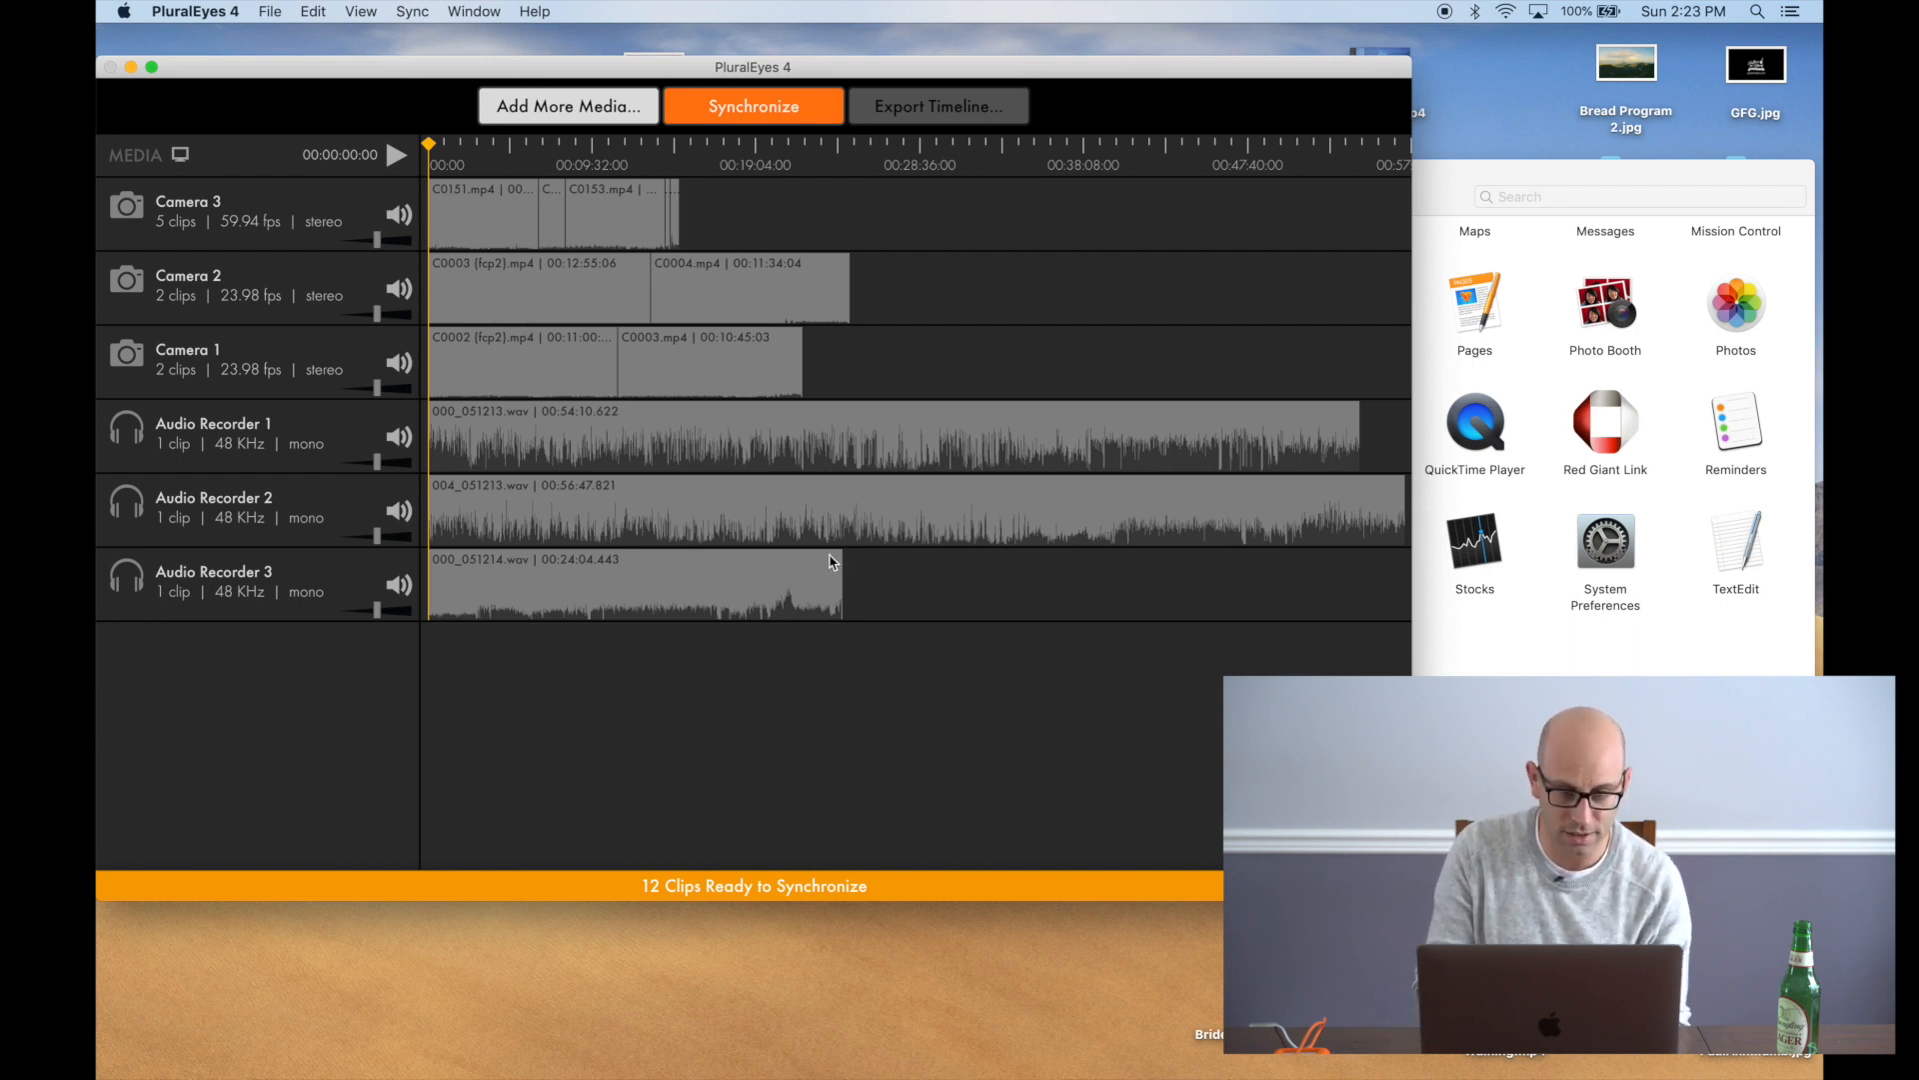
pyautogui.click(762, 118)
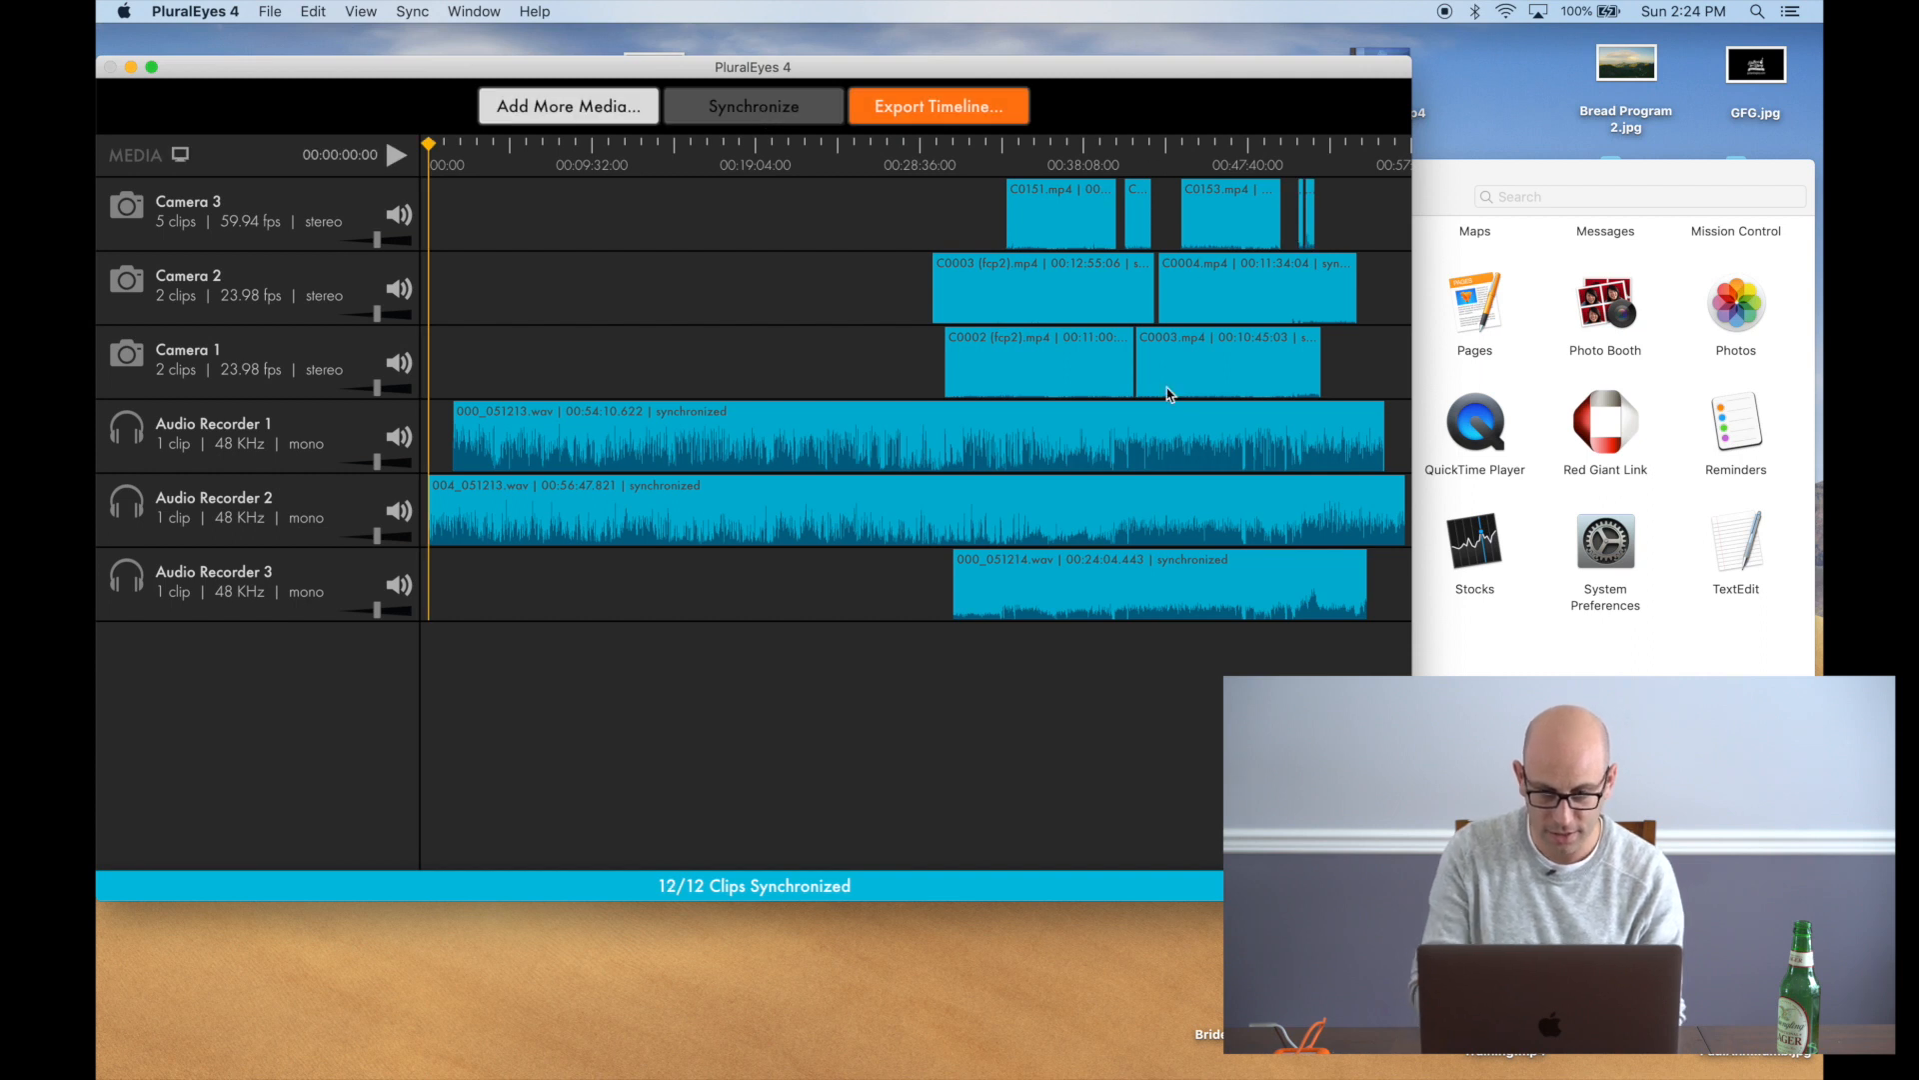
# Export the synchronized timeline as Ceremony-13.fcpxml in Final Cut Pro X format and import it into the current wedding library
pyautogui.click(995, 111)
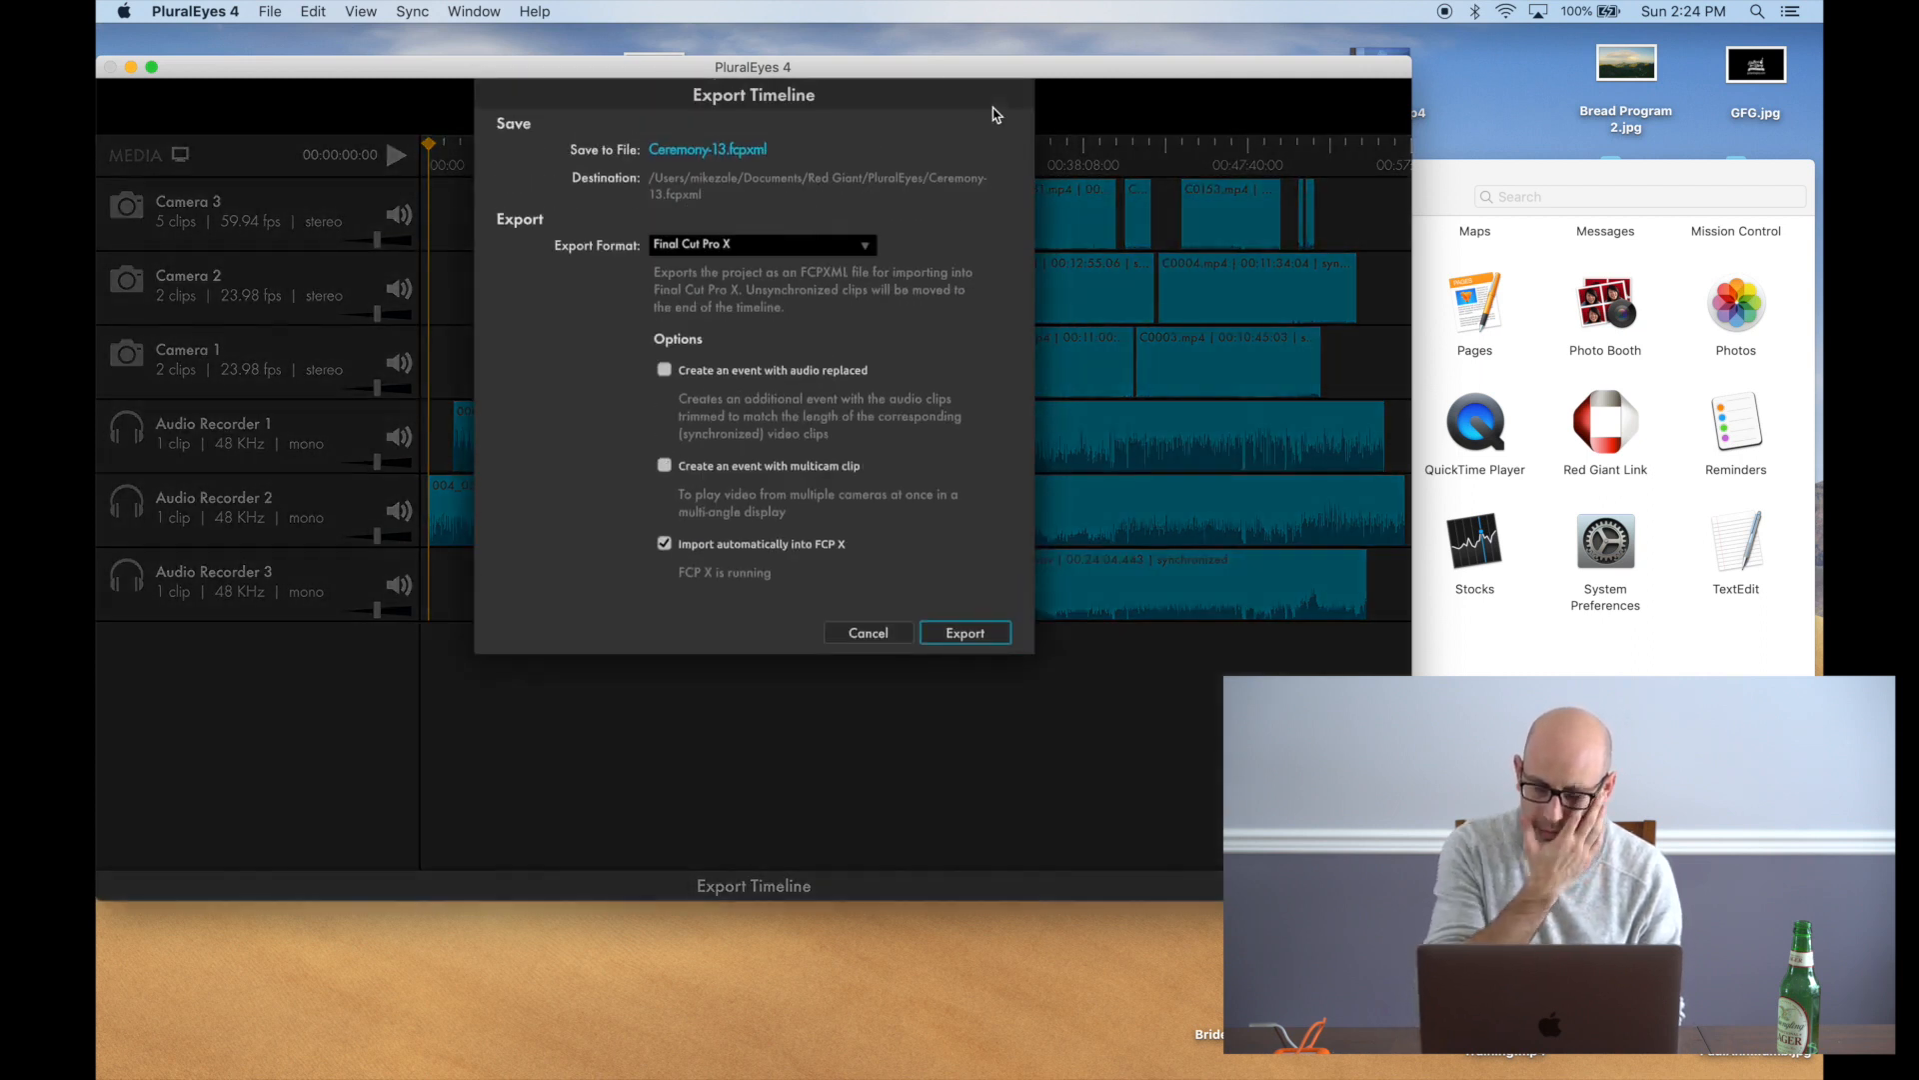
pyautogui.click(979, 637)
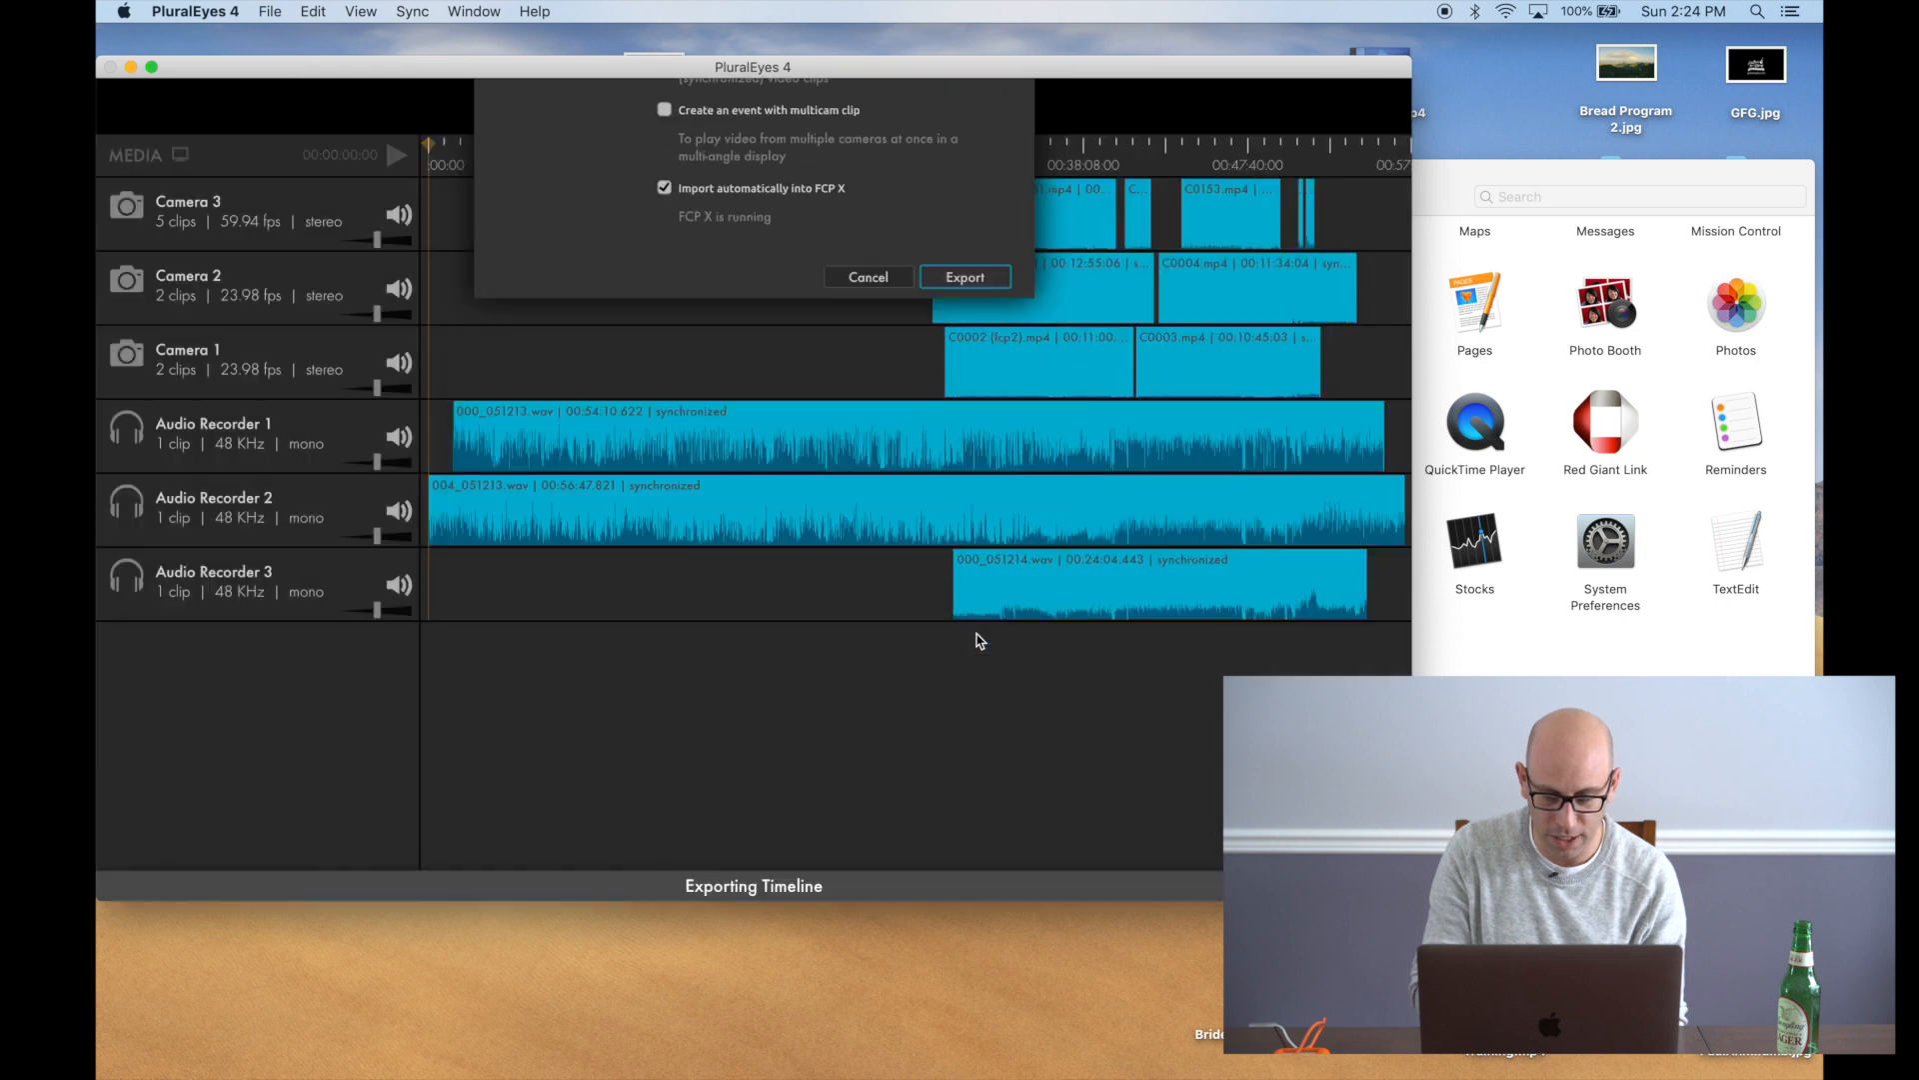
pyautogui.click(774, 376)
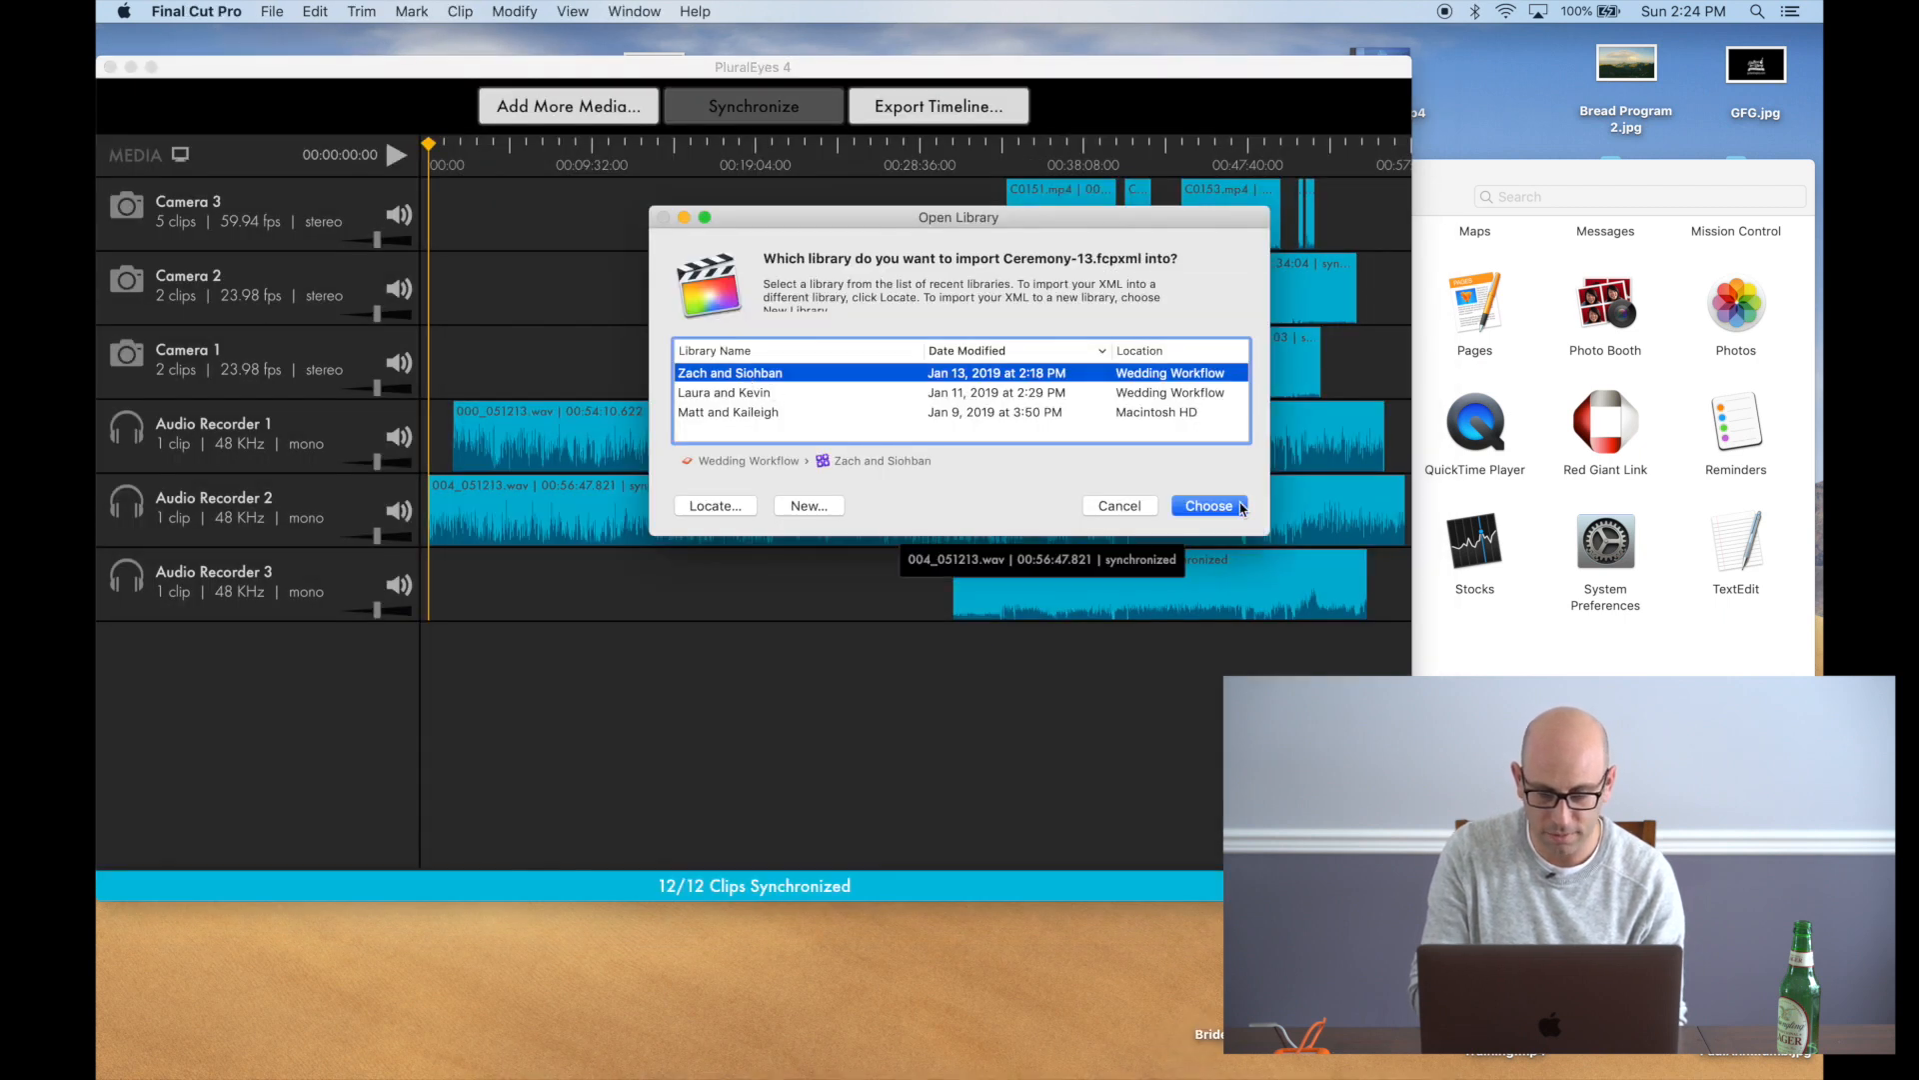
pyautogui.click(1226, 506)
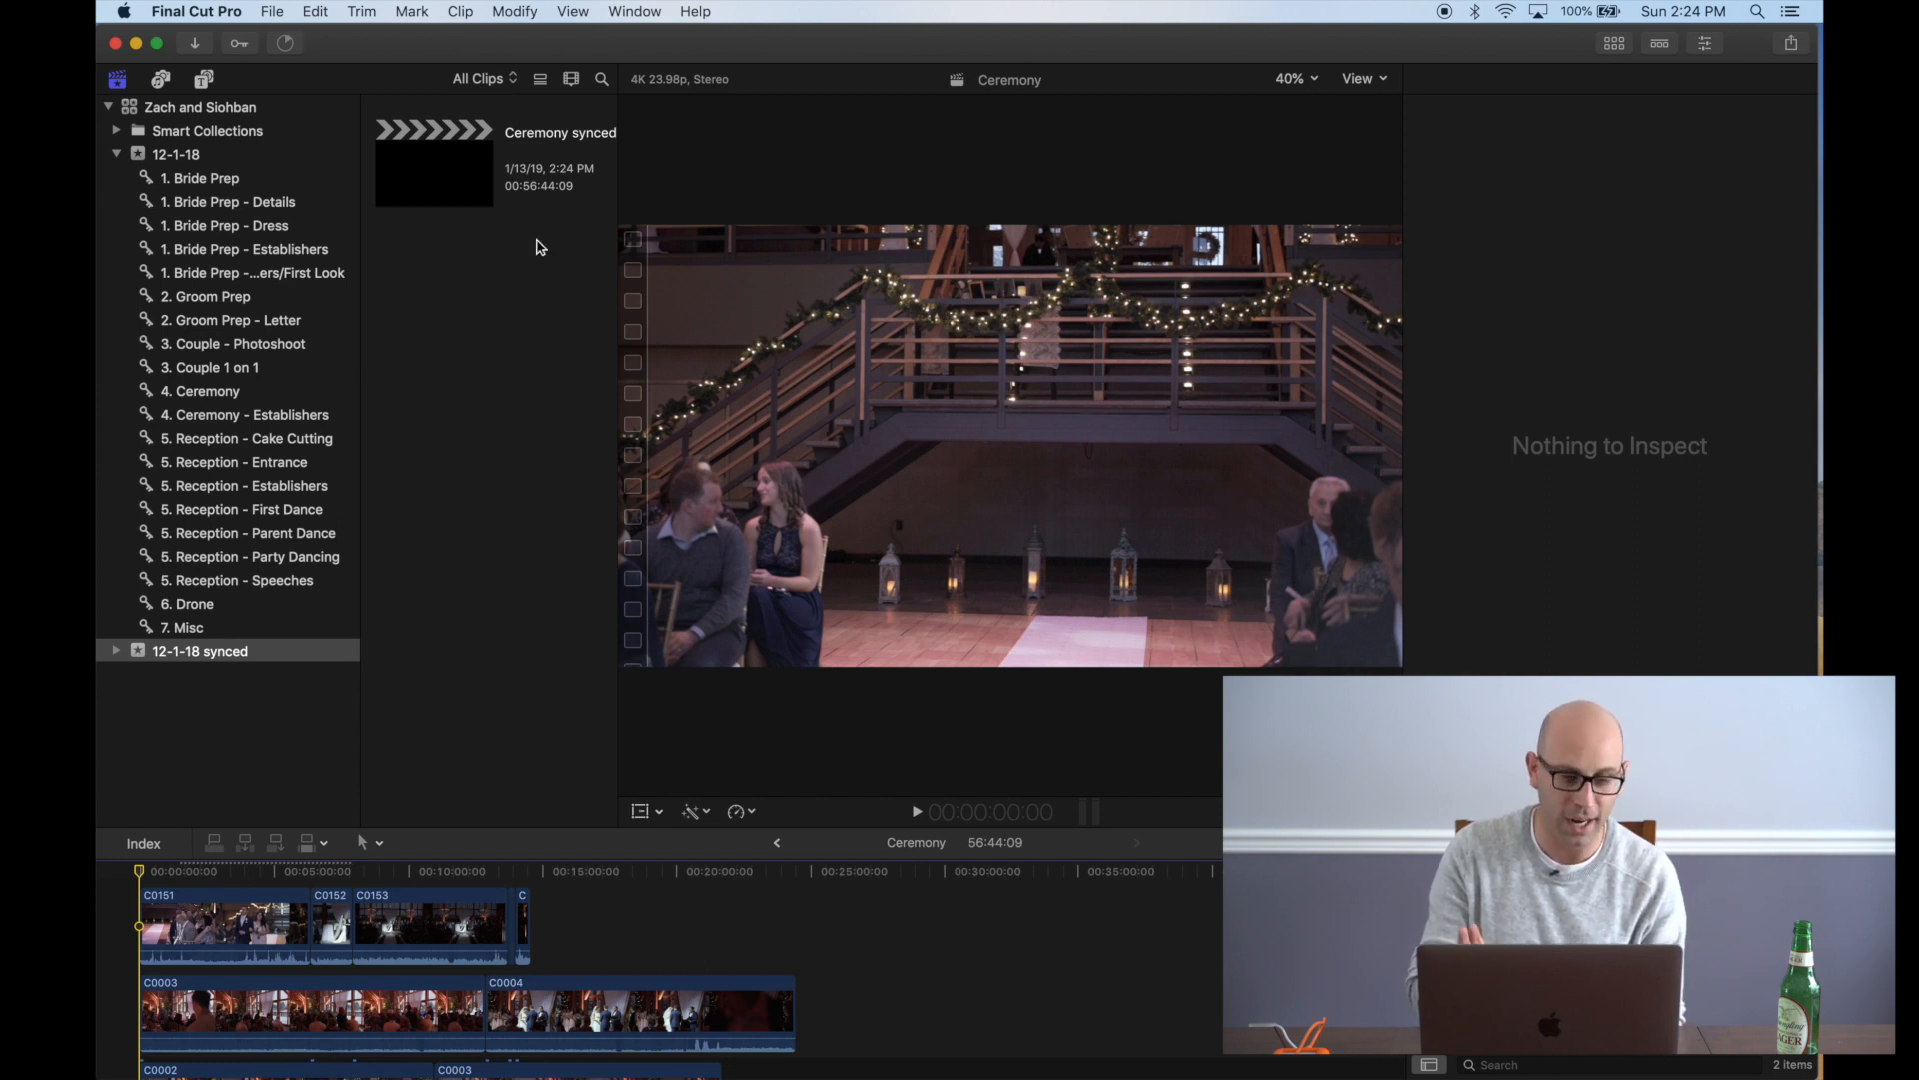
# Move the Ceremony synced project into the 12-1-18 event and open it in the timeline
pyautogui.click(439, 184)
pyautogui.moveTo(440, 182); pyautogui.dragTo(174, 162)
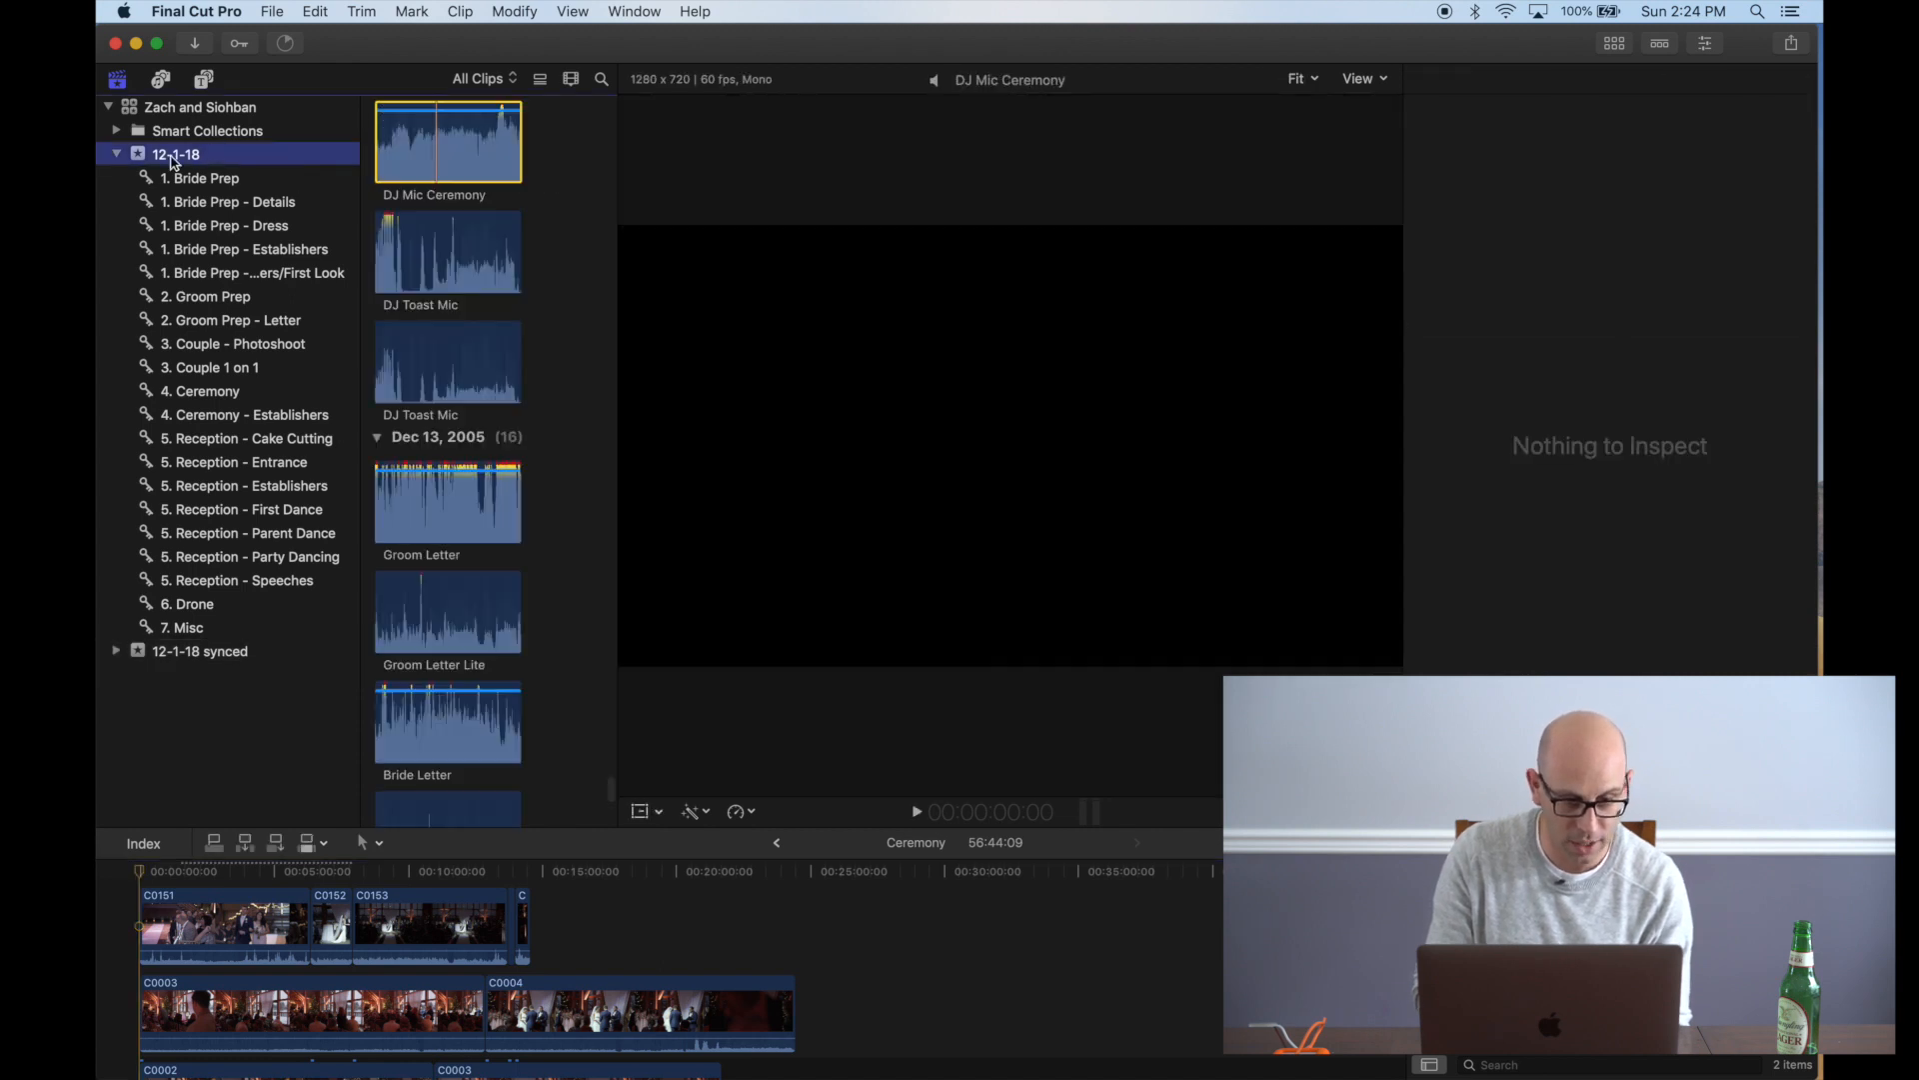
pyautogui.scroll(-15, 447, 318)
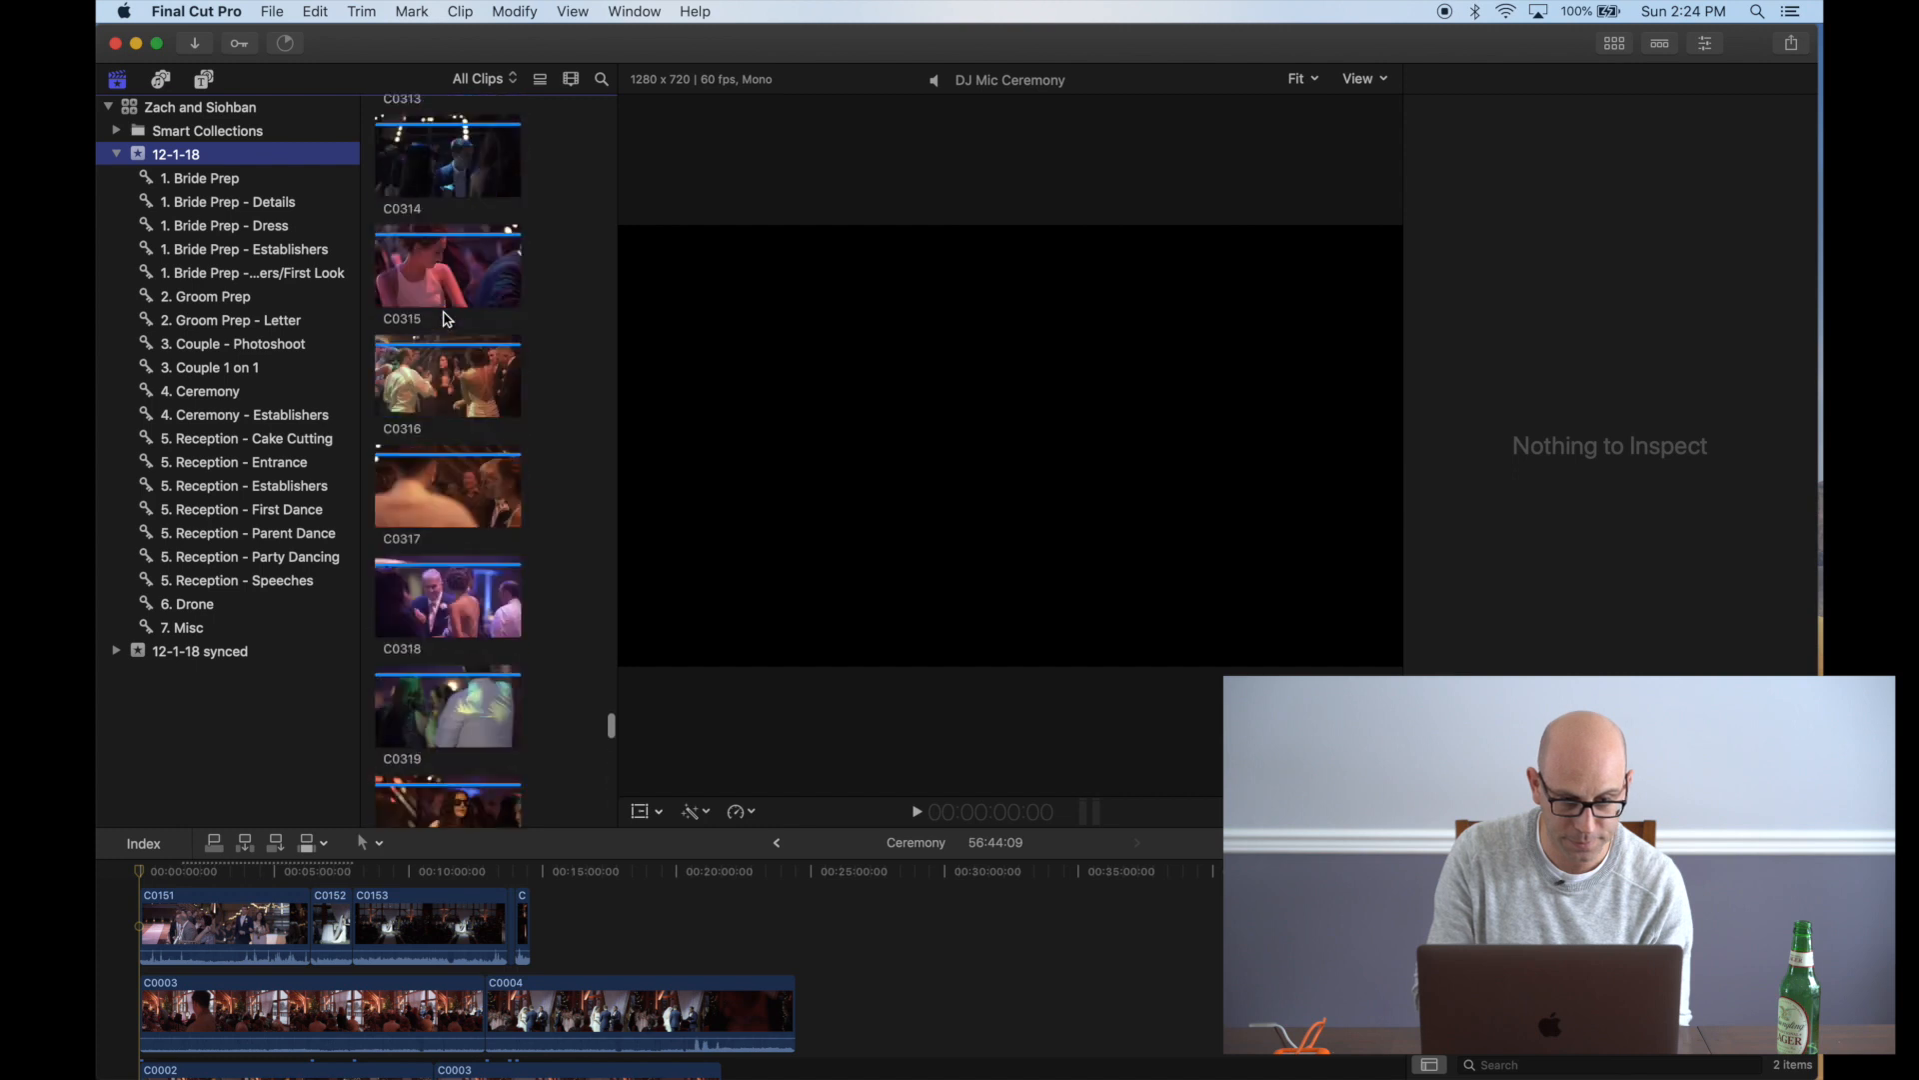
pyautogui.scroll(15, 447, 318)
pyautogui.scroll(-3, 447, 318)
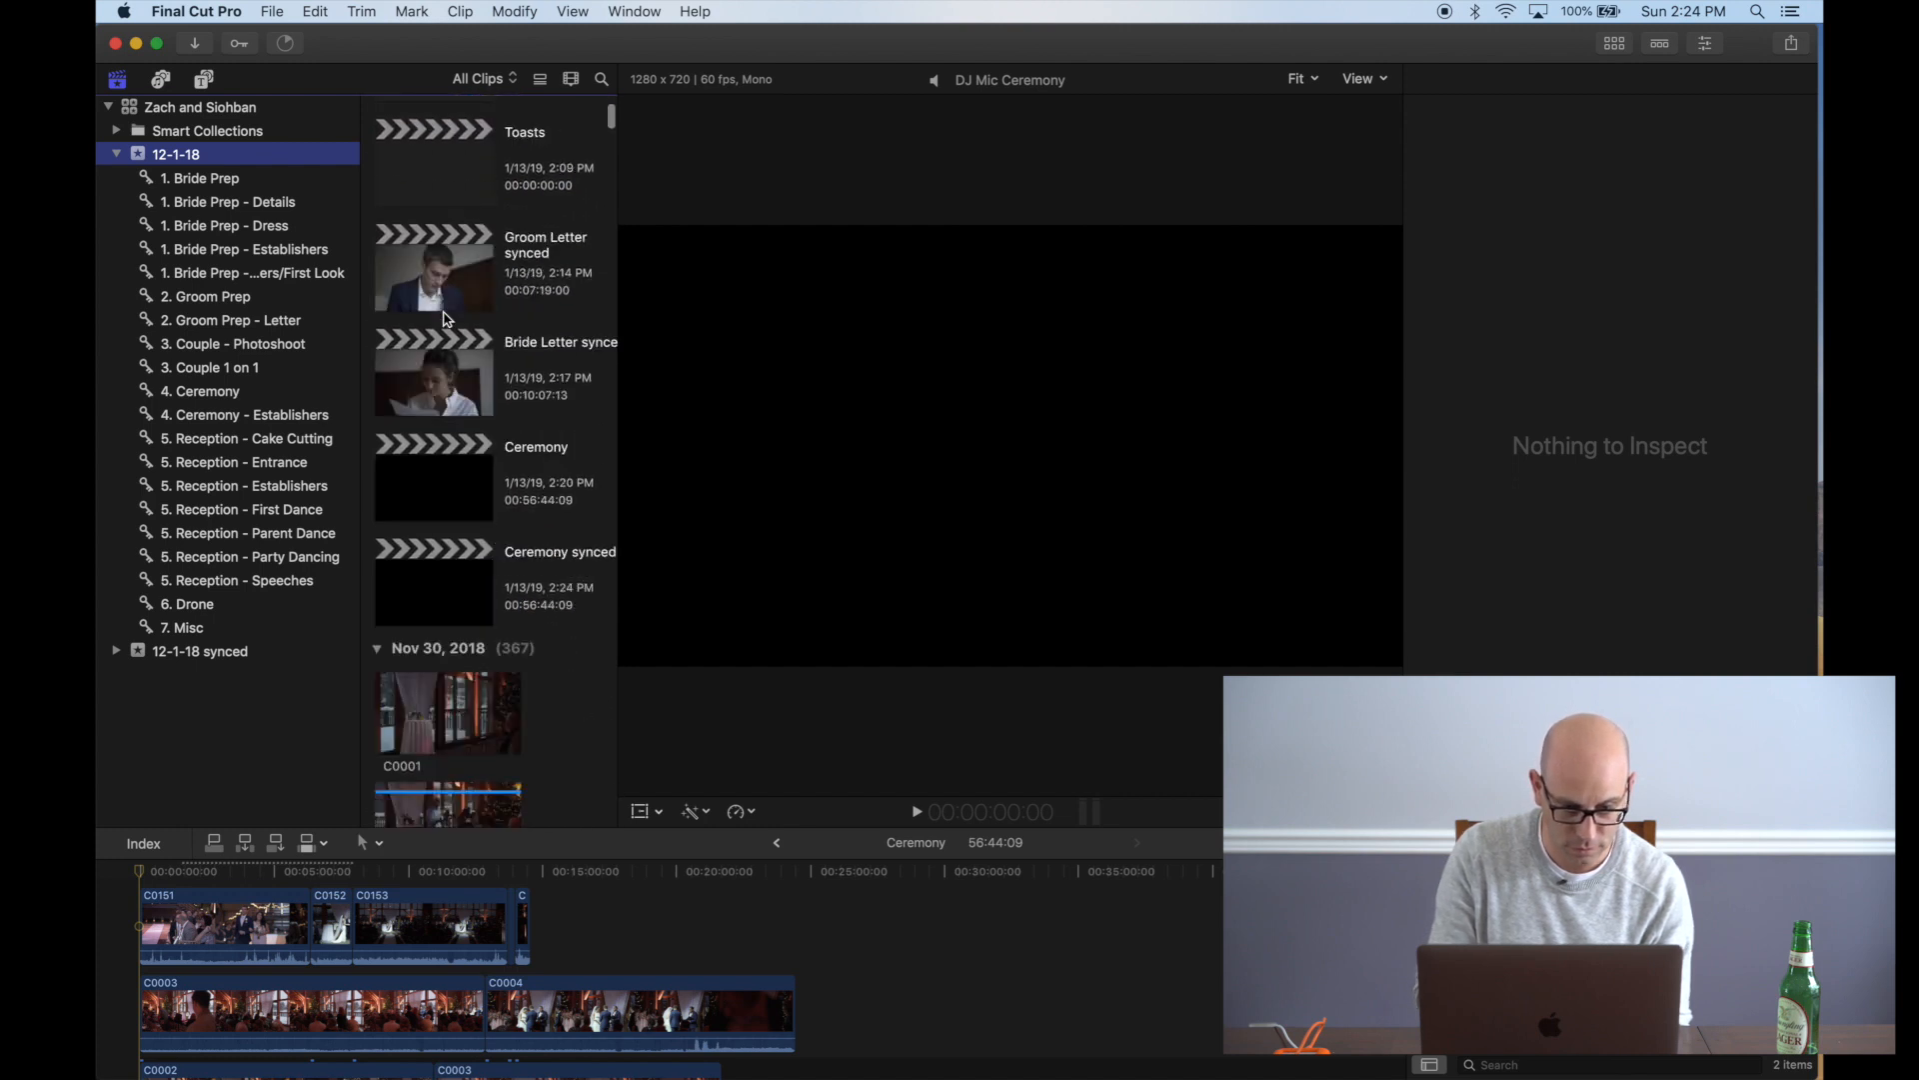
pyautogui.doubleClick(457, 581)
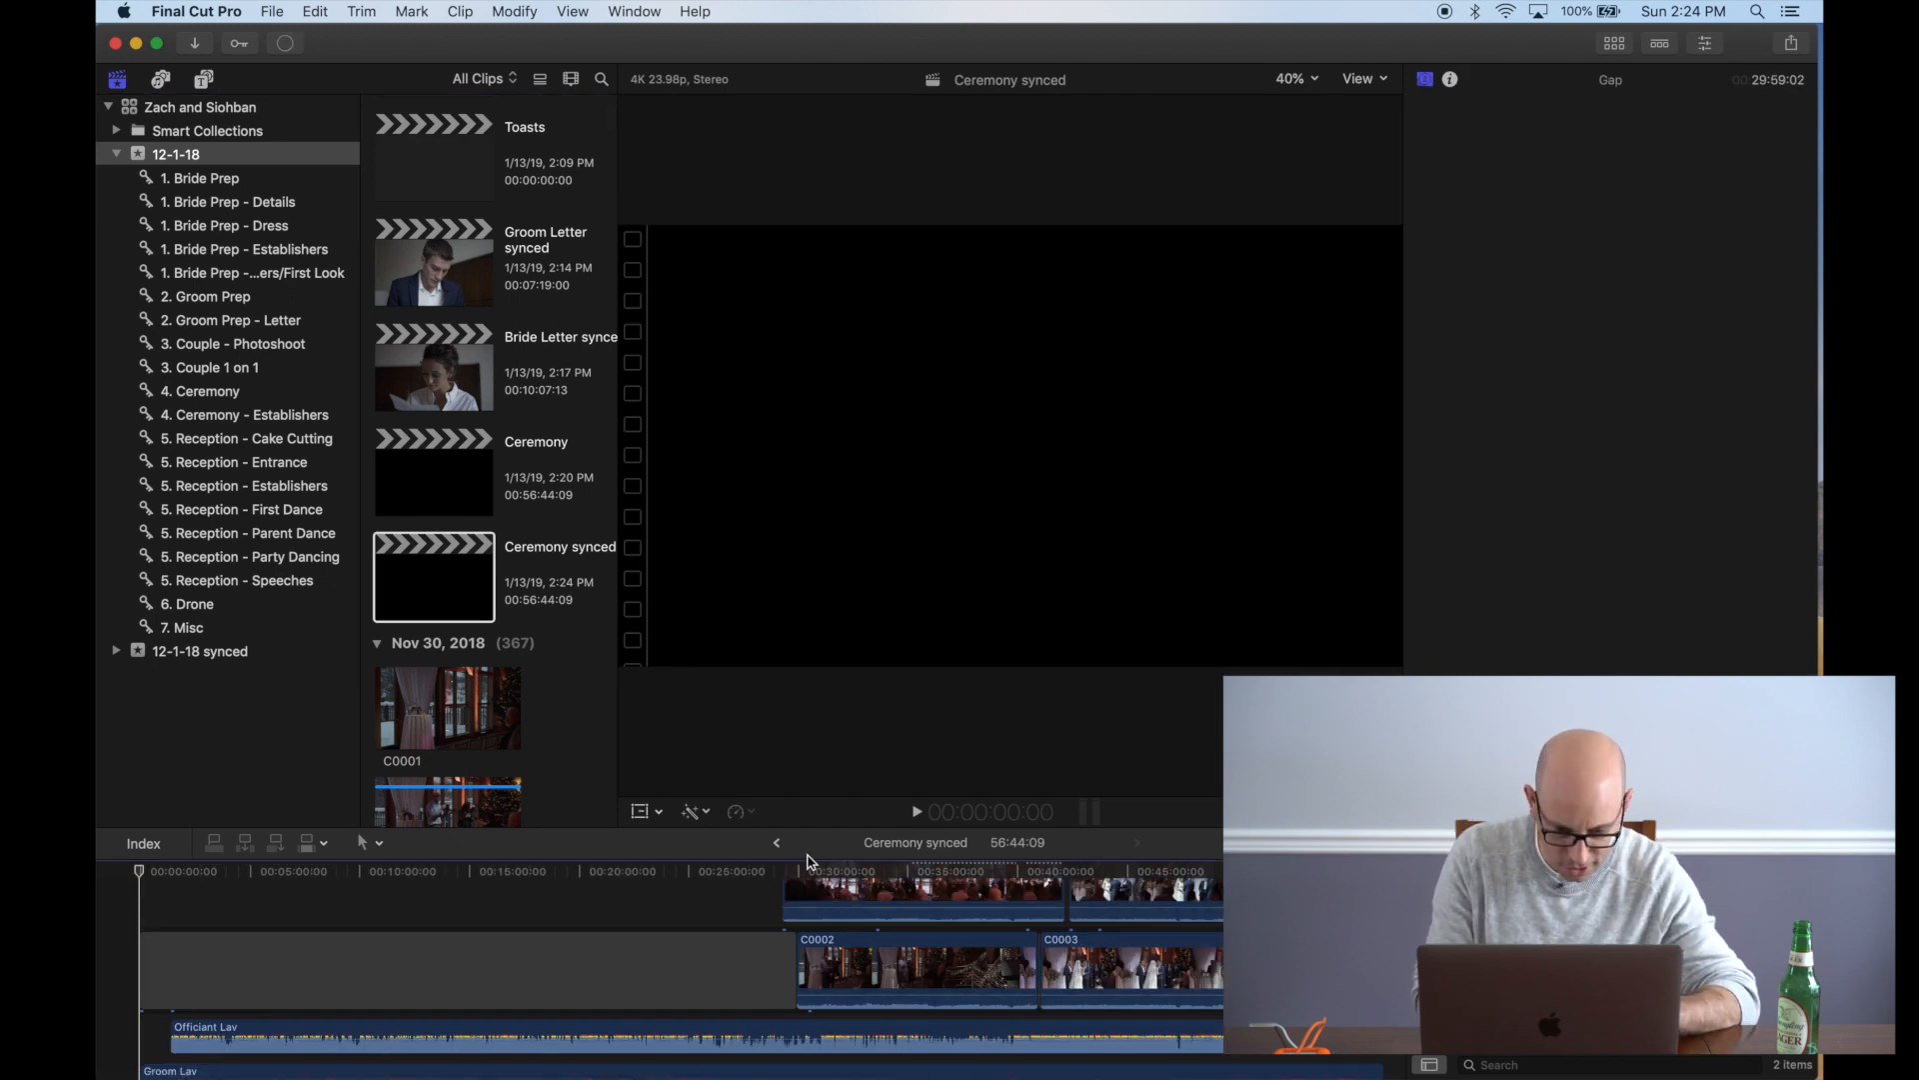
# Split the opening gap, Officiant Lav and Groom Lav at 29:17:02, where the first camera clip begins
pyautogui.click(785, 967)
pyautogui.scroll(-3, 785, 967)
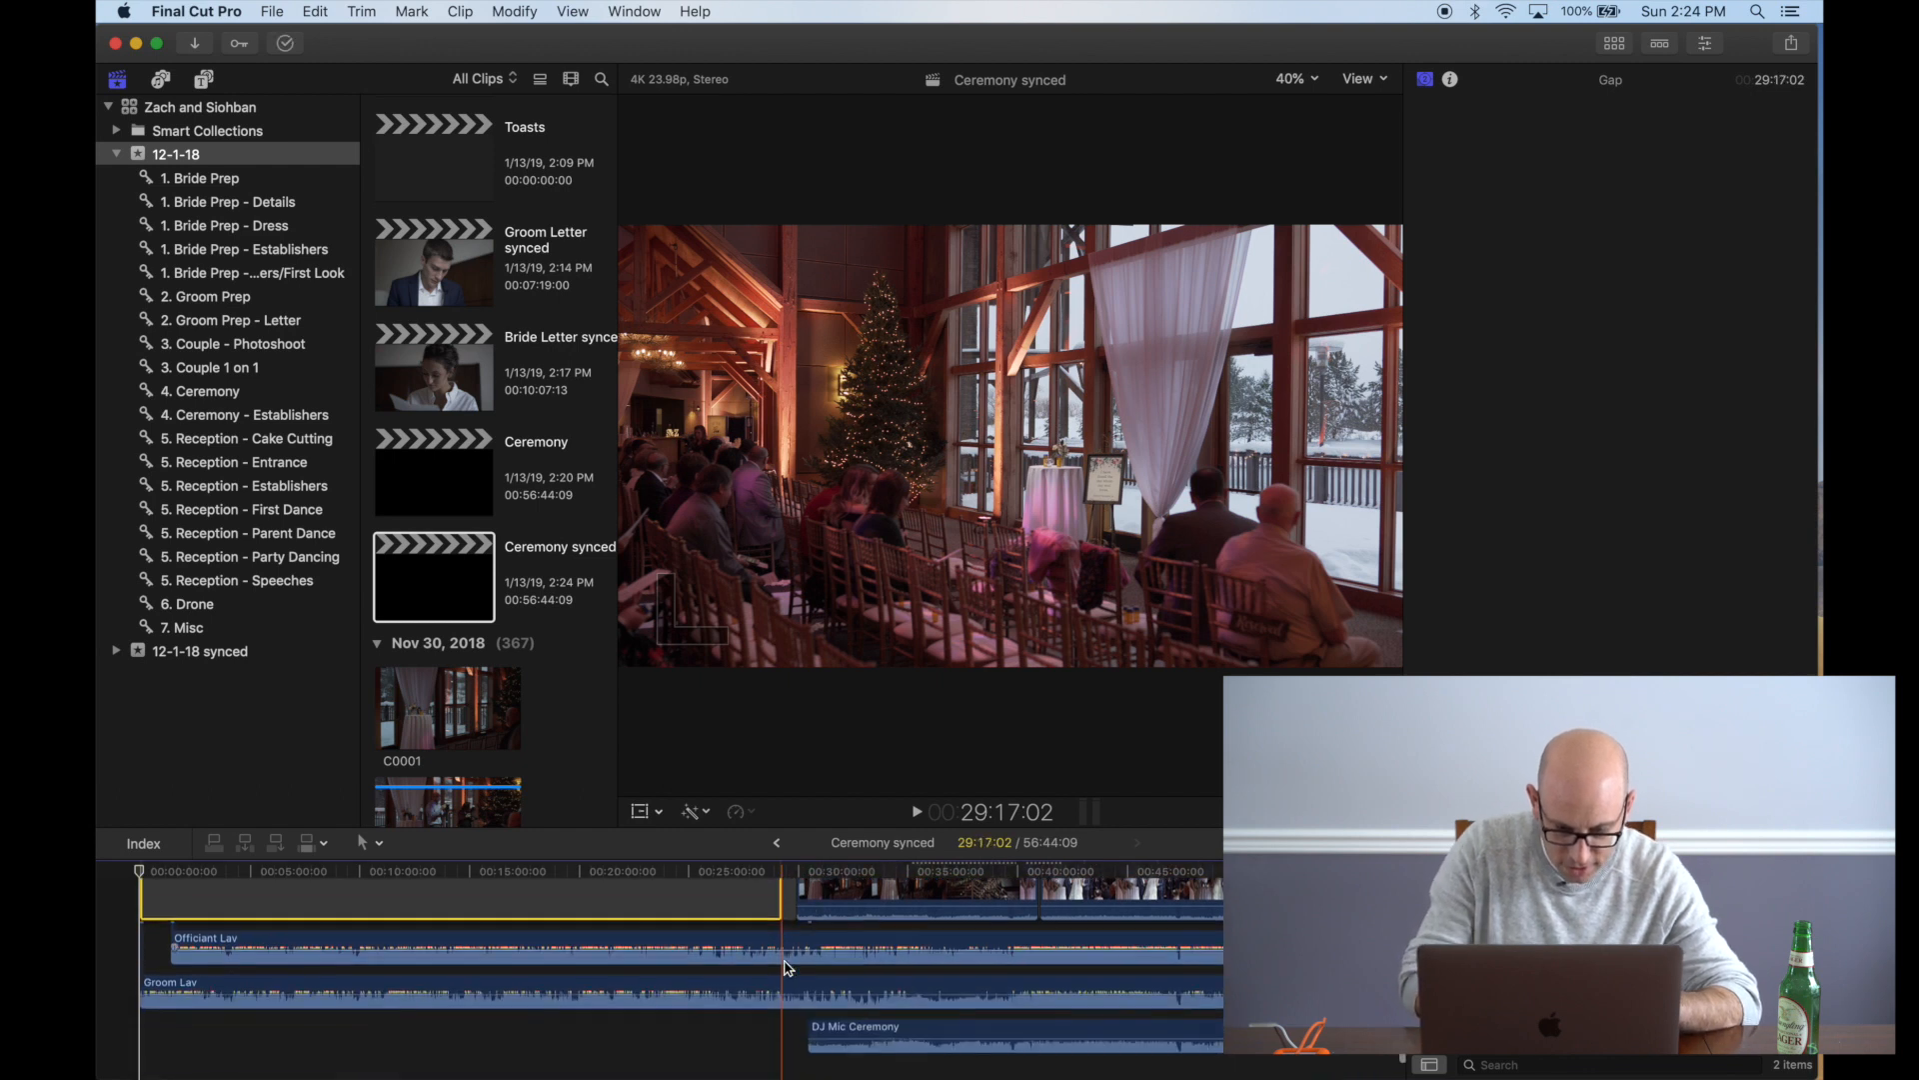
pyautogui.click(785, 924)
pyautogui.press('super+b')
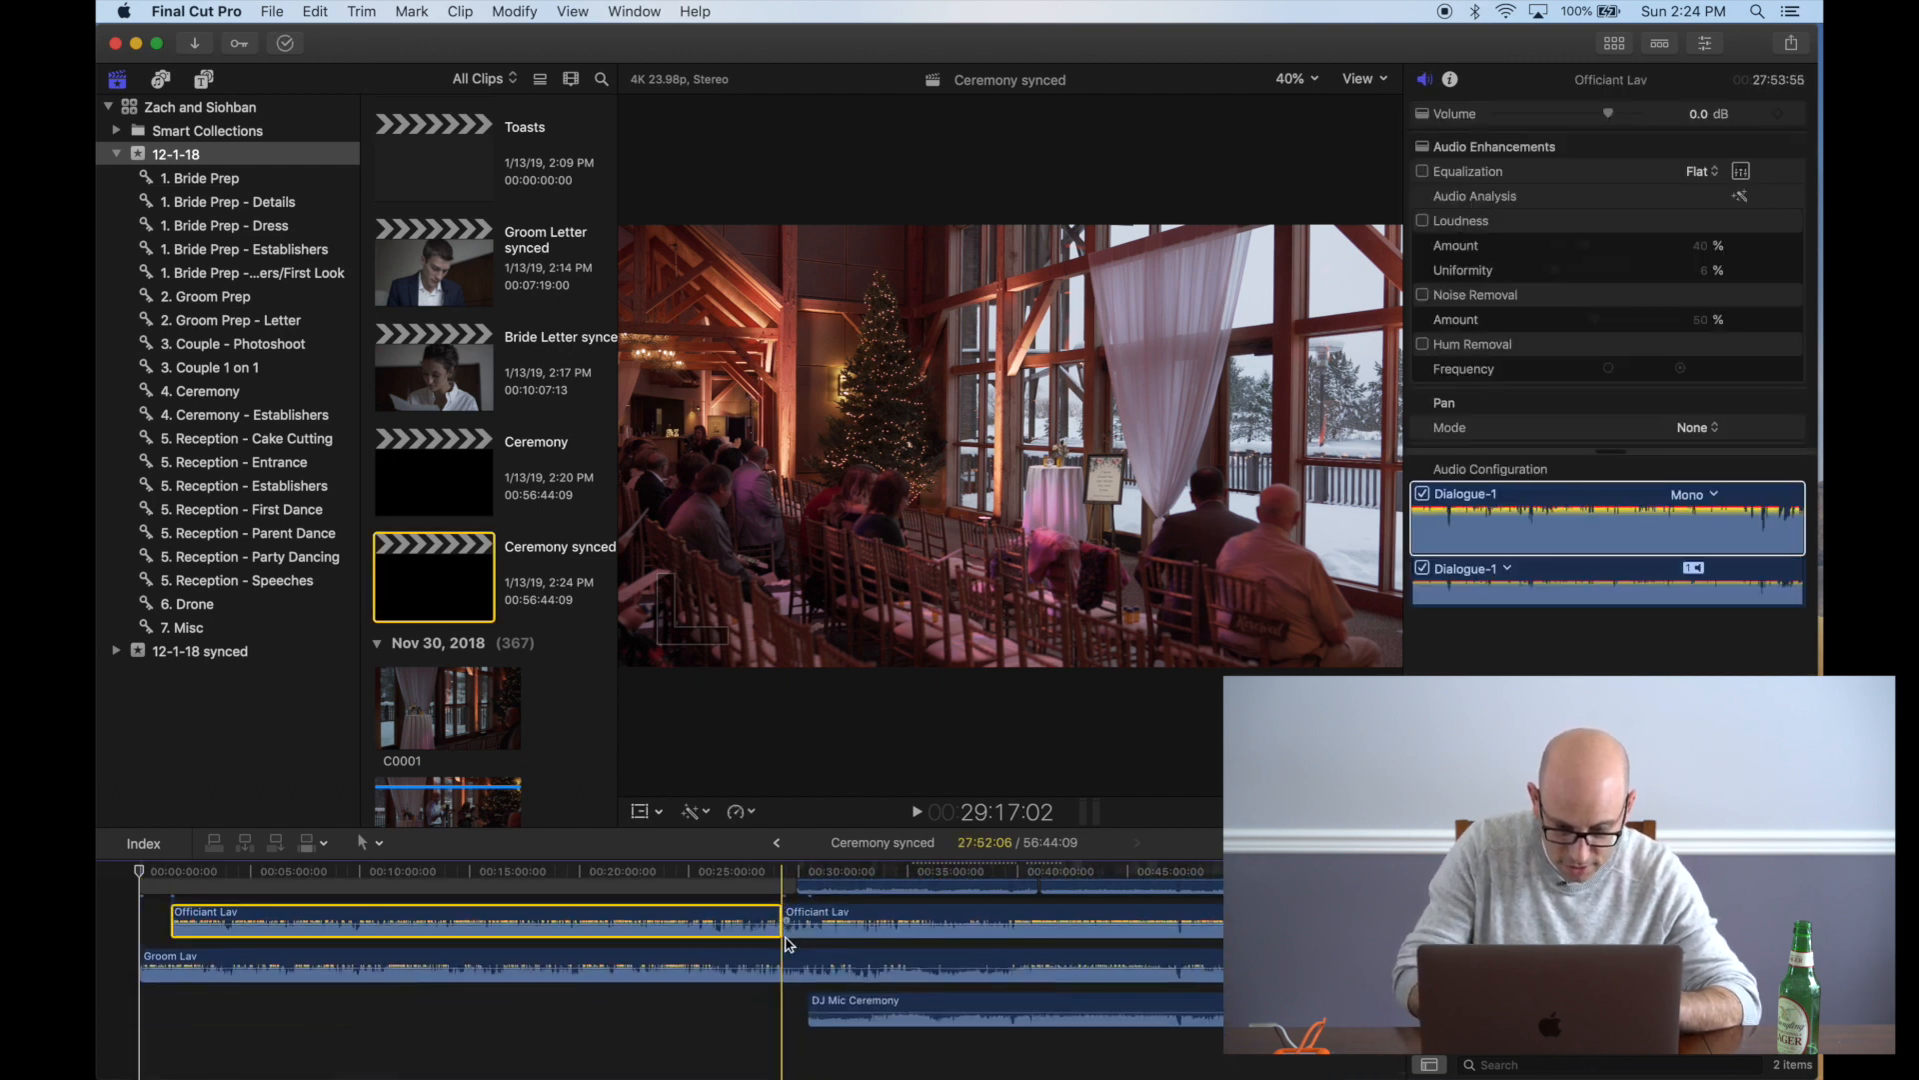
pyautogui.click(784, 960)
pyautogui.press('super+b')
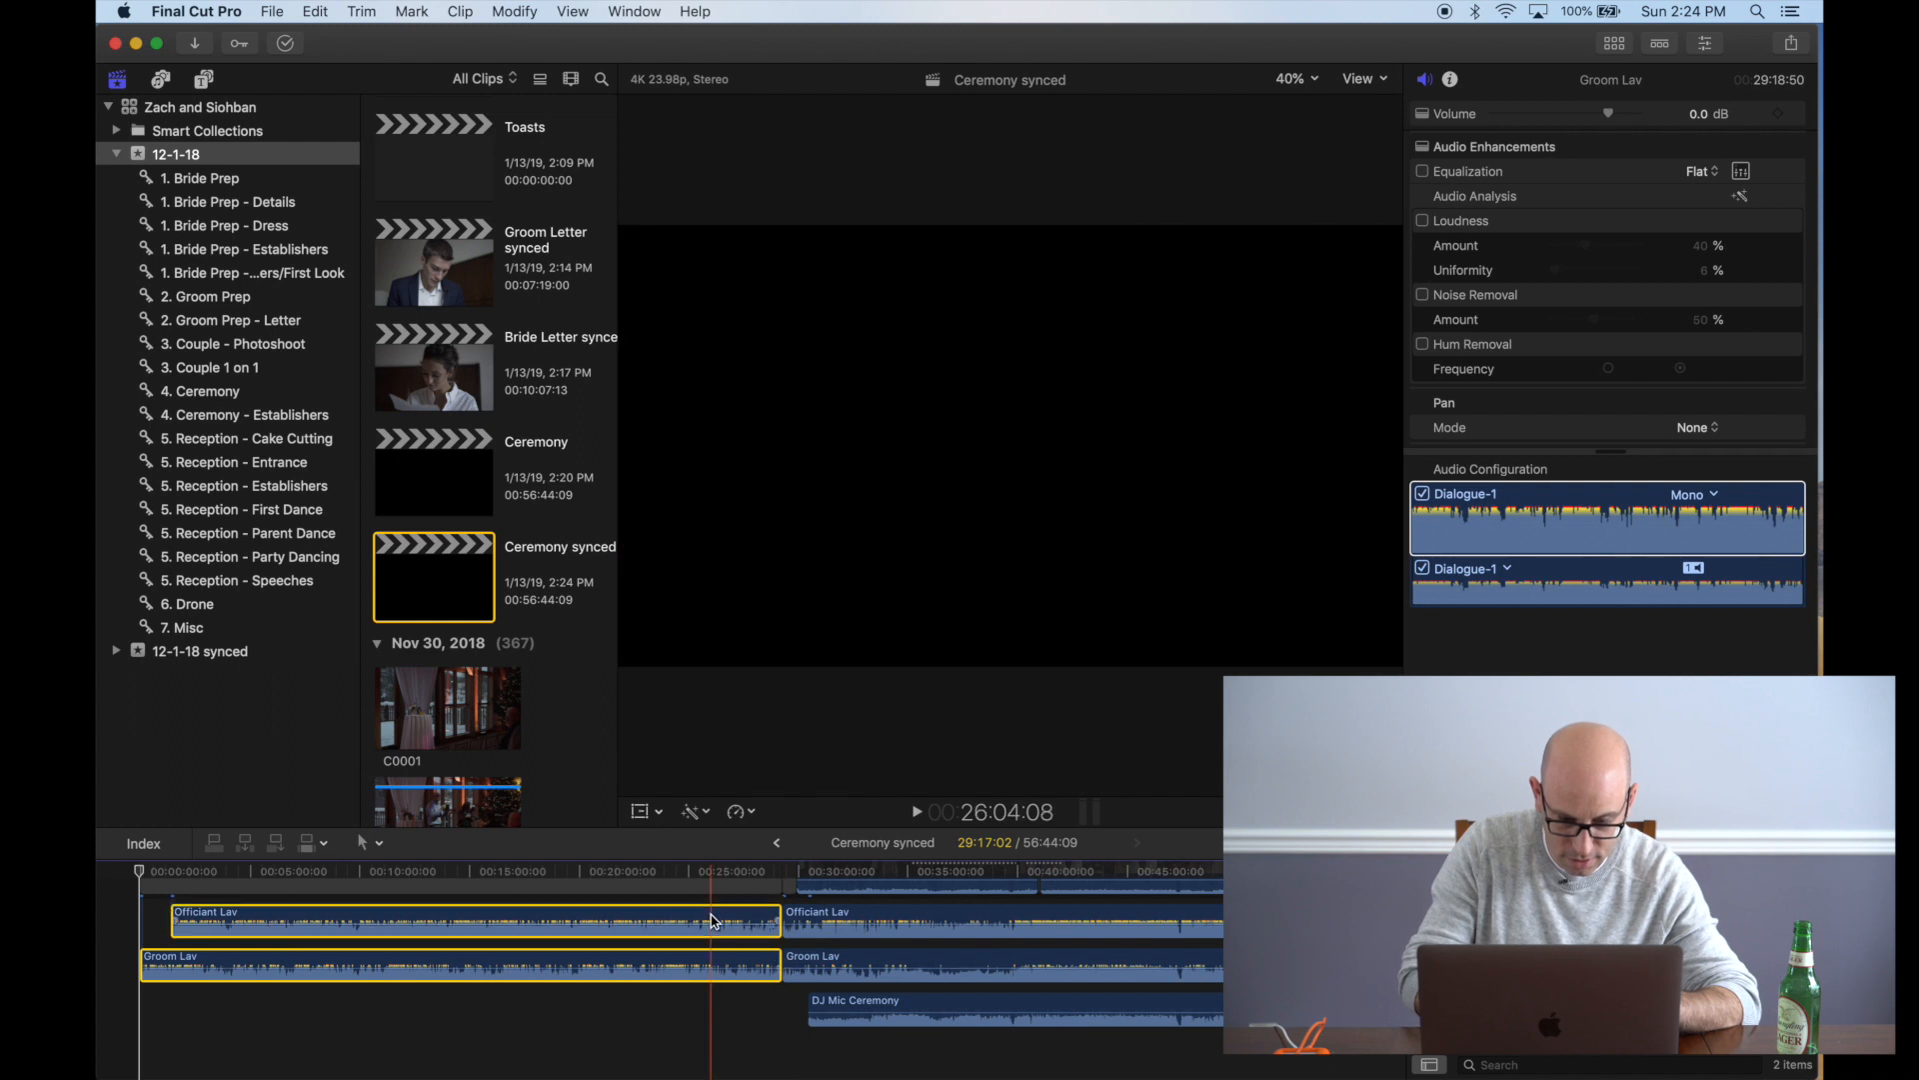
# Delete the opening gap and the Officiant Lav and Groom Lav portions before the cut
pyautogui.keyDown('super'); pyautogui.click(712, 920); pyautogui.keyUp('super')
pyautogui.scroll(3, 712, 924)
pyautogui.keyDown('super'); pyautogui.click(713, 928); pyautogui.keyUp('super')
pyautogui.press('Delete')
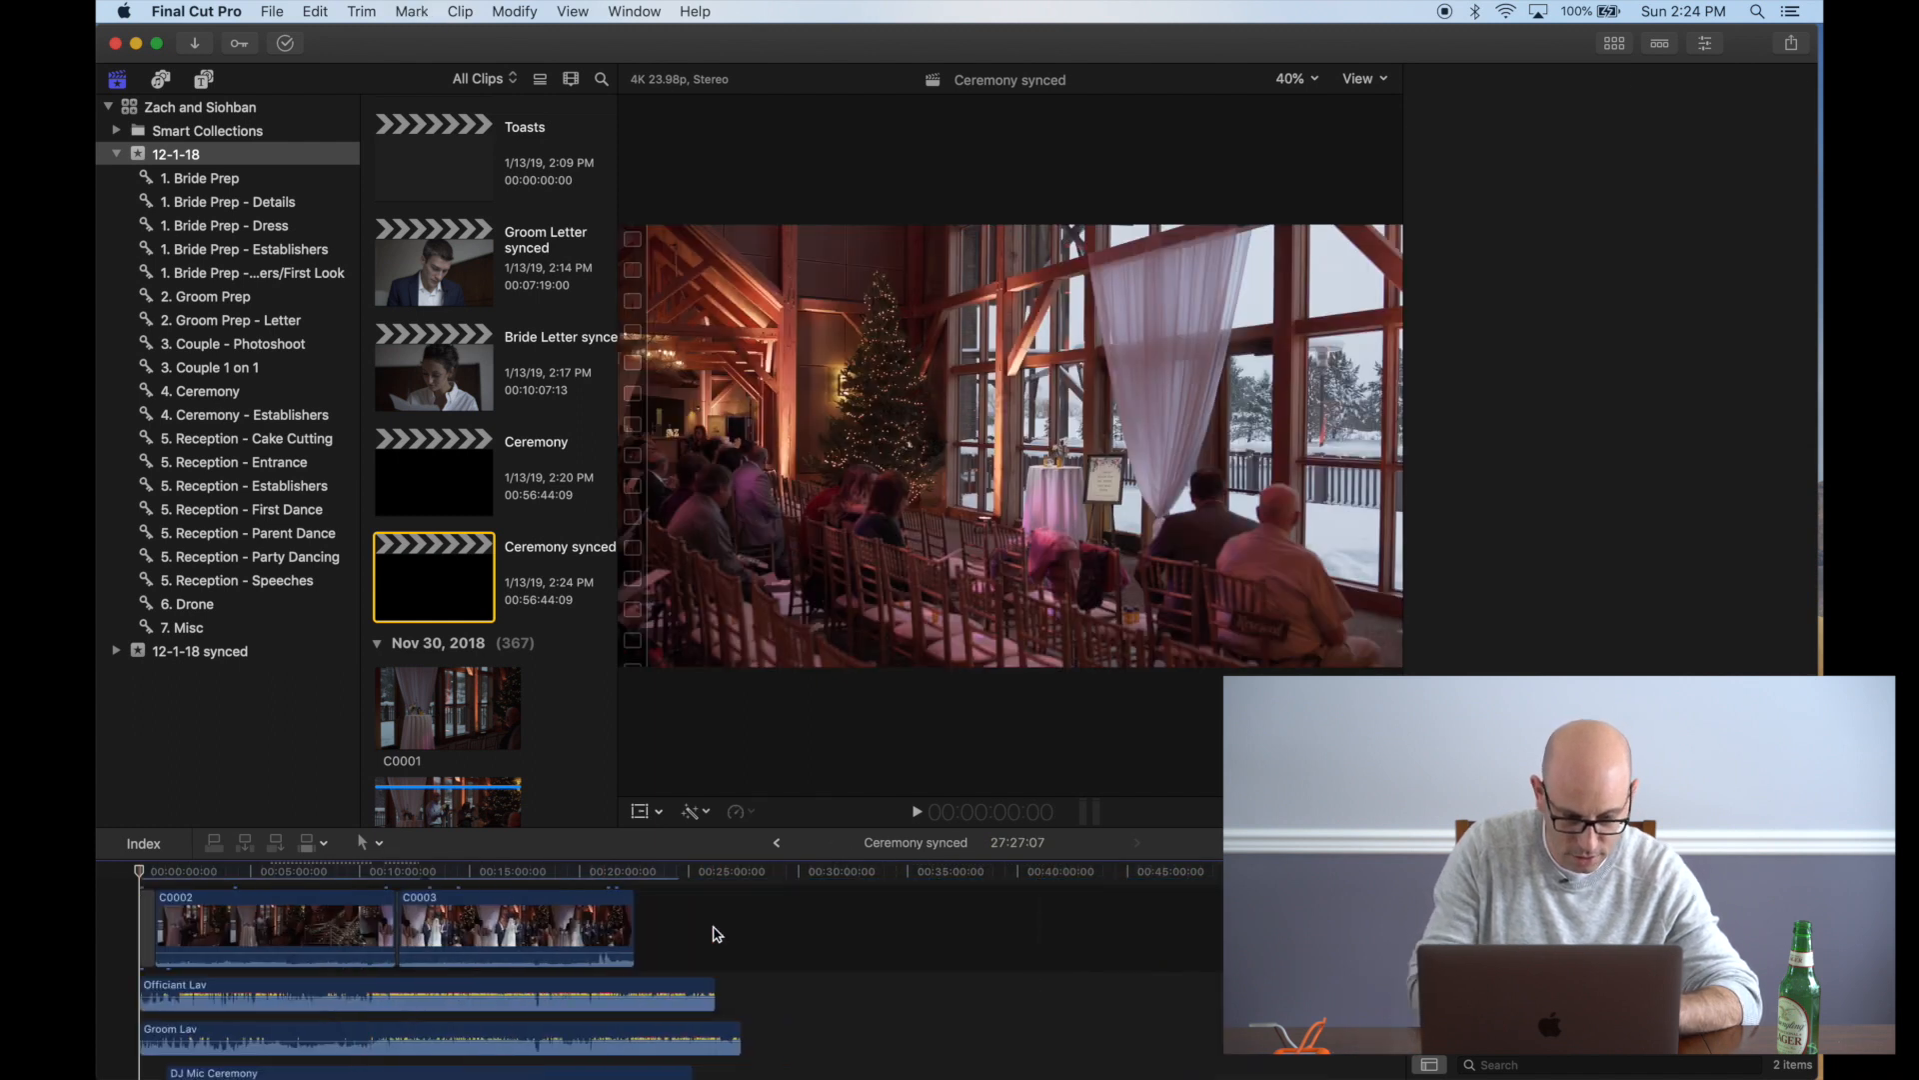
# Examine the alignment of the three camera layers and the audio recordings throughout the Ceremony synced timeline
pyautogui.press('Home')
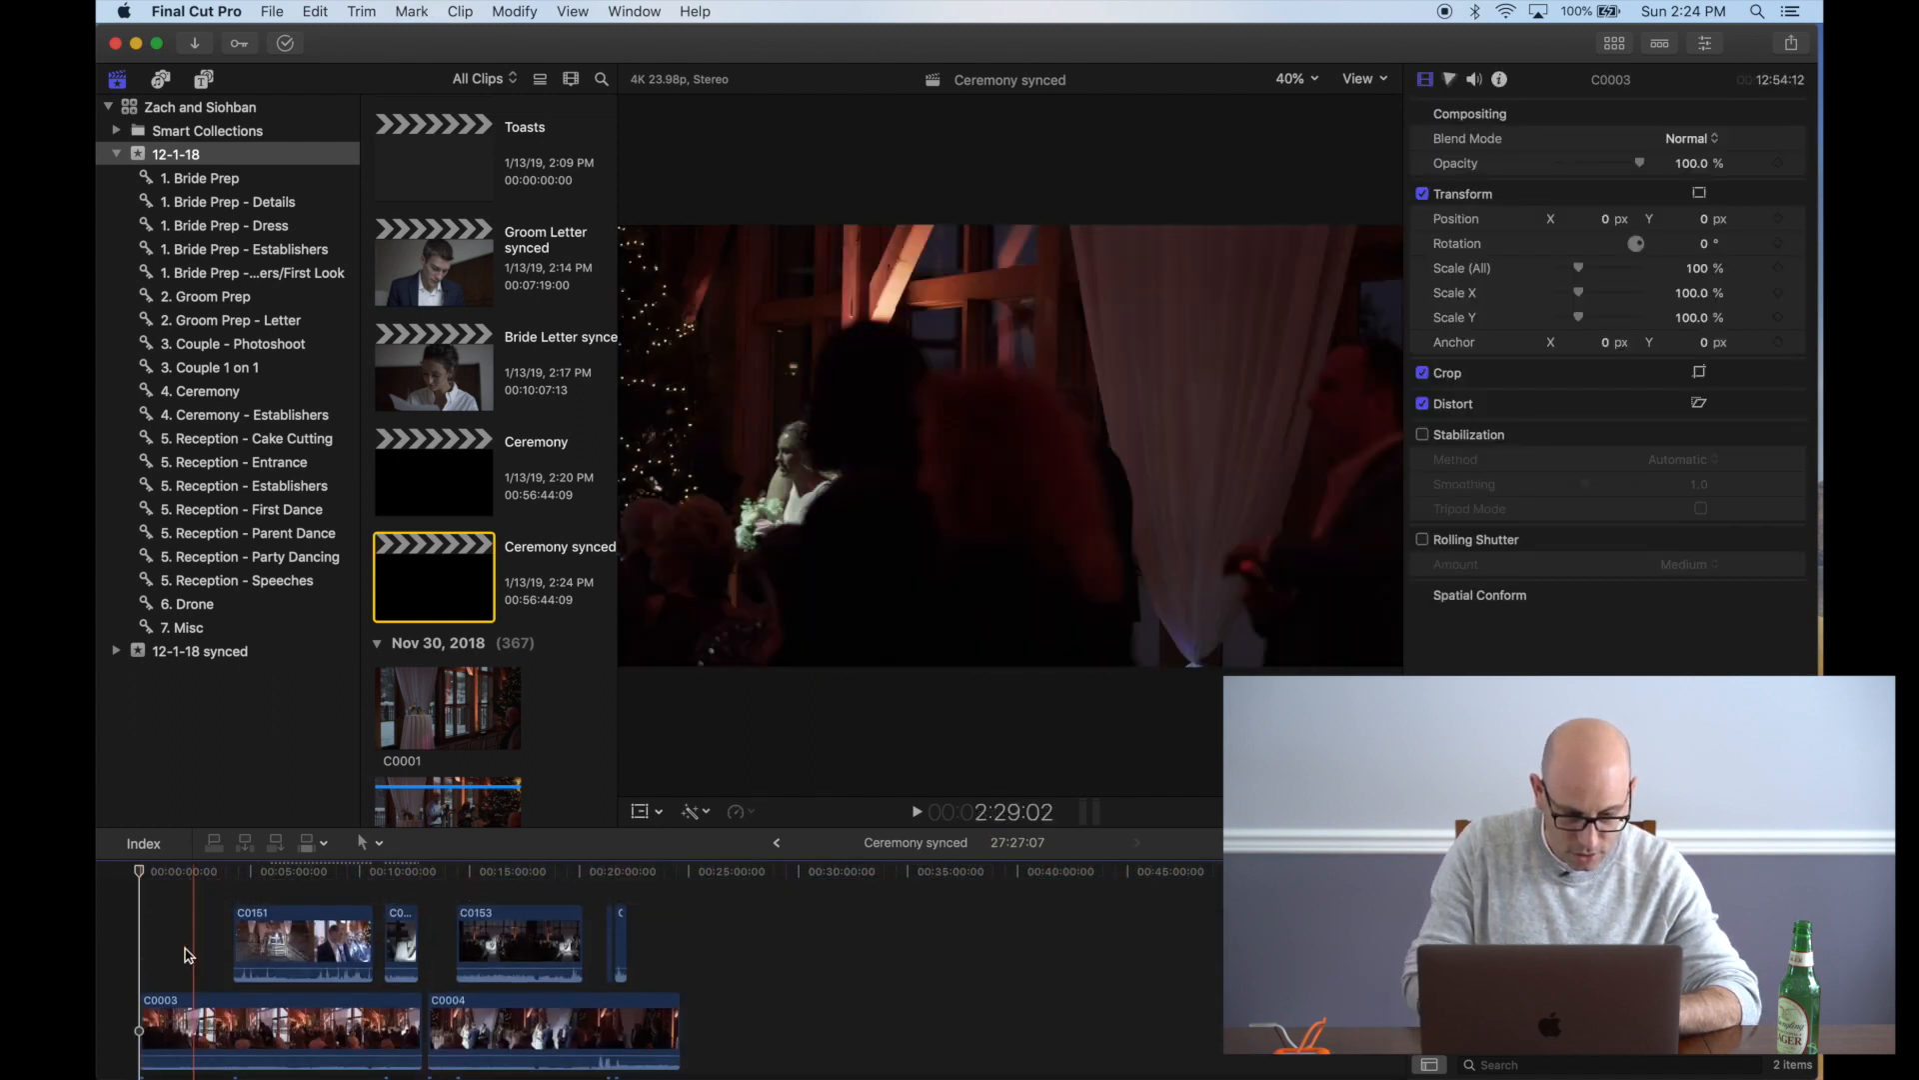
pyautogui.scroll(-3, 157, 947)
pyautogui.scroll(2, 157, 947)
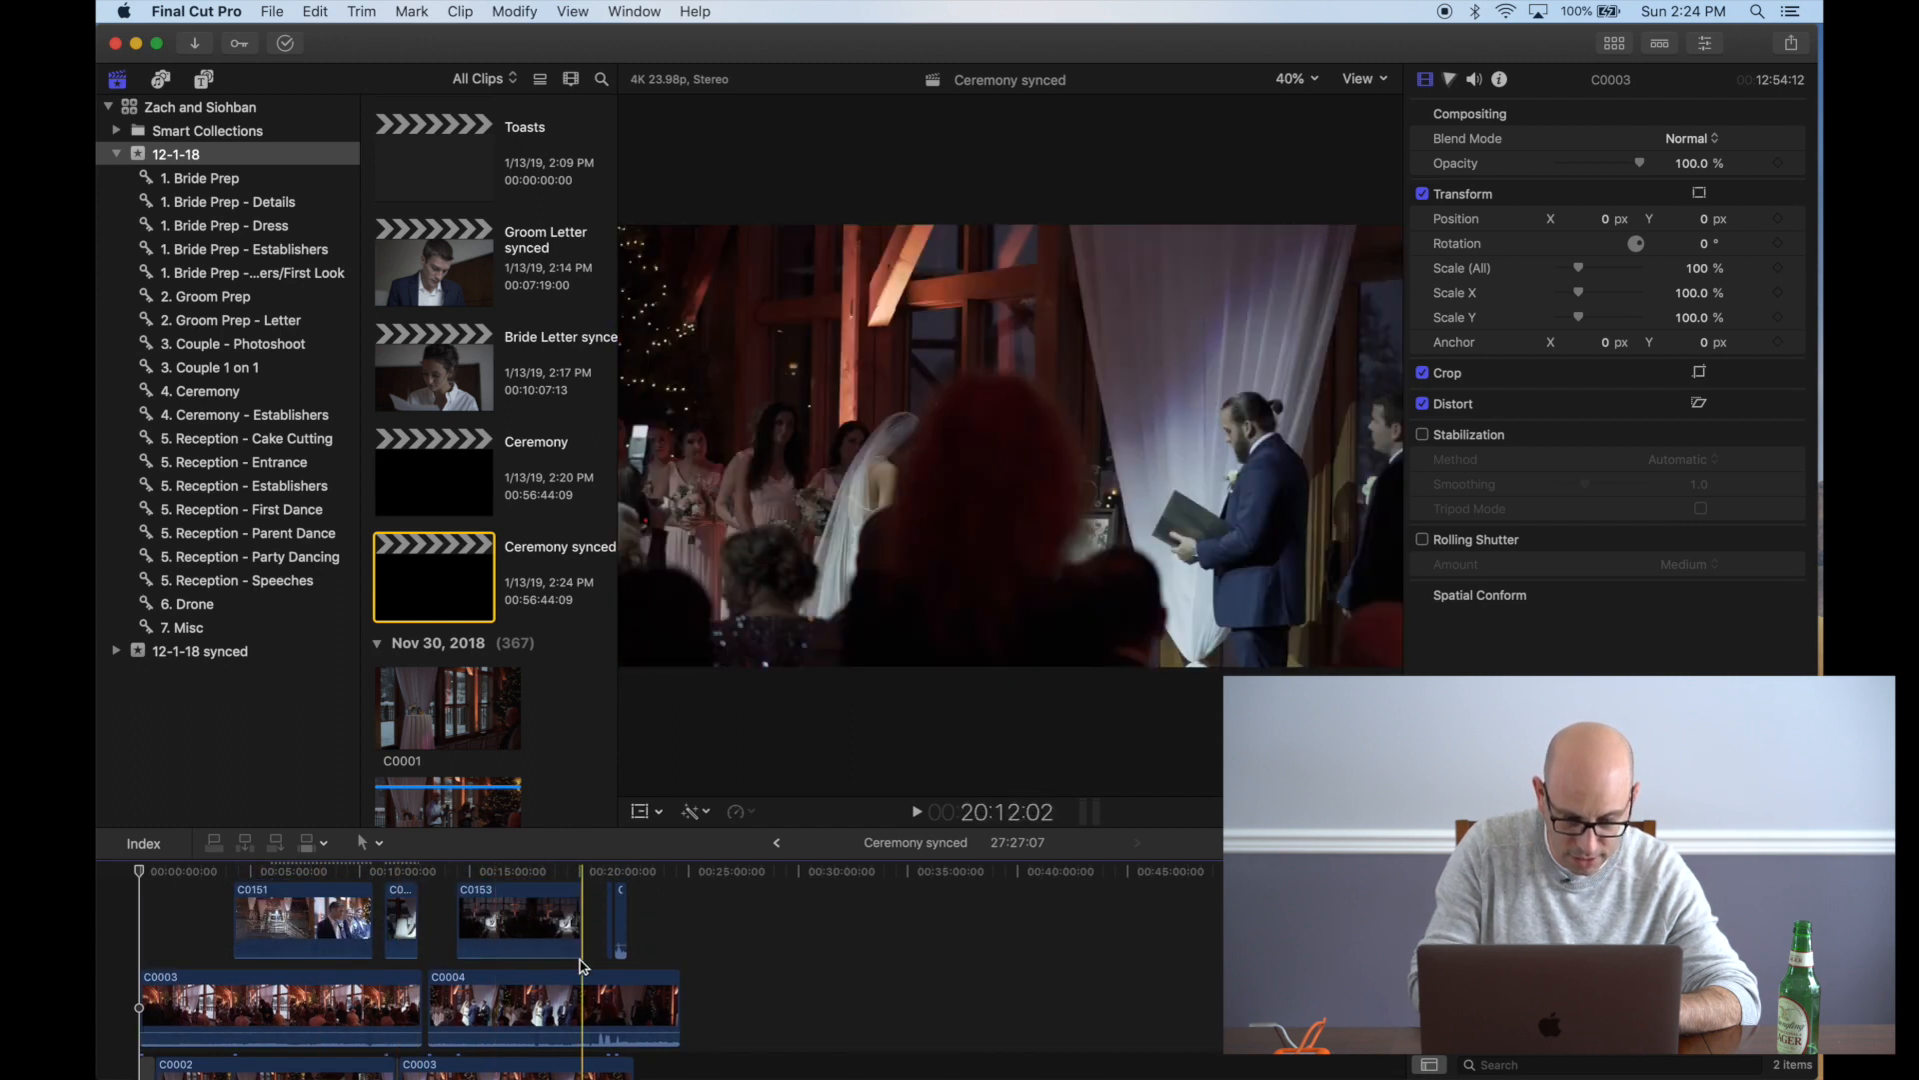
pyautogui.press('super+equal')
pyautogui.press('super+equal')
pyautogui.press('super+equal')
pyautogui.press('super+equal')
pyautogui.hscroll(2, 582, 961)
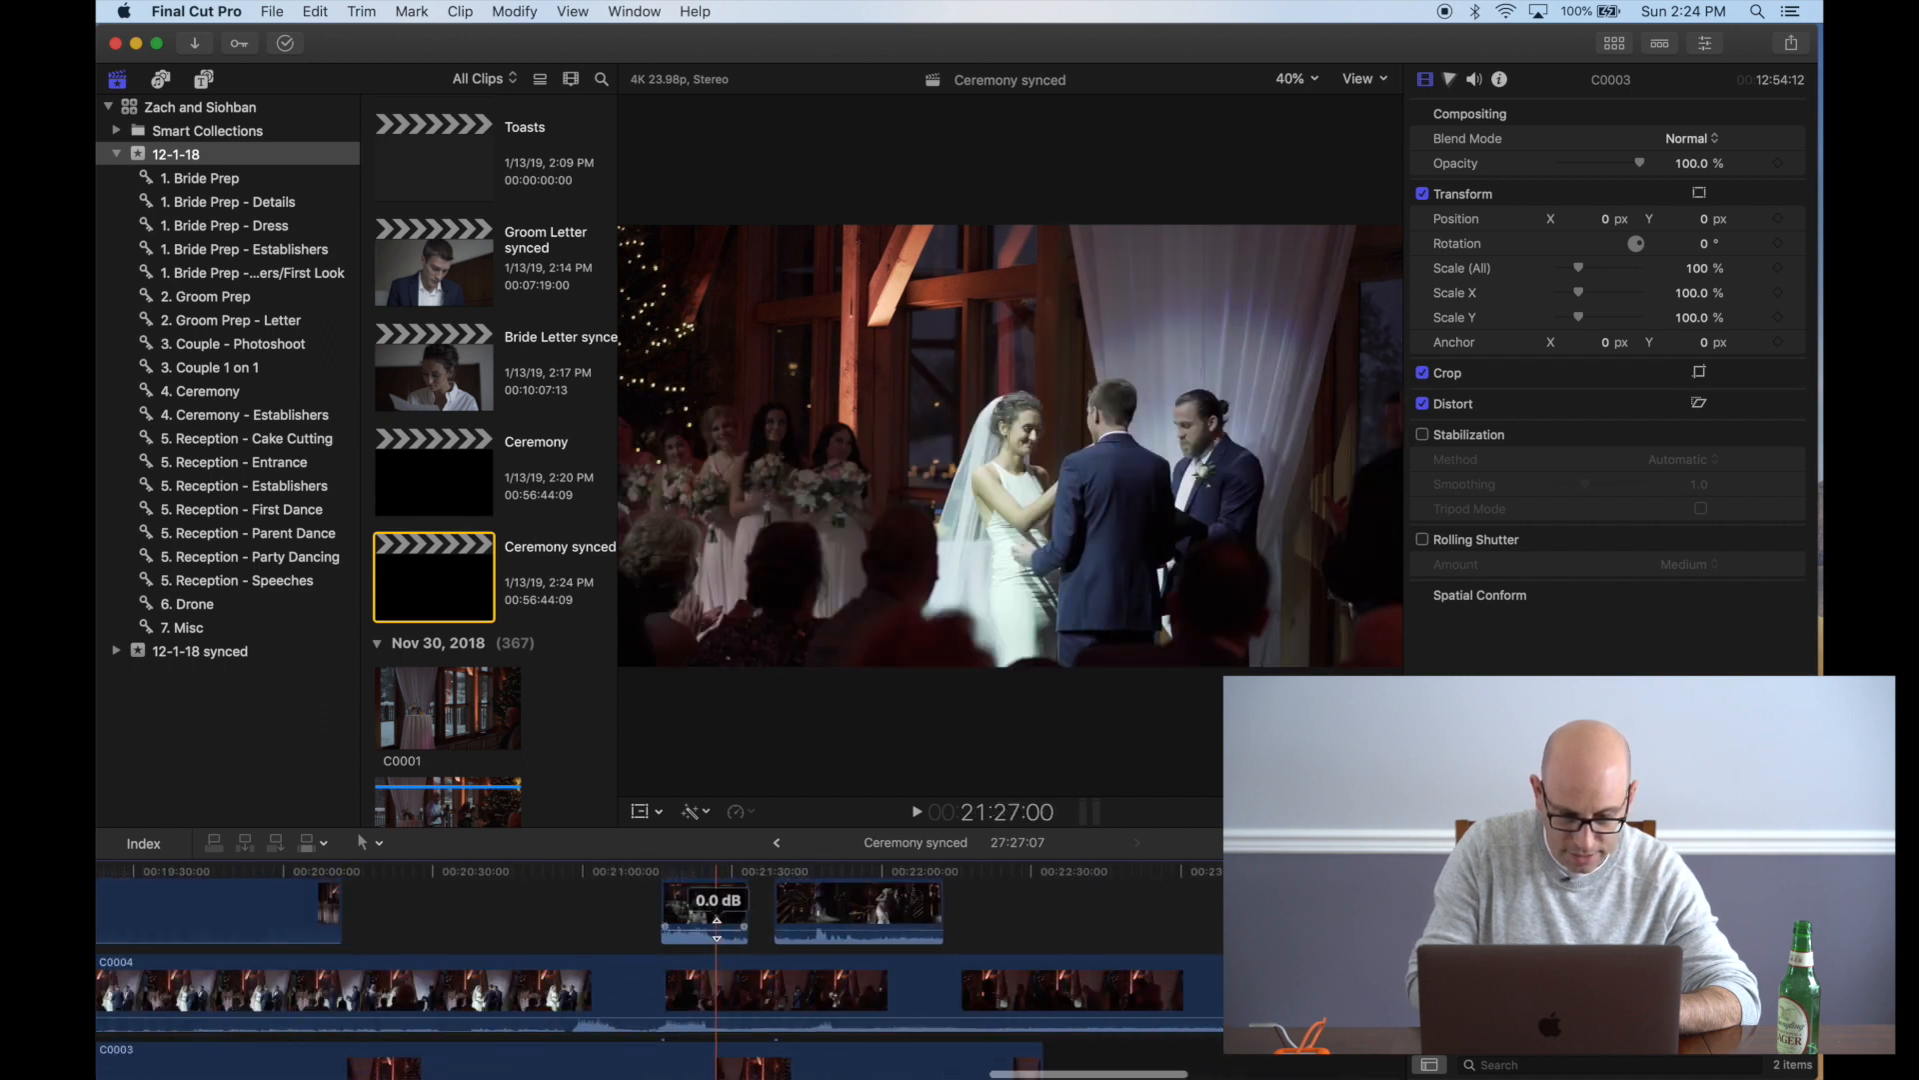
pyautogui.press('super+minus')
pyautogui.press('super+minus')
pyautogui.press('super+minus')
pyautogui.press('super+minus')
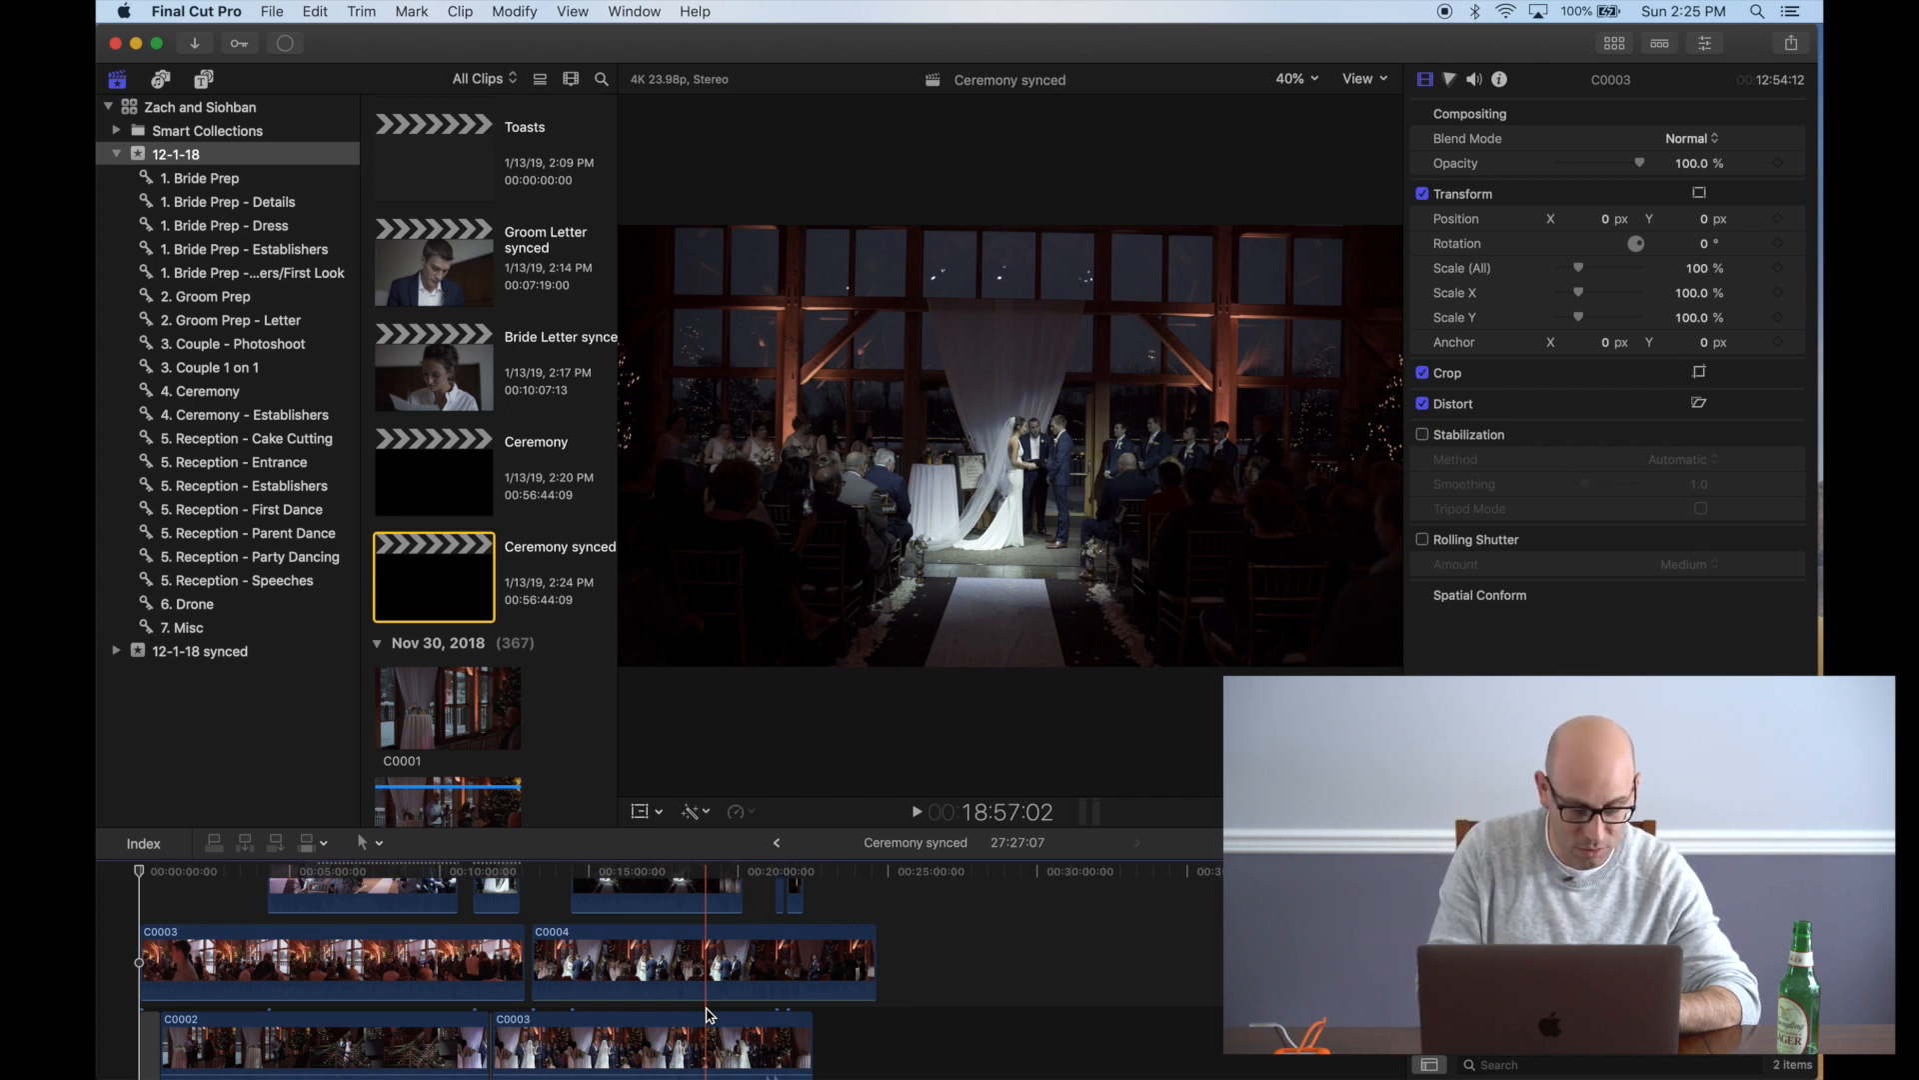
pyautogui.scroll(-5, 707, 1015)
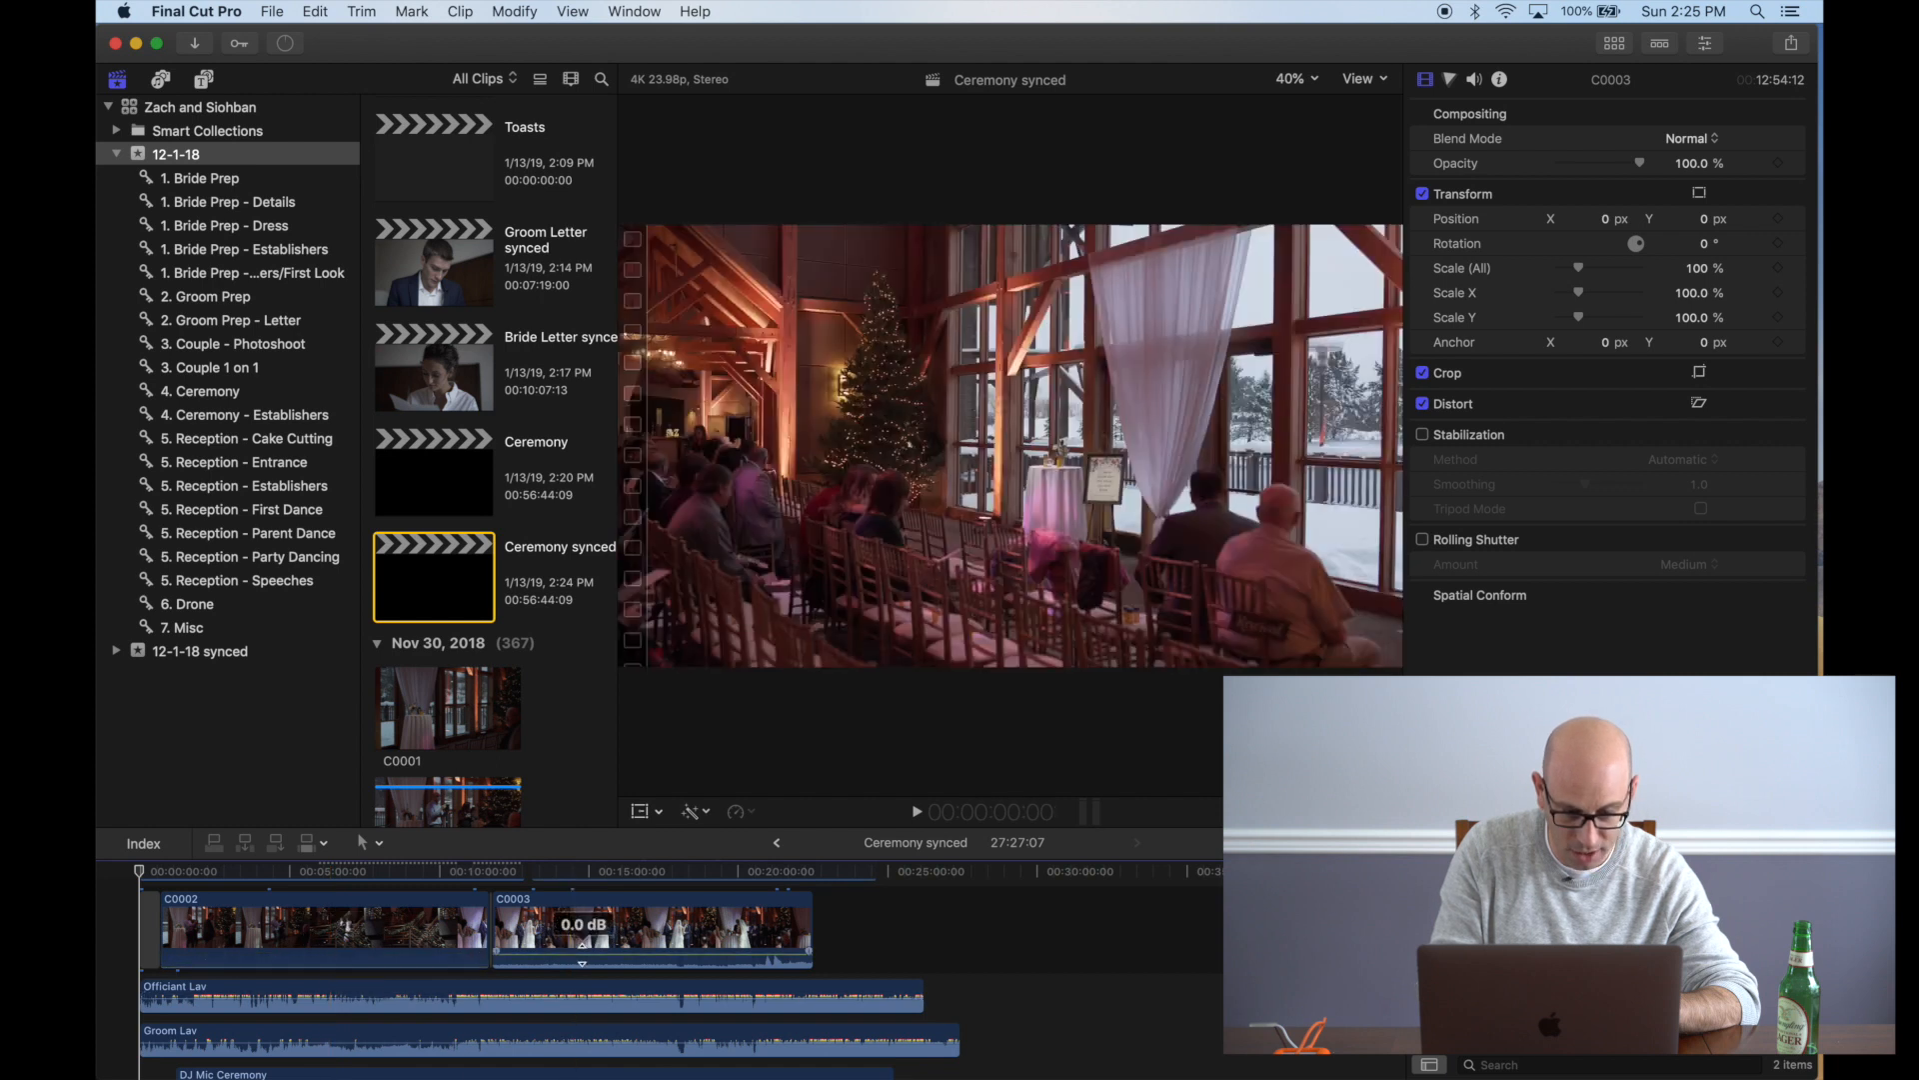
pyautogui.scroll(-3, 586, 997)
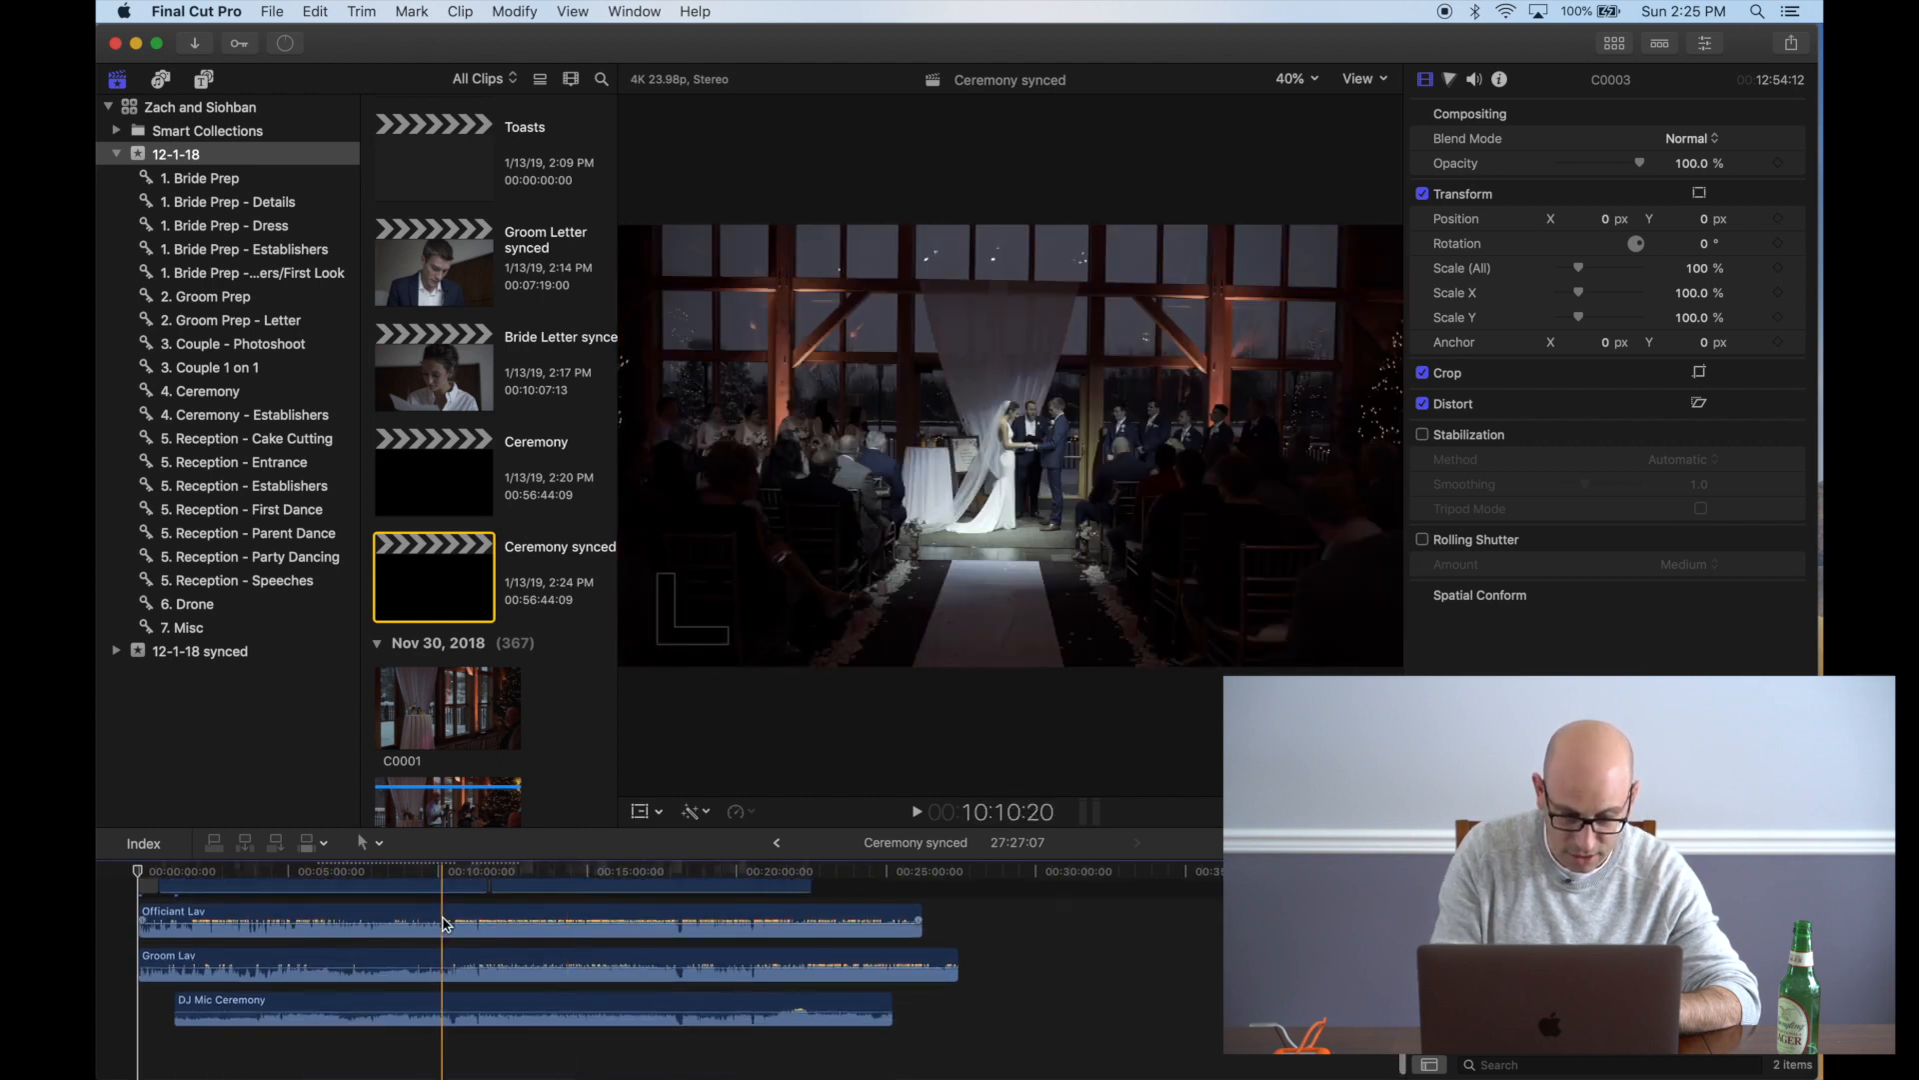
pyautogui.scroll(4, 445, 918)
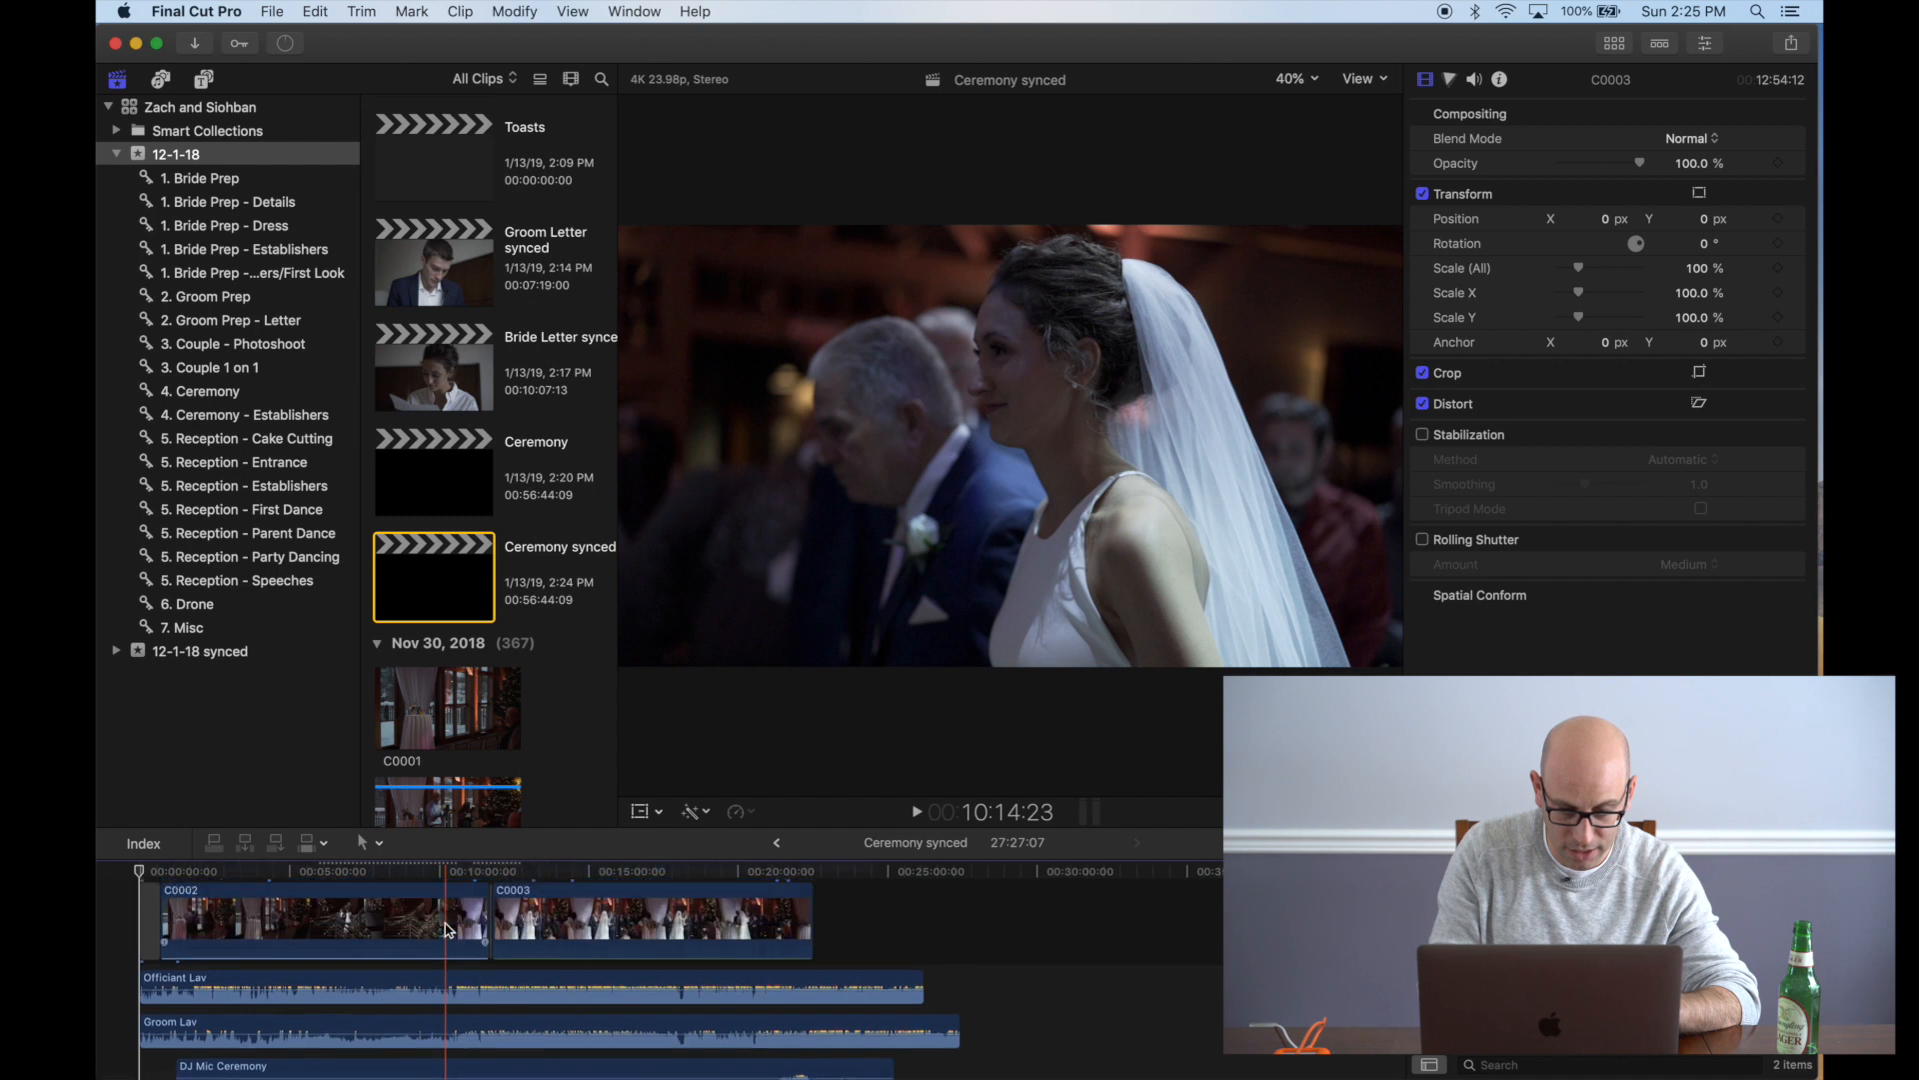
# Delete the original unsynced Ceremony project from the 12-1-18 event
pyautogui.hscroll(1, 448, 930)
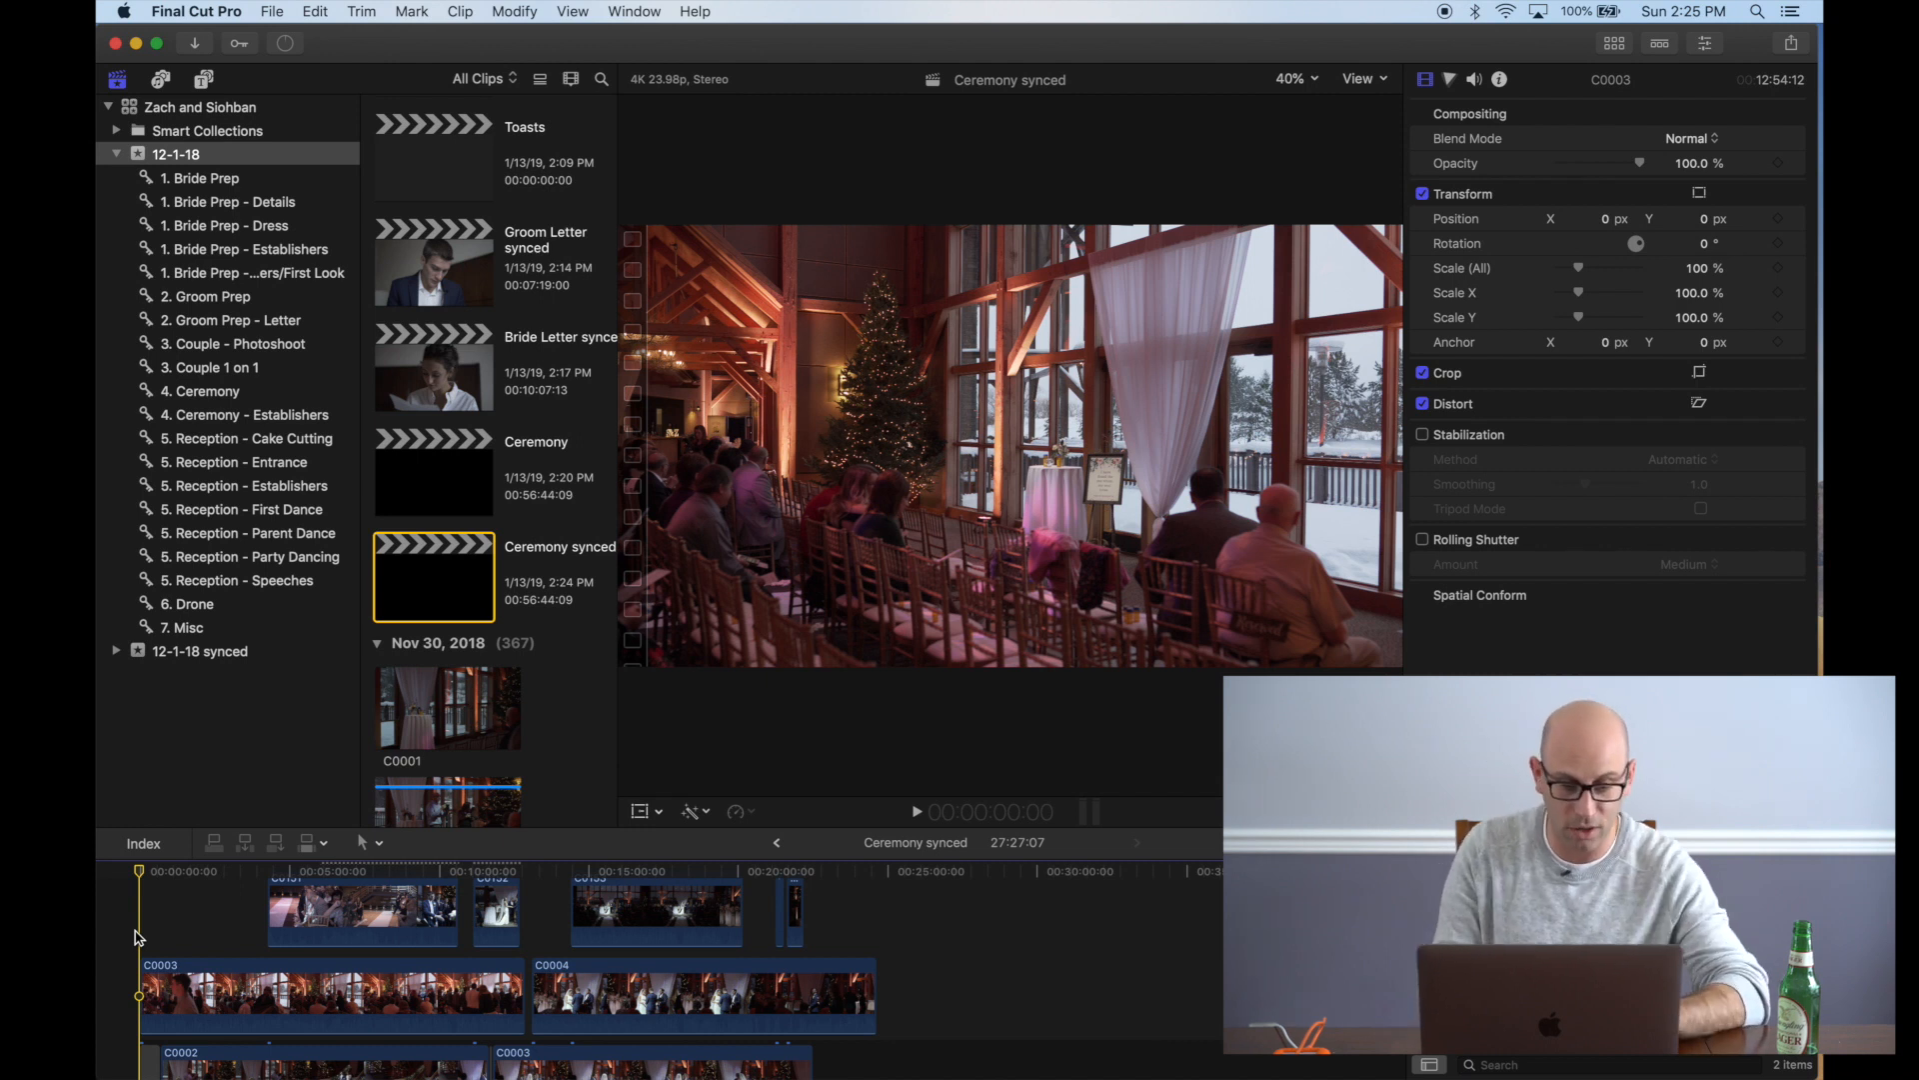
pyautogui.scroll(5, 463, 299)
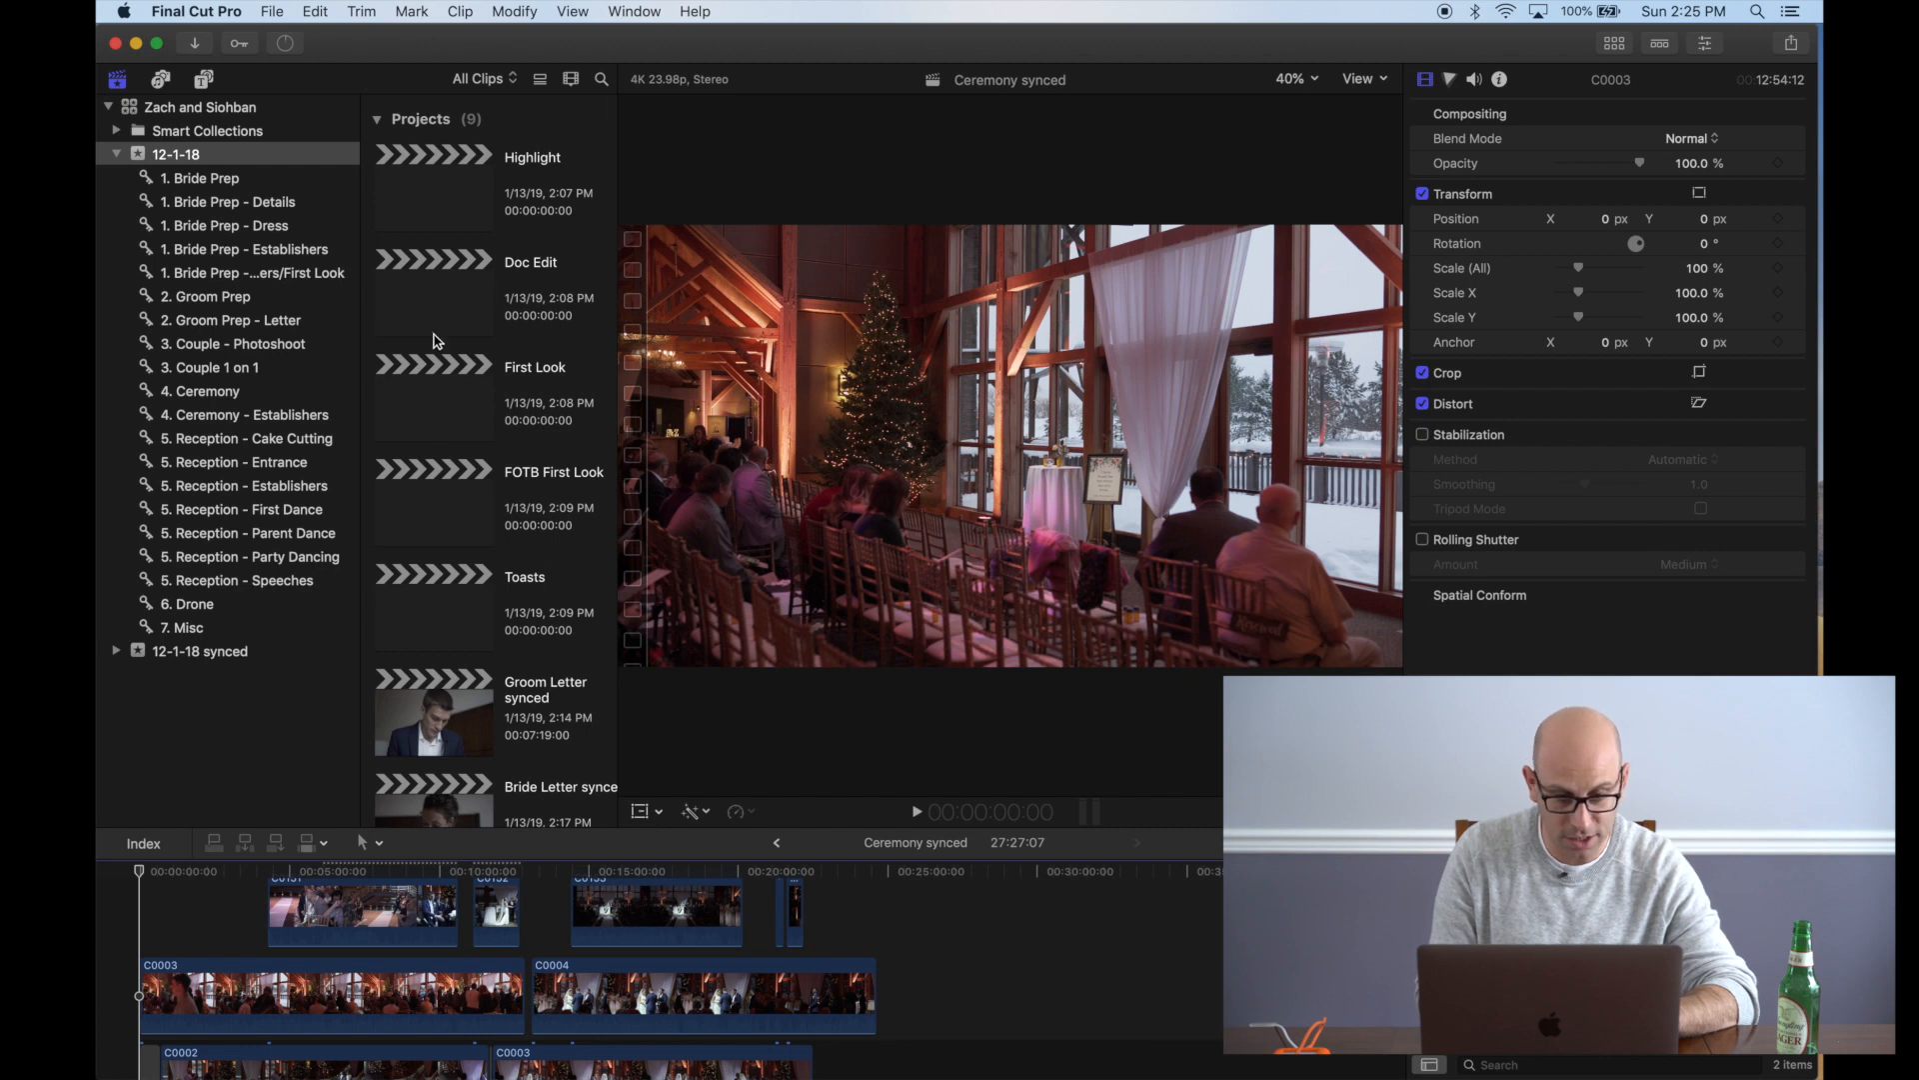
pyautogui.scroll(-5, 300, 970)
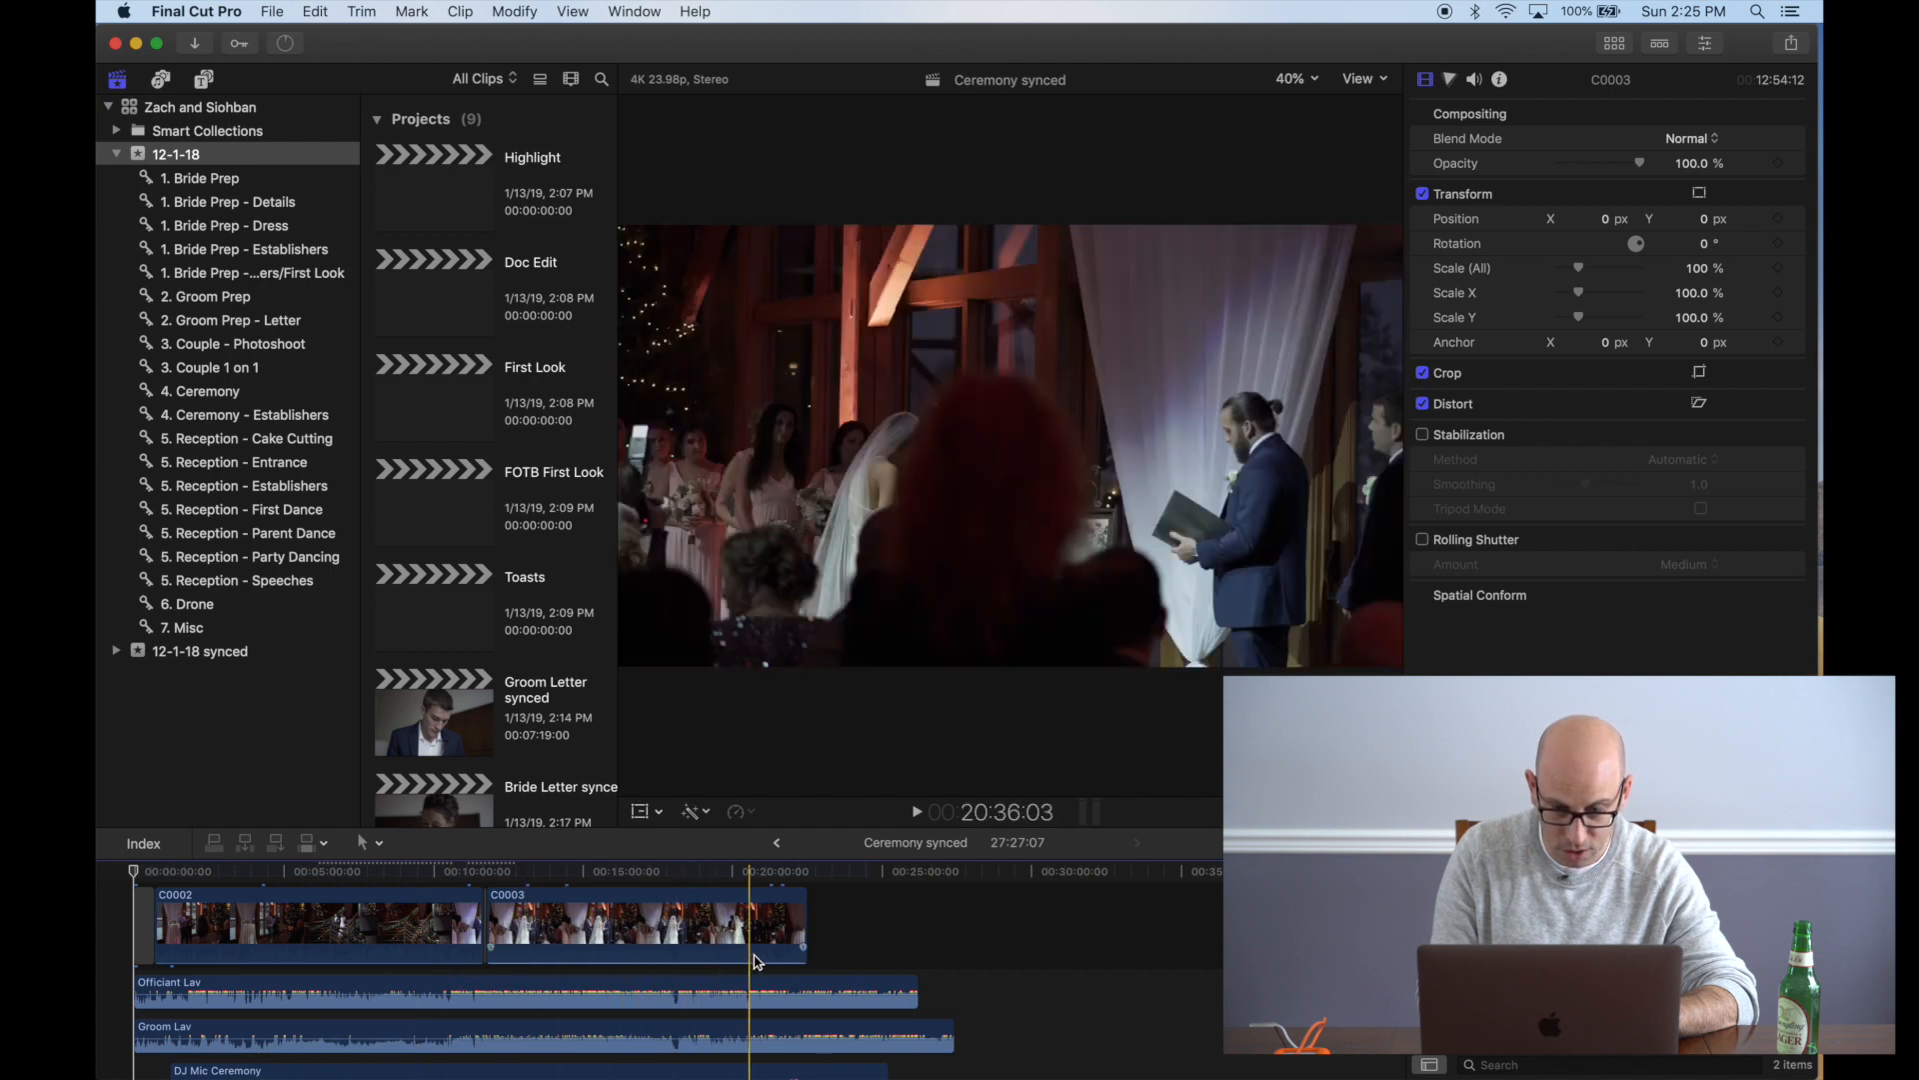
pyautogui.scroll(3, 660, 984)
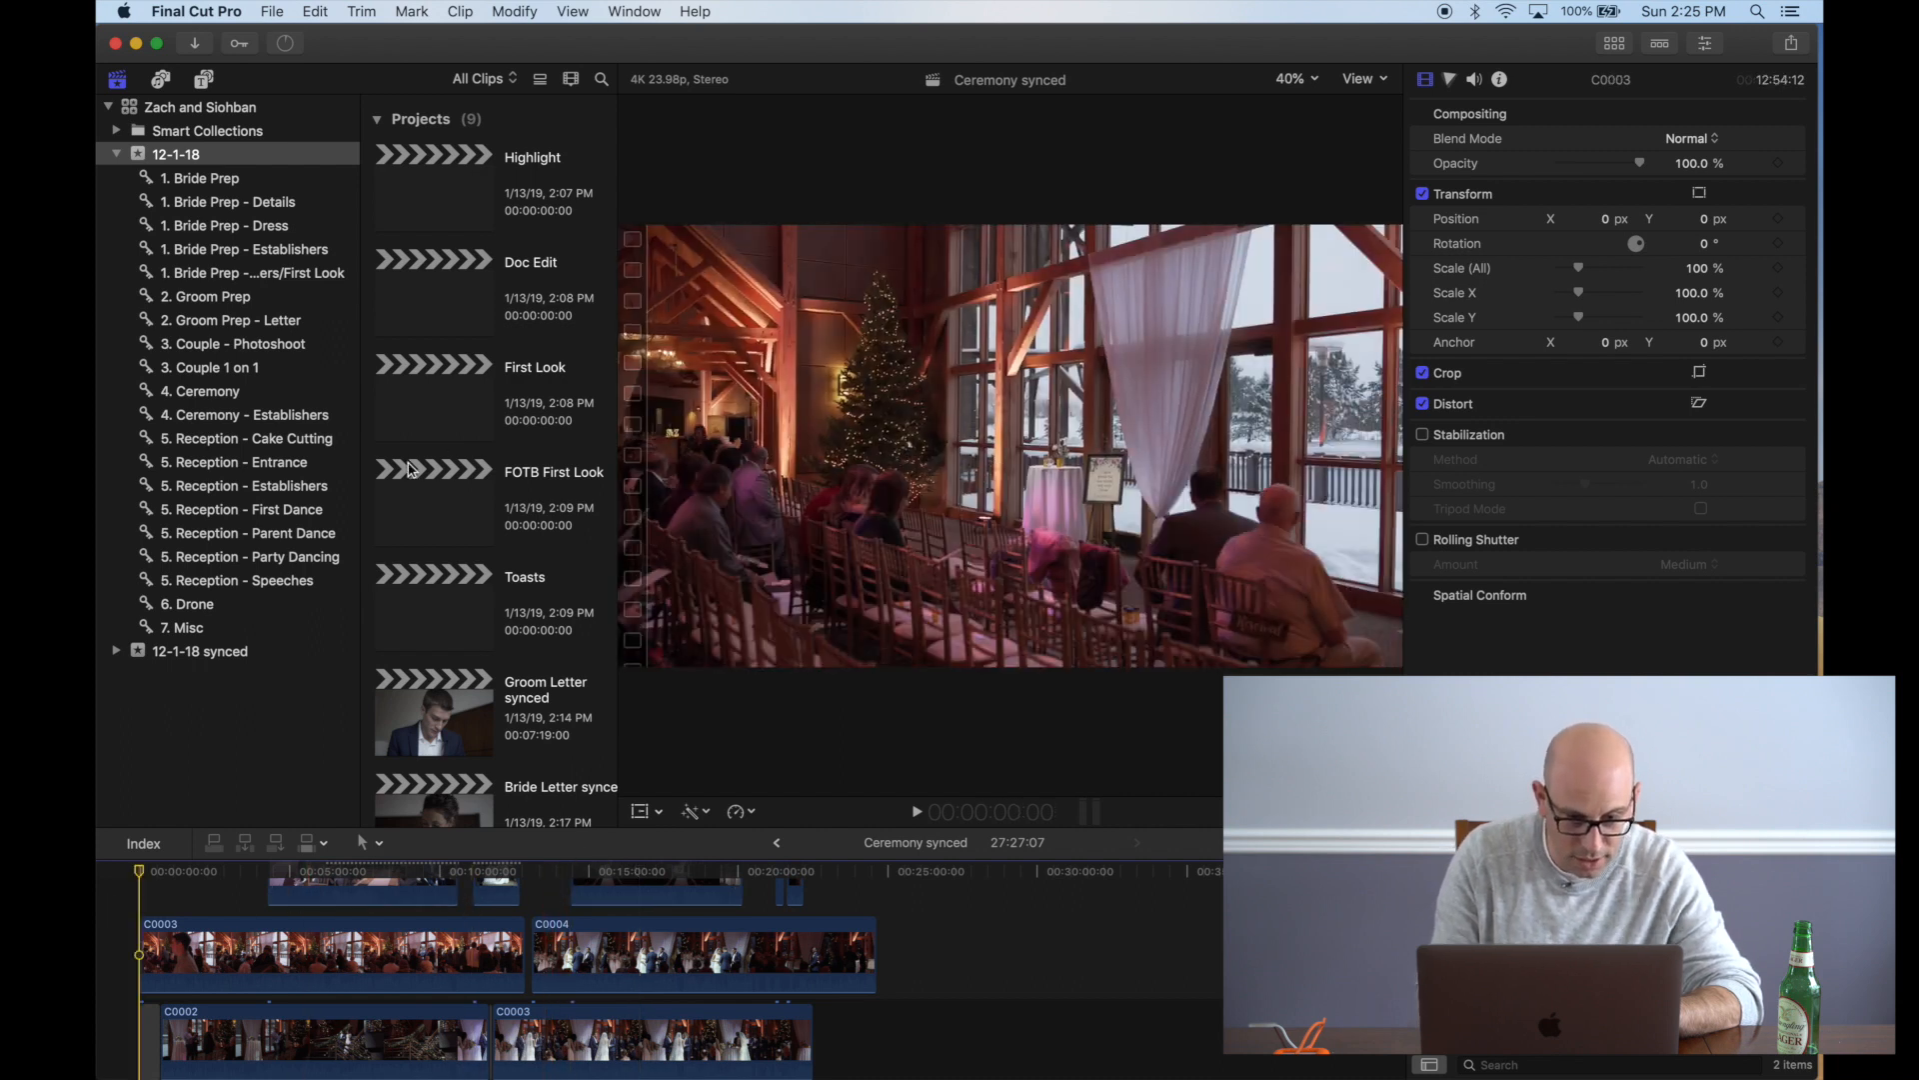
pyautogui.scroll(-8, 445, 440)
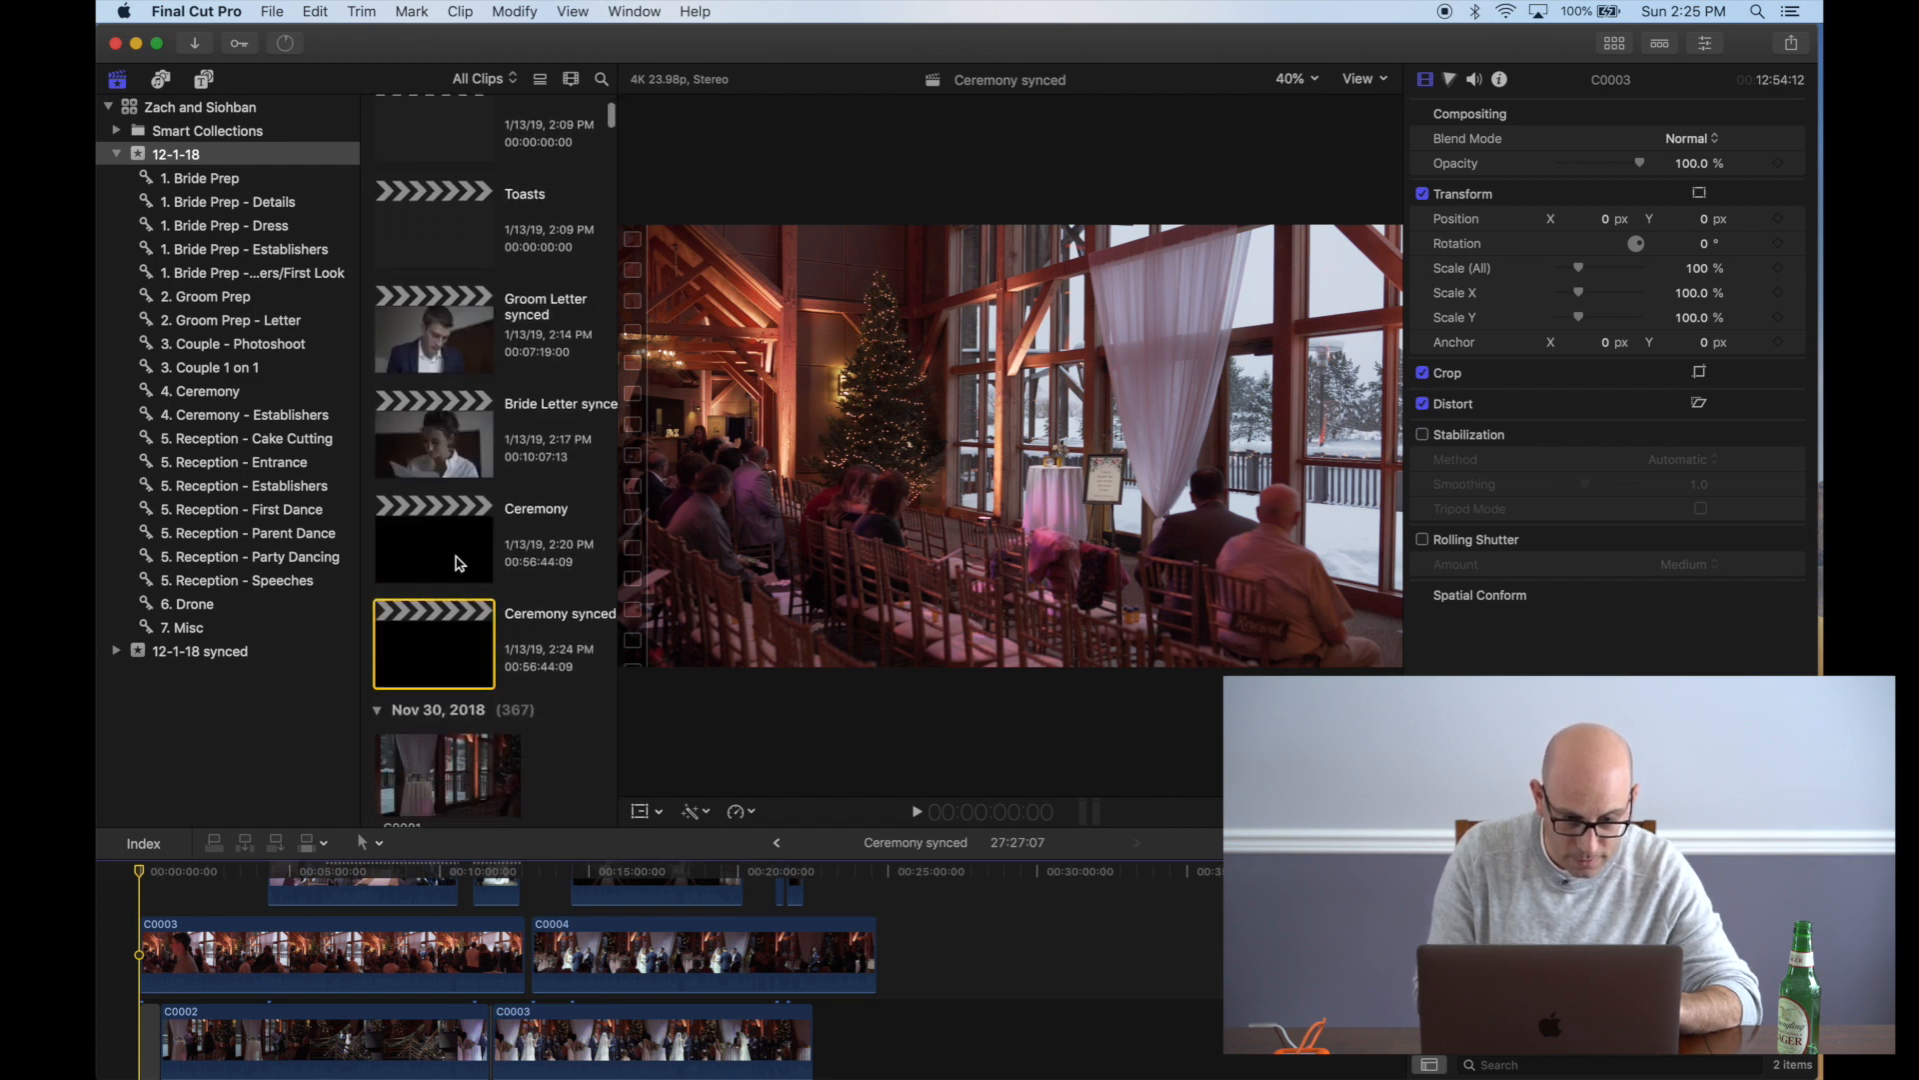
pyautogui.click(458, 563)
pyautogui.press('super+BackSpace')
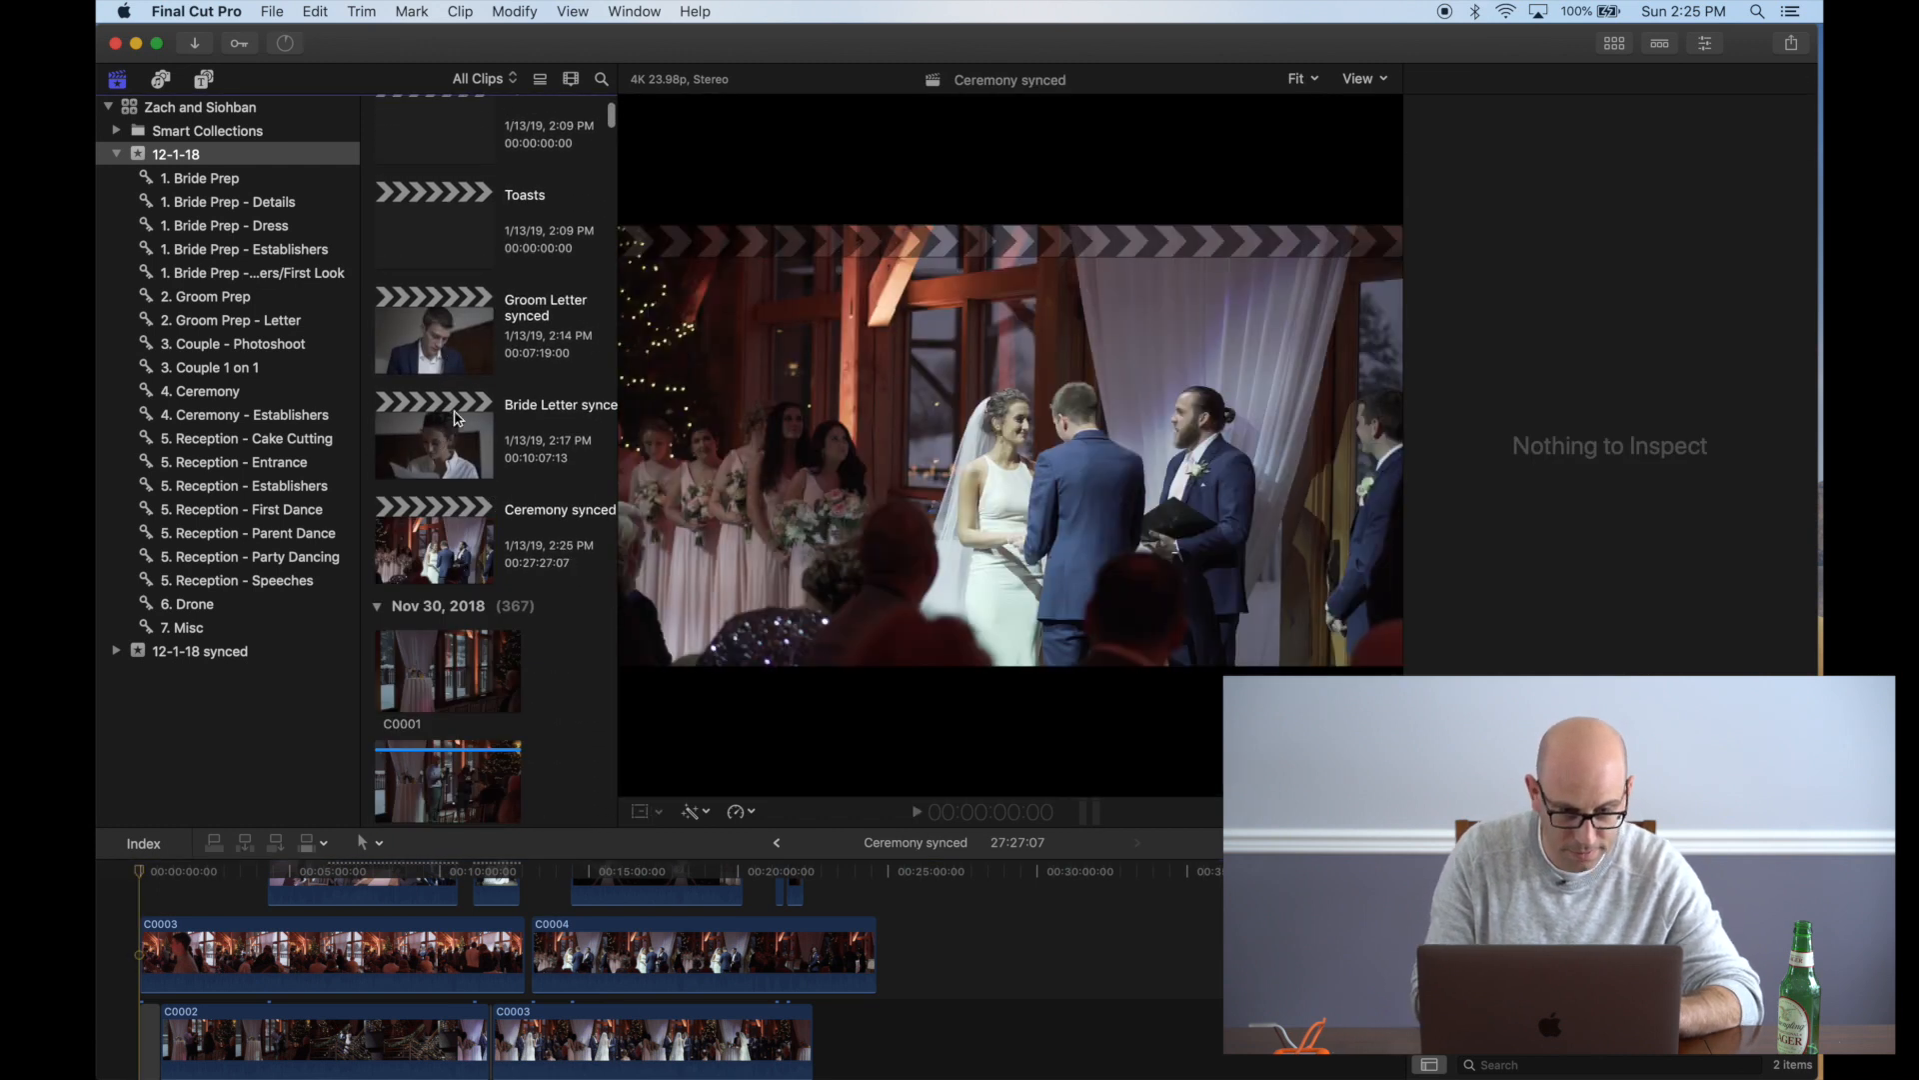
# Delete the 12-1-18 synced event from the library
pyautogui.scroll(8, 458, 447)
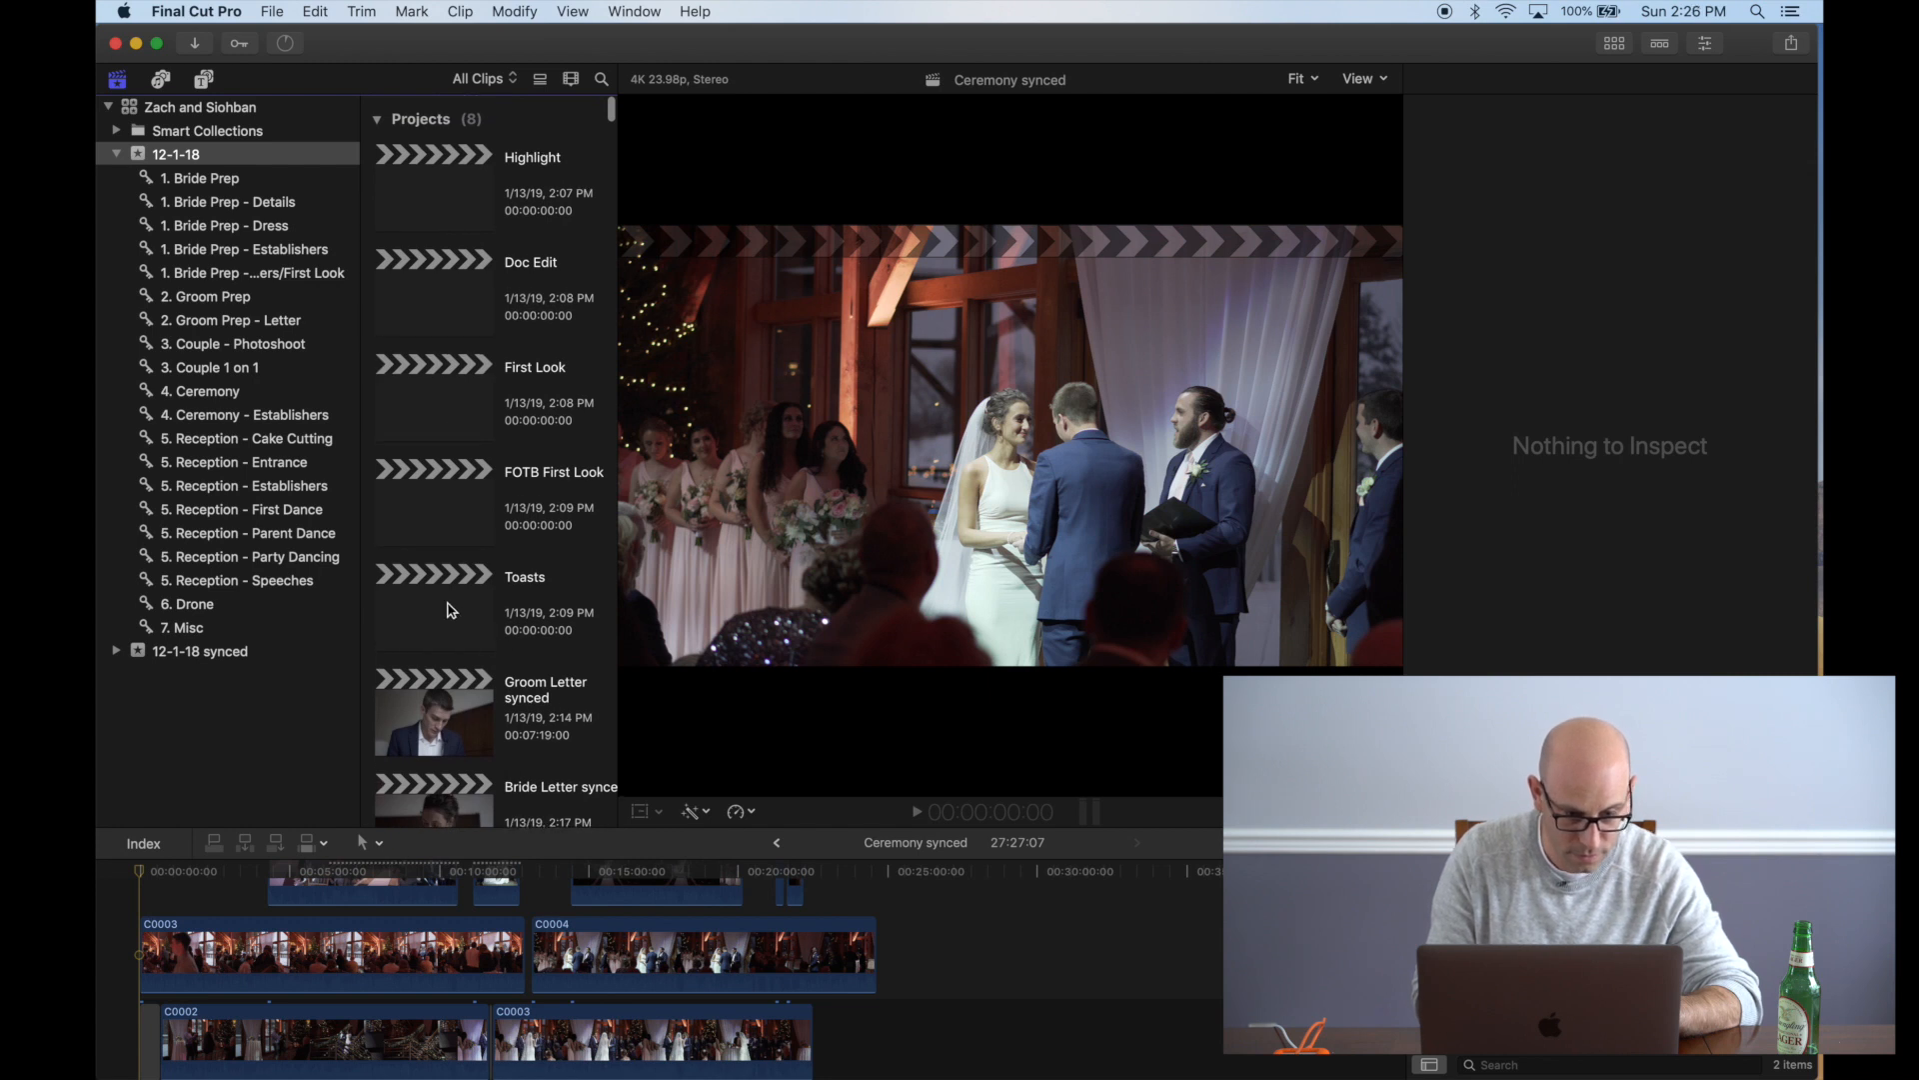
pyautogui.click(245, 655)
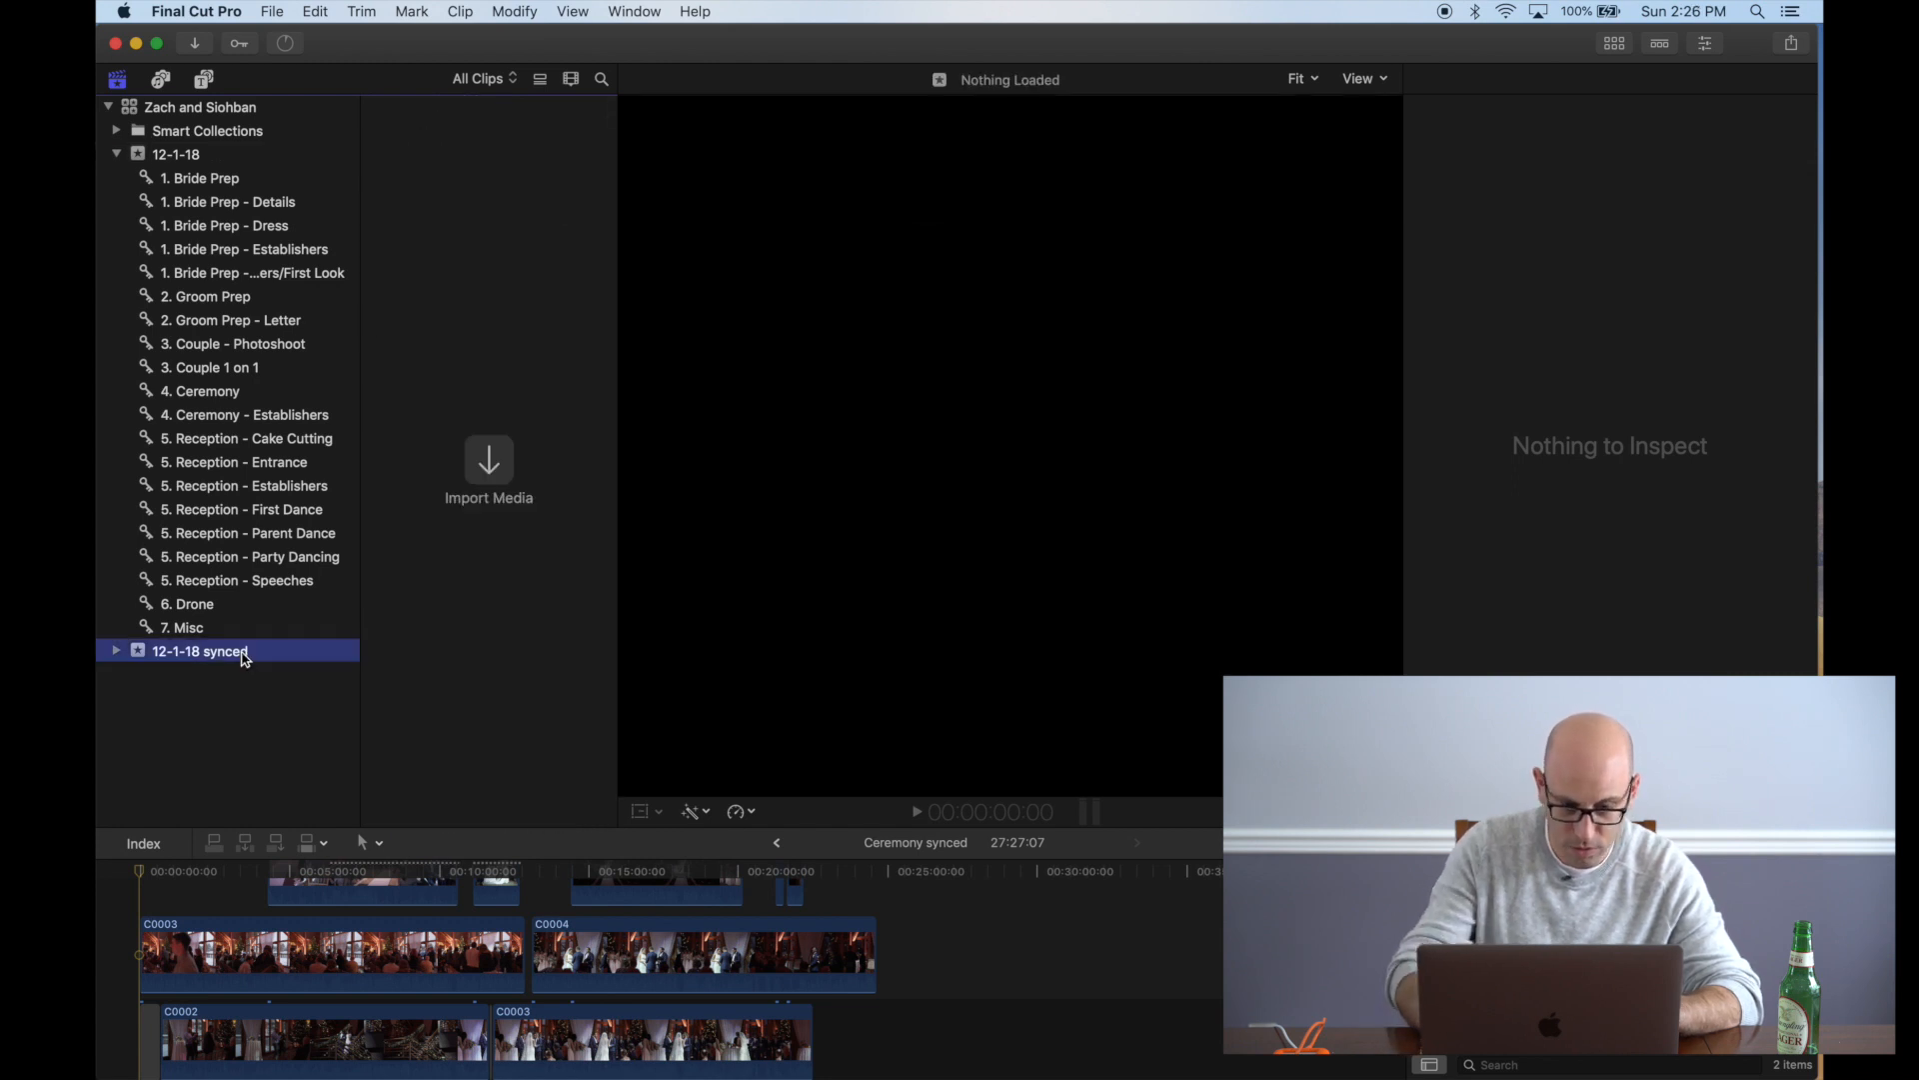
pyautogui.press('super+BackSpace')
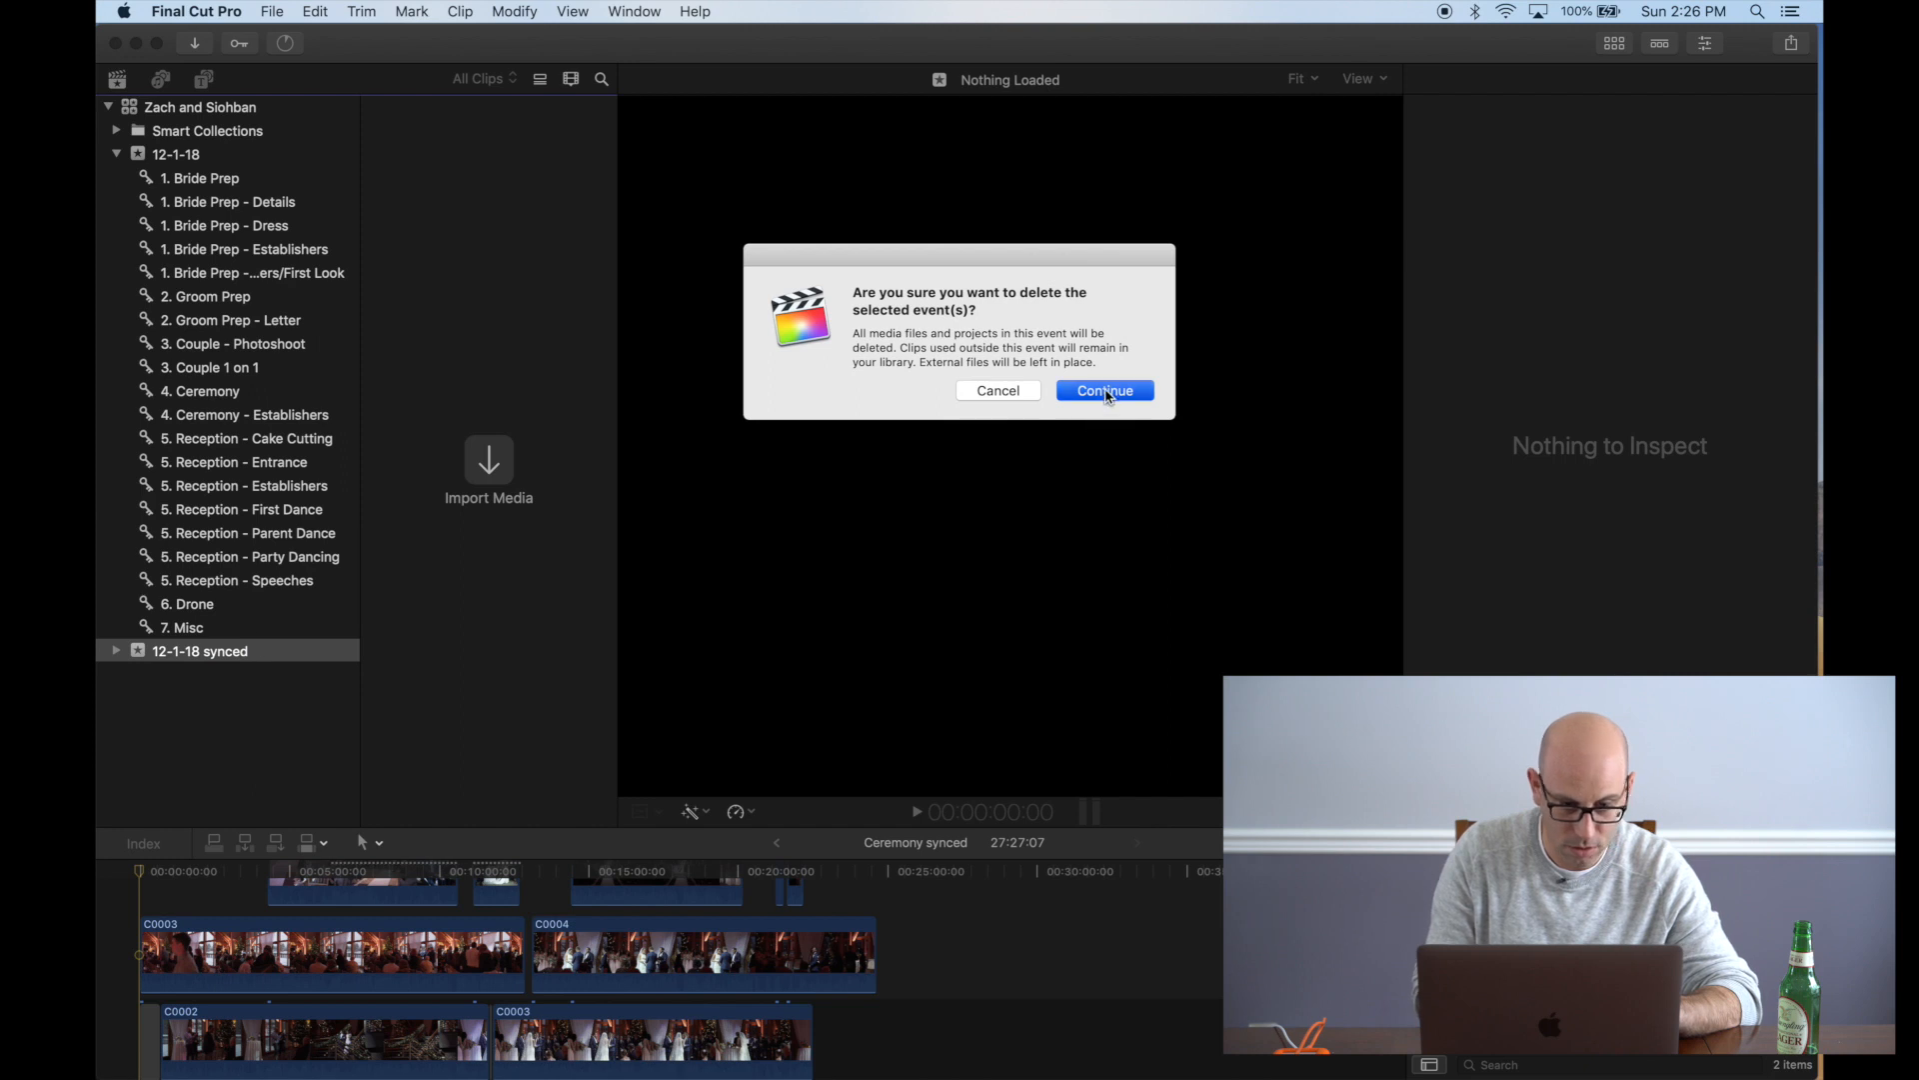
pyautogui.click(1105, 390)
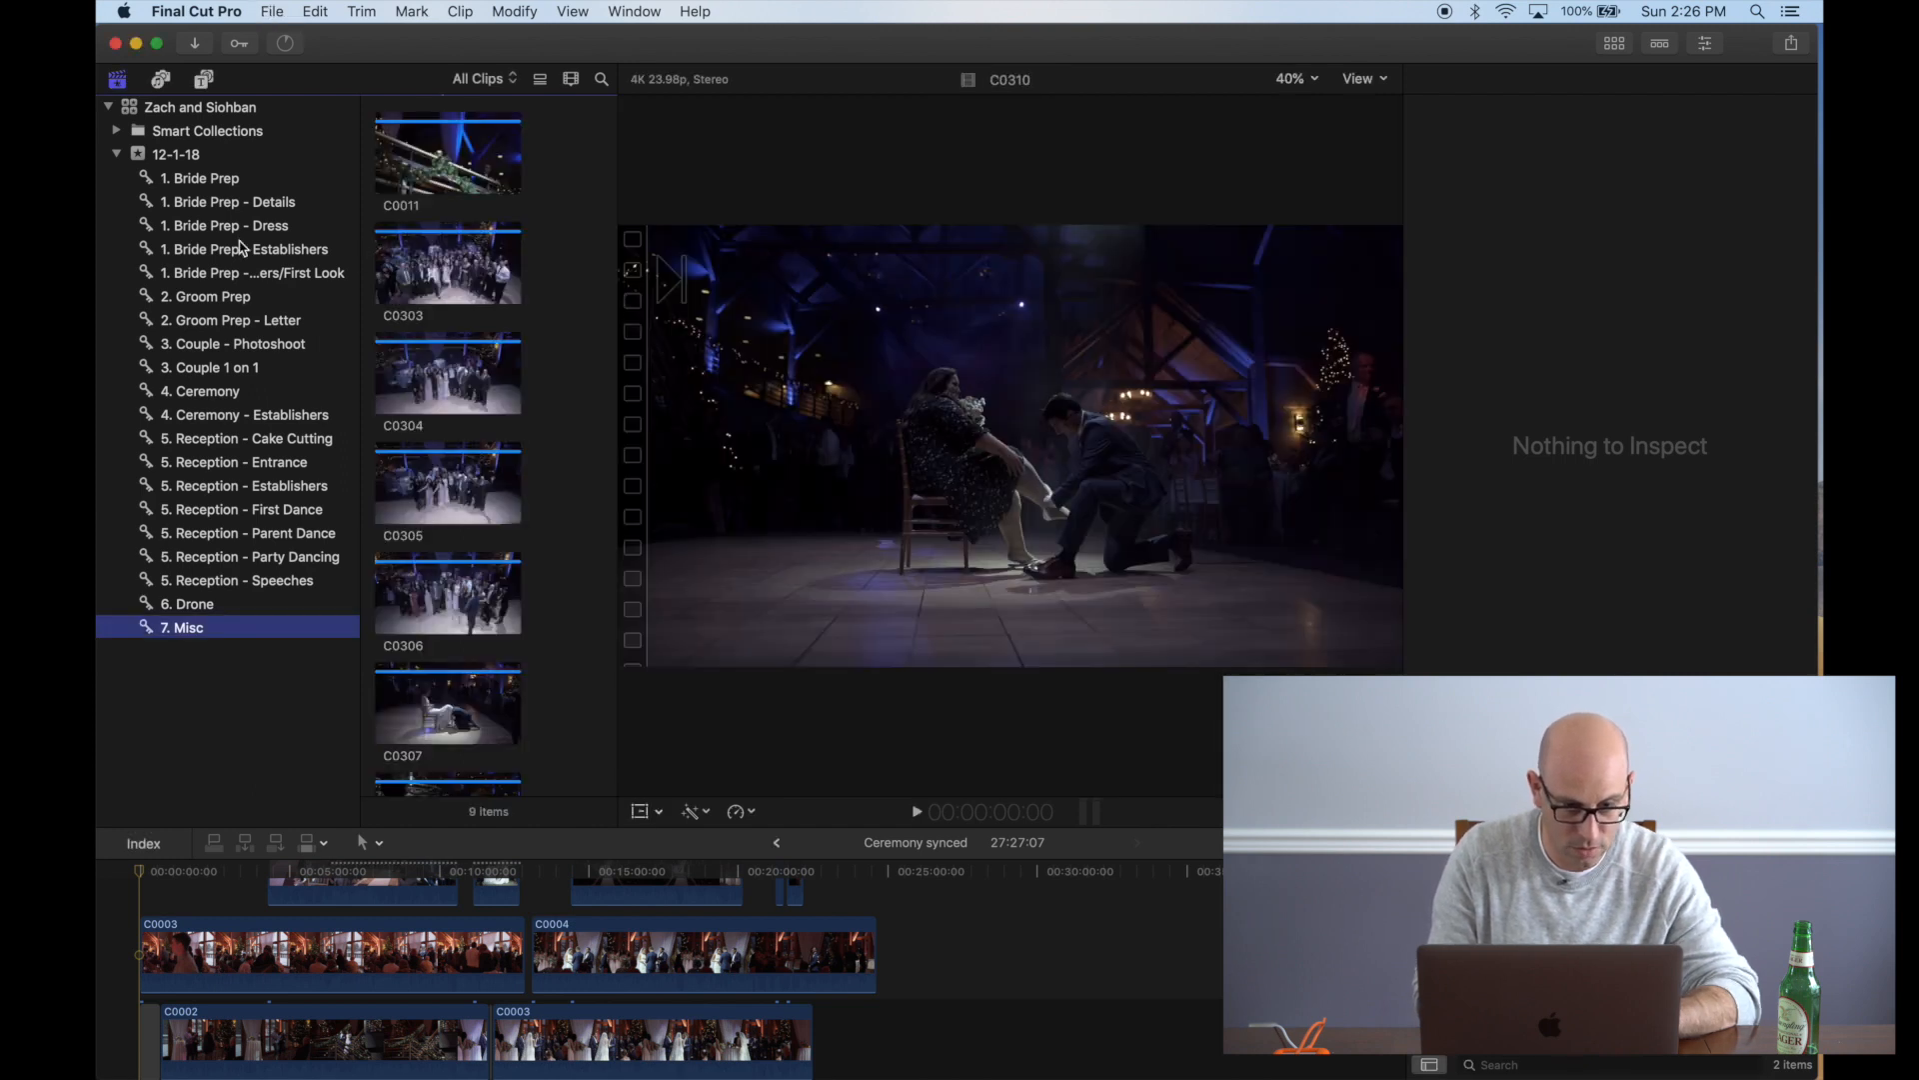
# Open the Toasts project from the 12-1-18 event and add speech clips C0008 and C0009 at the start of its timeline
pyautogui.click(183, 158)
pyautogui.doubleClick(450, 596)
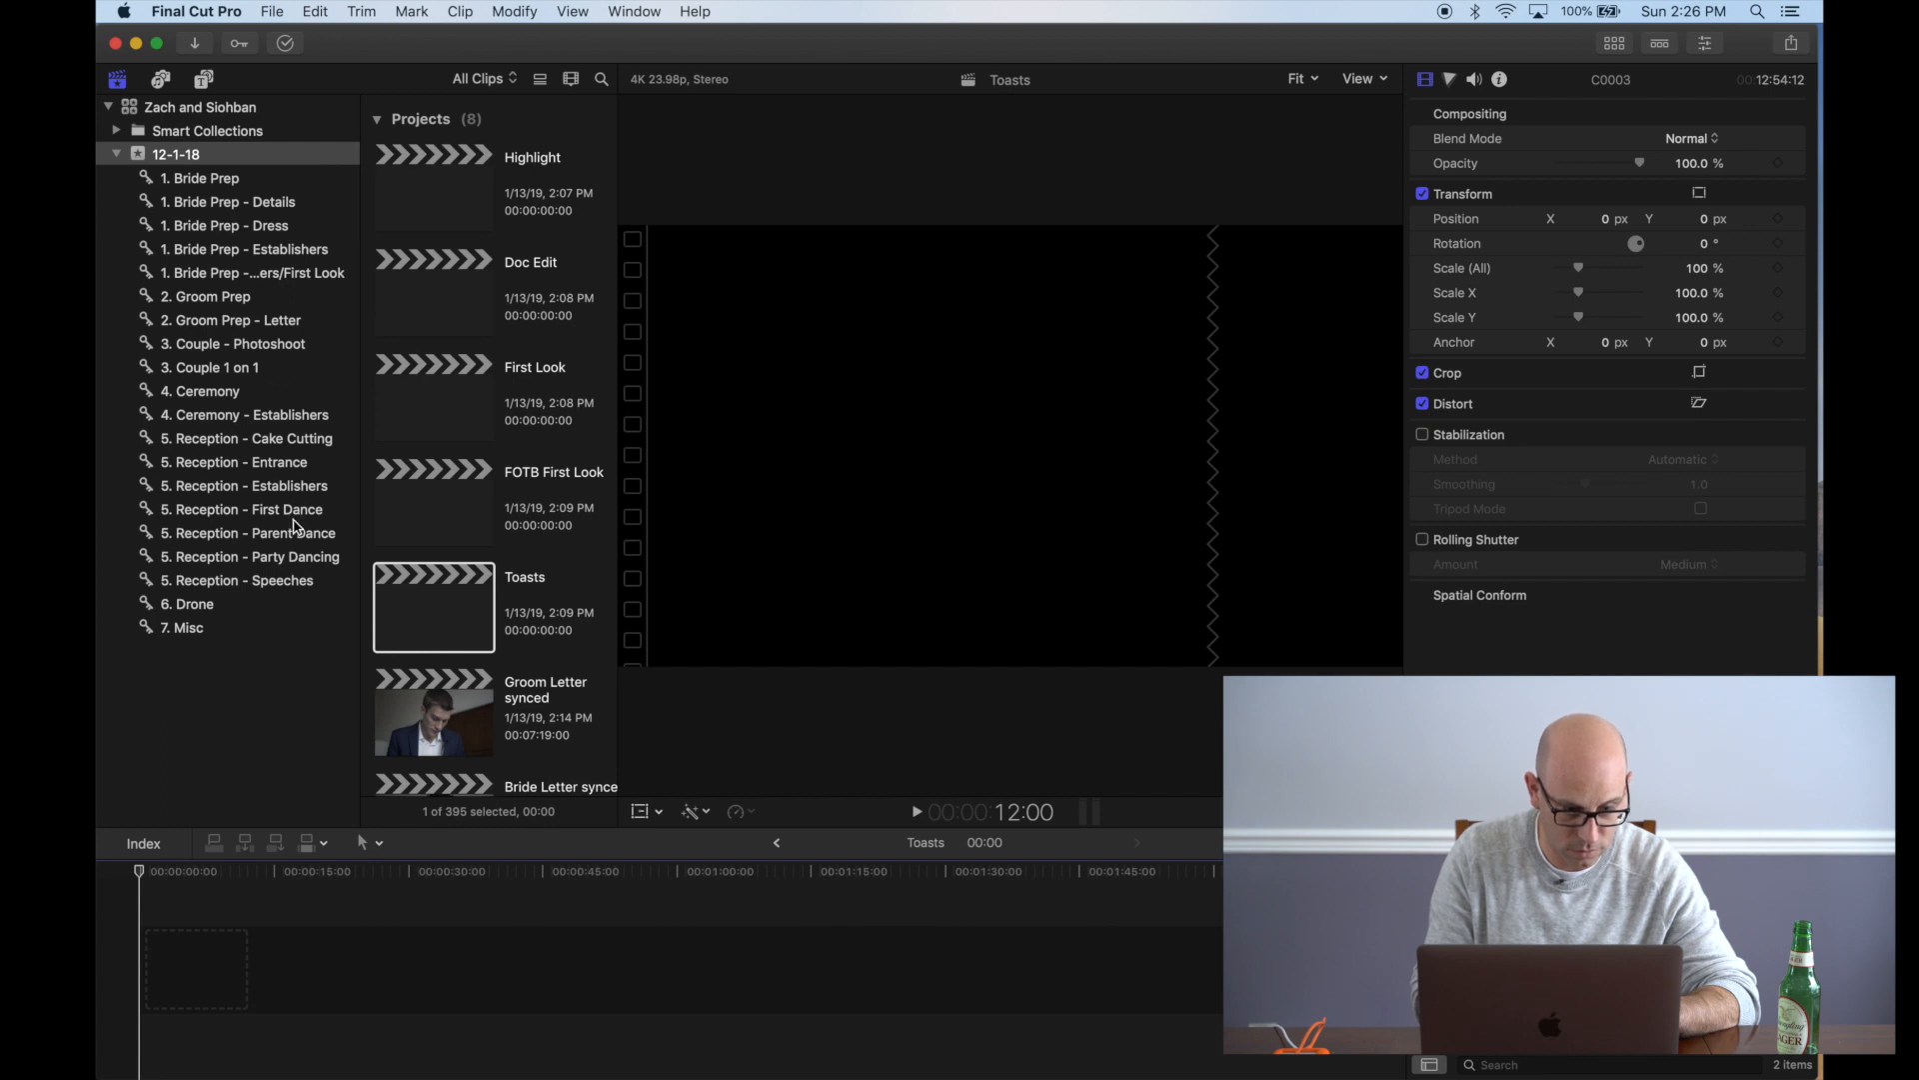
pyautogui.click(283, 580)
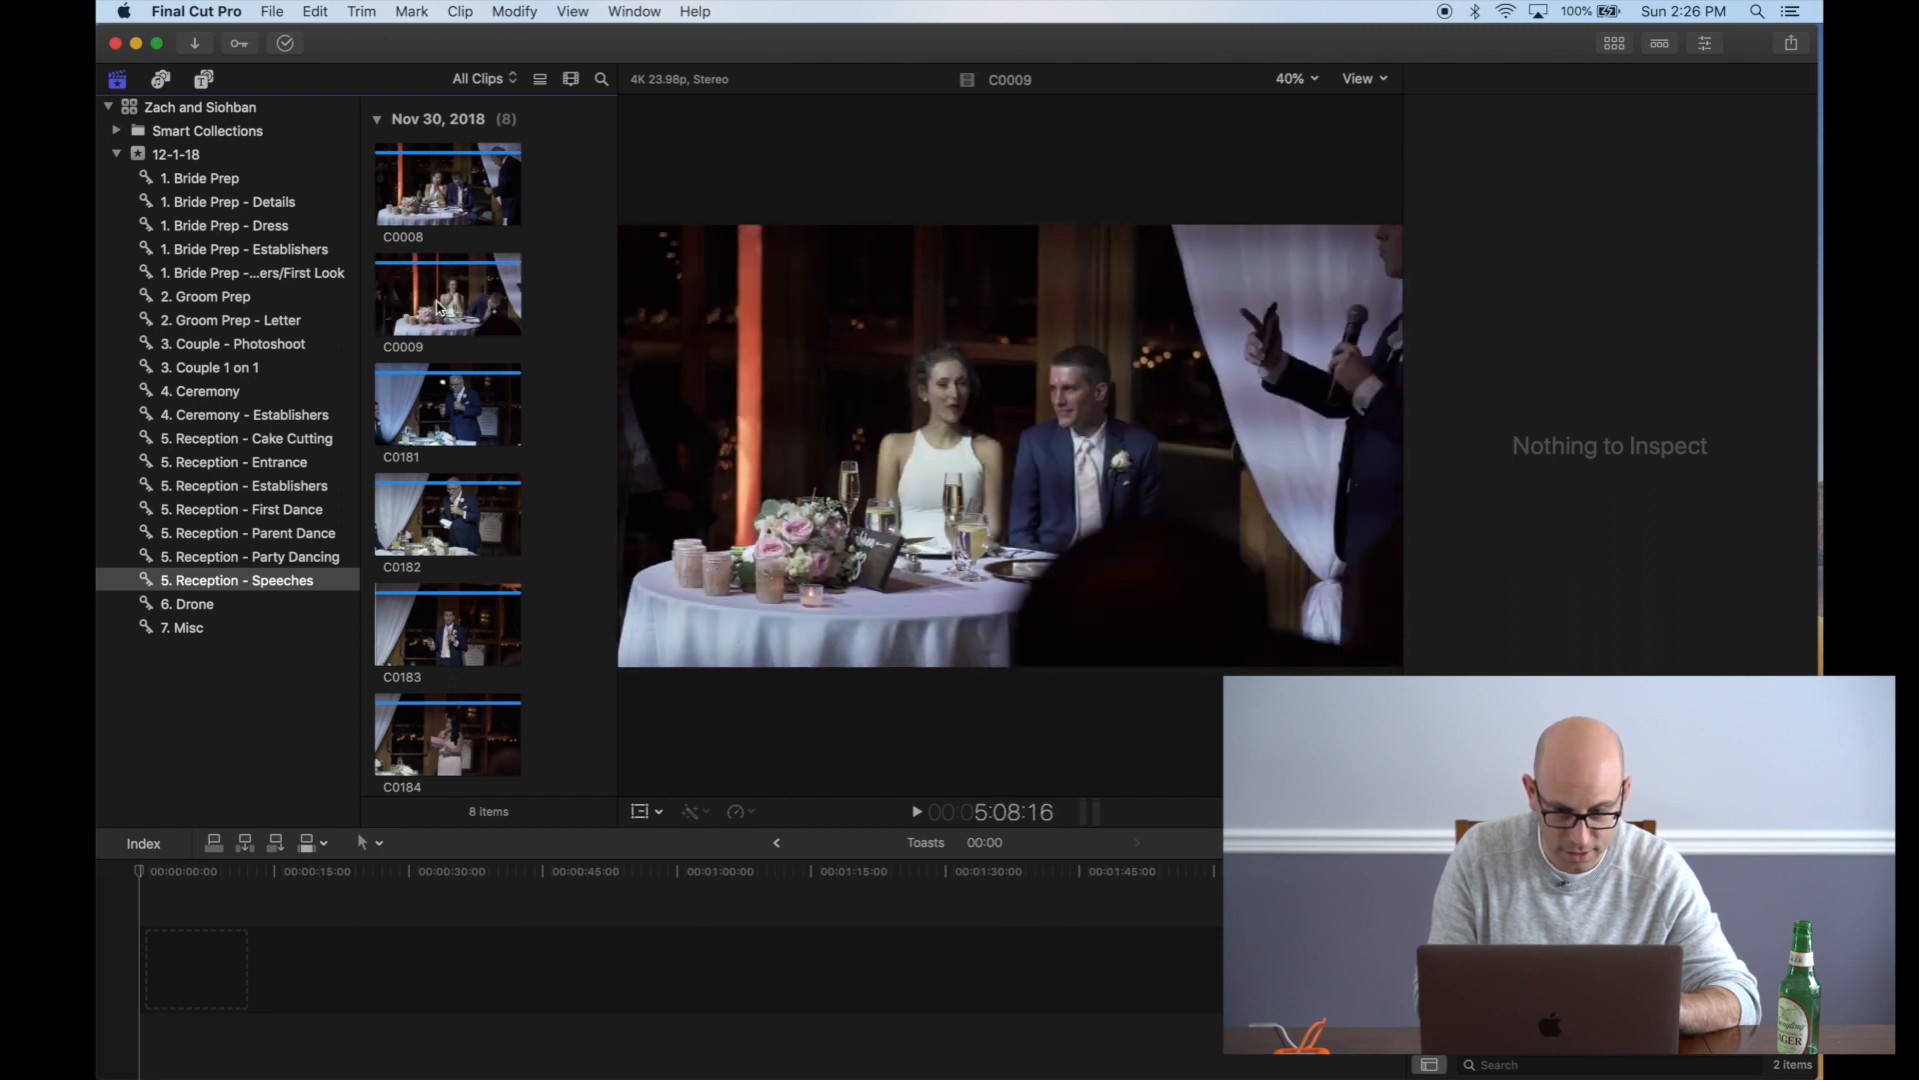
pyautogui.click(410, 178)
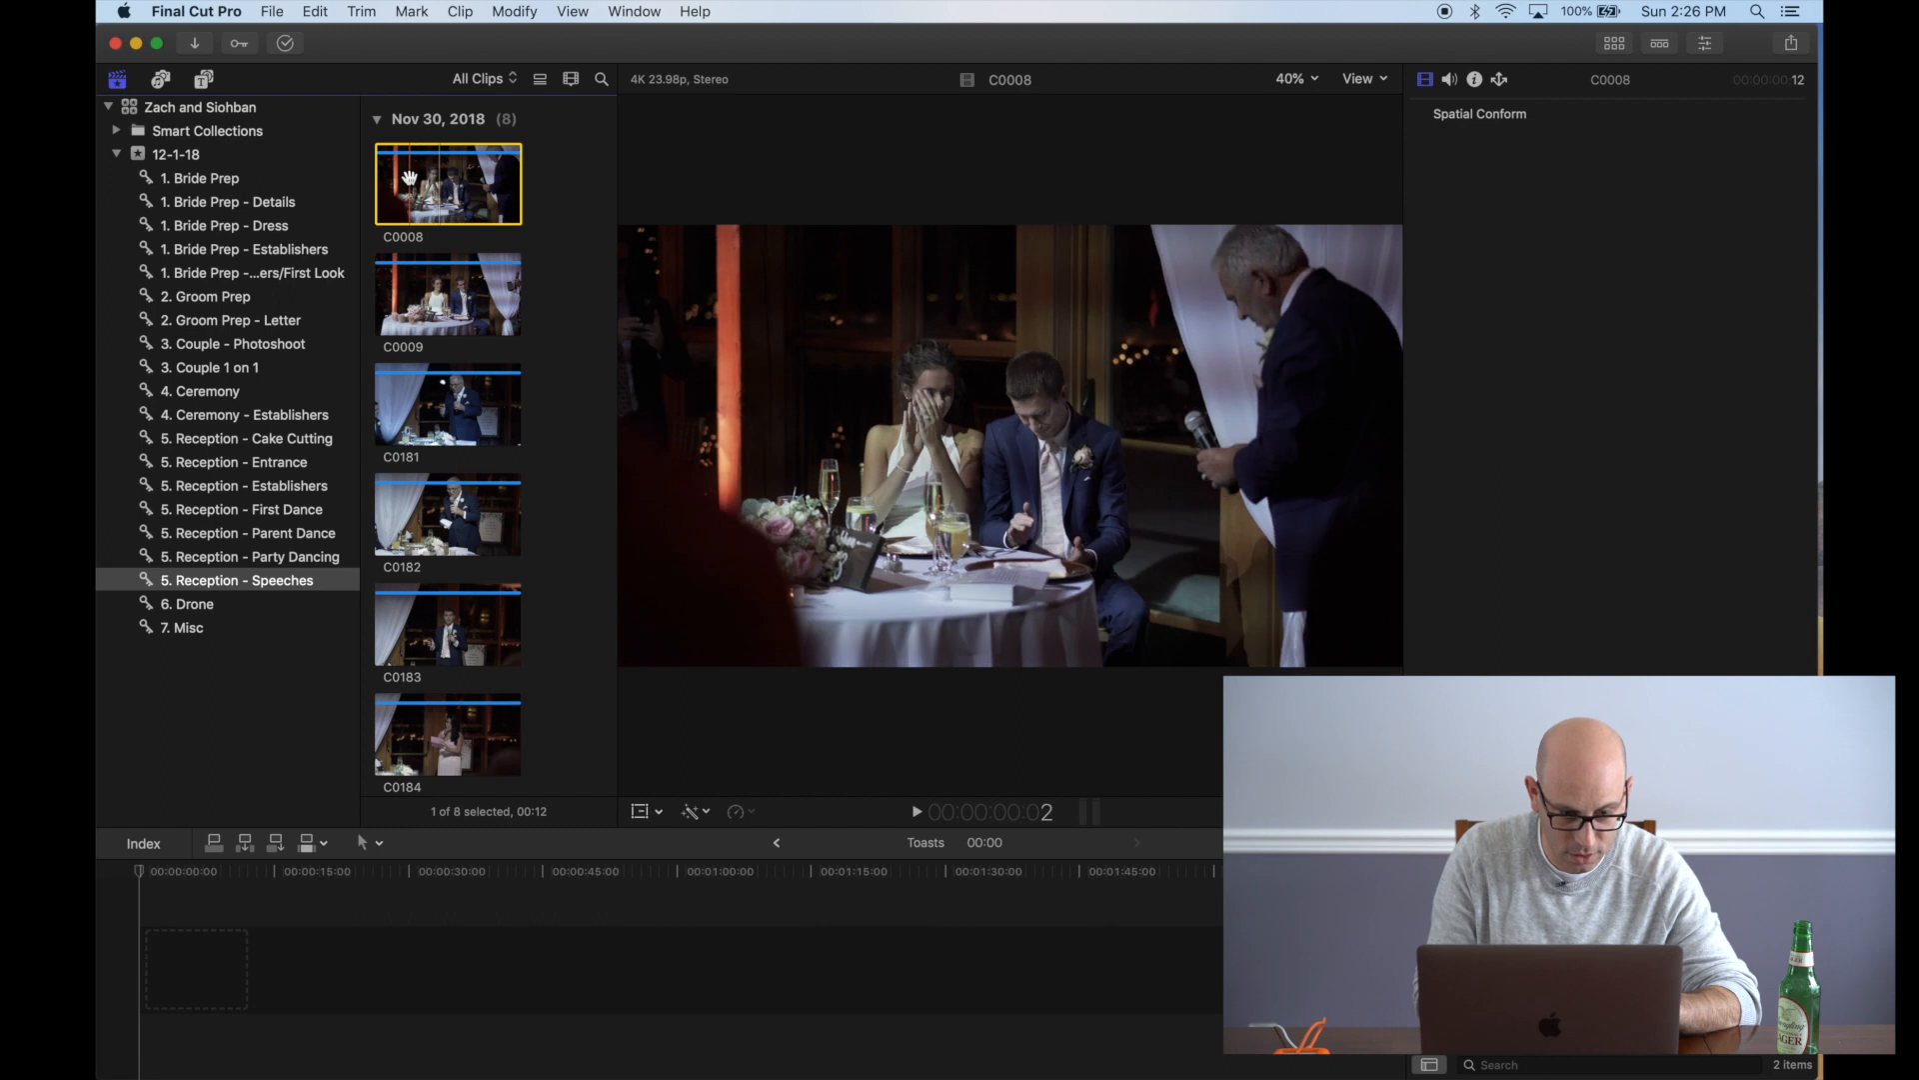
pyautogui.keyDown('super'); pyautogui.click(420, 294); pyautogui.keyUp('super')
pyautogui.moveTo(420, 290); pyautogui.dragTo(145, 959)
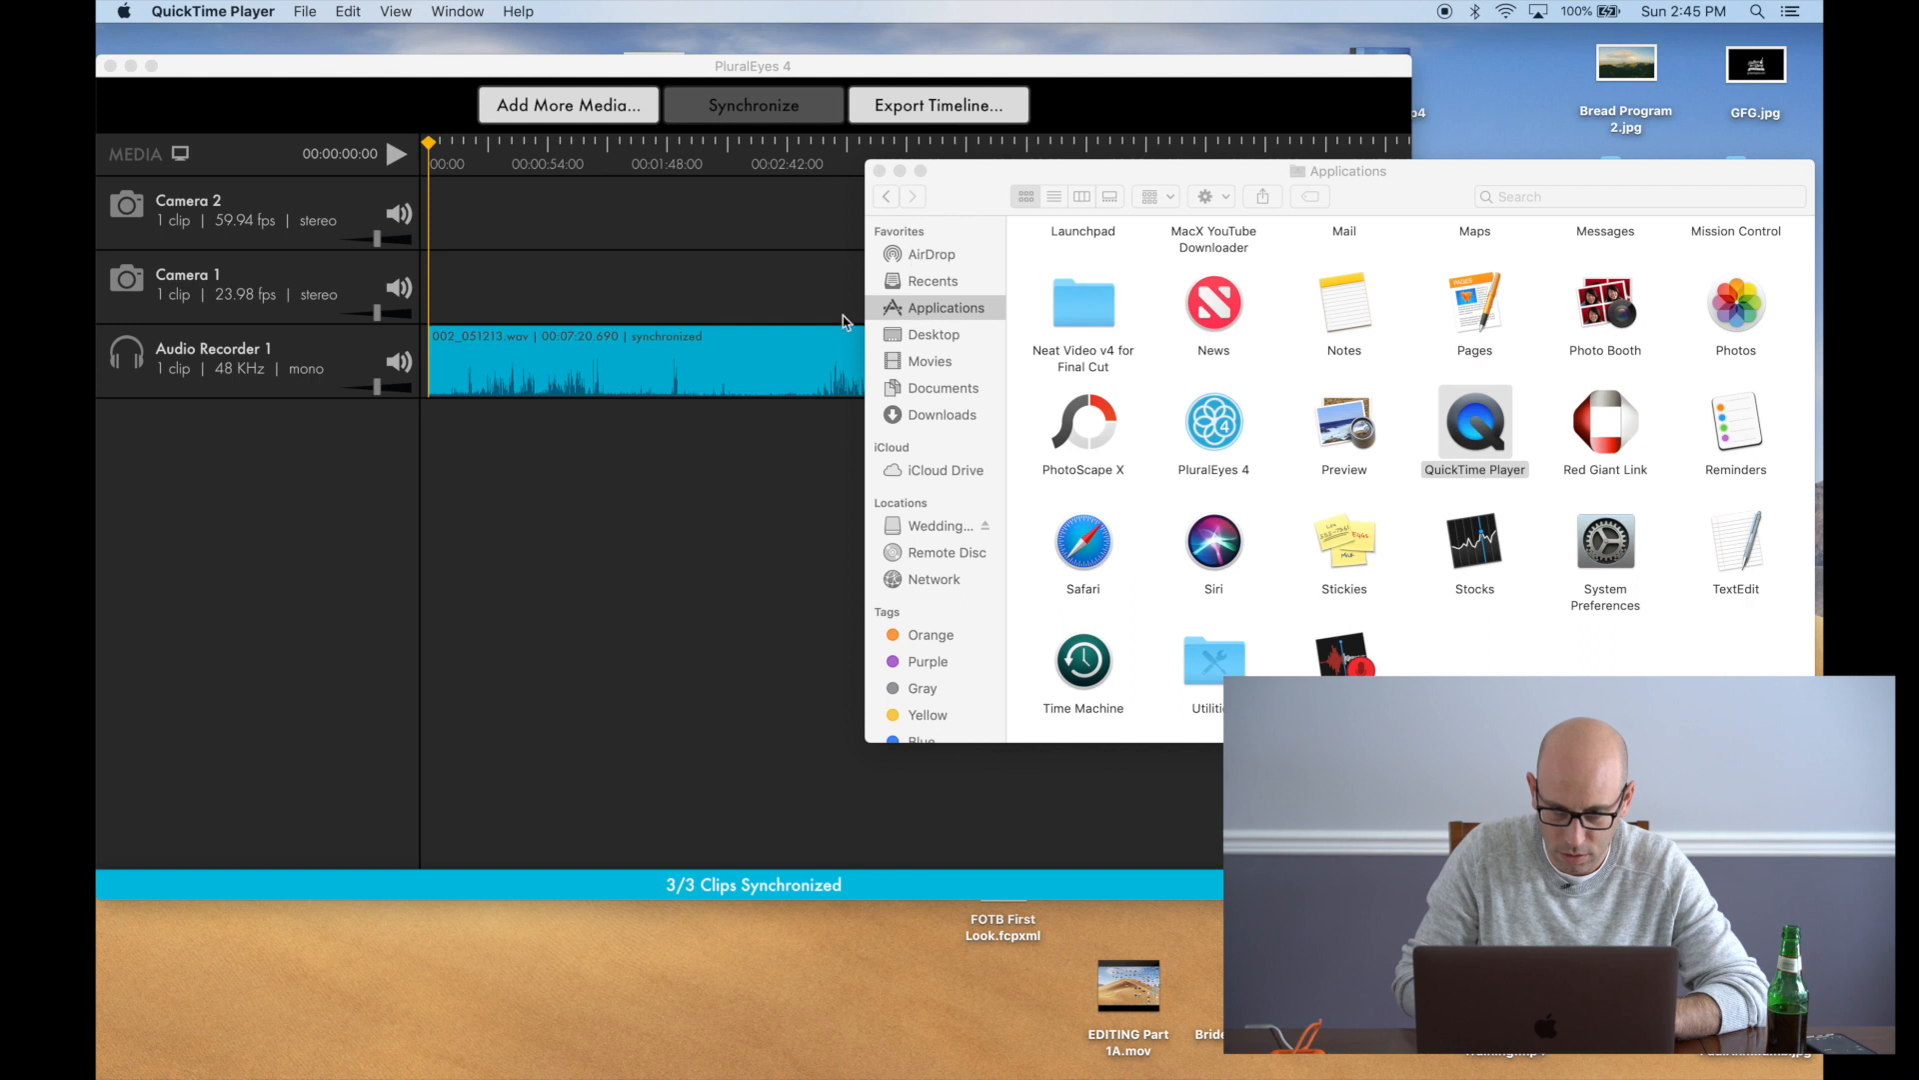
# Switch from PluralEyes to the minimized Final Cut Pro window with the FOTB First Look synced timeline
pyautogui.click(737, 553)
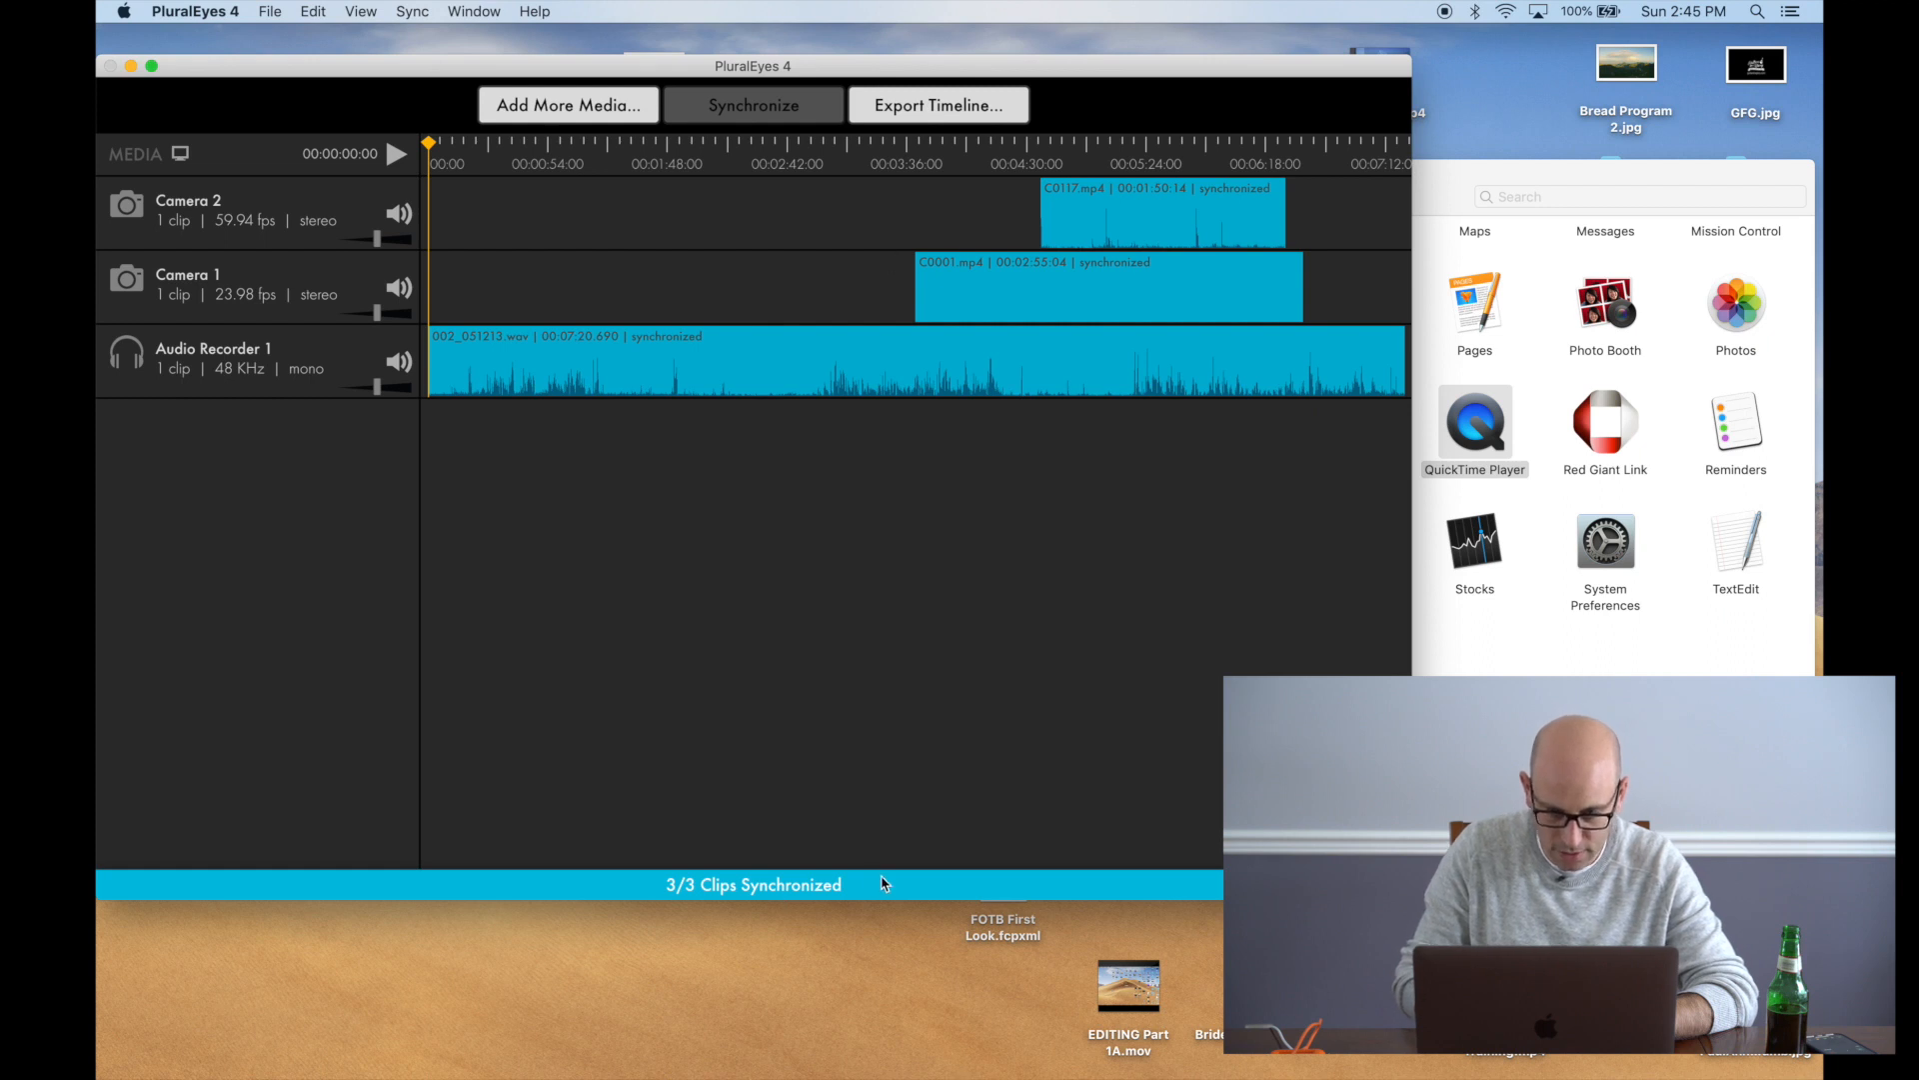
pyautogui.moveTo(888, 1078)
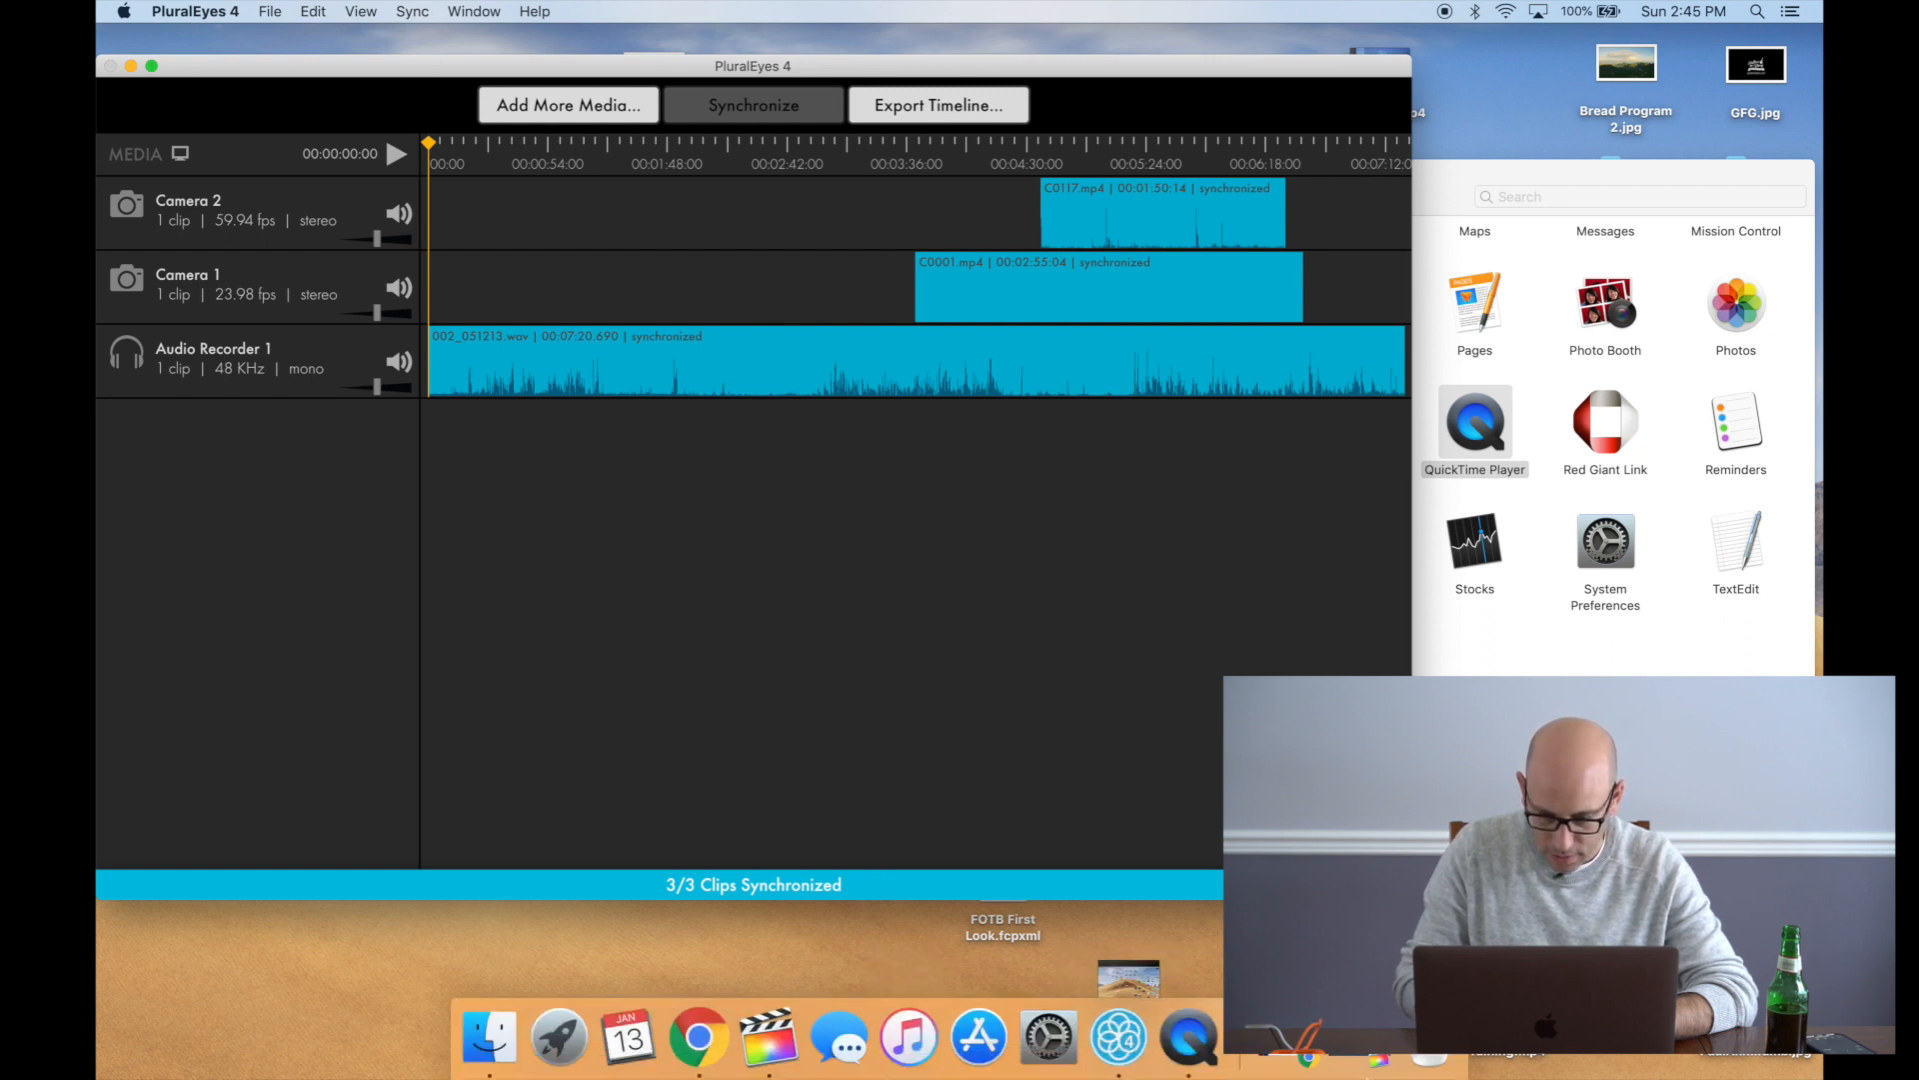
pyautogui.click(1367, 1055)
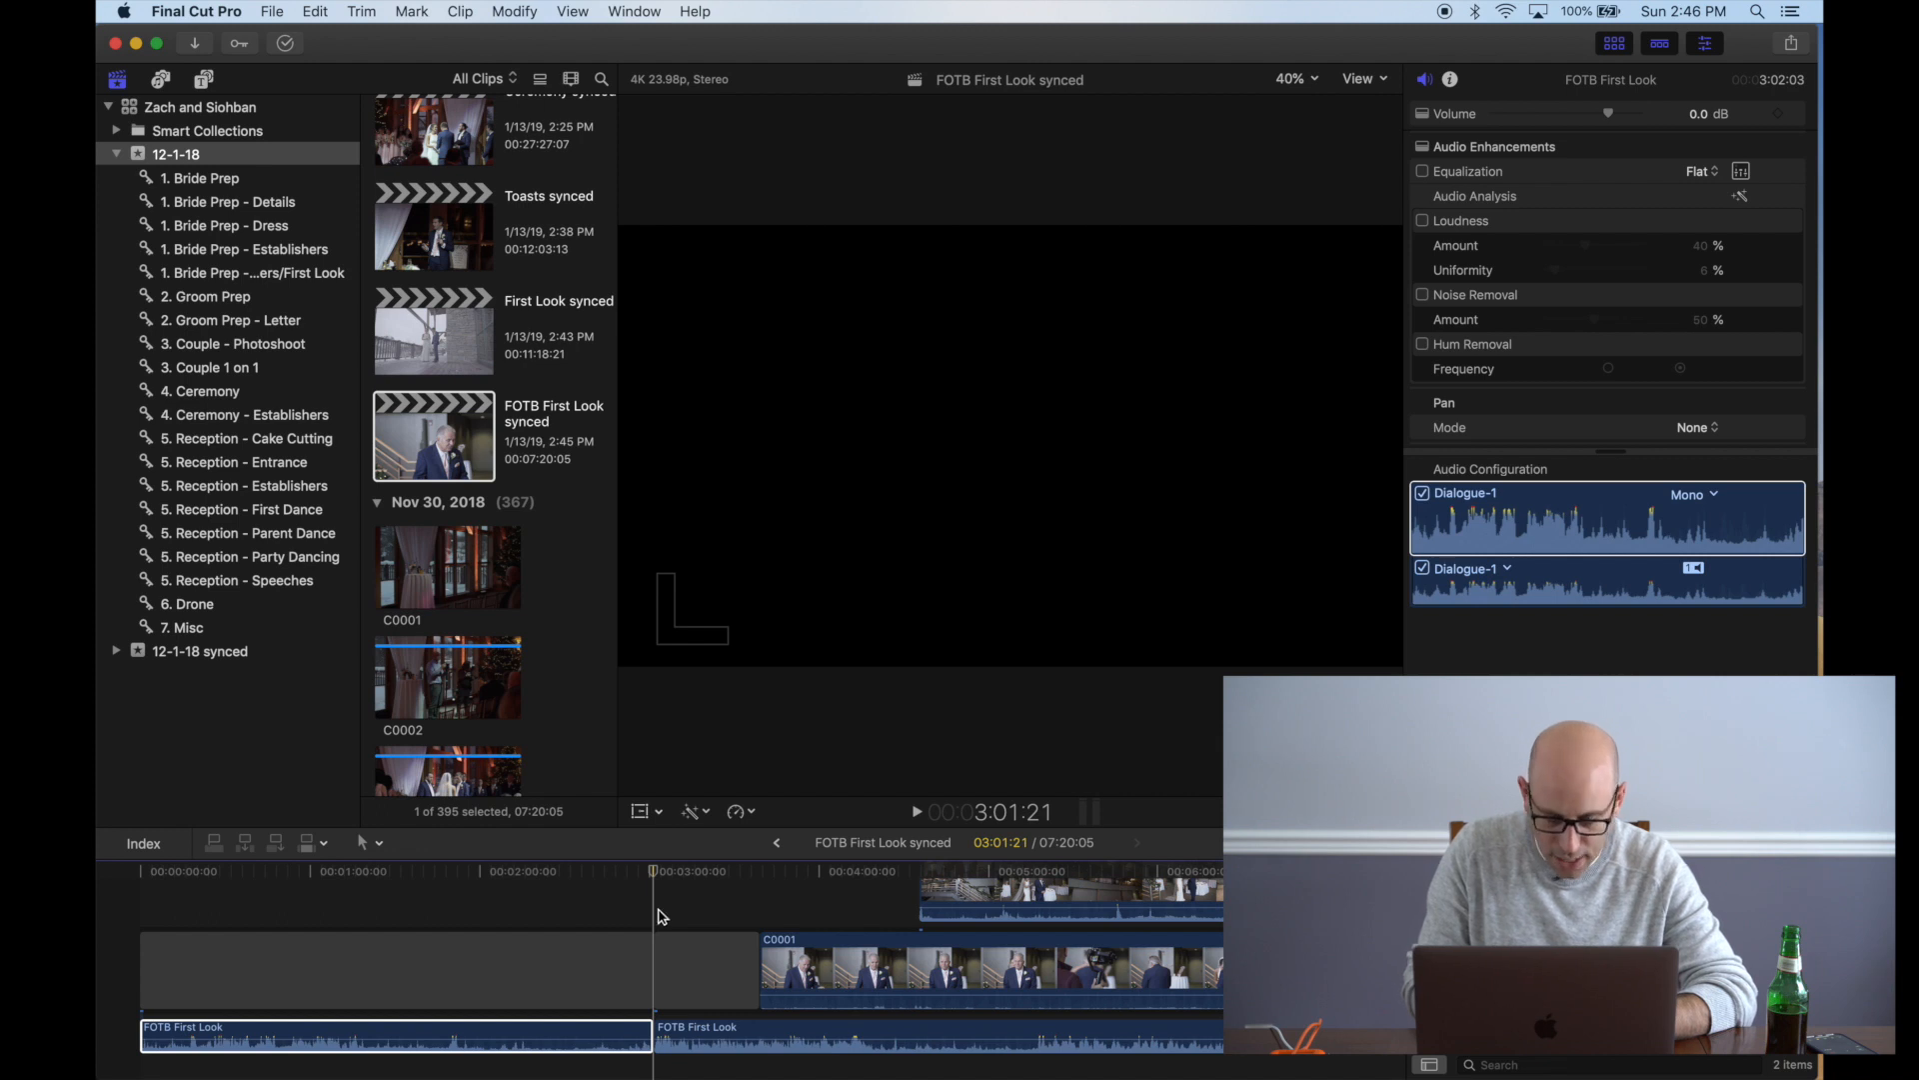
# Listen to the FOTB First Look audio from the cut at 03:01:21 up to clip C0001, and near the timeline's start
pyautogui.scroll(-1, 689, 909)
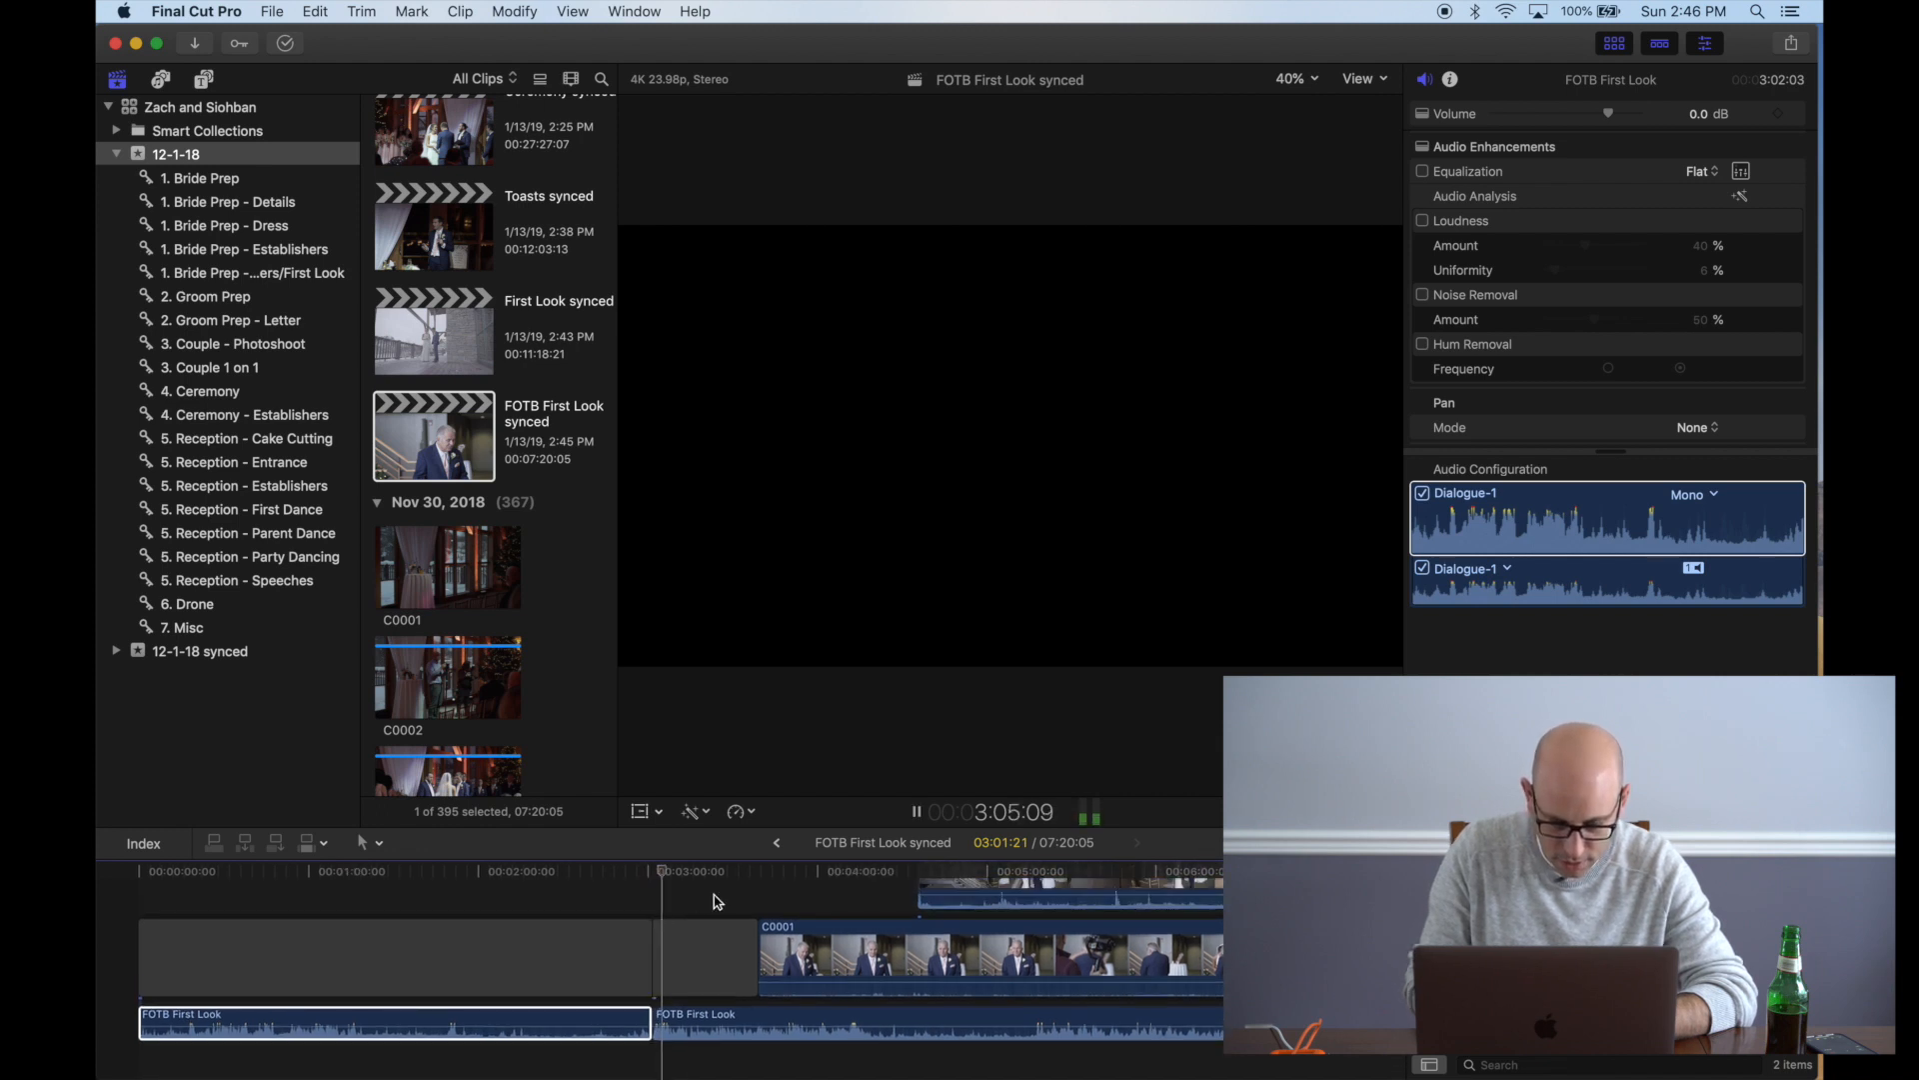
pyautogui.click(656, 905)
pyautogui.press('super+equal')
pyautogui.press('super+equal')
pyautogui.press('super+equal')
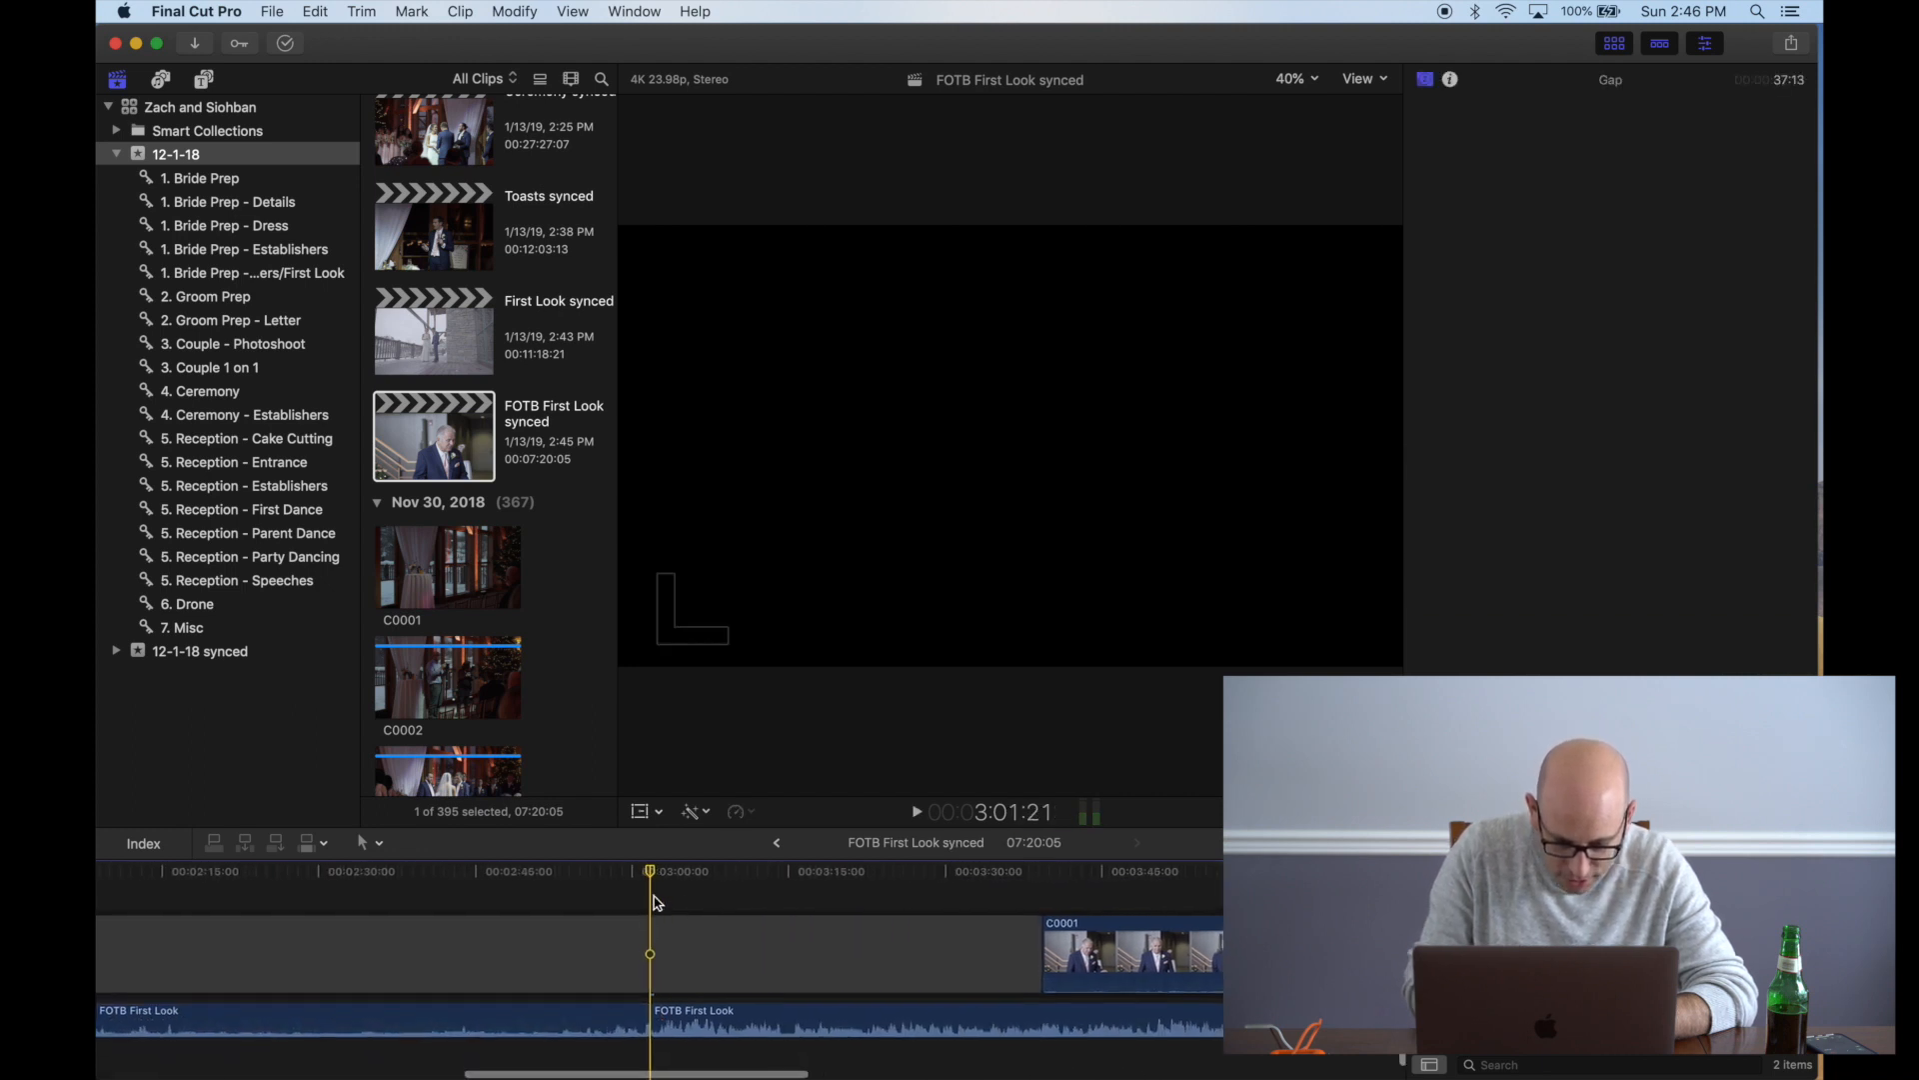
pyautogui.press('space')
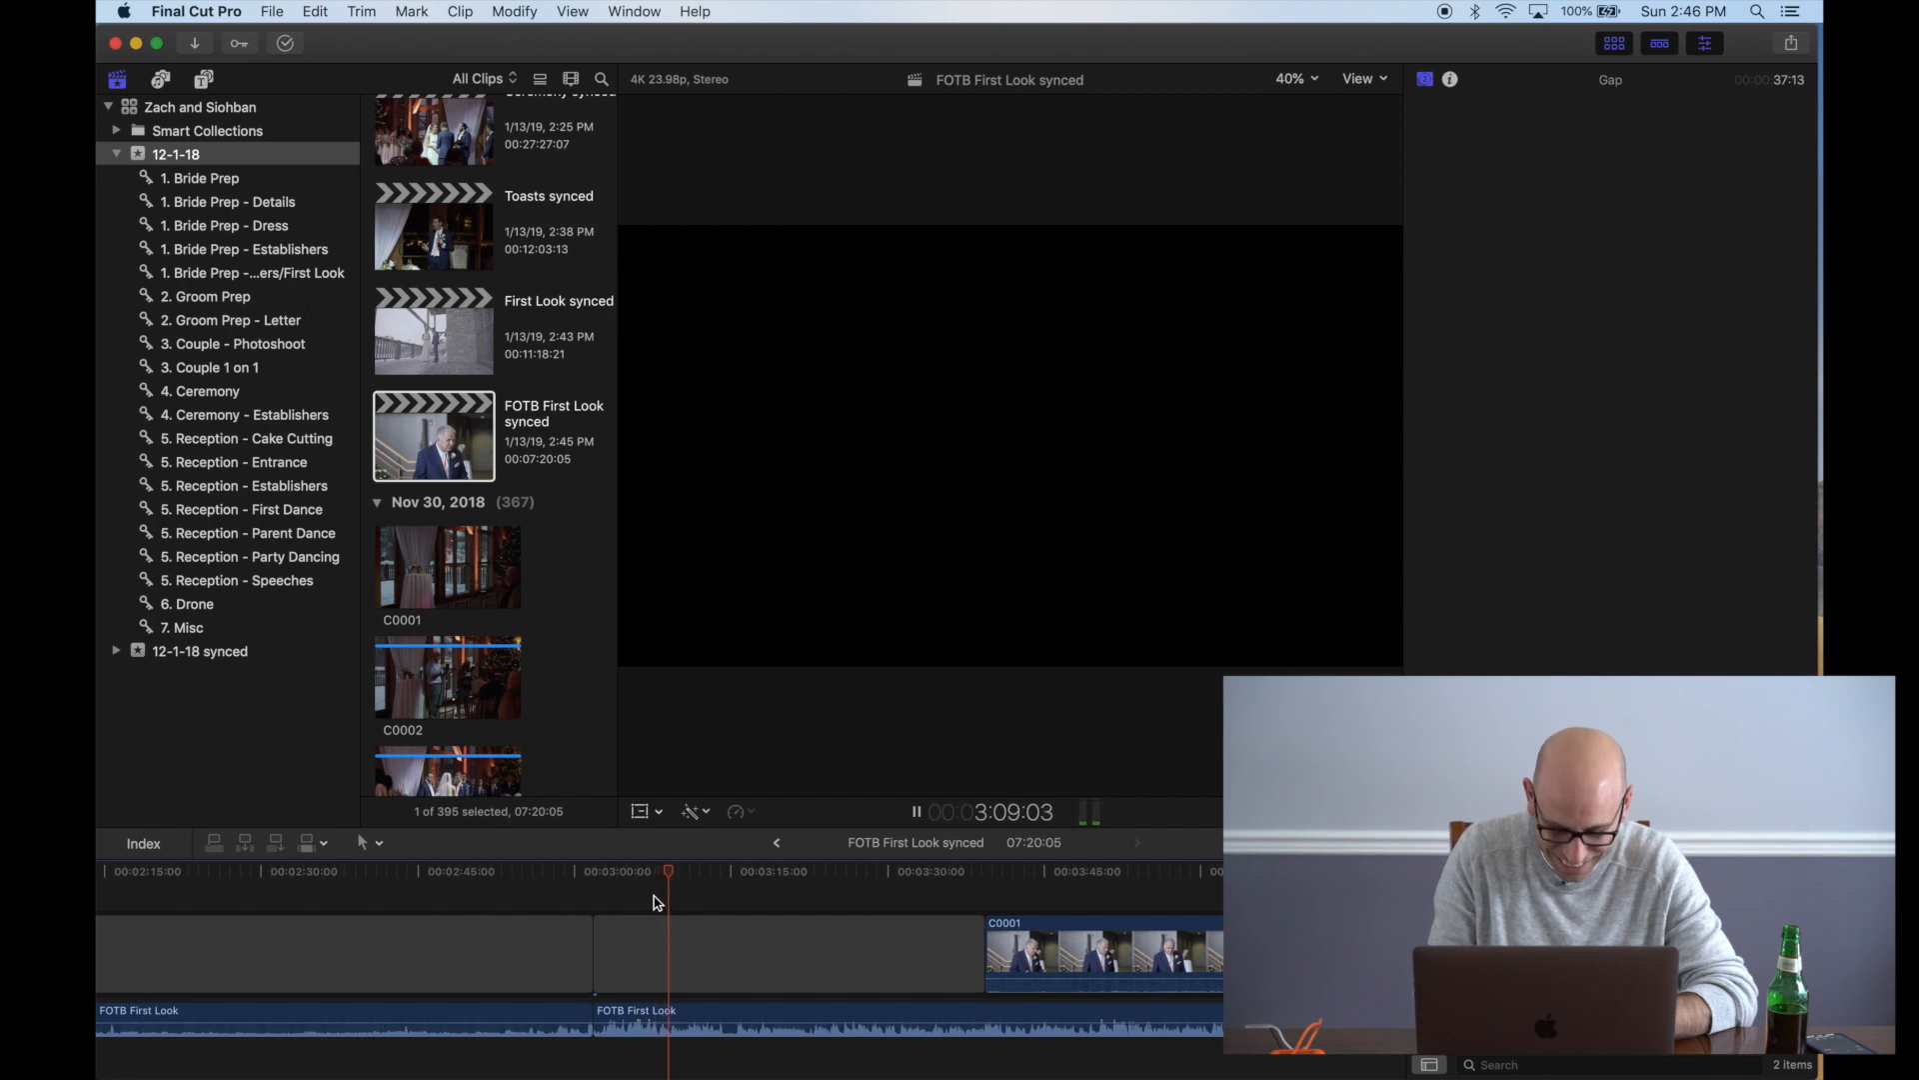
pyautogui.press('space')
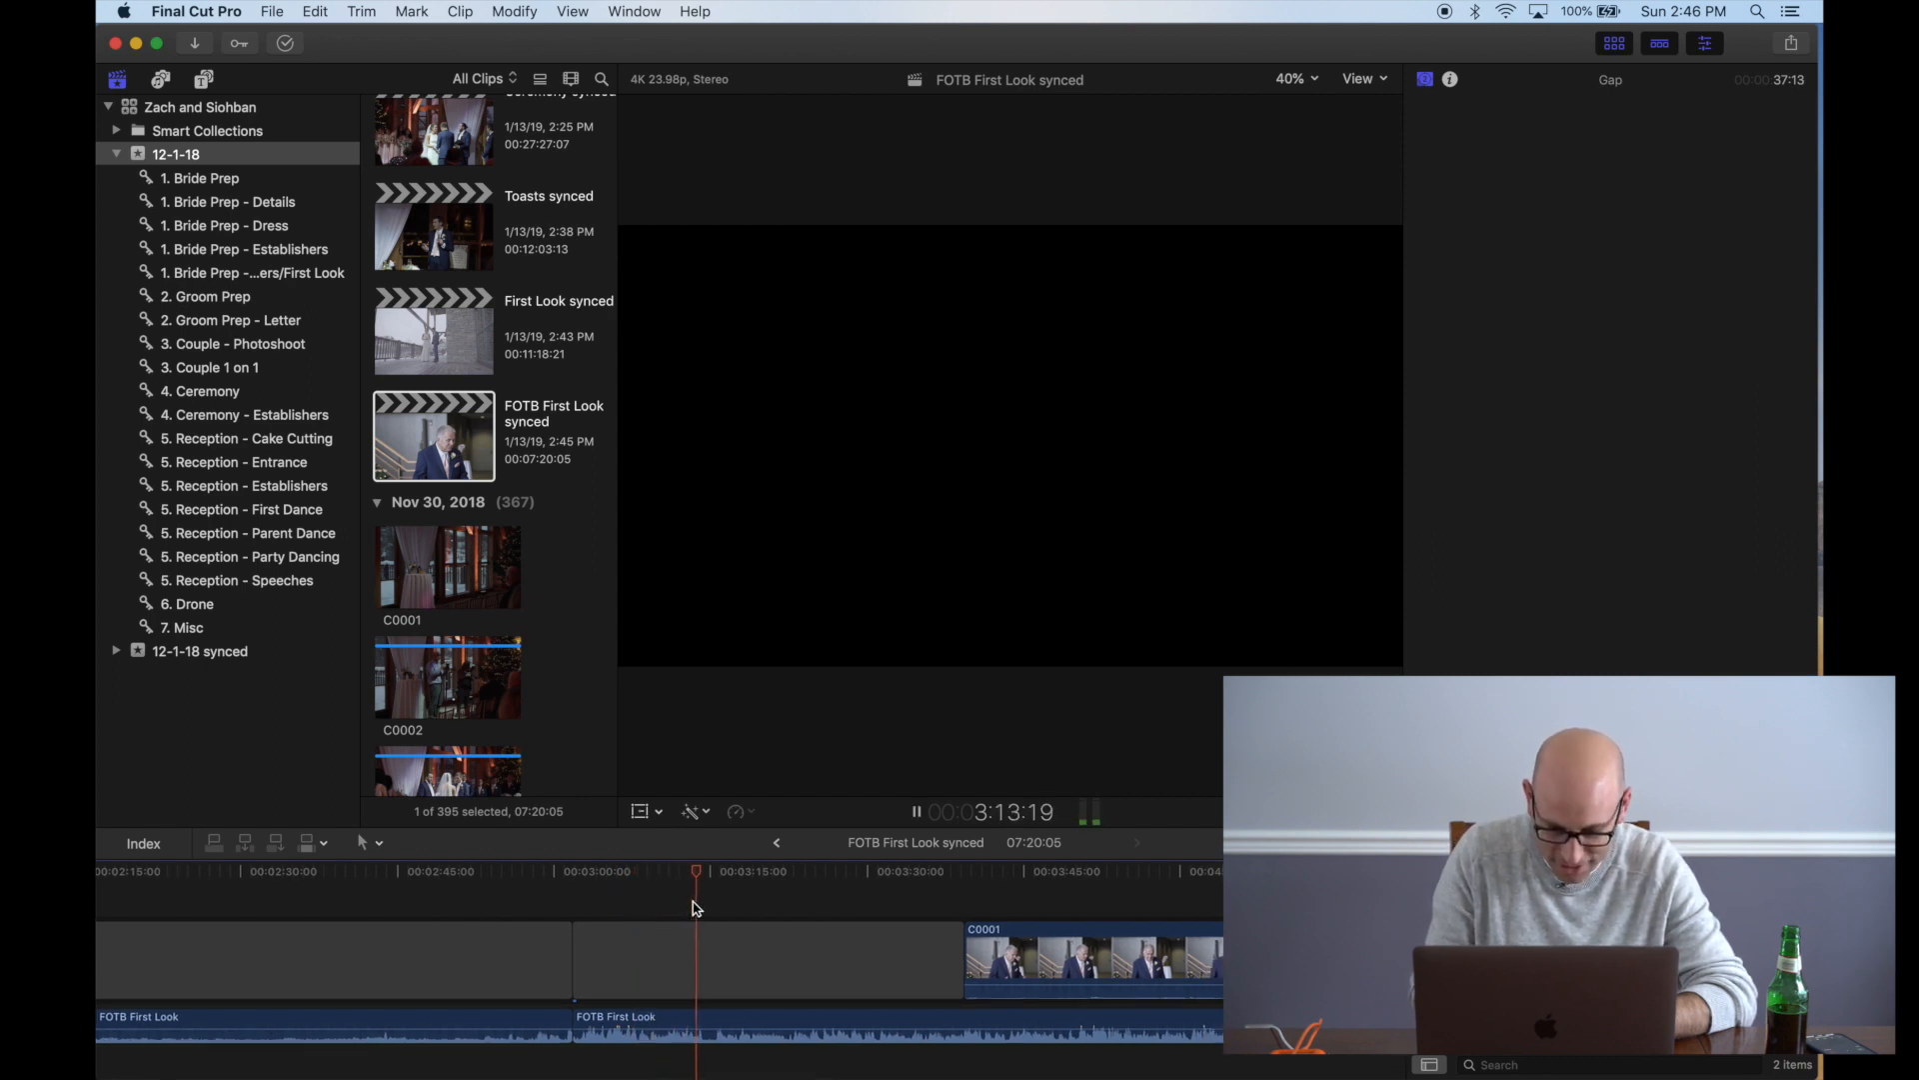
pyautogui.hscroll(2, 697, 907)
pyautogui.hscroll(2, 698, 908)
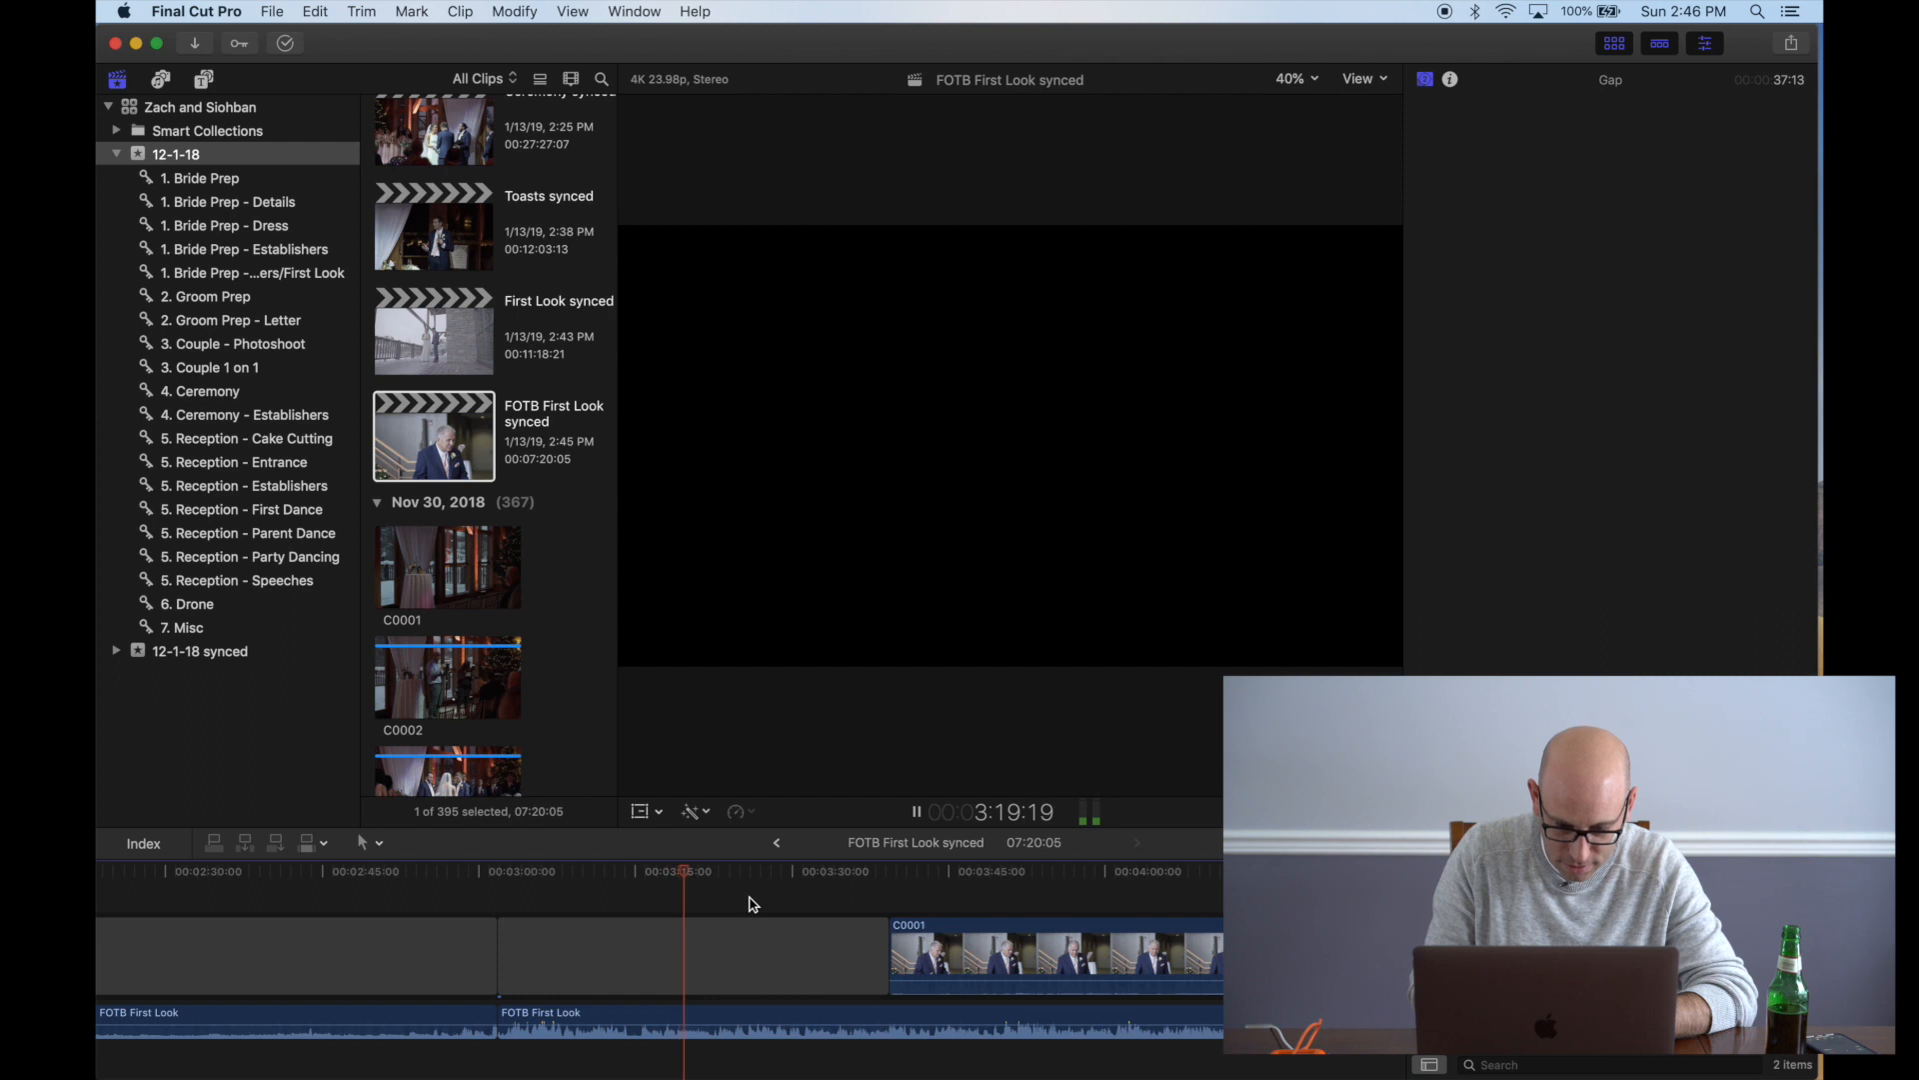
pyautogui.hscroll(2, 756, 905)
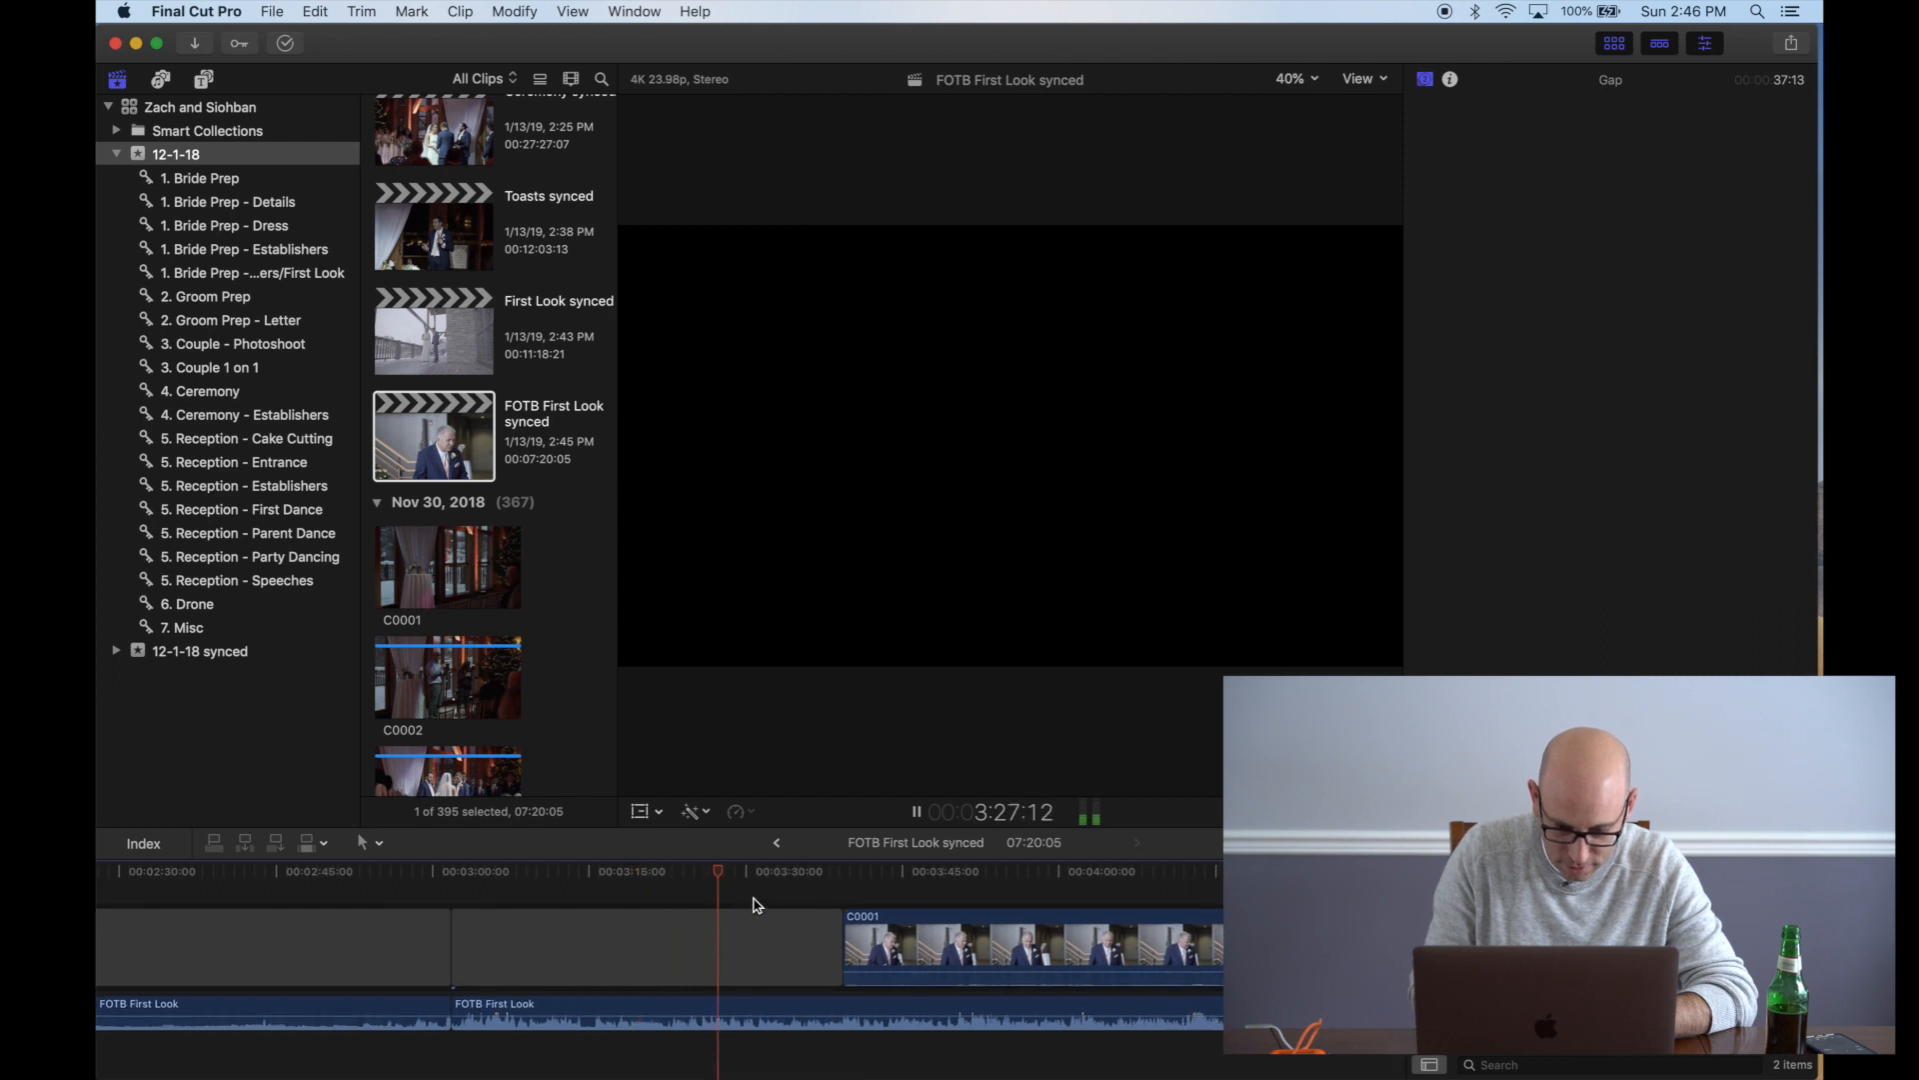
pyautogui.hscroll(3, 835, 894)
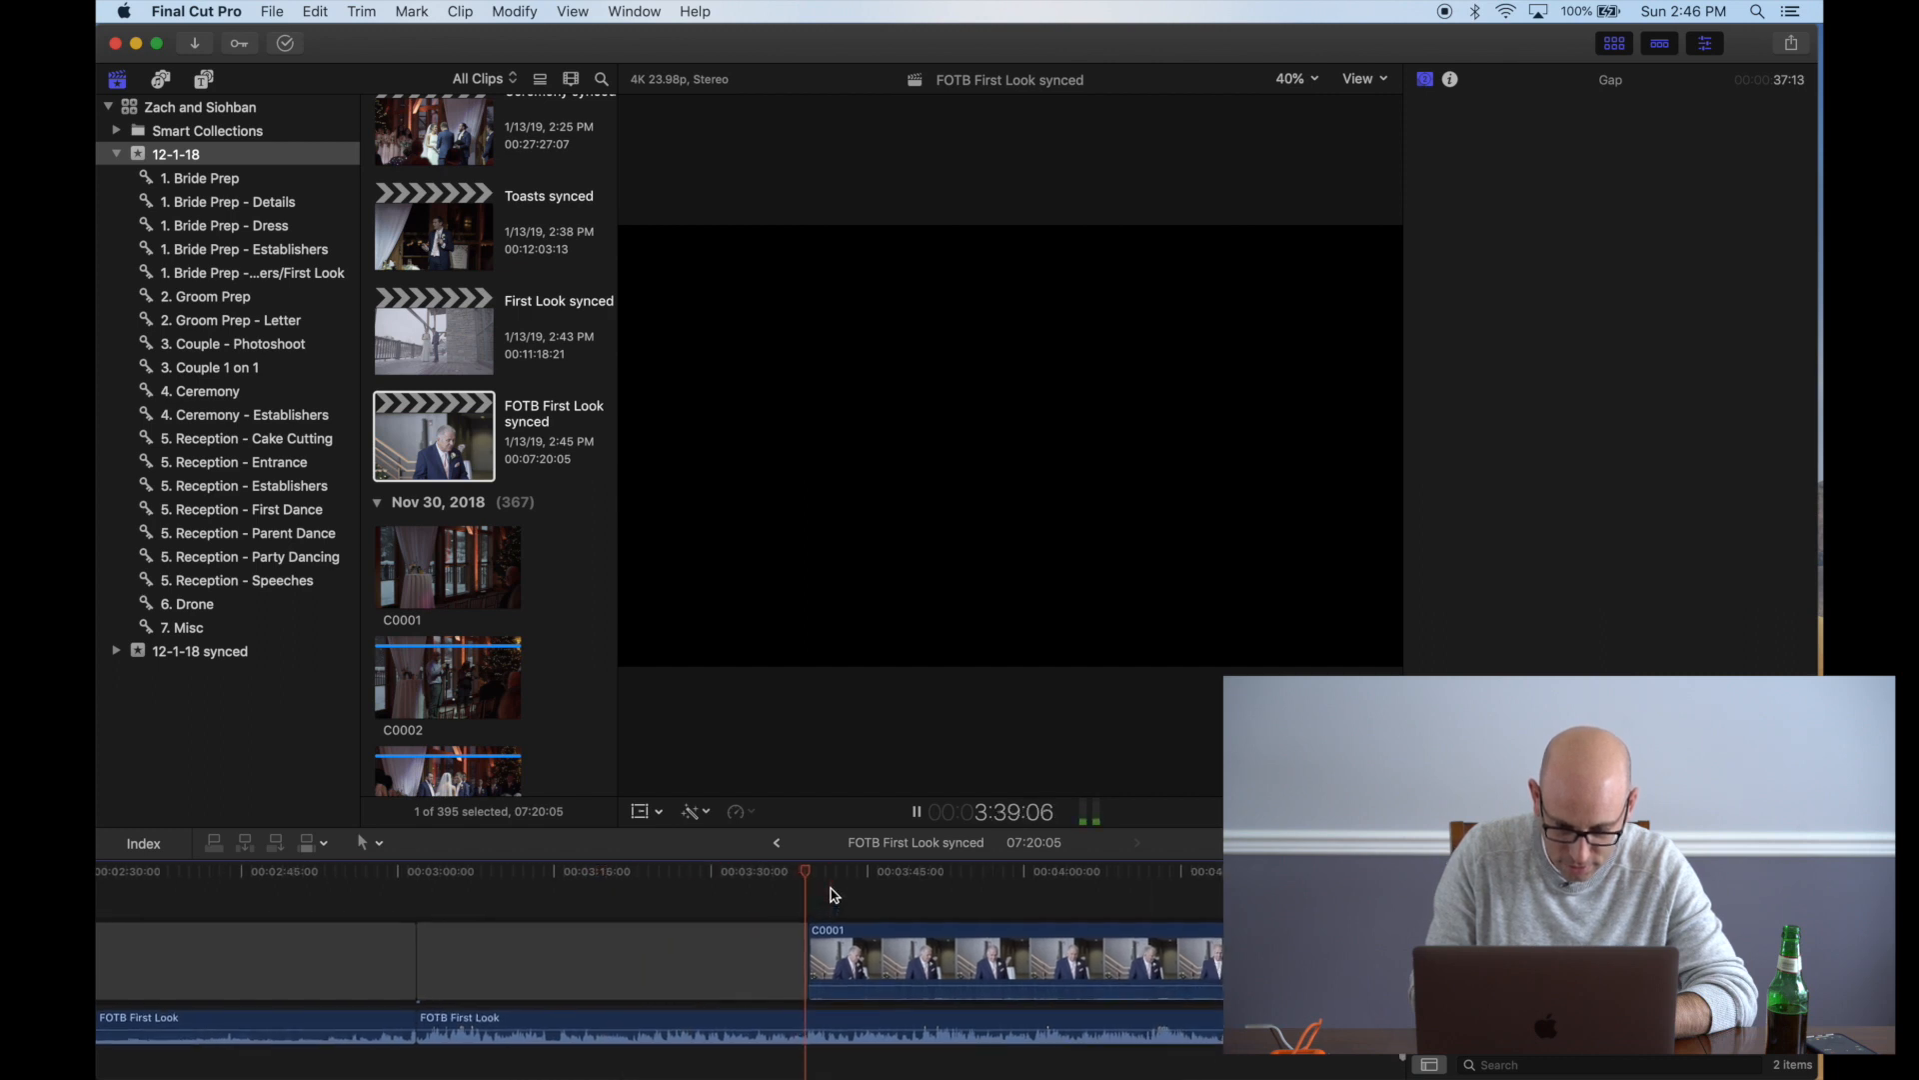
pyautogui.hscroll(-3, 834, 894)
pyautogui.press('space')
pyautogui.hscroll(-10, 834, 894)
pyautogui.hscroll(-10, 490, 990)
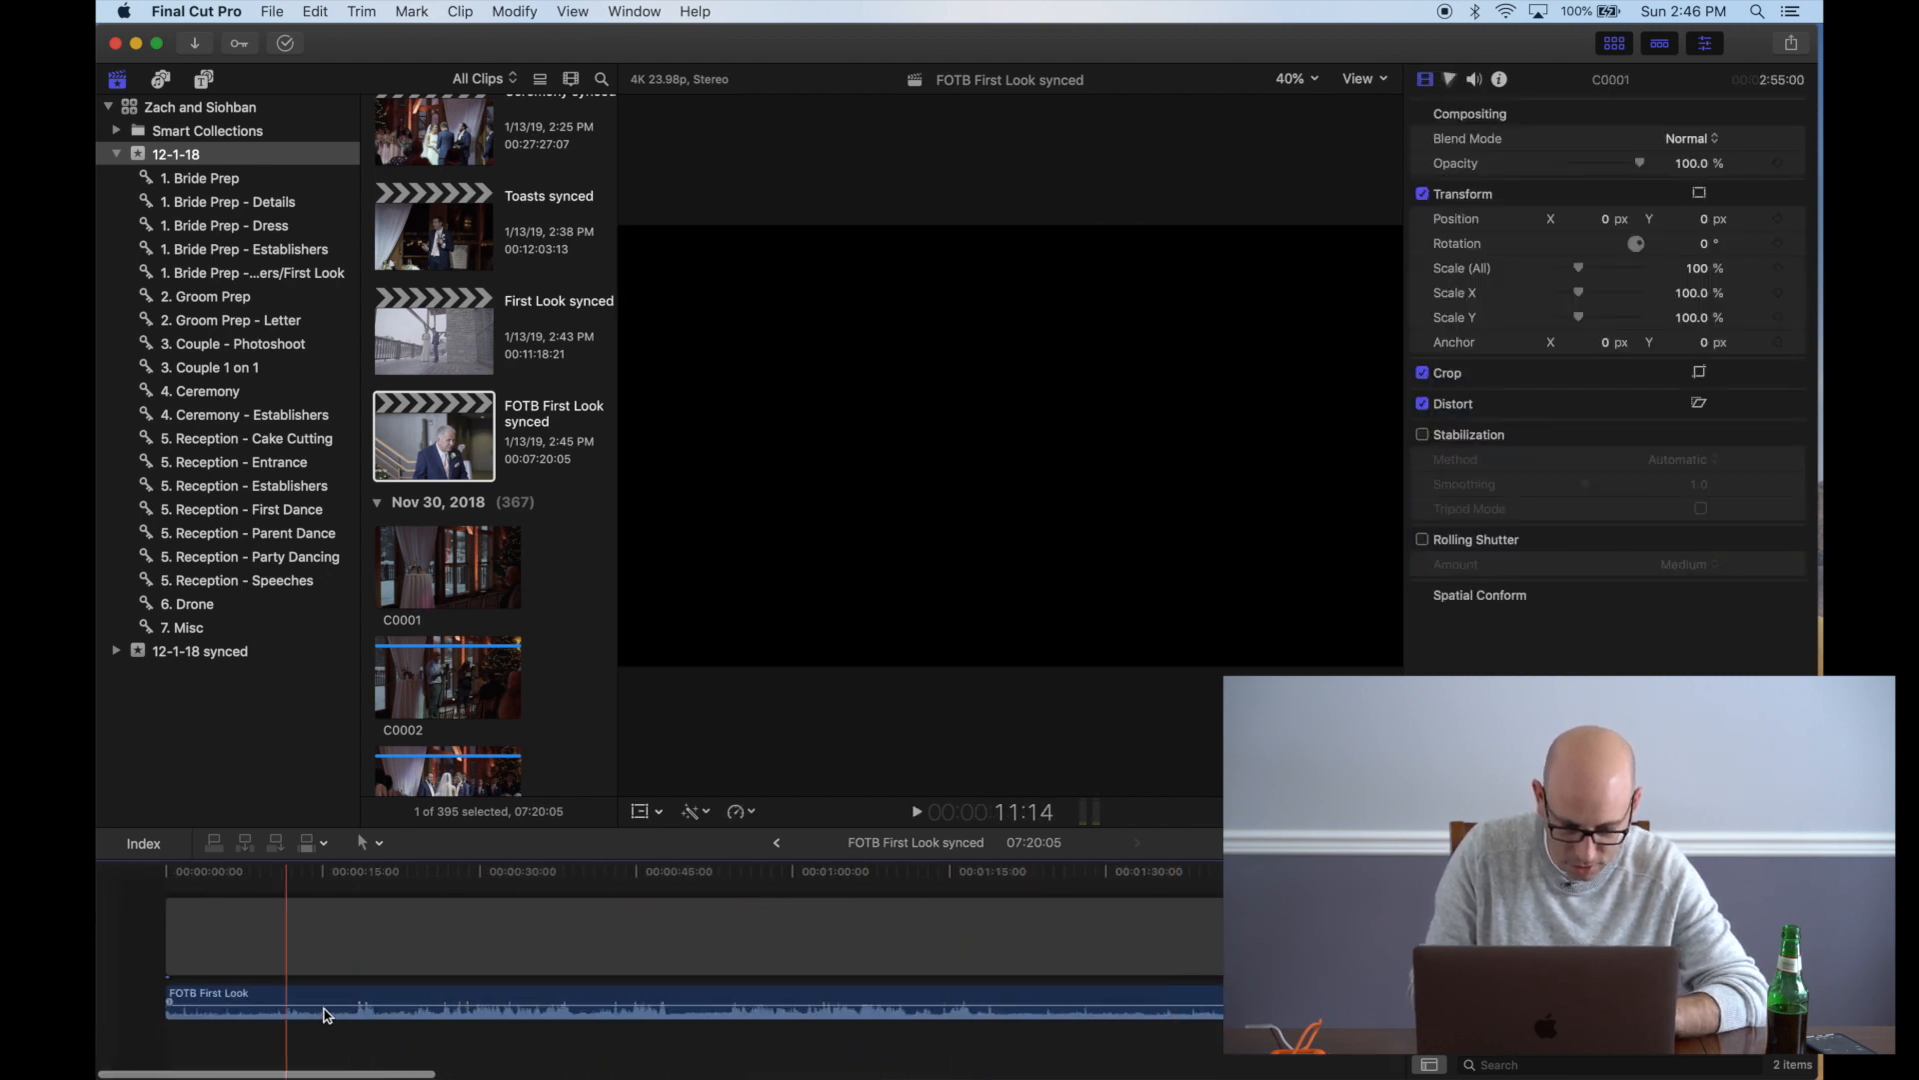
pyautogui.click(418, 967)
pyautogui.press('space')
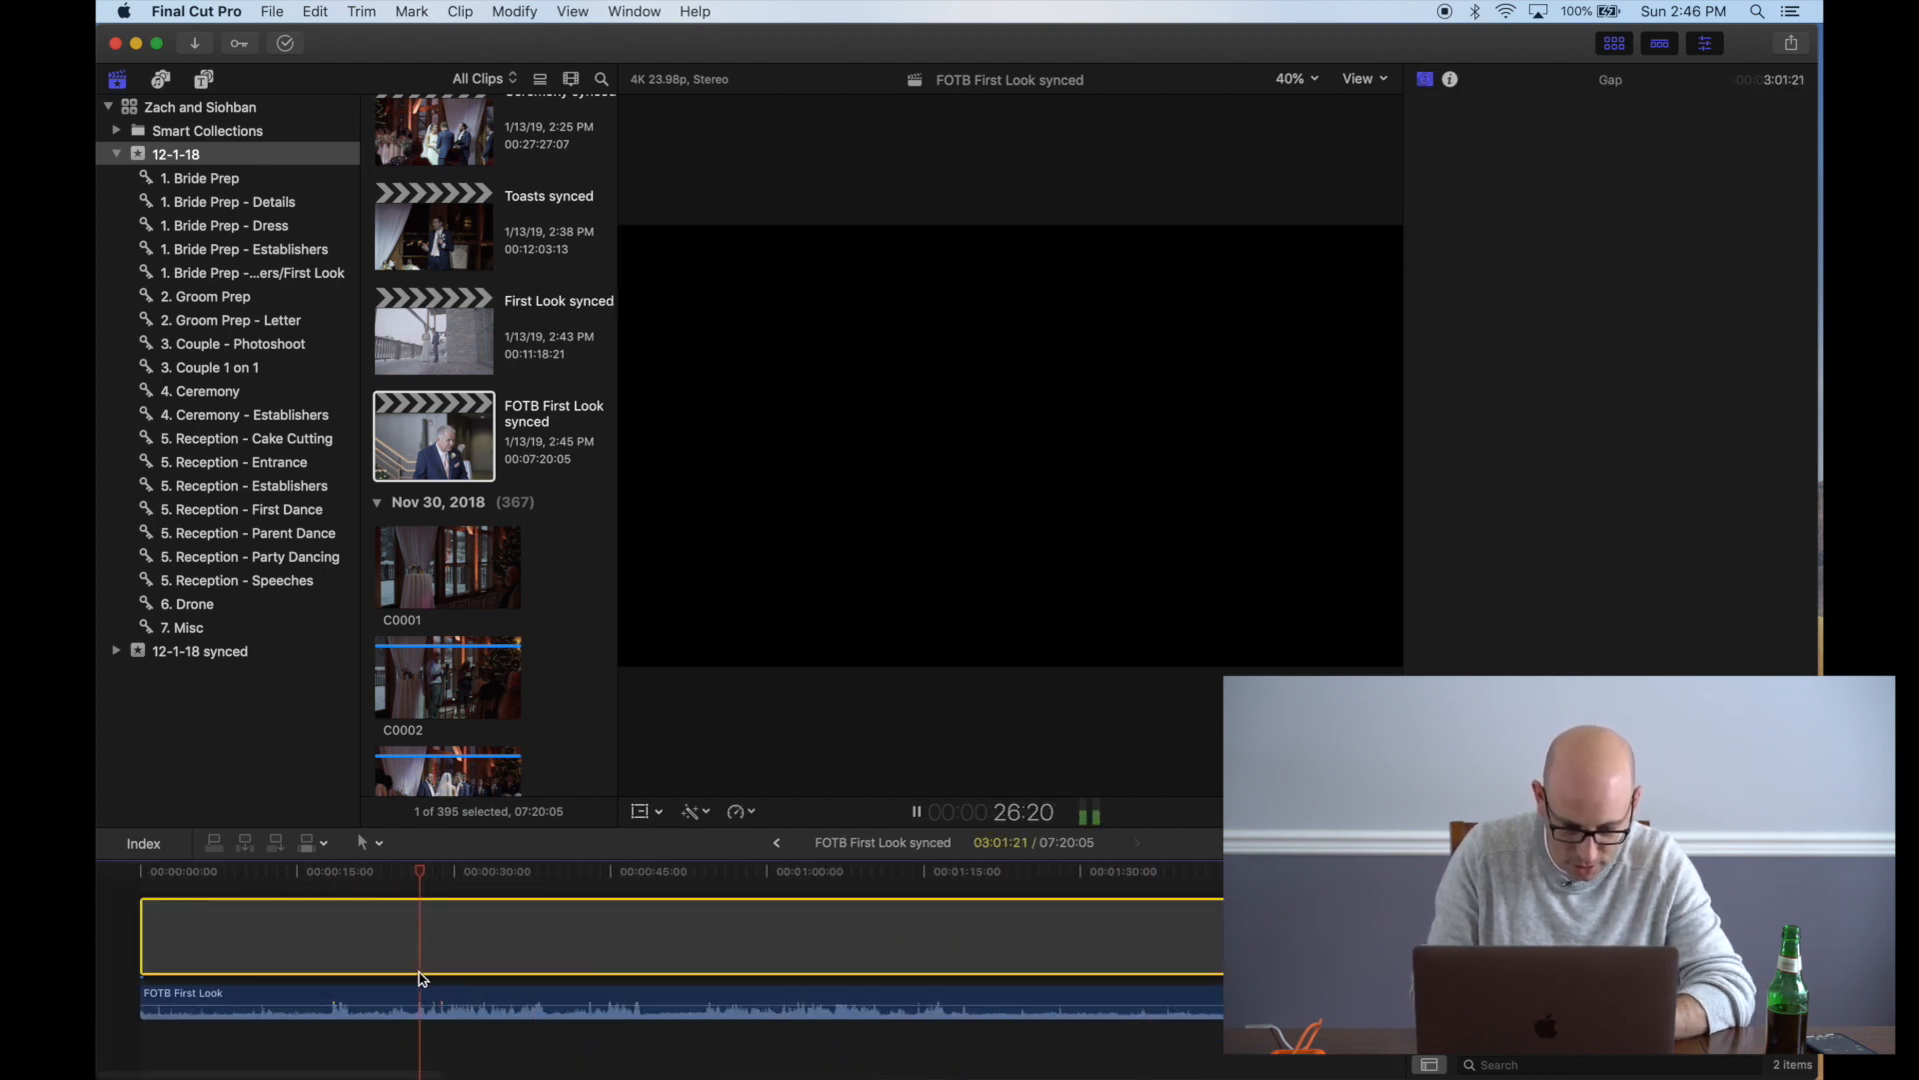
# Delete the opening gap and FOTB First Look audio before the cut, and trim the remaining audio's end to the end of clip C0001
pyautogui.press('super+minus')
pyautogui.press('super+minus')
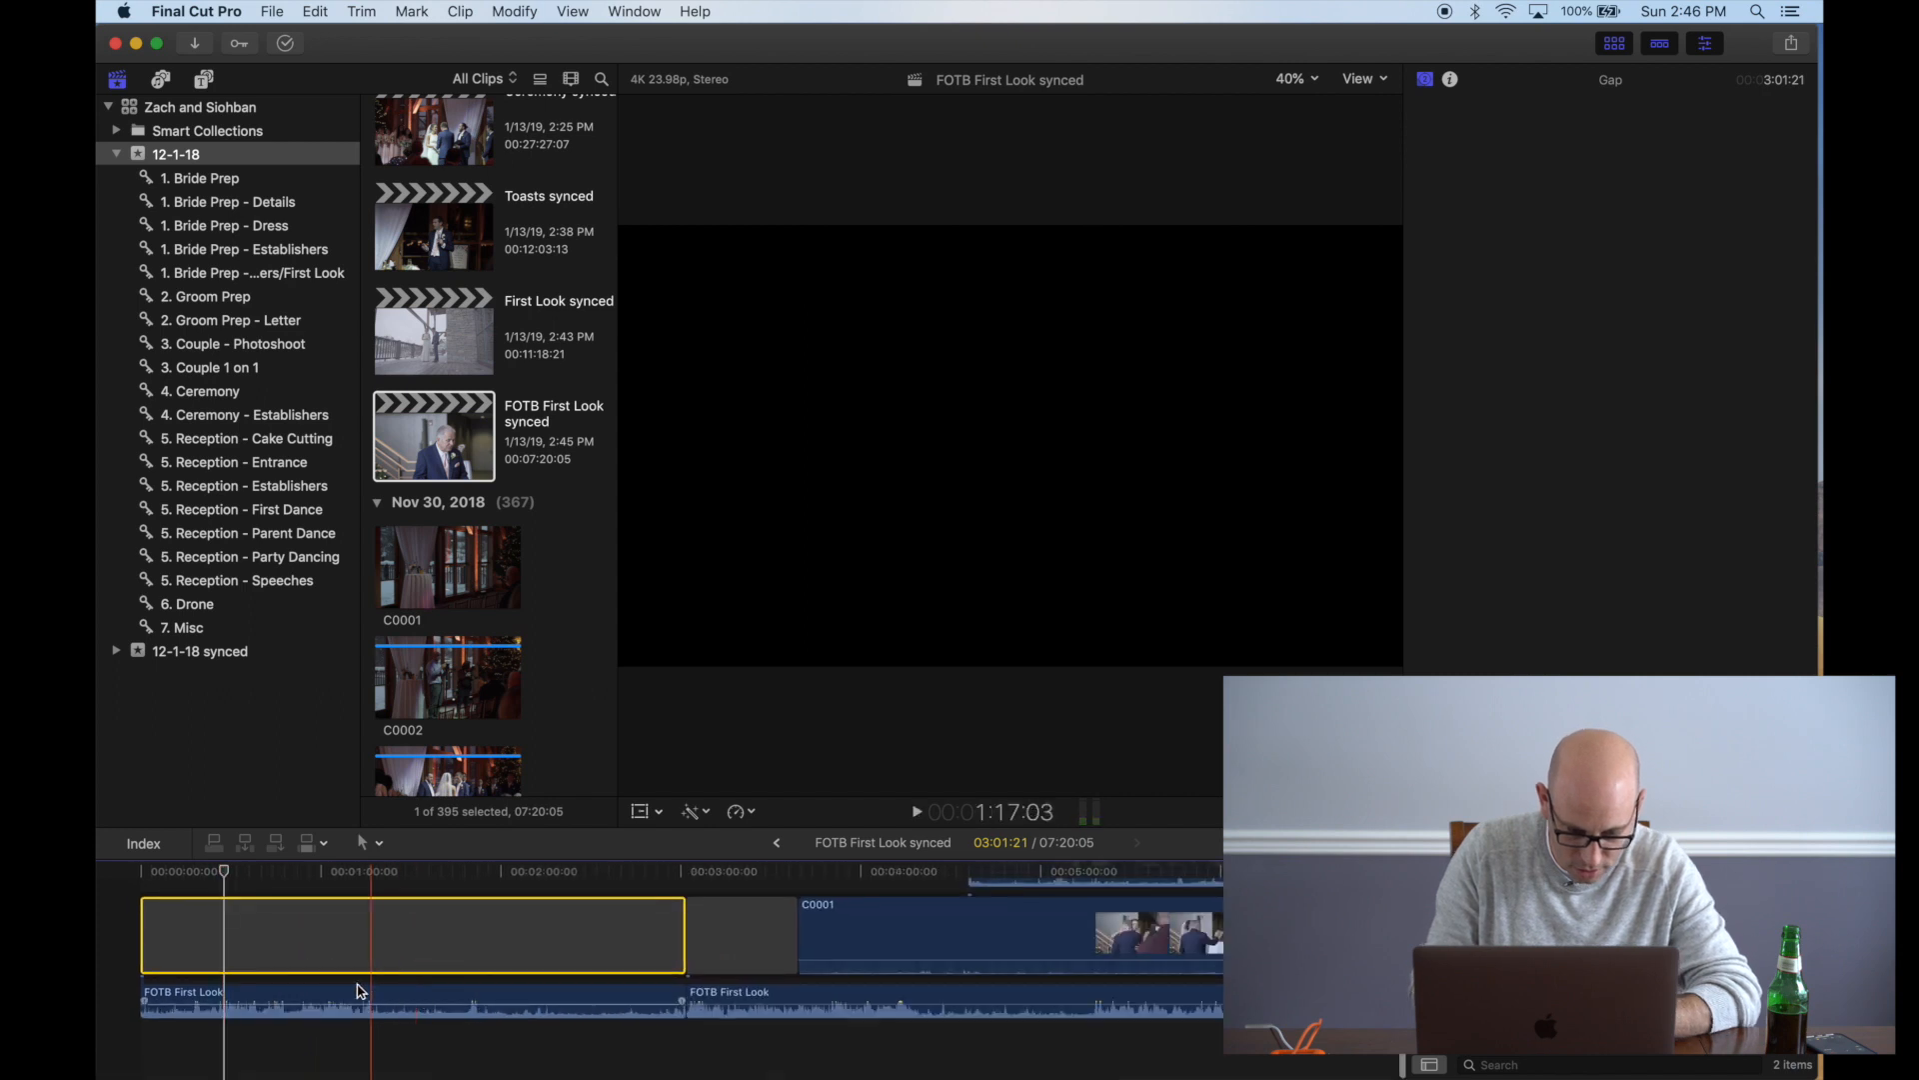
pyautogui.click(321, 997)
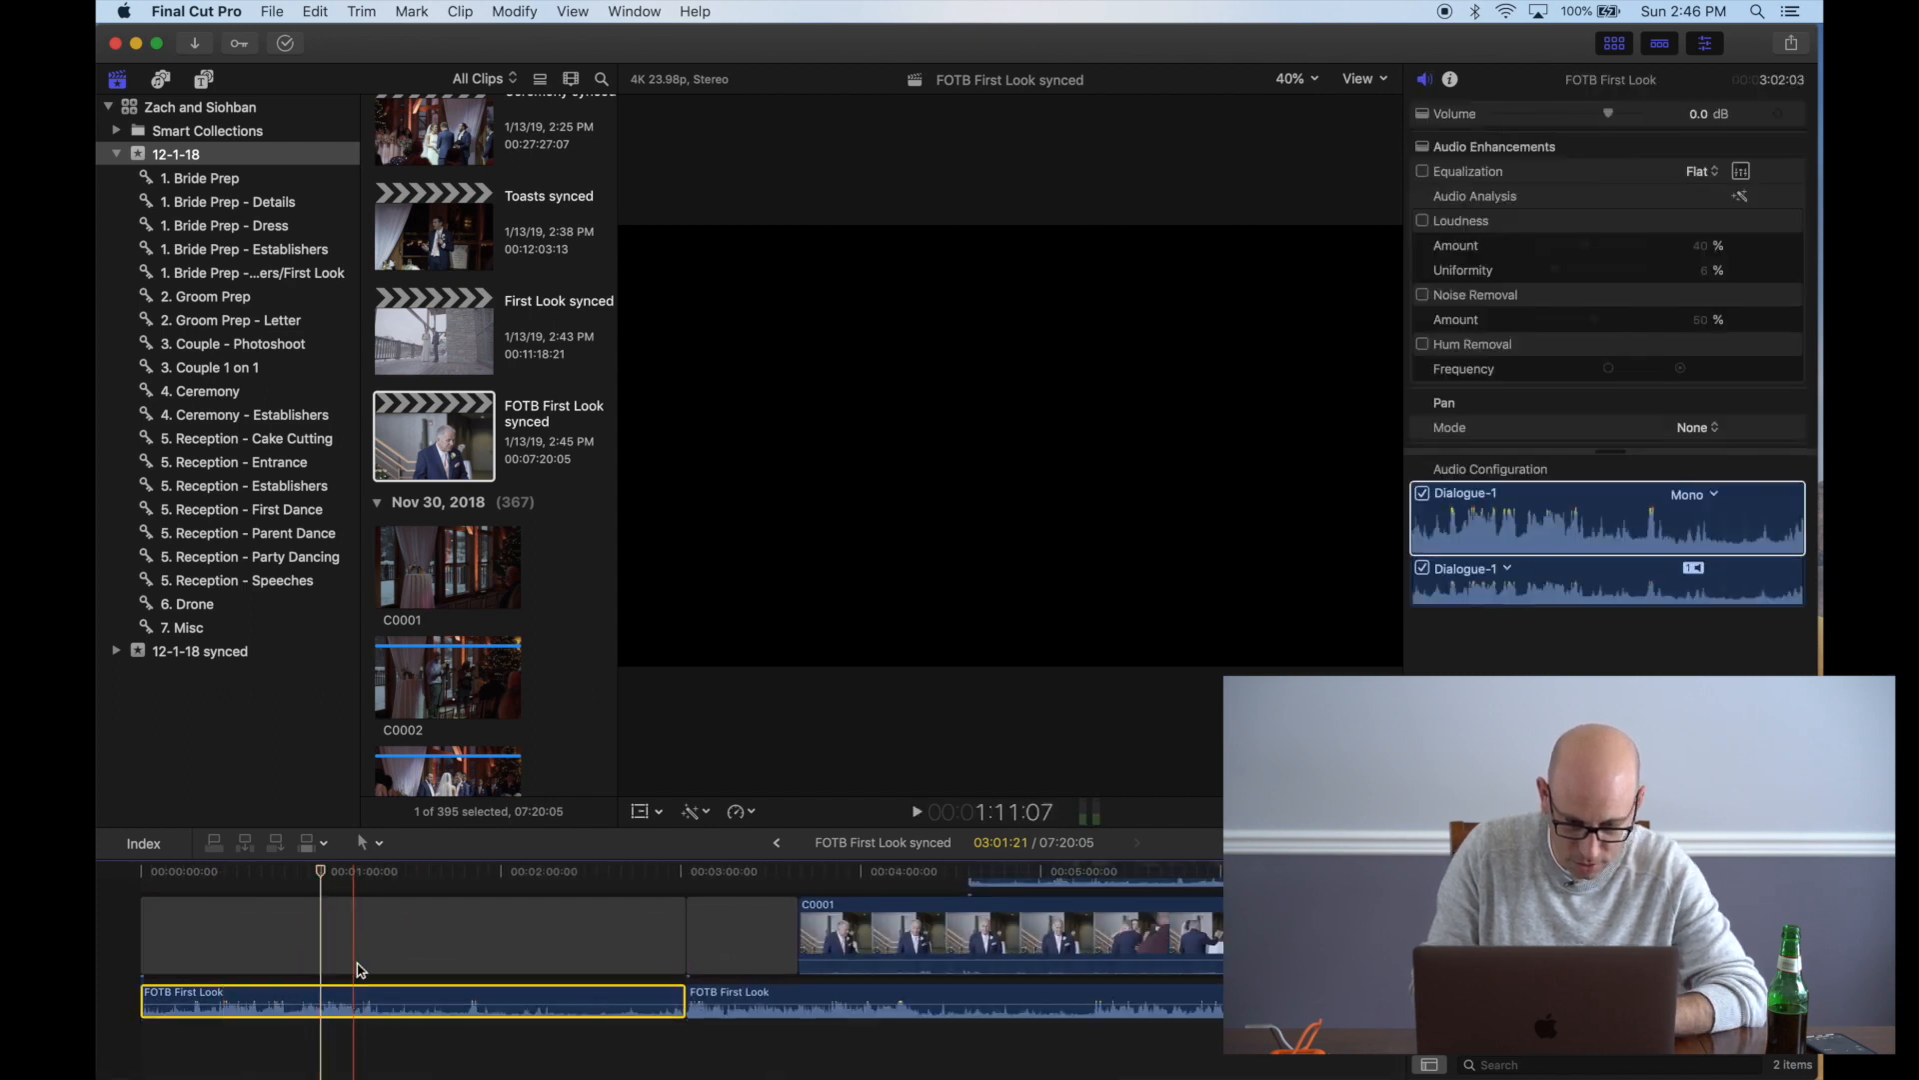
pyautogui.click(376, 933)
pyautogui.press('Delete')
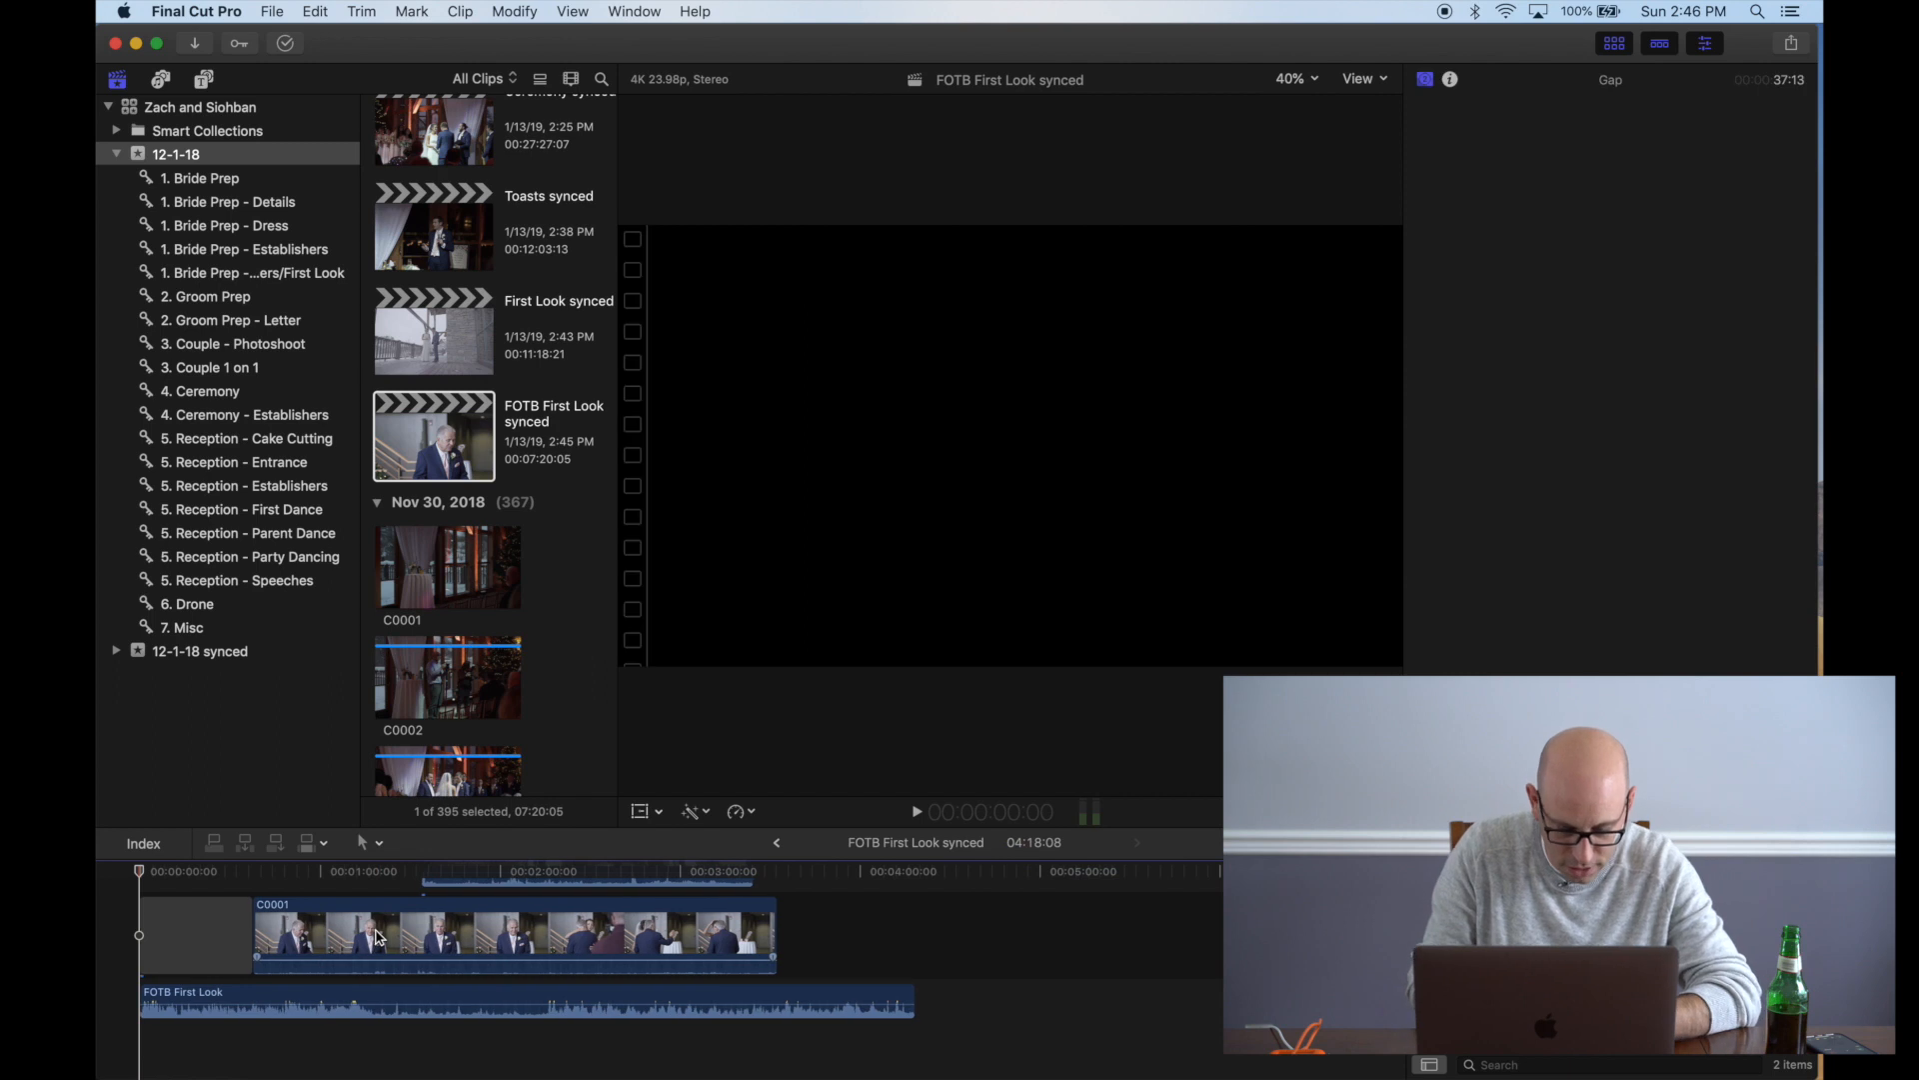
pyautogui.moveTo(912, 1055); pyautogui.dragTo(776, 1054)
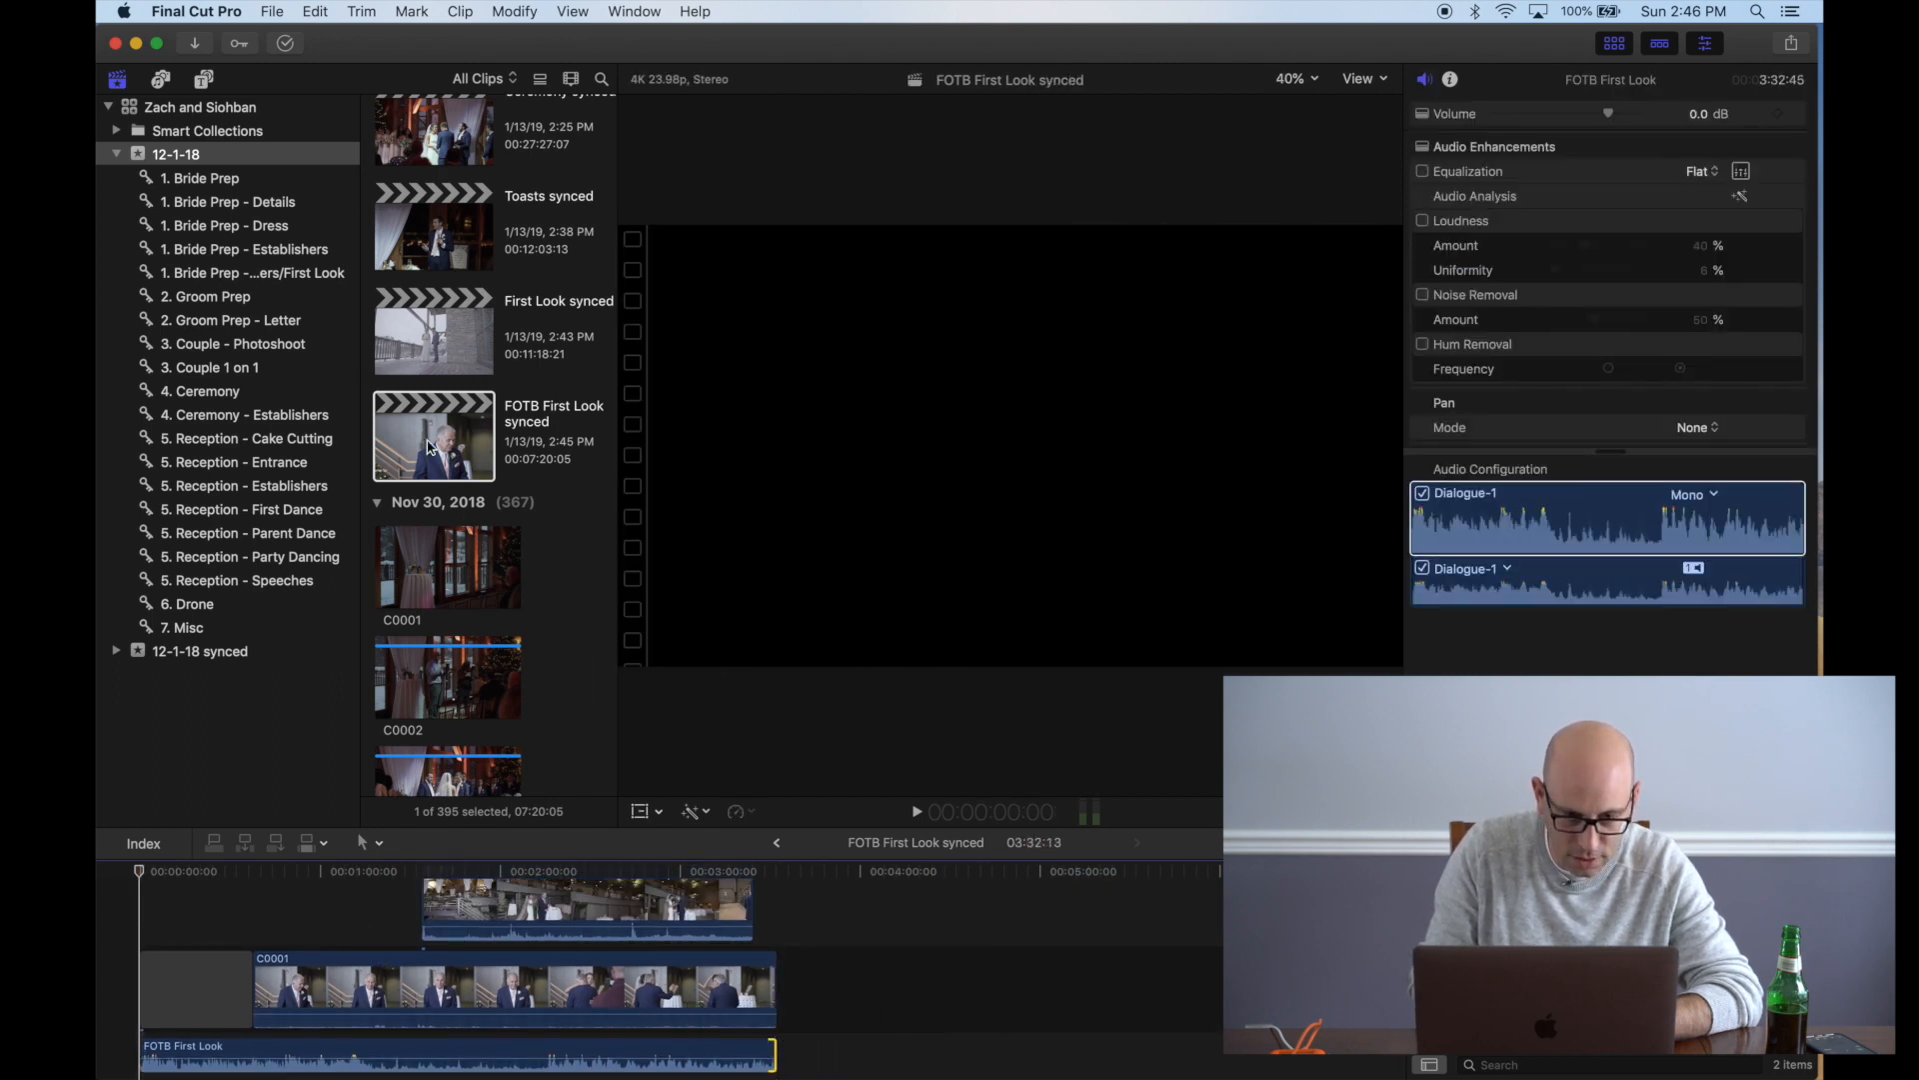
# Delete the 12-1-18 synced event and show the project list of the 12-1-18 event
pyautogui.scroll(5, 444, 429)
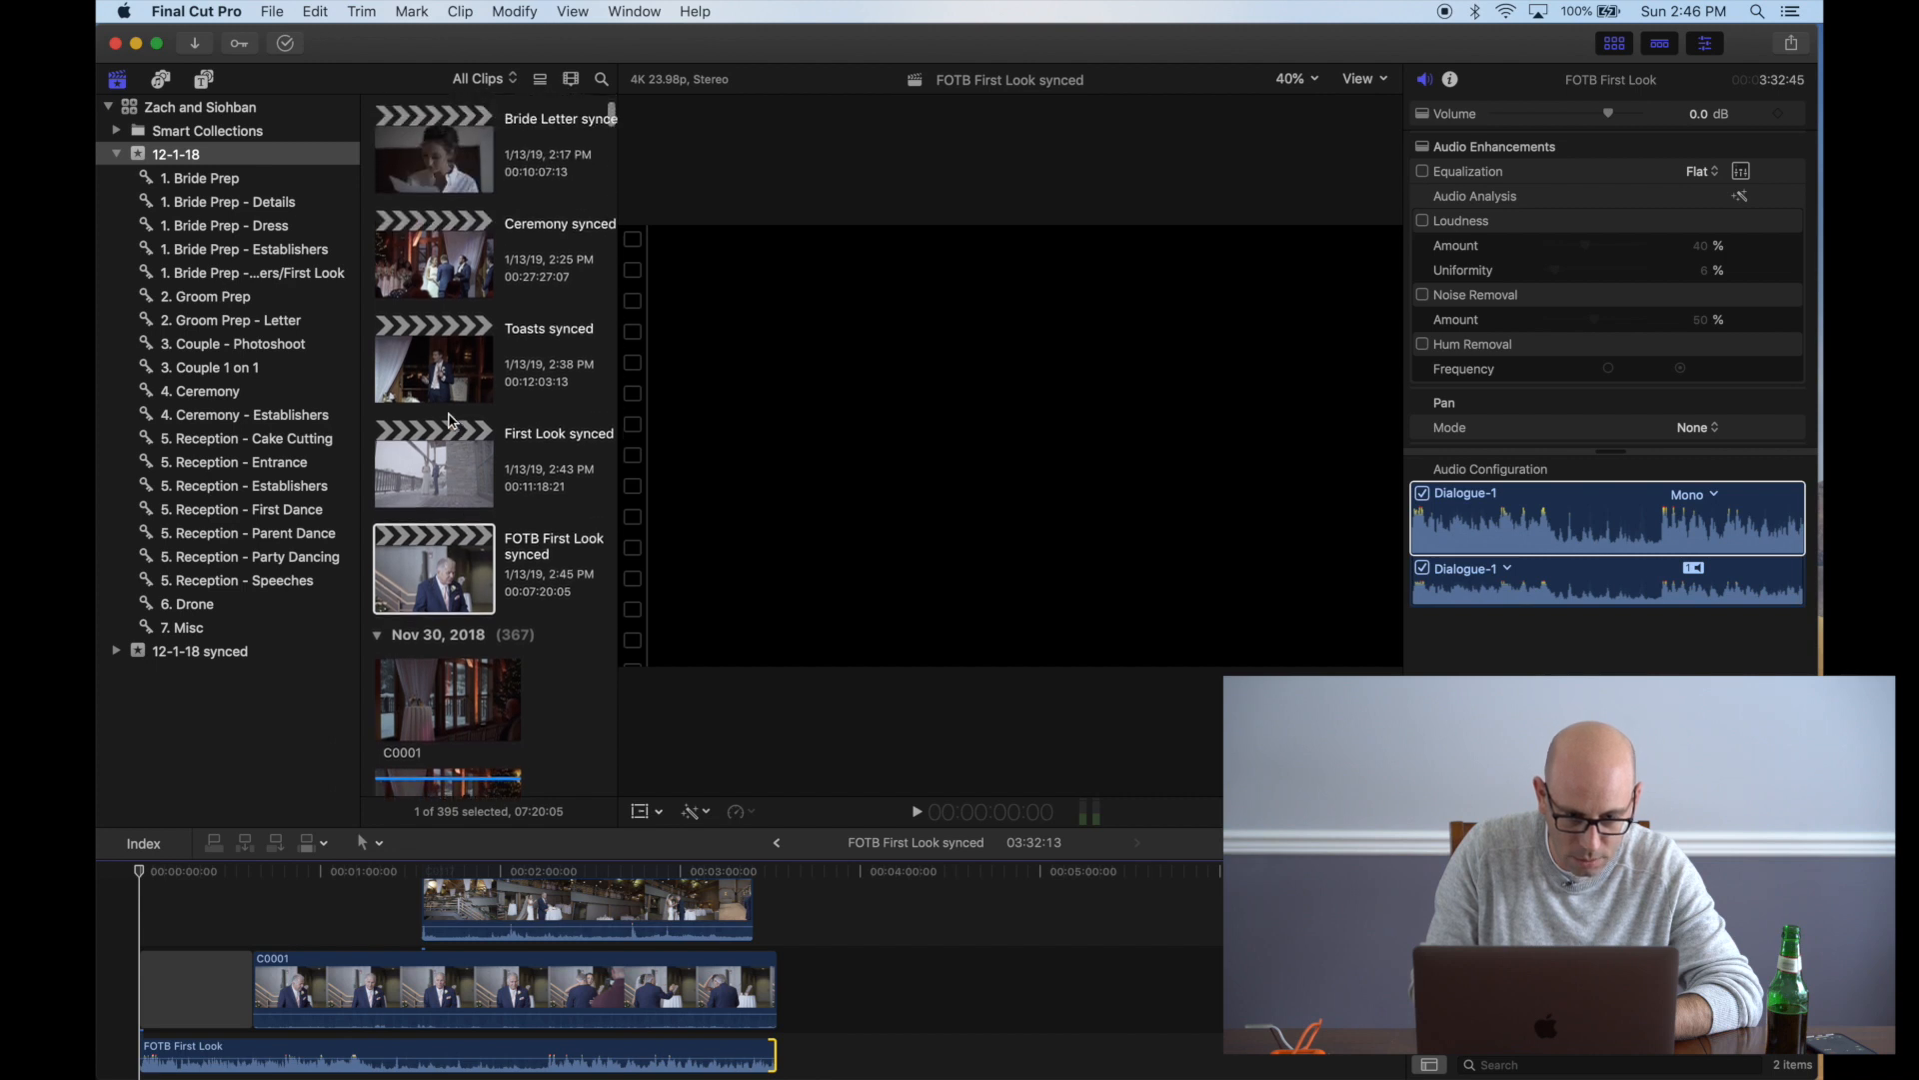
pyautogui.scroll(3, 452, 421)
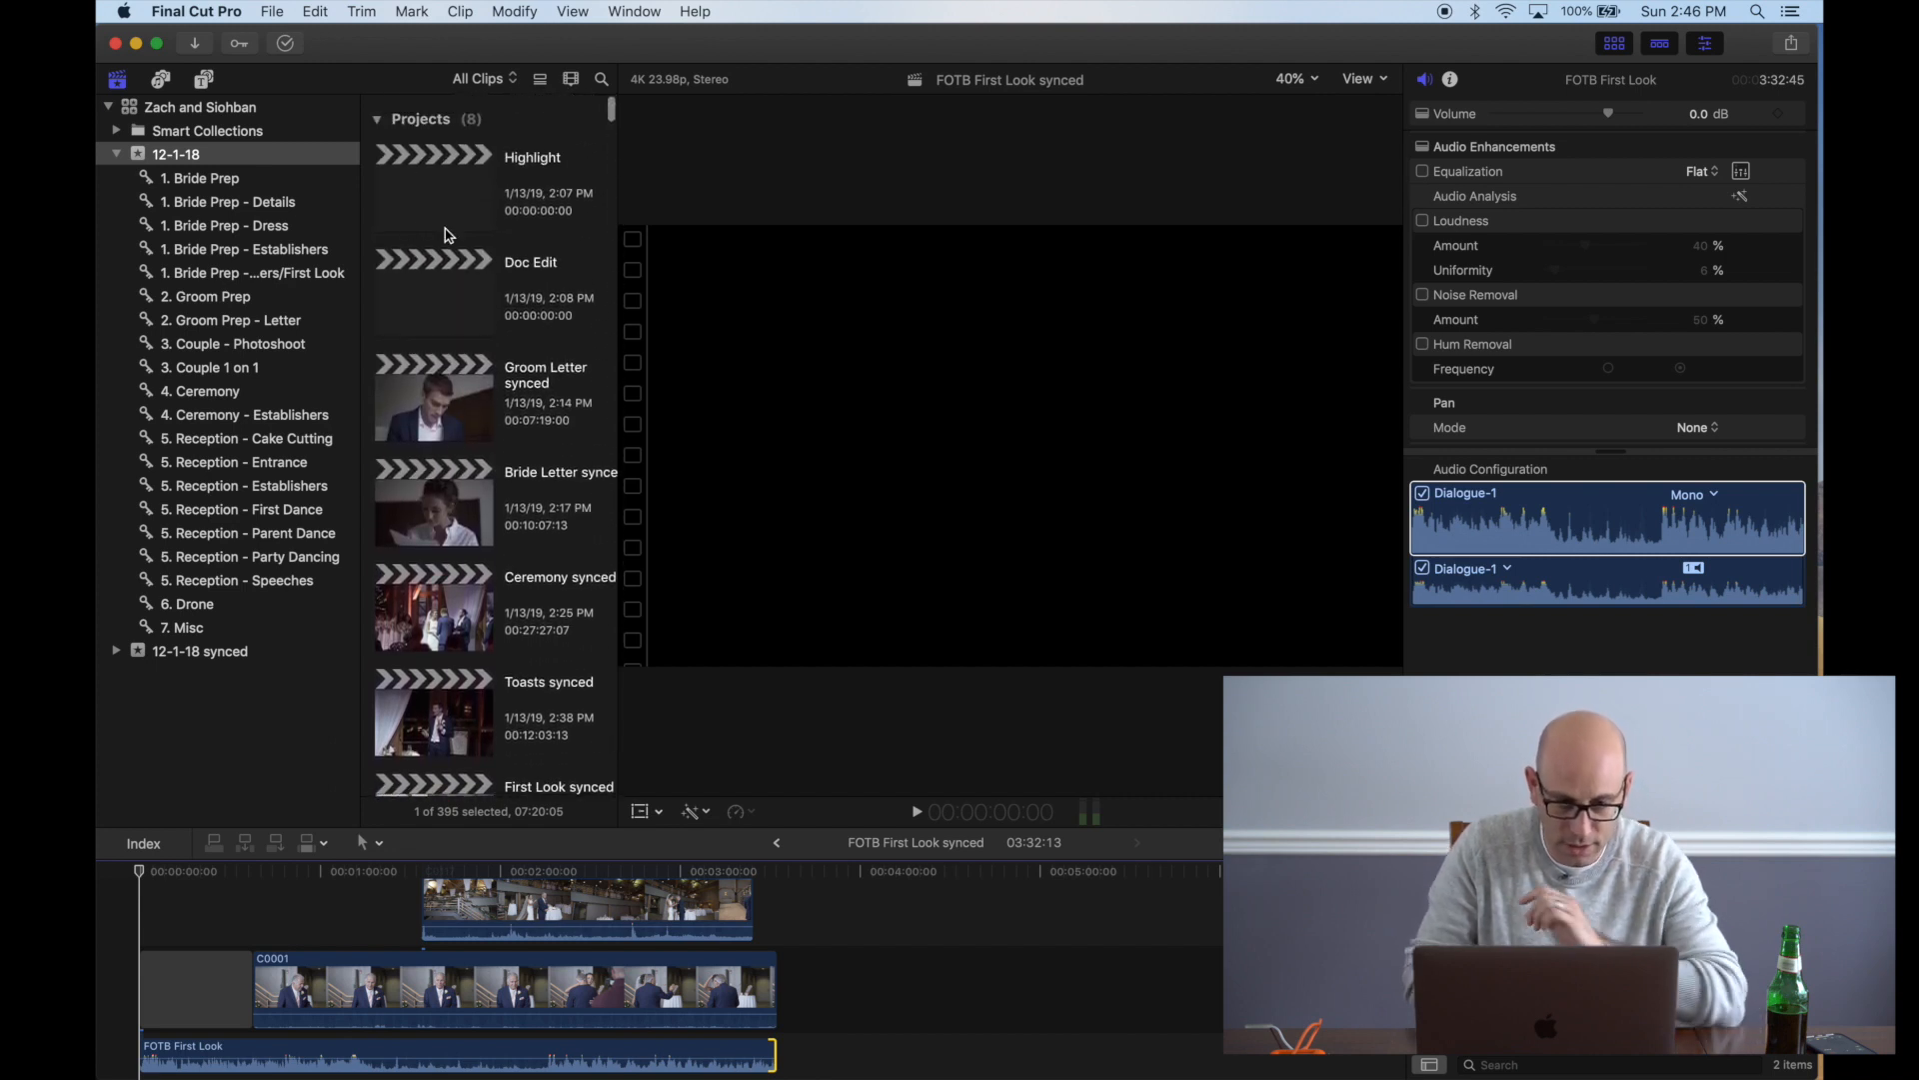
pyautogui.click(200, 652)
pyautogui.press('super+BackSpace')
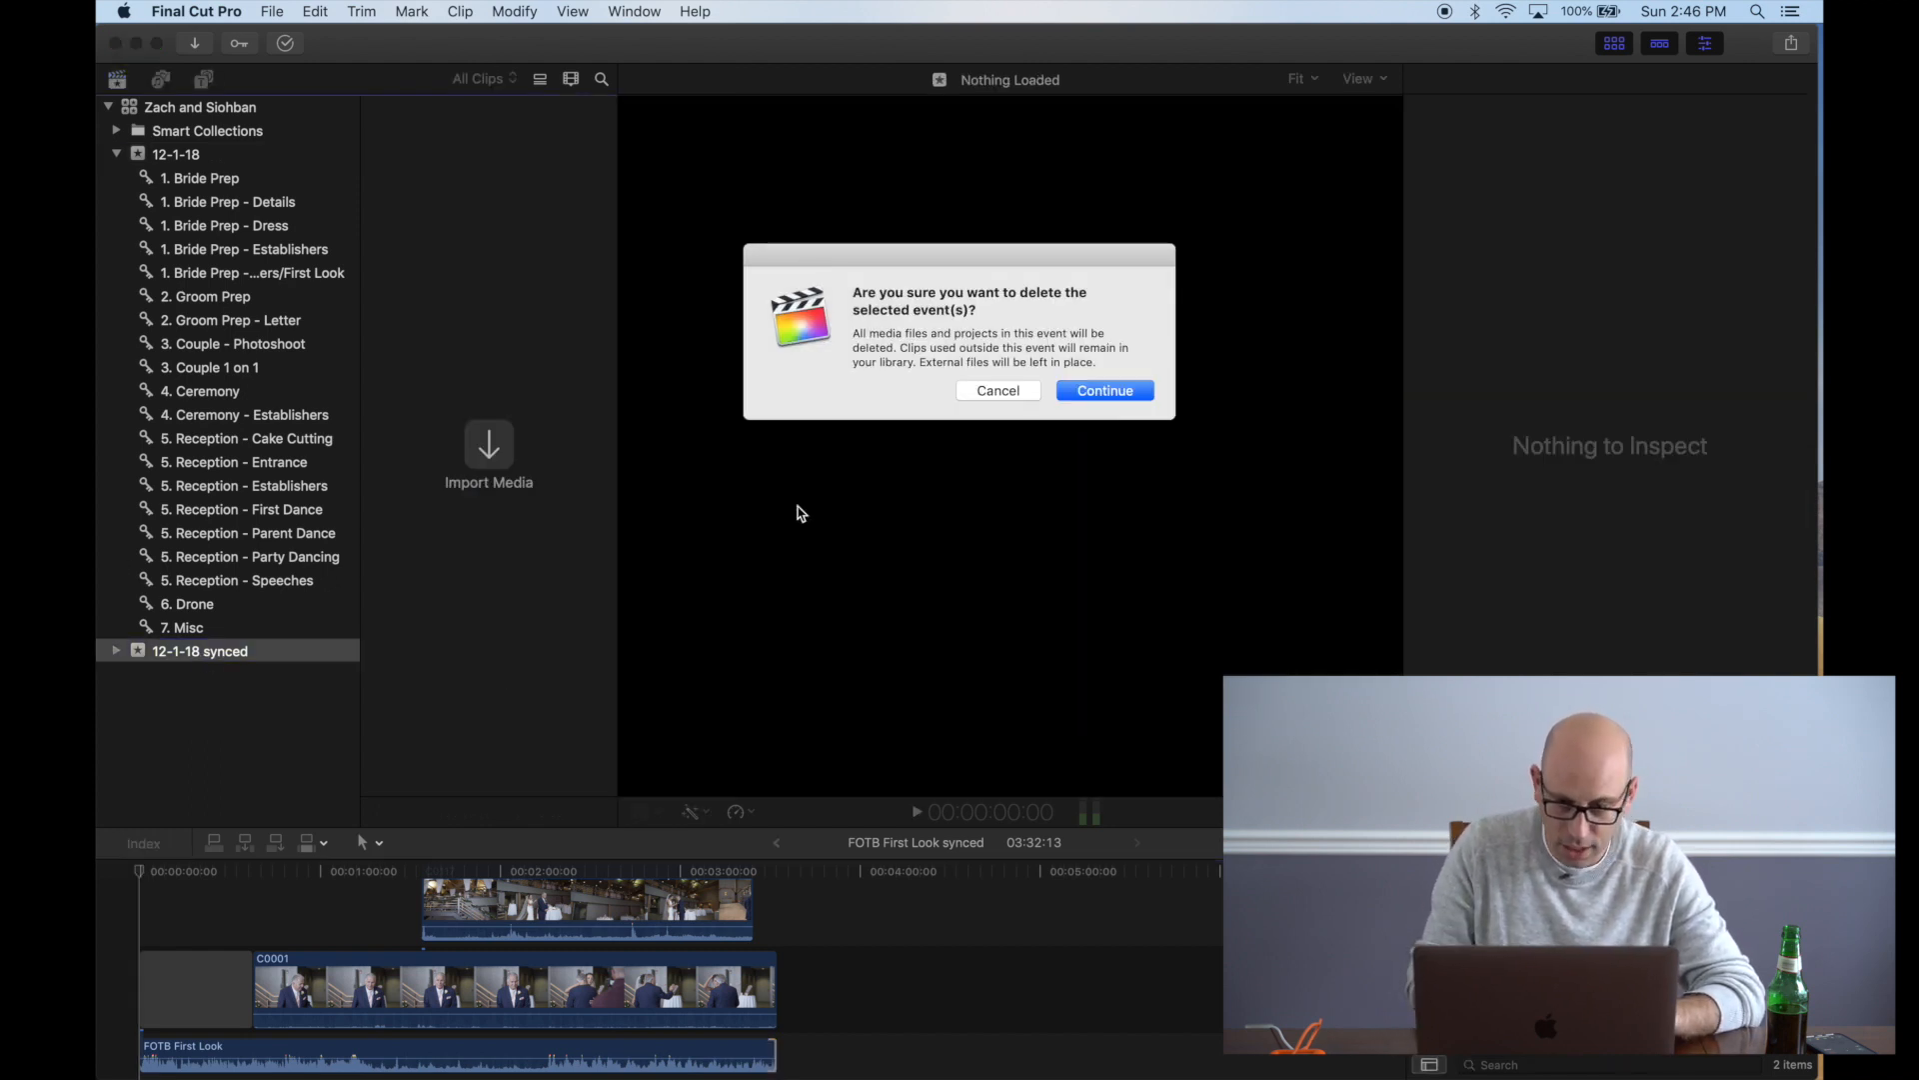
pyautogui.click(1095, 393)
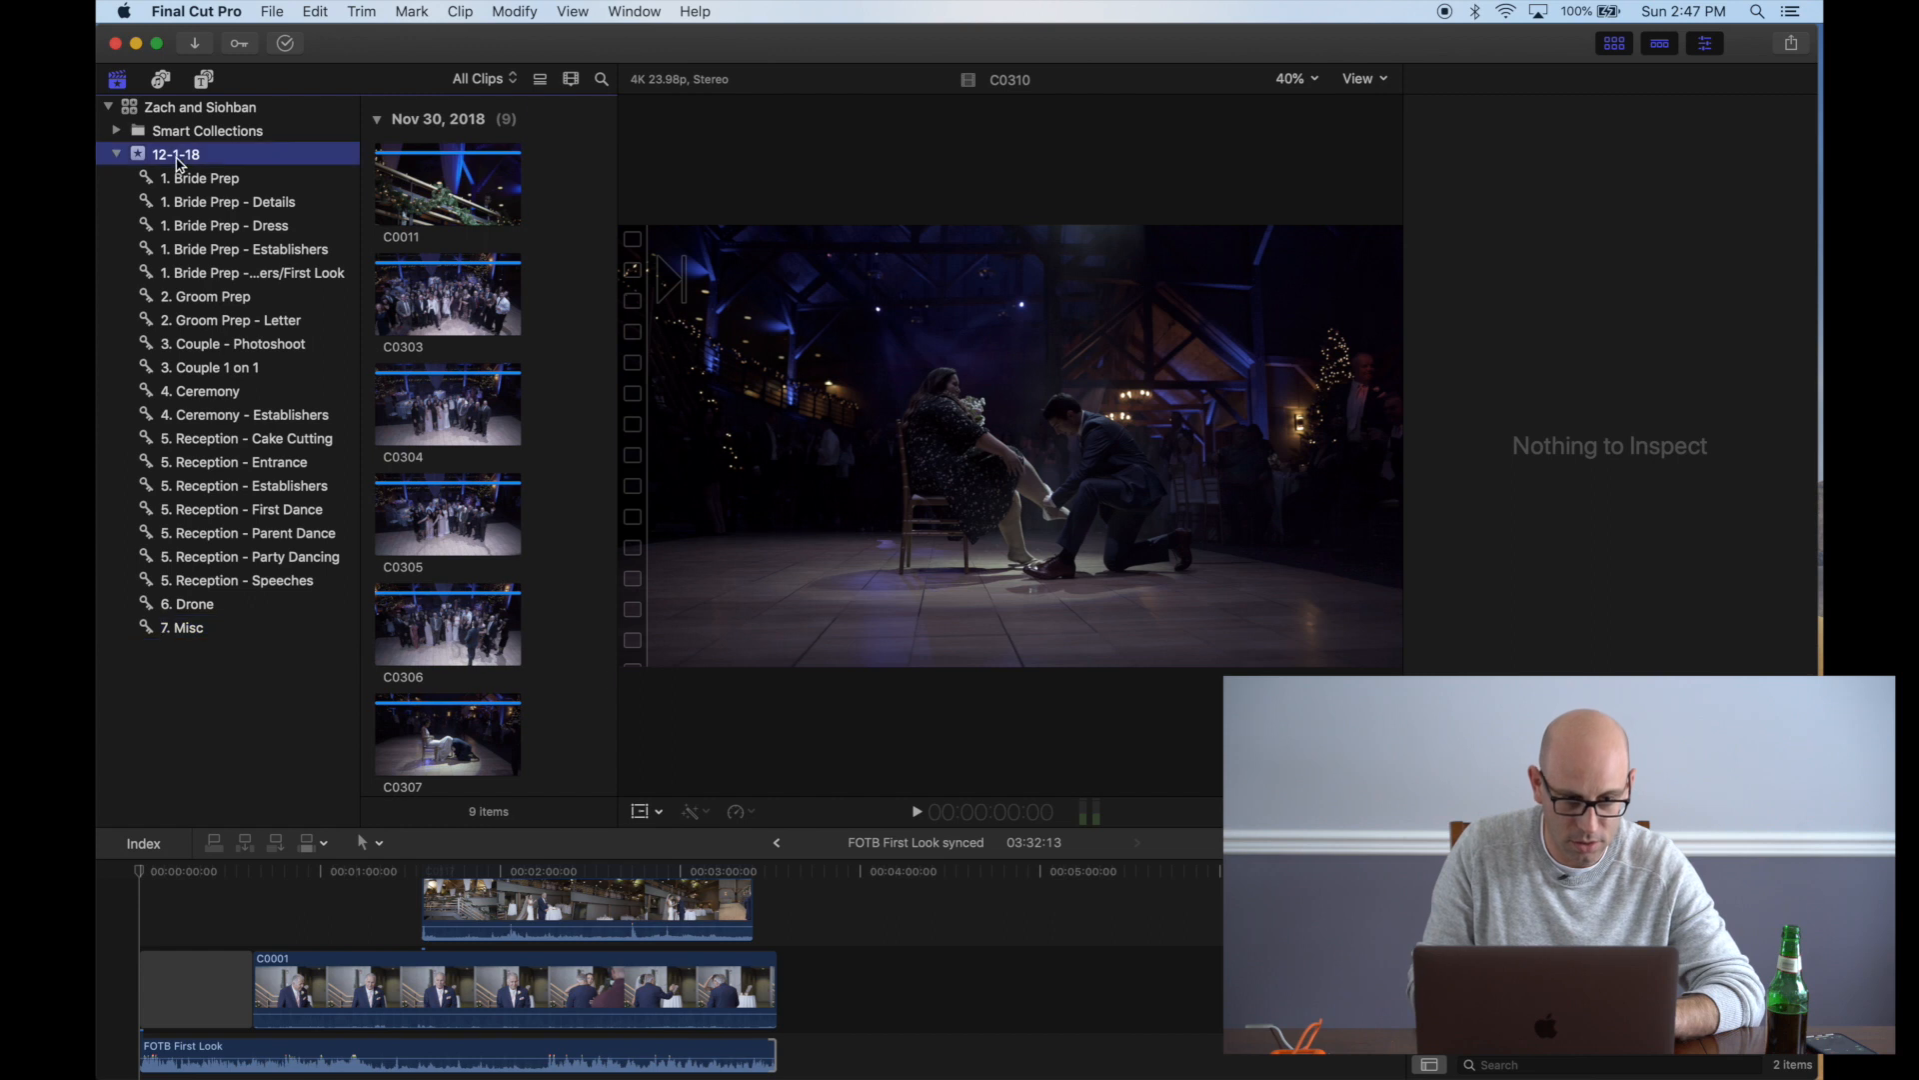
pyautogui.scroll(20, 409, 188)
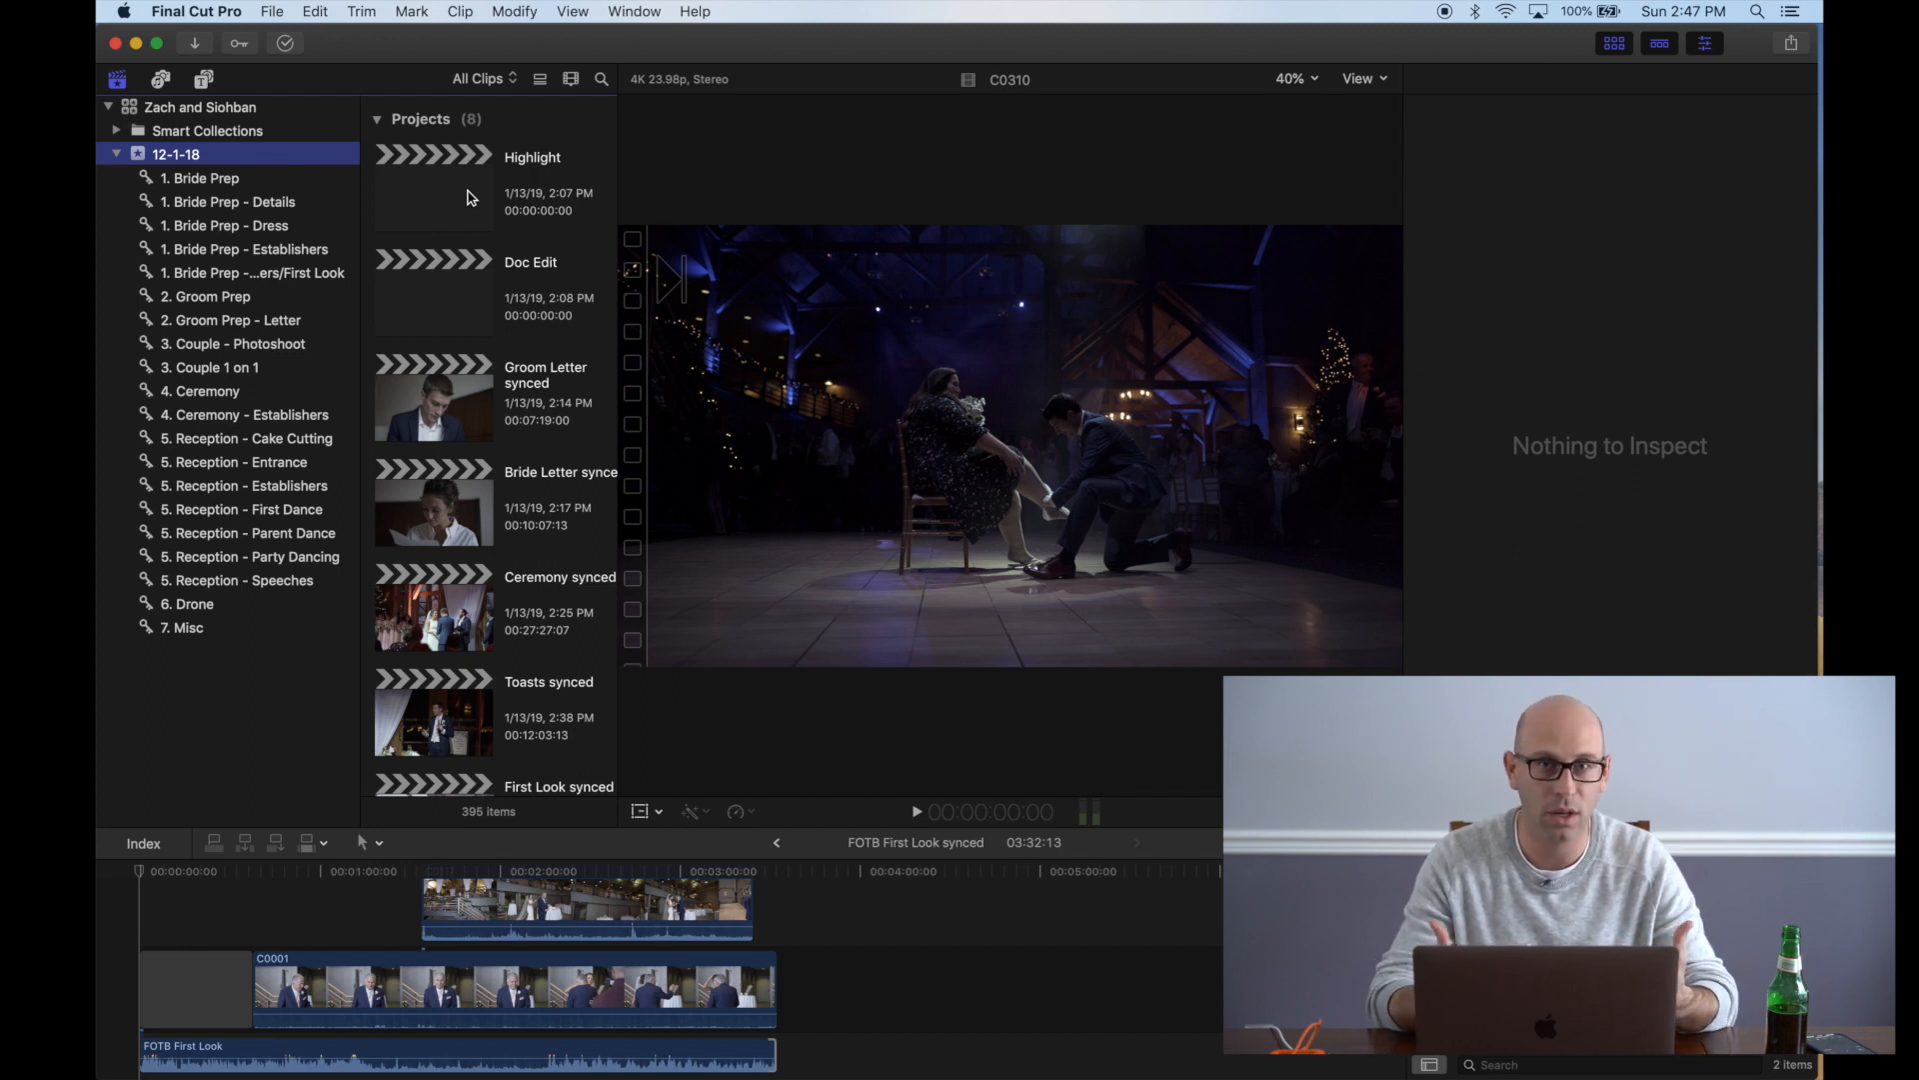
# Look through the bride prep, groom letter, ceremony establishers and reception entrance collections, and return to the 12-1-18 event's project list
pyautogui.click(241, 222)
pyautogui.click(250, 321)
pyautogui.click(258, 414)
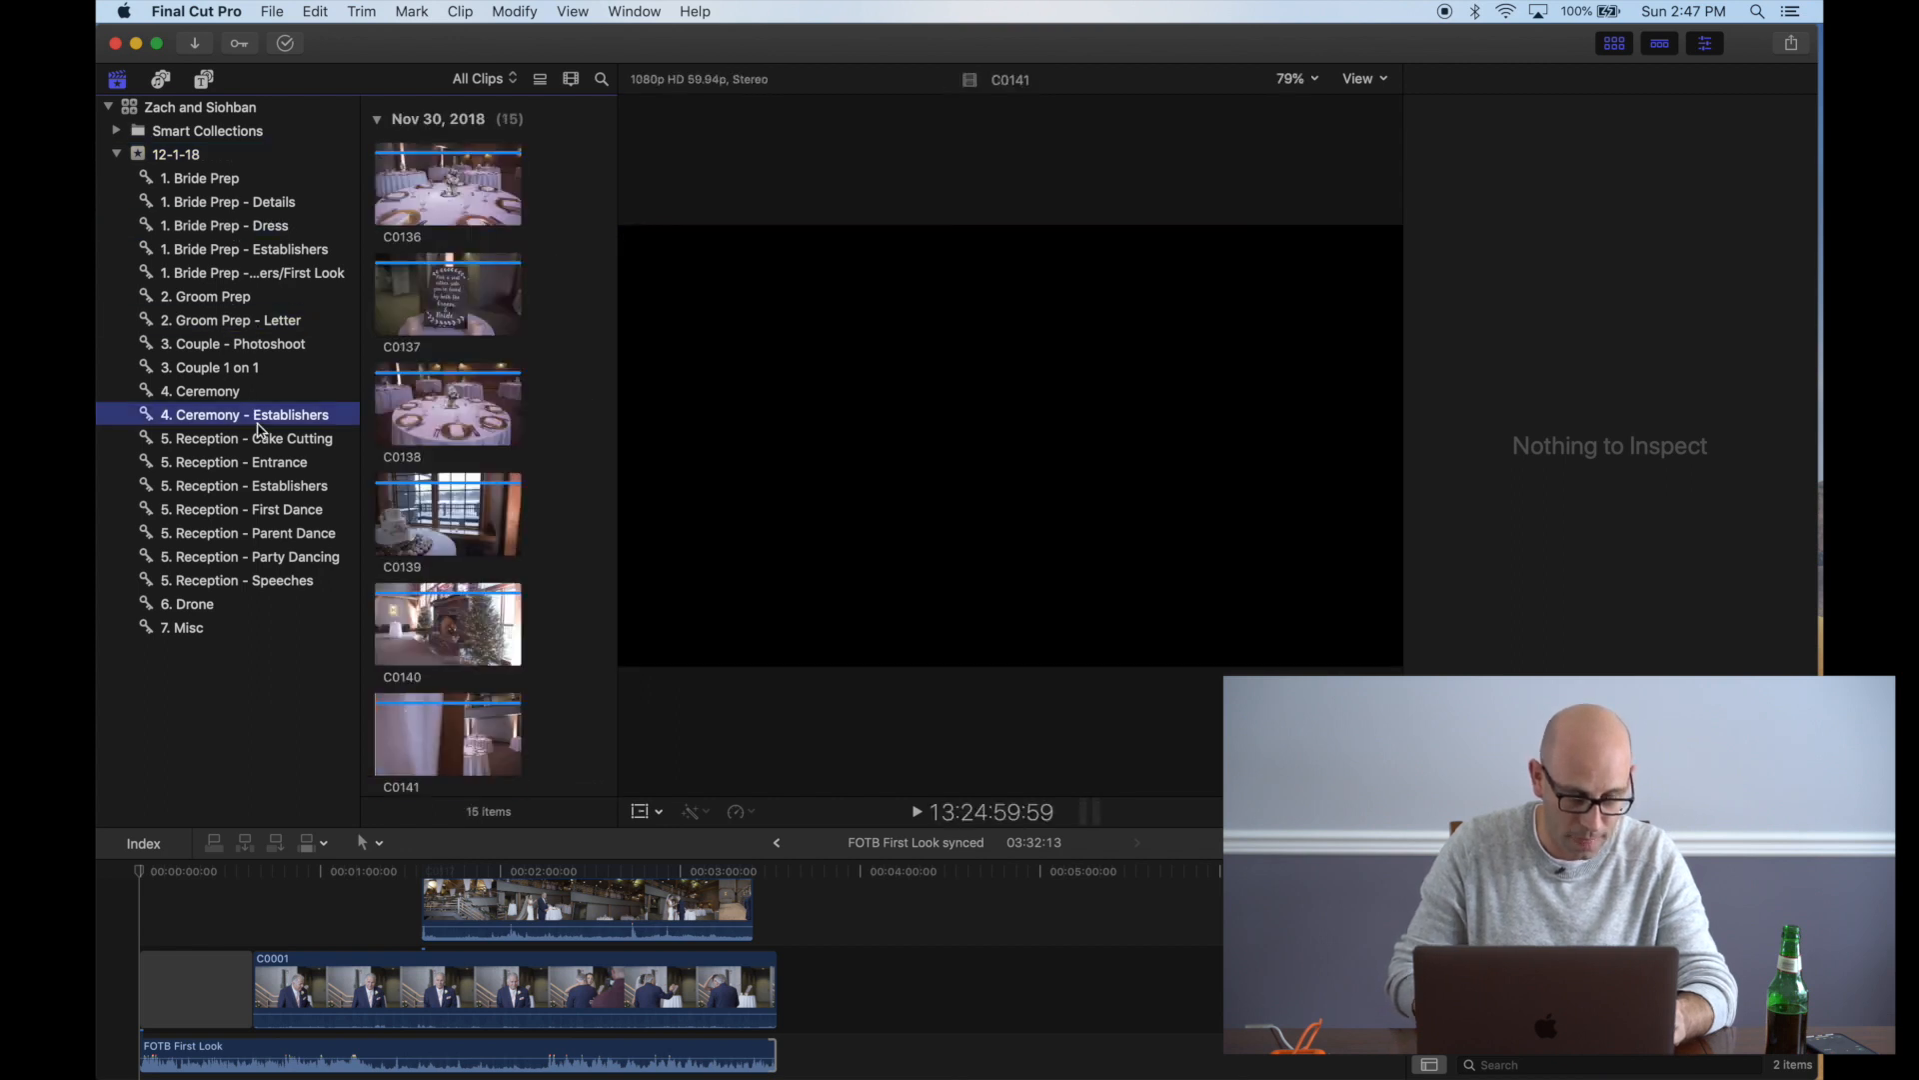
pyautogui.click(263, 462)
pyautogui.click(200, 181)
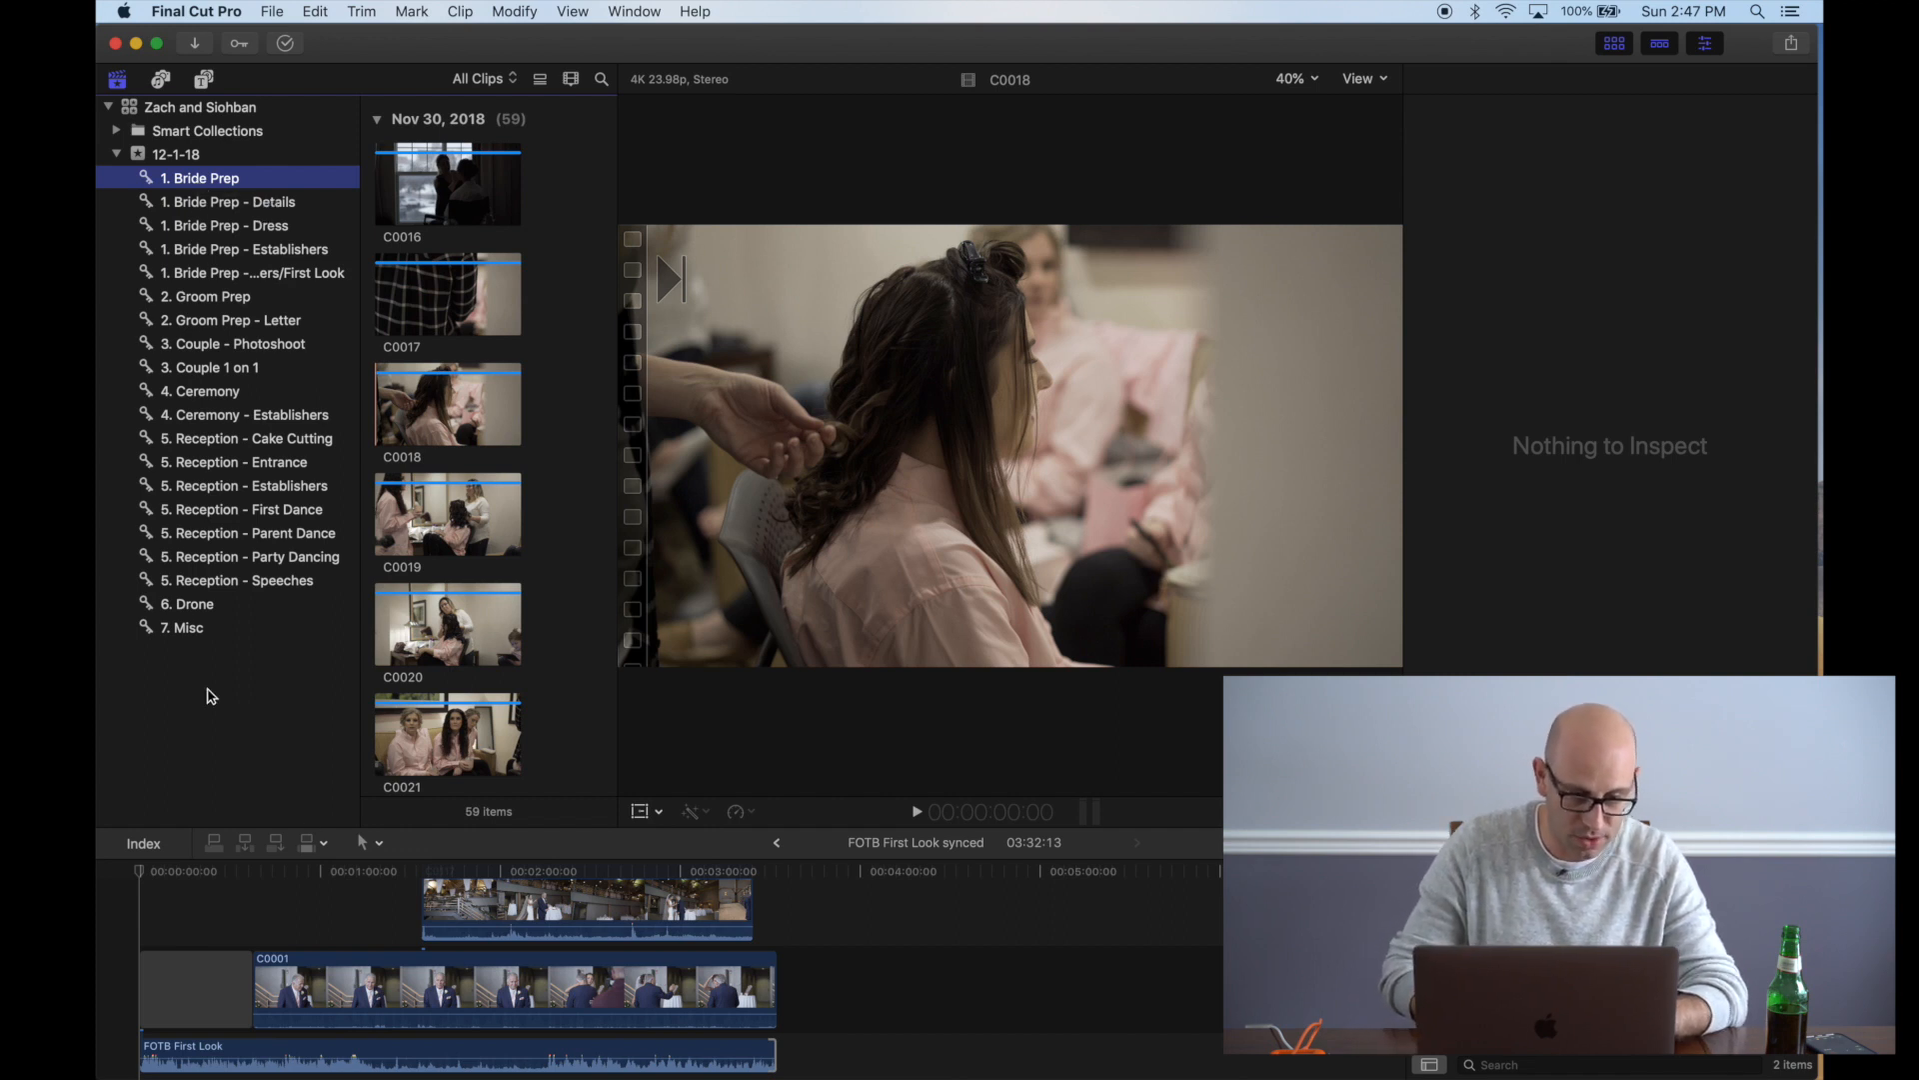
pyautogui.scroll(-3, 447, 446)
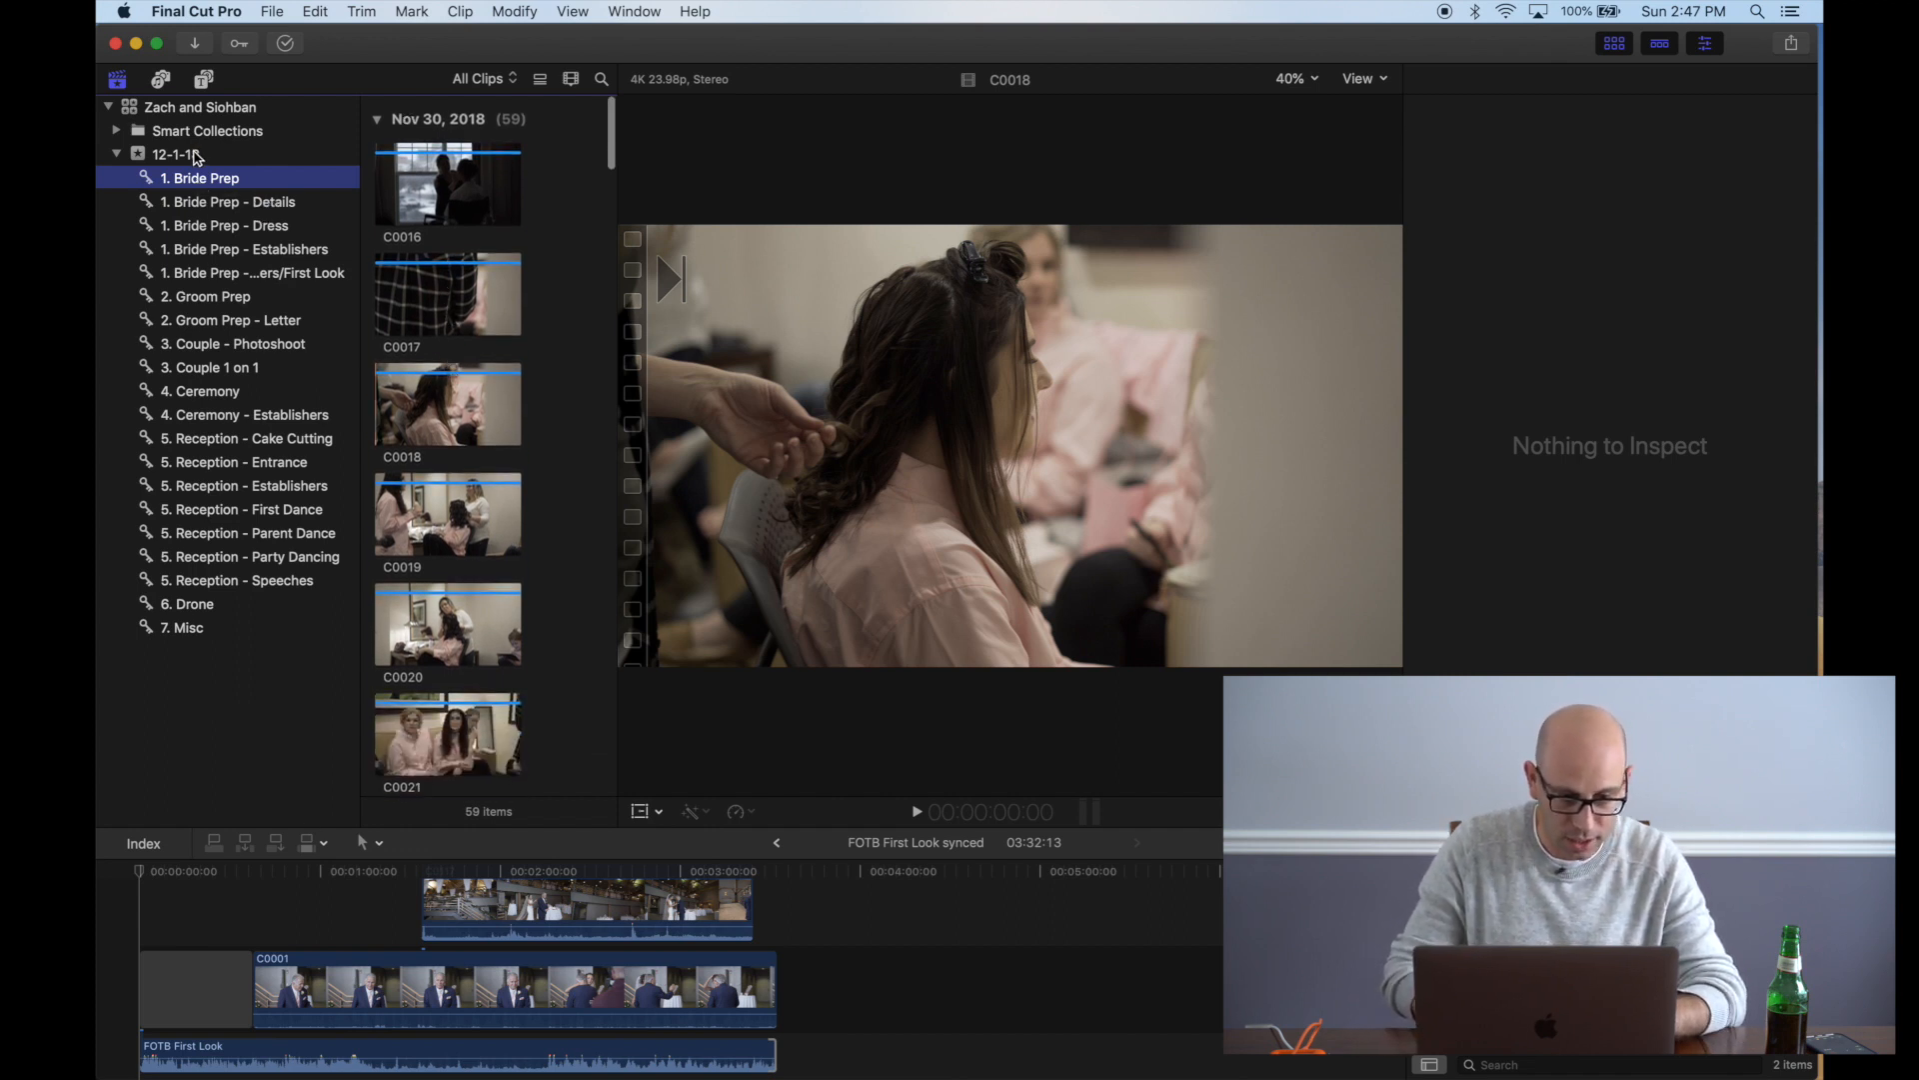
pyautogui.click(242, 157)
pyautogui.scroll(10, 463, 190)
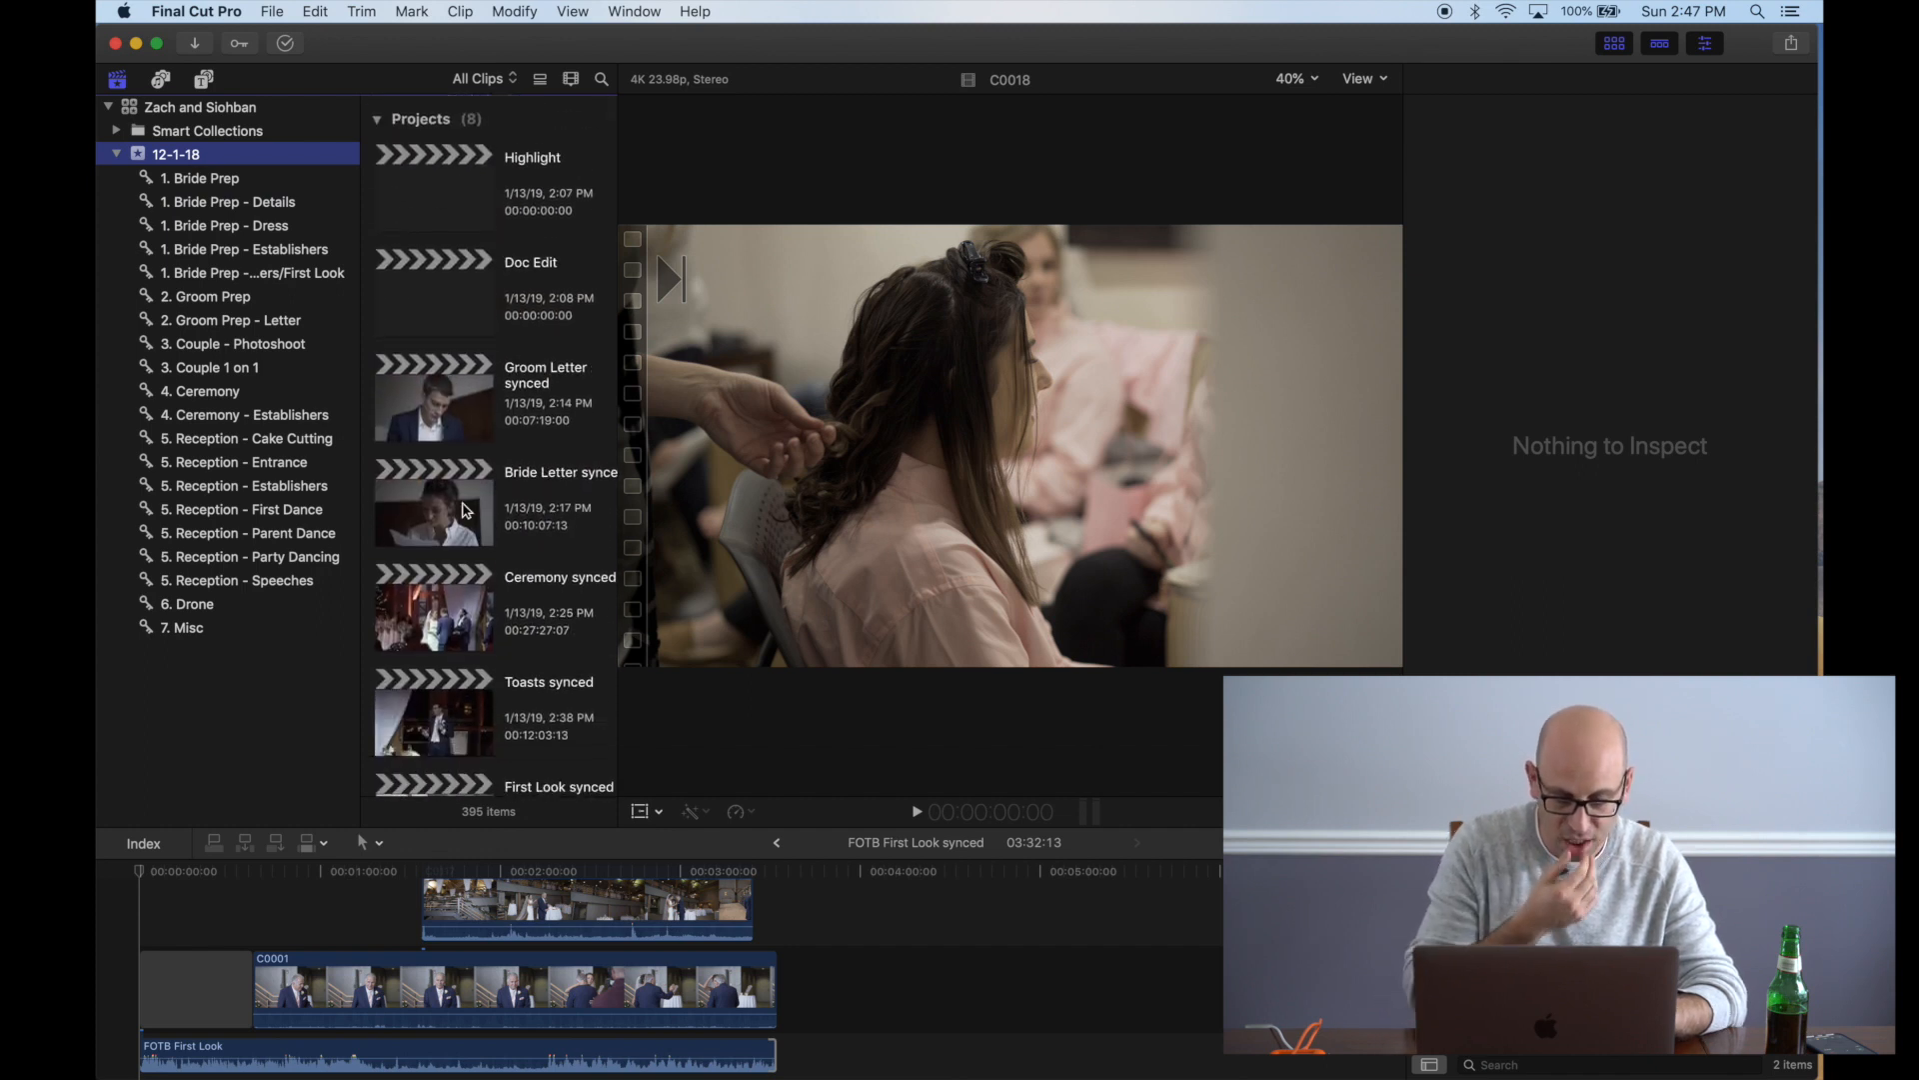
# Examine the FOTB First Look synced timeline's stacked clips, selecting the FOTB First Look audio and the gap before clip C0001
pyautogui.click(707, 1055)
pyautogui.scroll(3, 706, 1056)
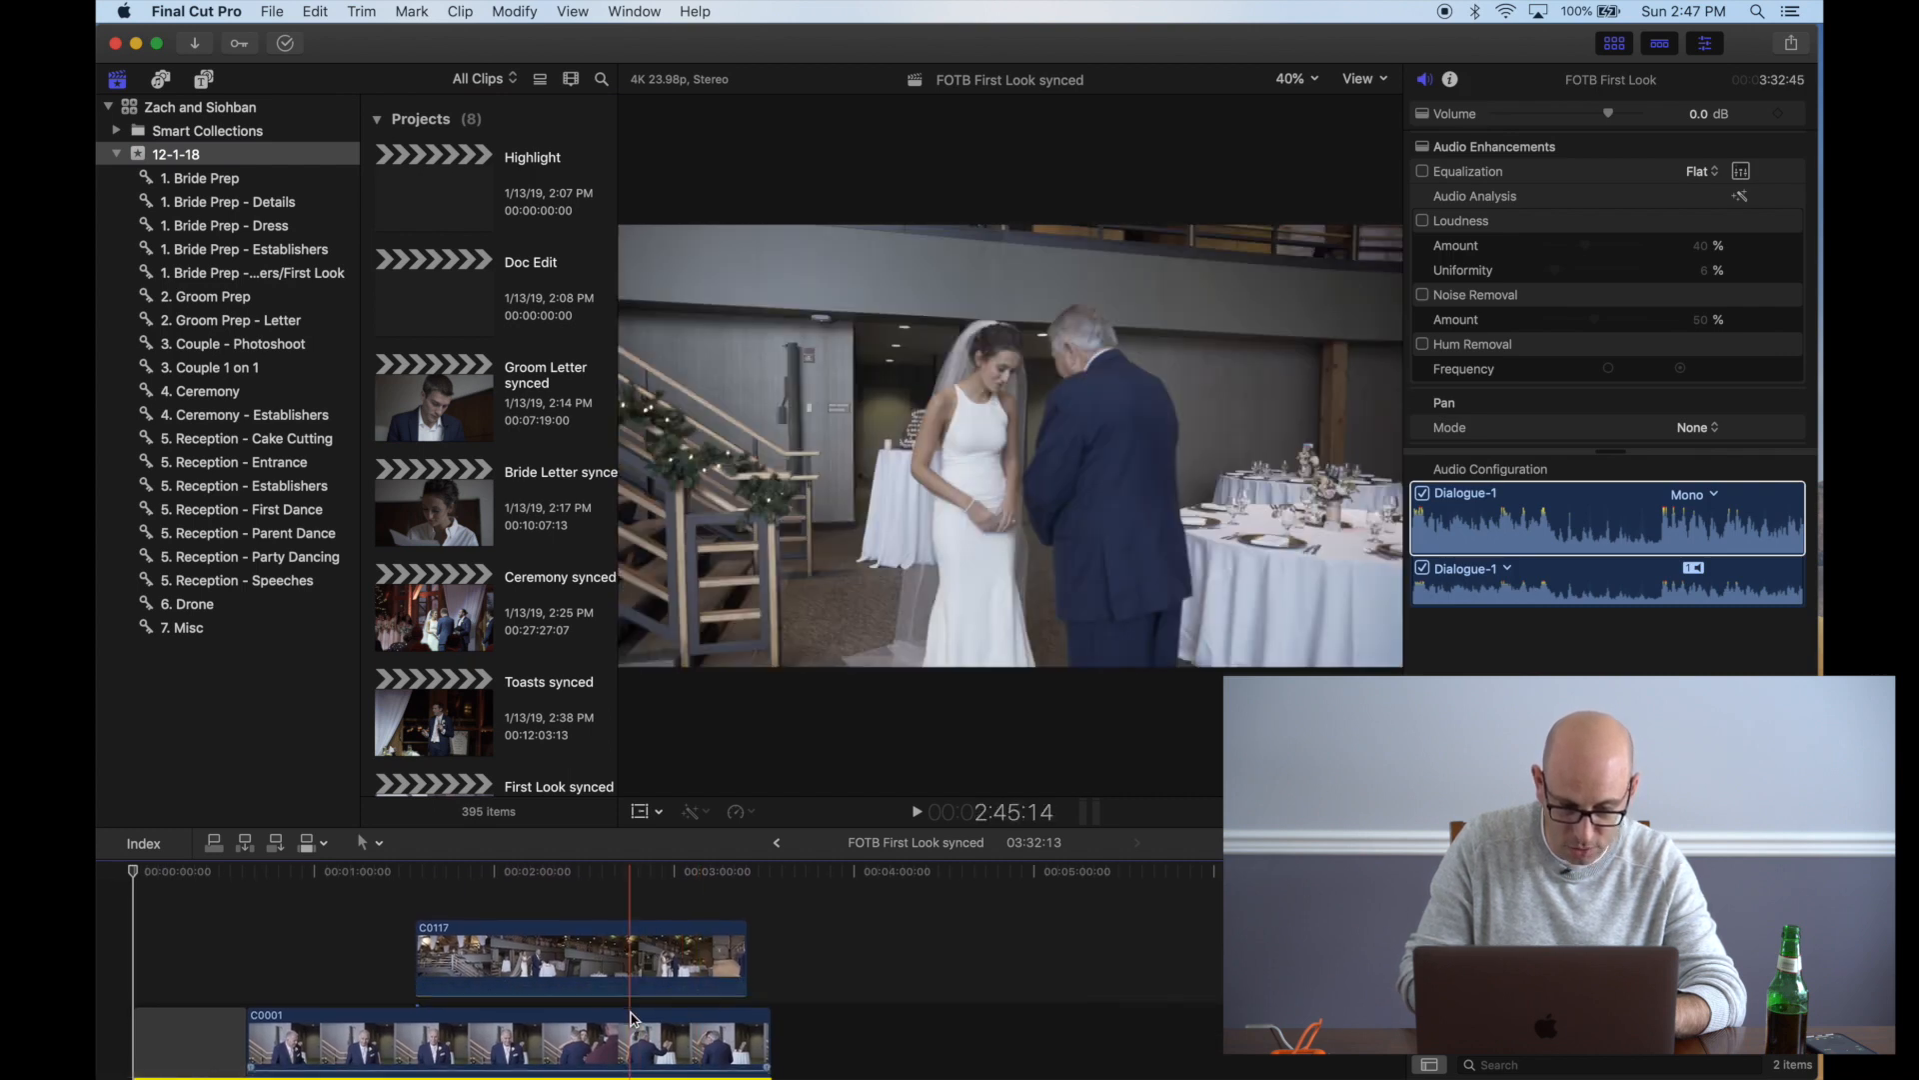
pyautogui.scroll(-3, 600, 975)
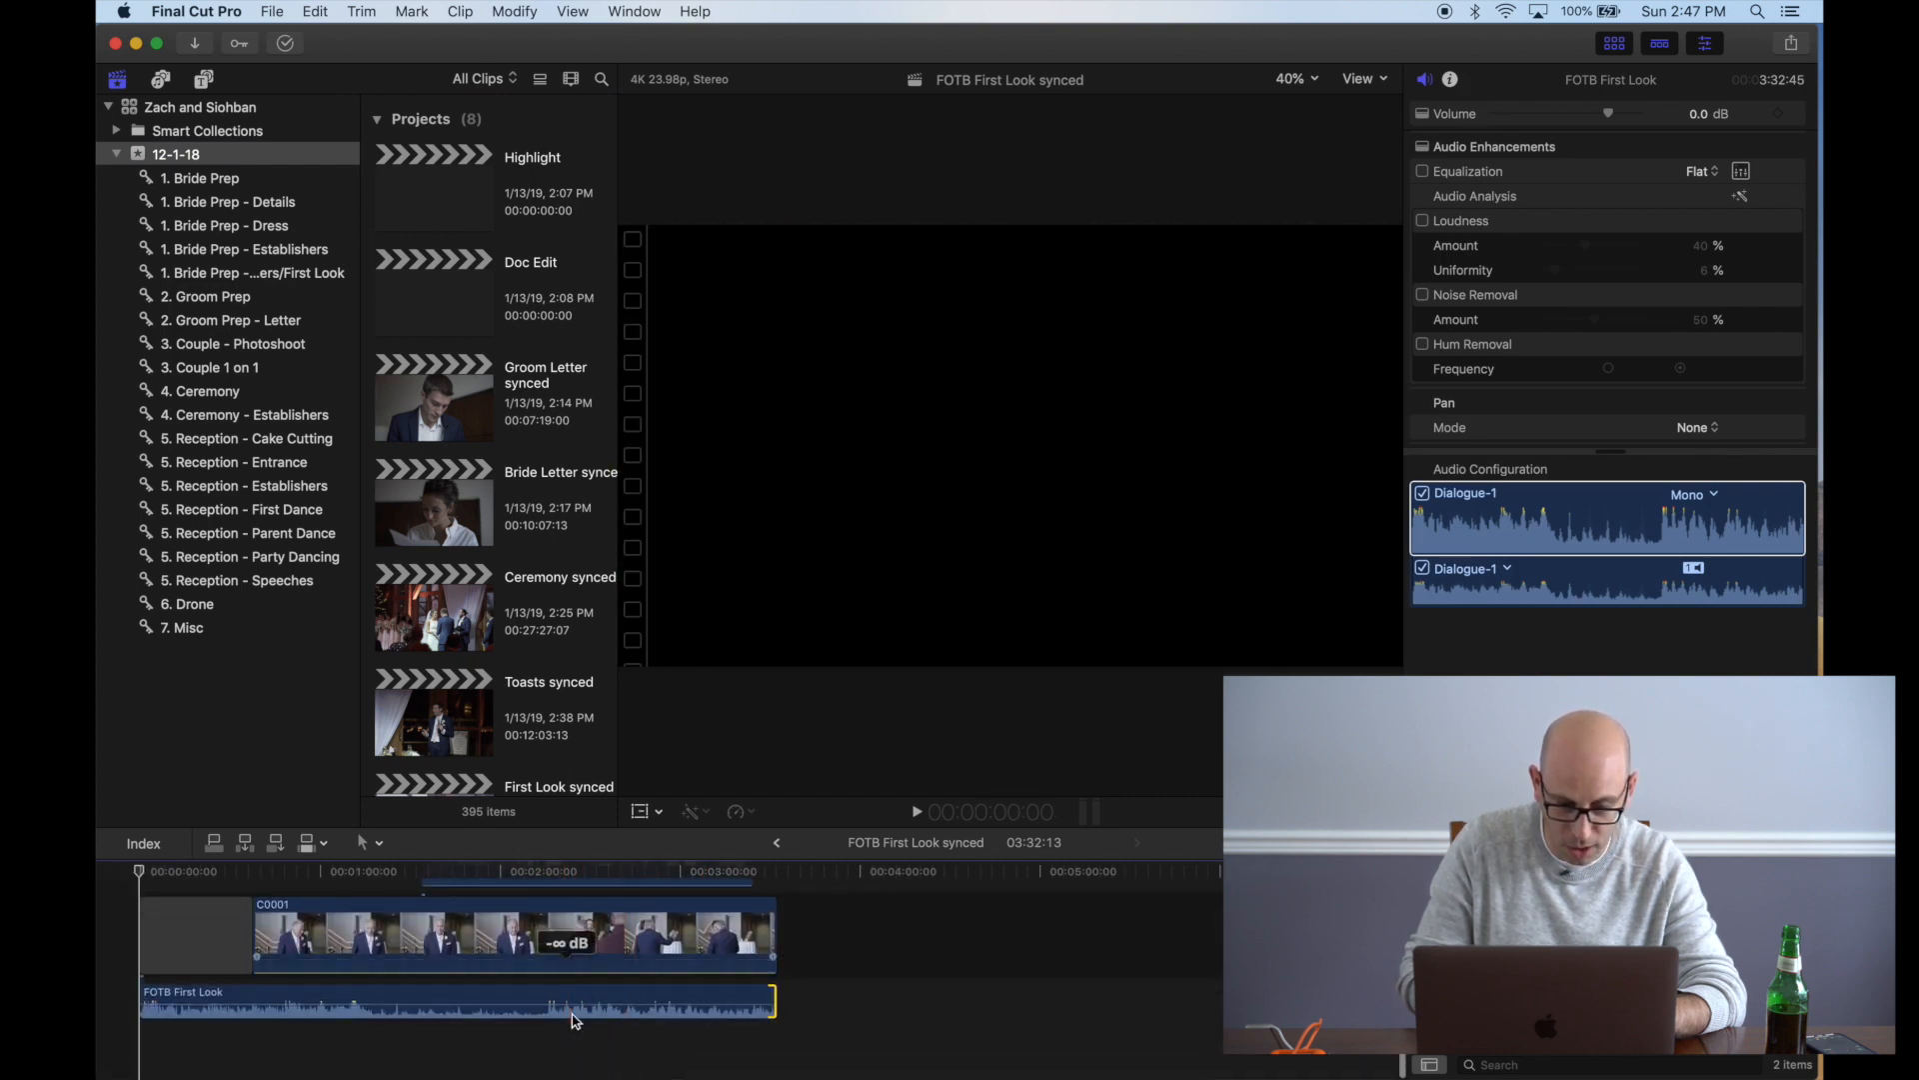
pyautogui.scroll(2, 203, 934)
pyautogui.click(203, 935)
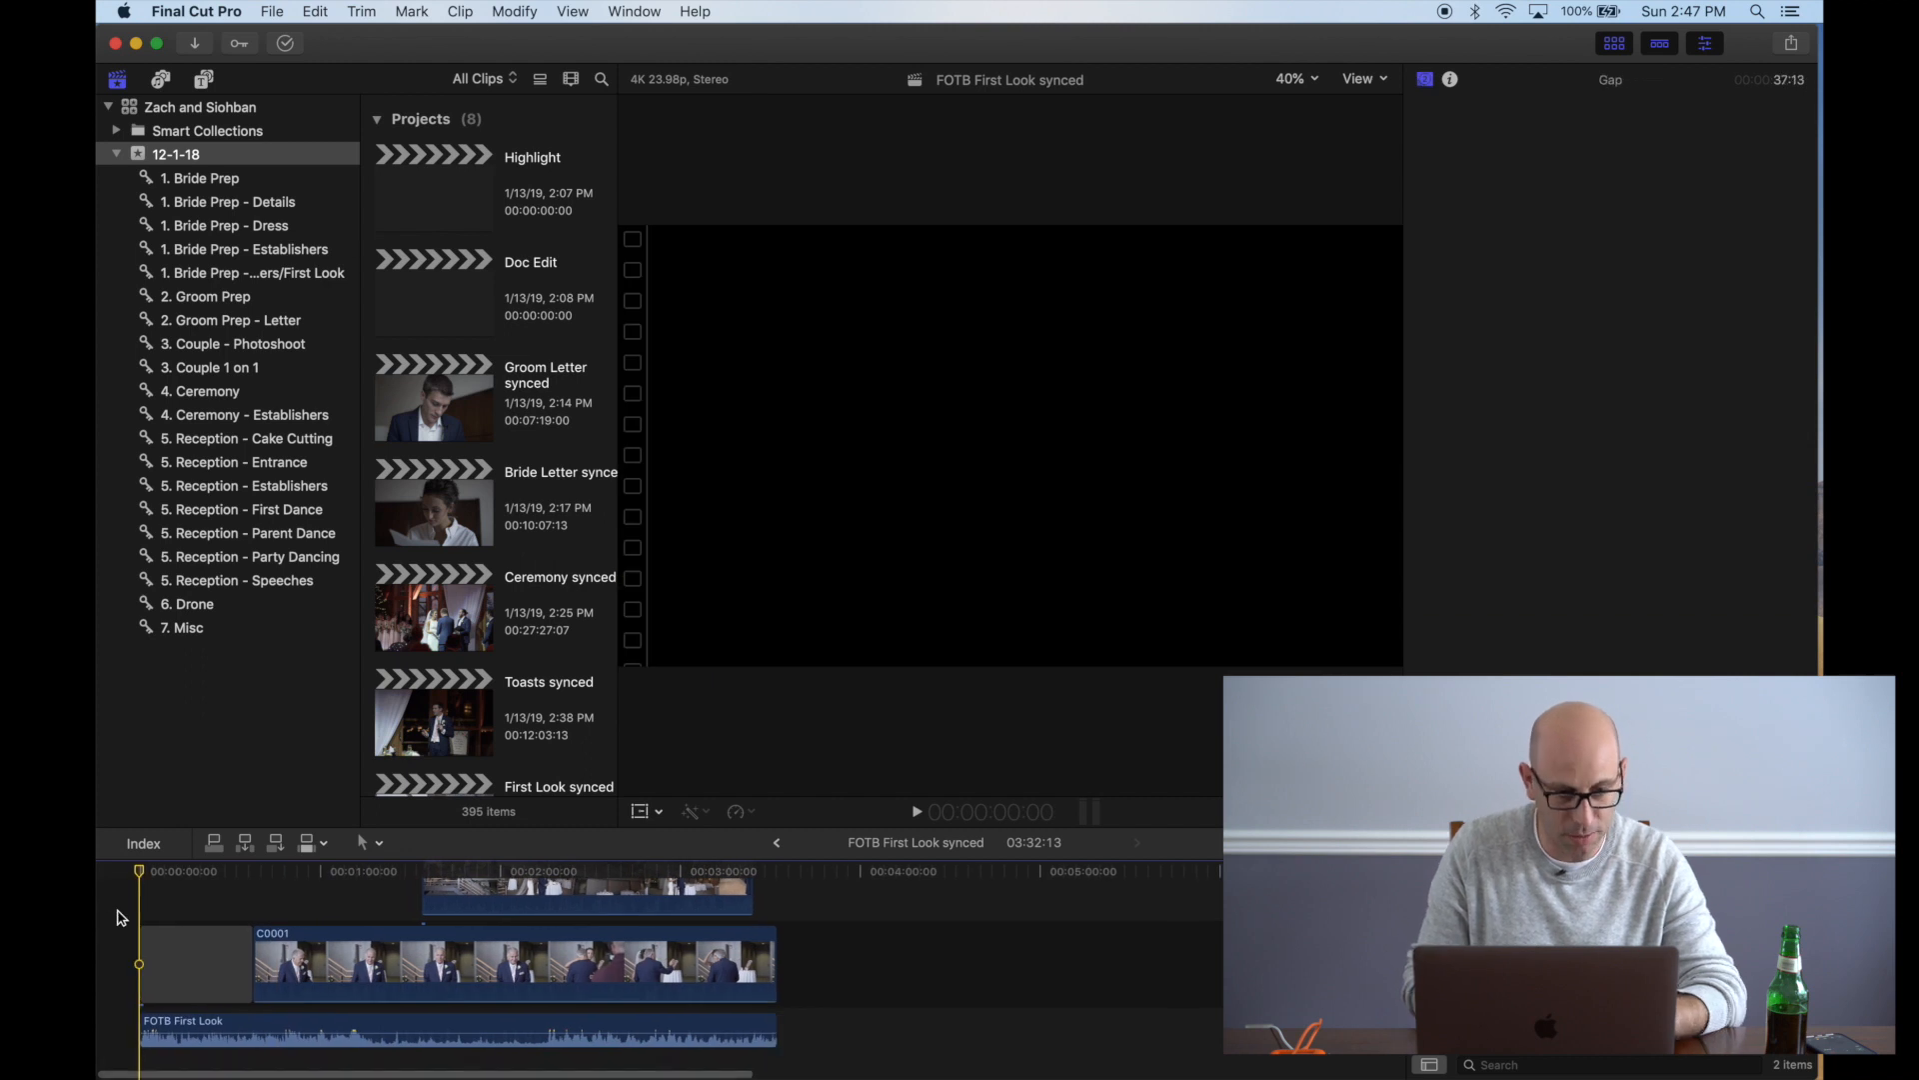